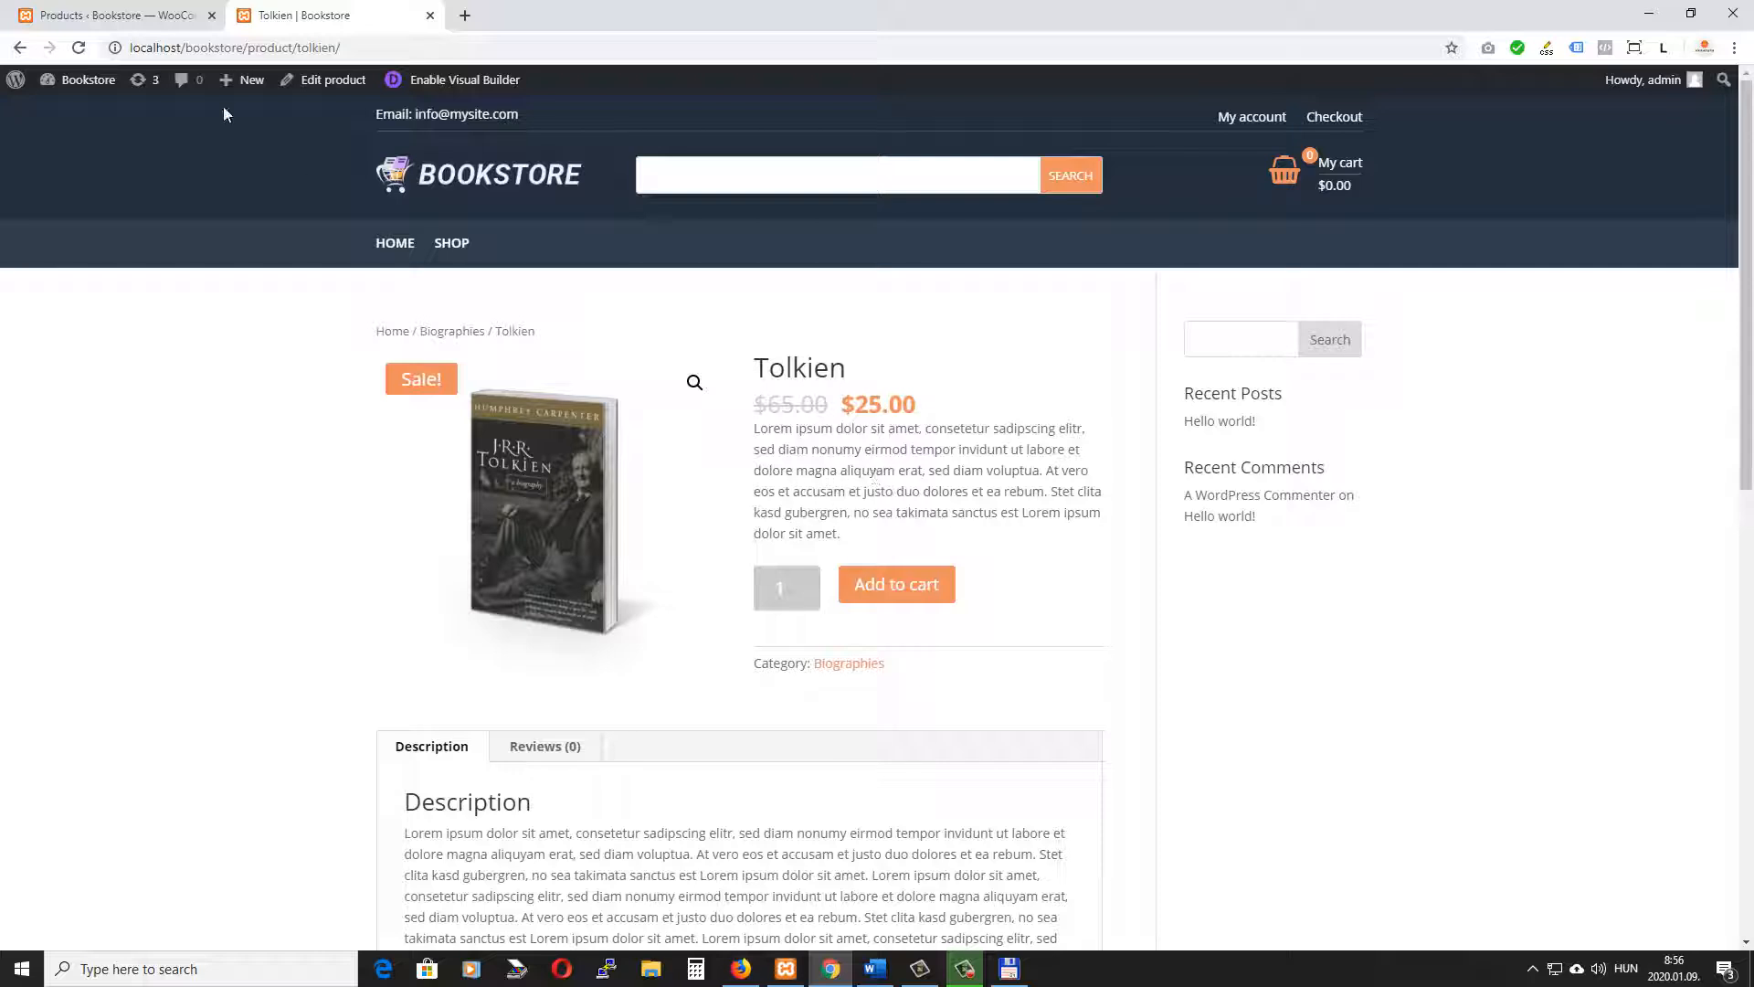
# Switch to the bookstore's WordPress admin and open the Divi Theme Builder
pyautogui.click(115, 15)
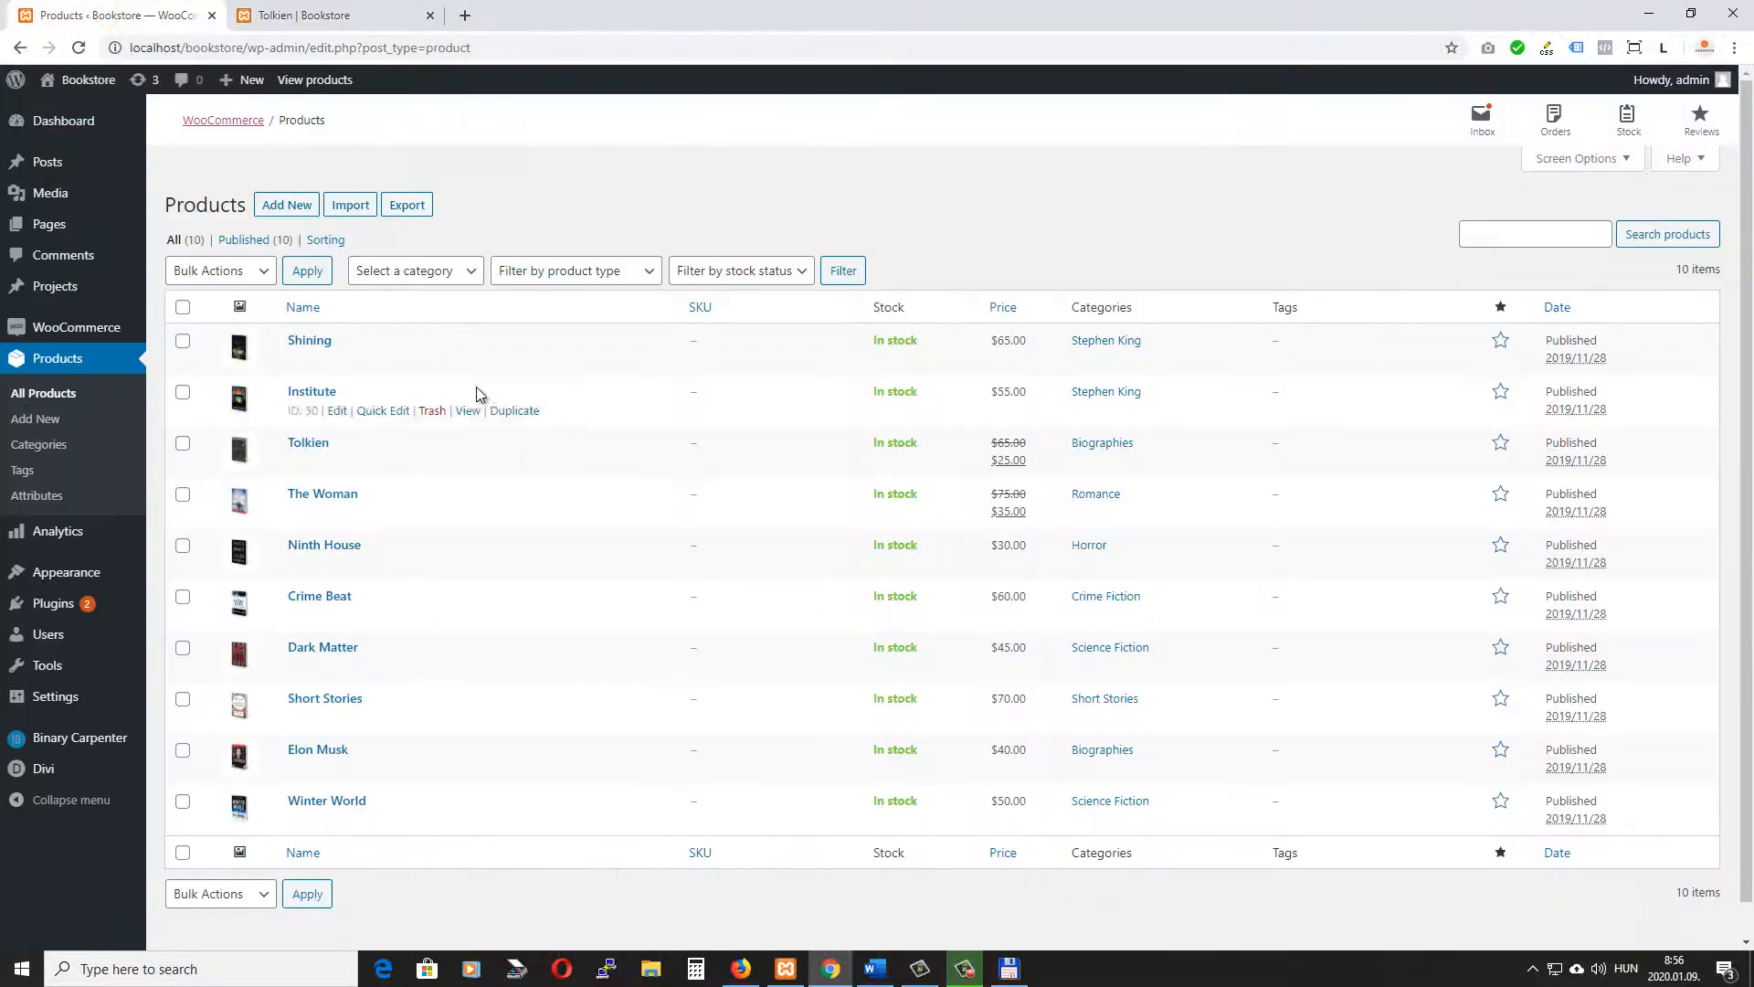
pyautogui.moveTo(60, 772)
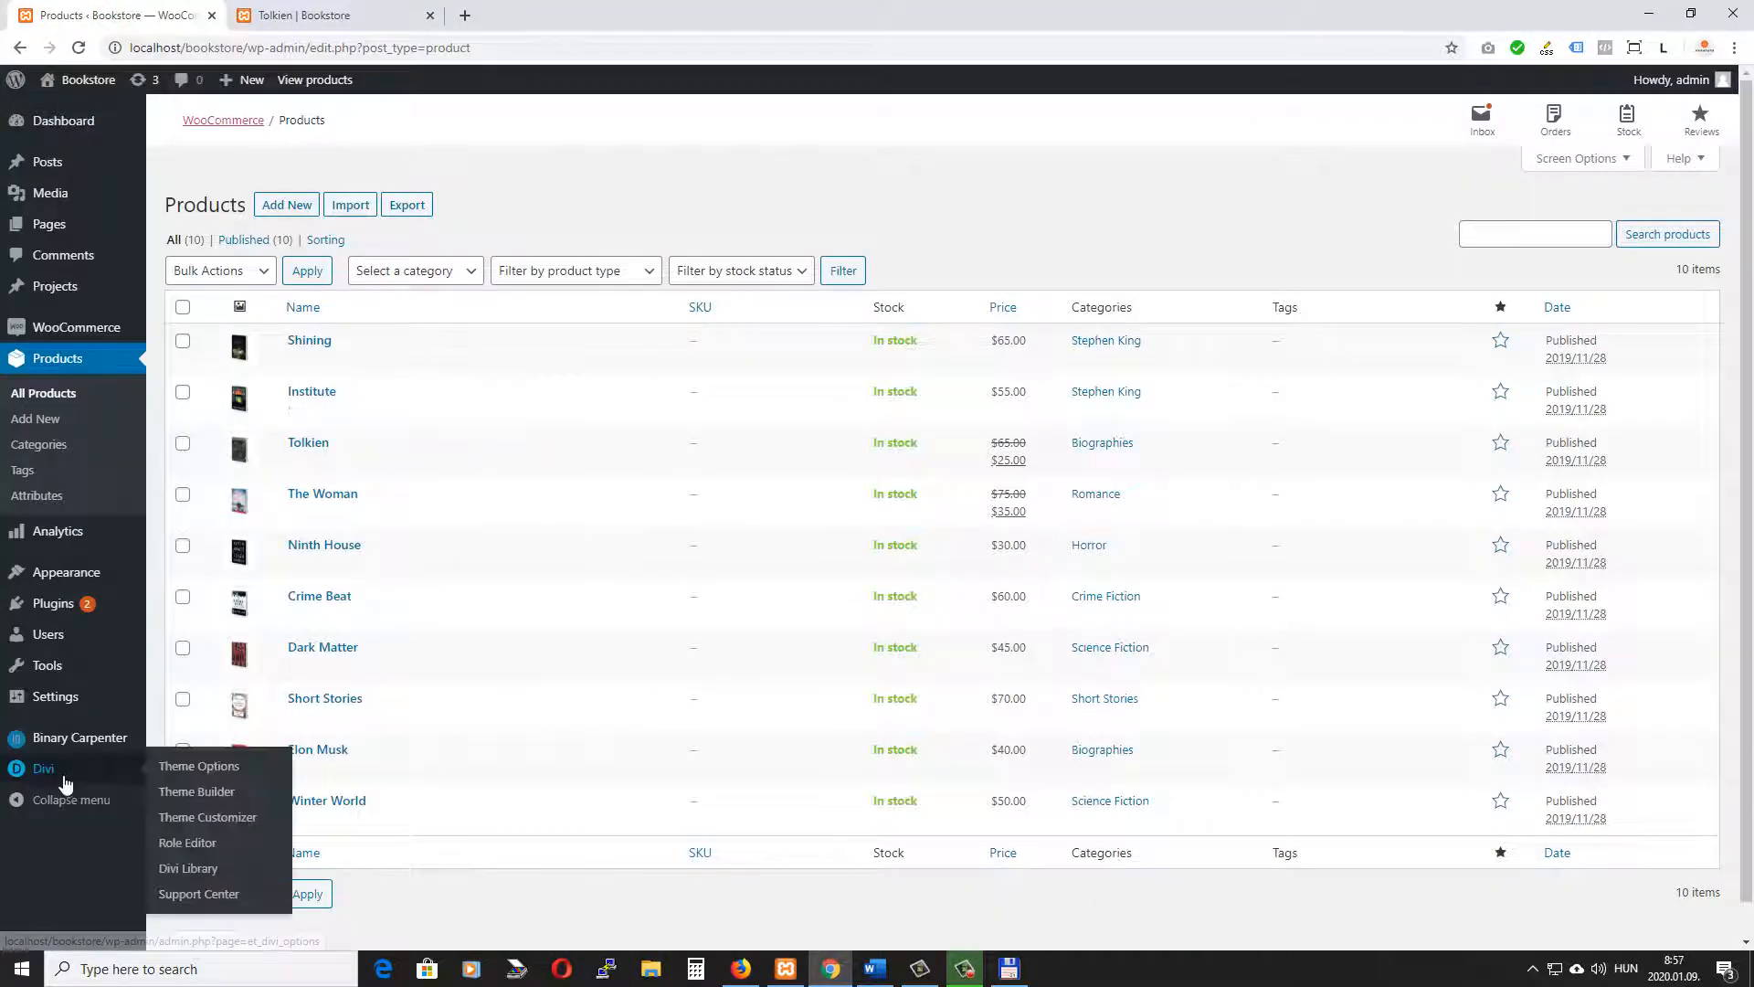
pyautogui.click(197, 792)
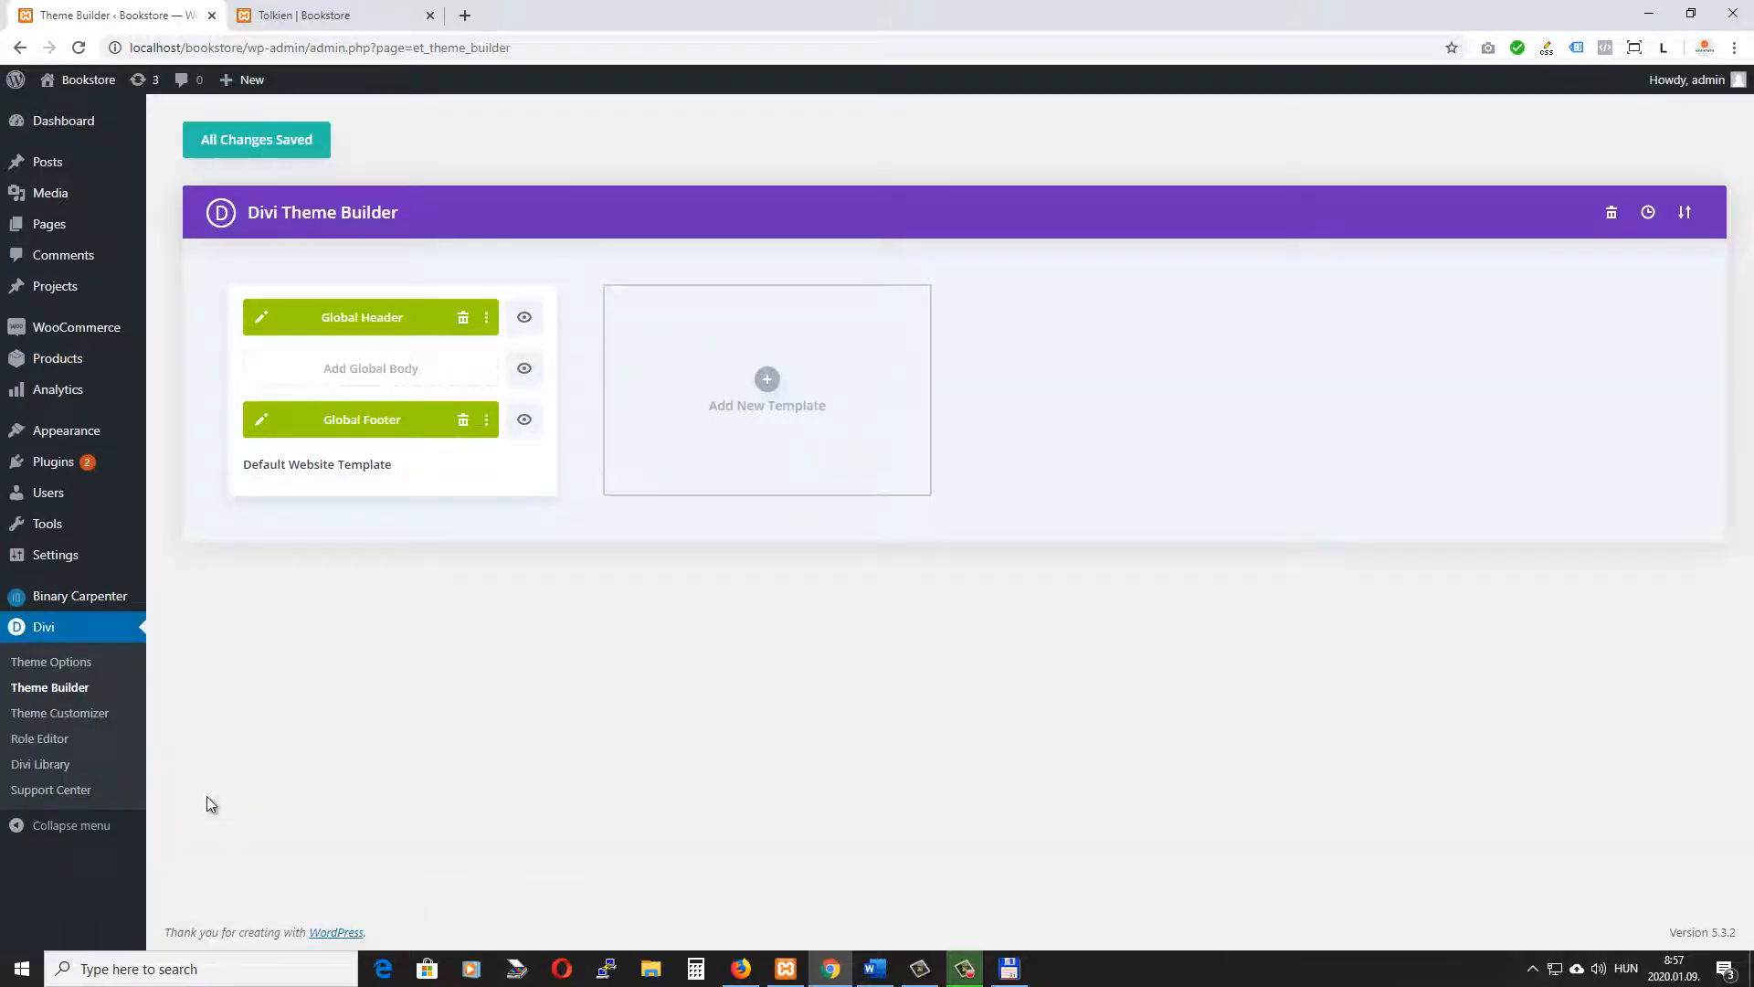
# Create a new theme template assigned to All Products
pyautogui.click(767, 381)
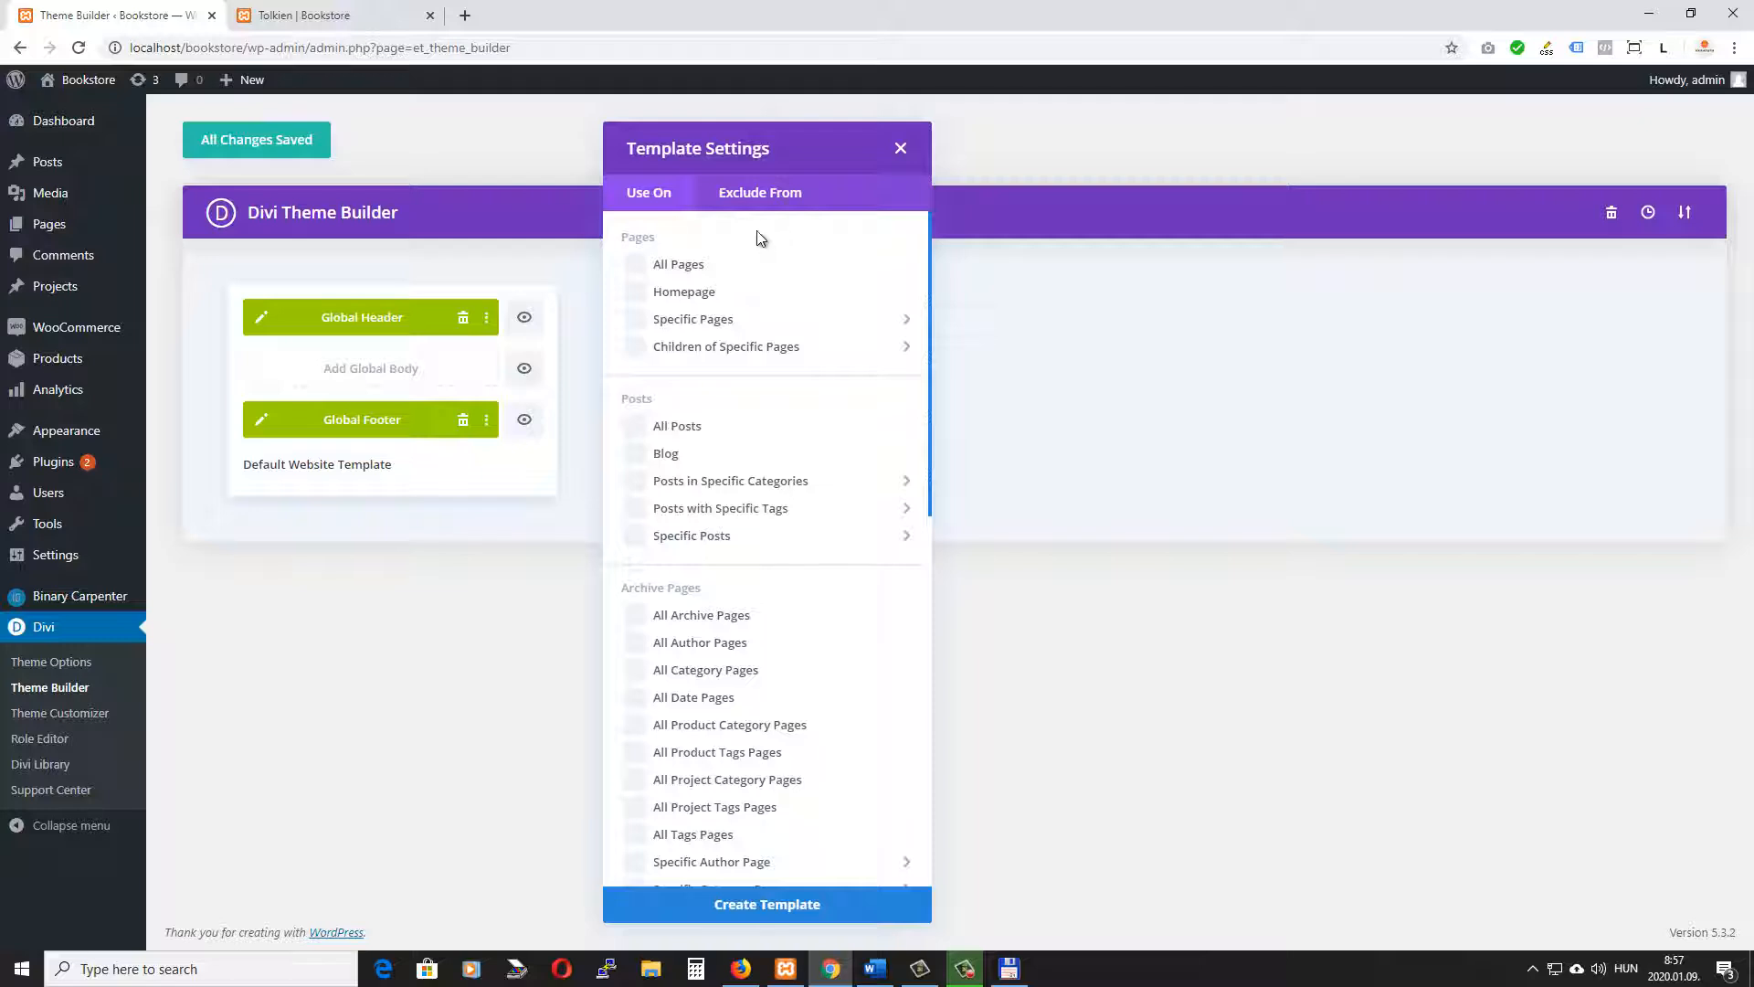
pyautogui.scroll(-4, 736, 433)
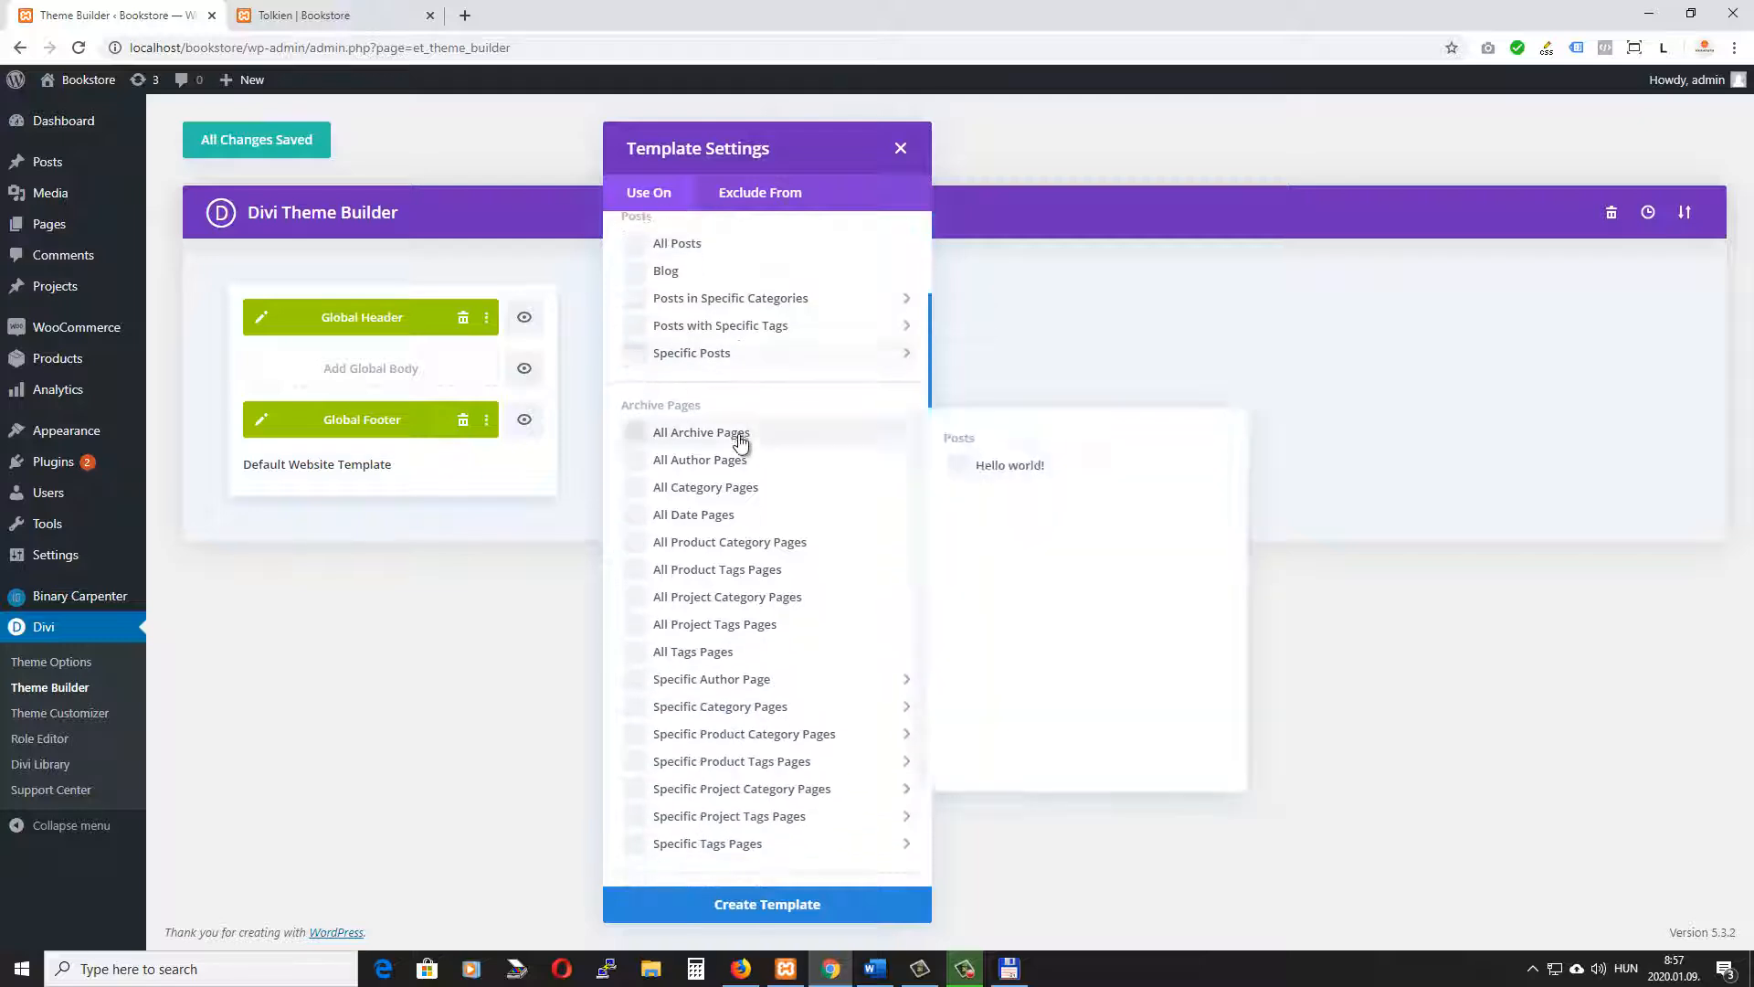
pyautogui.scroll(-4, 742, 439)
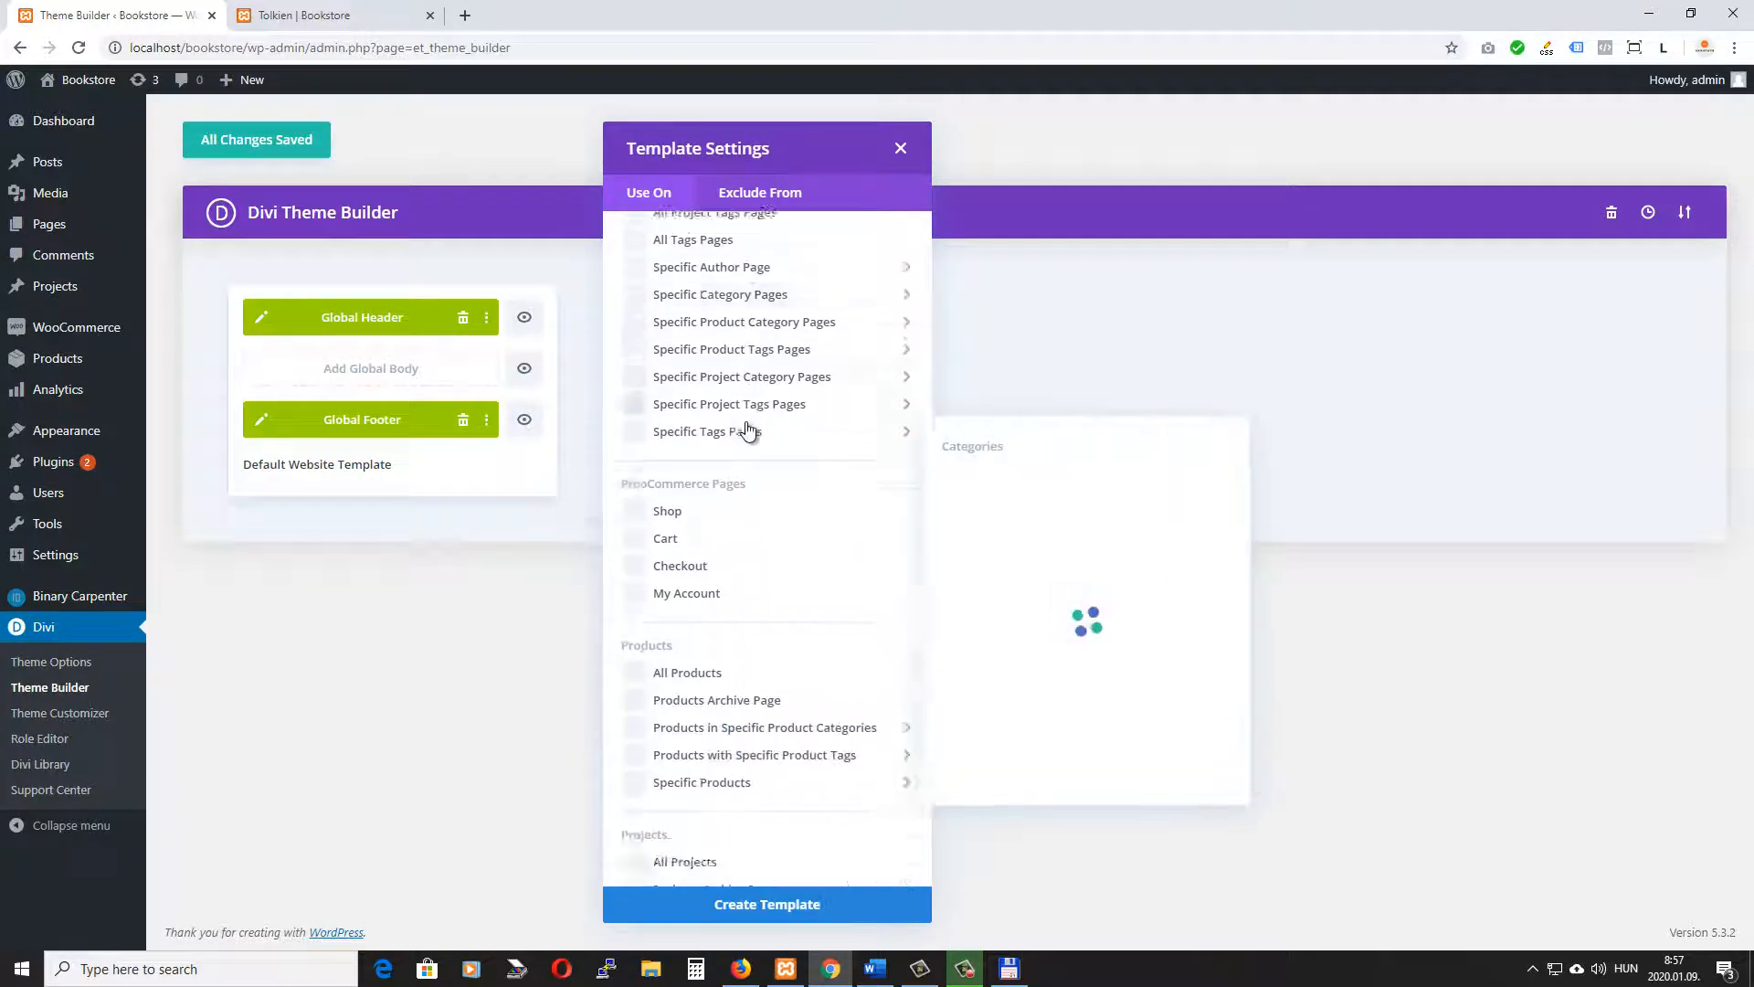
pyautogui.scroll(-1, 745, 431)
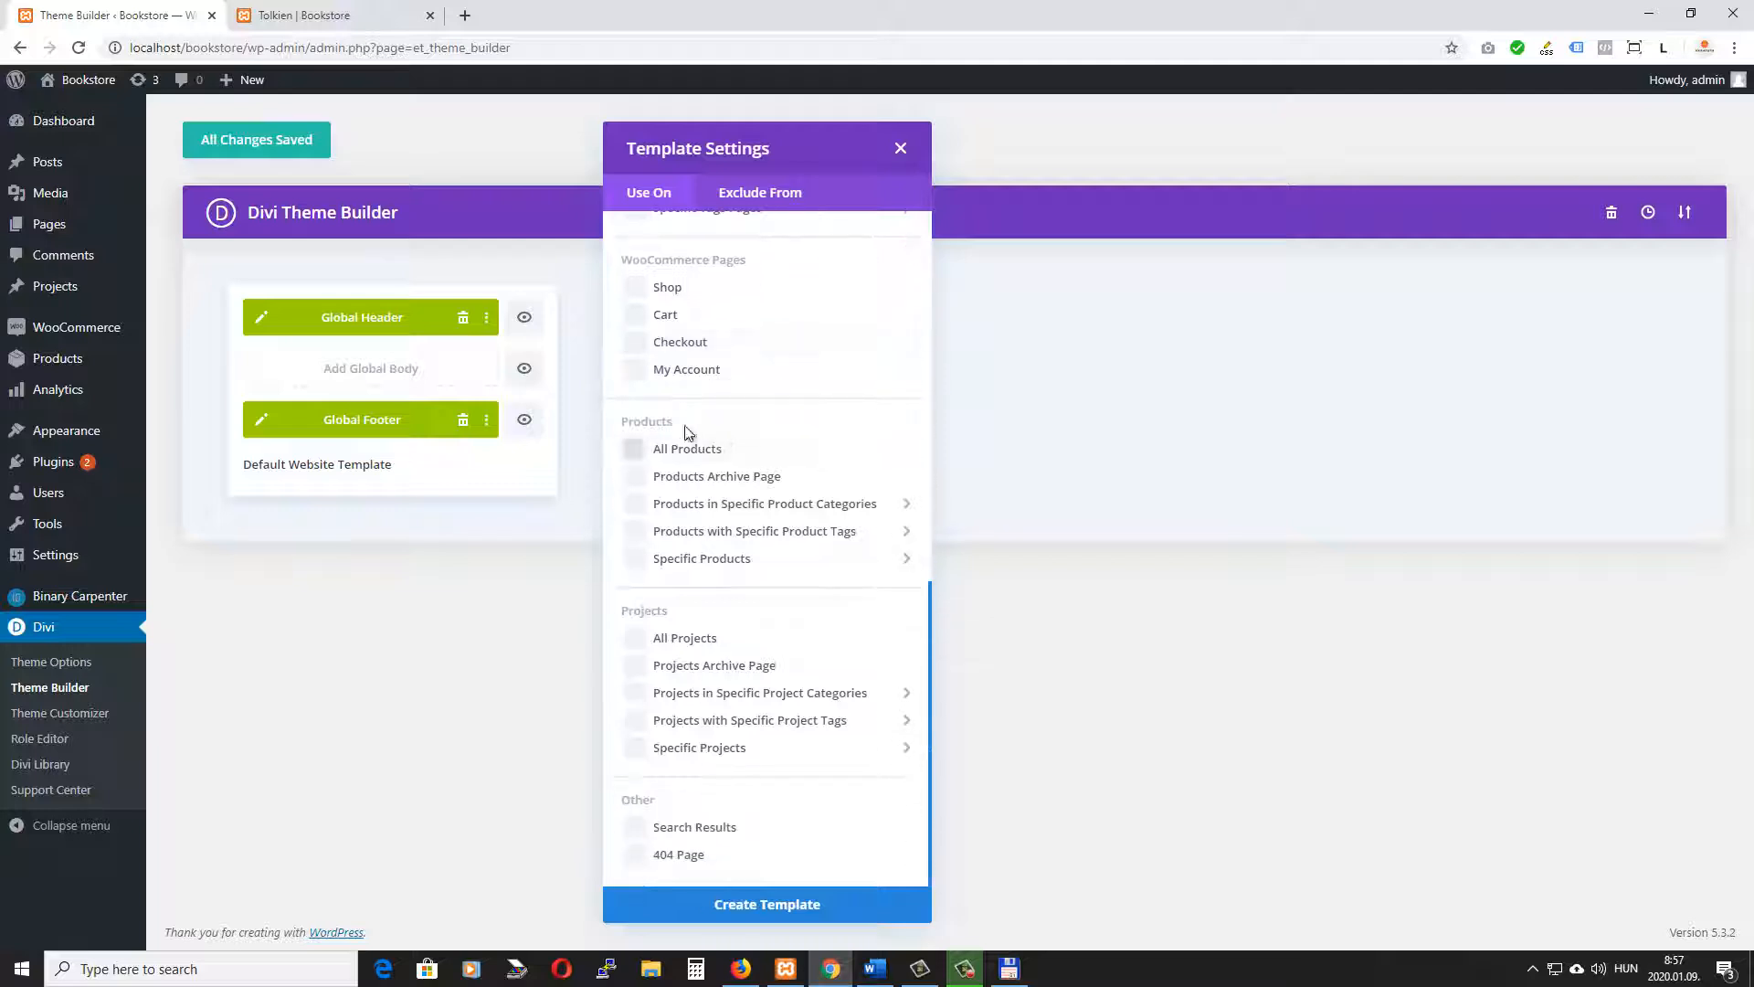
pyautogui.click(635, 450)
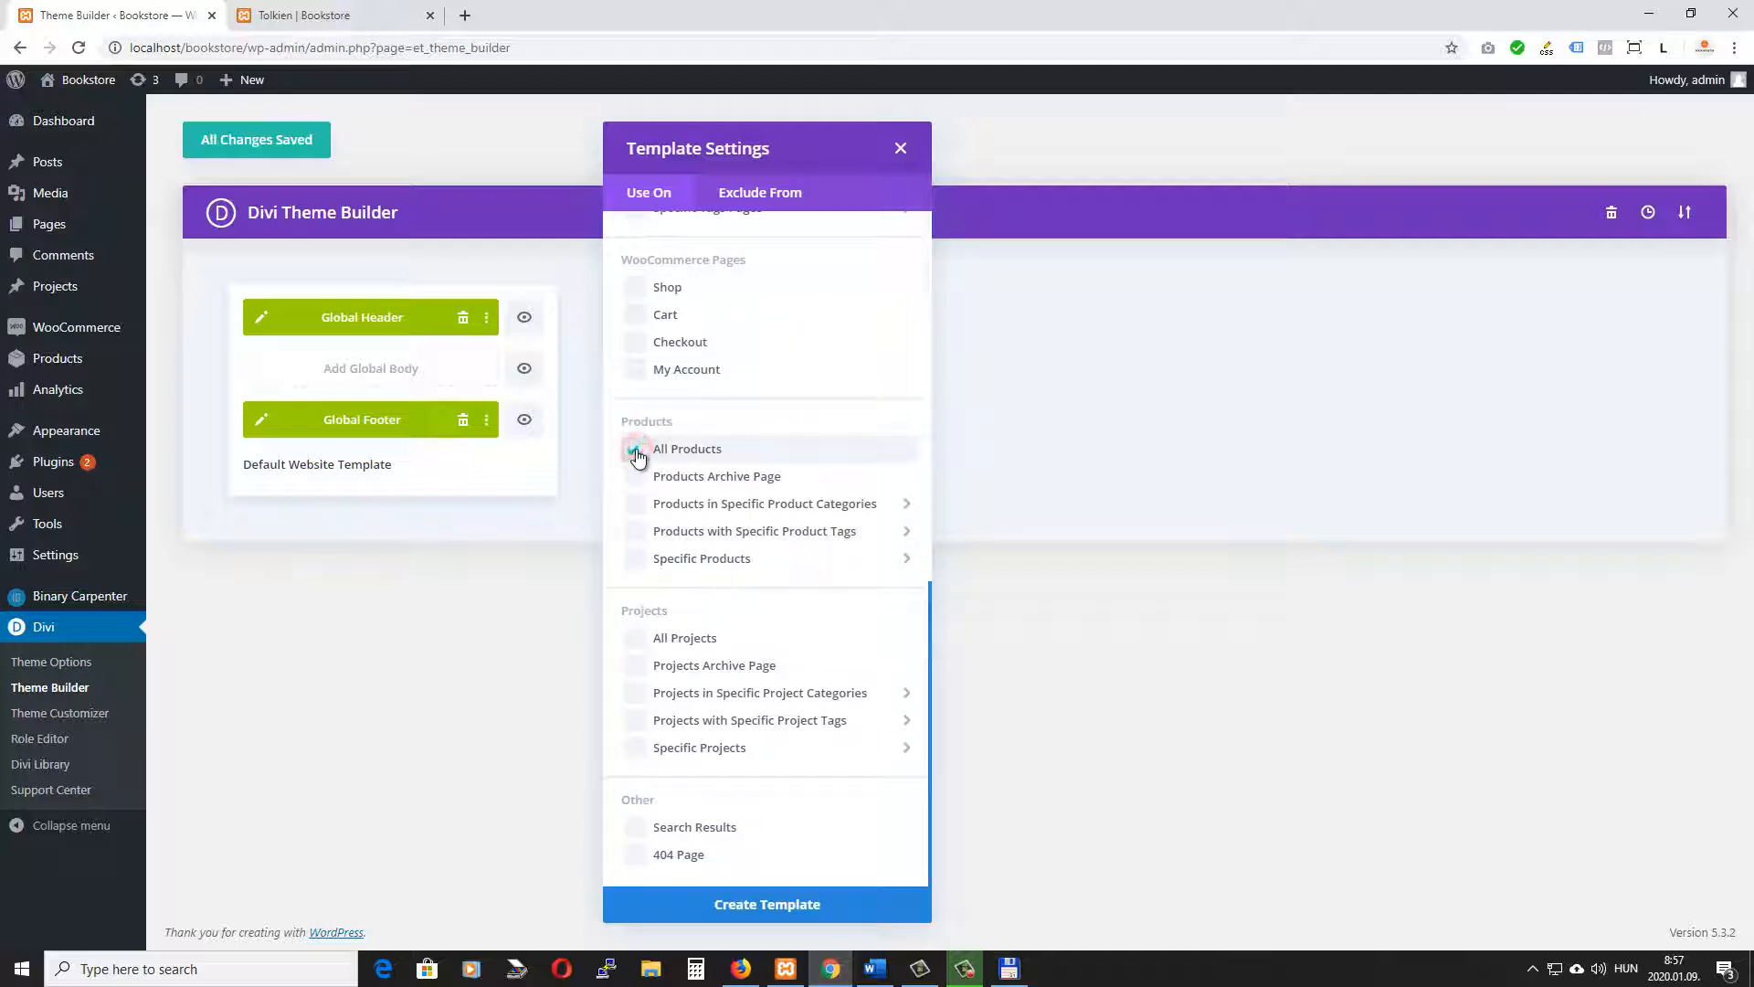
pyautogui.click(788, 905)
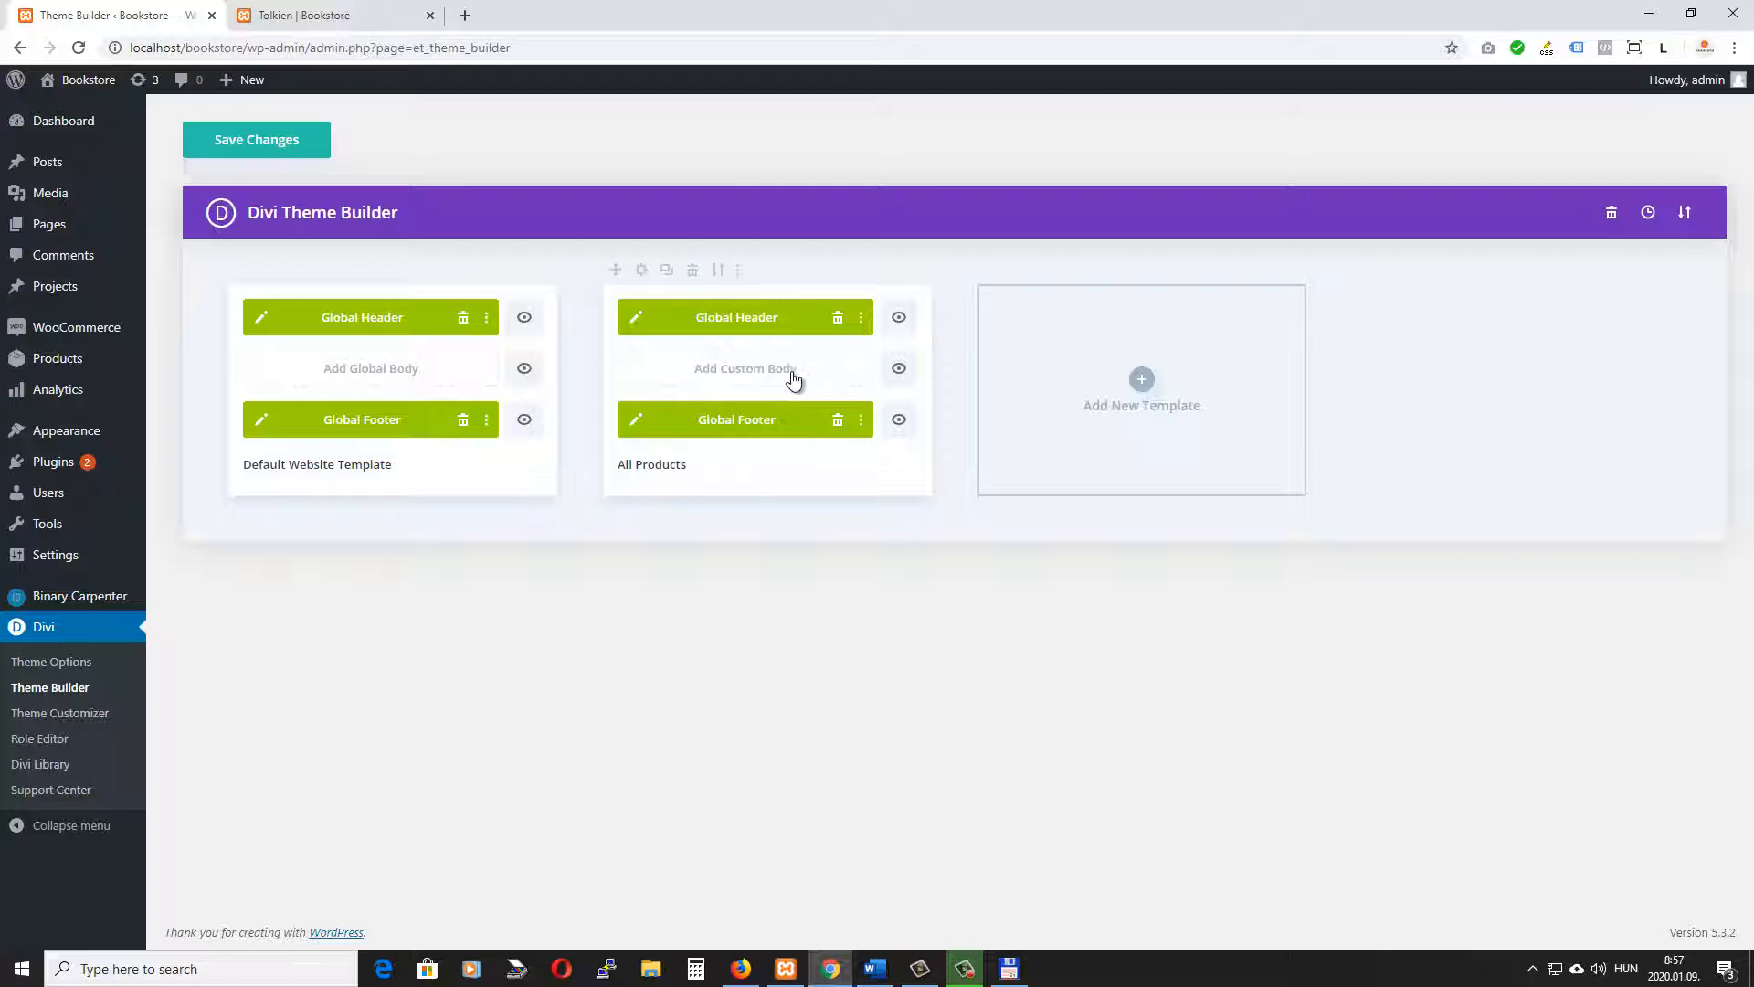
# Examine the default layout of the Tolkien product page down to the footer, and return to the Theme Builder
pyautogui.click(331, 17)
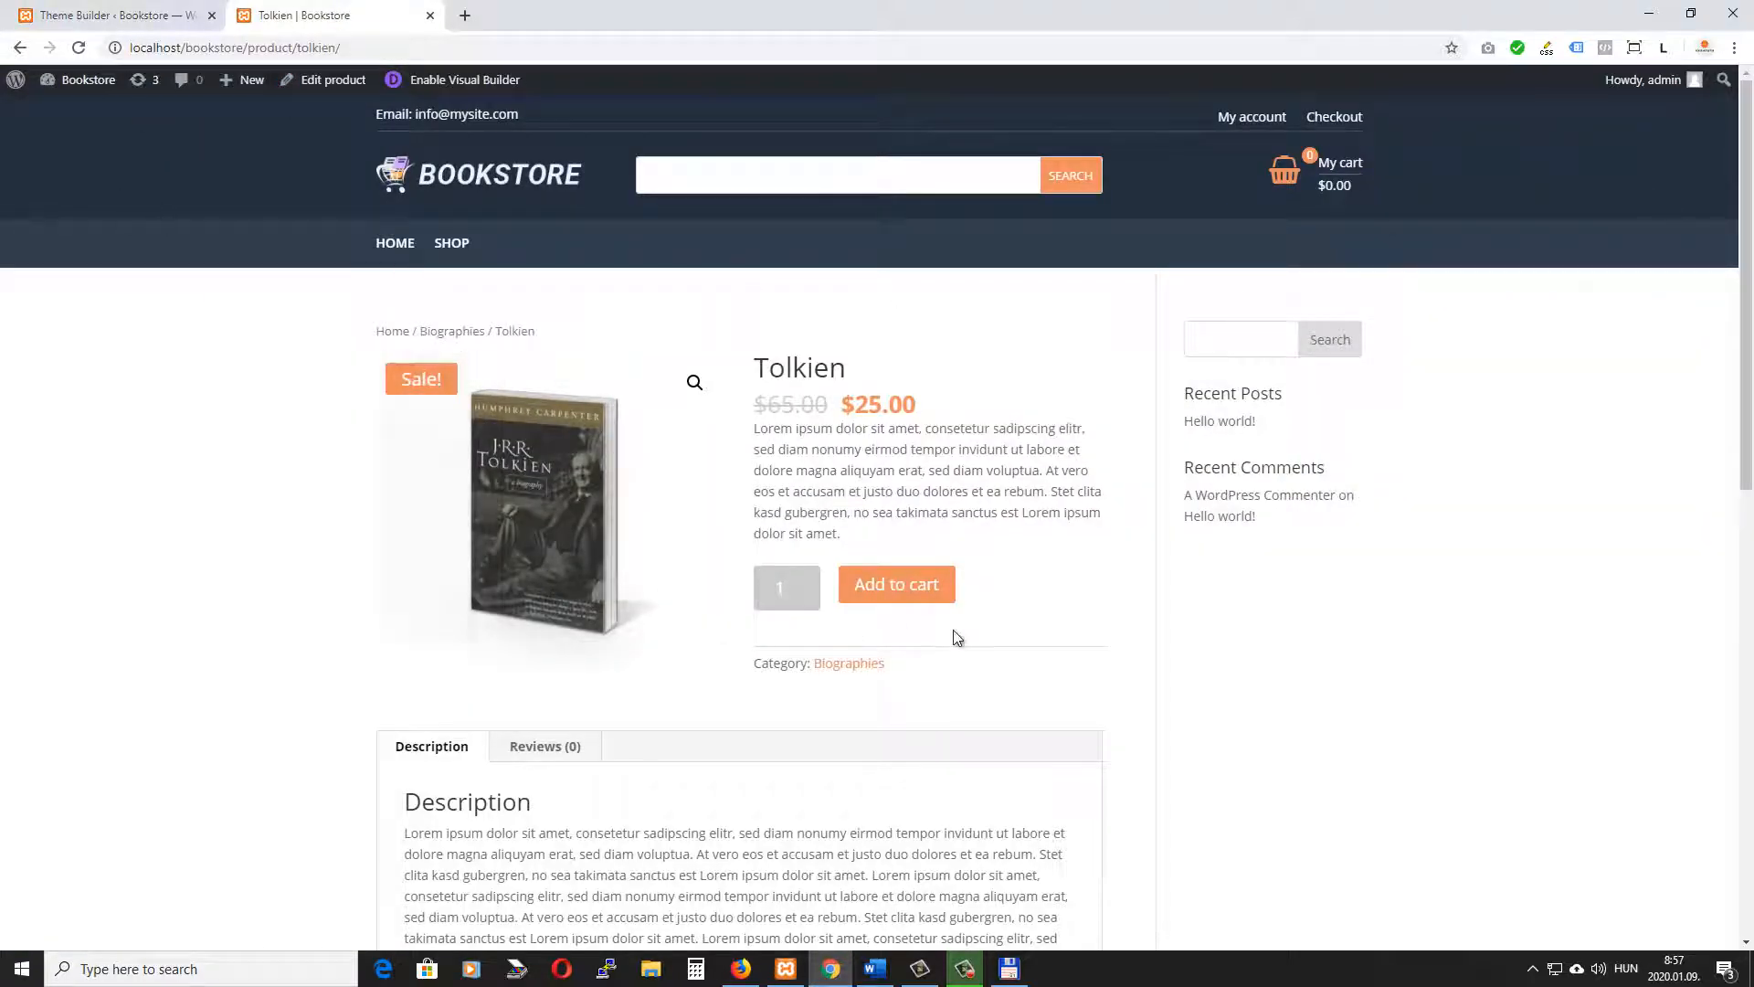
pyautogui.scroll(-10, 956, 637)
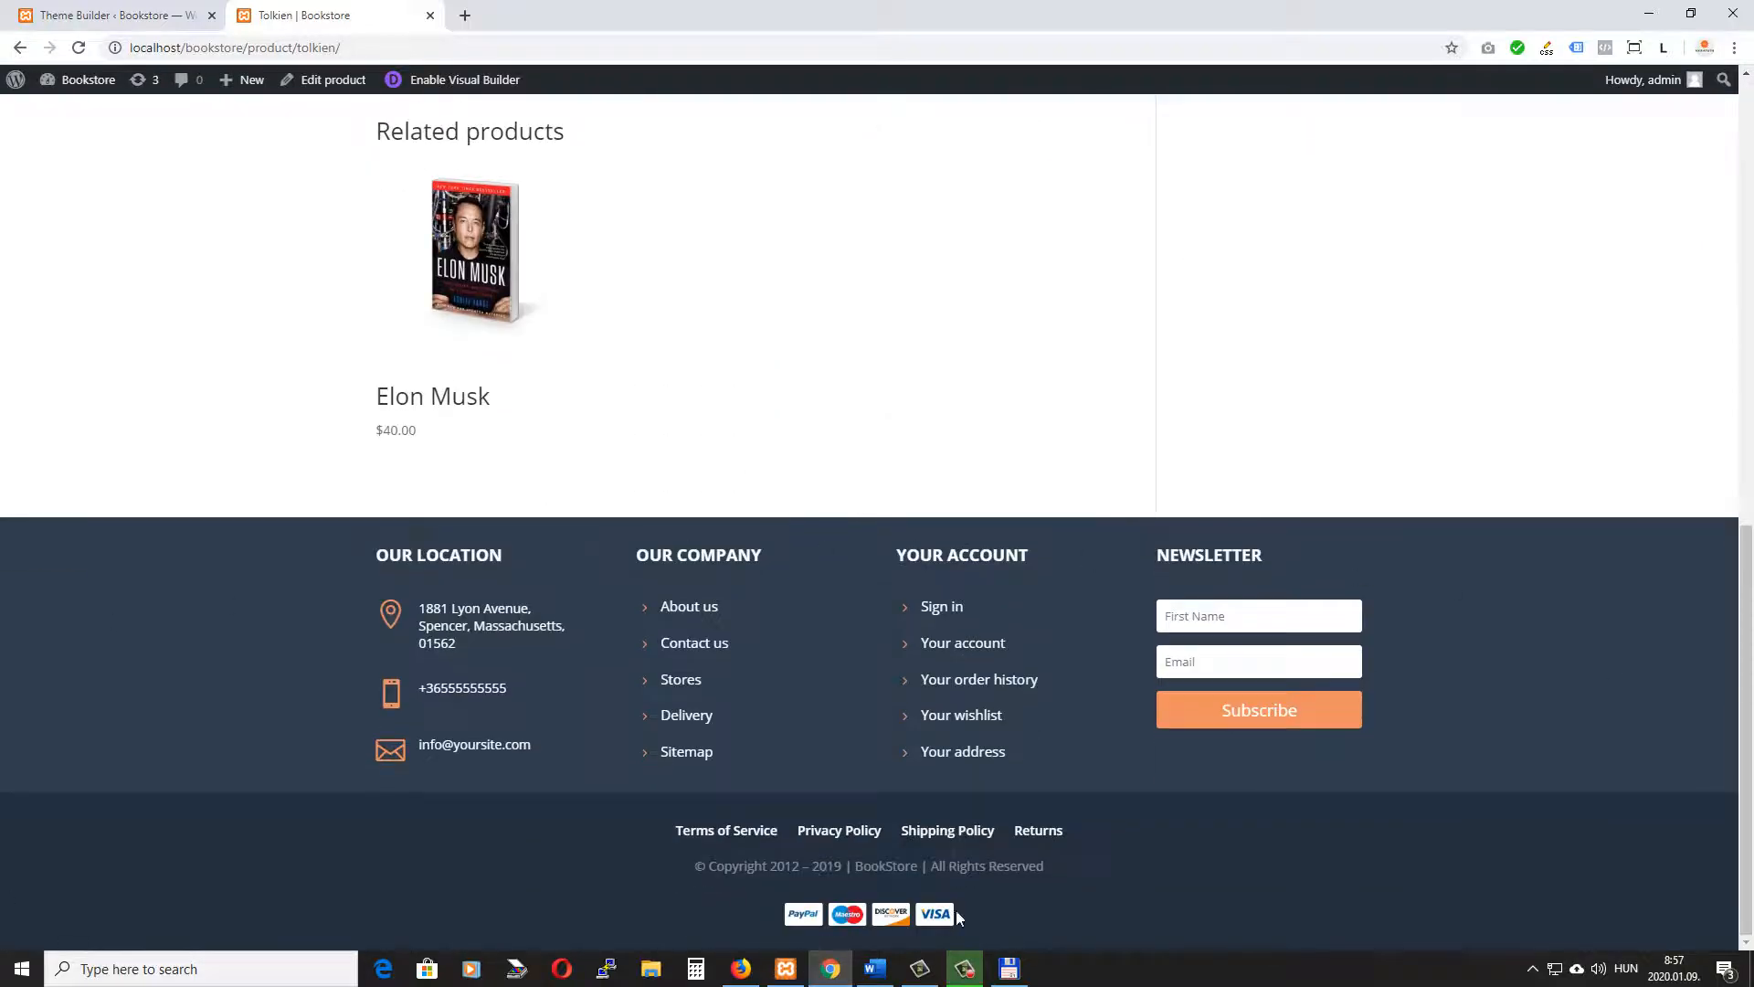
pyautogui.scroll(8, 826, 736)
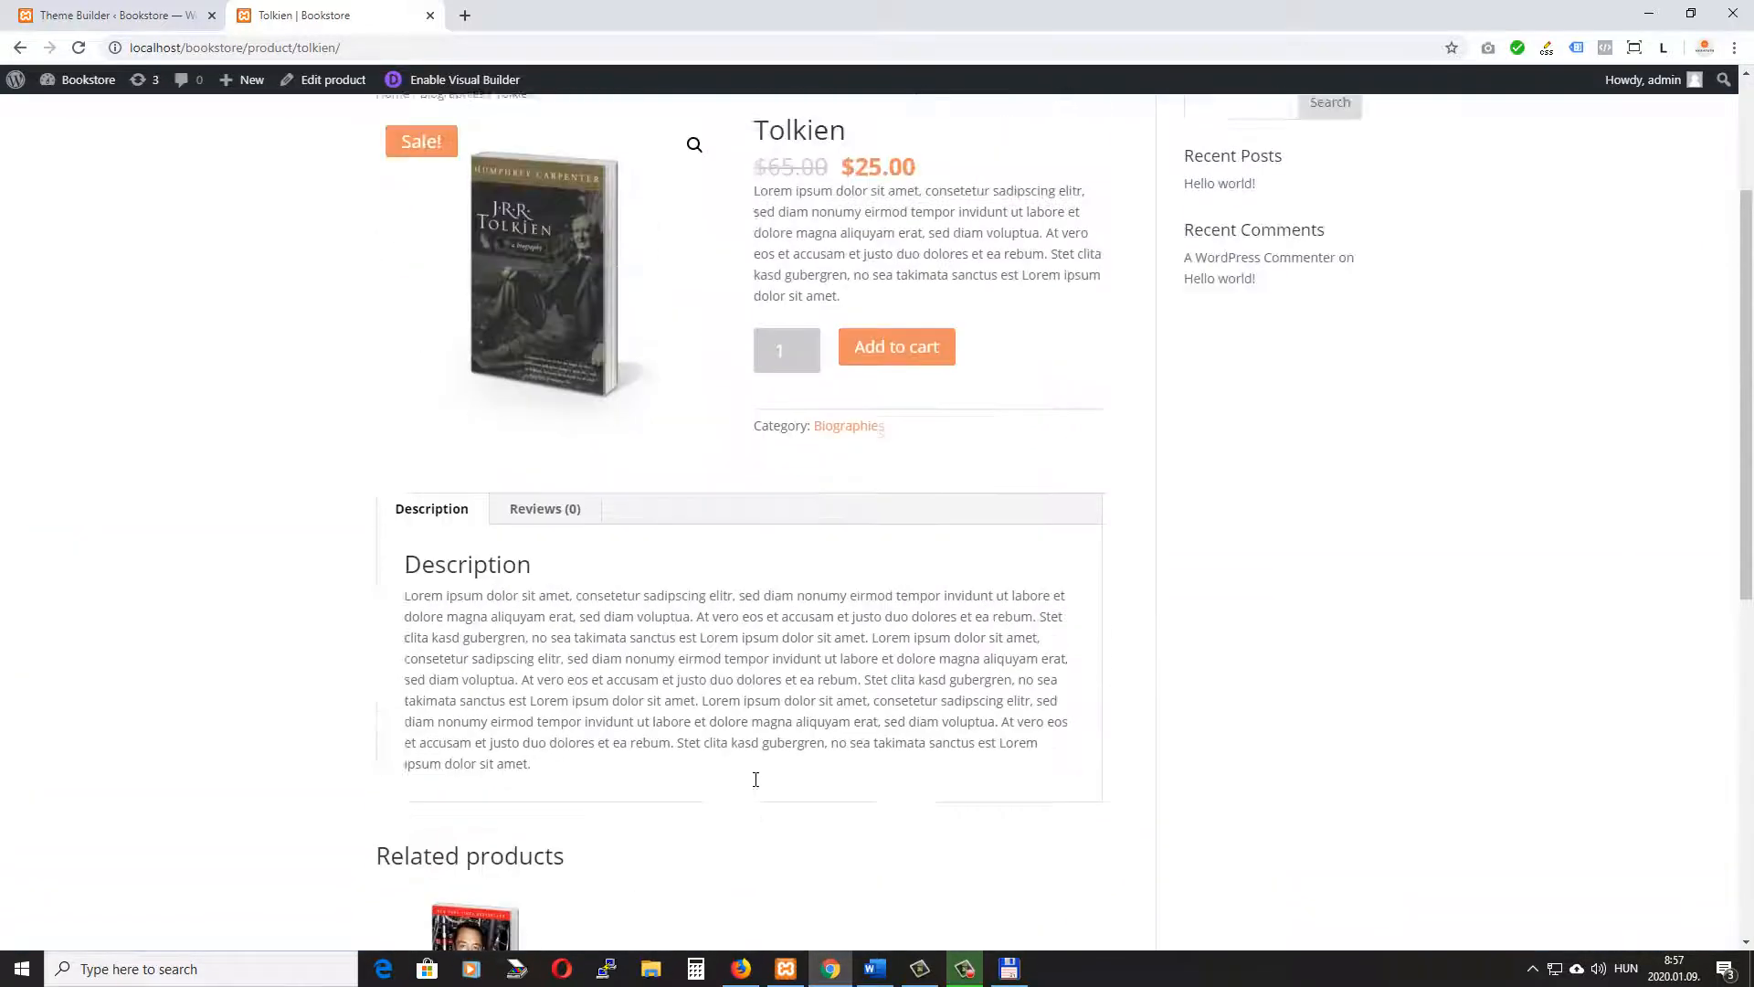
pyautogui.scroll(-1, 756, 778)
pyautogui.scroll(3, 846, 486)
pyautogui.scroll(-2, 810, 565)
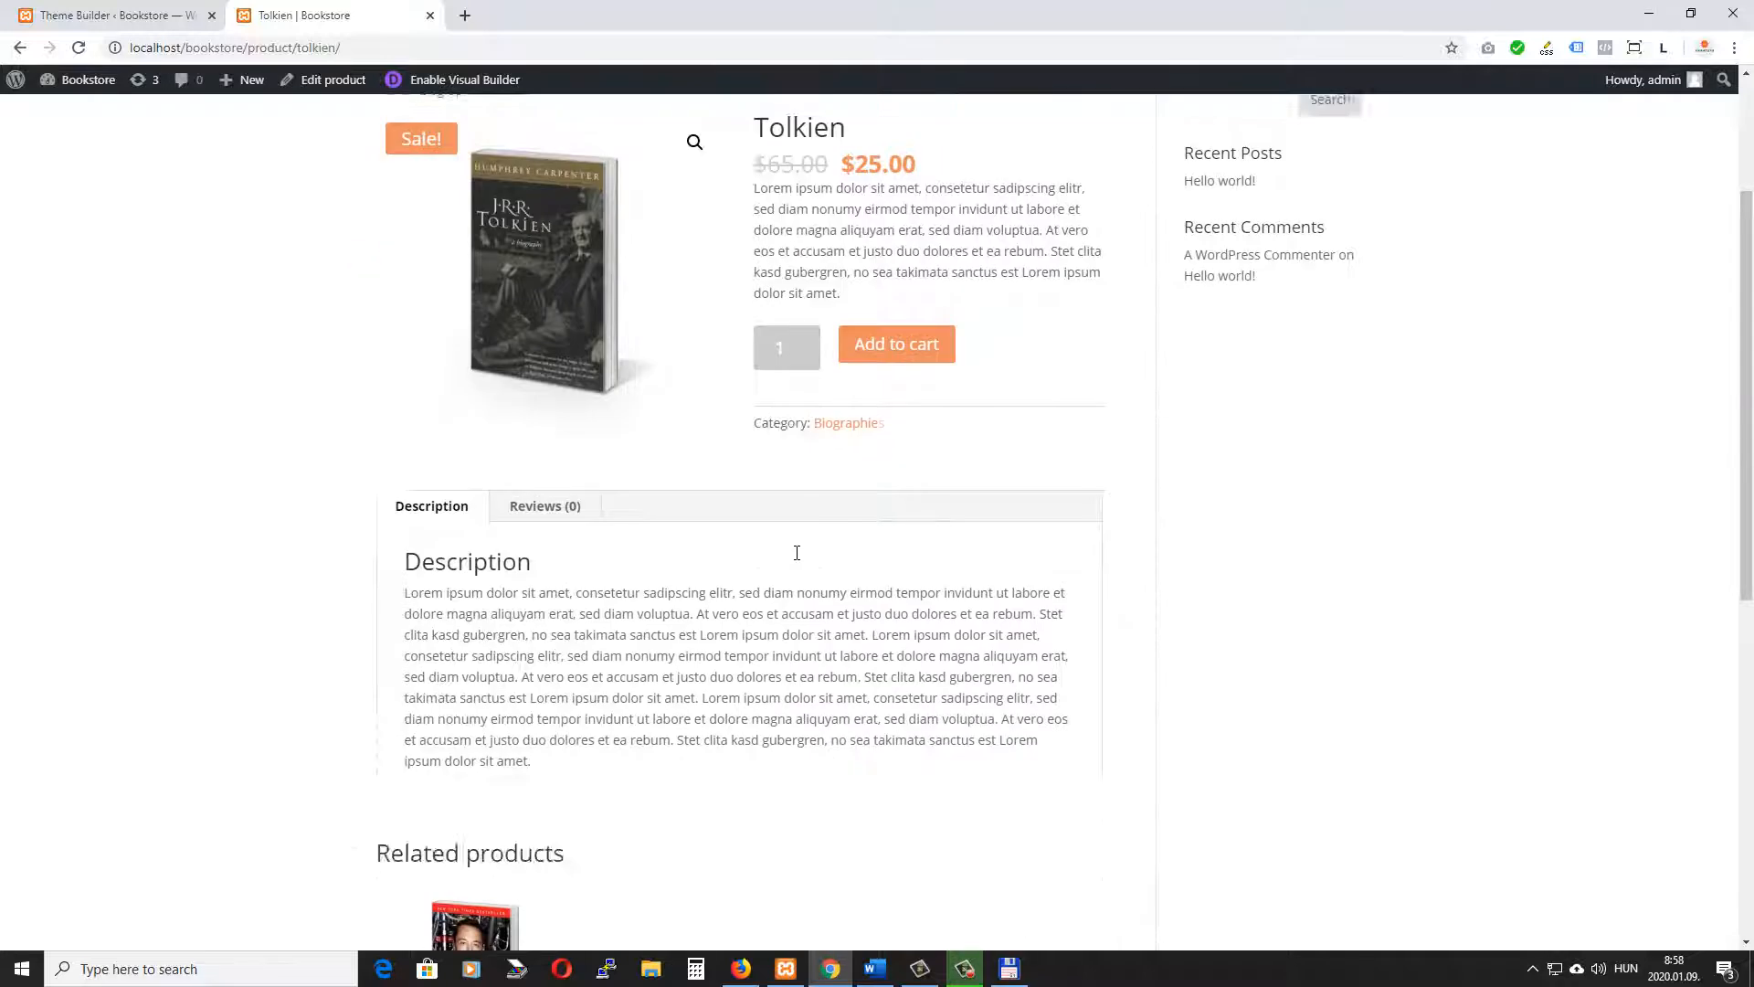
pyautogui.hotkey('ctrl', 'Tab')
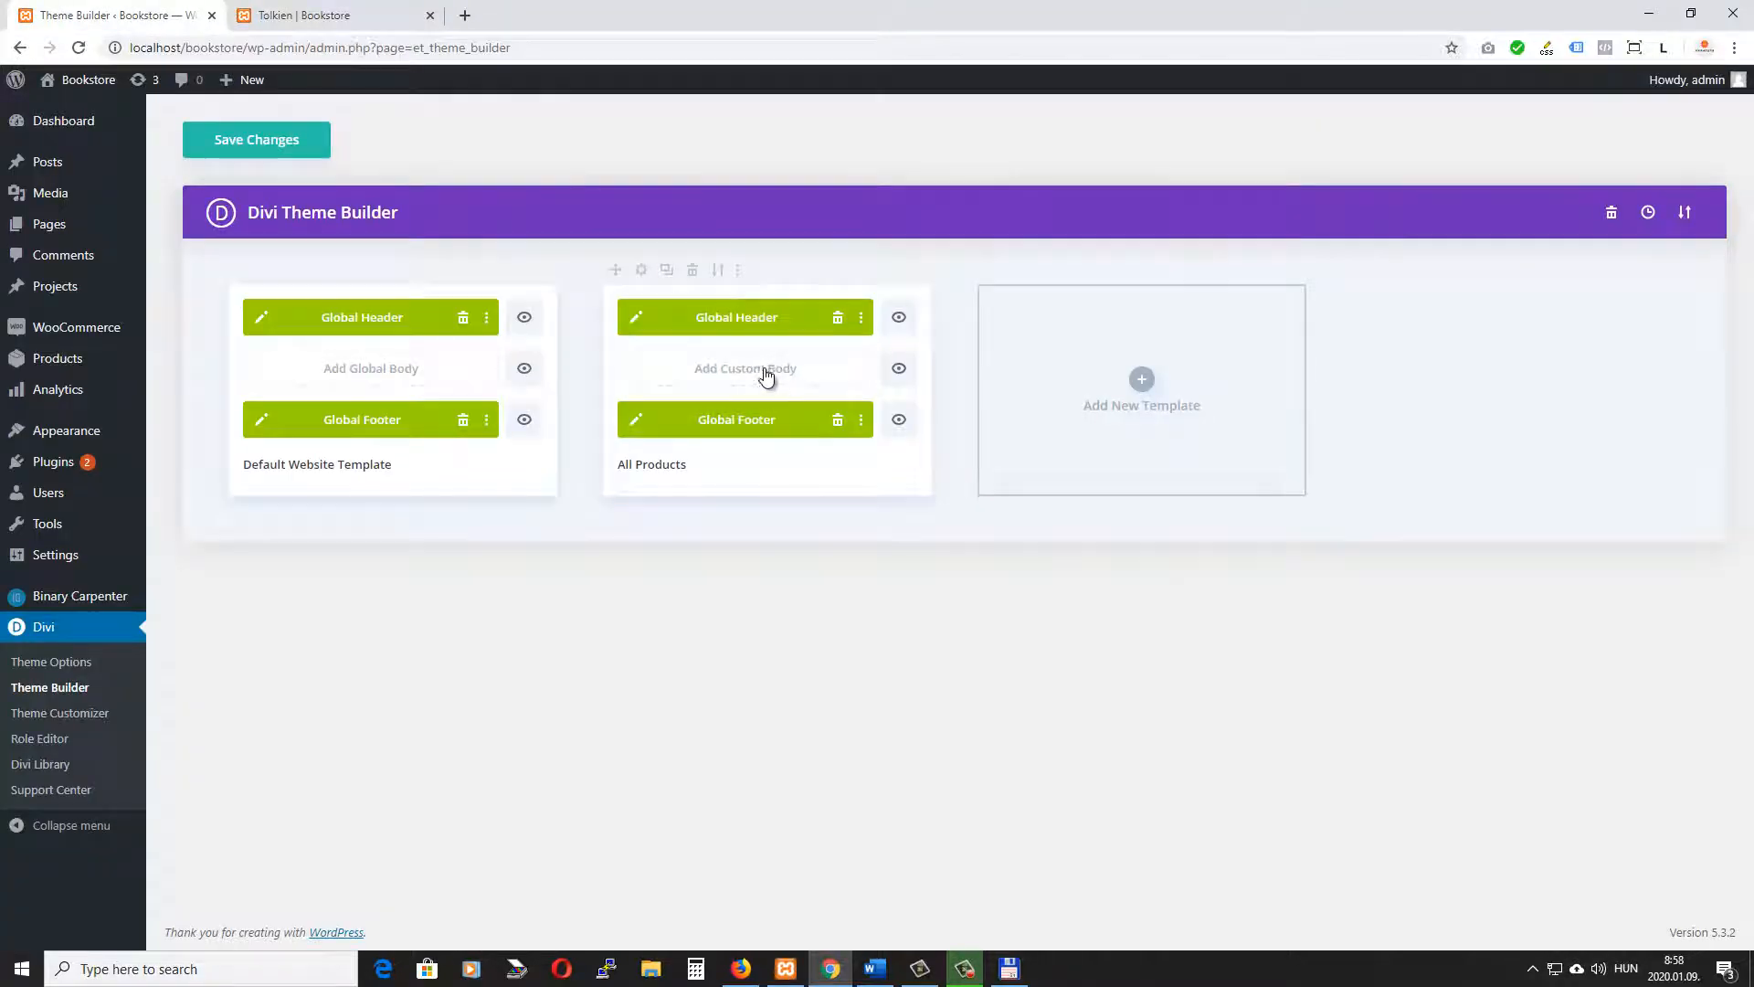
# Start a custom body from scratch for the All Products template and insert a single-column row without a module
pyautogui.click(765, 373)
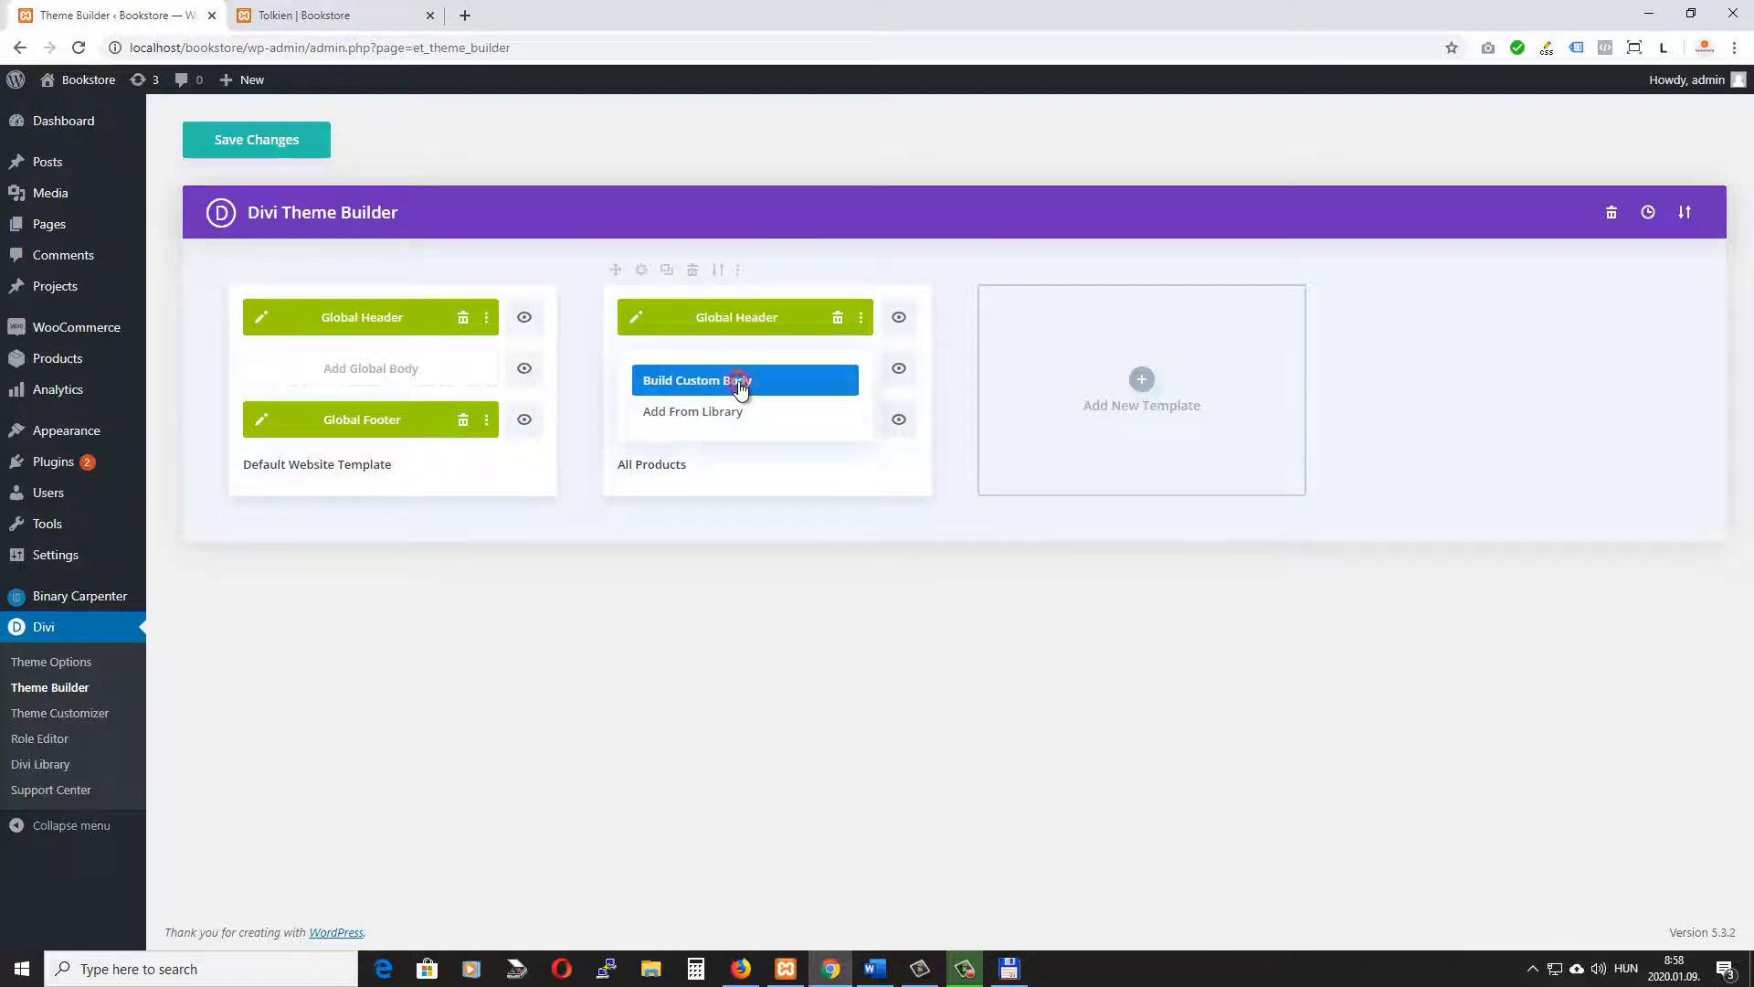
pyautogui.click(740, 384)
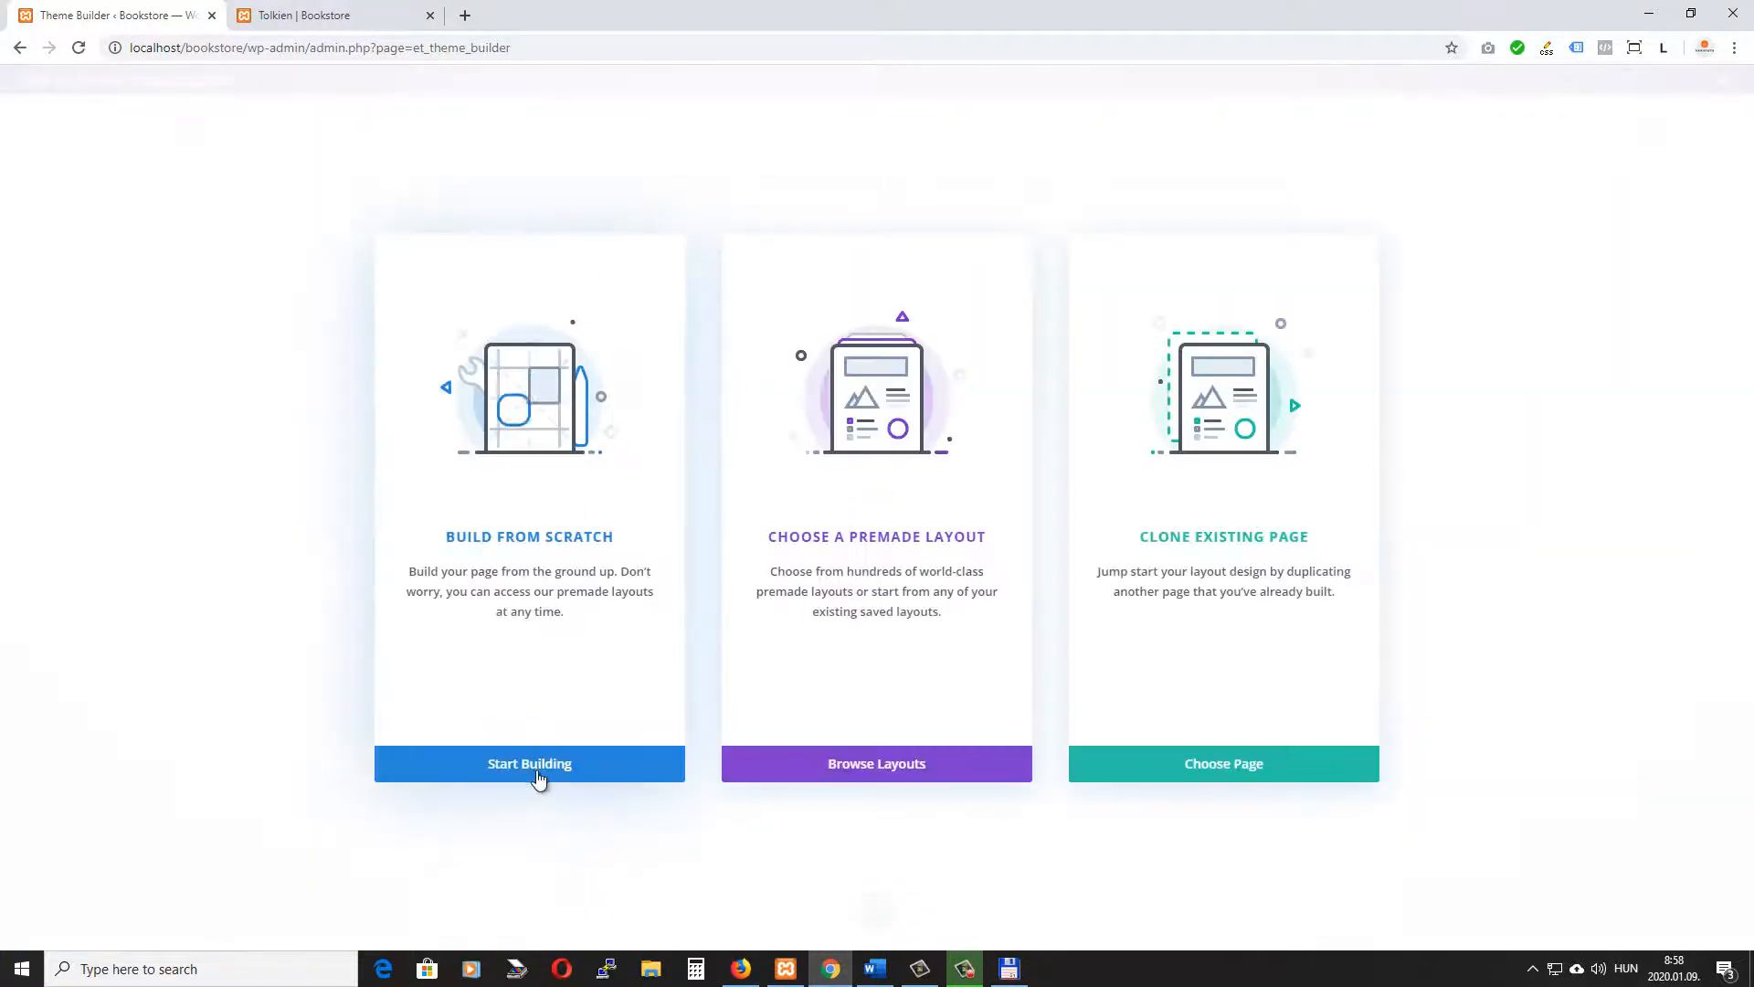
pyautogui.click(537, 772)
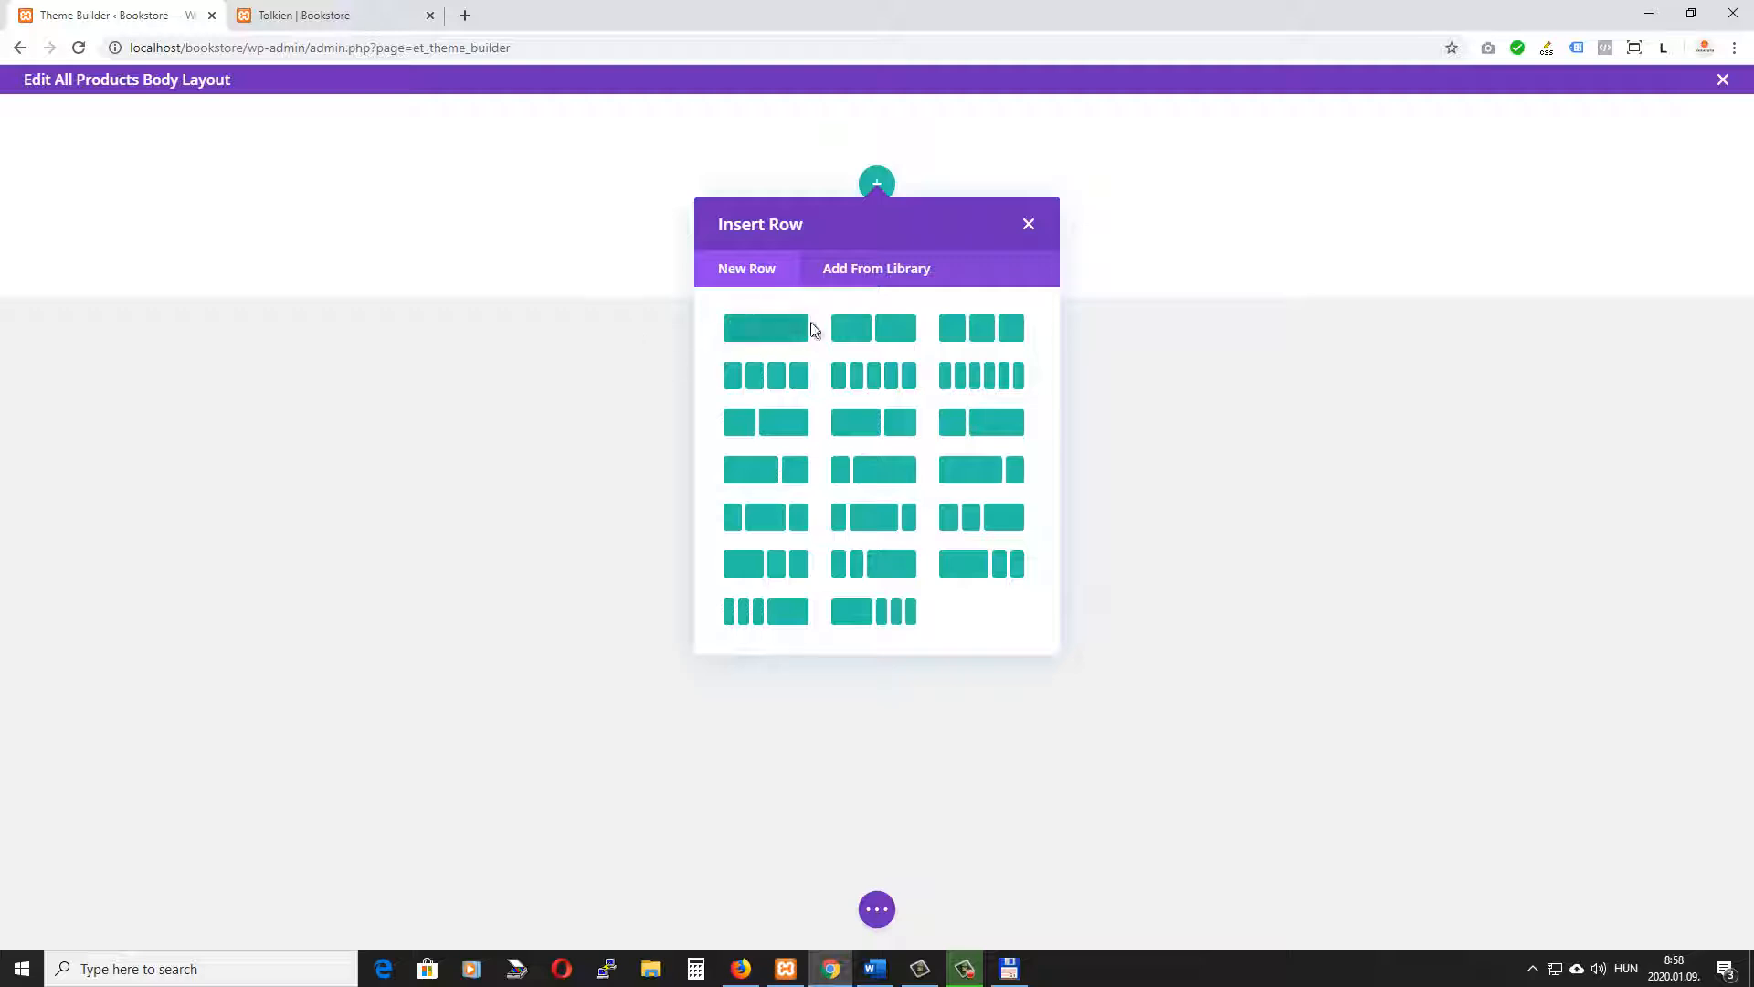
pyautogui.click(769, 331)
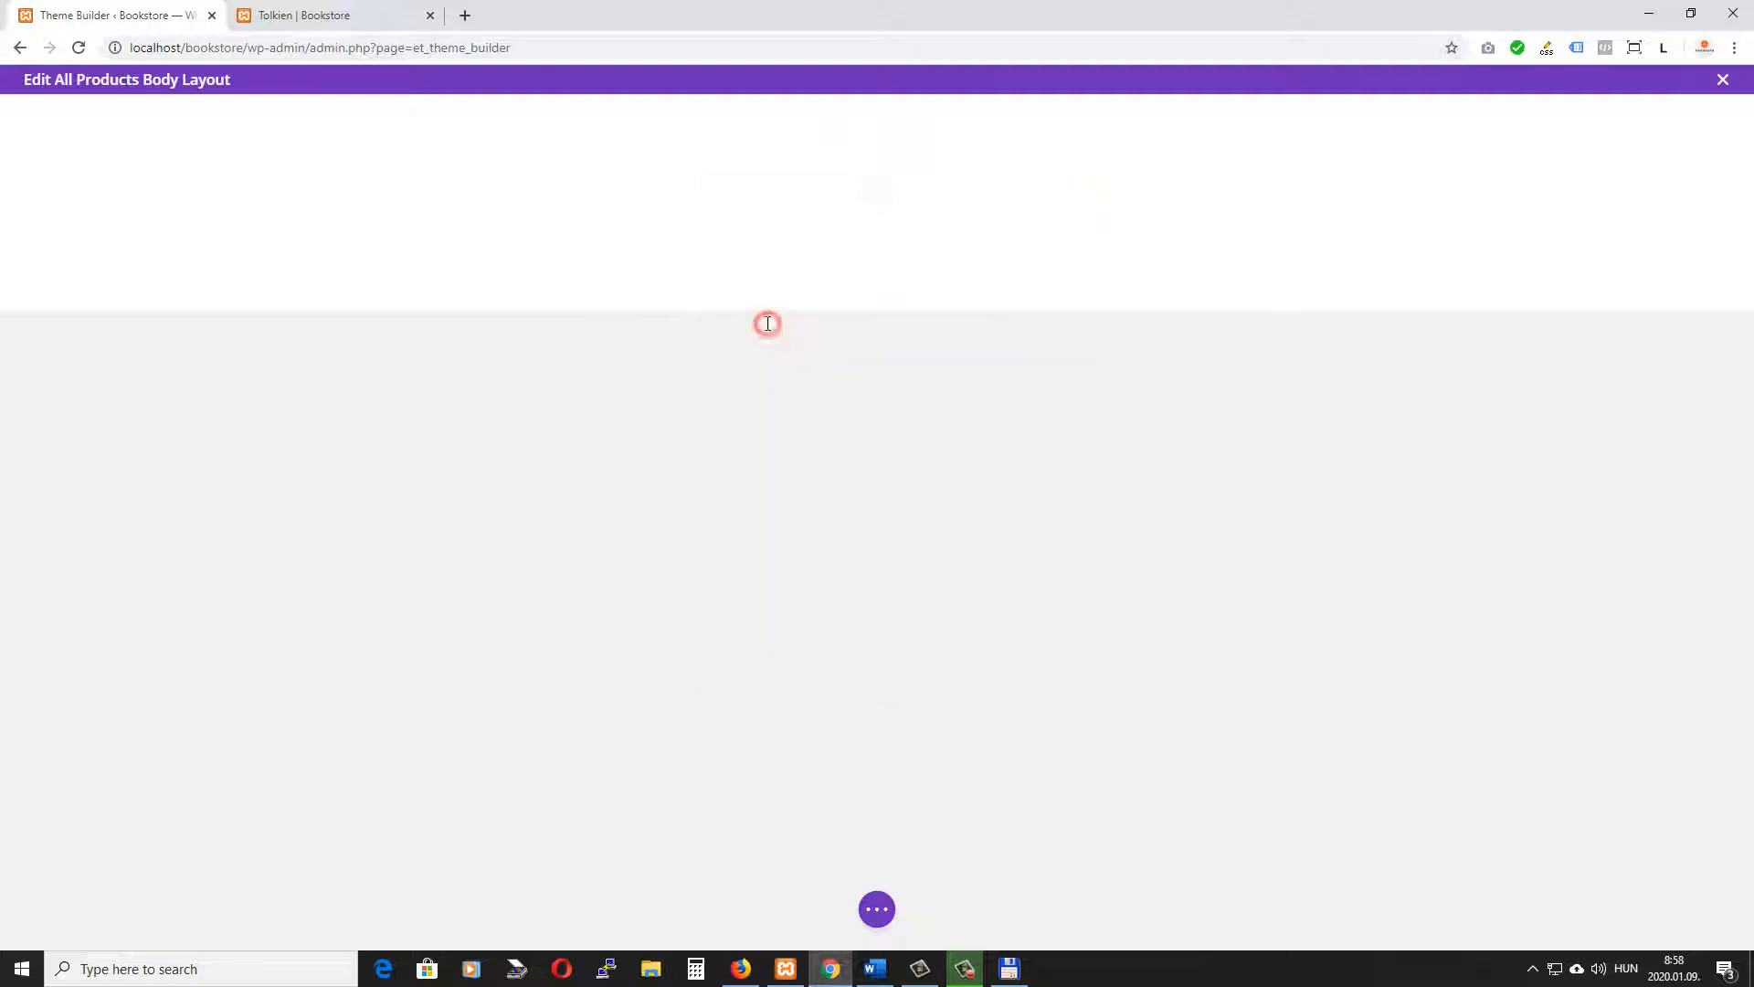
pyautogui.click(1022, 224)
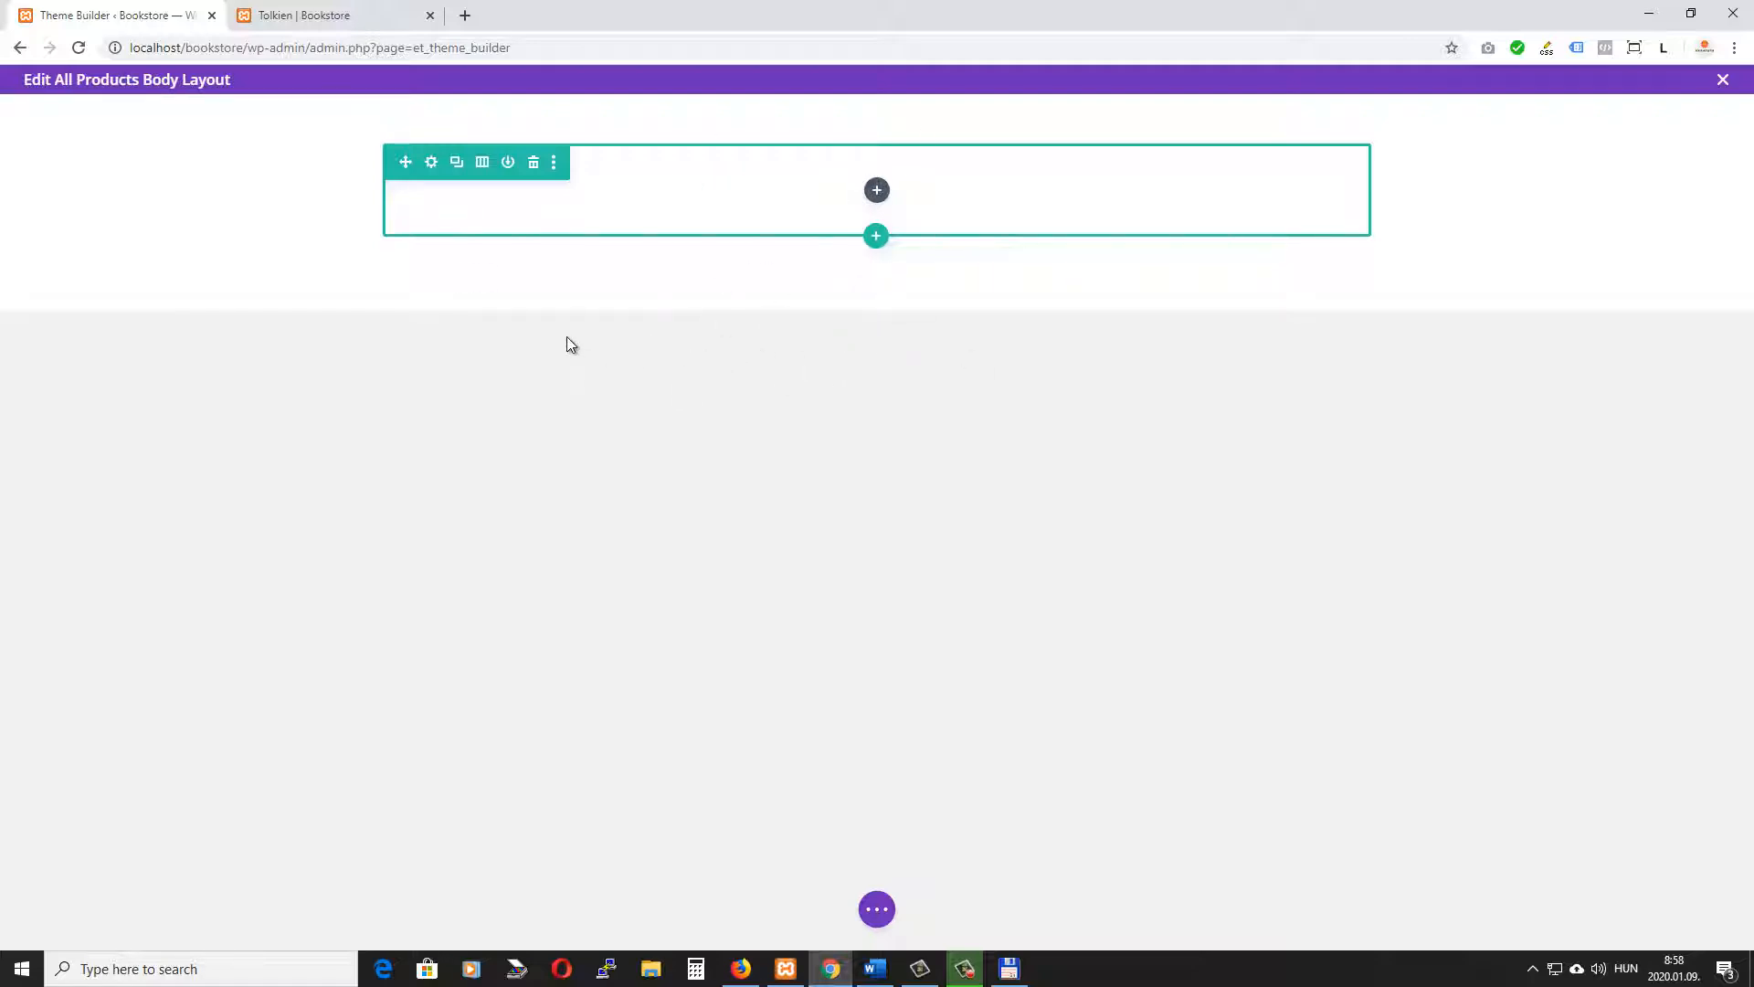
# Set the section's background color to #f1f1f1
pyautogui.moveTo(149, 175)
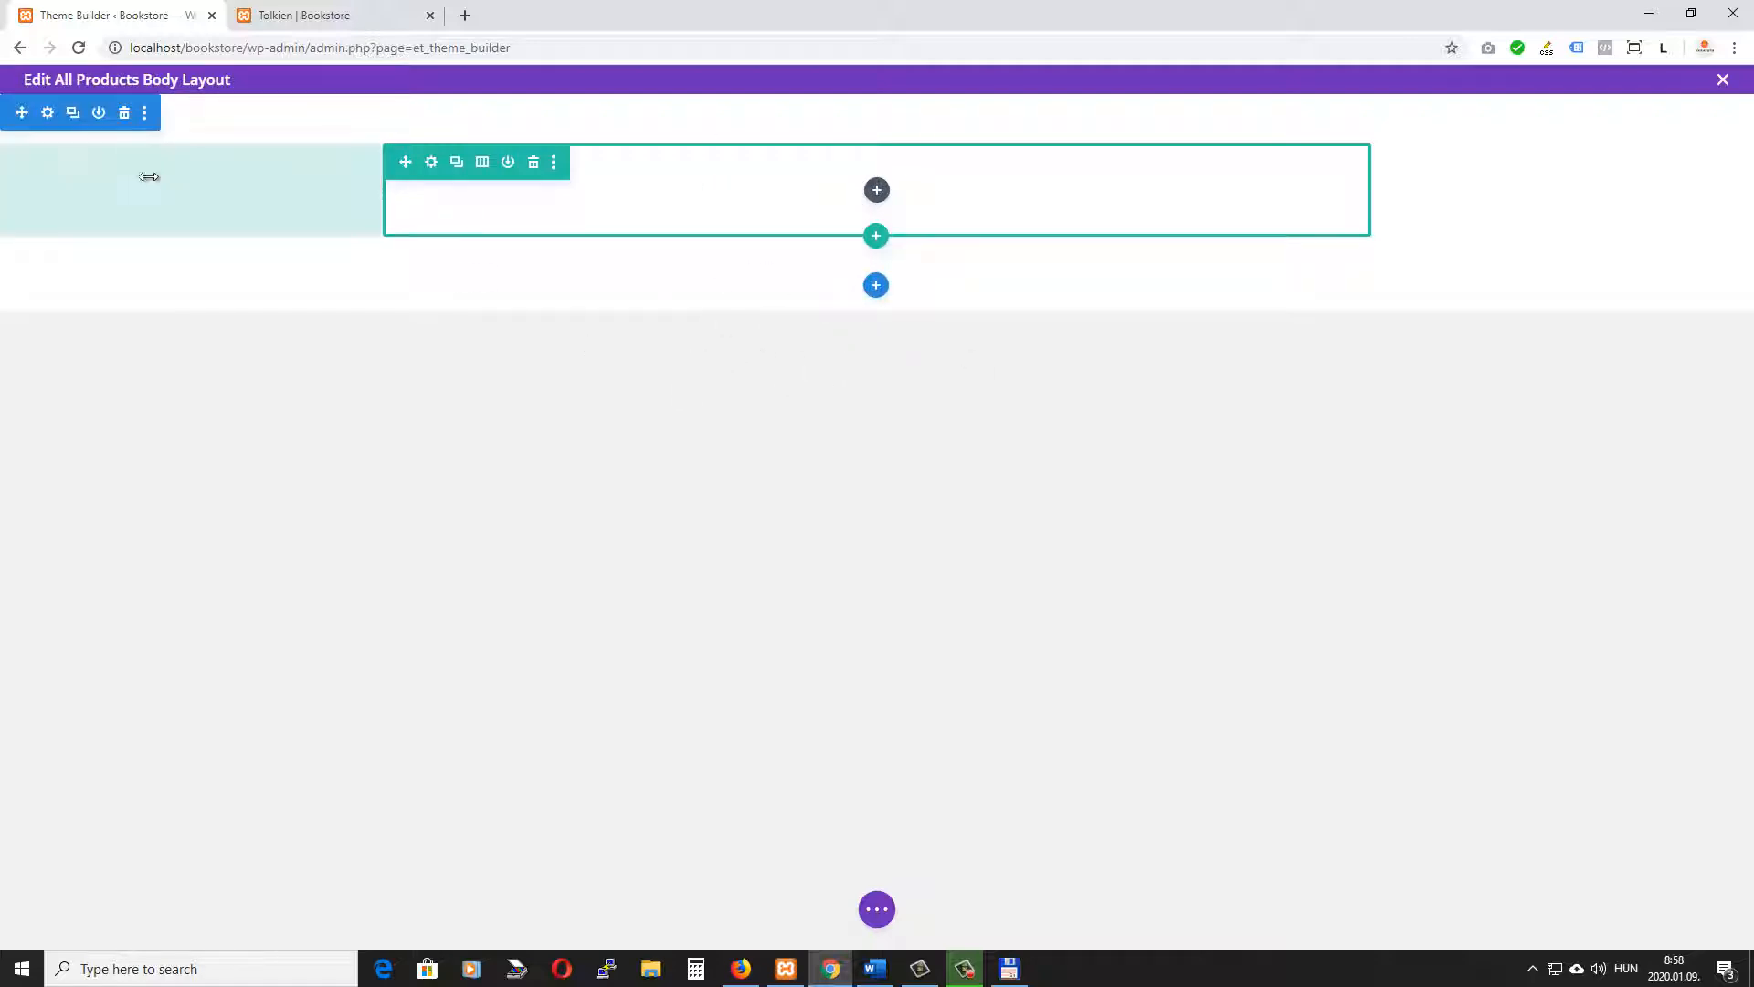
pyautogui.click(49, 112)
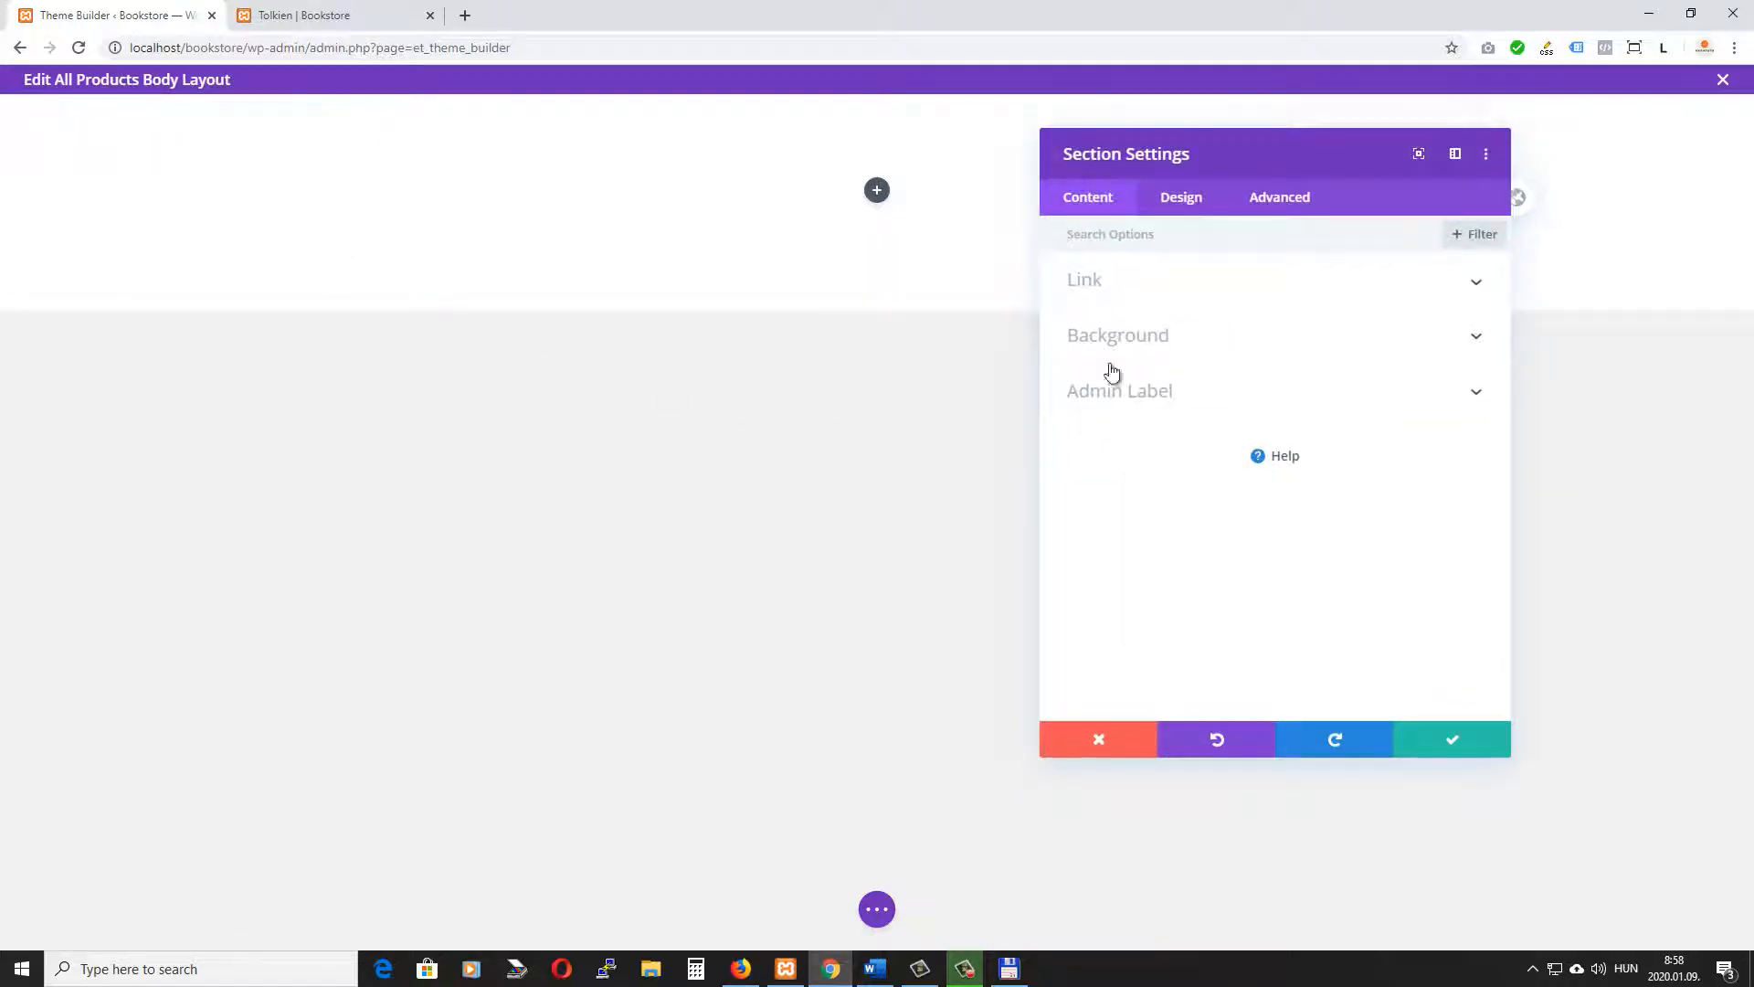
pyautogui.click(1170, 338)
pyautogui.click(1208, 445)
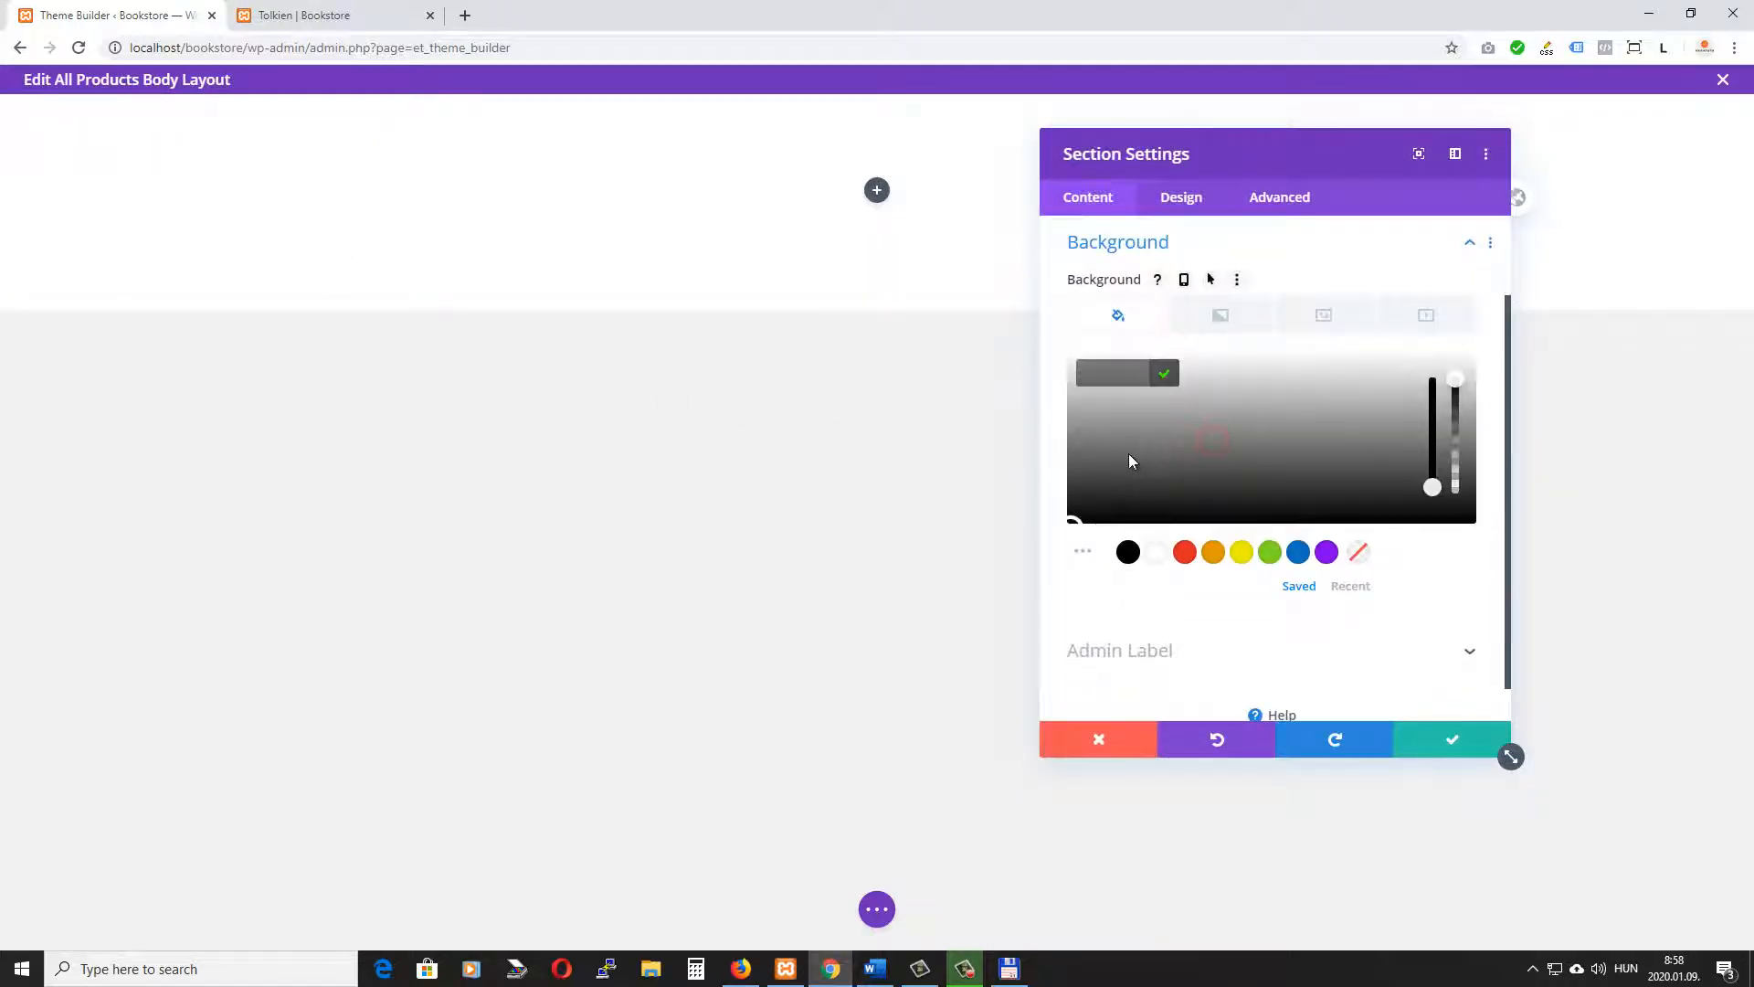
pyautogui.write('f1f1f1')
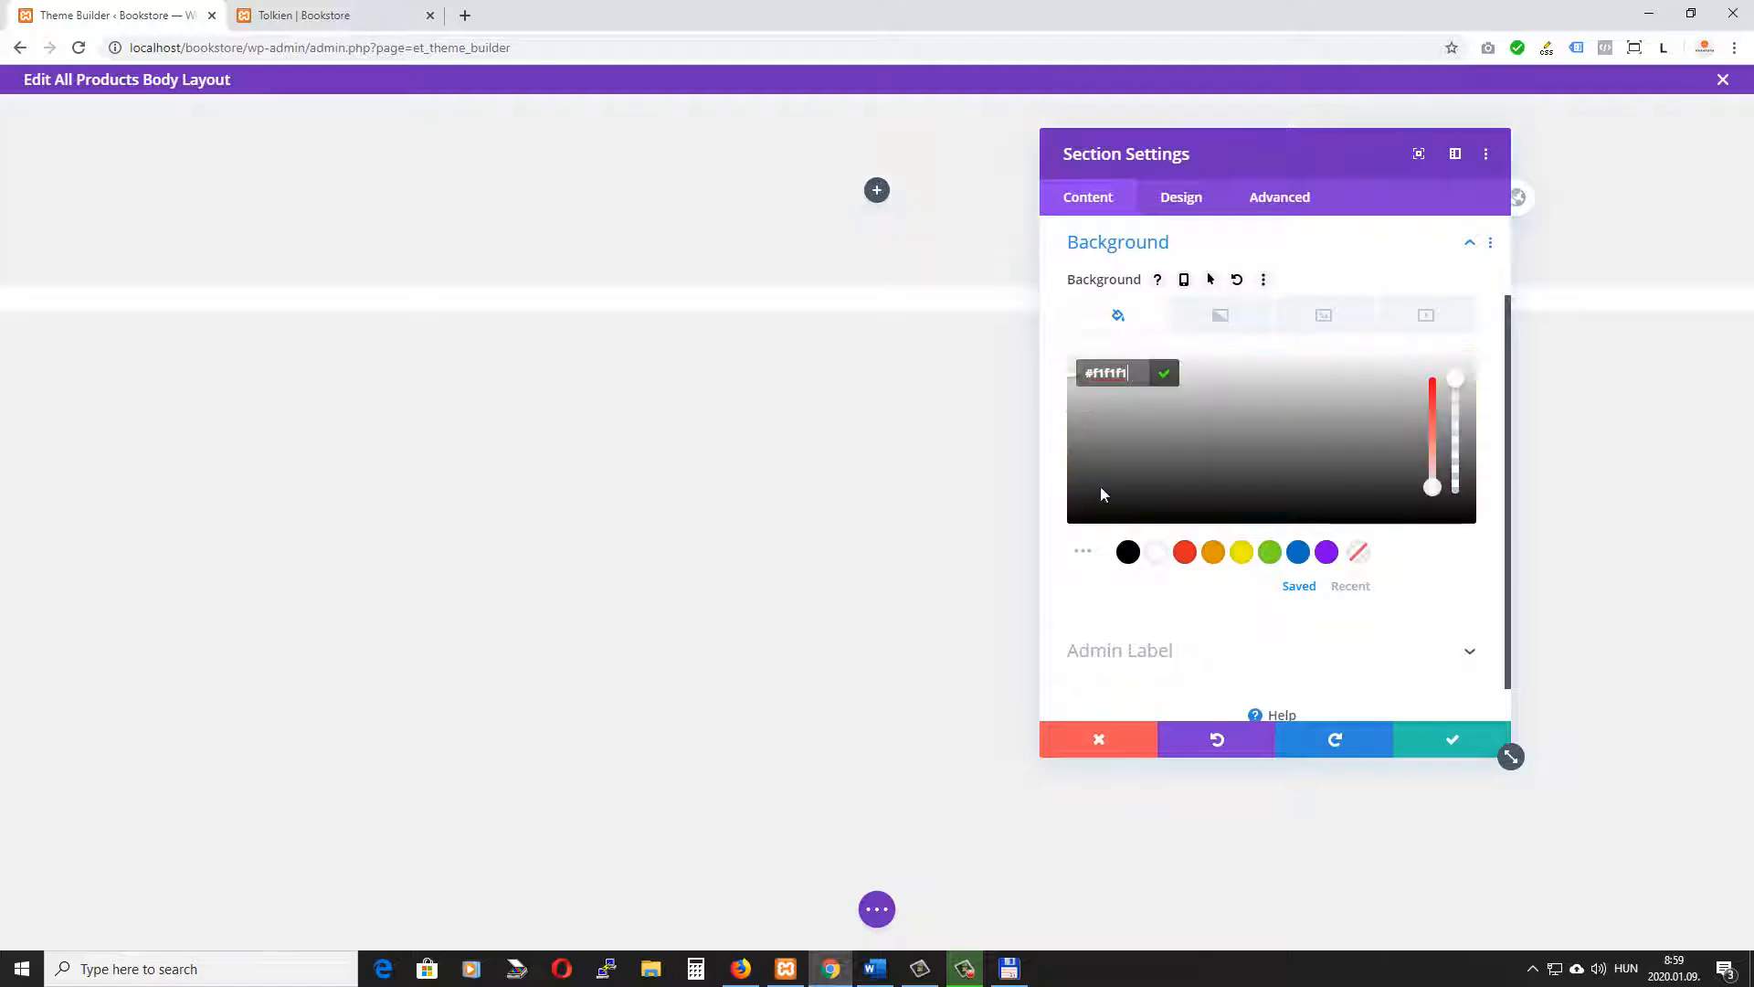
# Set the section's top and bottom padding to 0px and save the section settings
pyautogui.click(1183, 202)
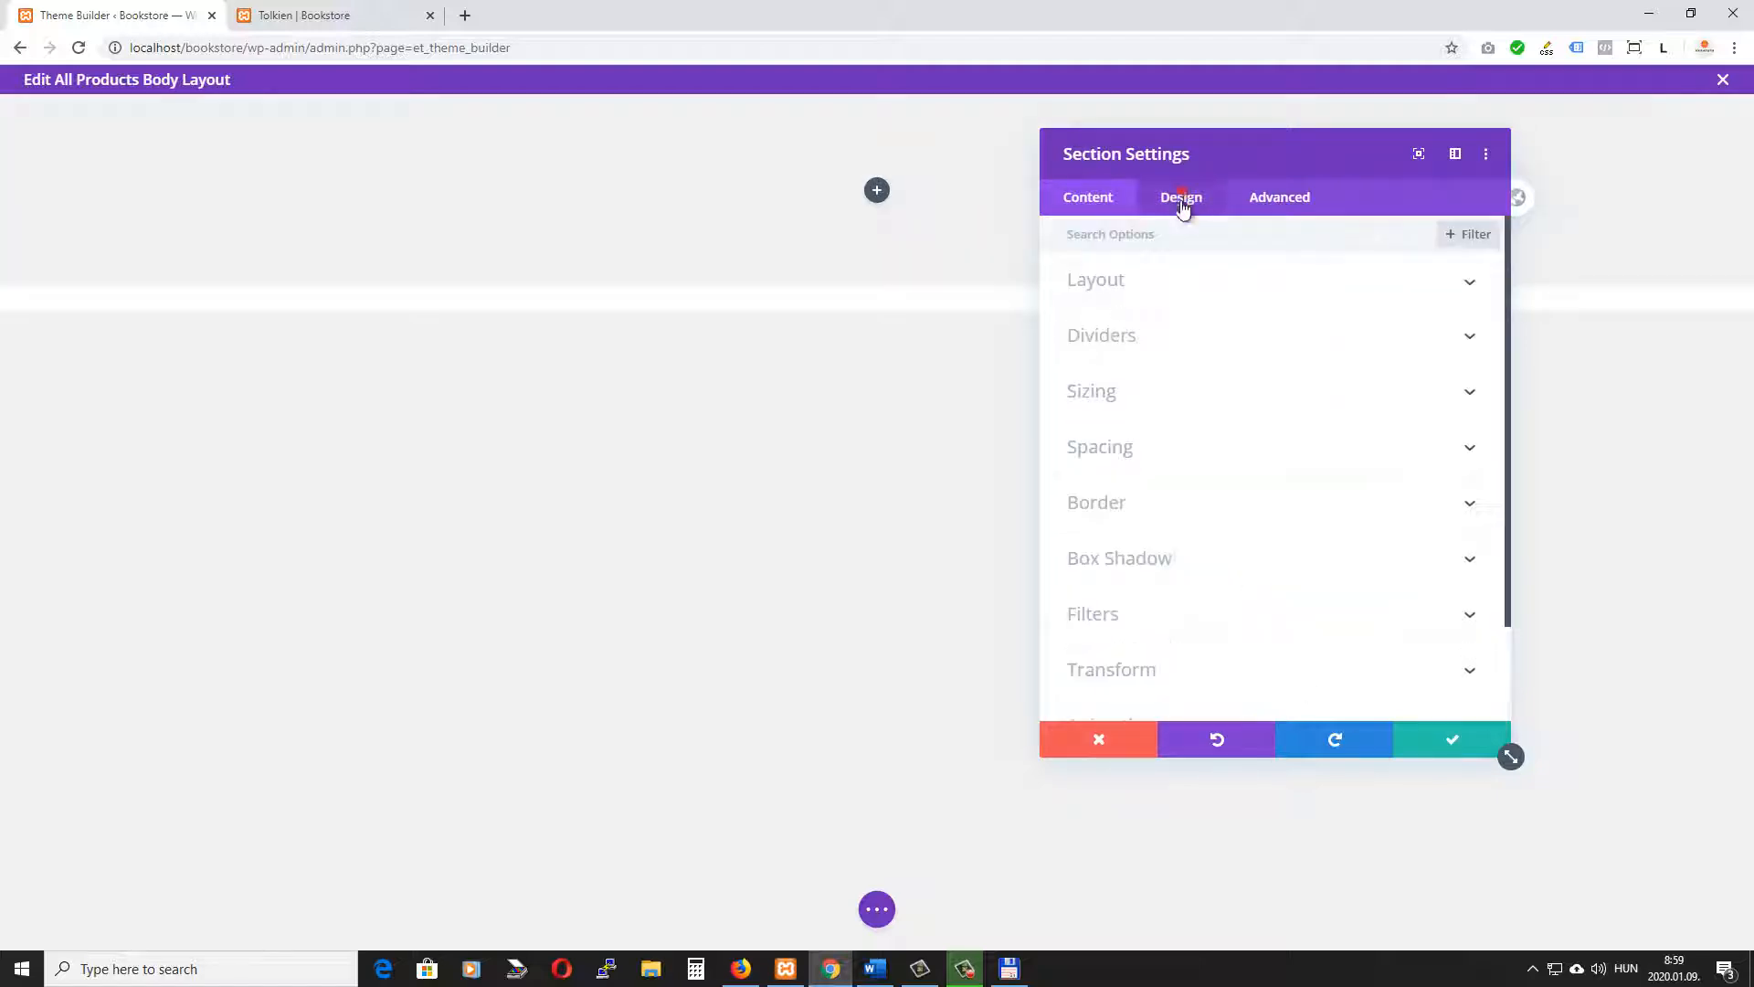
pyautogui.click(1140, 453)
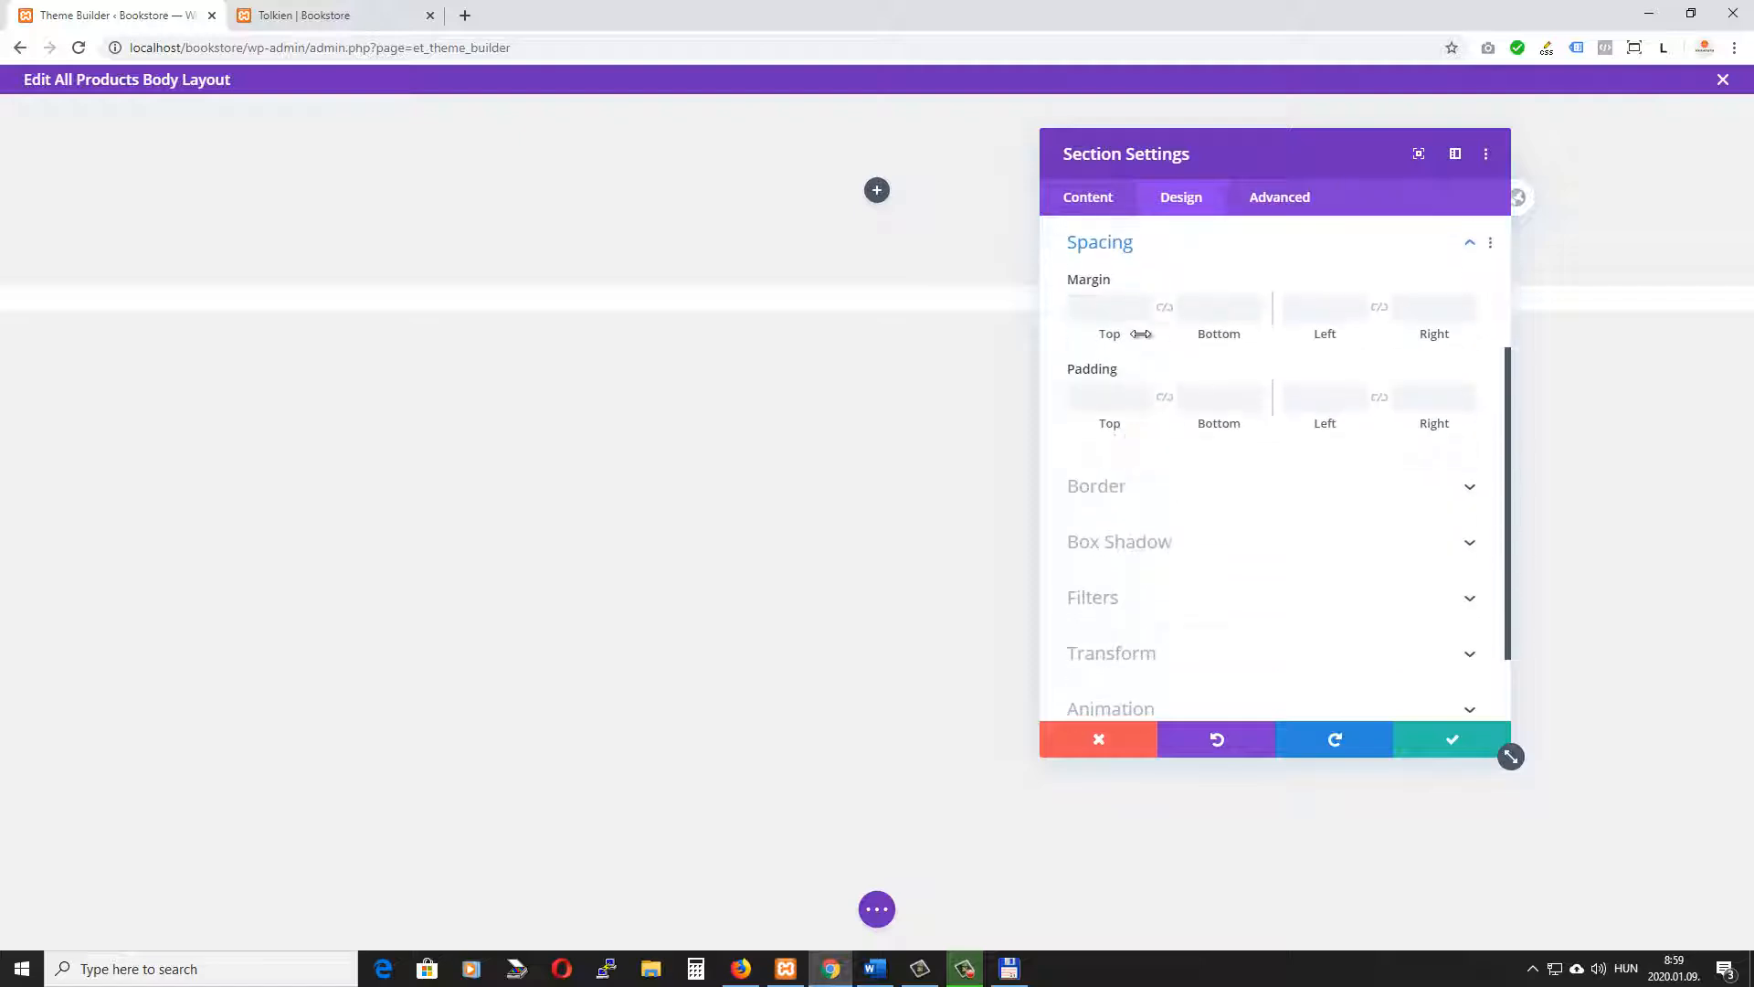
pyautogui.click(1102, 399)
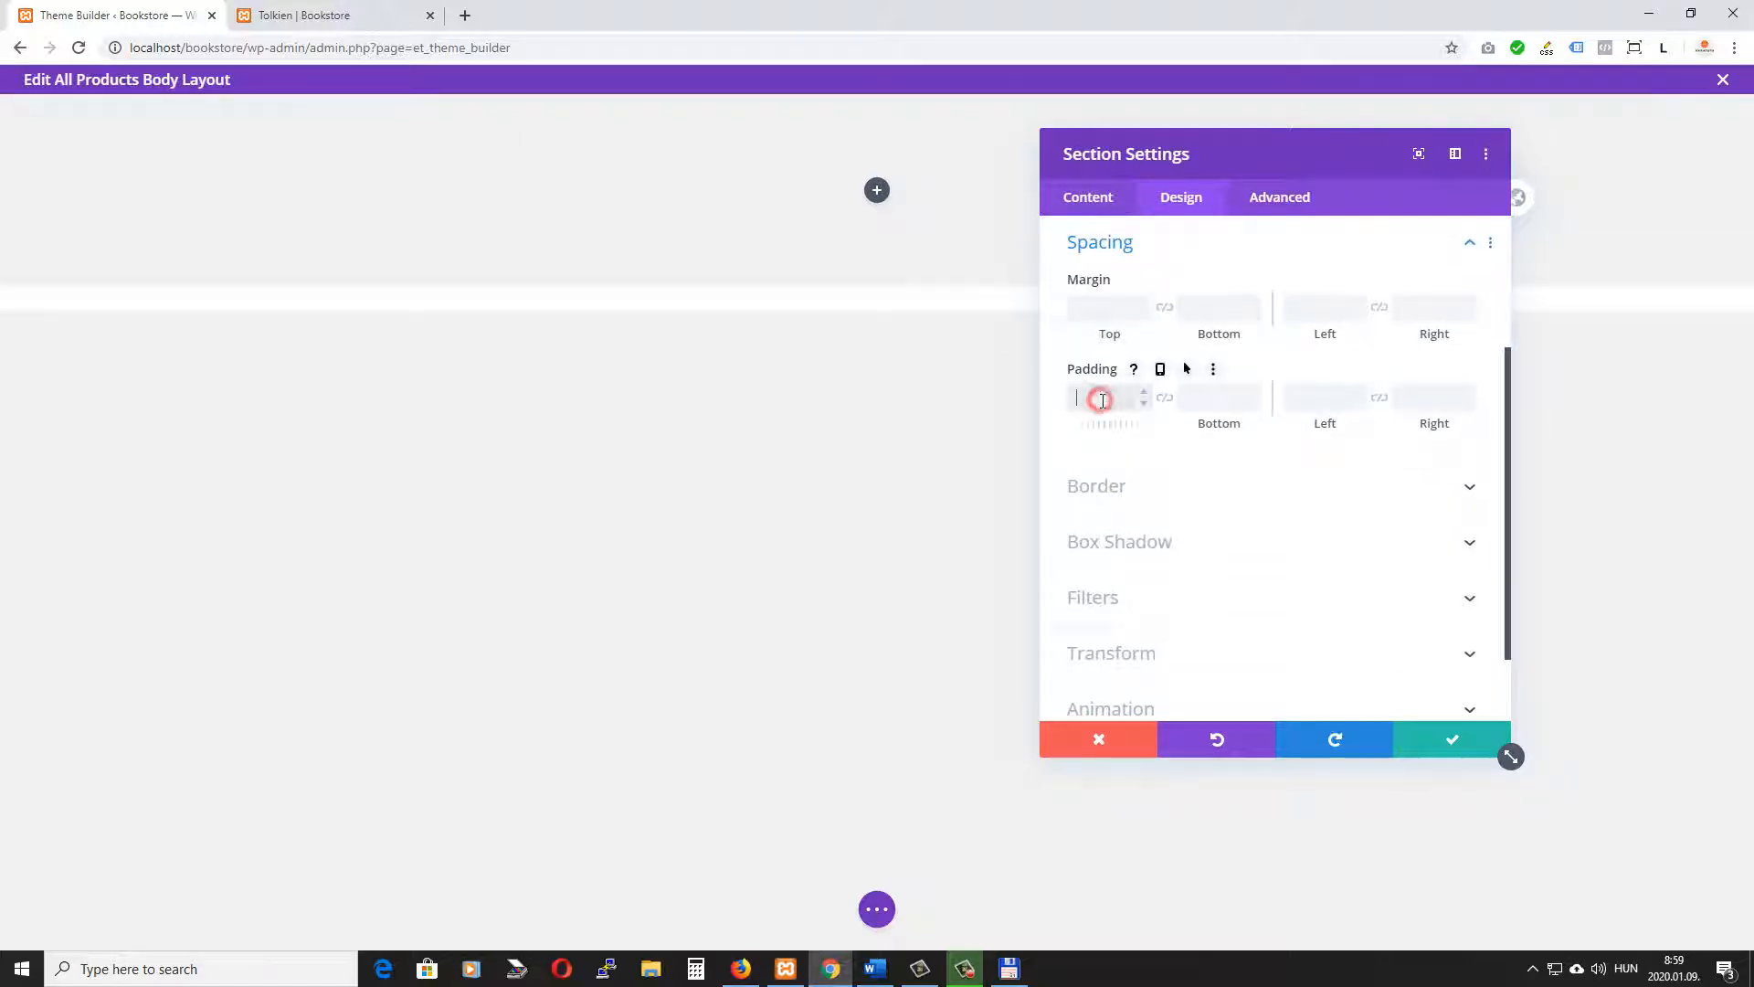
pyautogui.write('0')
pyautogui.click(1214, 398)
pyautogui.write('0px')
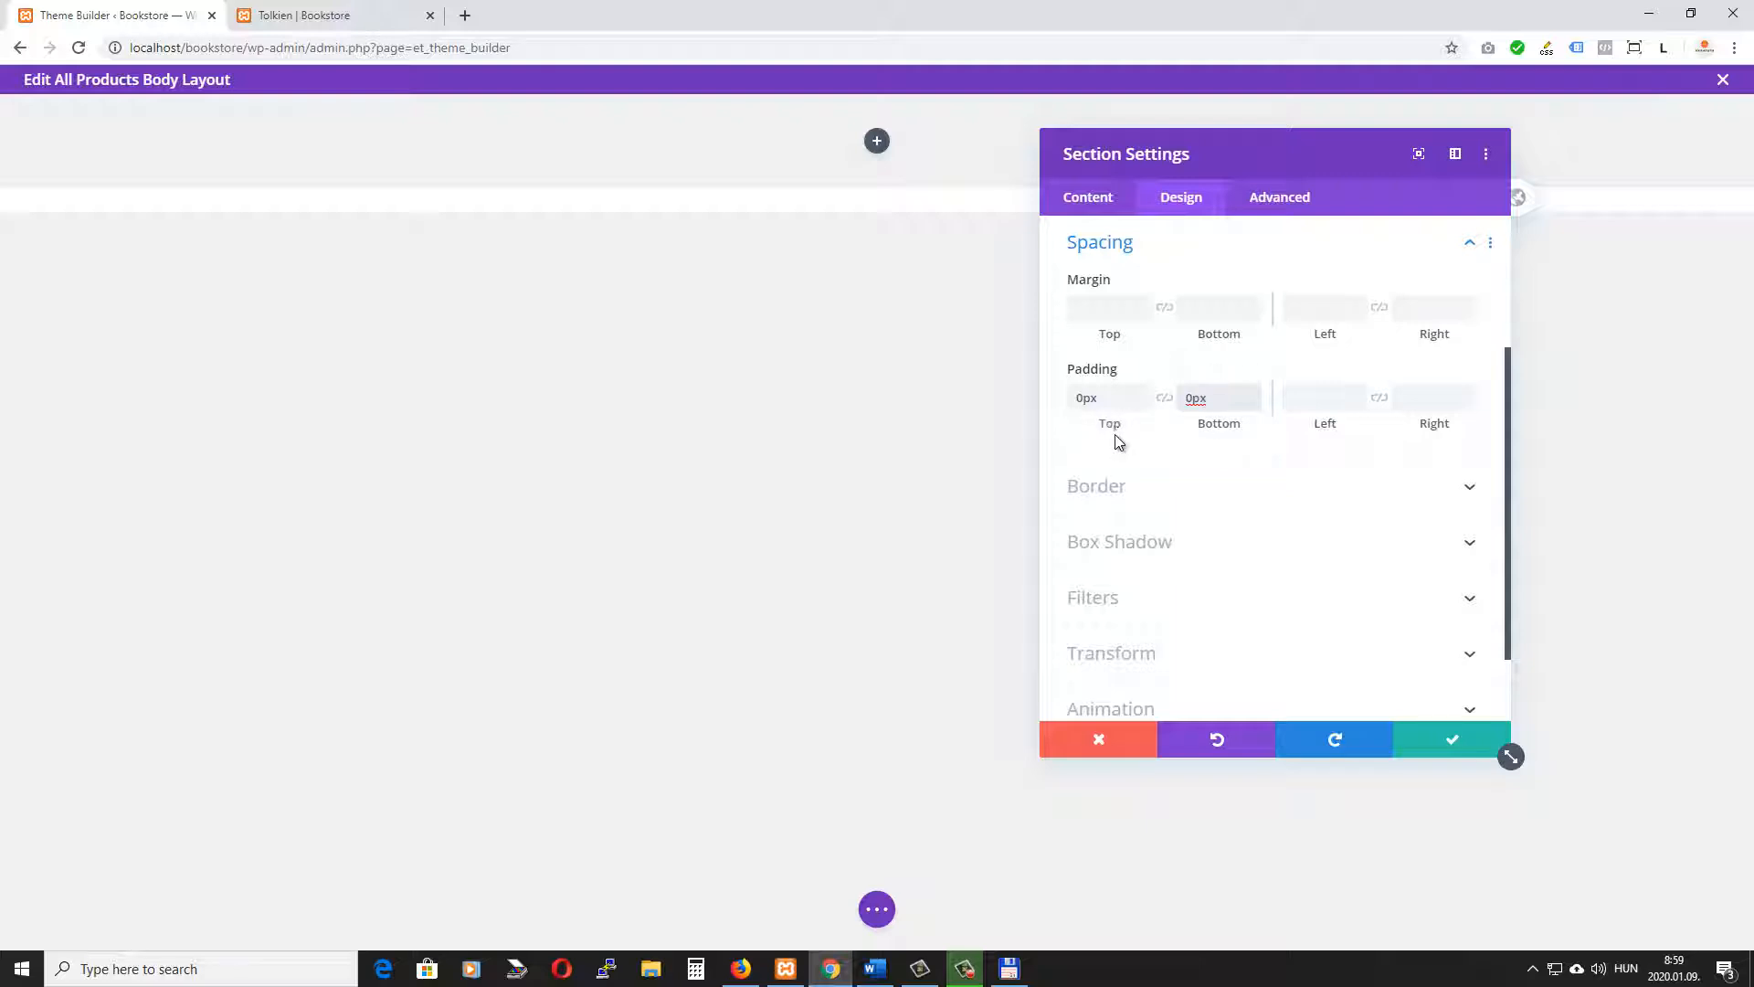
pyautogui.click(1450, 742)
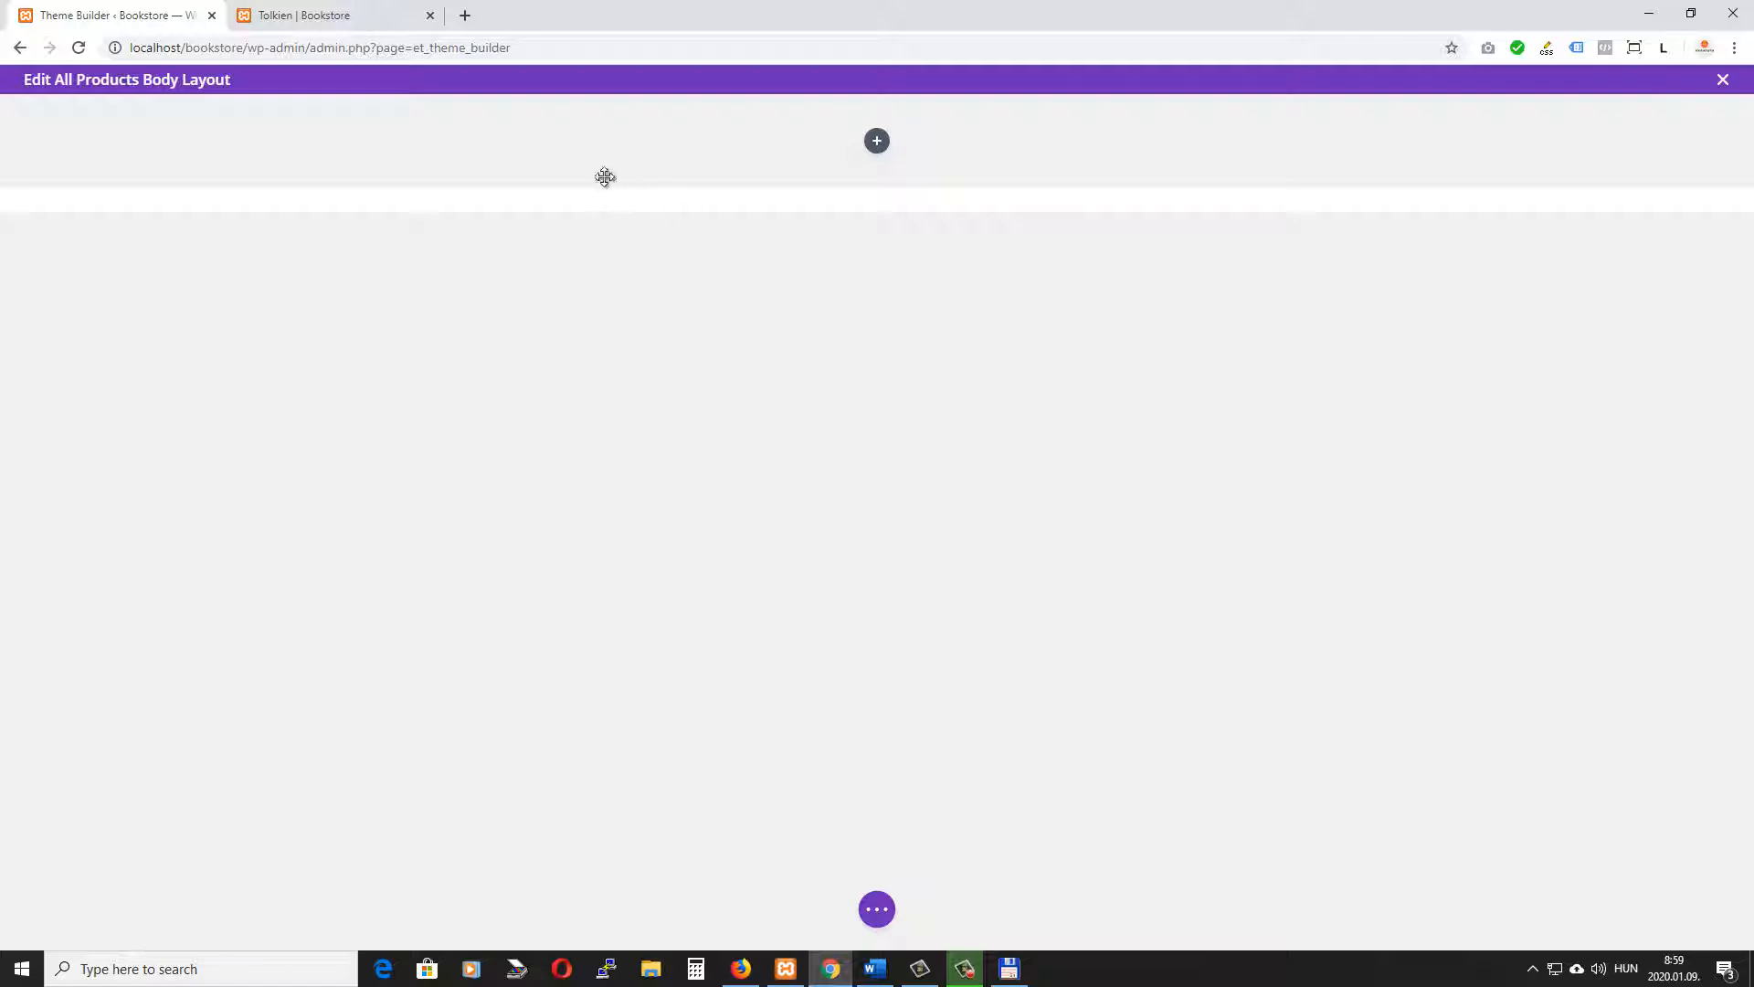
# Insert a Woo Breadcrumb module into the empty row
pyautogui.click(875, 141)
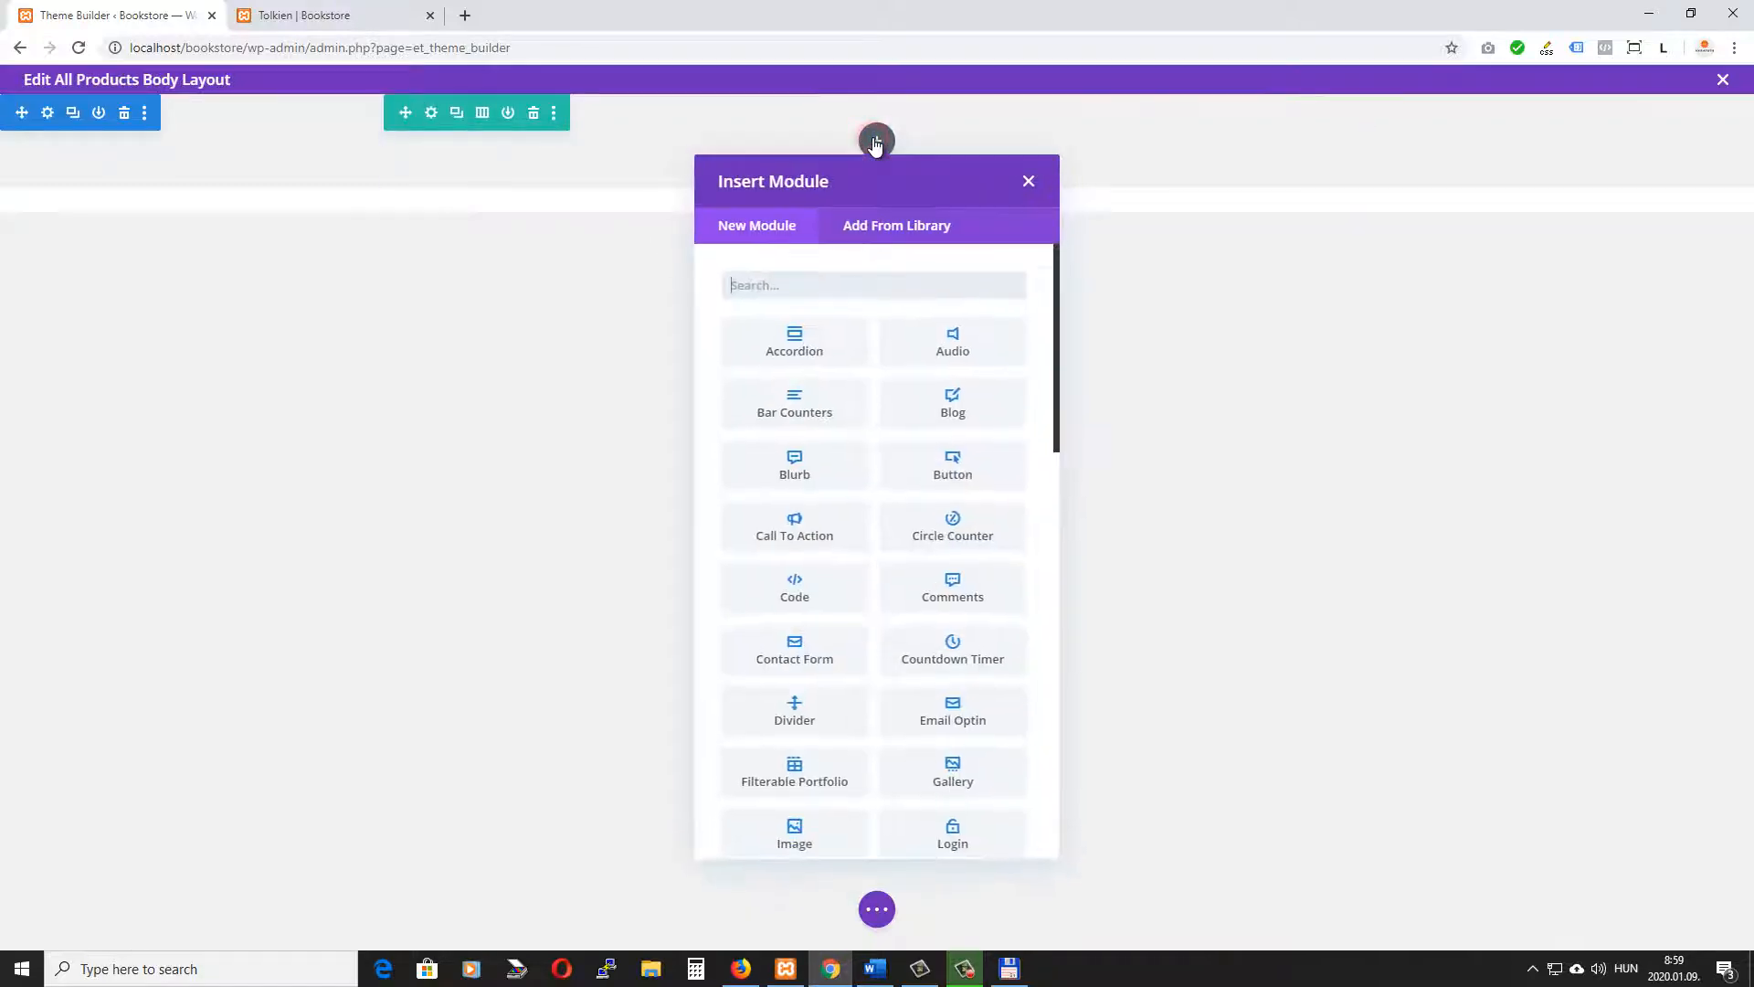
pyautogui.write('woo')
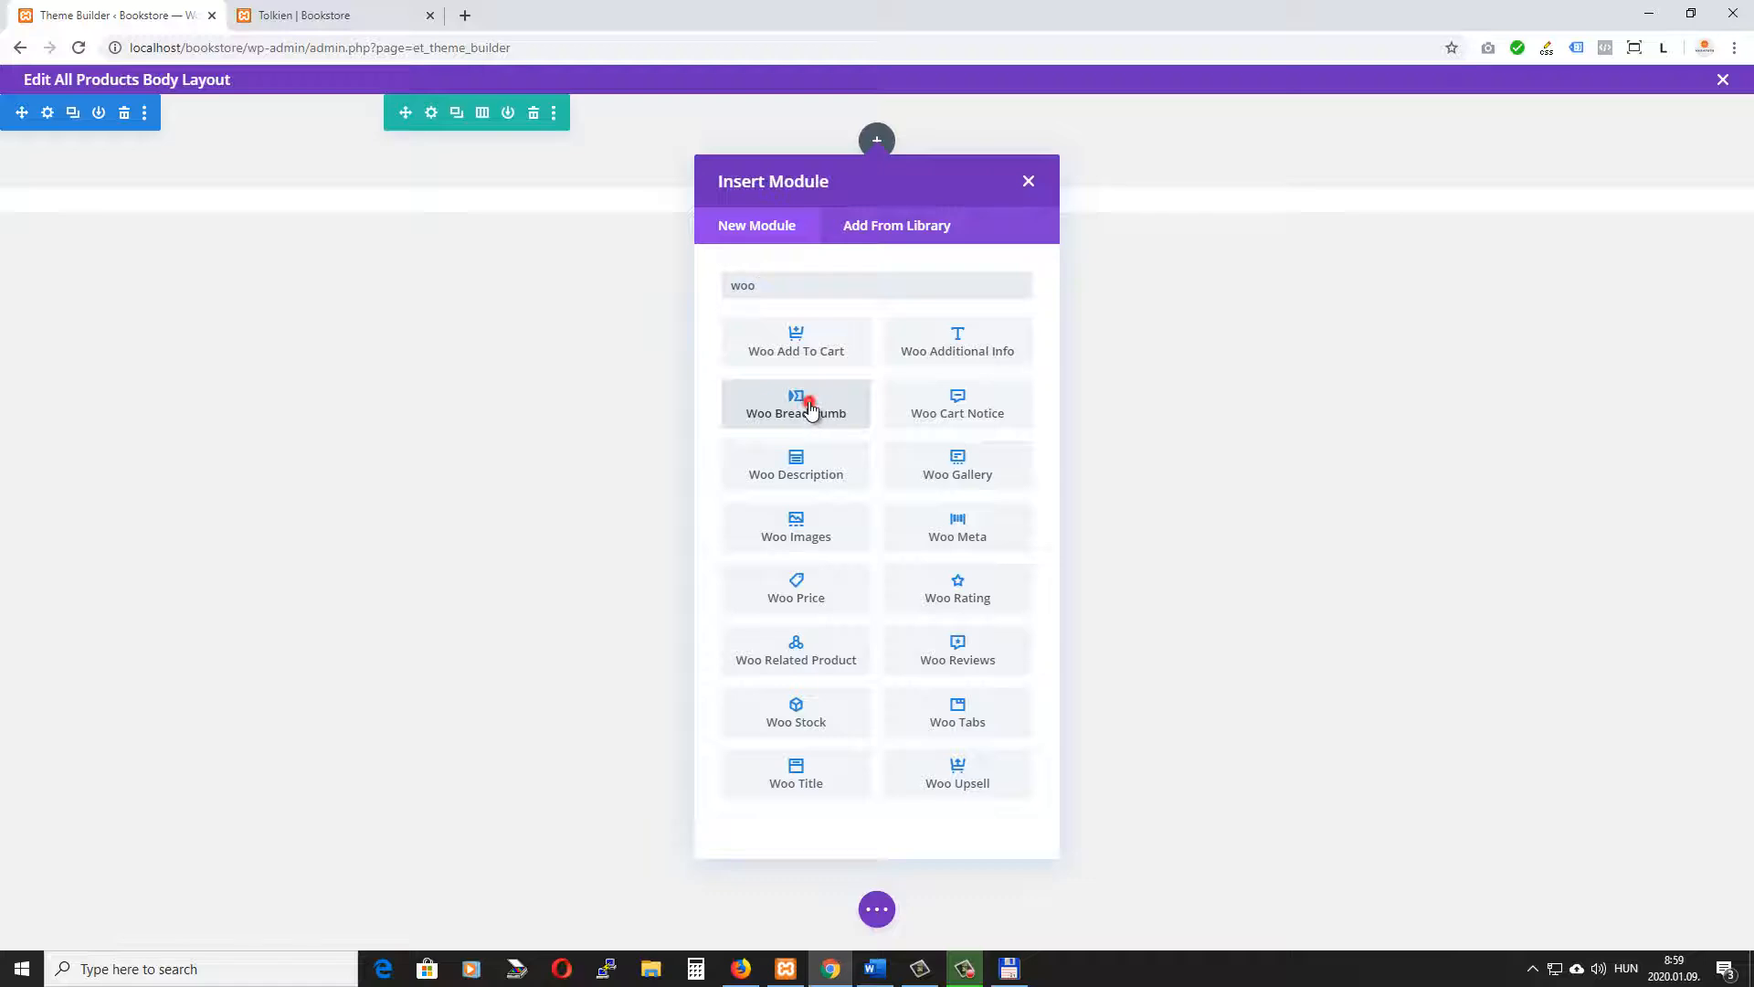
pyautogui.click(809, 408)
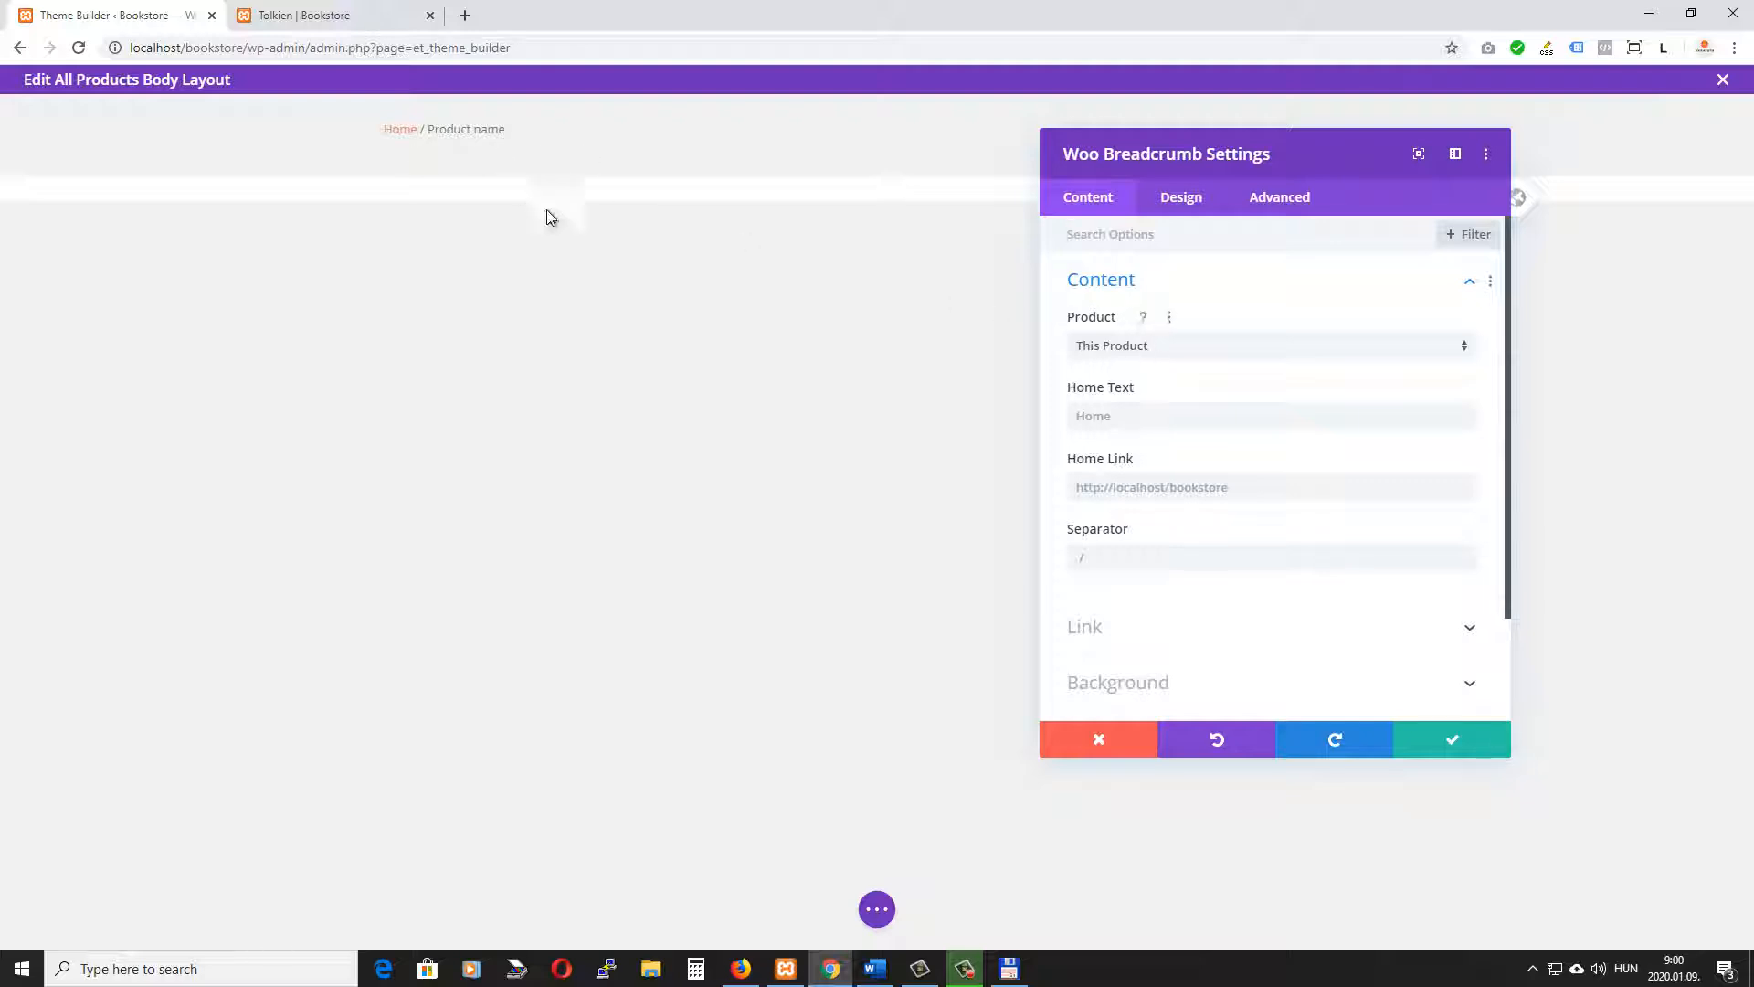
# Try a placeholder home text in the breadcrumb, replace it with Home, and set the separator to /
pyautogui.click(1125, 416)
pyautogui.write('fgfghfghf')
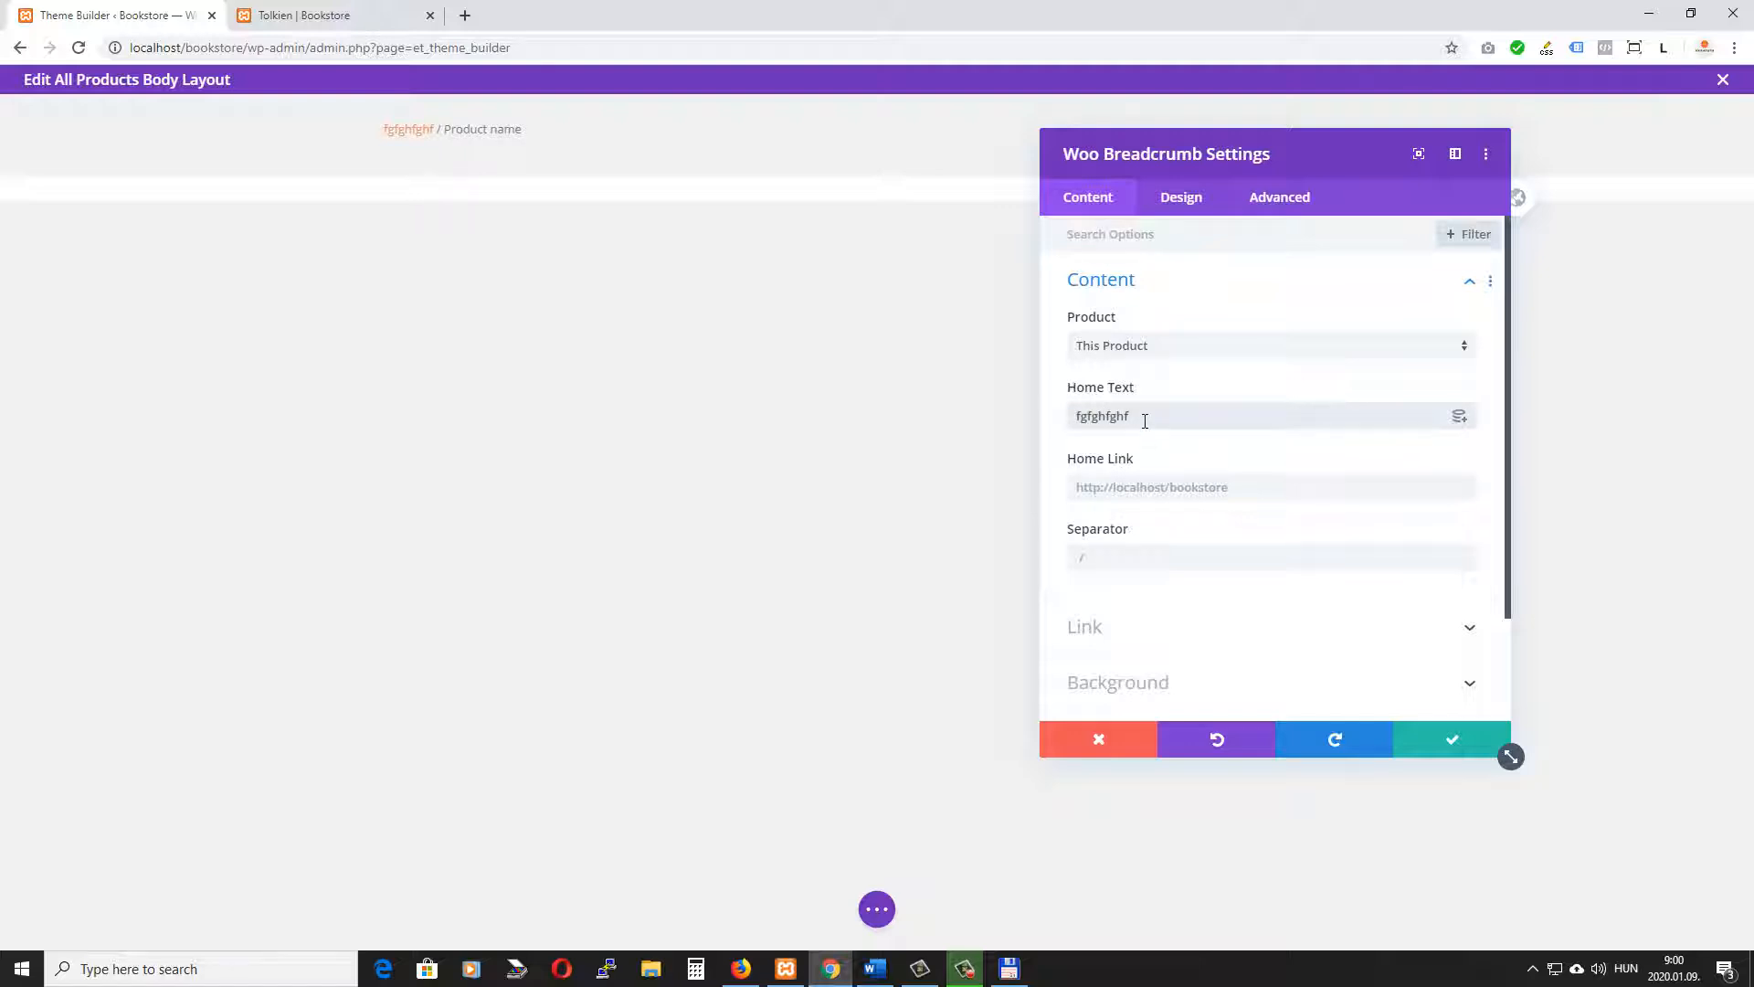
pyautogui.doubleClick(1143, 419)
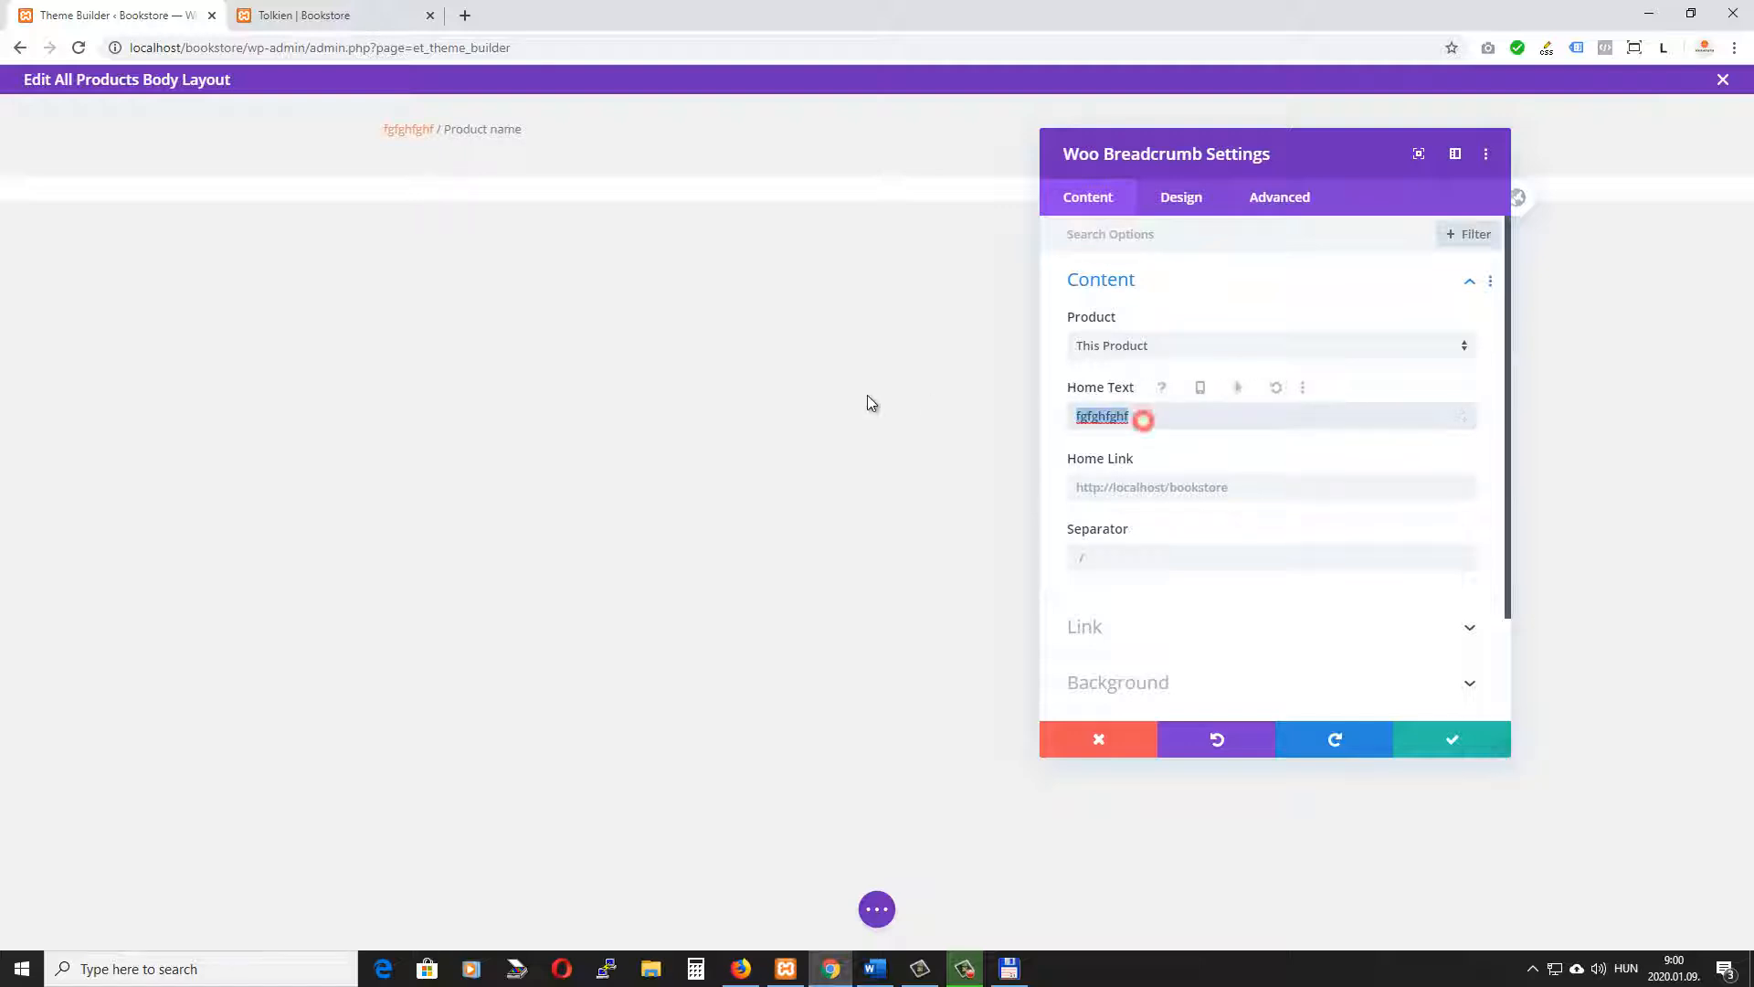
pyautogui.write('Home')
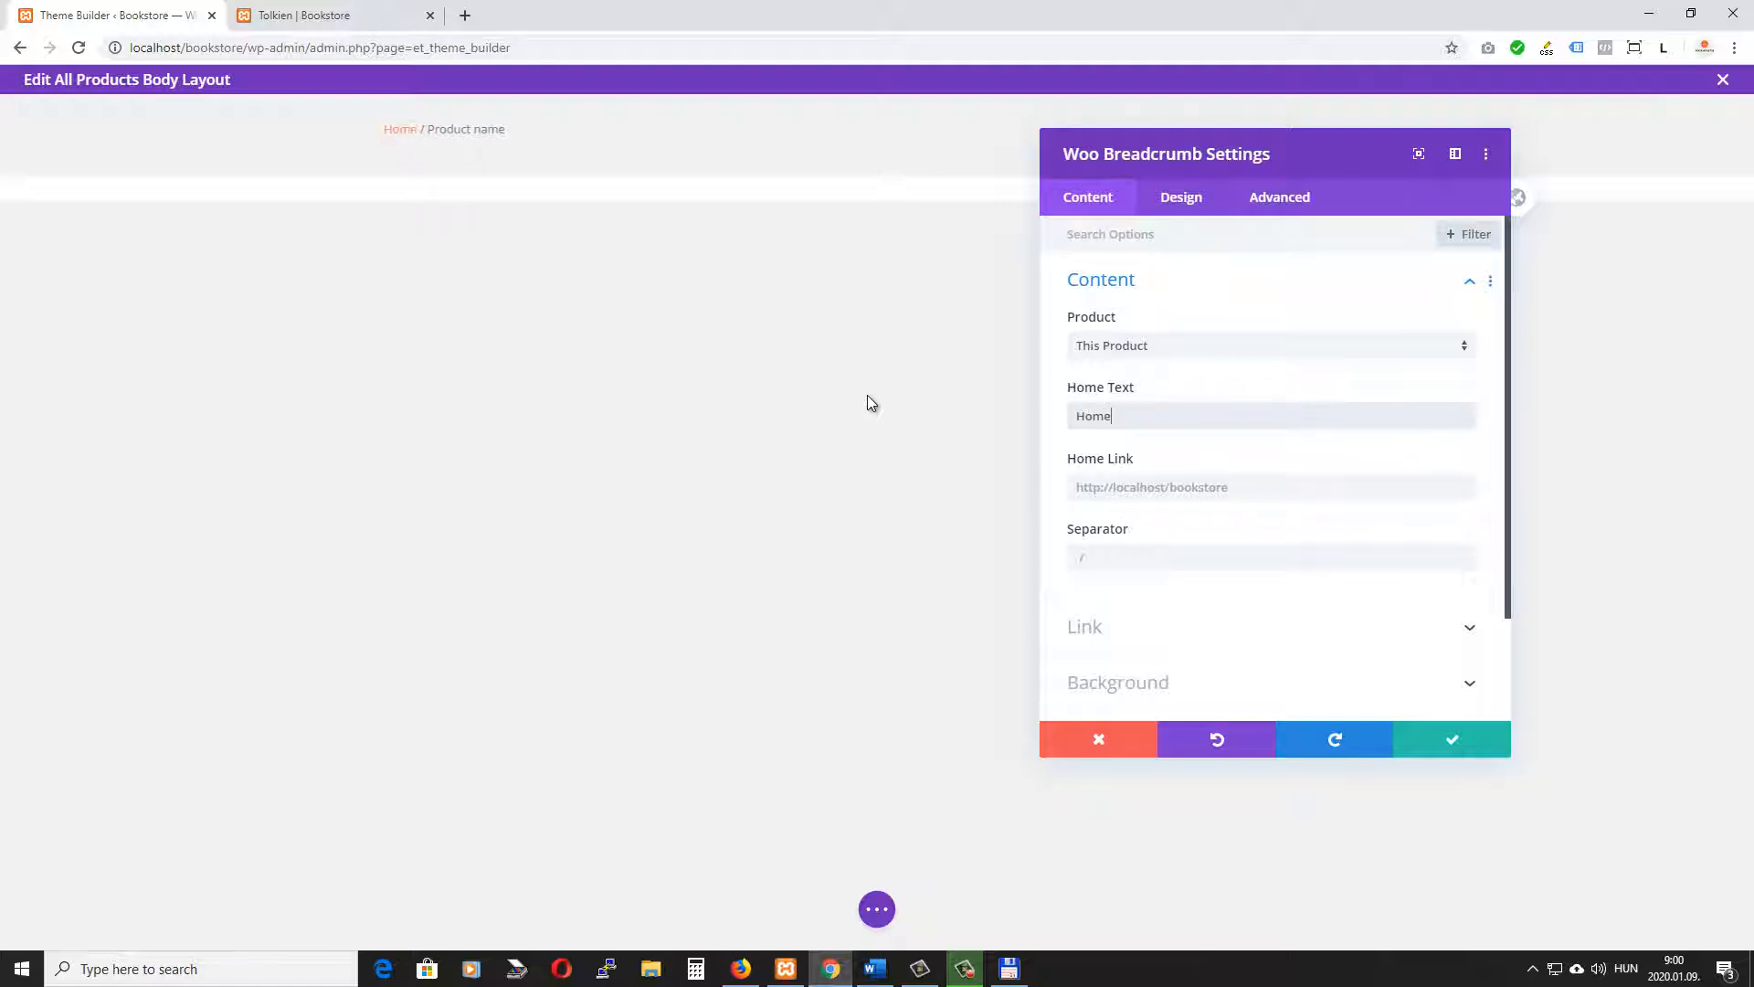
pyautogui.click(1105, 558)
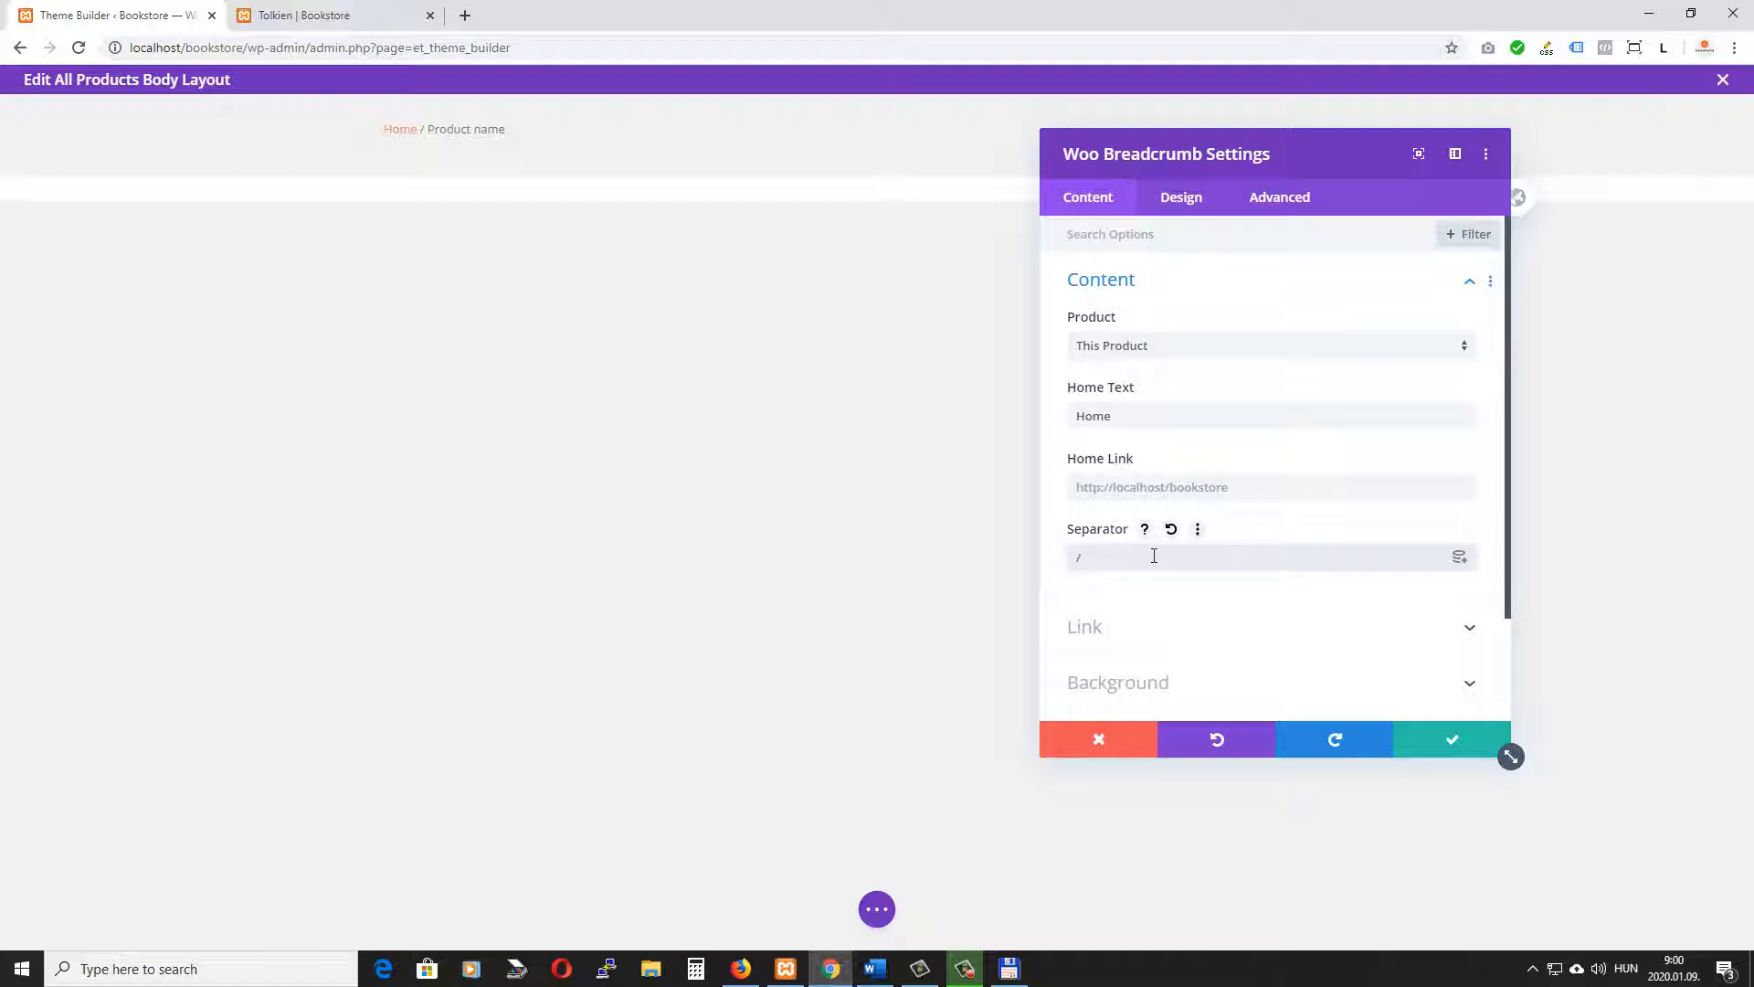
# Set the breadcrumb module's margins to 0em top, 1em bottom, and linked 0em left and right
pyautogui.click(1181, 198)
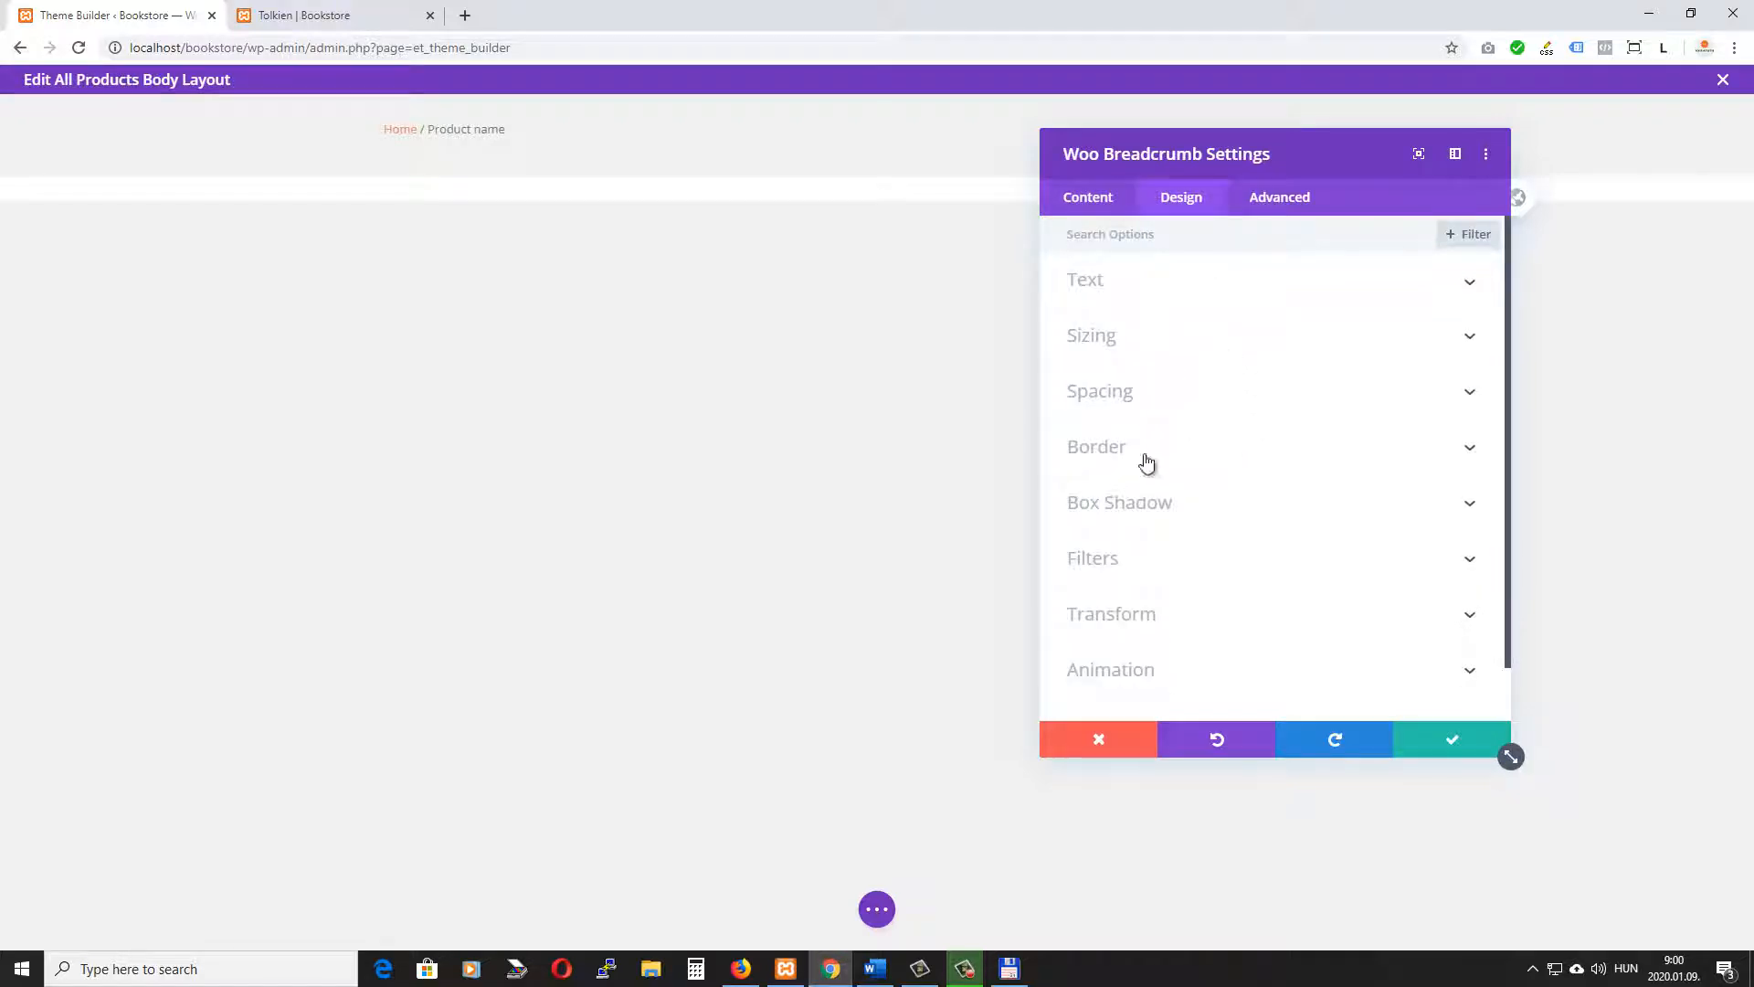
pyautogui.click(1149, 392)
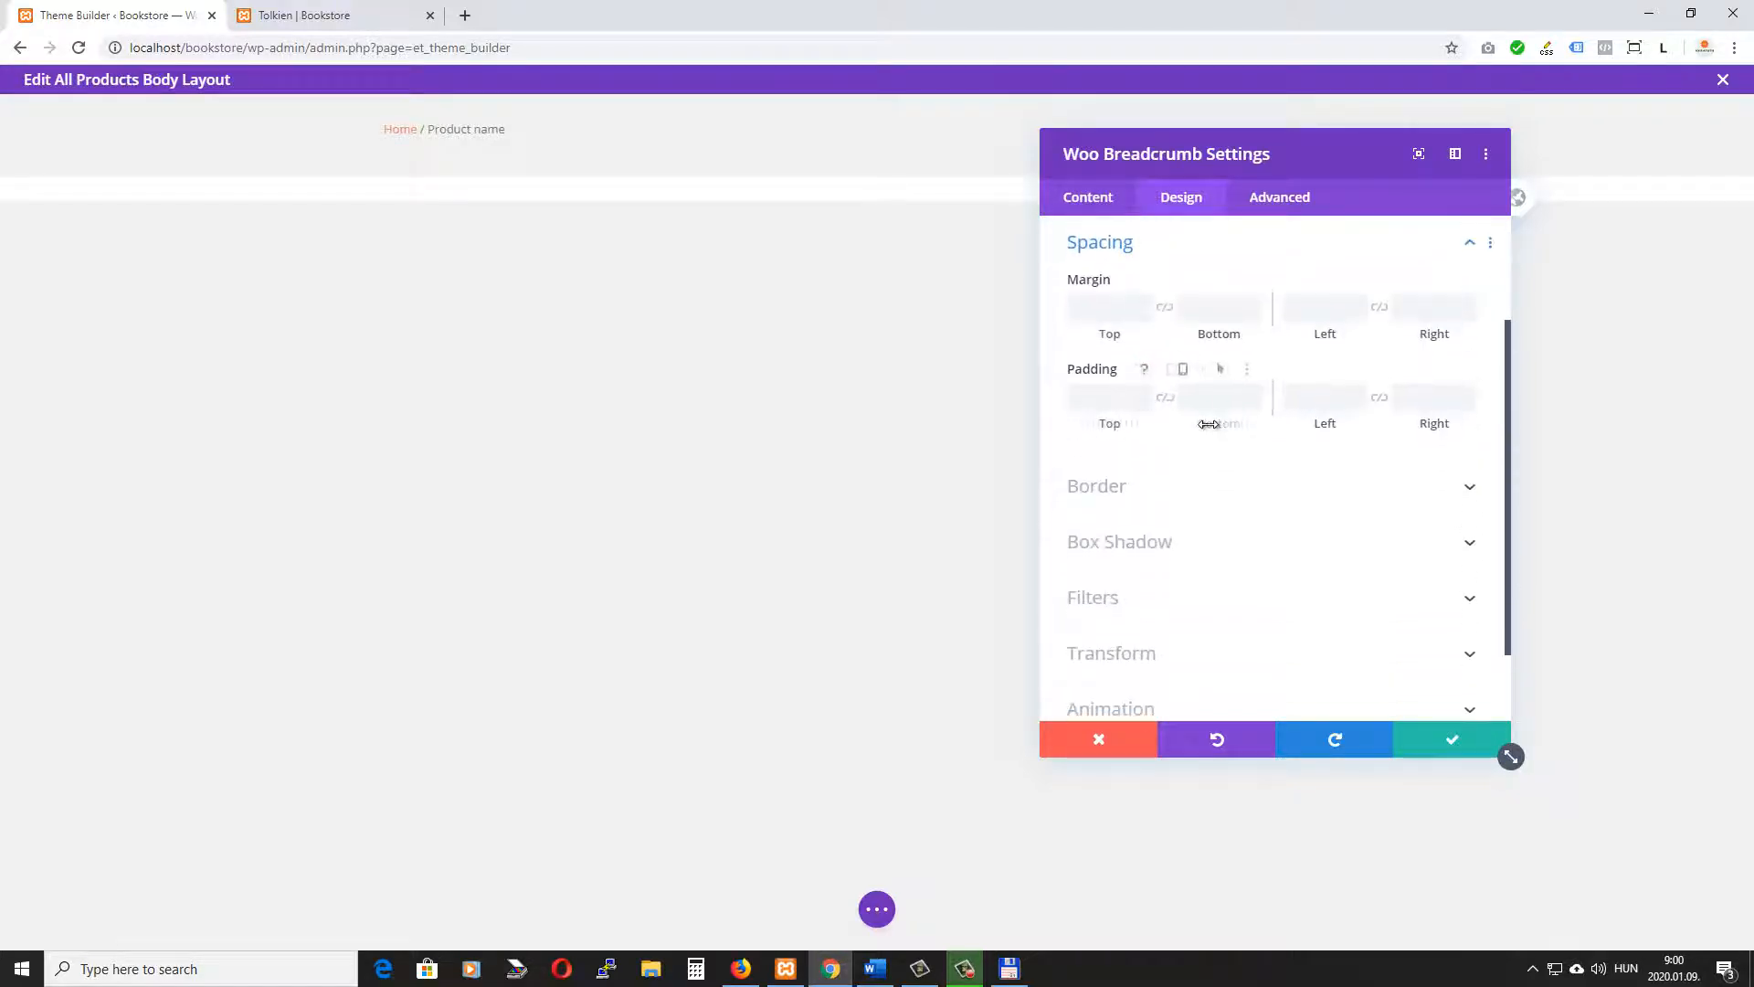
pyautogui.click(1104, 312)
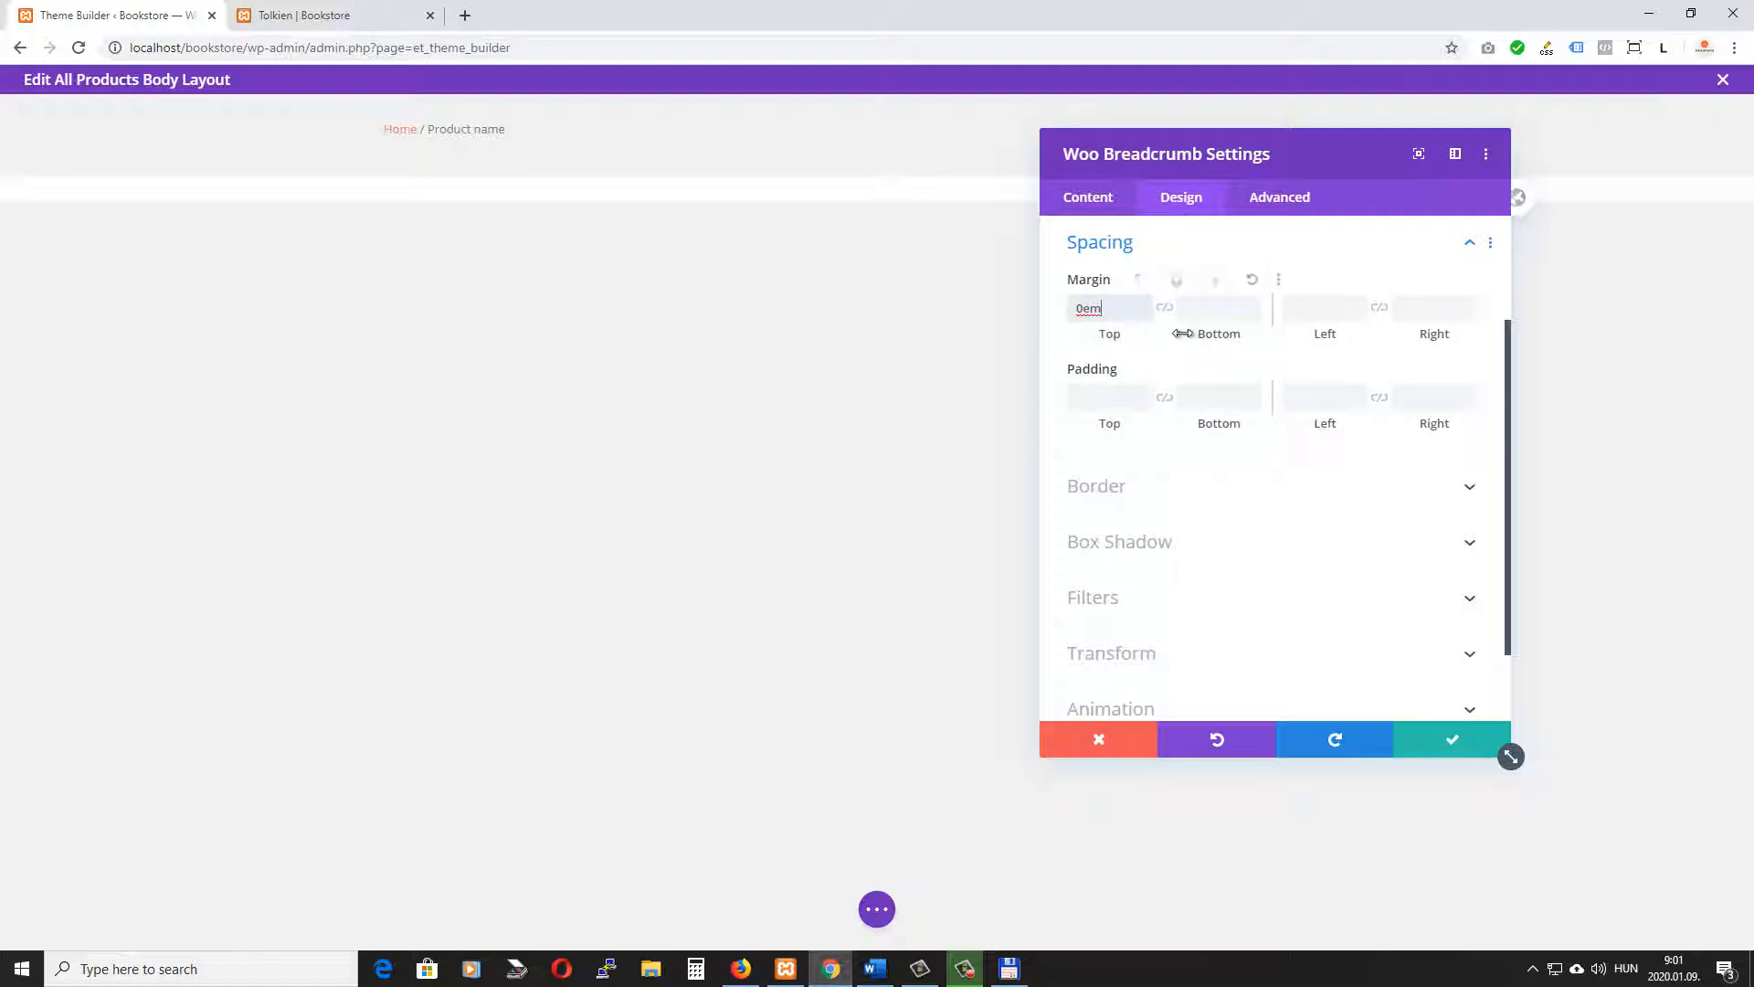
pyautogui.click(1205, 308)
pyautogui.write('1')
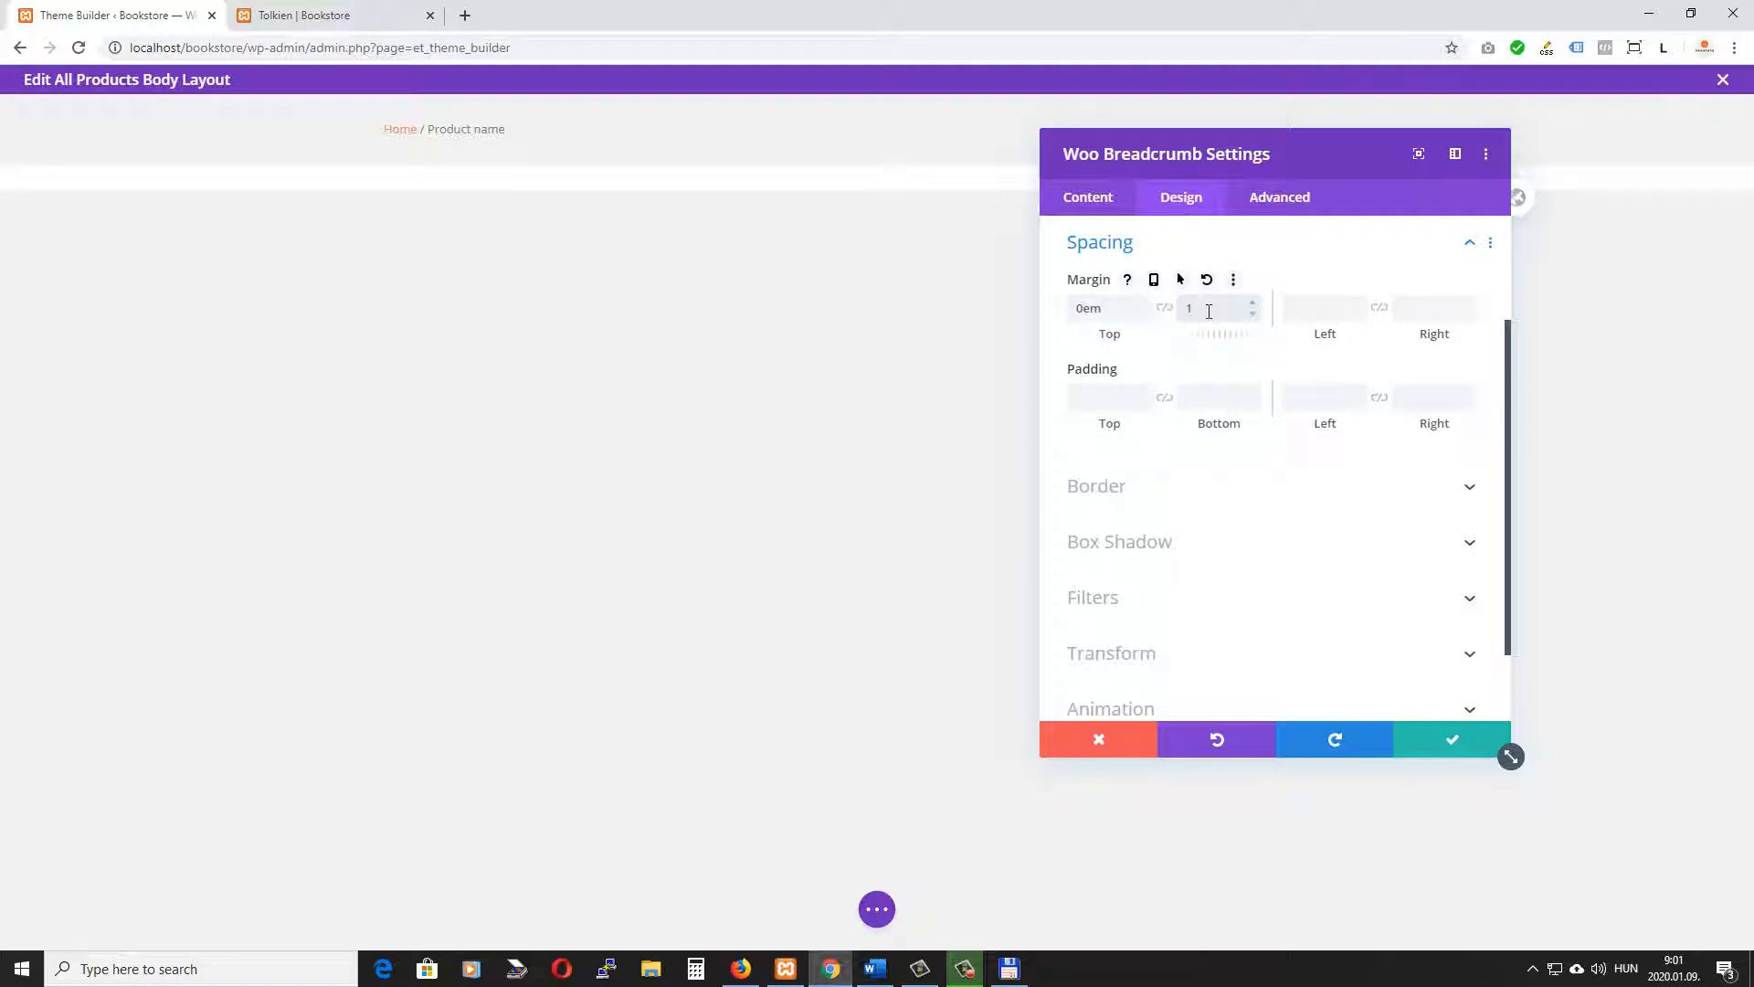
pyautogui.write('pxem')
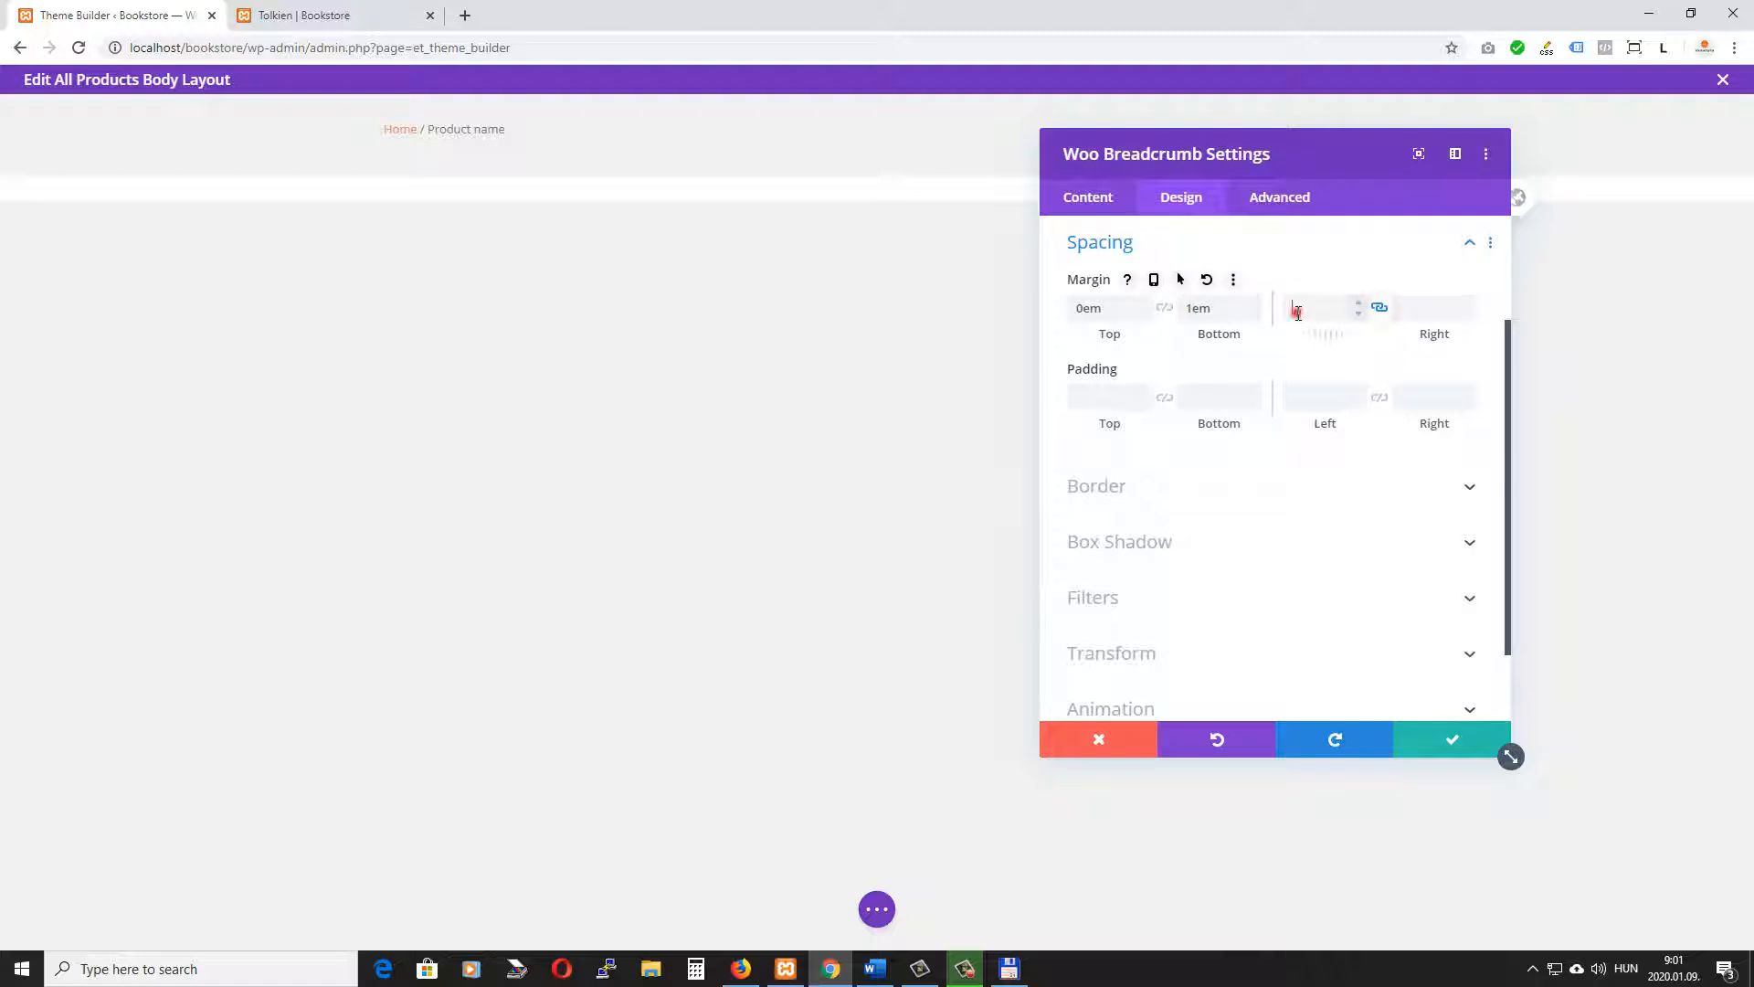
pyautogui.click(1298, 310)
pyautogui.write('0em')
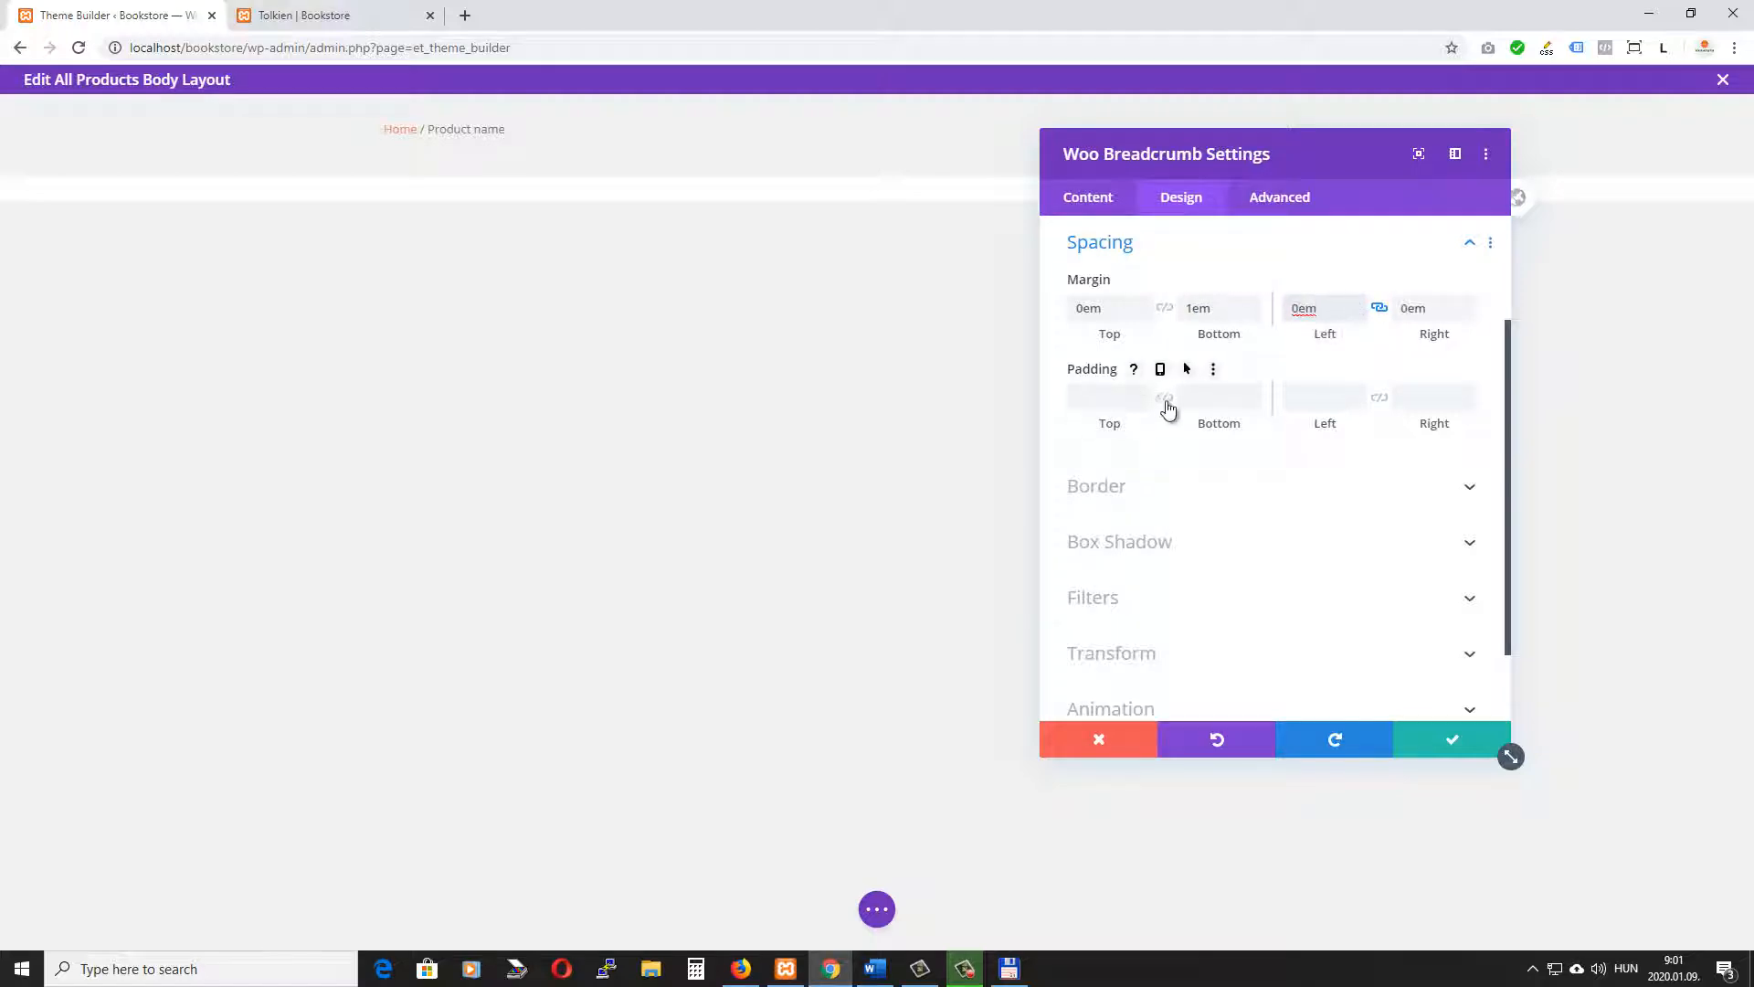
# Set the breadcrumb module's padding to 0em on all four sides with linked values and save the module settings
pyautogui.click(1165, 399)
pyautogui.click(1099, 398)
pyautogui.write('0em')
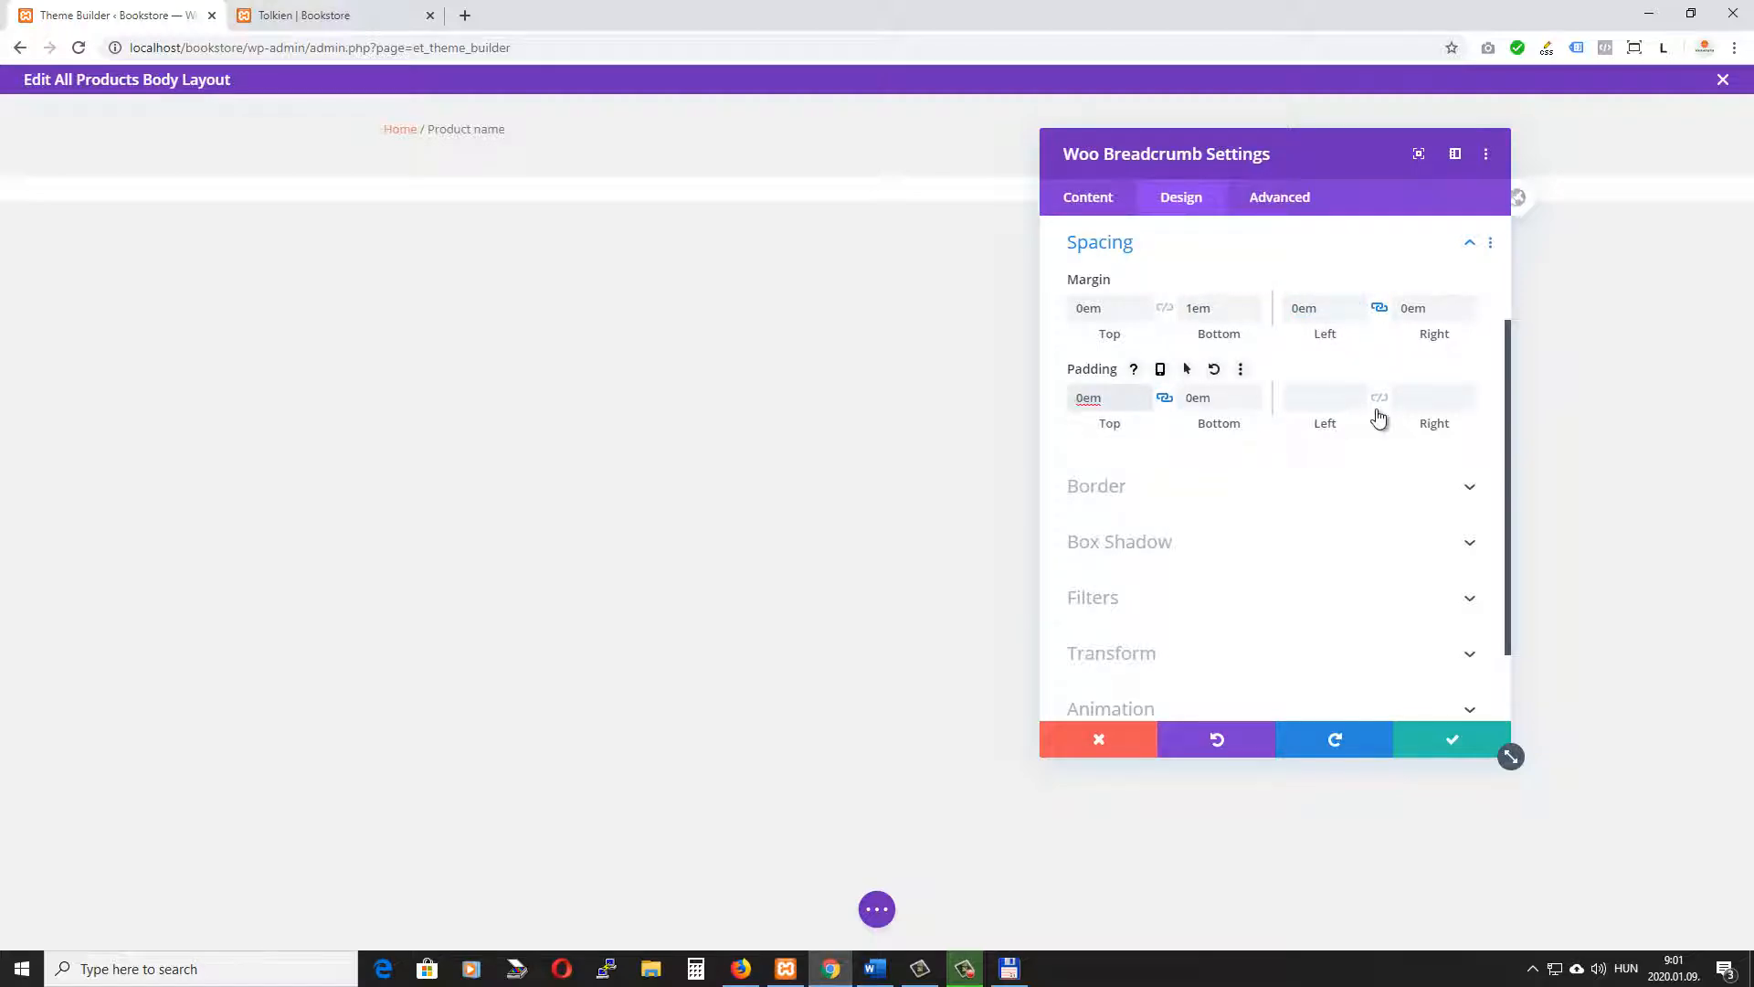
pyautogui.click(1379, 402)
pyautogui.click(1319, 402)
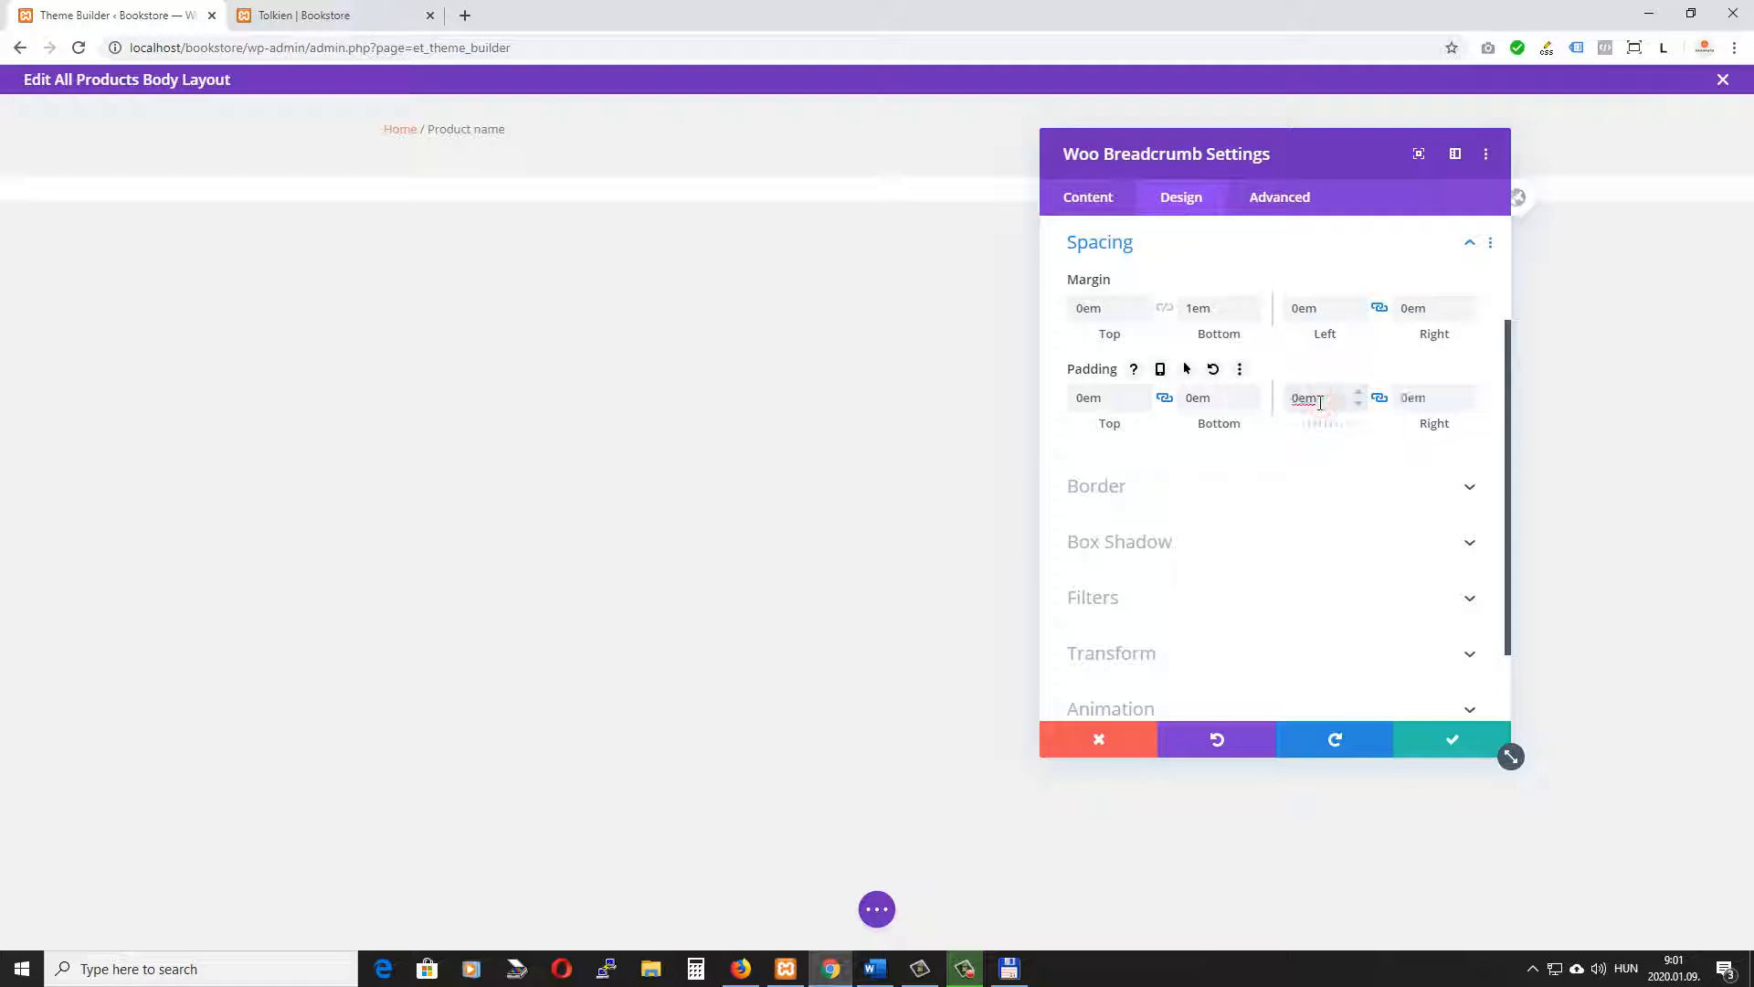
pyautogui.click(1457, 740)
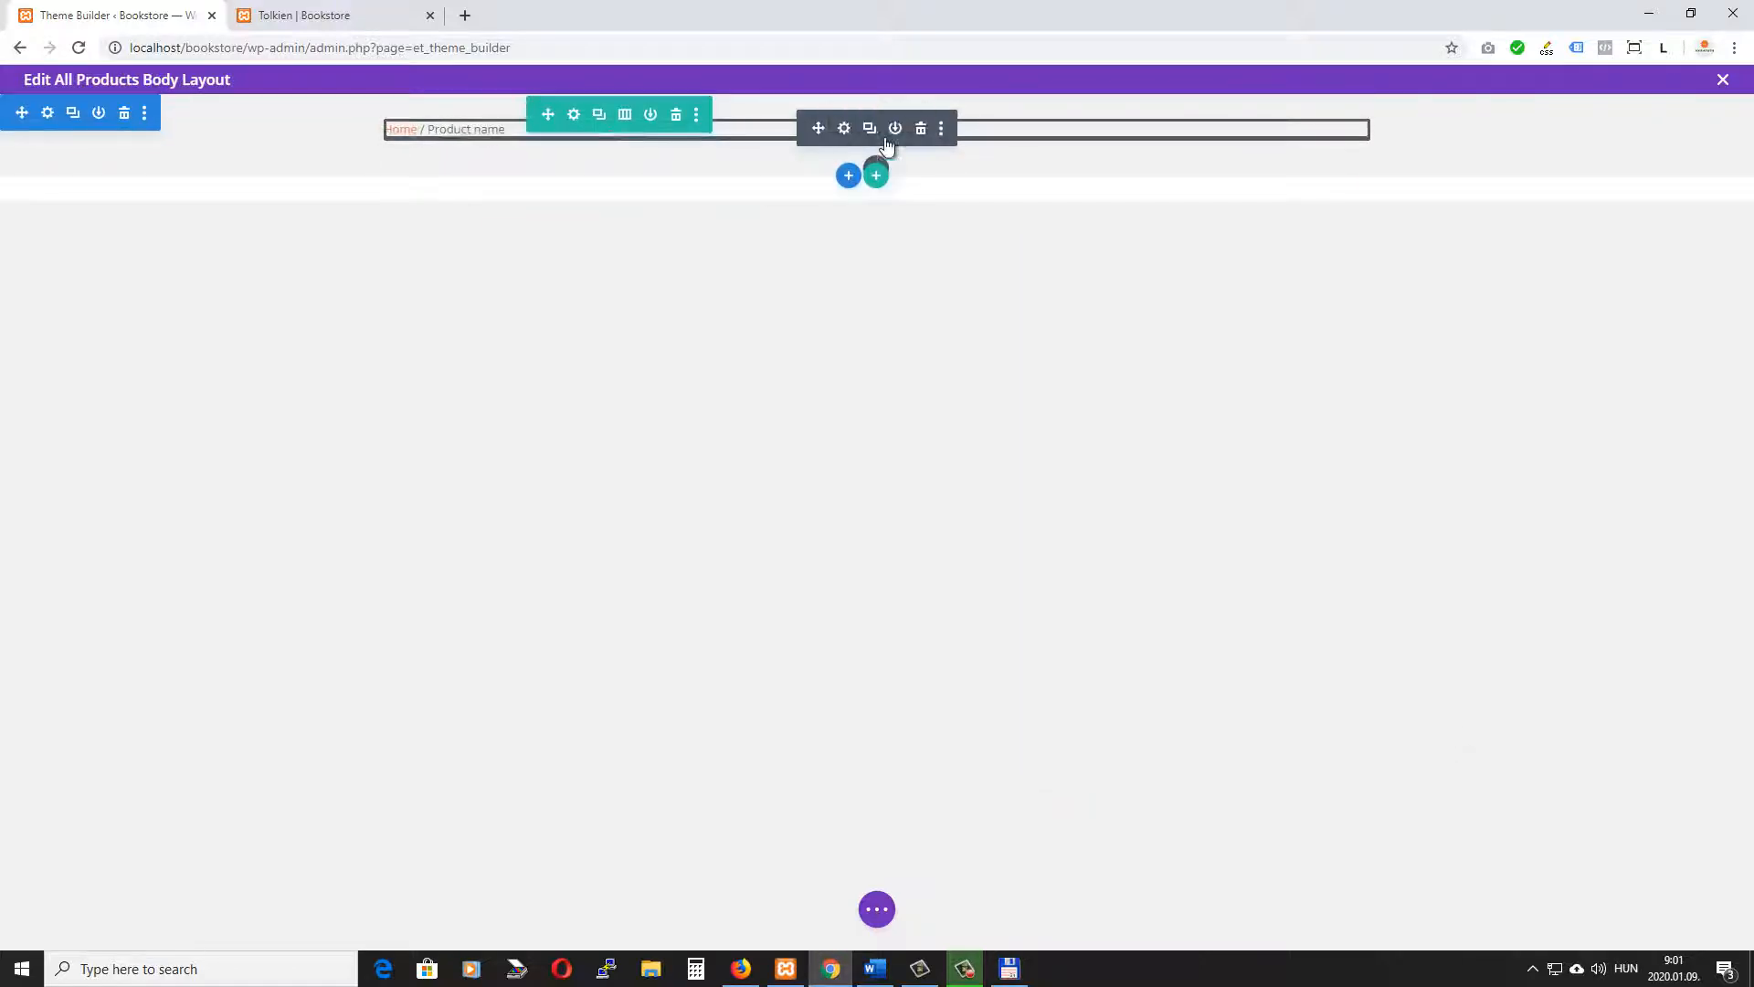
# Insert a Woo Cart Notice module below the breadcrumb and save it with its default content and spacing
pyautogui.click(878, 169)
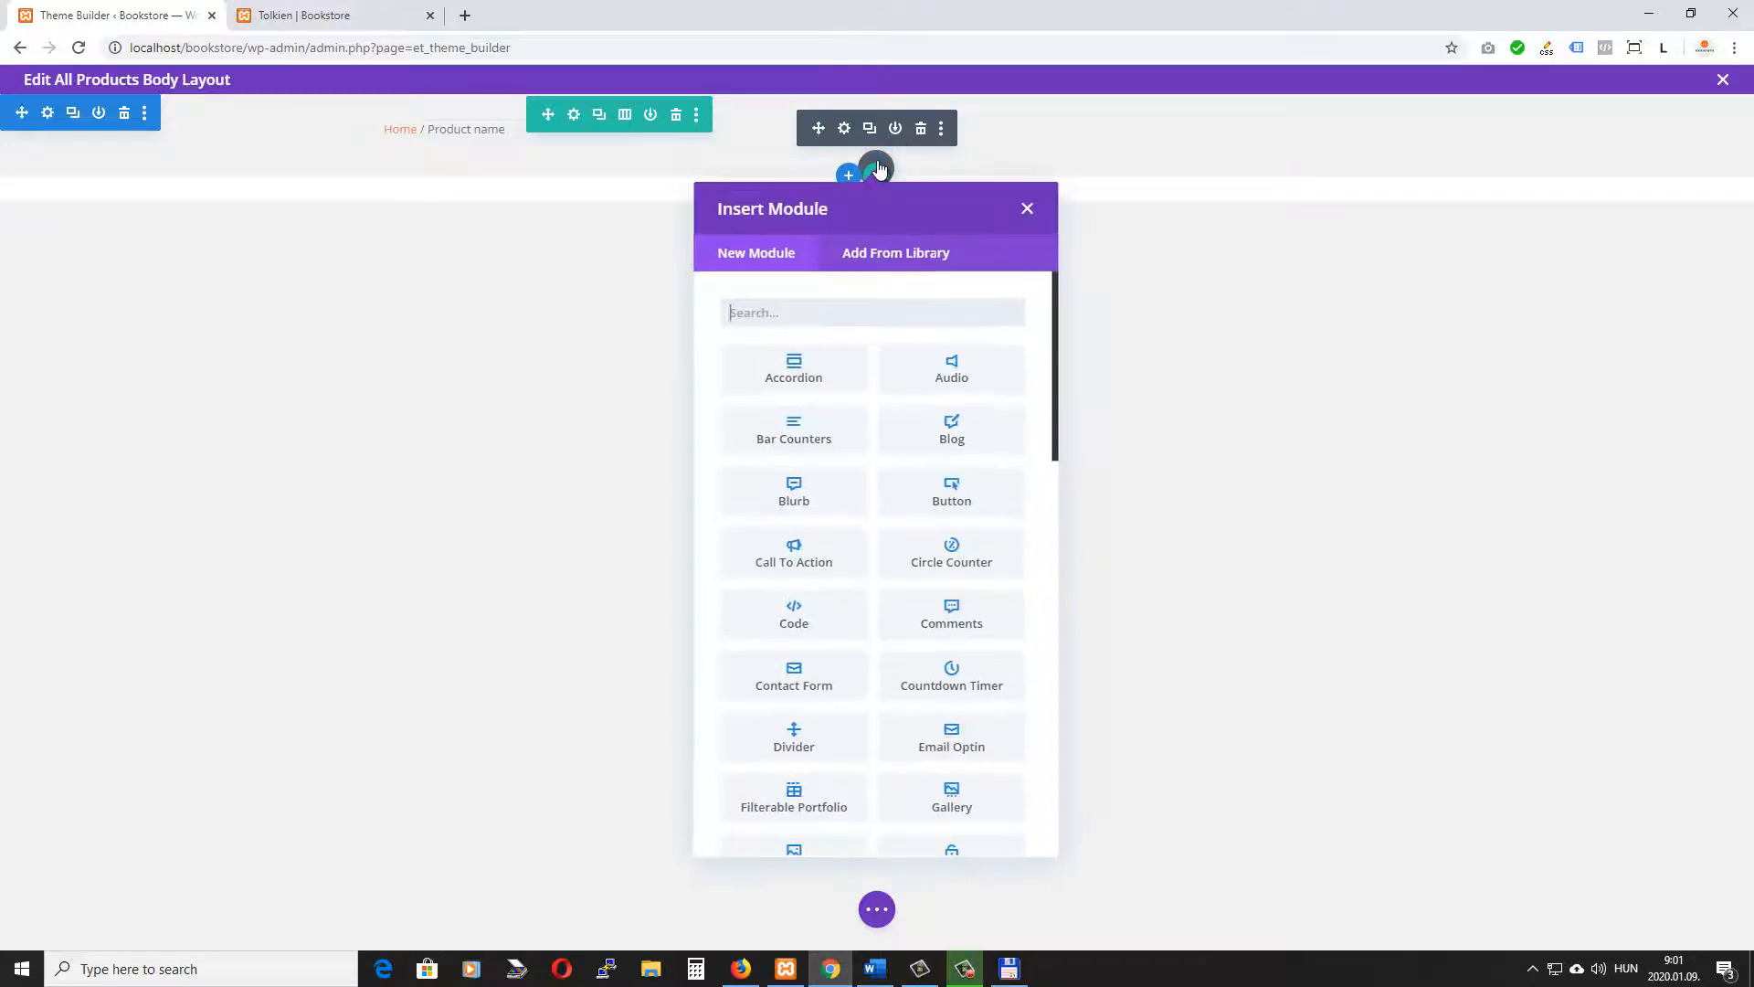
pyautogui.write('woo')
pyautogui.click(984, 437)
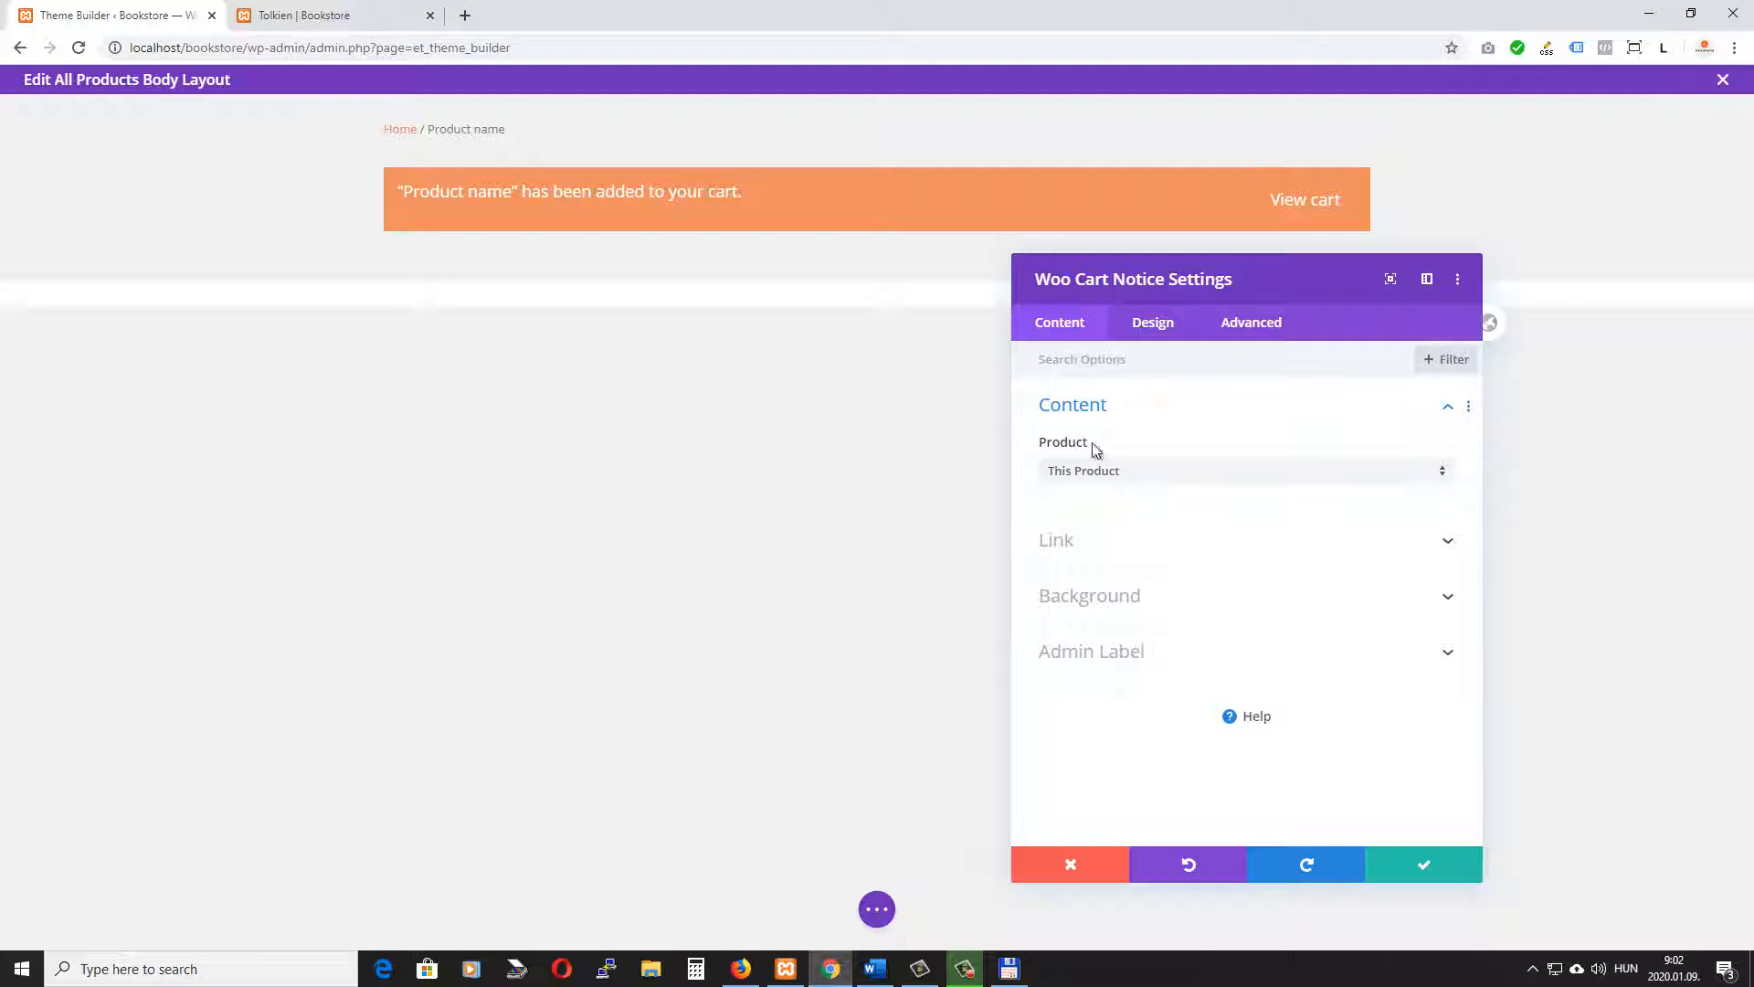
pyautogui.click(1167, 327)
pyautogui.click(1128, 571)
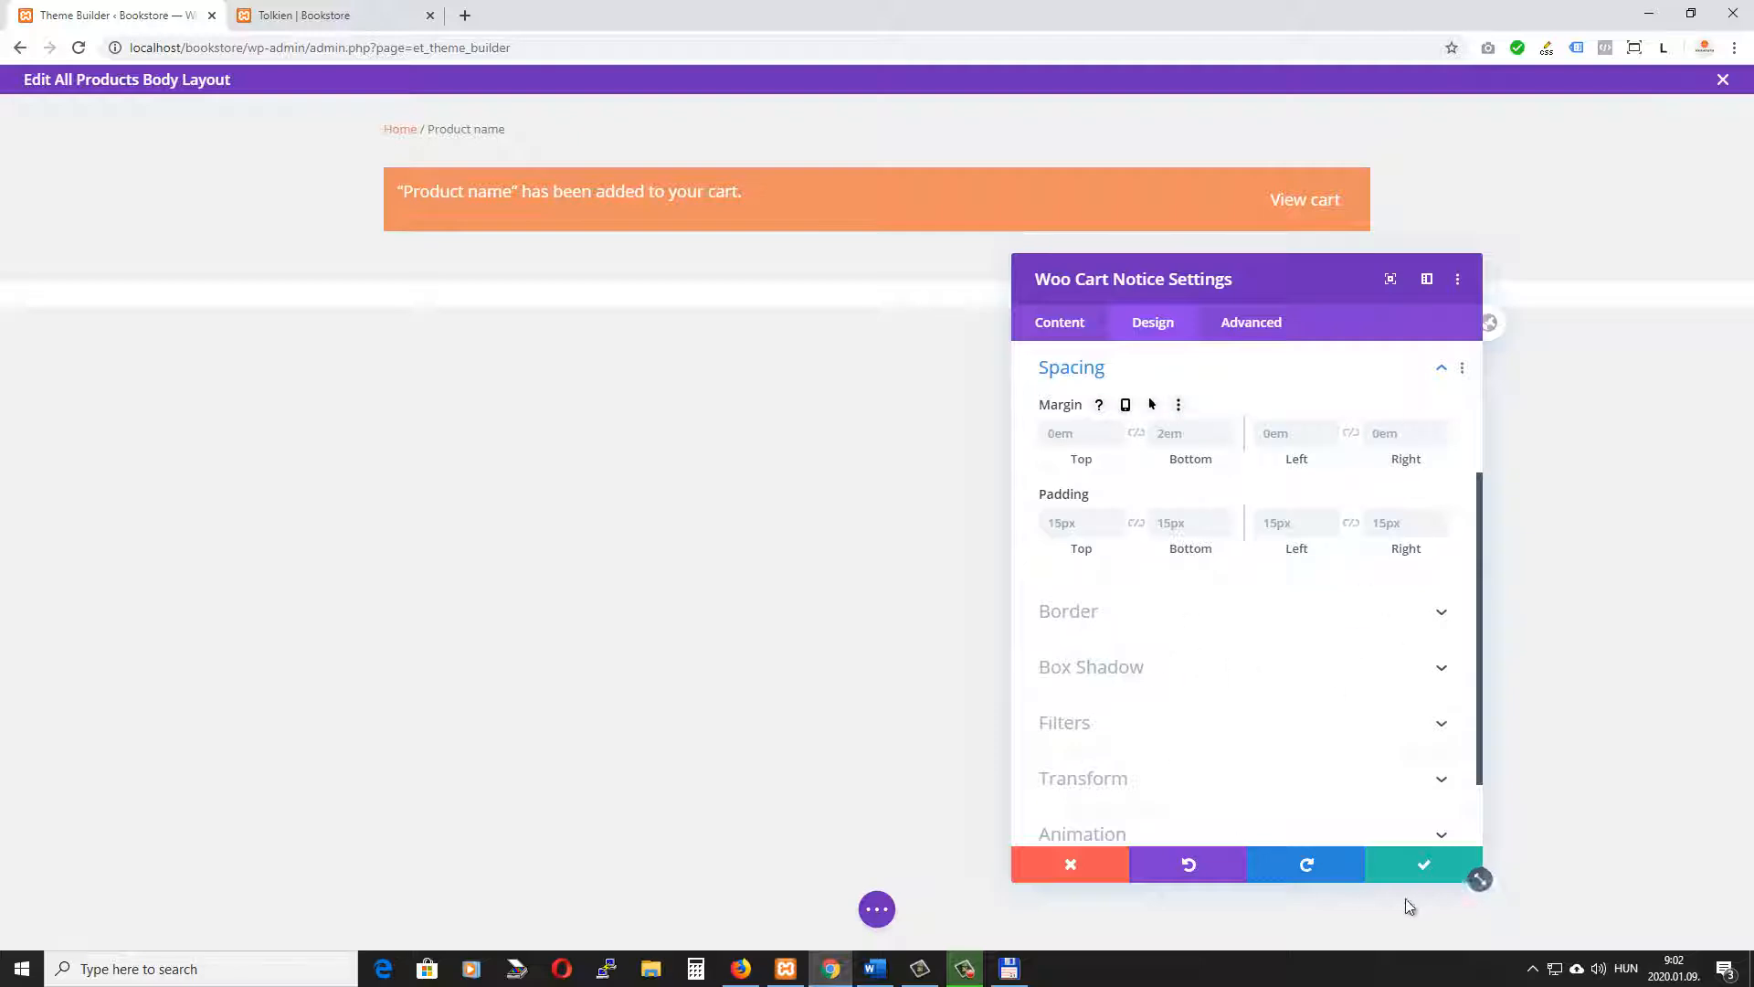
pyautogui.click(1423, 862)
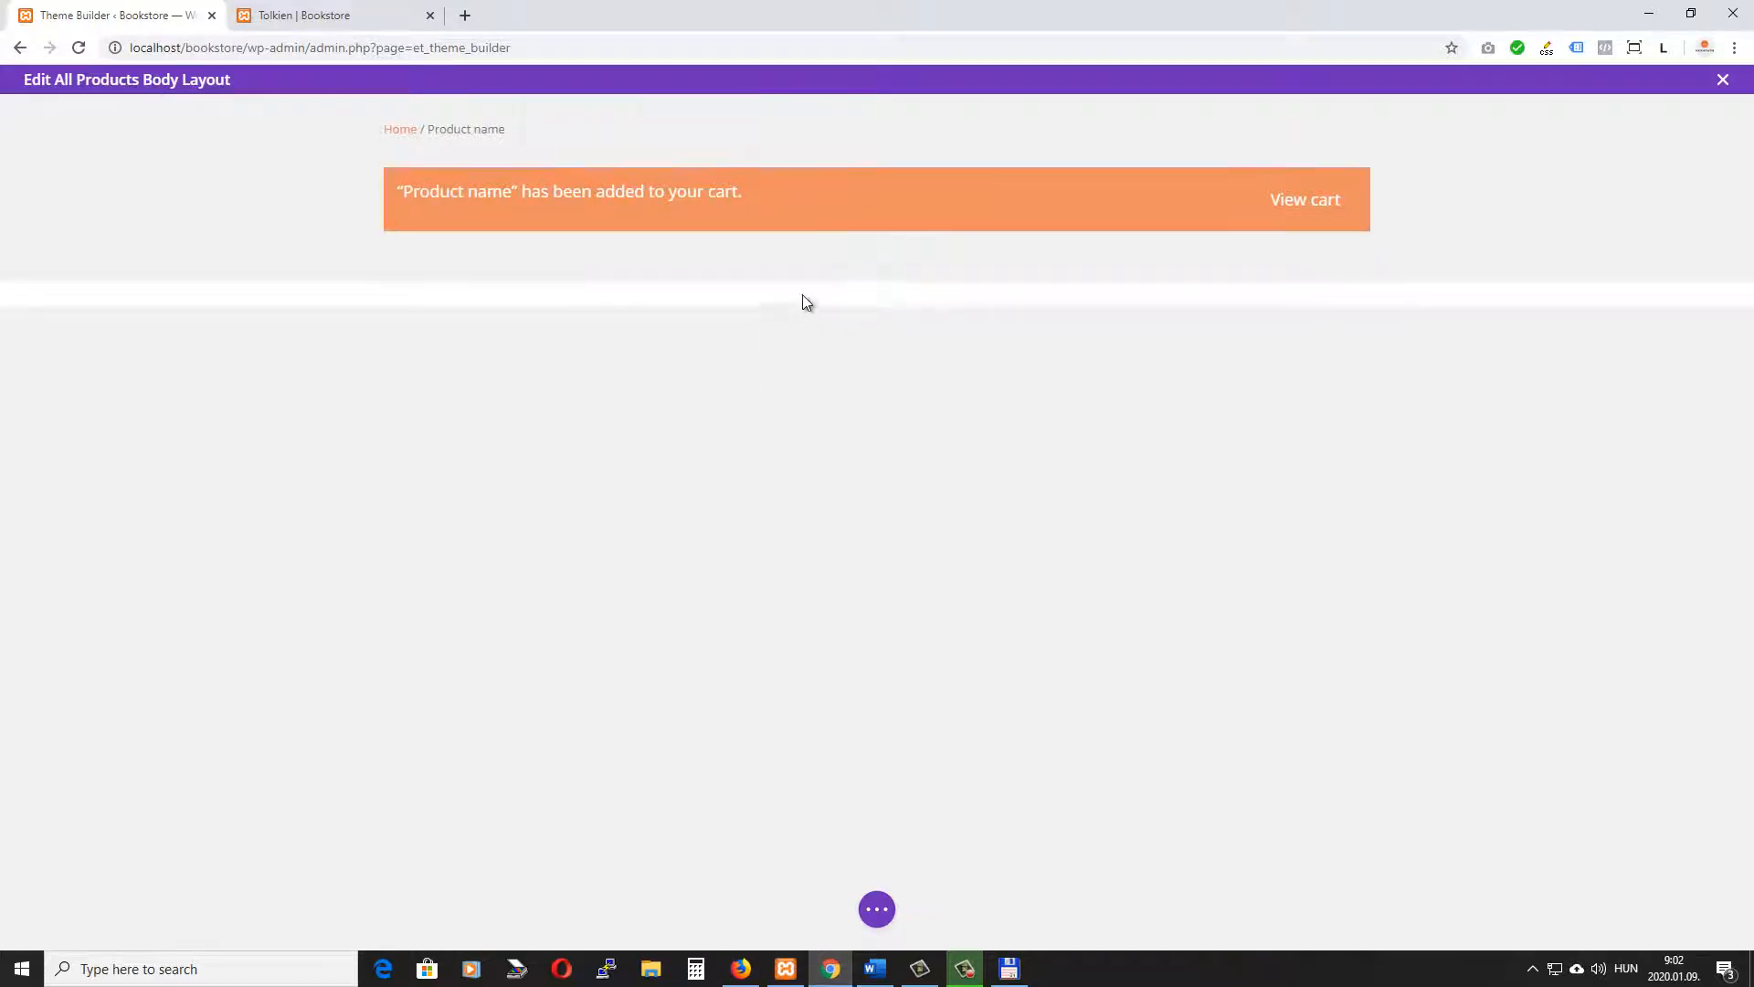
# Add a regular section below the breadcrumb section with a row of three equal columns, without inserting a module
pyautogui.click(849, 281)
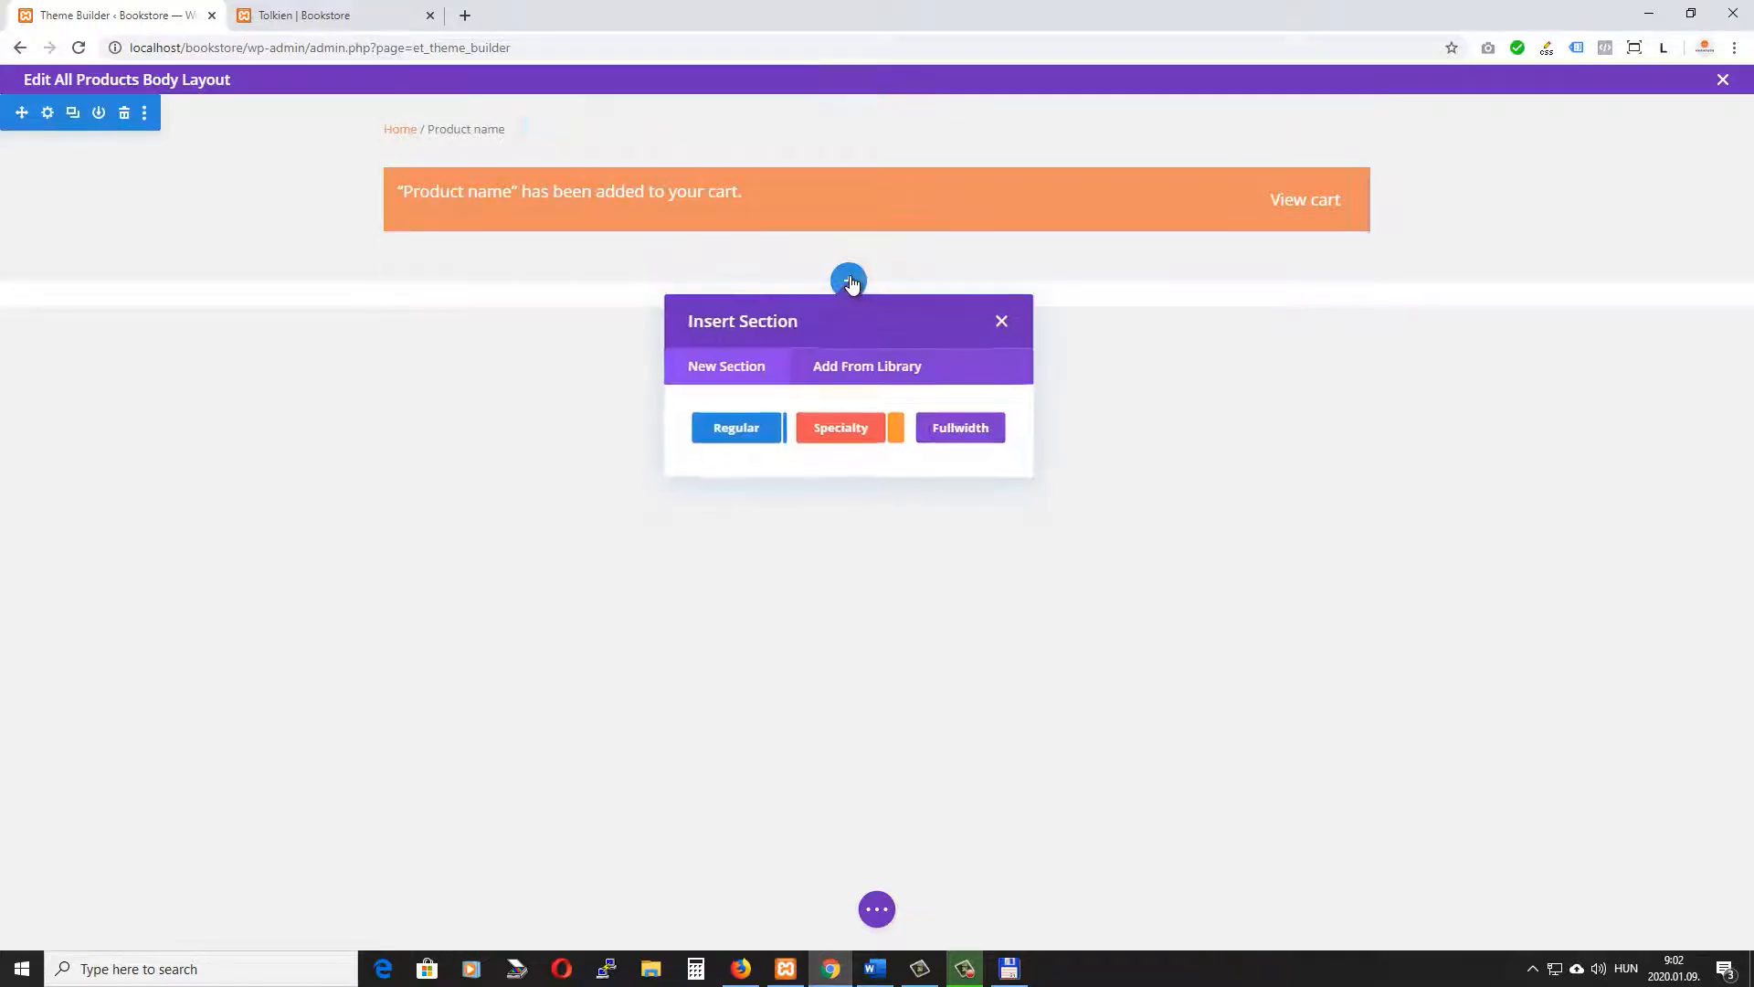
pyautogui.click(736, 428)
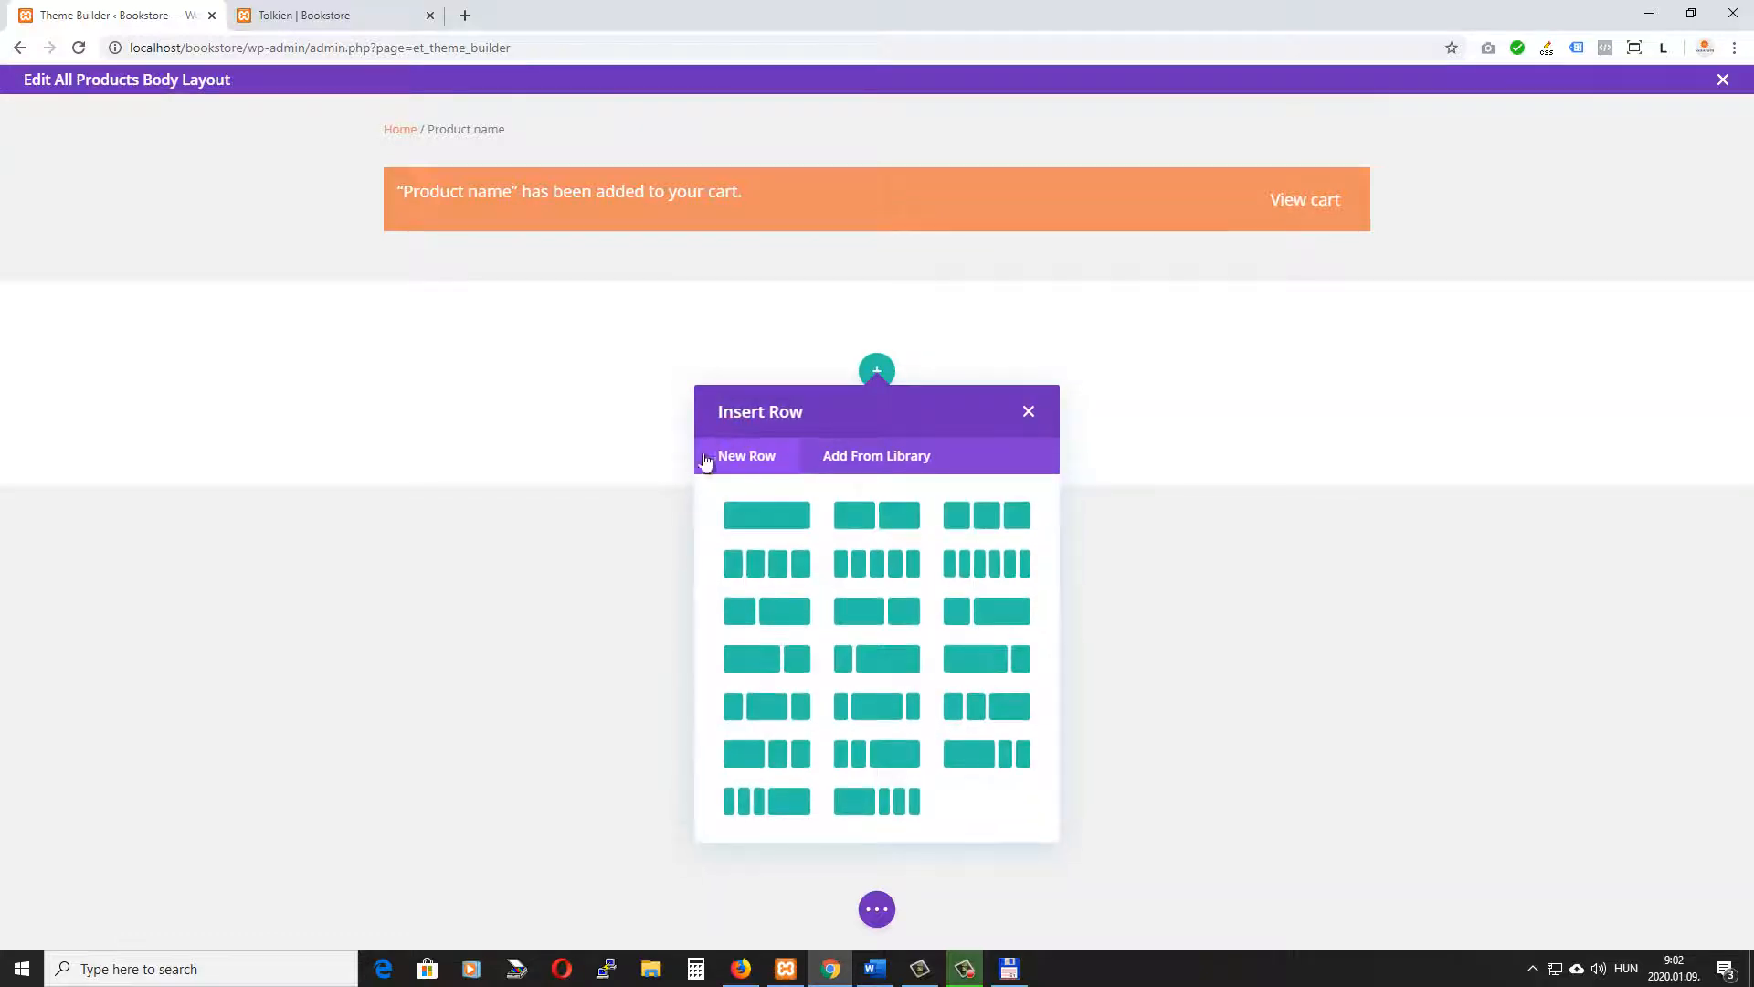
pyautogui.click(983, 526)
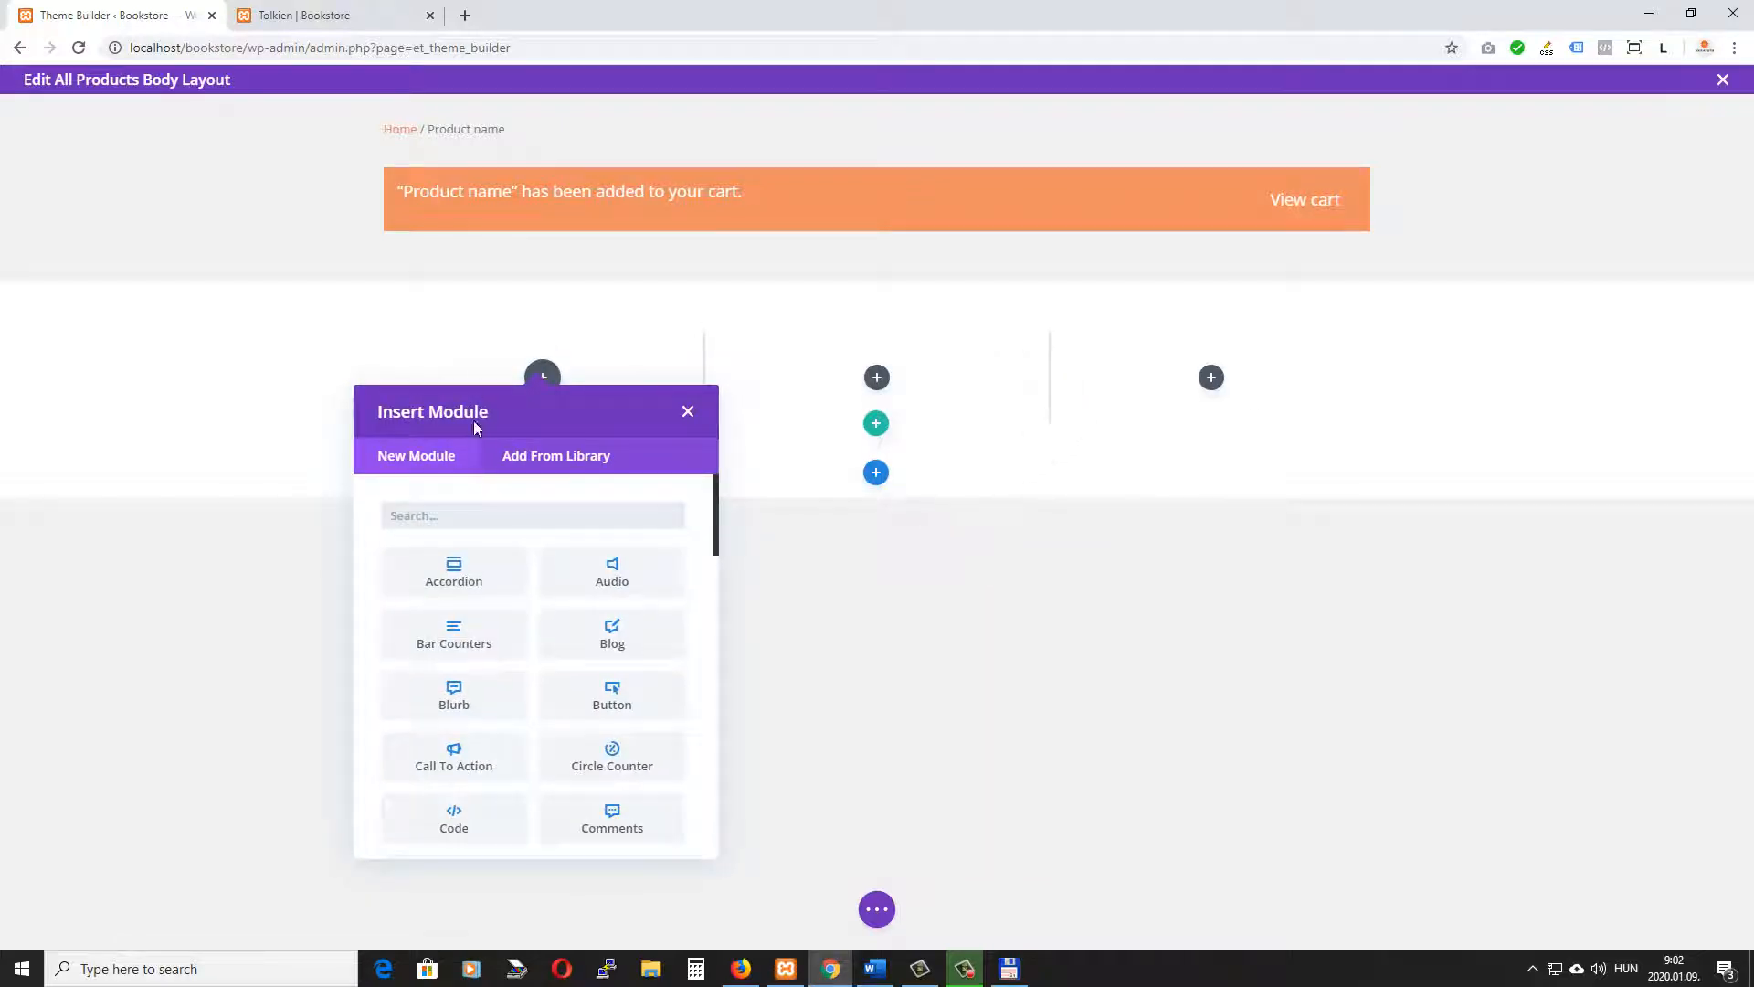
pyautogui.click(728, 442)
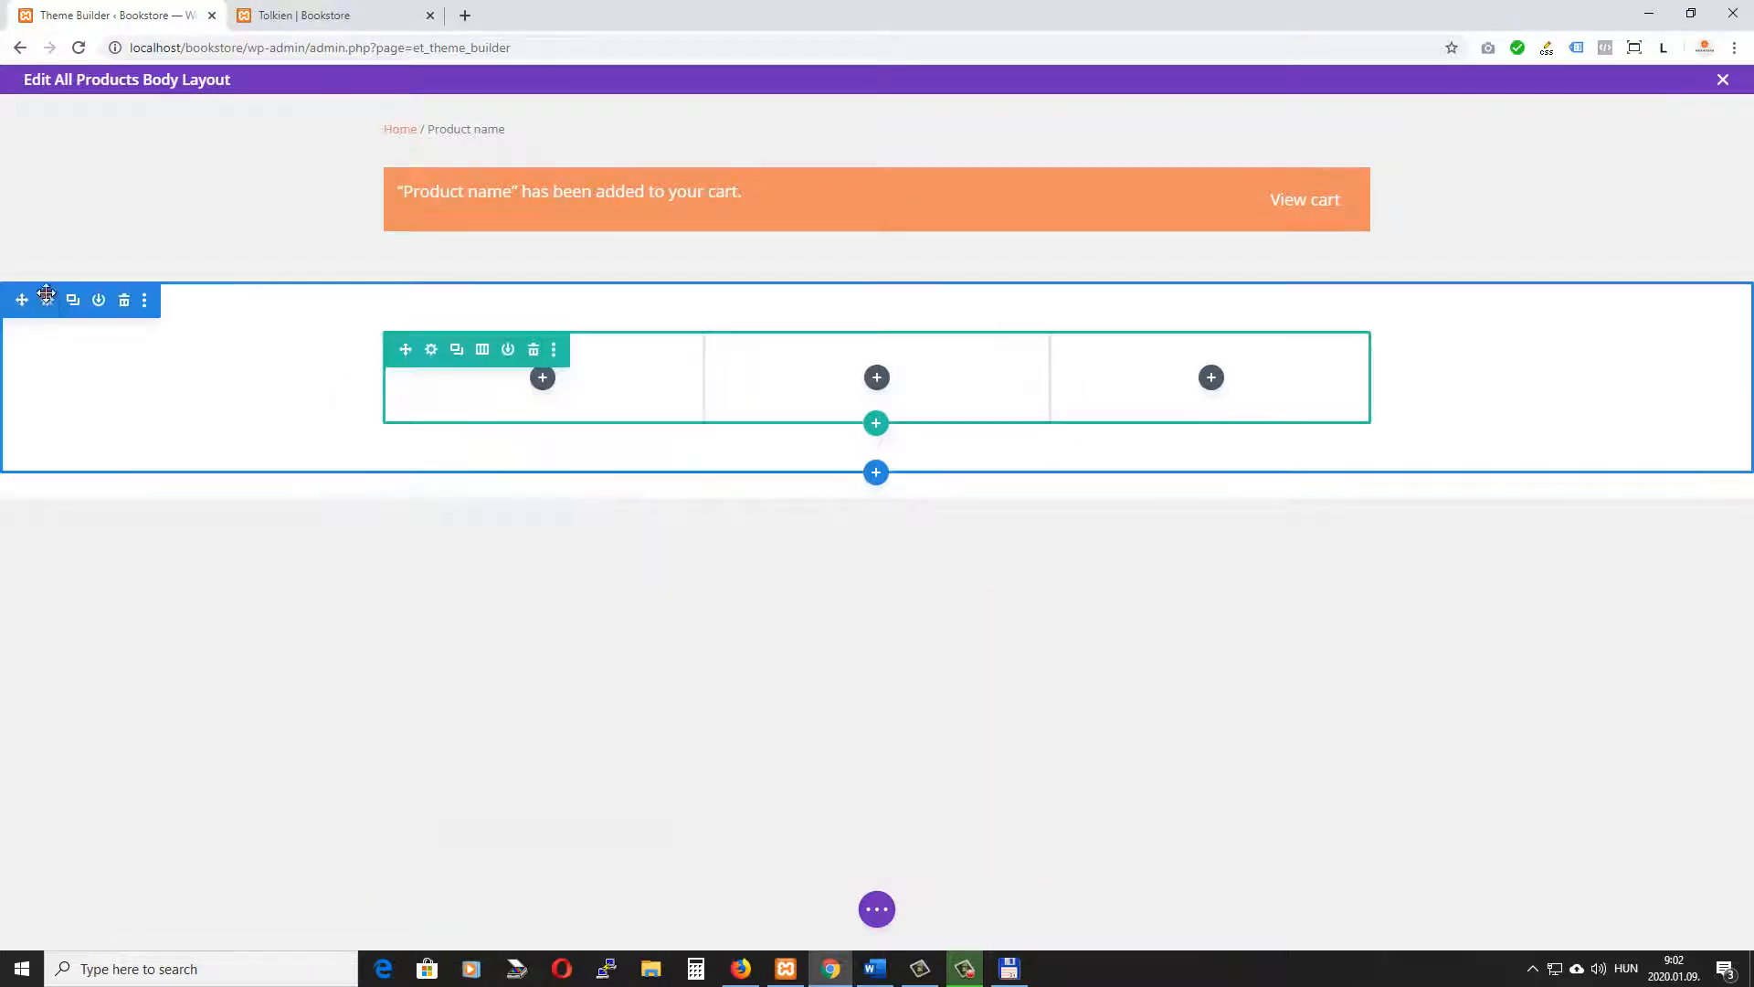
# Set the new three-column section's background color to #f1f1f1
pyautogui.click(42, 297)
pyautogui.click(1167, 461)
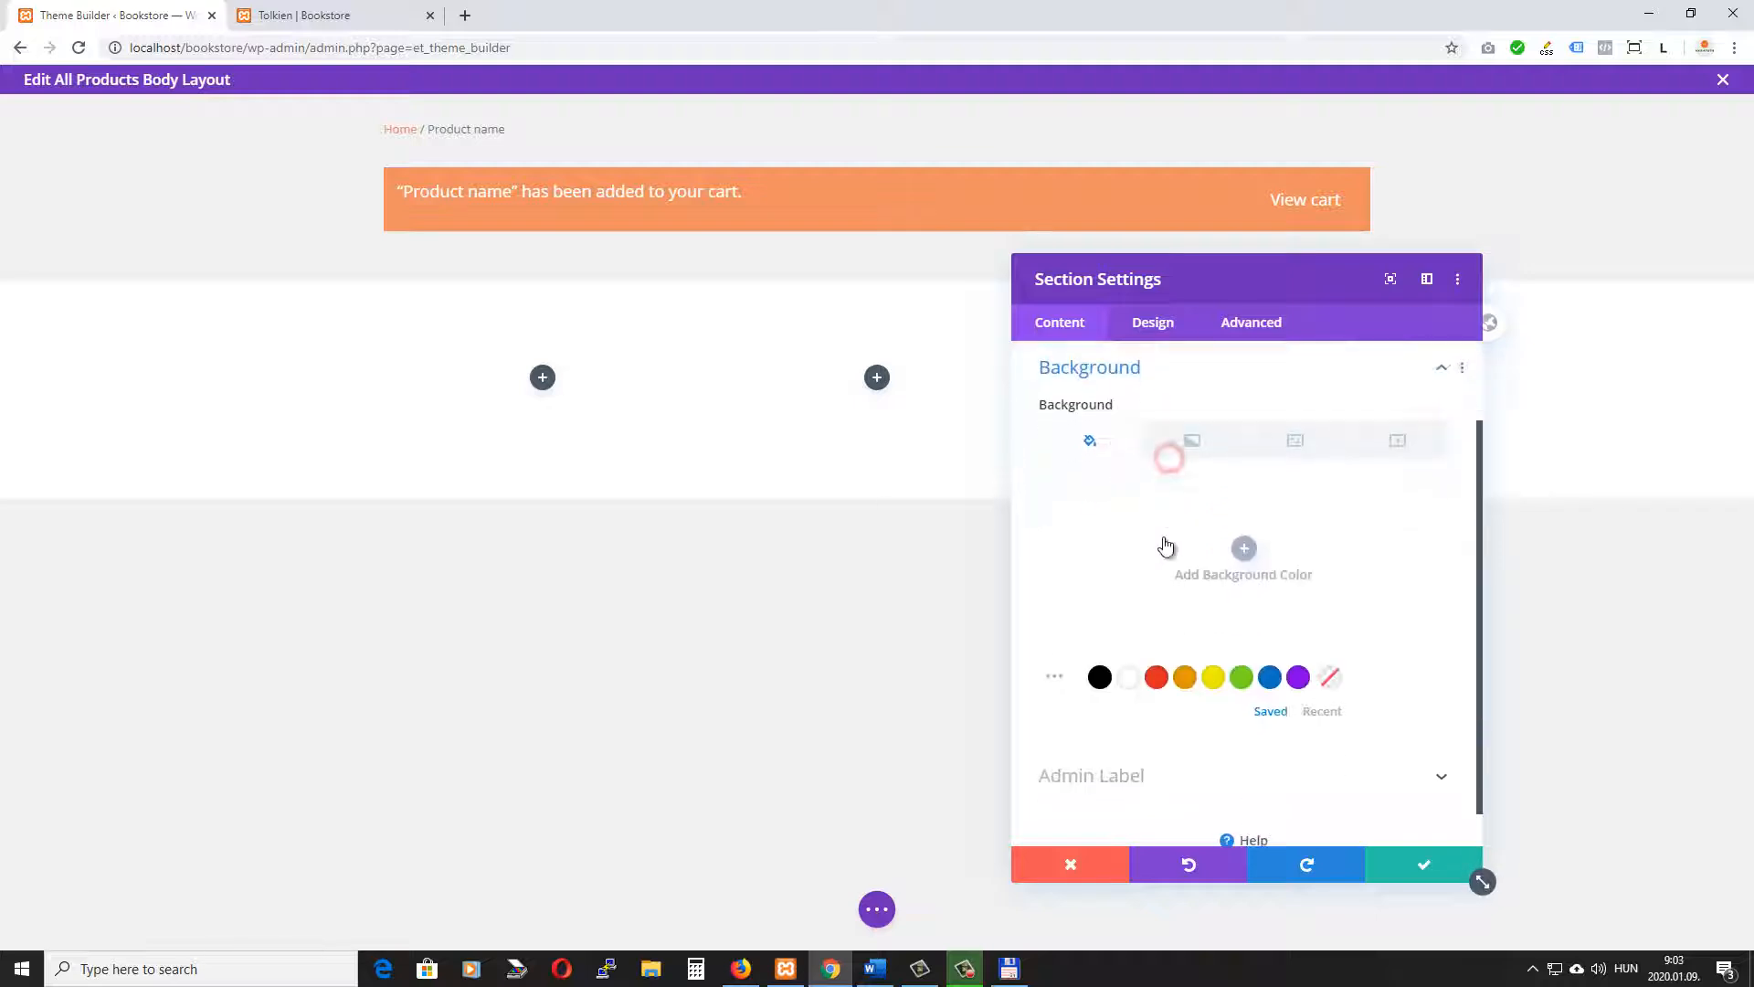
pyautogui.click(1245, 550)
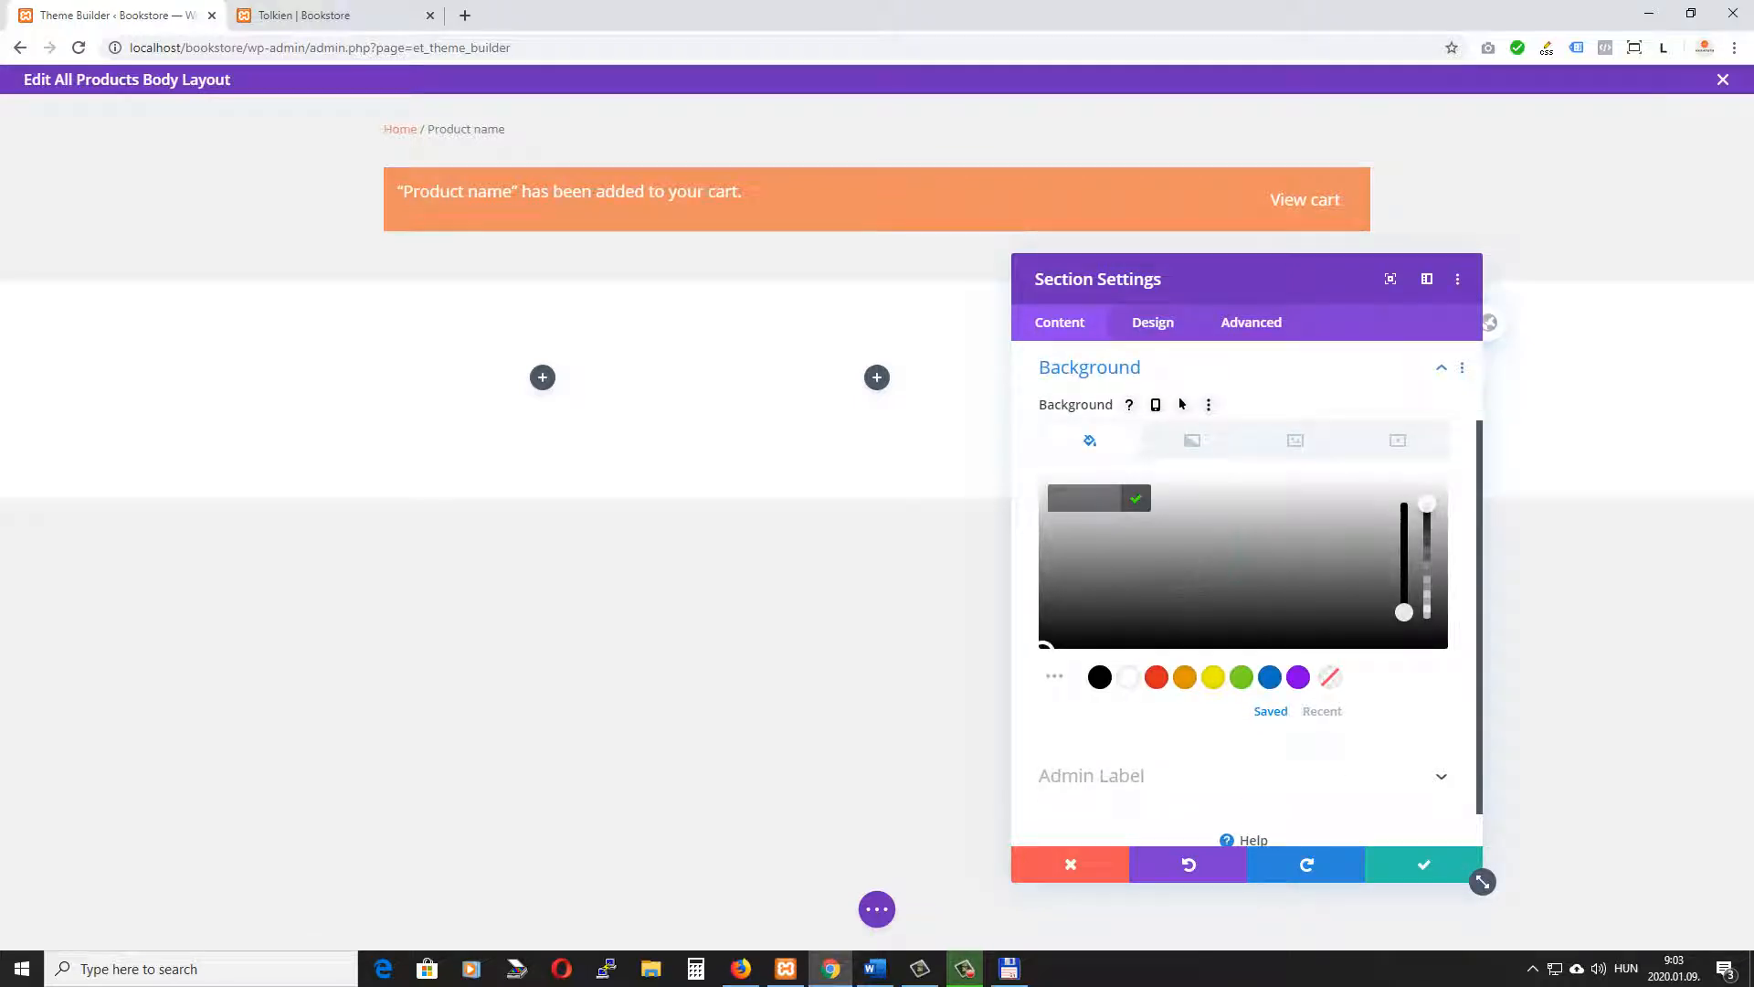
pyautogui.write('f1f')
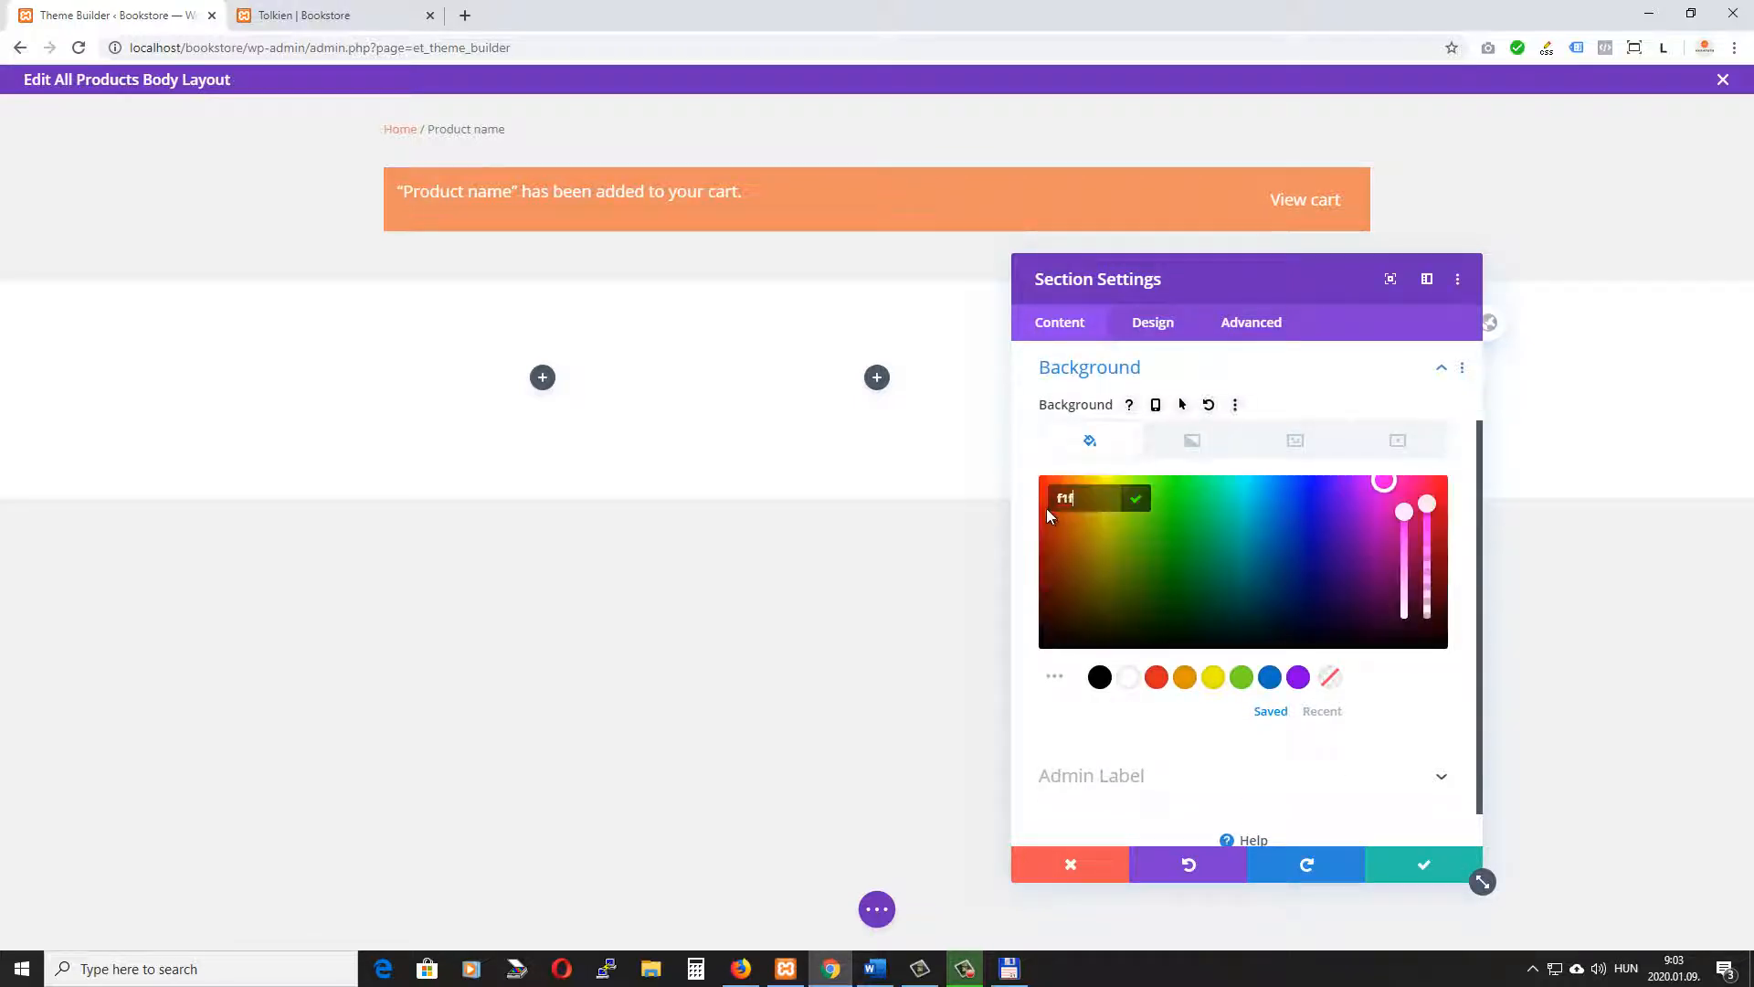
pyautogui.write('1f1')
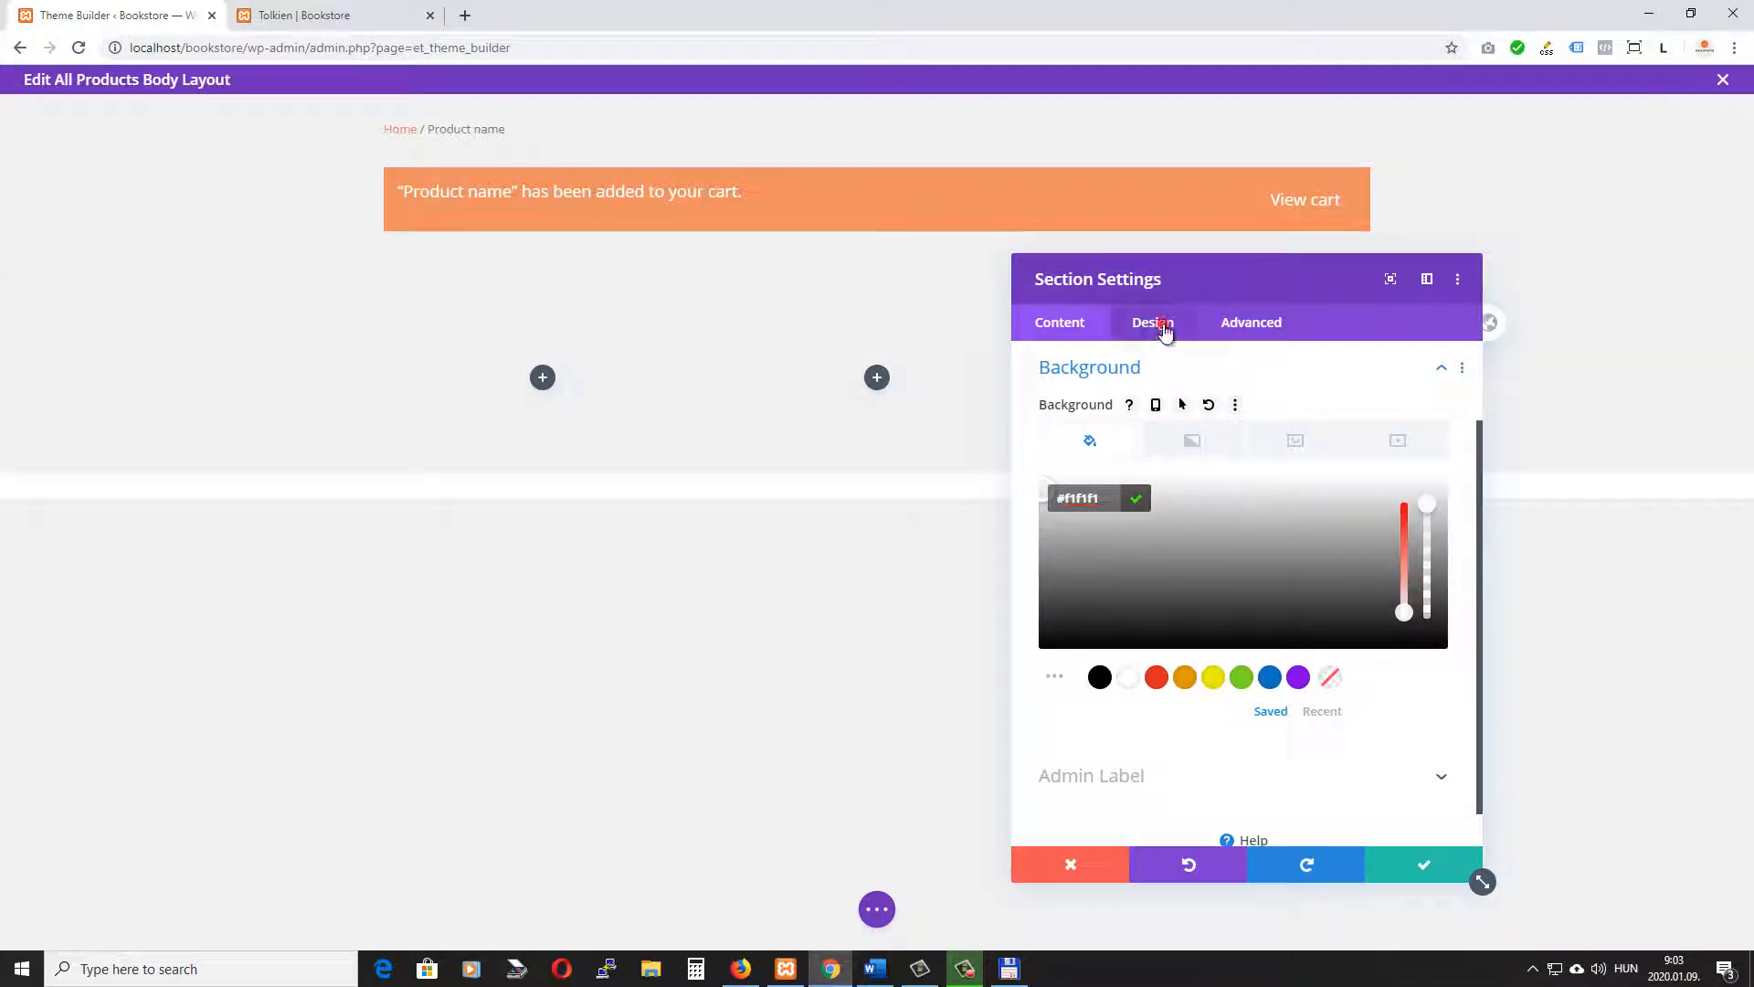
# Set the new section's top padding to 0px and save the section settings
pyautogui.click(1153, 323)
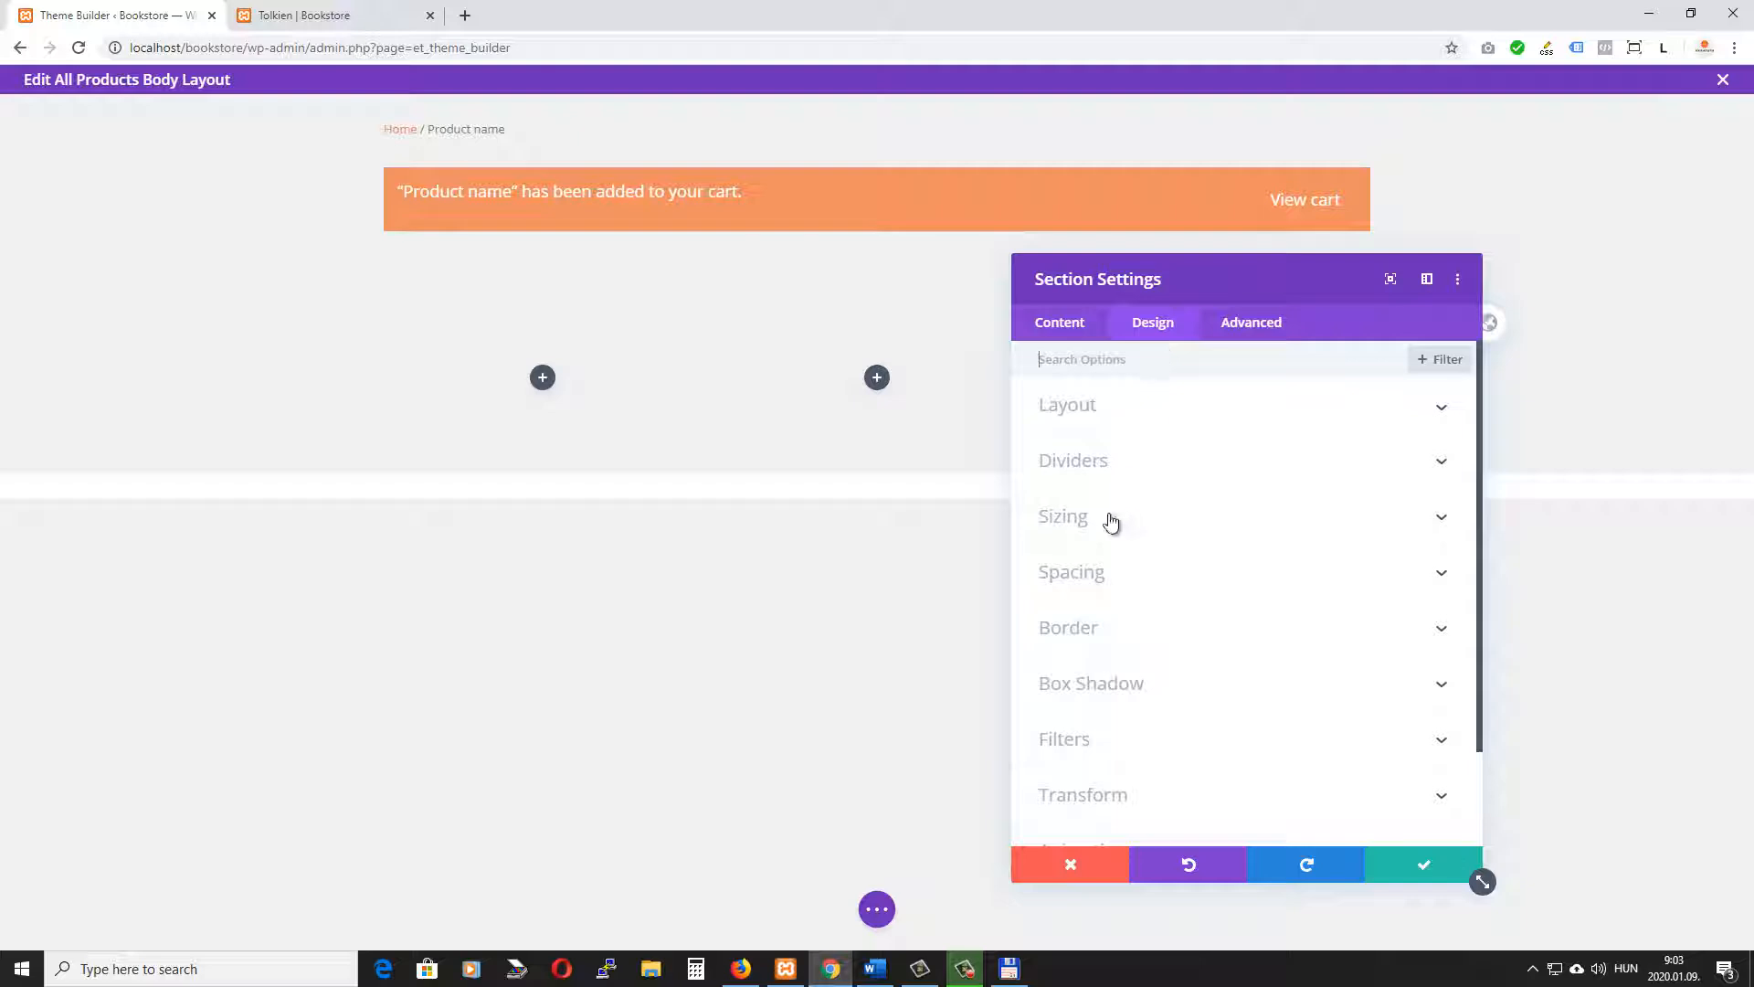
pyautogui.click(1101, 573)
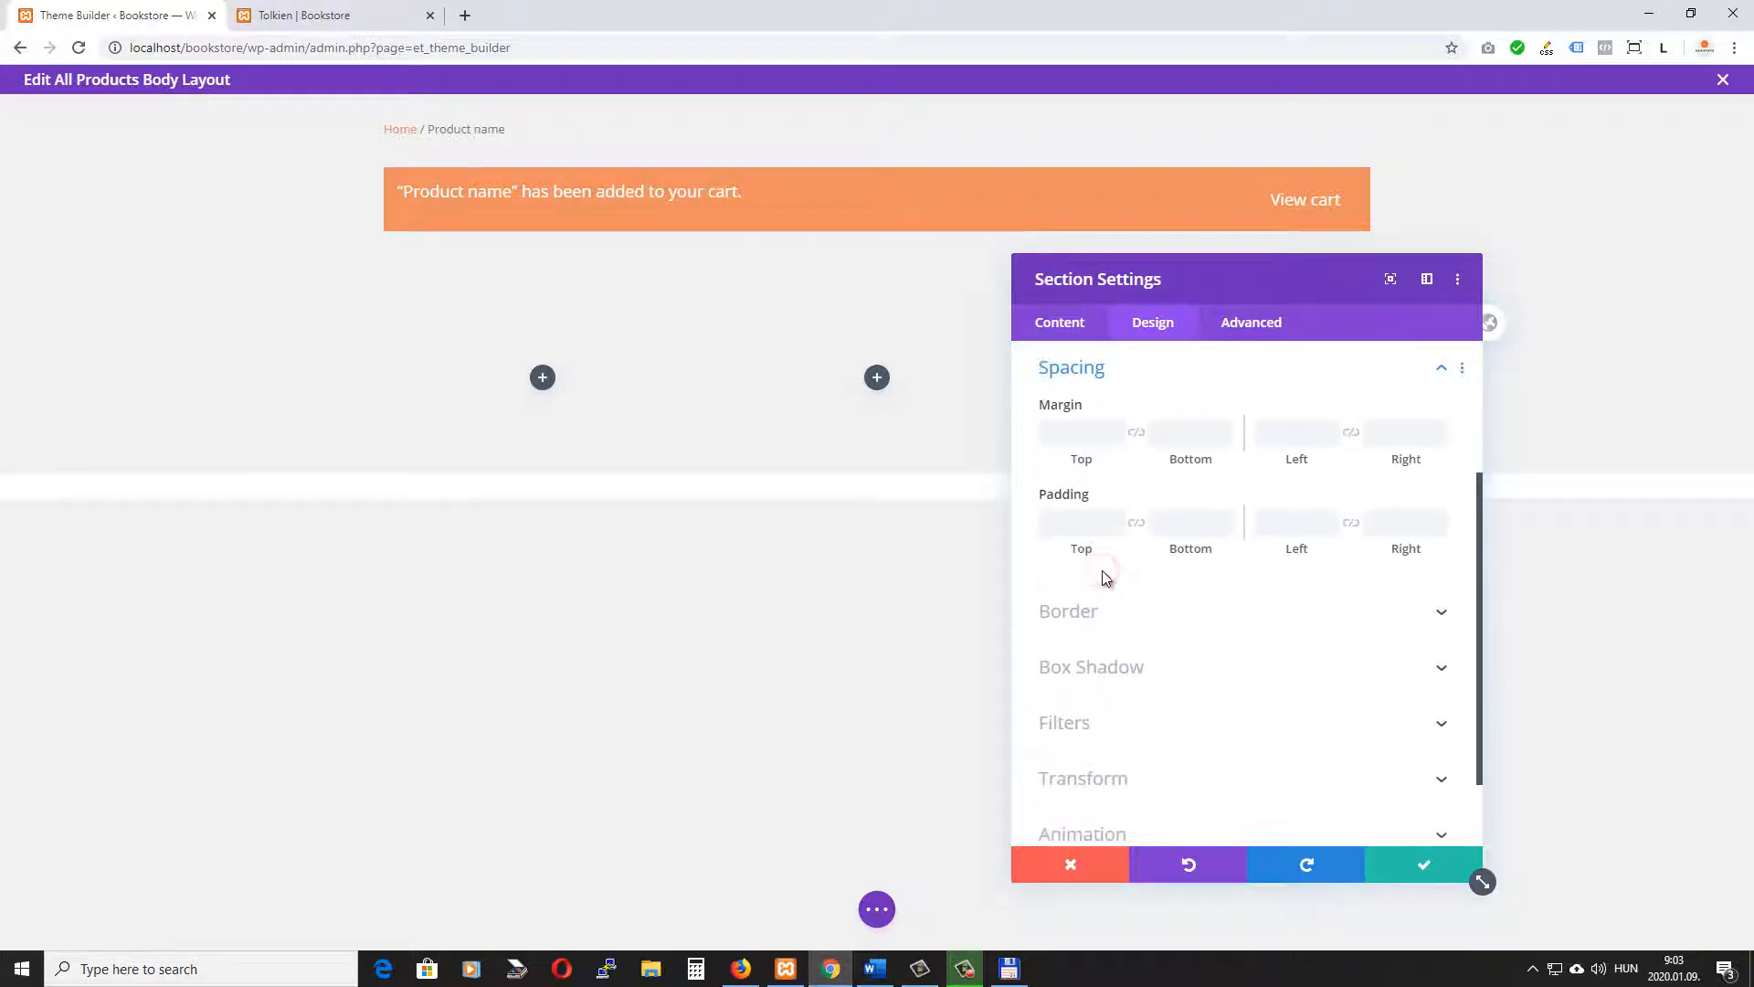
pyautogui.click(1083, 526)
pyautogui.write('0px')
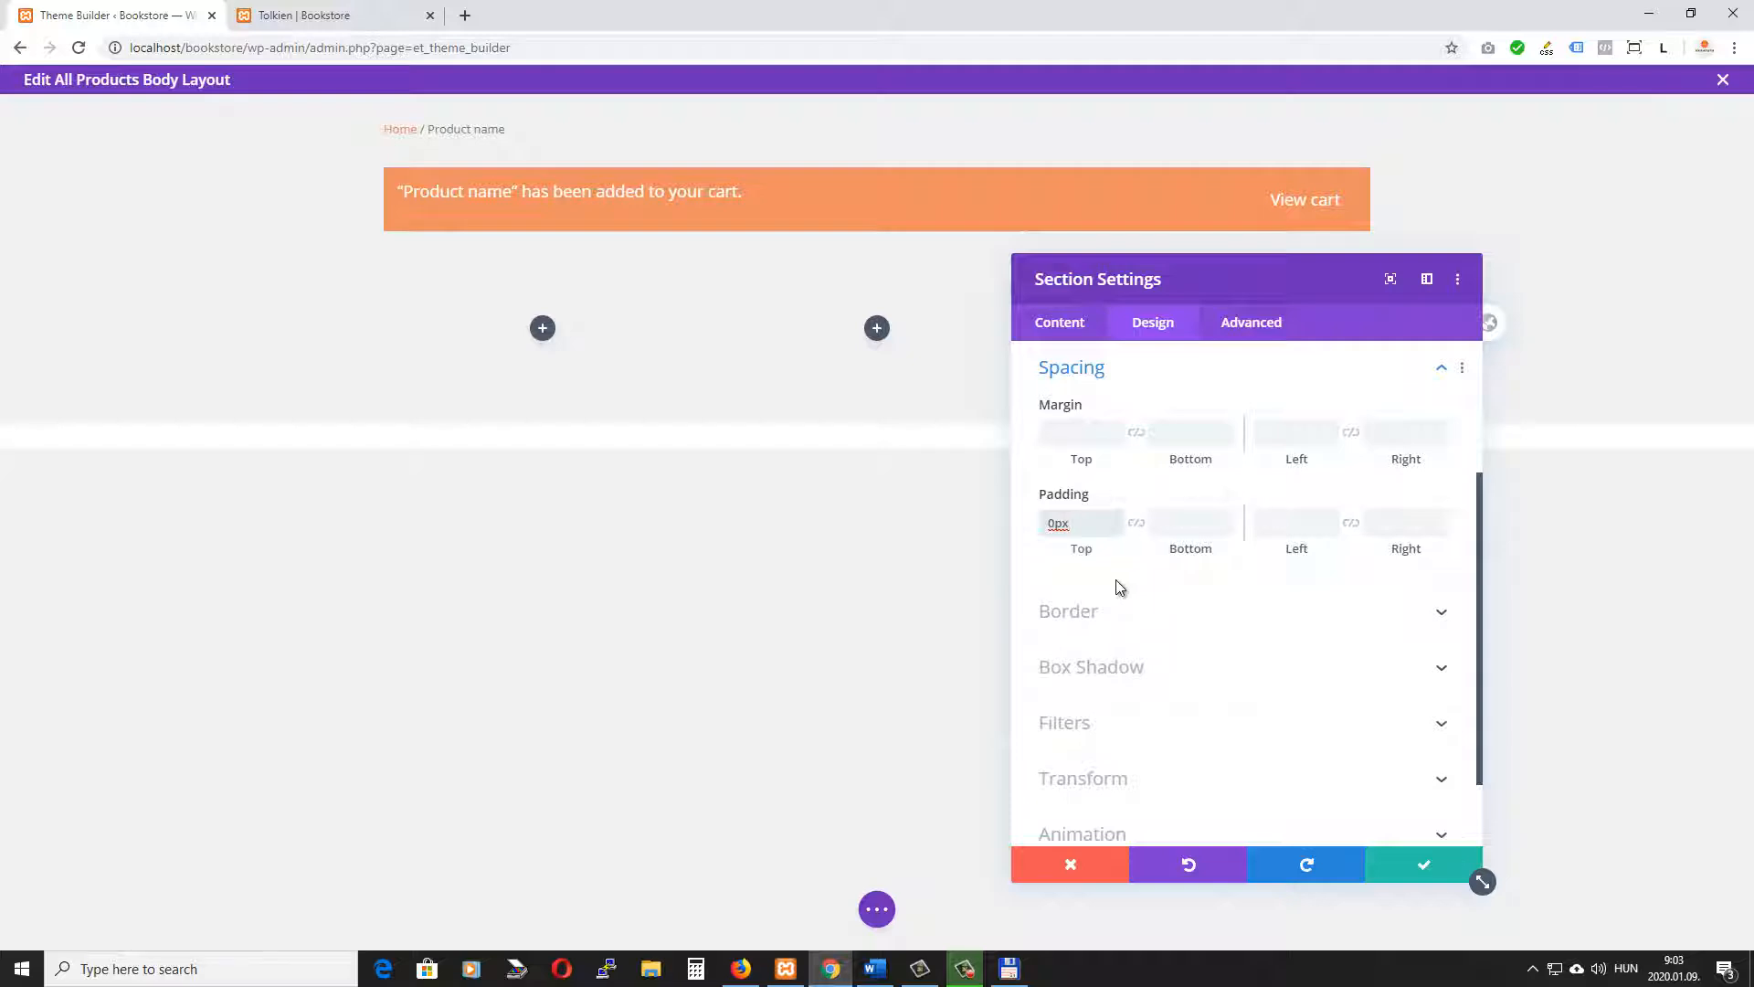
pyautogui.click(1412, 873)
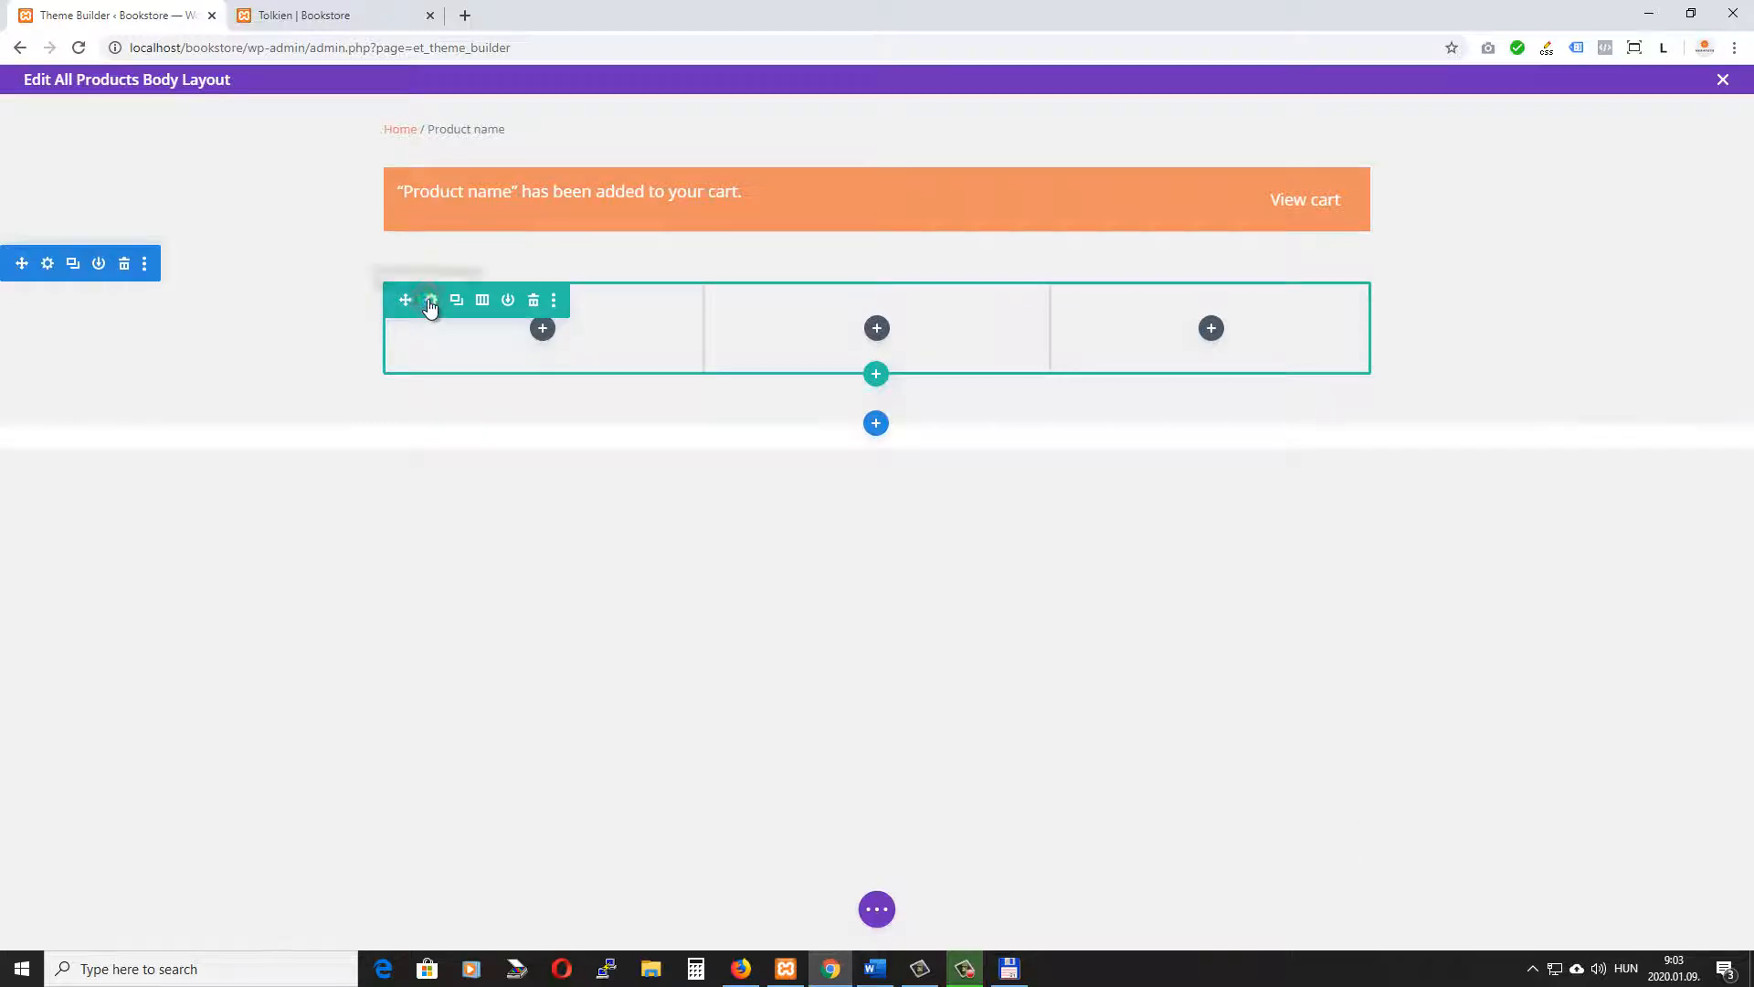
# Give the three-column row a white background
pyautogui.click(431, 301)
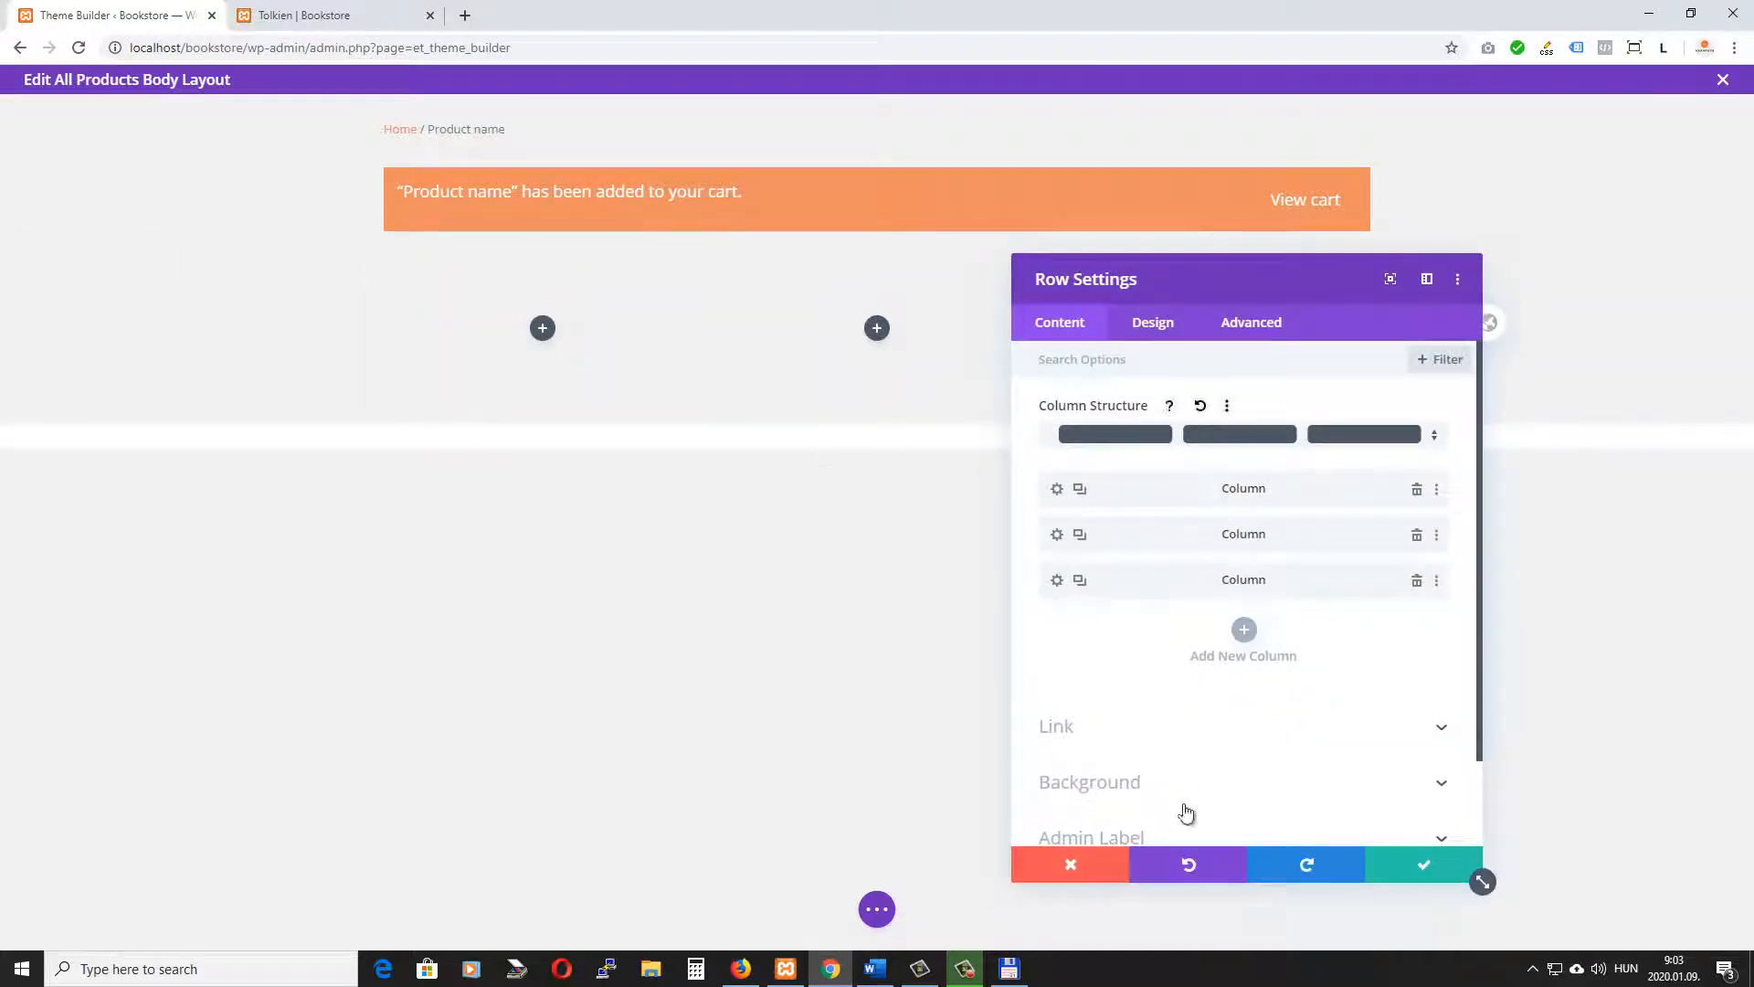
pyautogui.click(1153, 778)
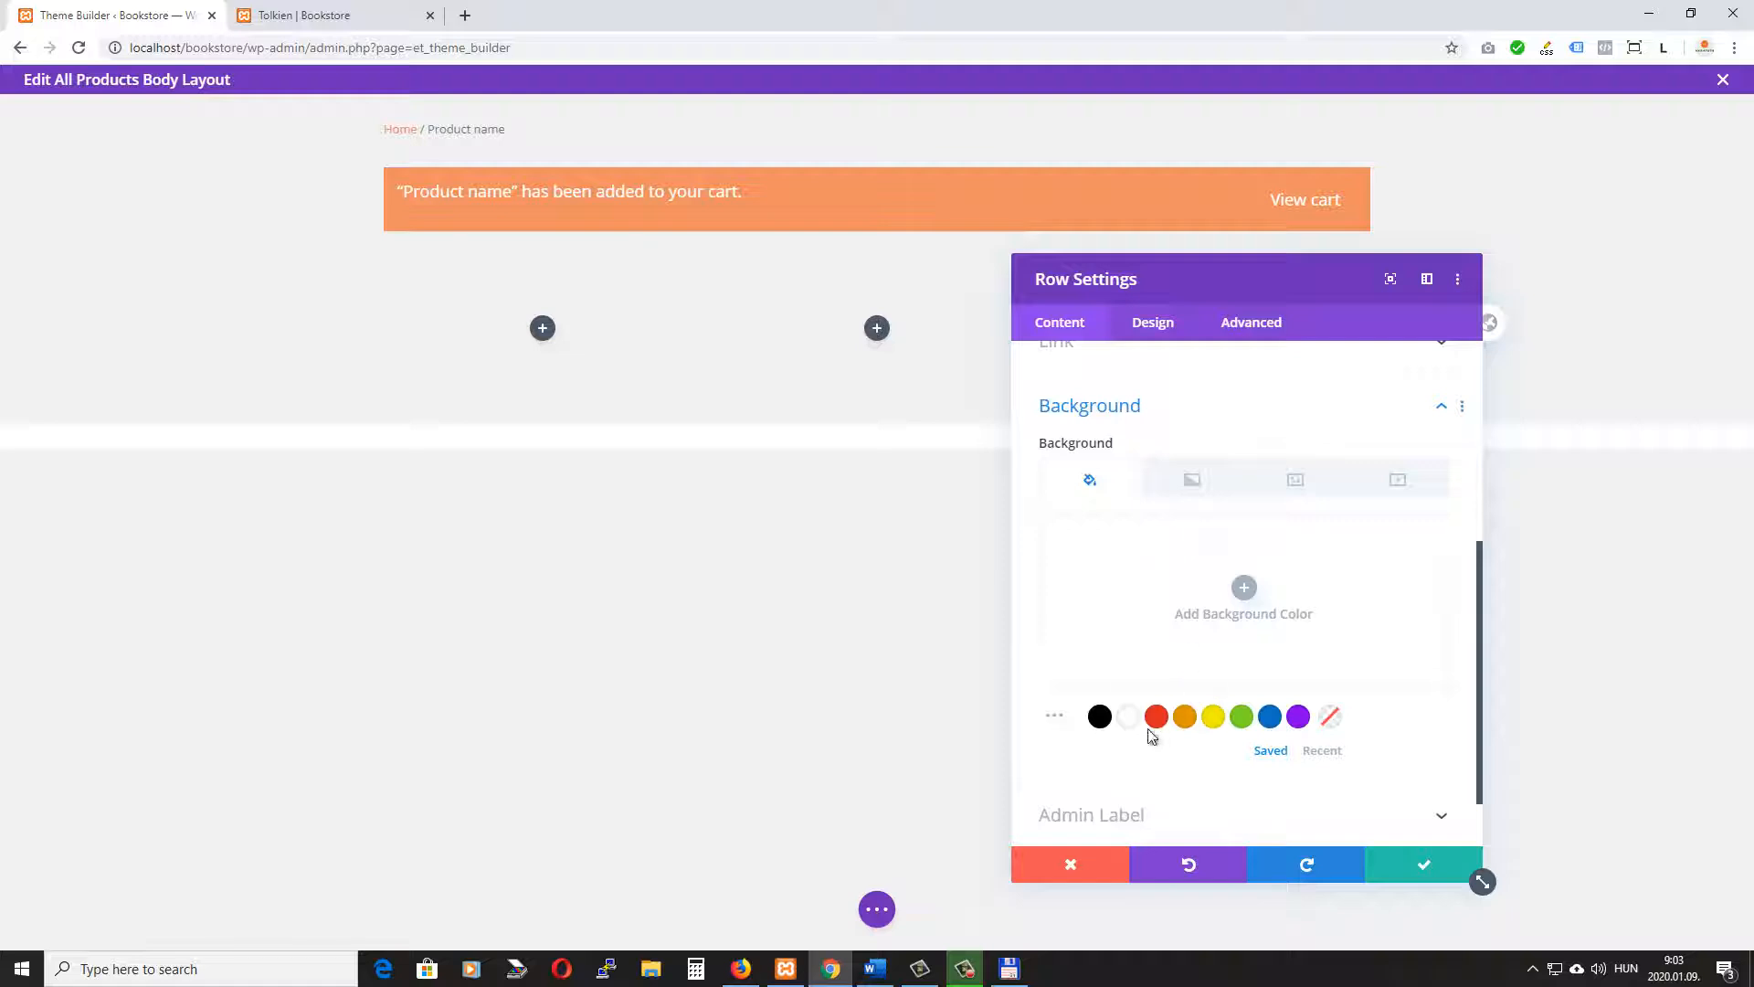
pyautogui.click(1128, 717)
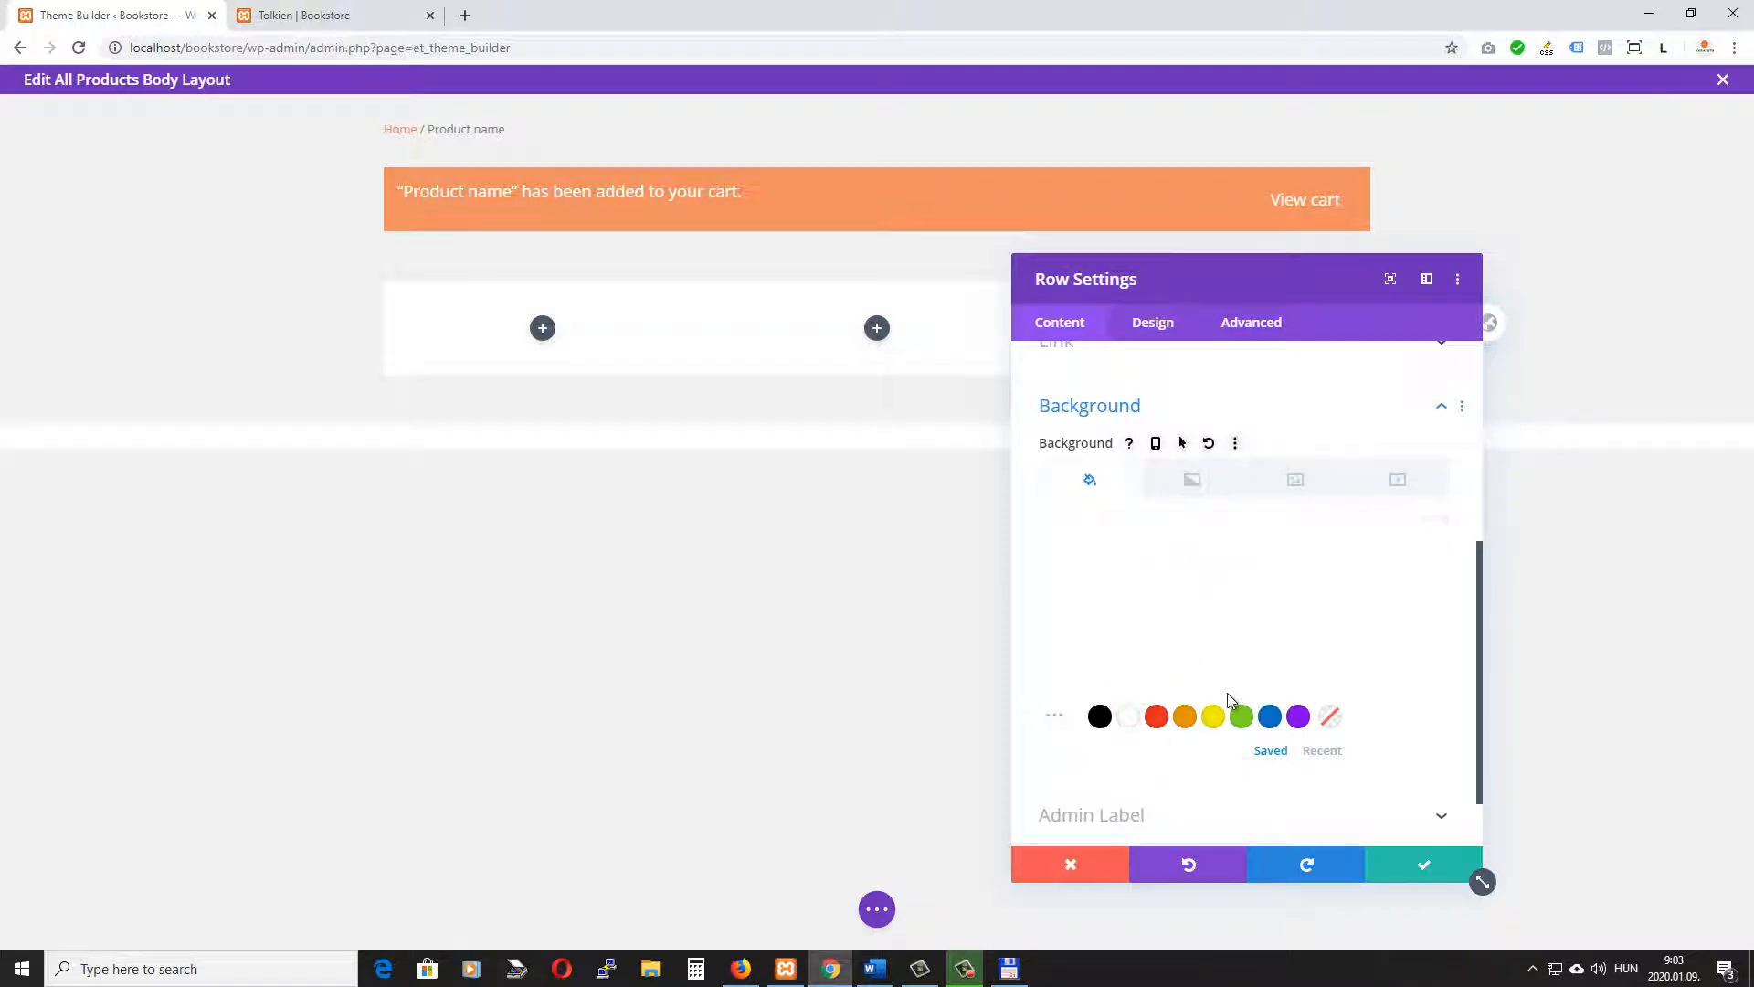
pyautogui.moveTo(1219, 635)
# Set the row's left and right padding to a linked 25px
pyautogui.click(1154, 330)
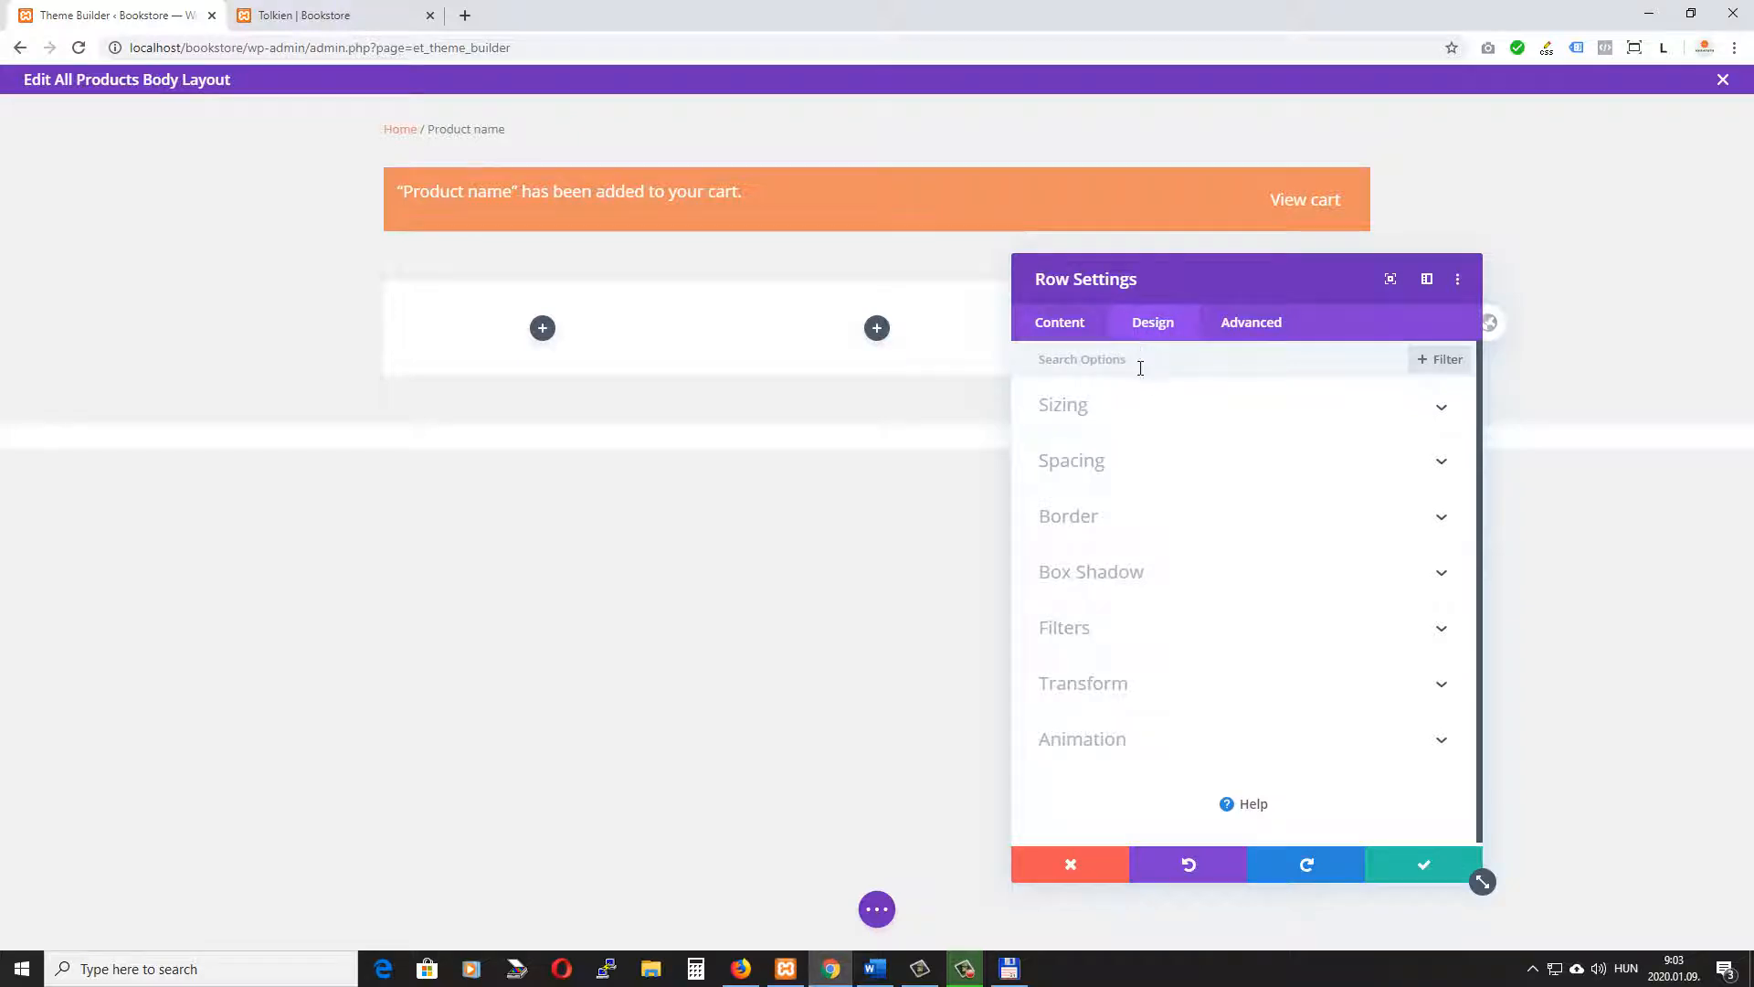
pyautogui.click(1125, 464)
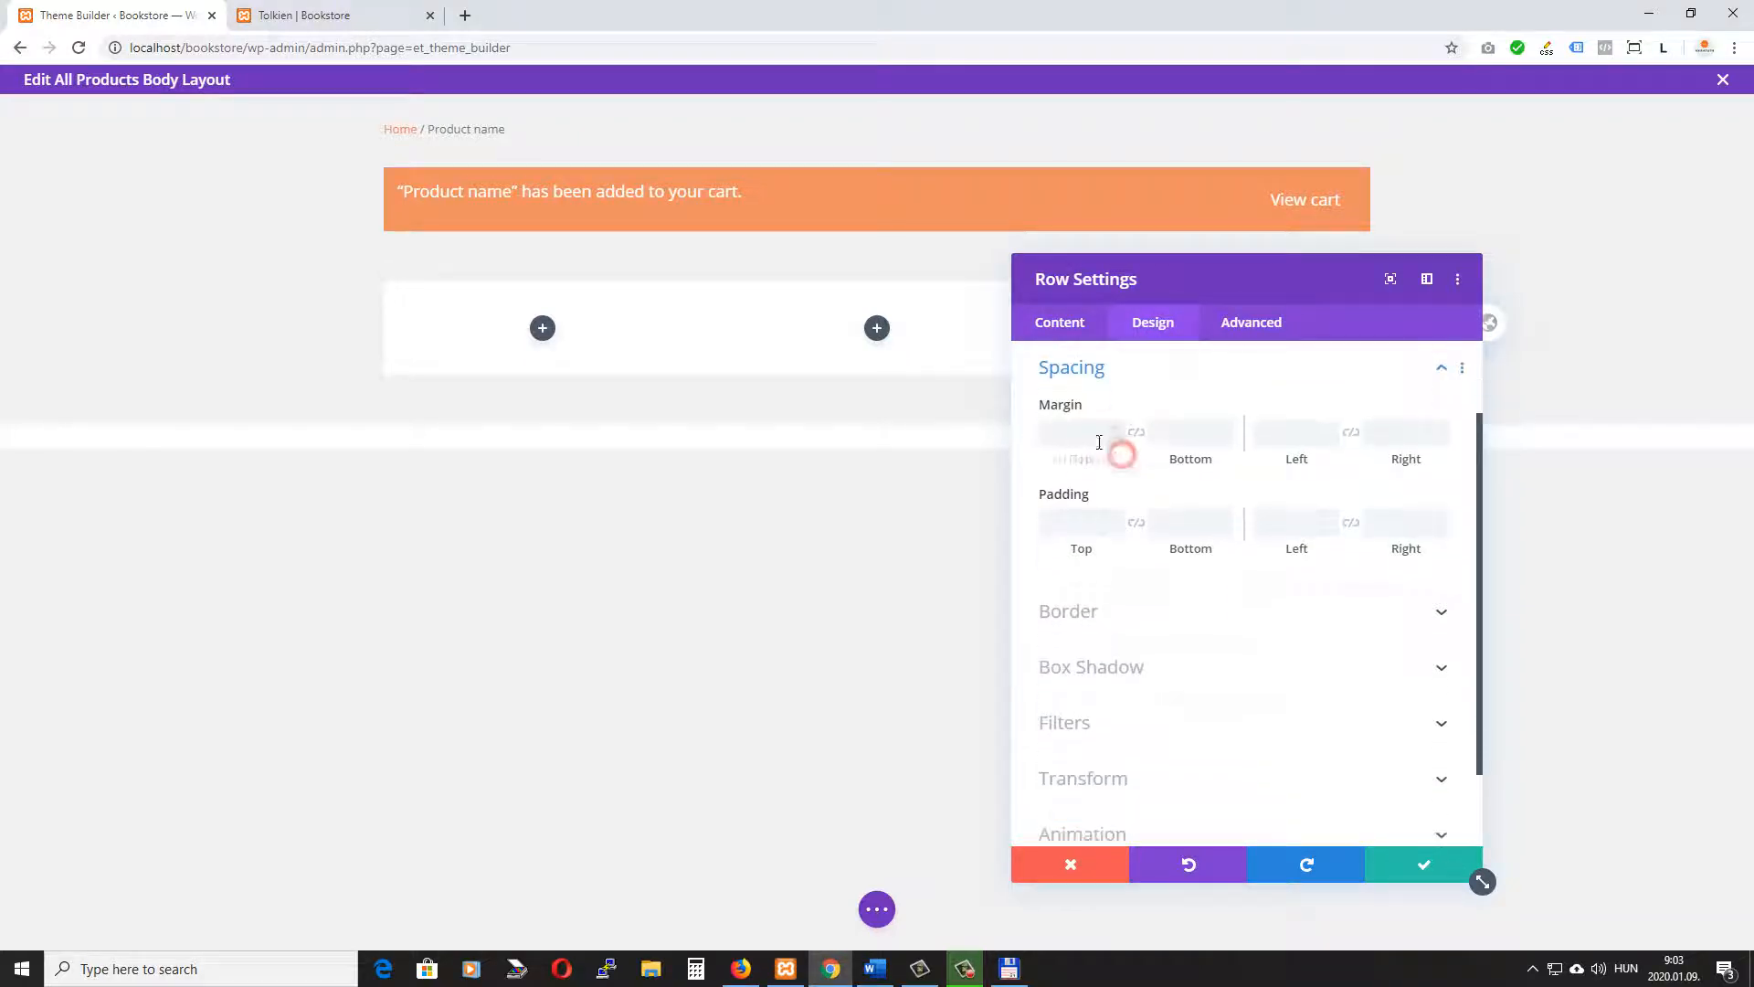
pyautogui.click(1351, 525)
pyautogui.click(1272, 525)
pyautogui.write('25')
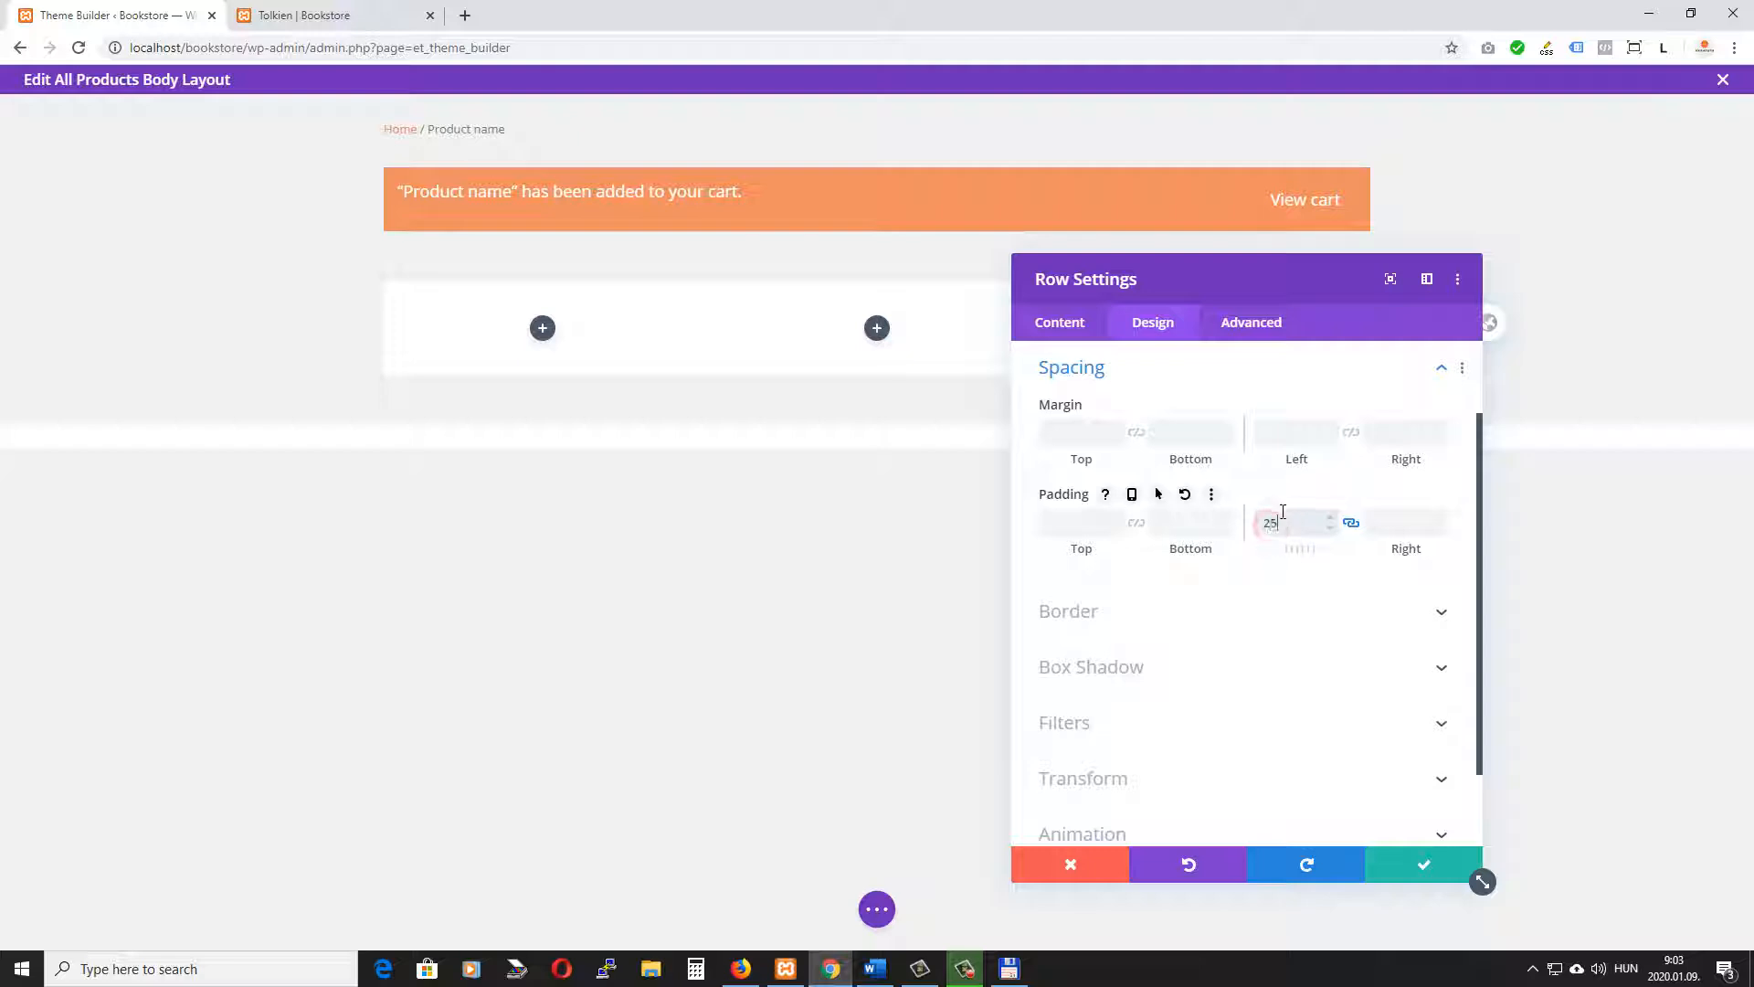
pyautogui.write('px')
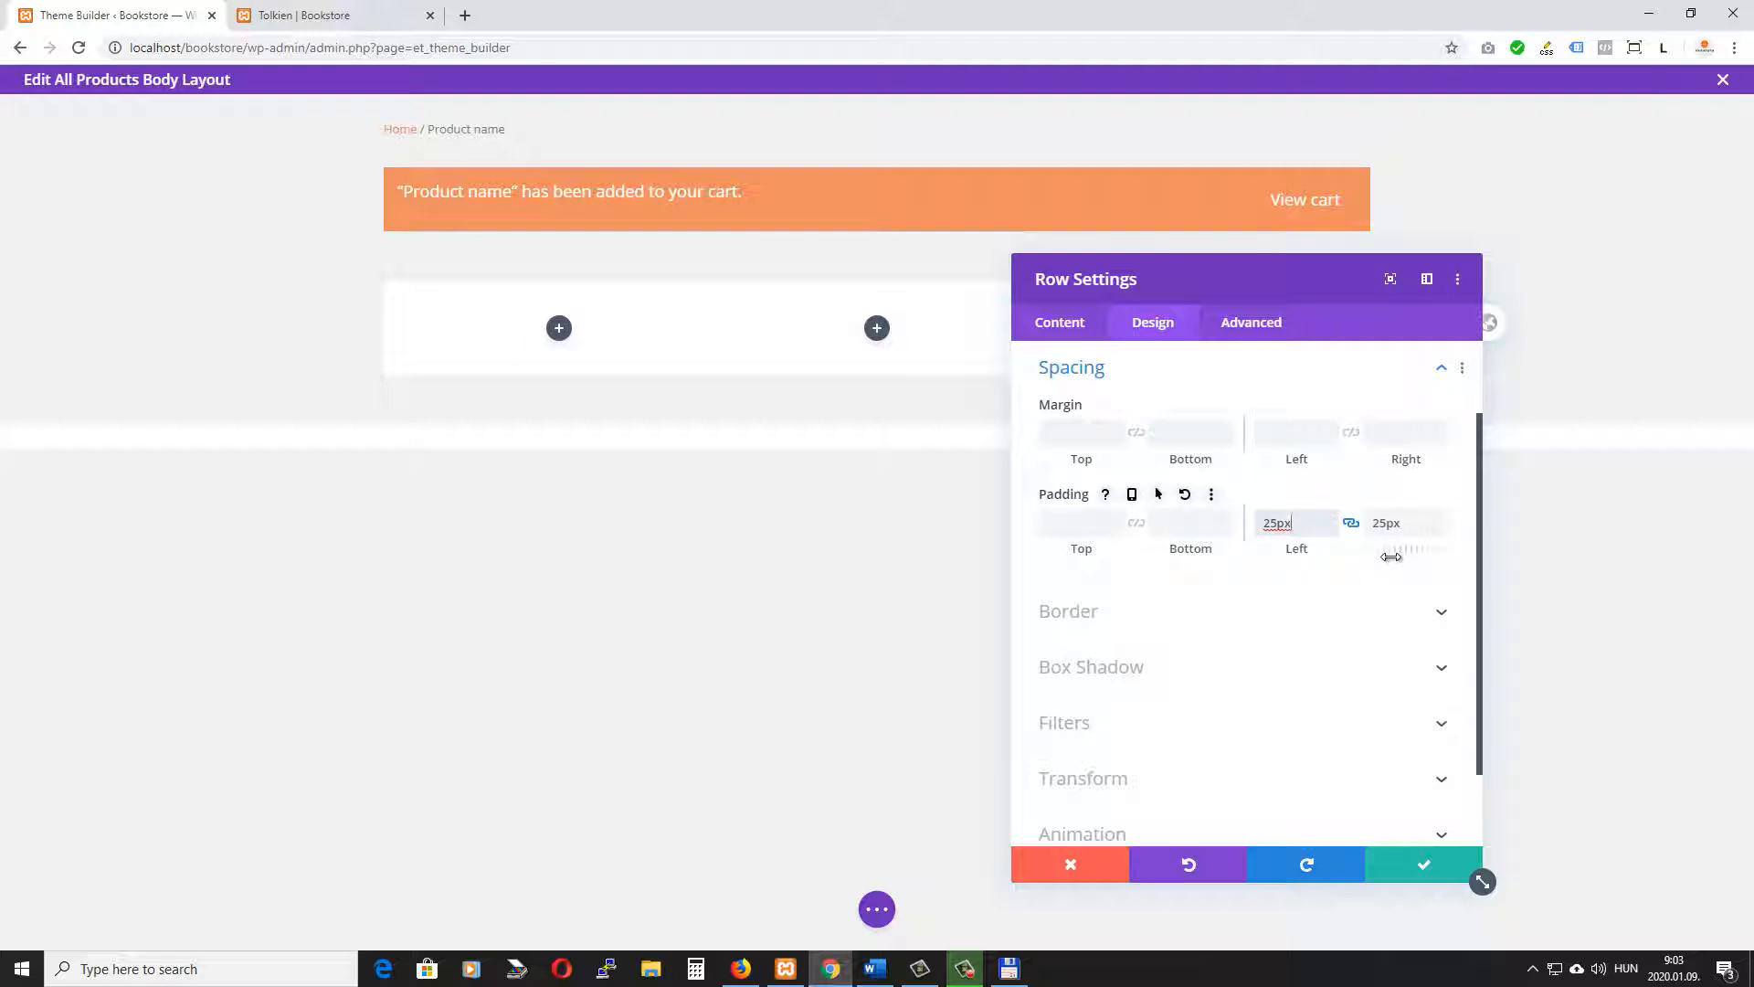
# Apply the first box shadow preset, a soft shadow around all edges, to the three-column row
pyautogui.scroll(-1, 1148, 623)
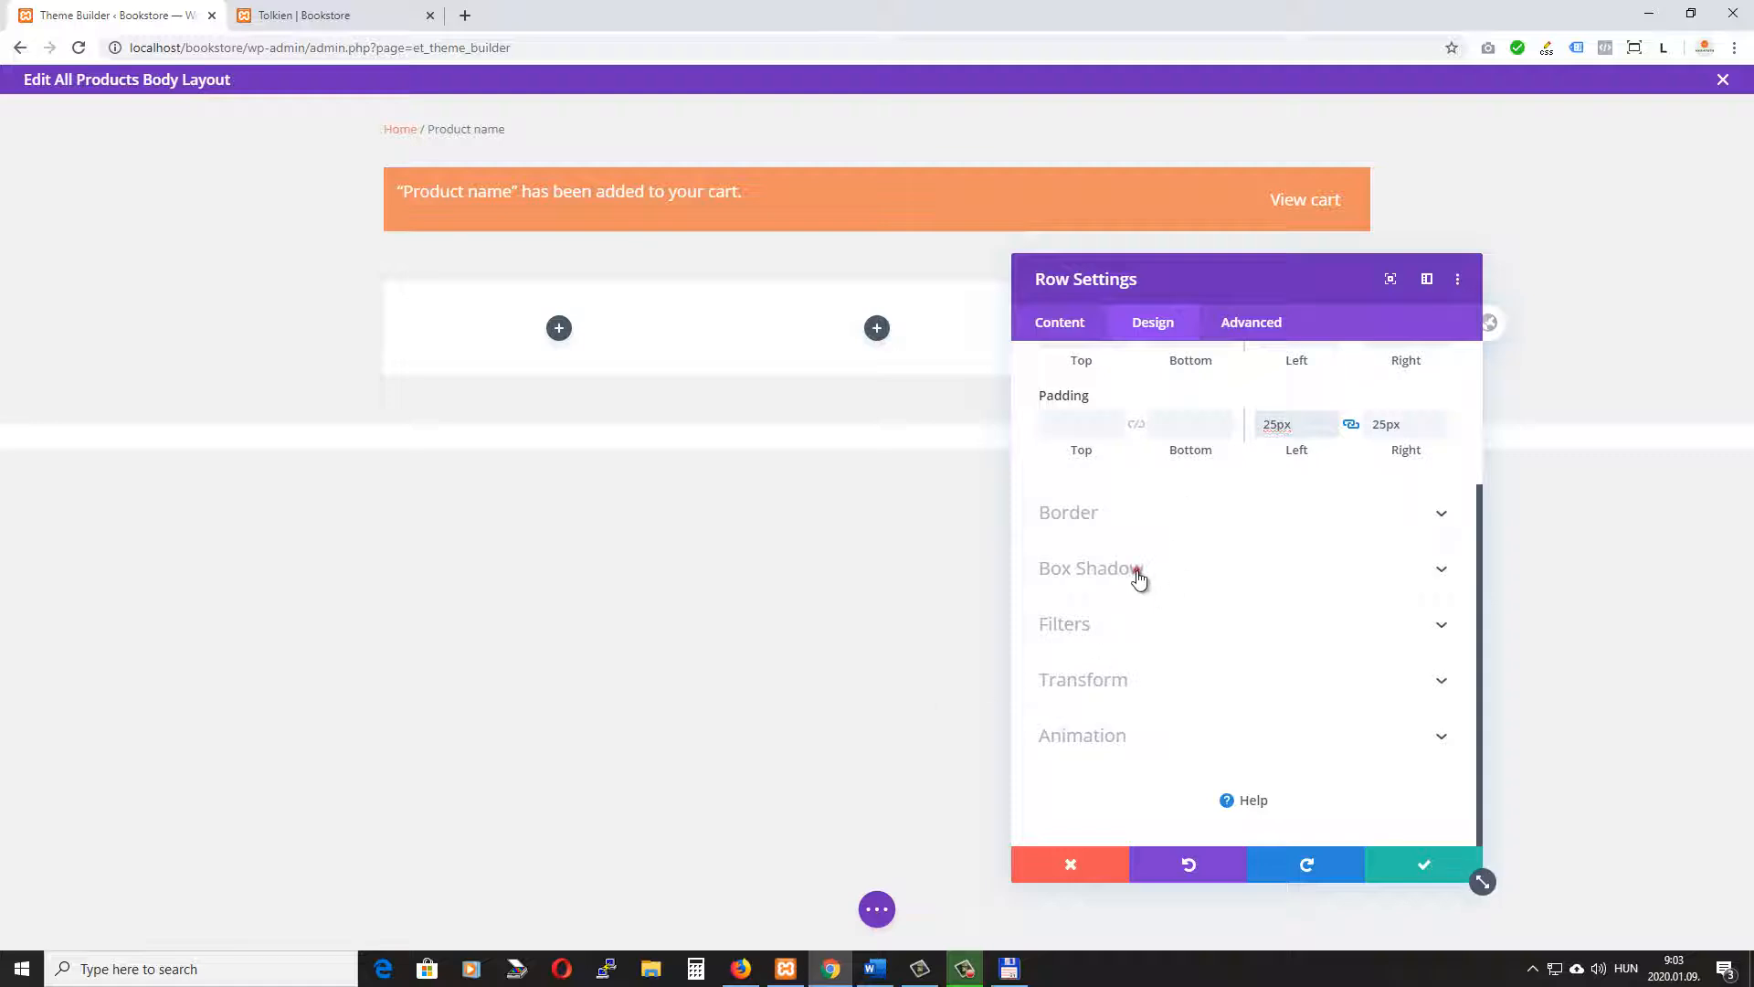
pyautogui.click(1138, 575)
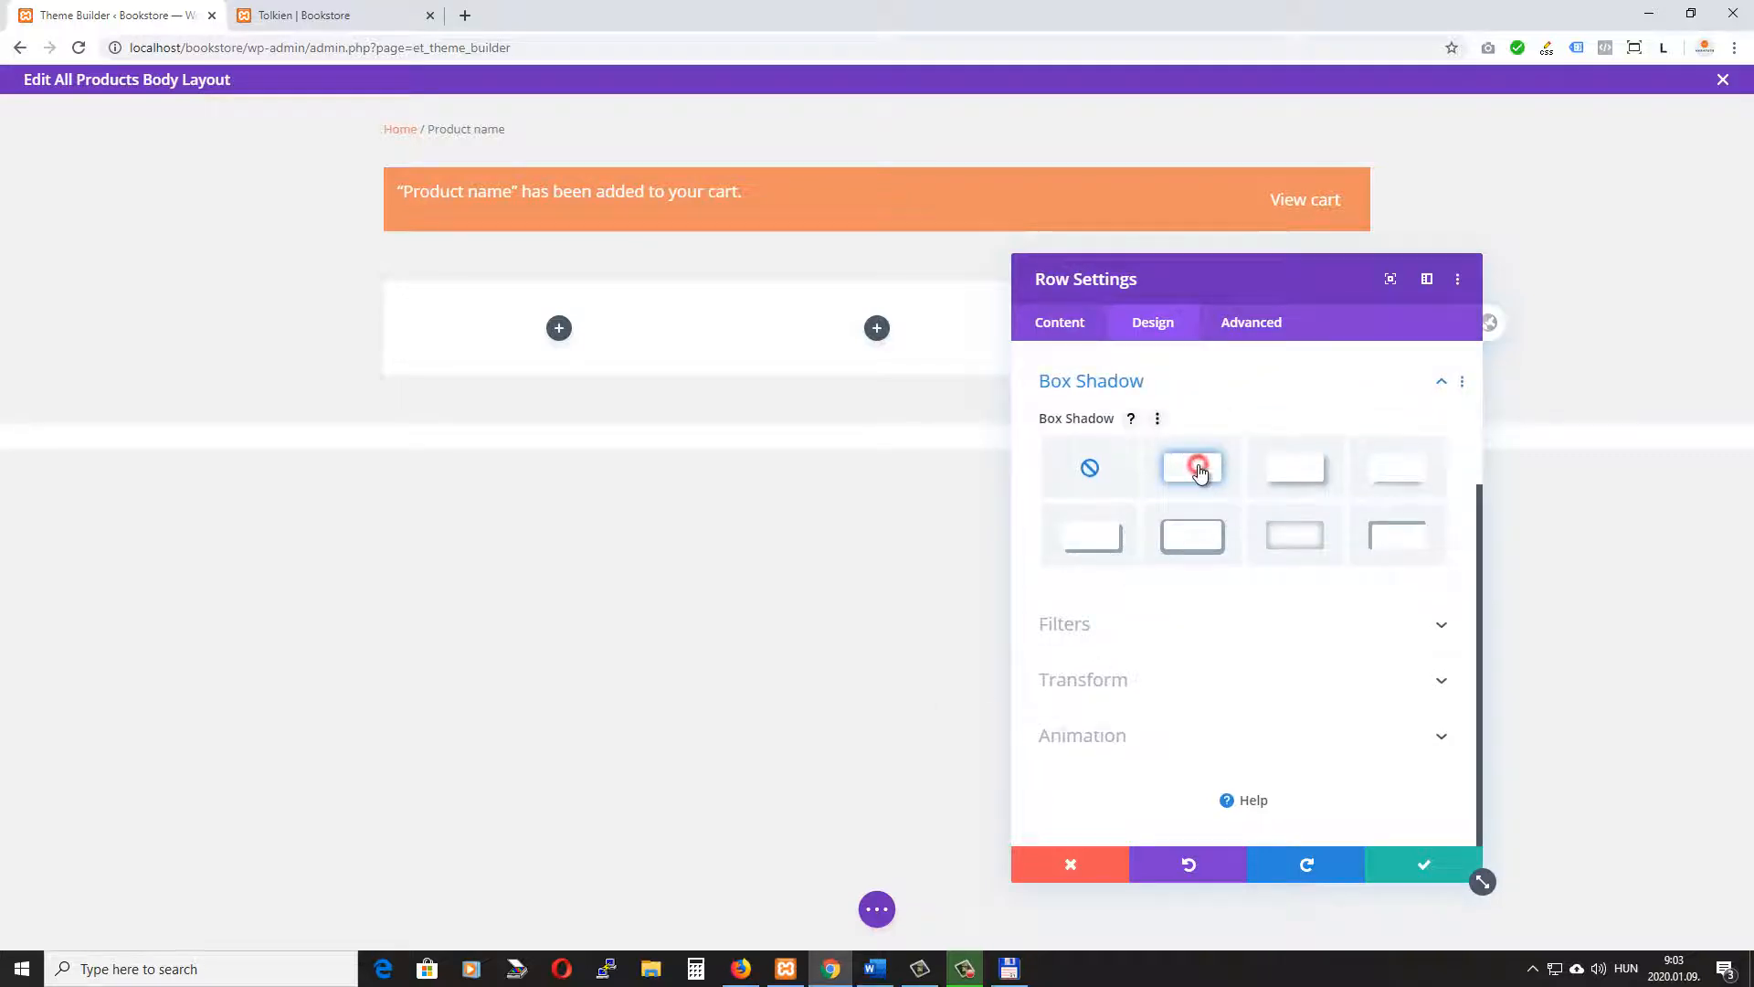
pyautogui.click(1197, 469)
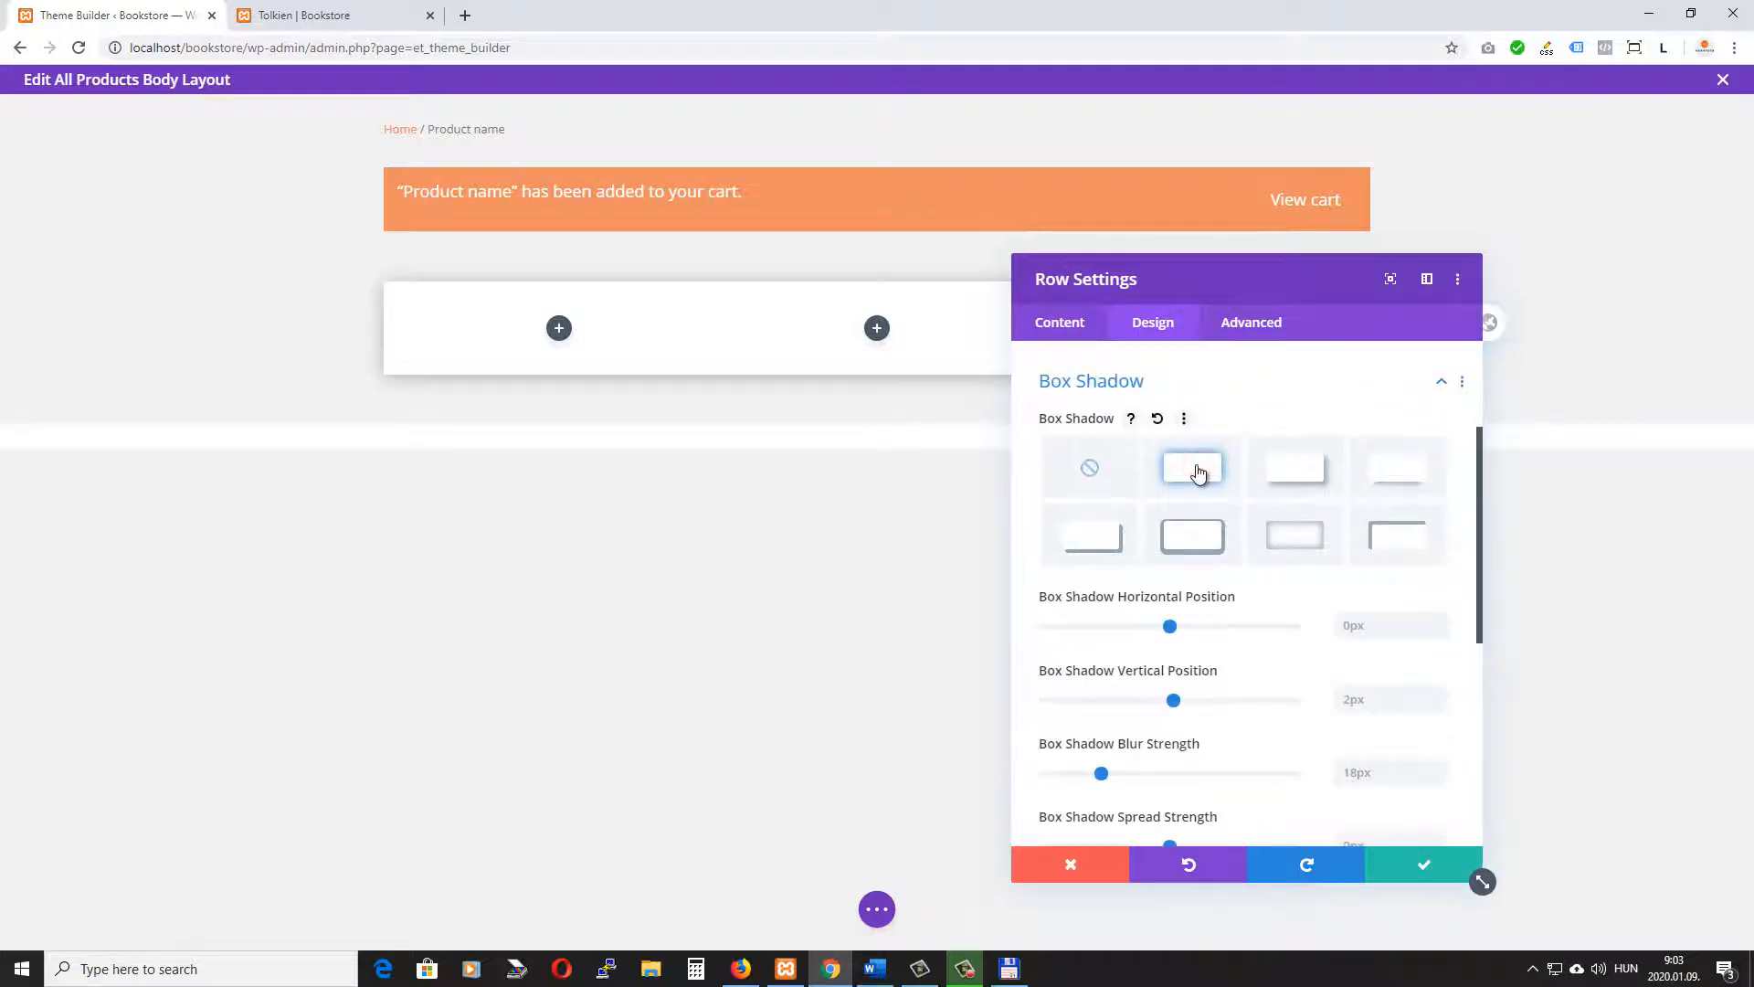
# Save the row settings and insert a Woo Images module into the first column of the three-column row
pyautogui.click(1435, 872)
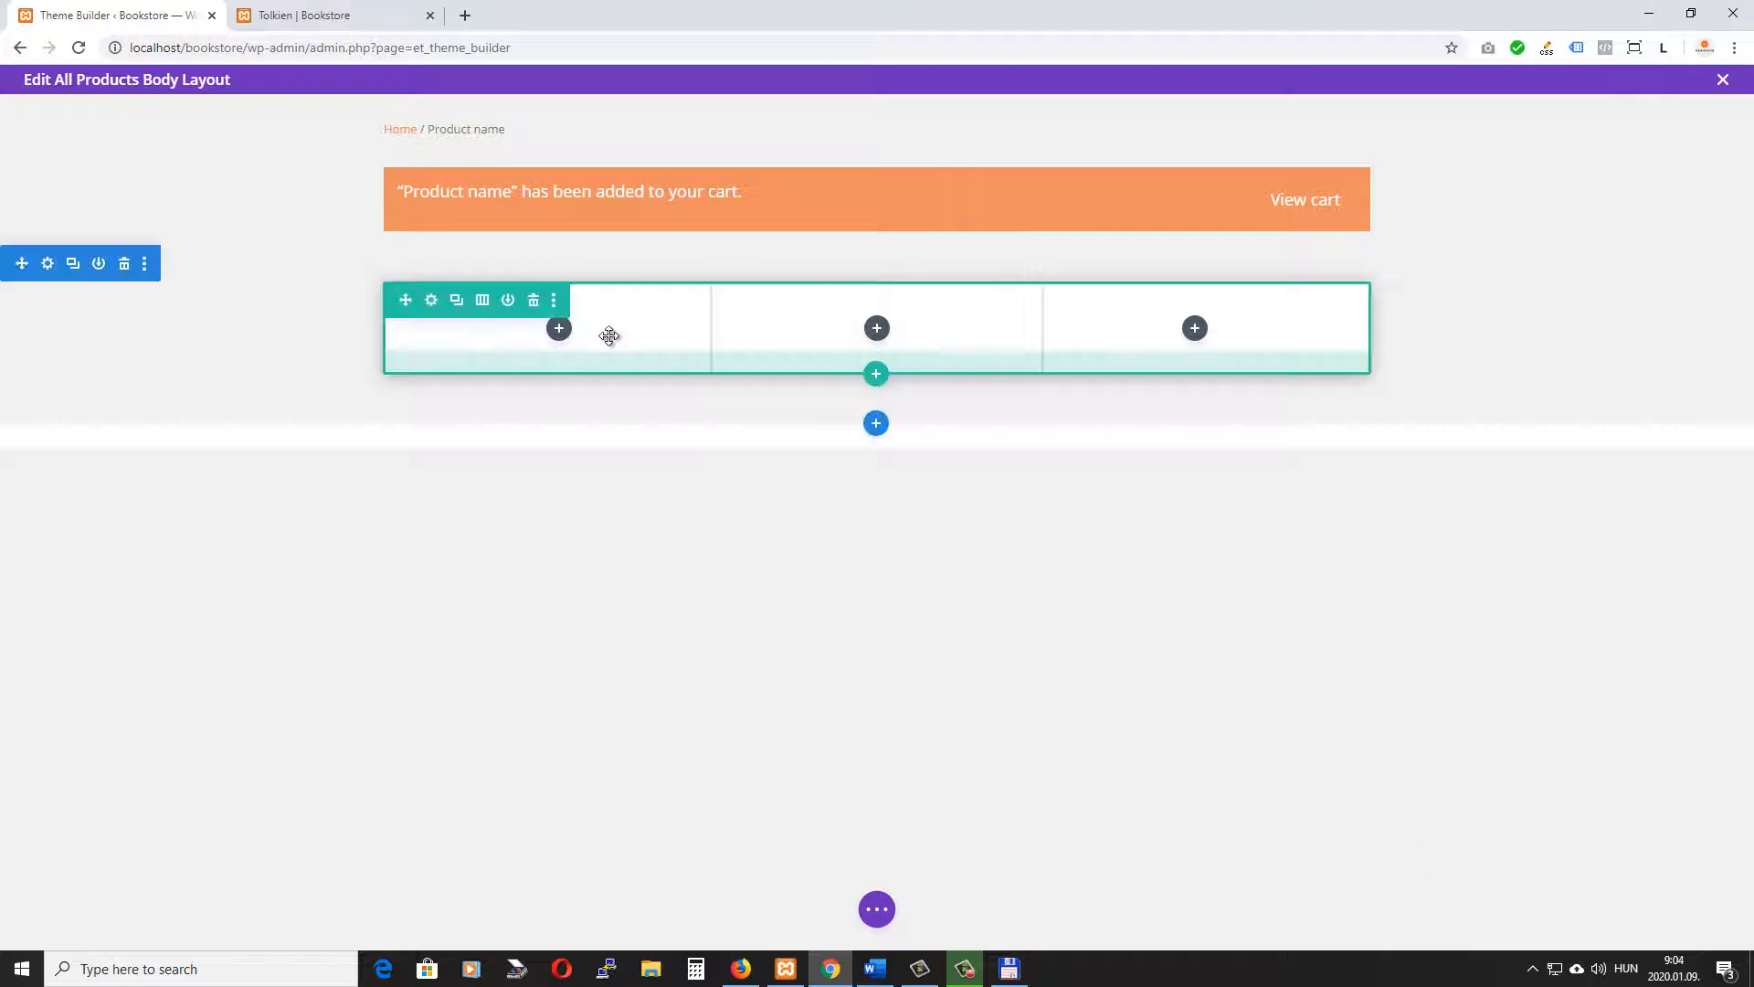
pyautogui.click(559, 330)
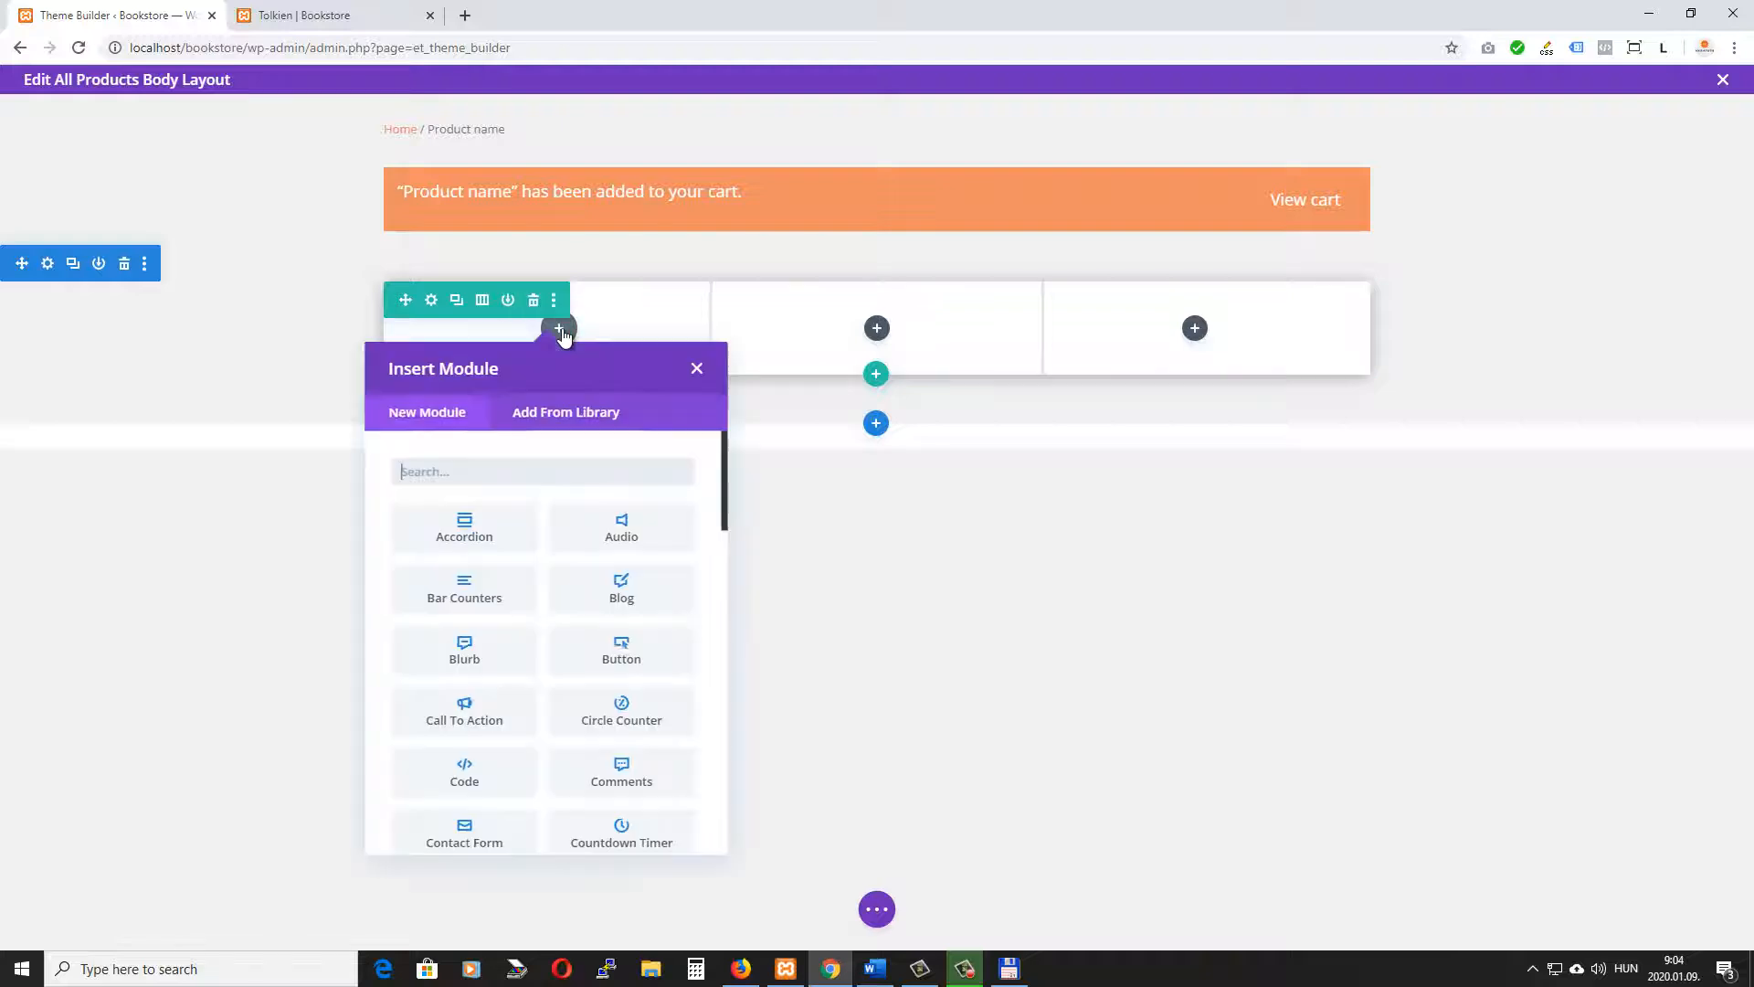
pyautogui.write('woo')
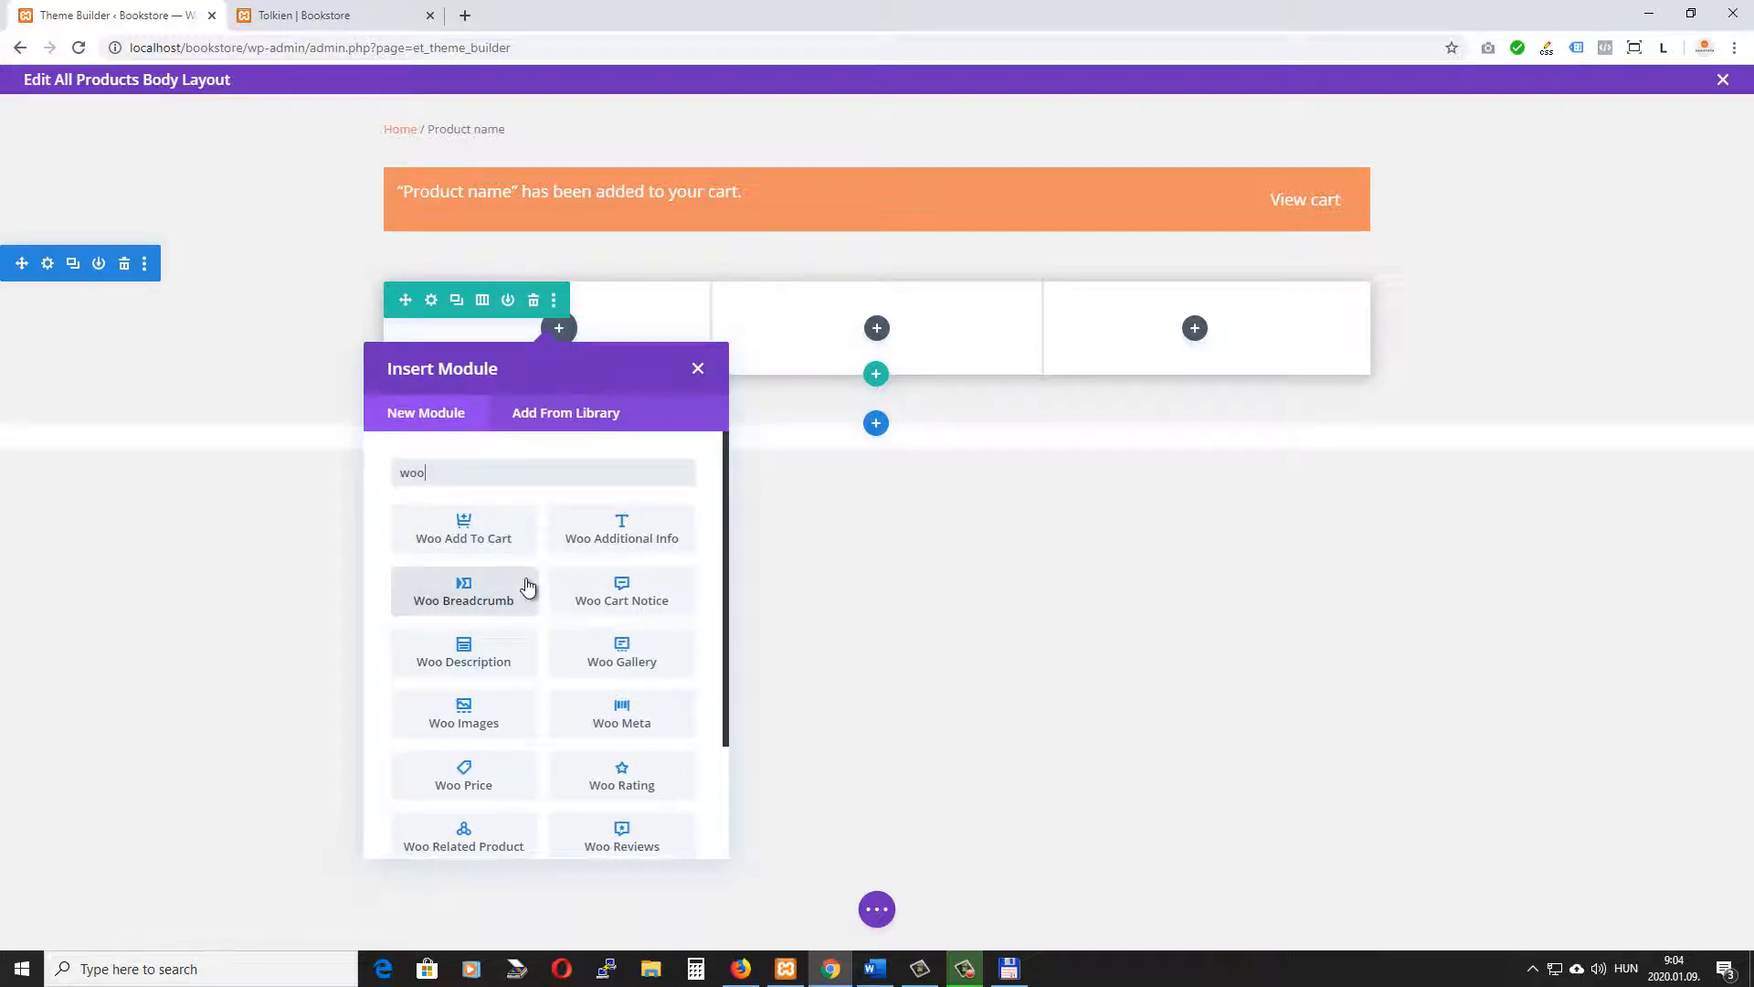
pyautogui.scroll(-1, 513, 634)
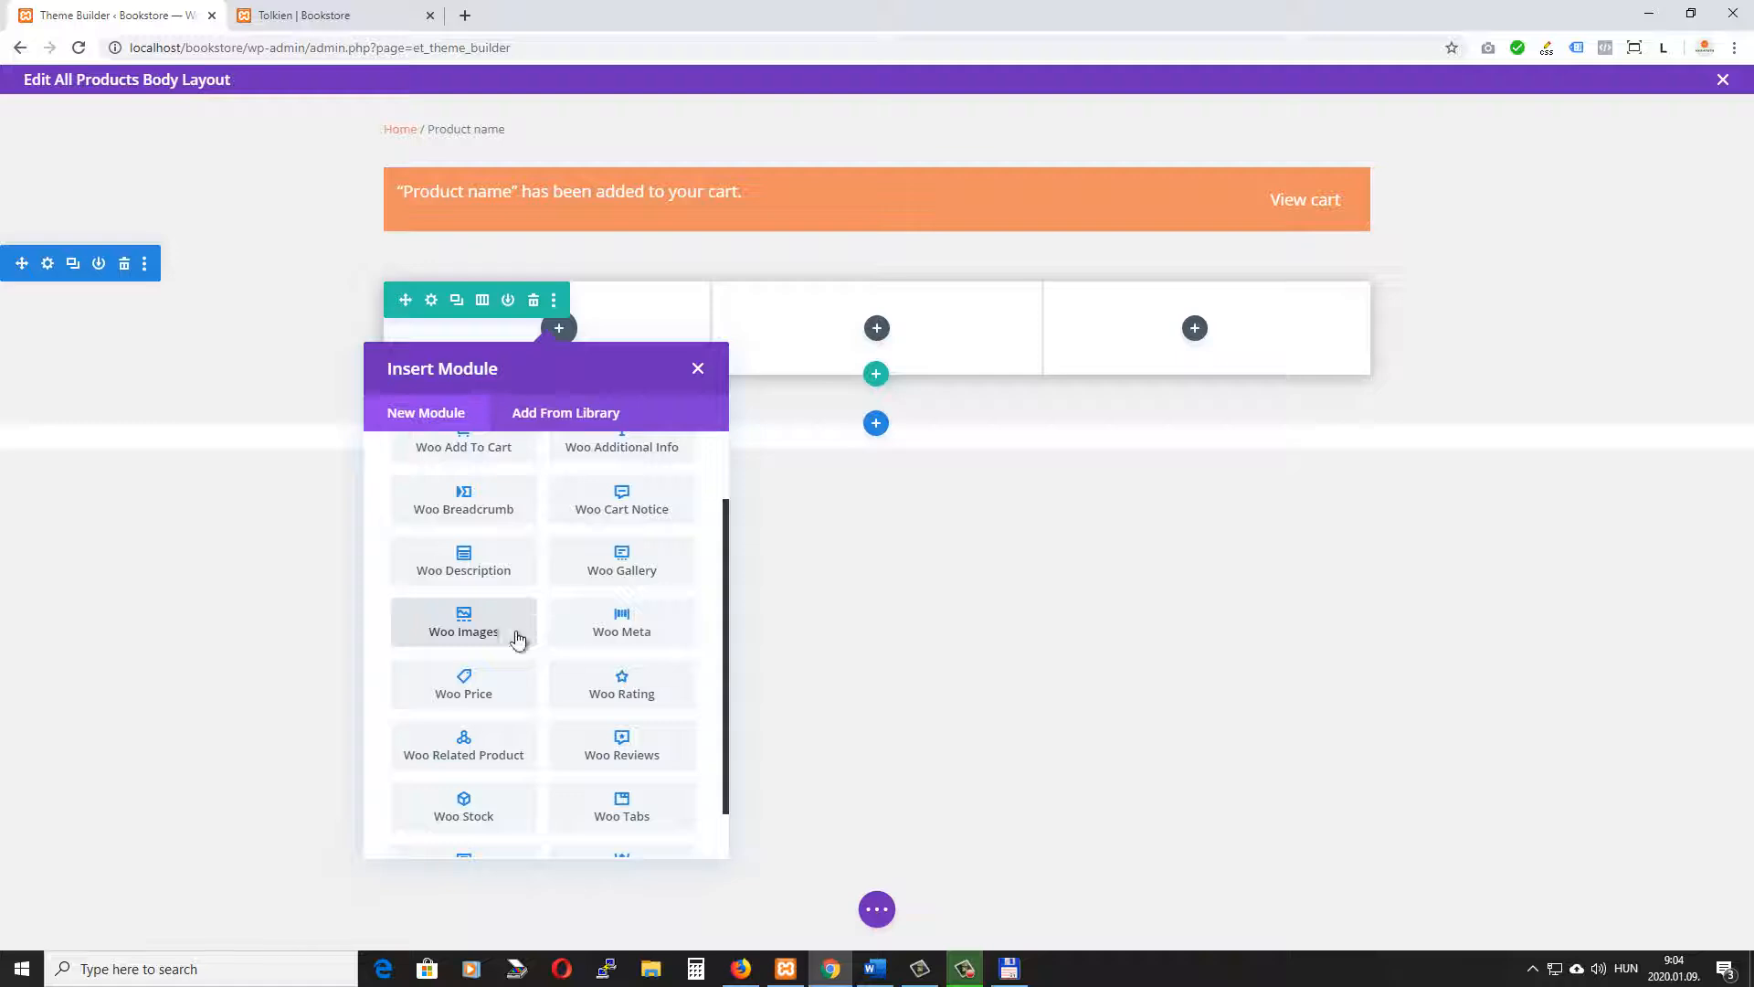
pyautogui.click(466, 619)
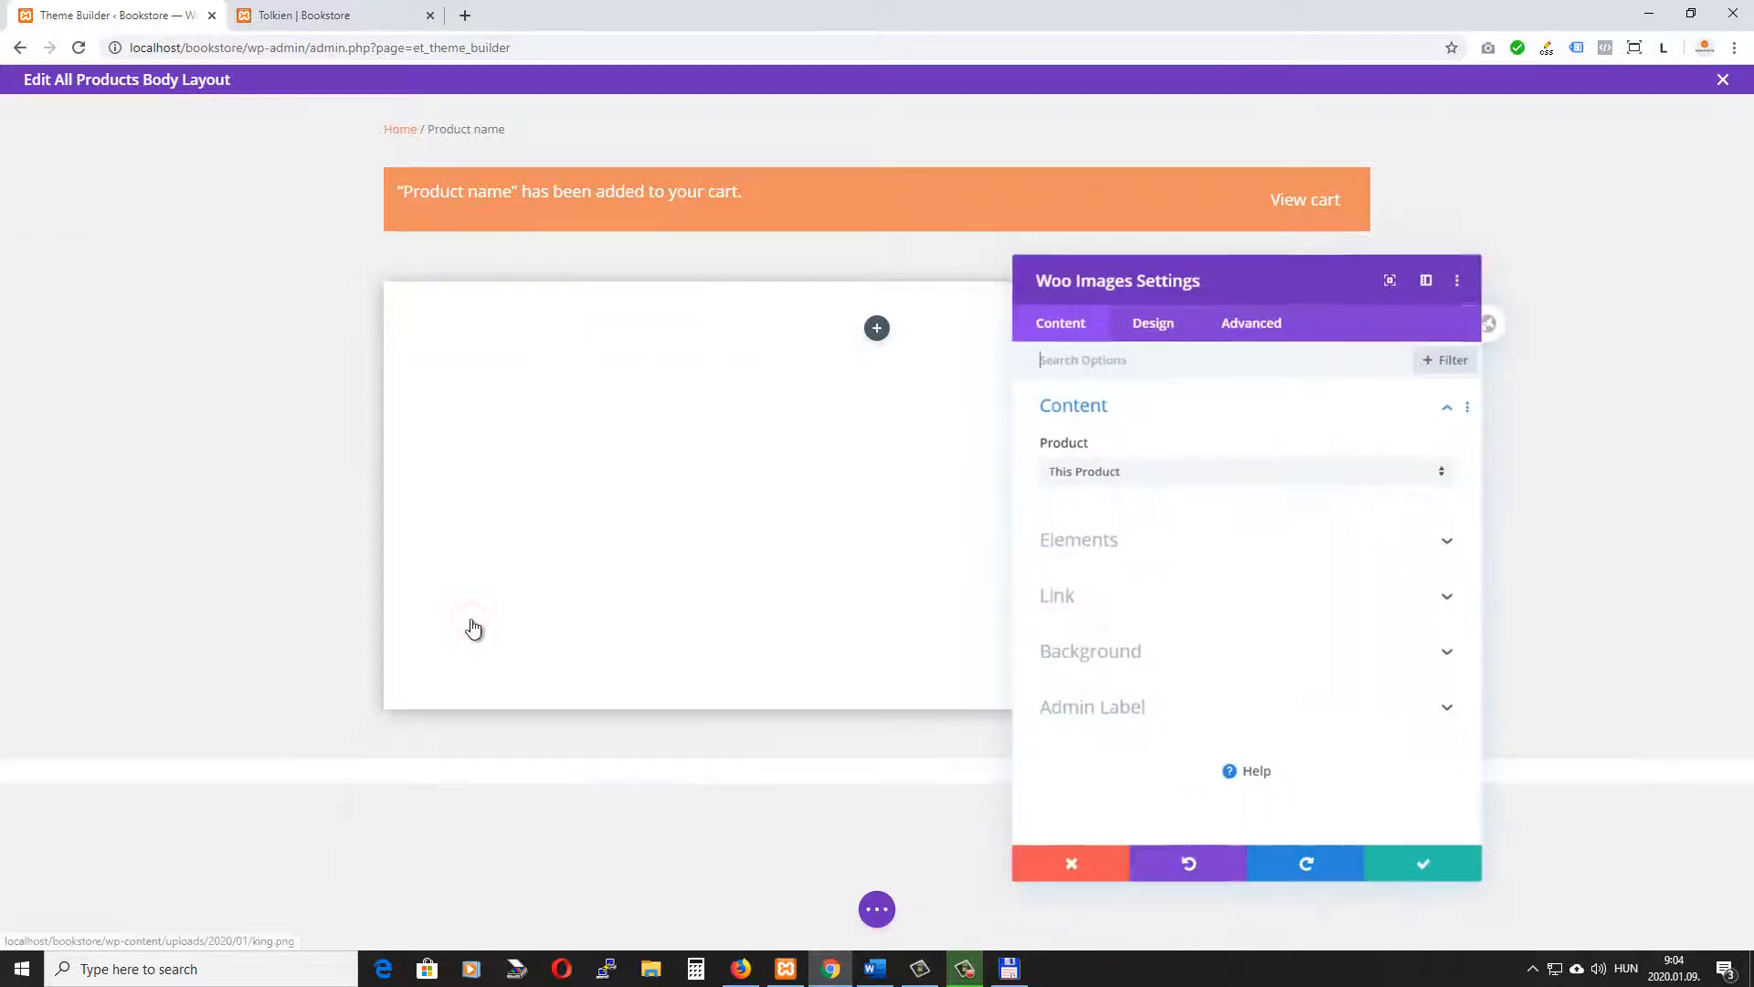
pyautogui.click(1422, 865)
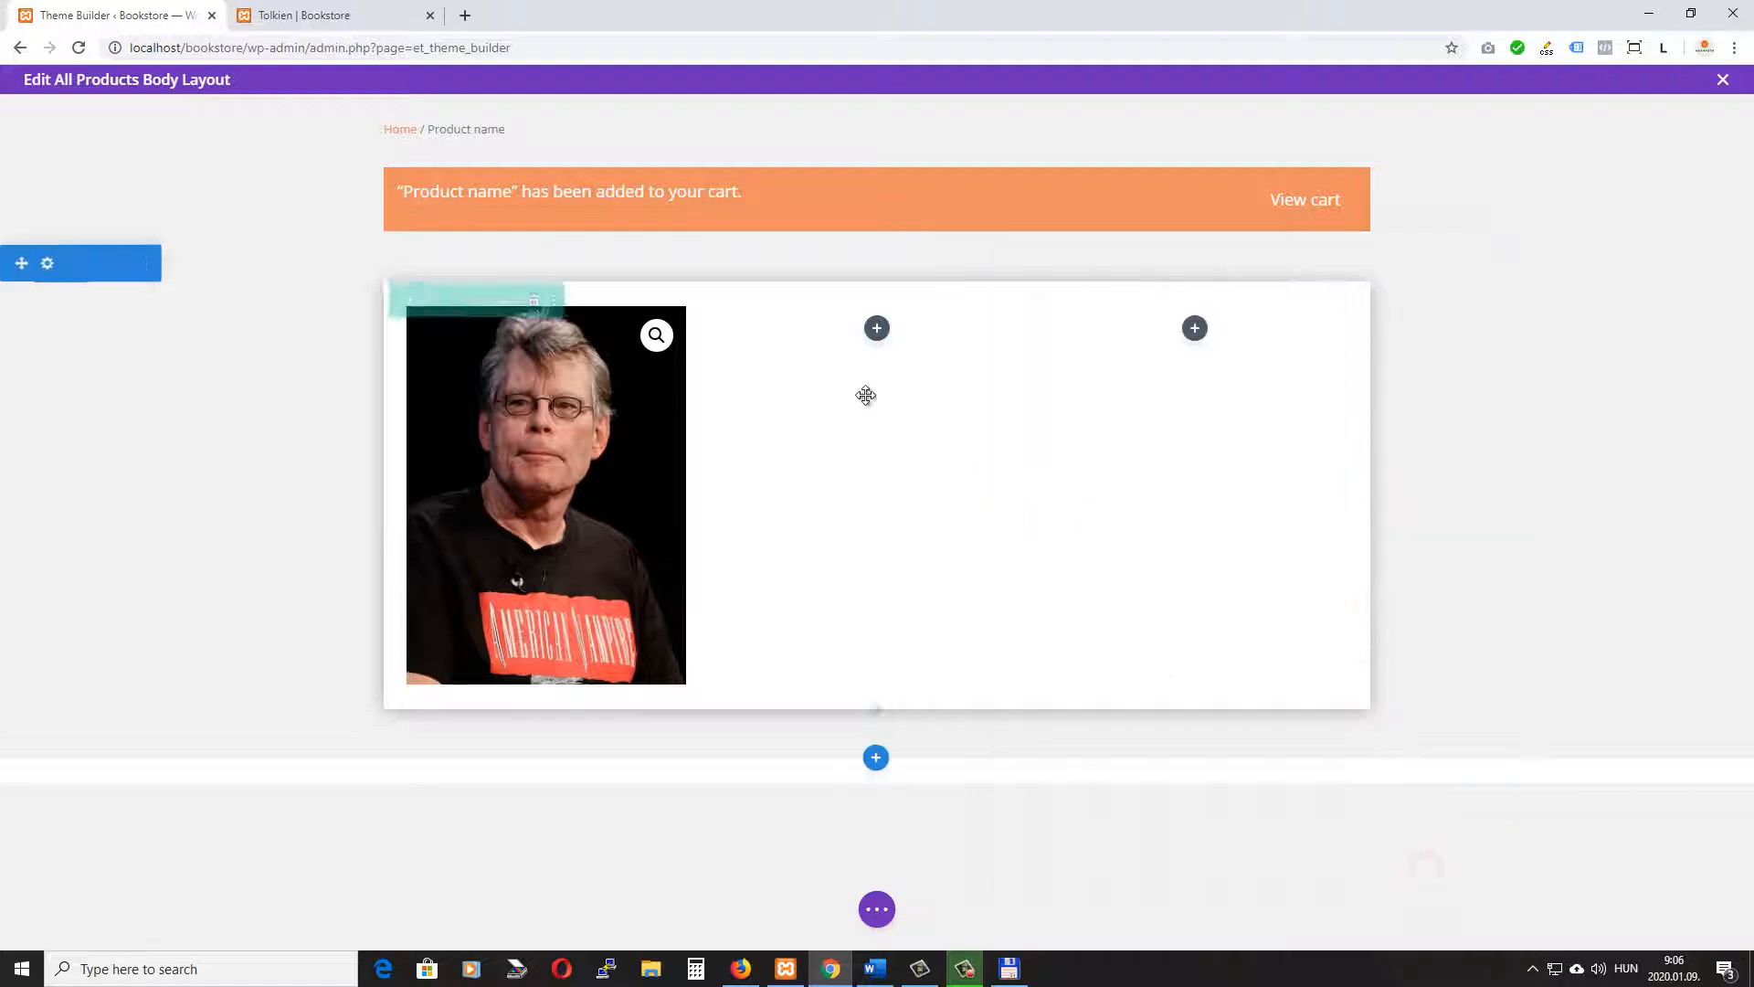
# Insert a Woo Title module into the middle column of the product row, keeping its default settings
pyautogui.click(876, 329)
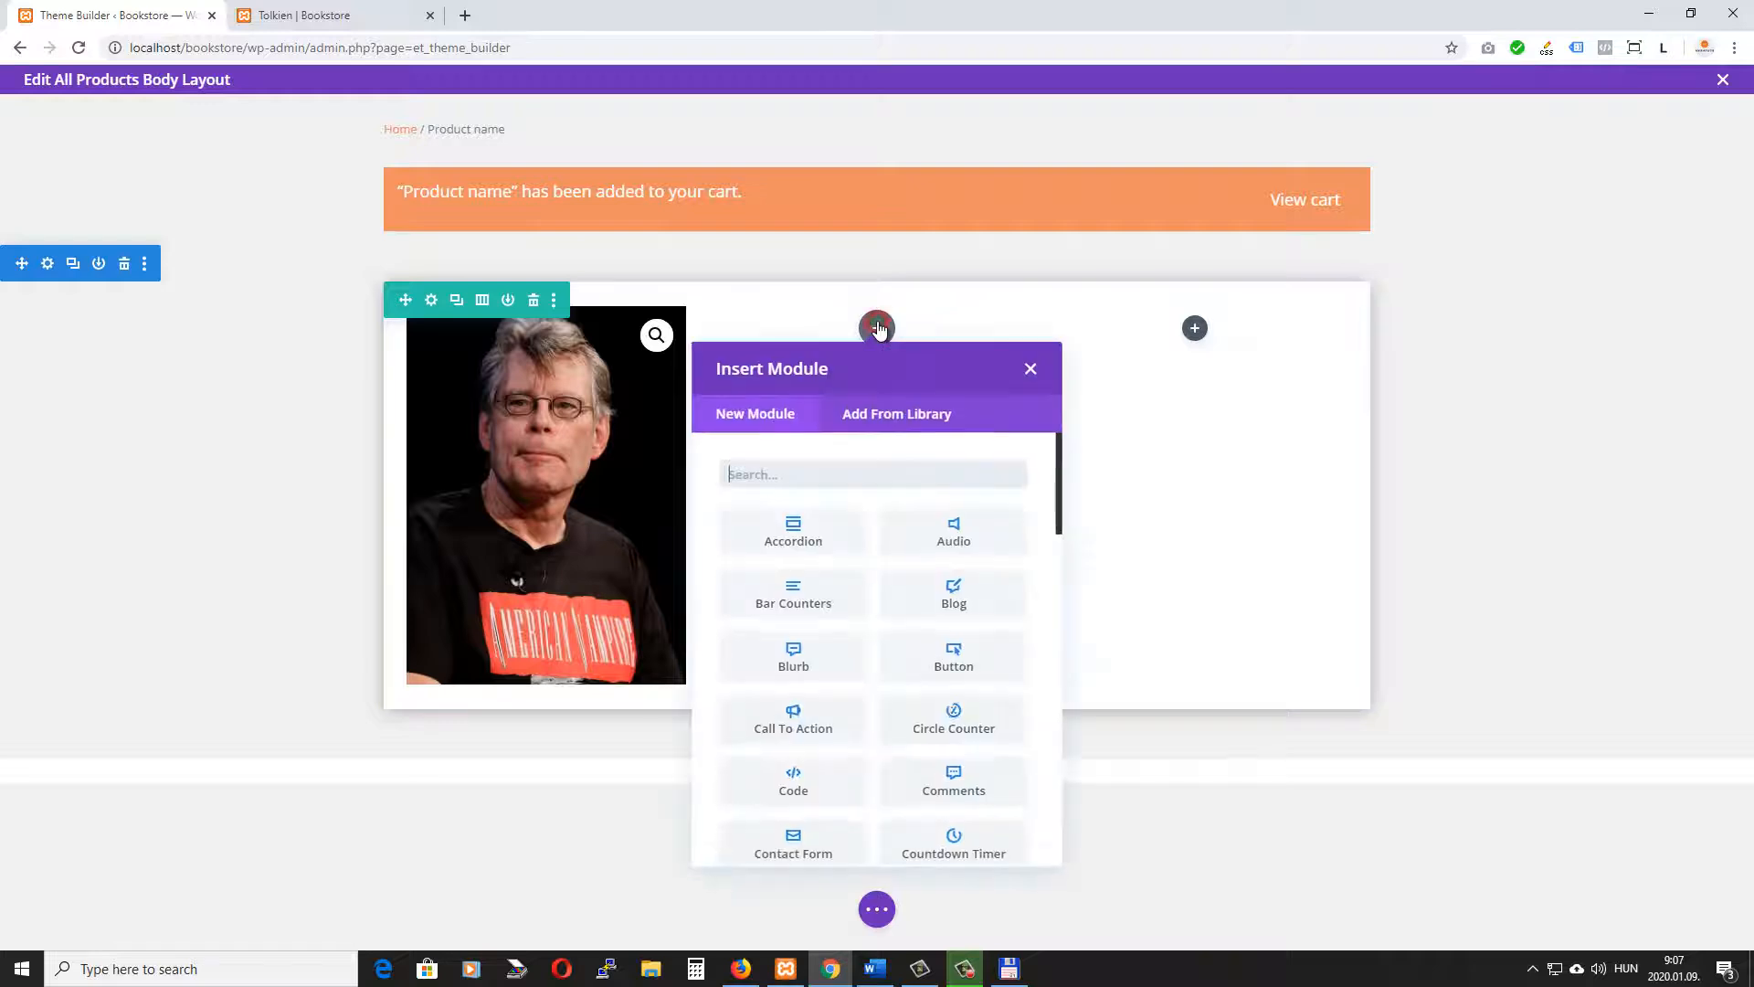
pyautogui.write('woo')
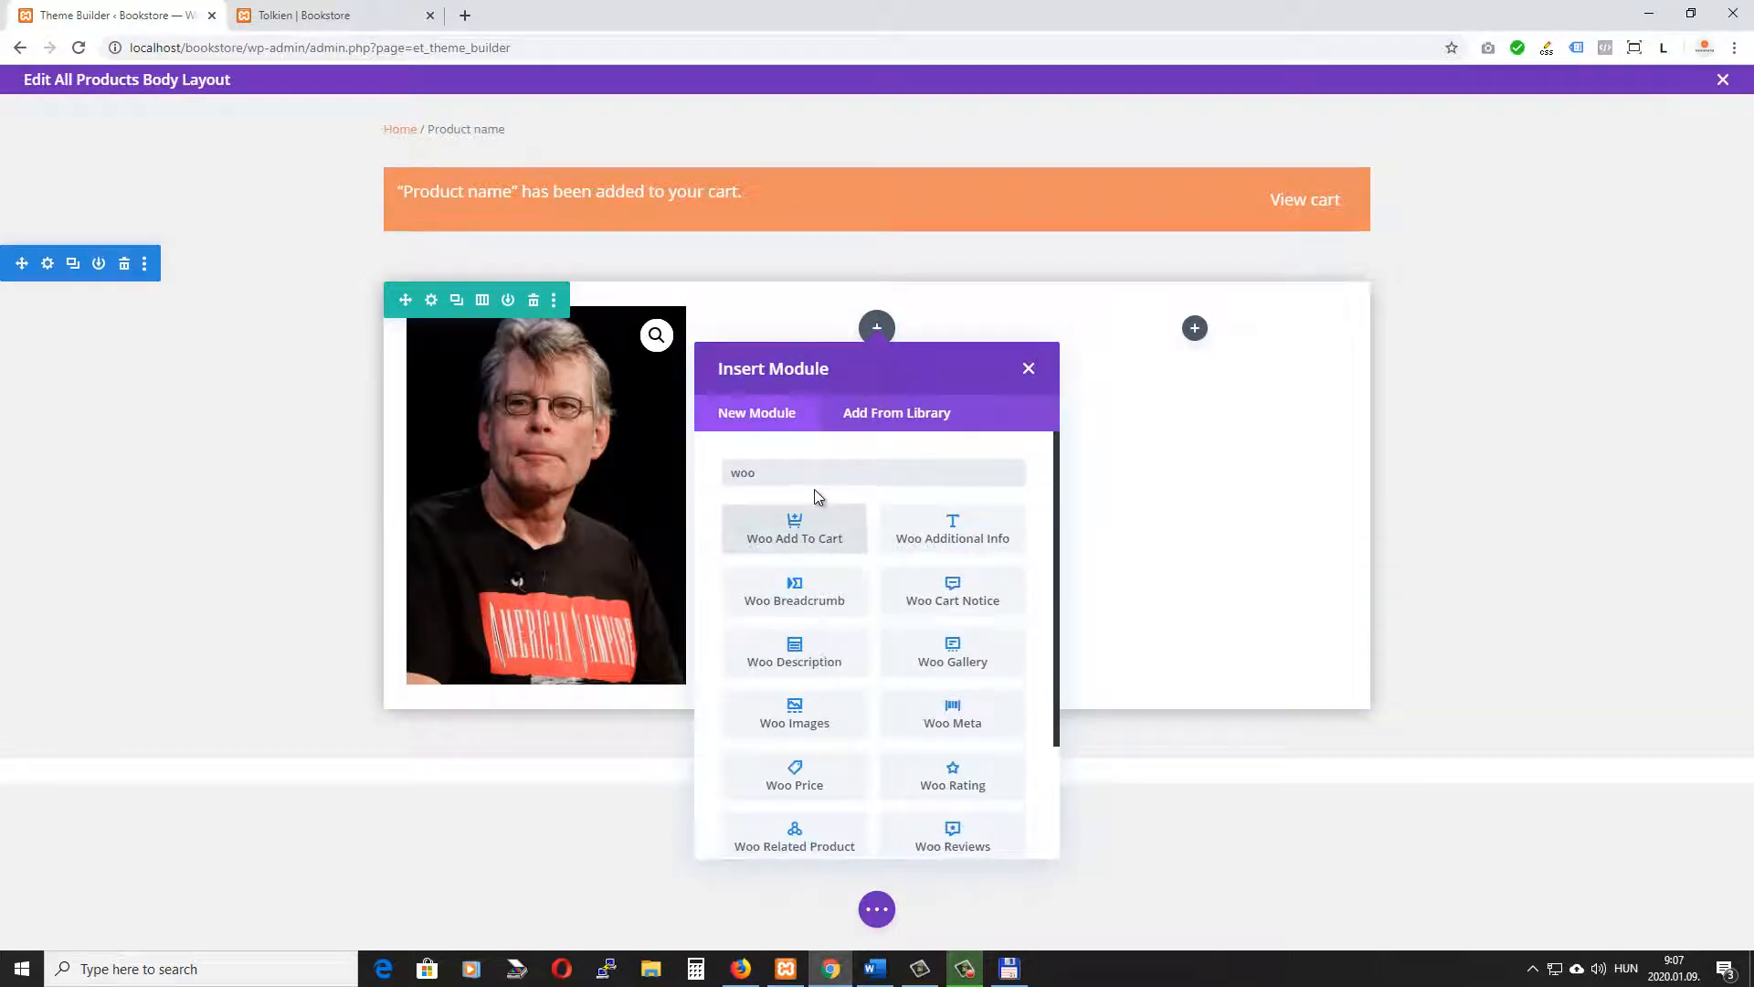
pyautogui.scroll(-2, 834, 681)
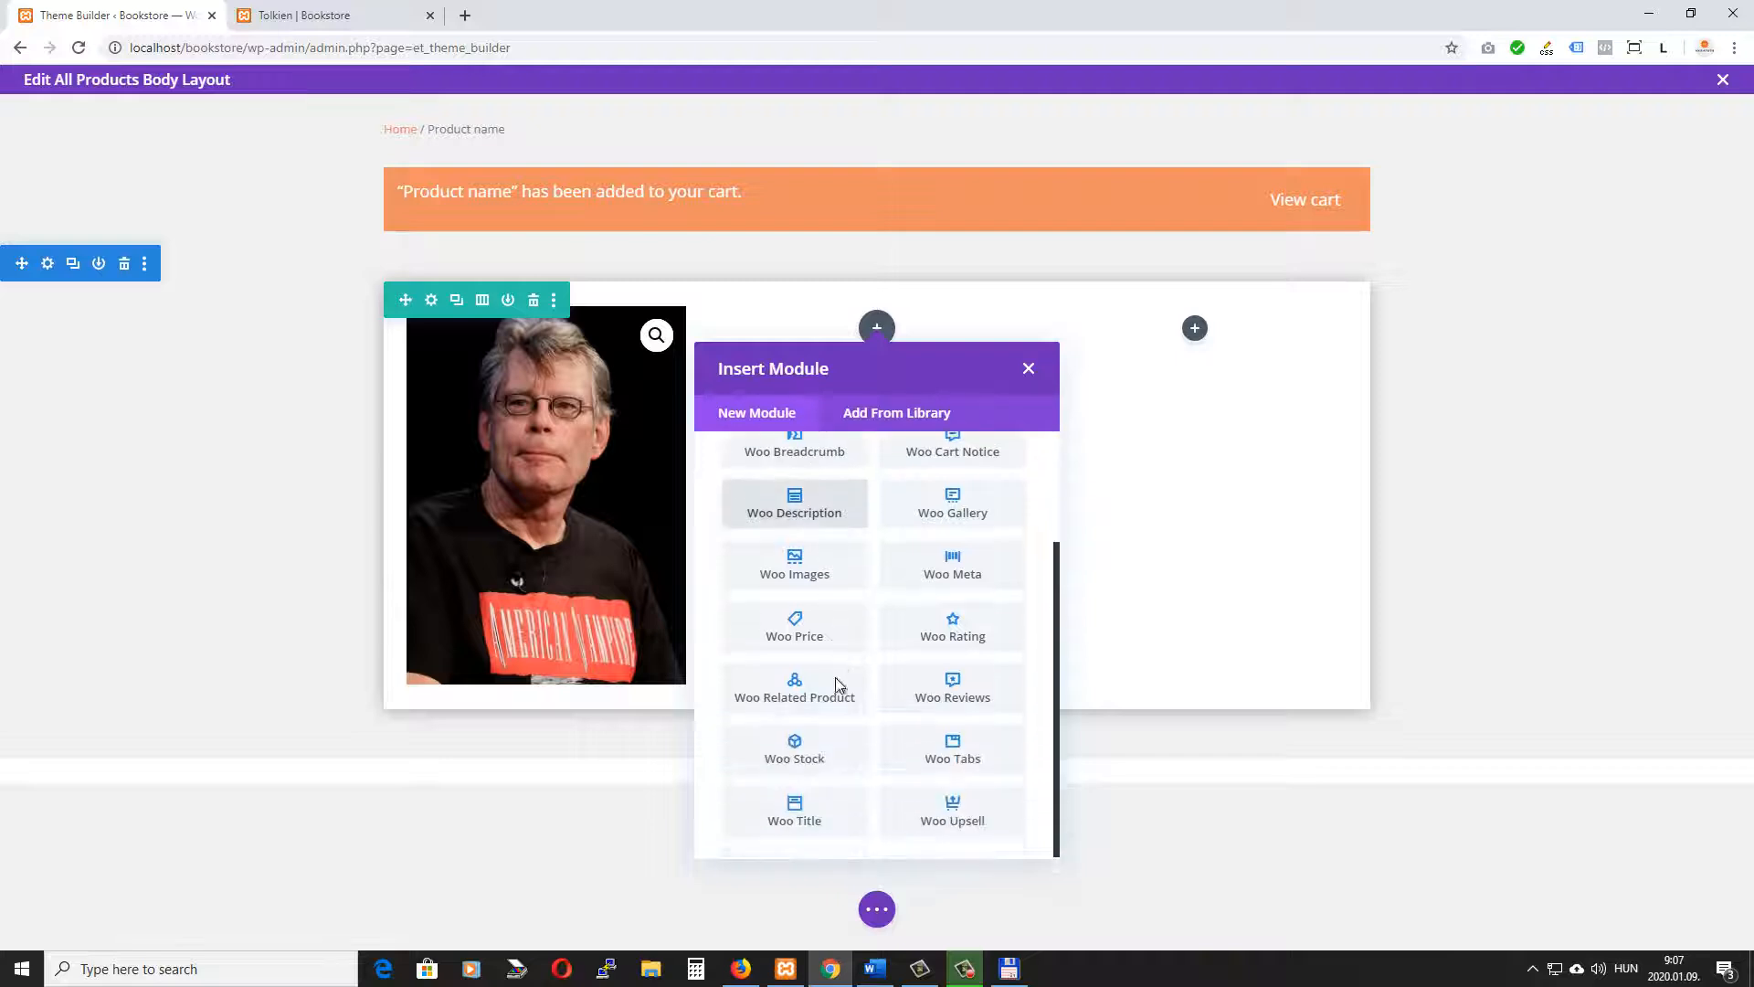
pyautogui.click(796, 812)
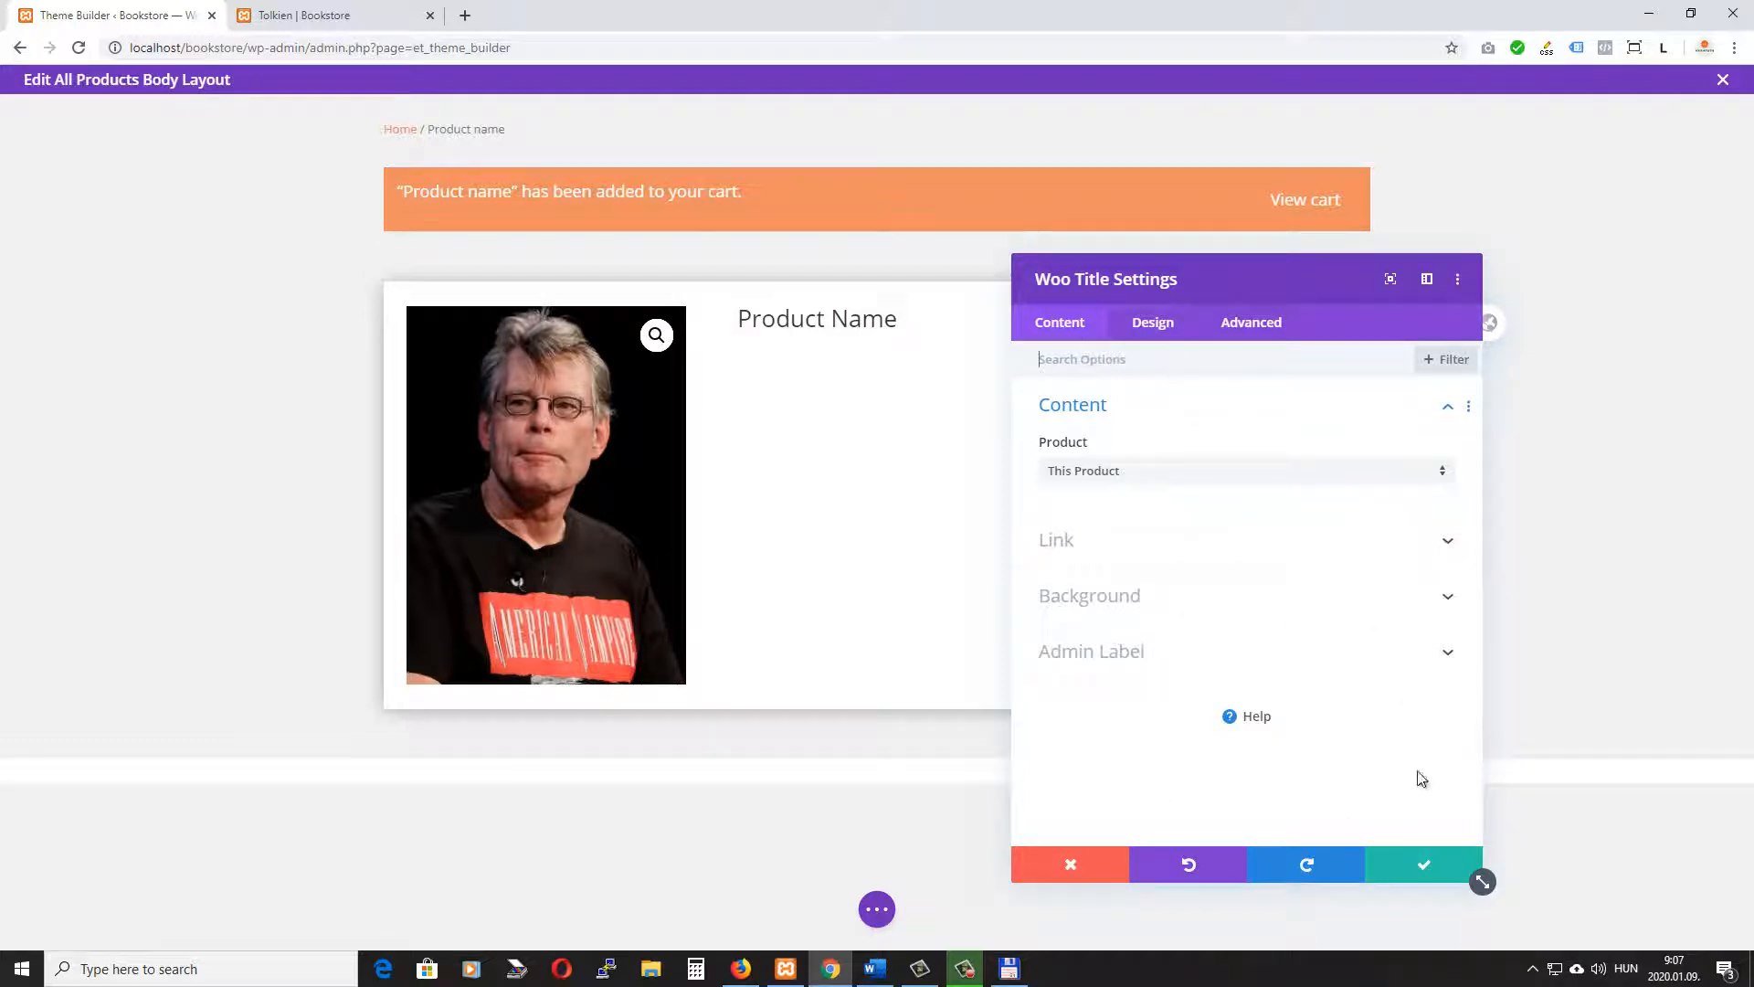
pyautogui.click(1425, 864)
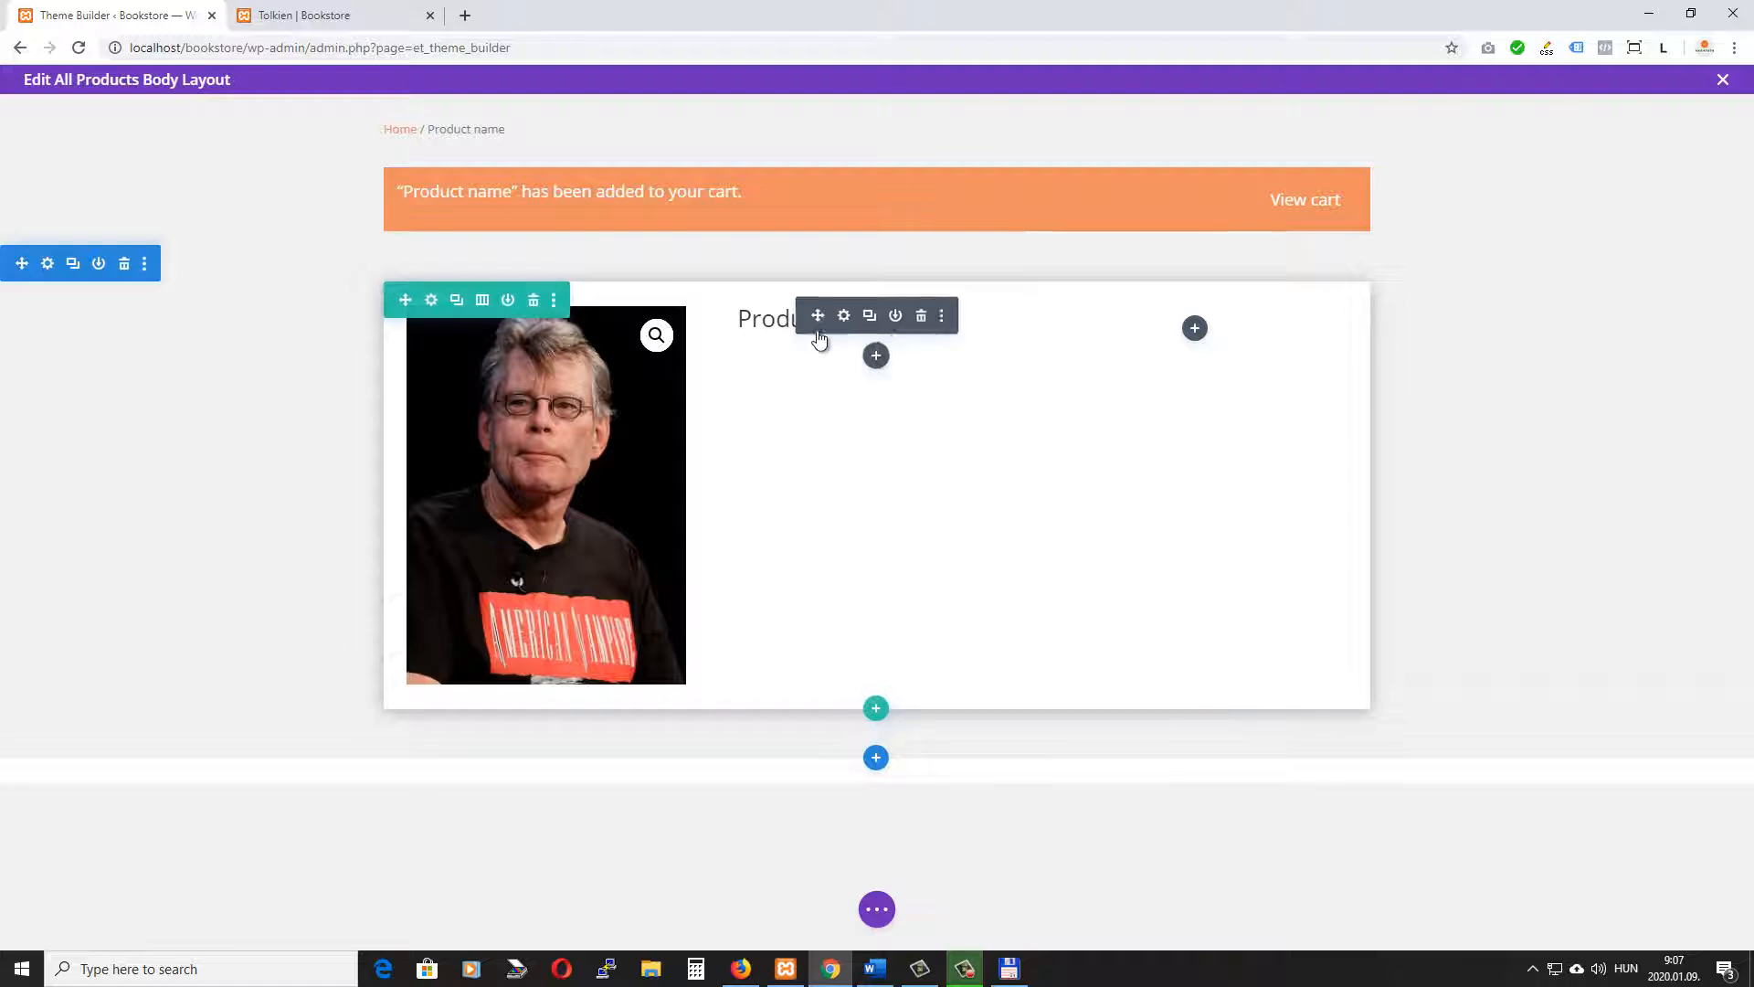
# Insert a Woo Rating module below the product title in the middle column, keeping its default settings
pyautogui.click(876, 355)
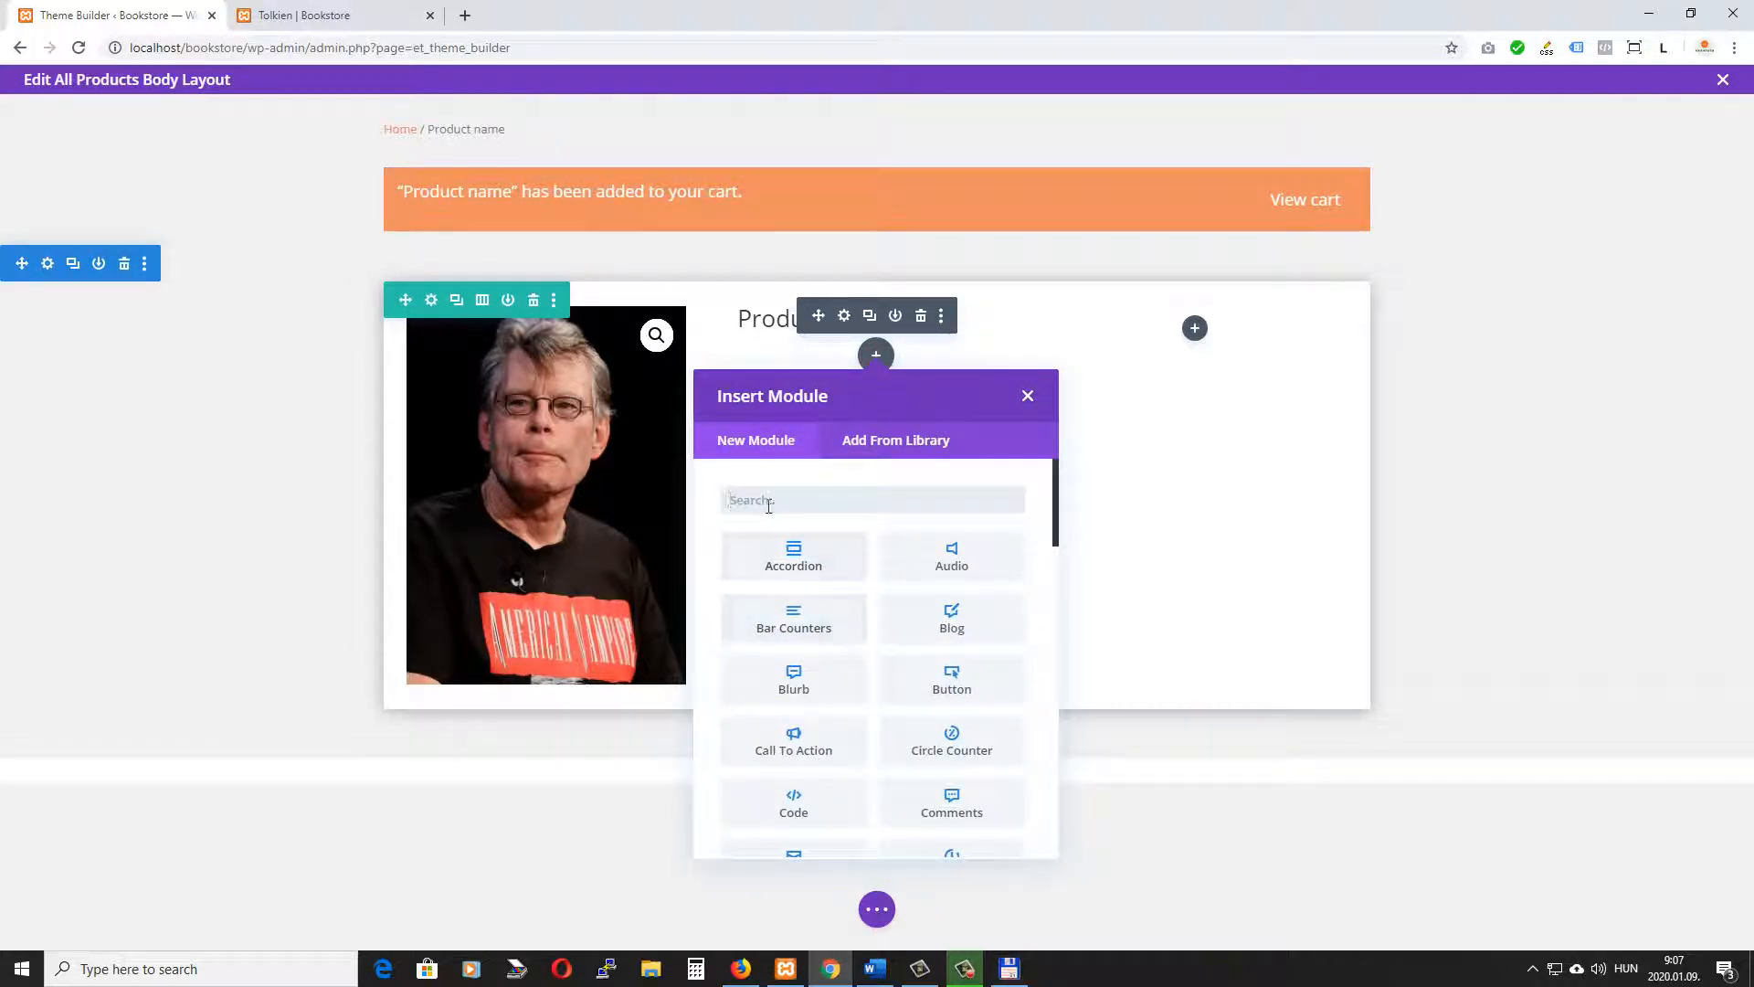
pyautogui.write('woo')
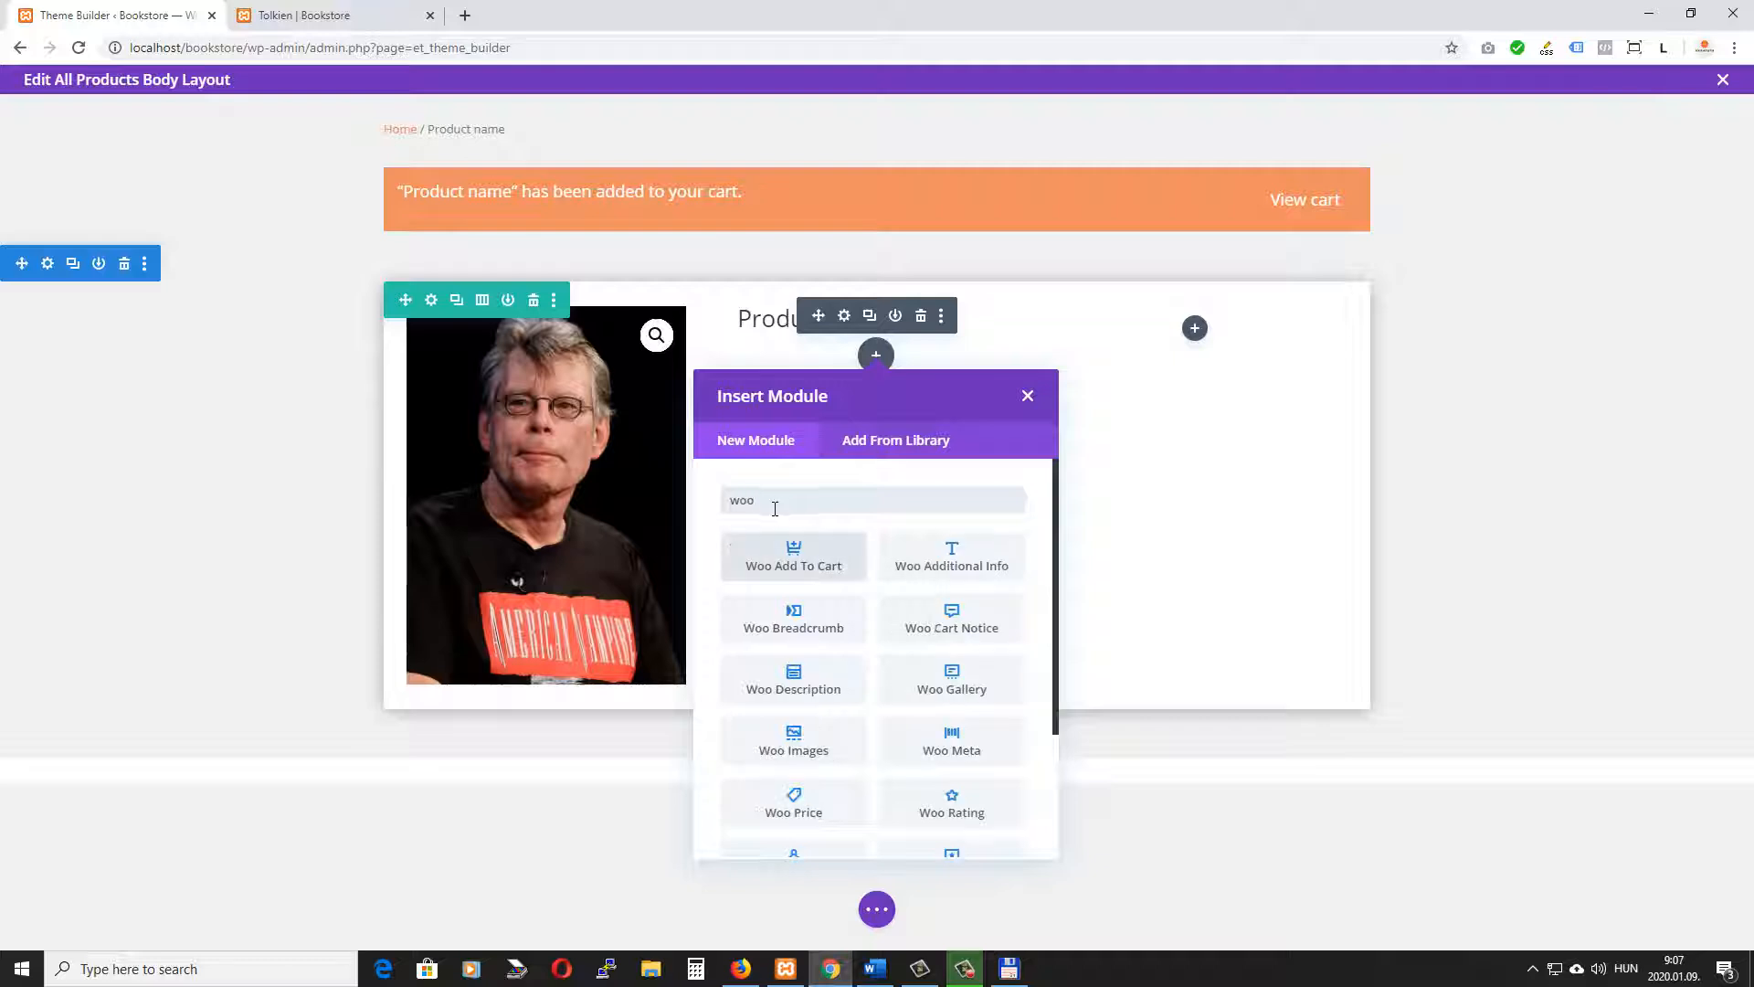
pyautogui.scroll(-1, 924, 692)
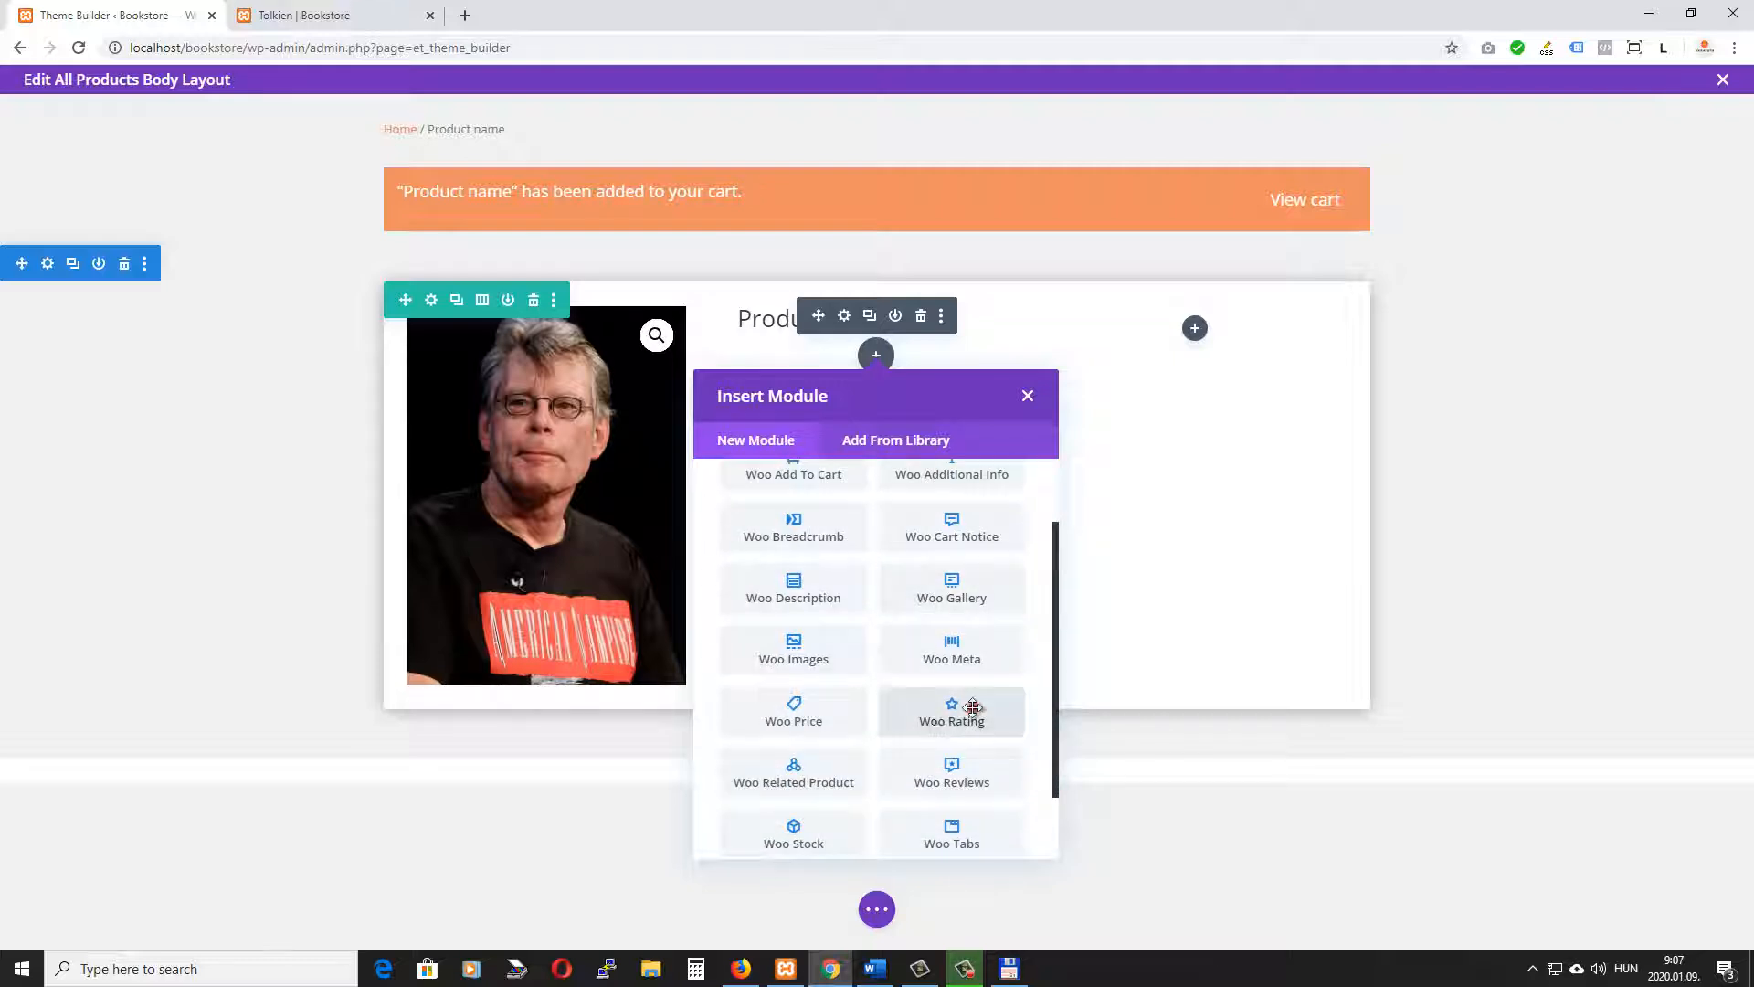
pyautogui.click(973, 708)
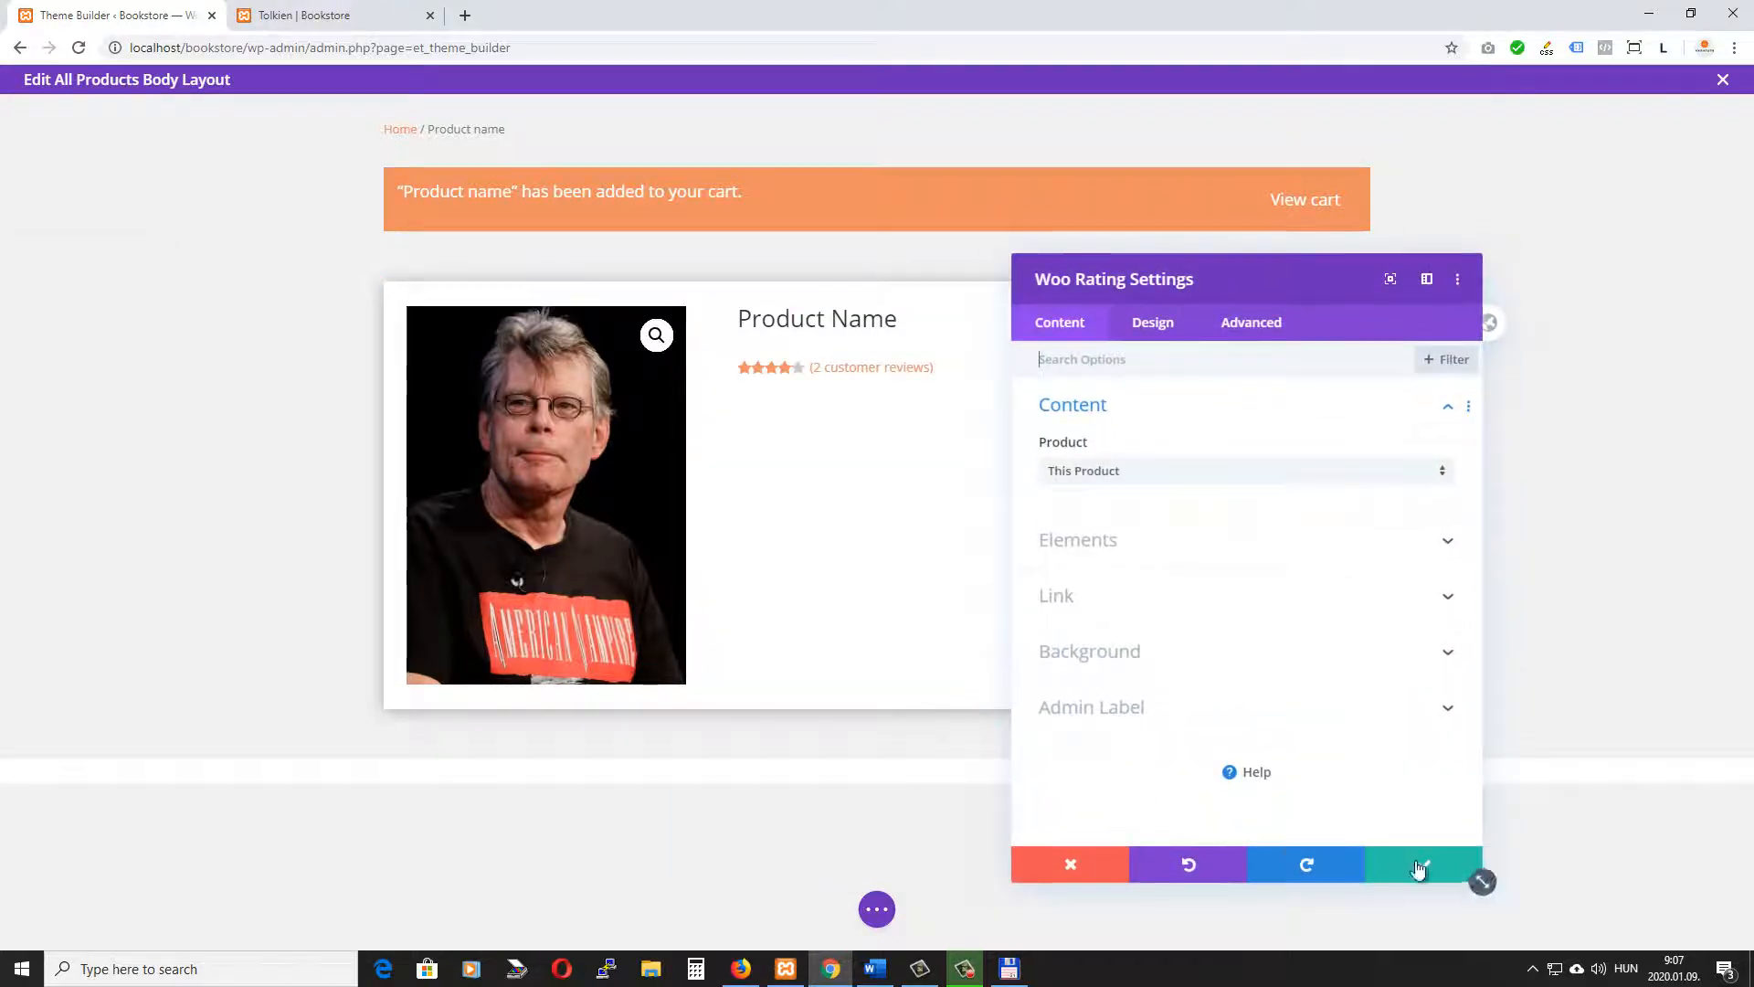
pyautogui.click(1437, 868)
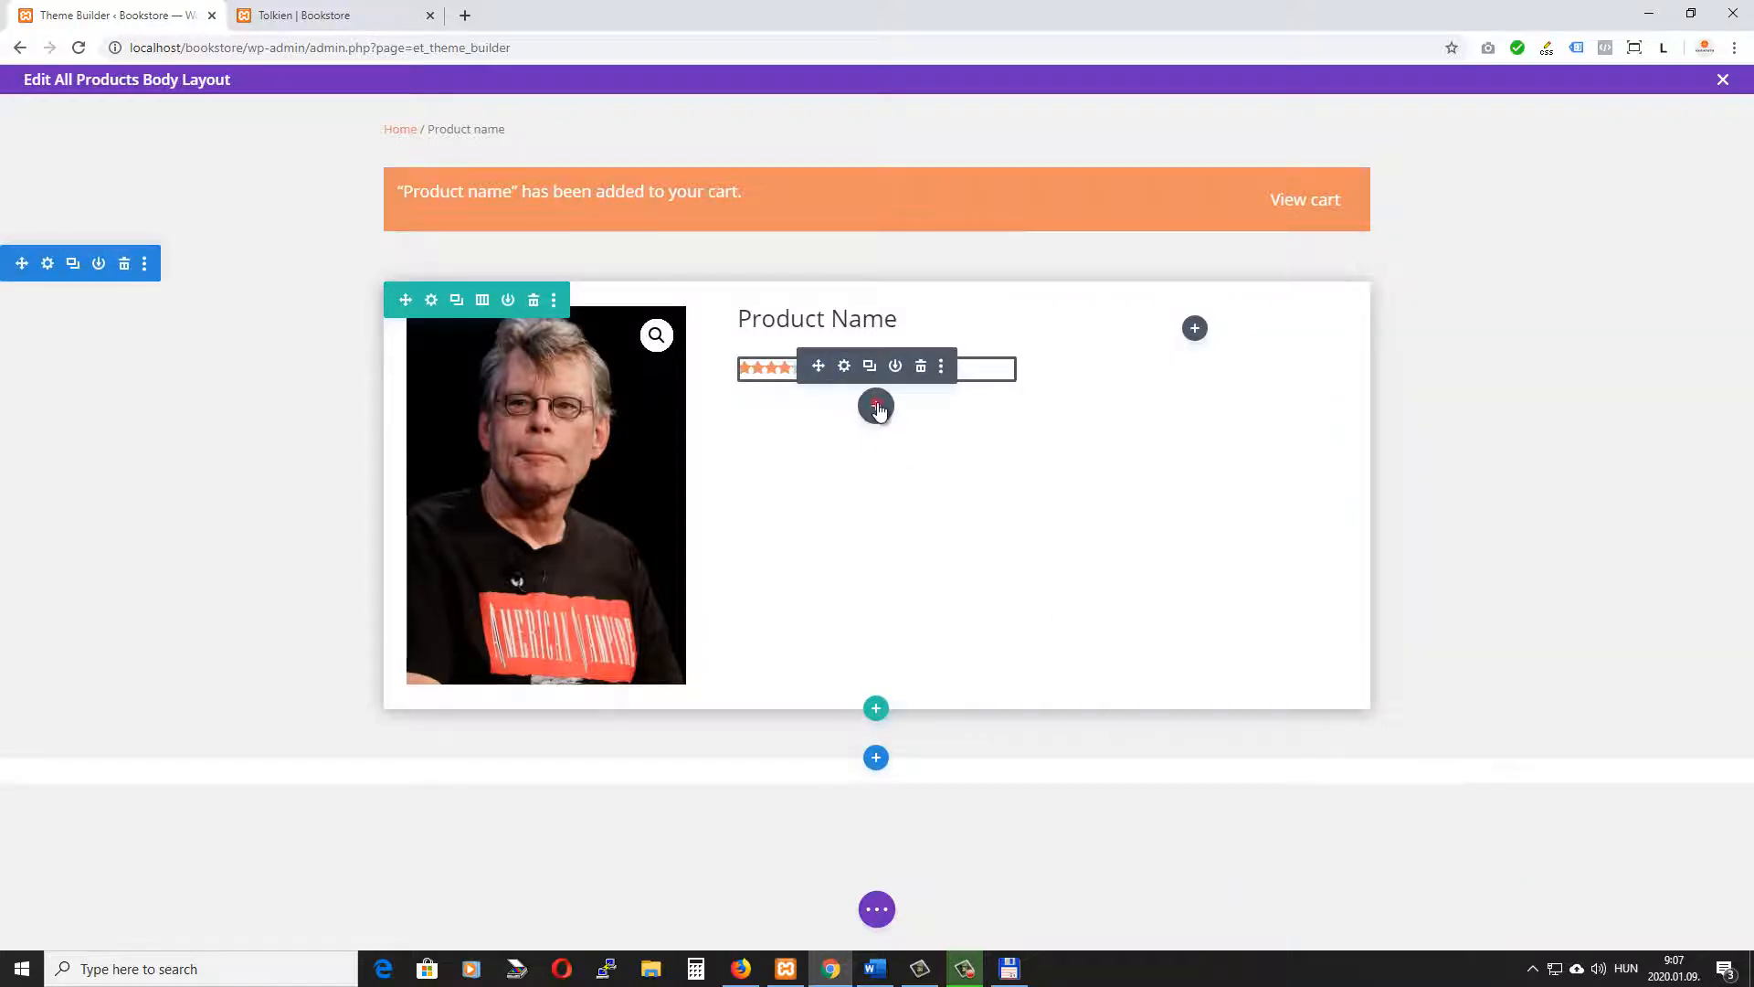
# Insert a Woo Description module below the rating, keeping Short Description as the description type
pyautogui.click(876, 406)
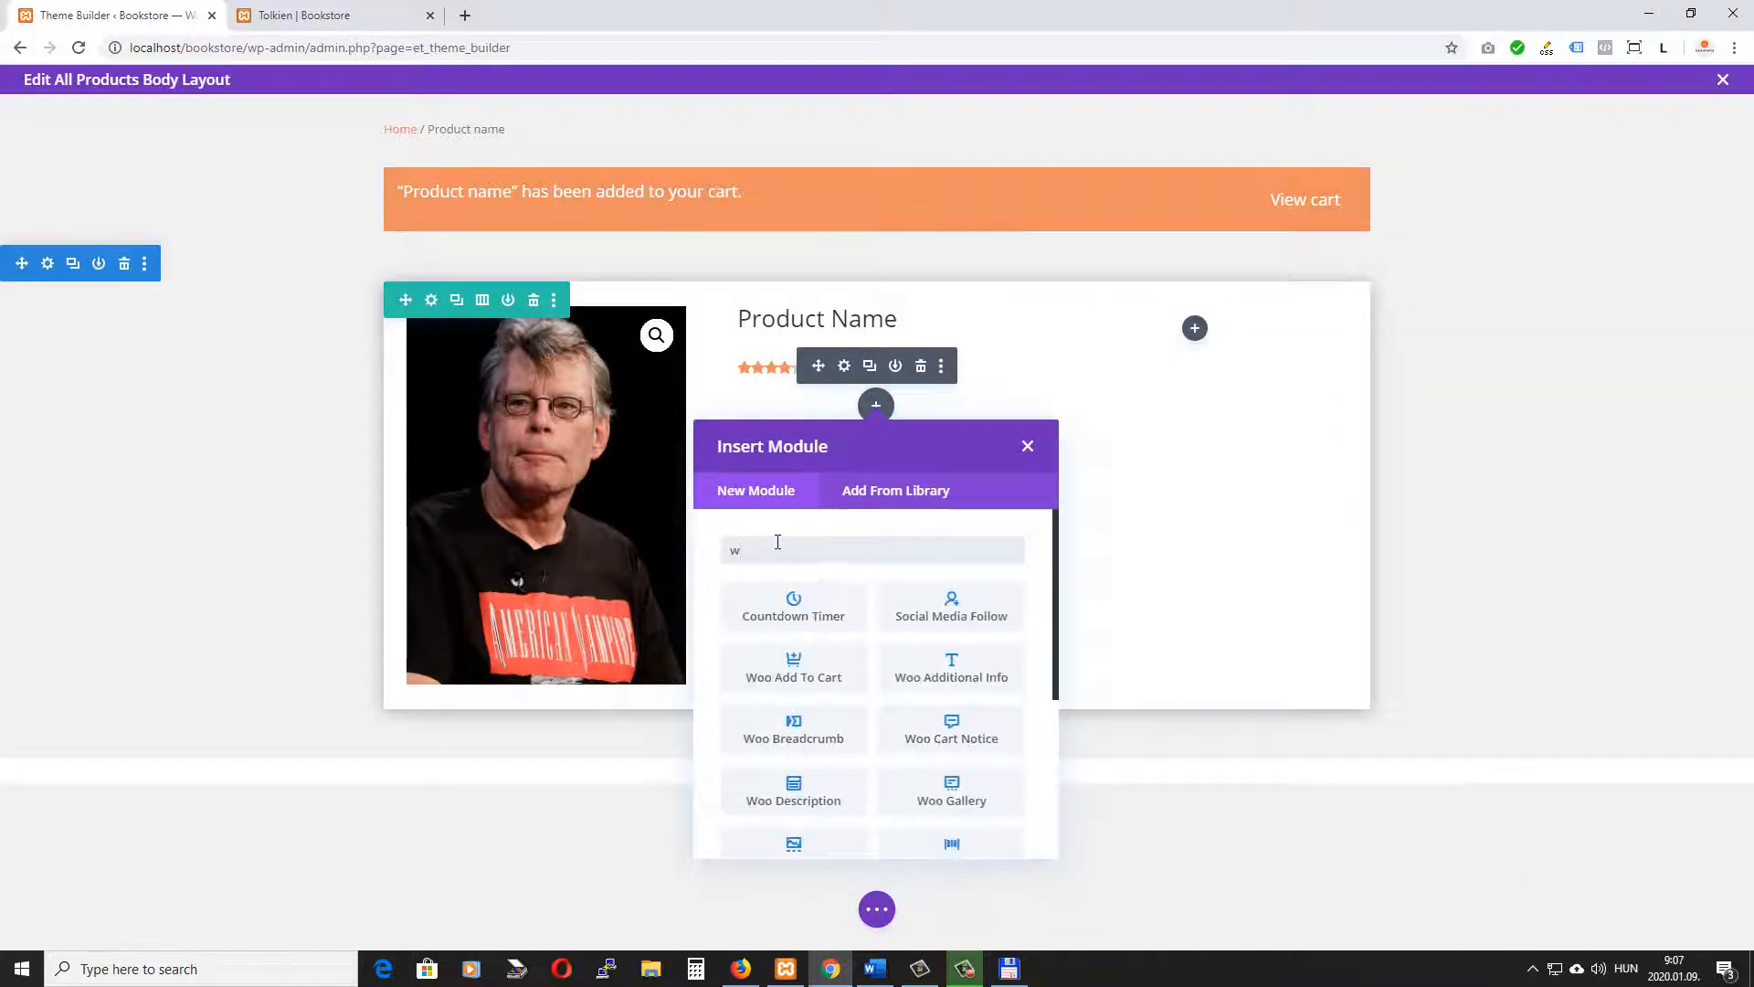
pyautogui.write('woo')
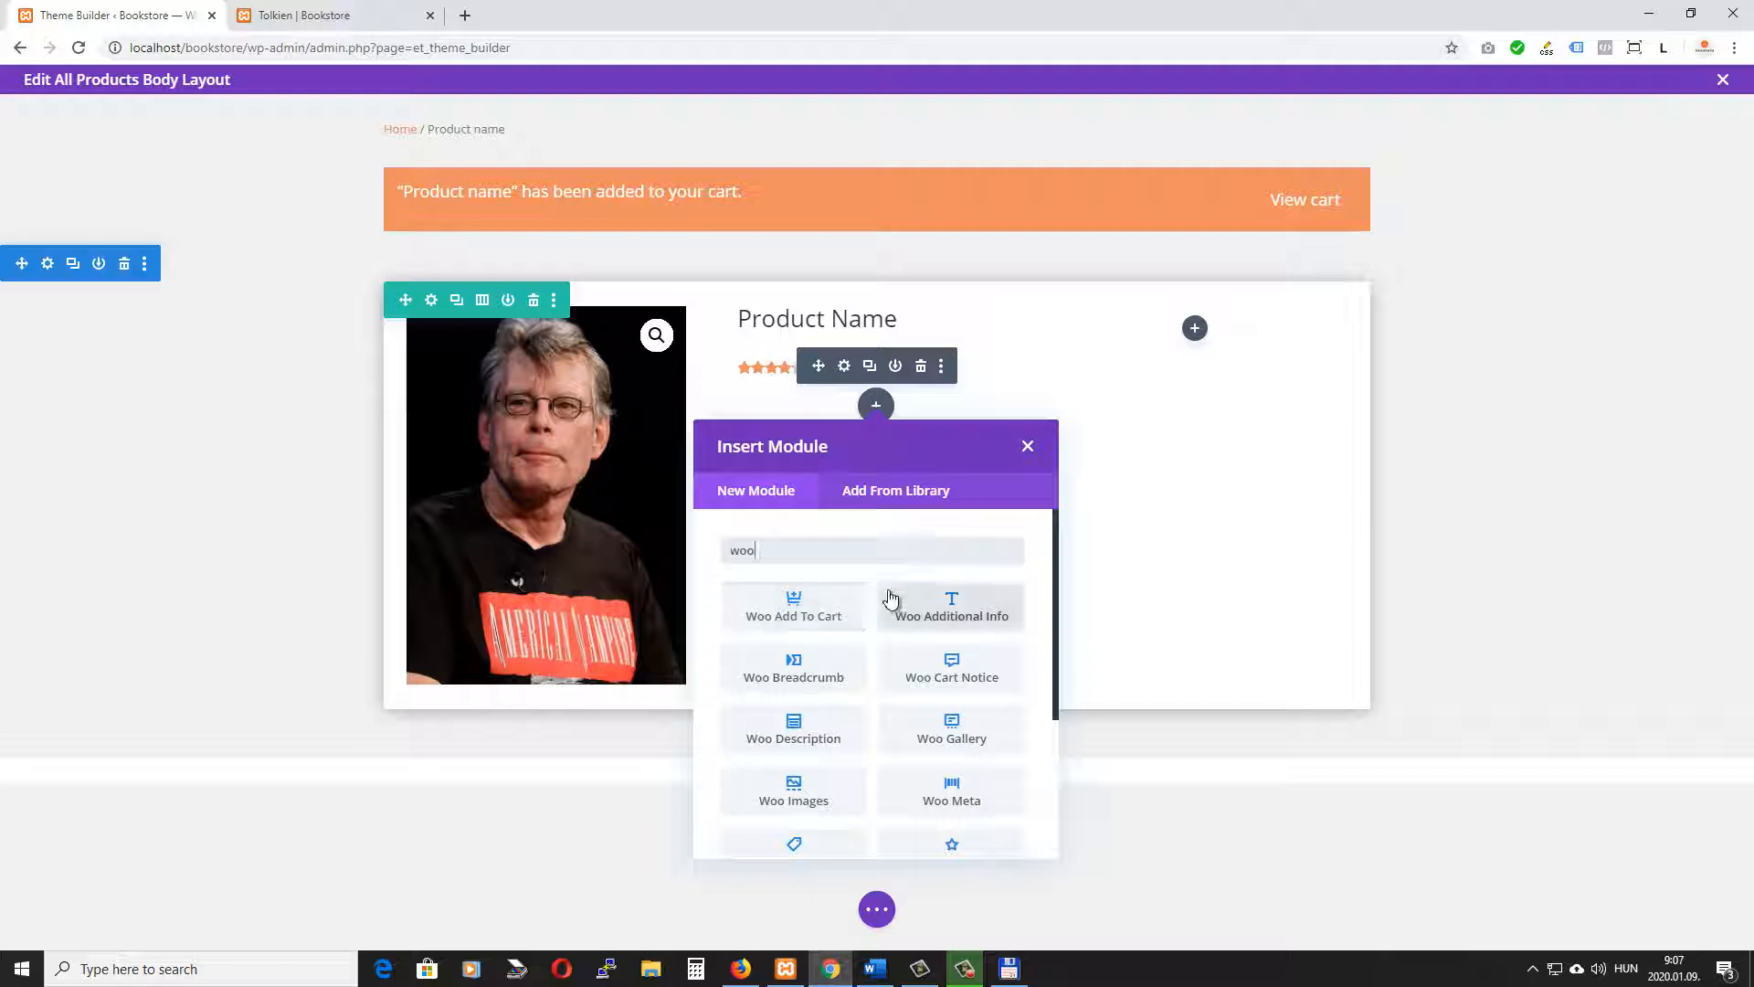
pyautogui.click(794, 729)
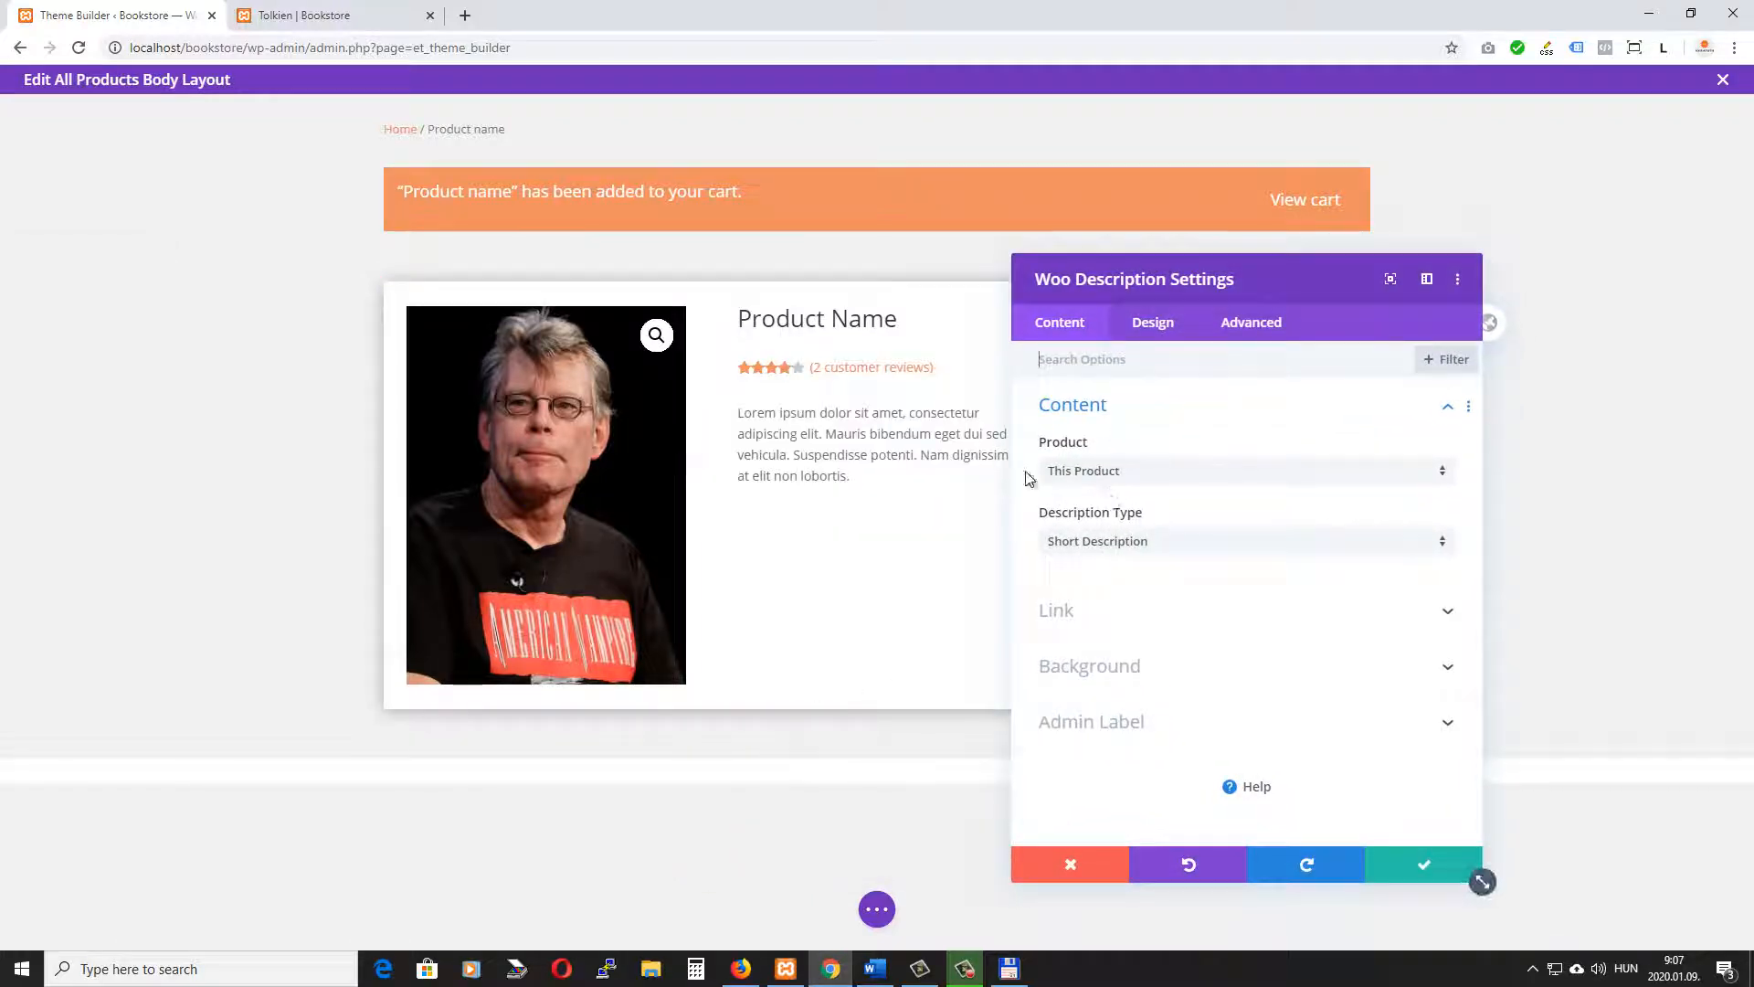
pyautogui.click(1137, 543)
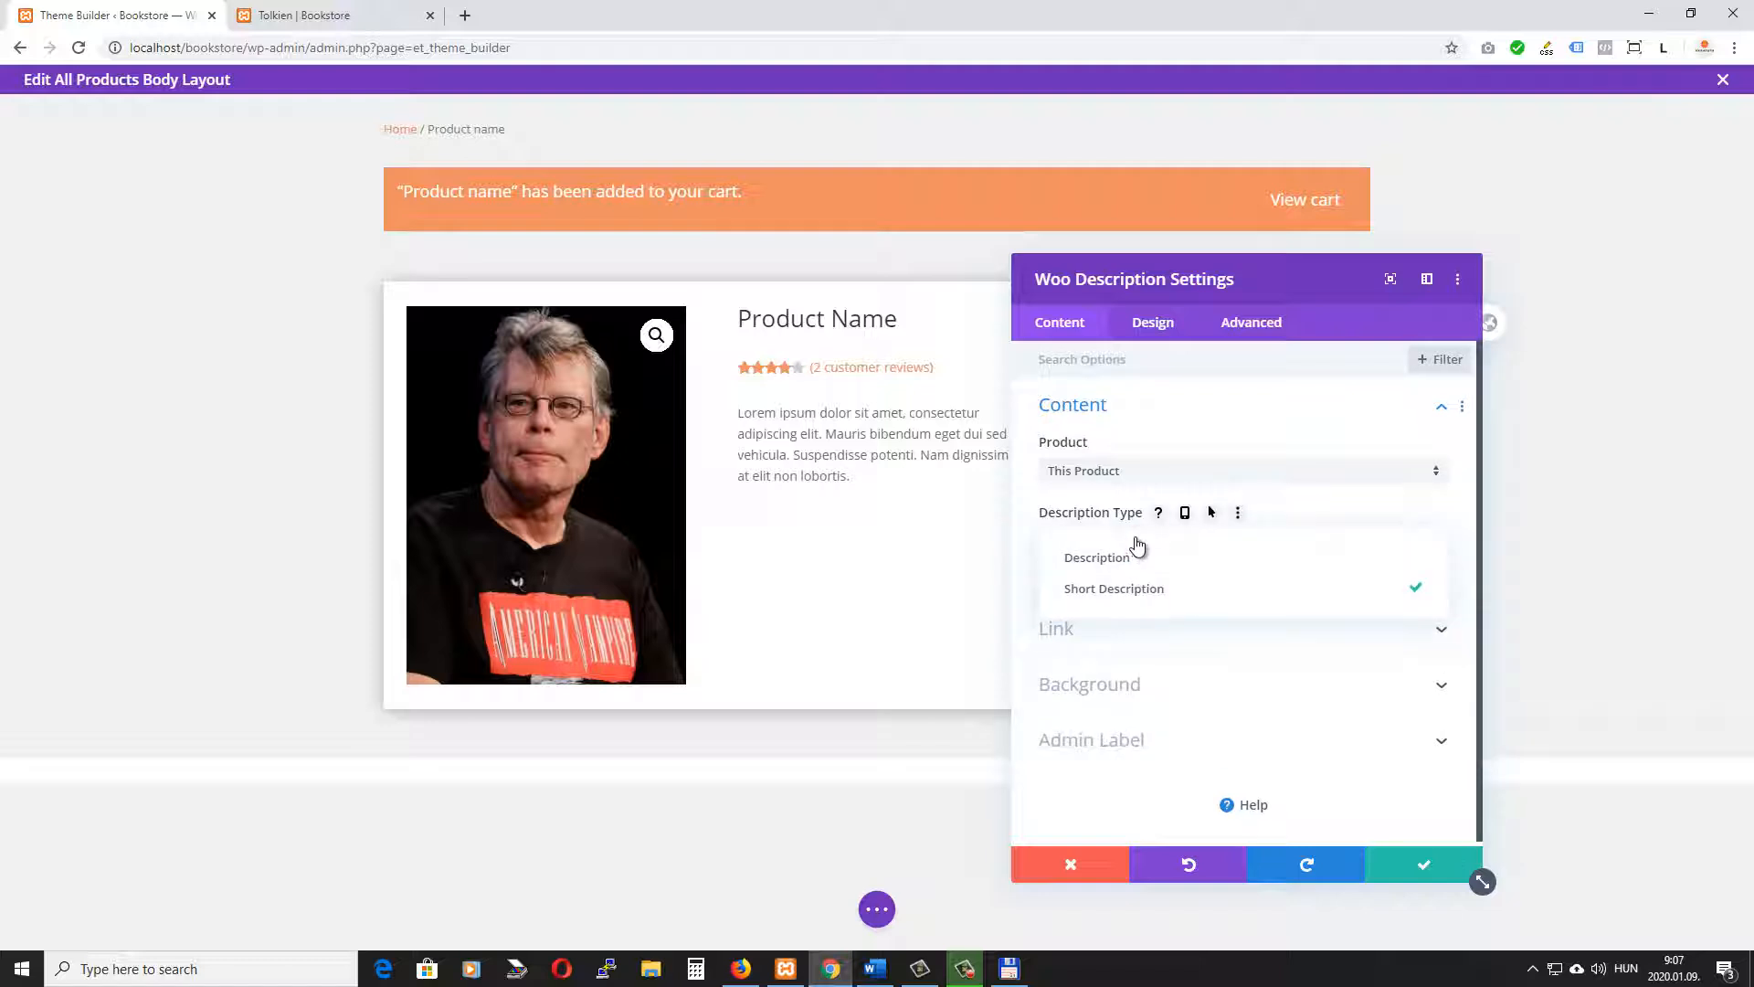
pyautogui.click(1021, 516)
pyautogui.click(1020, 516)
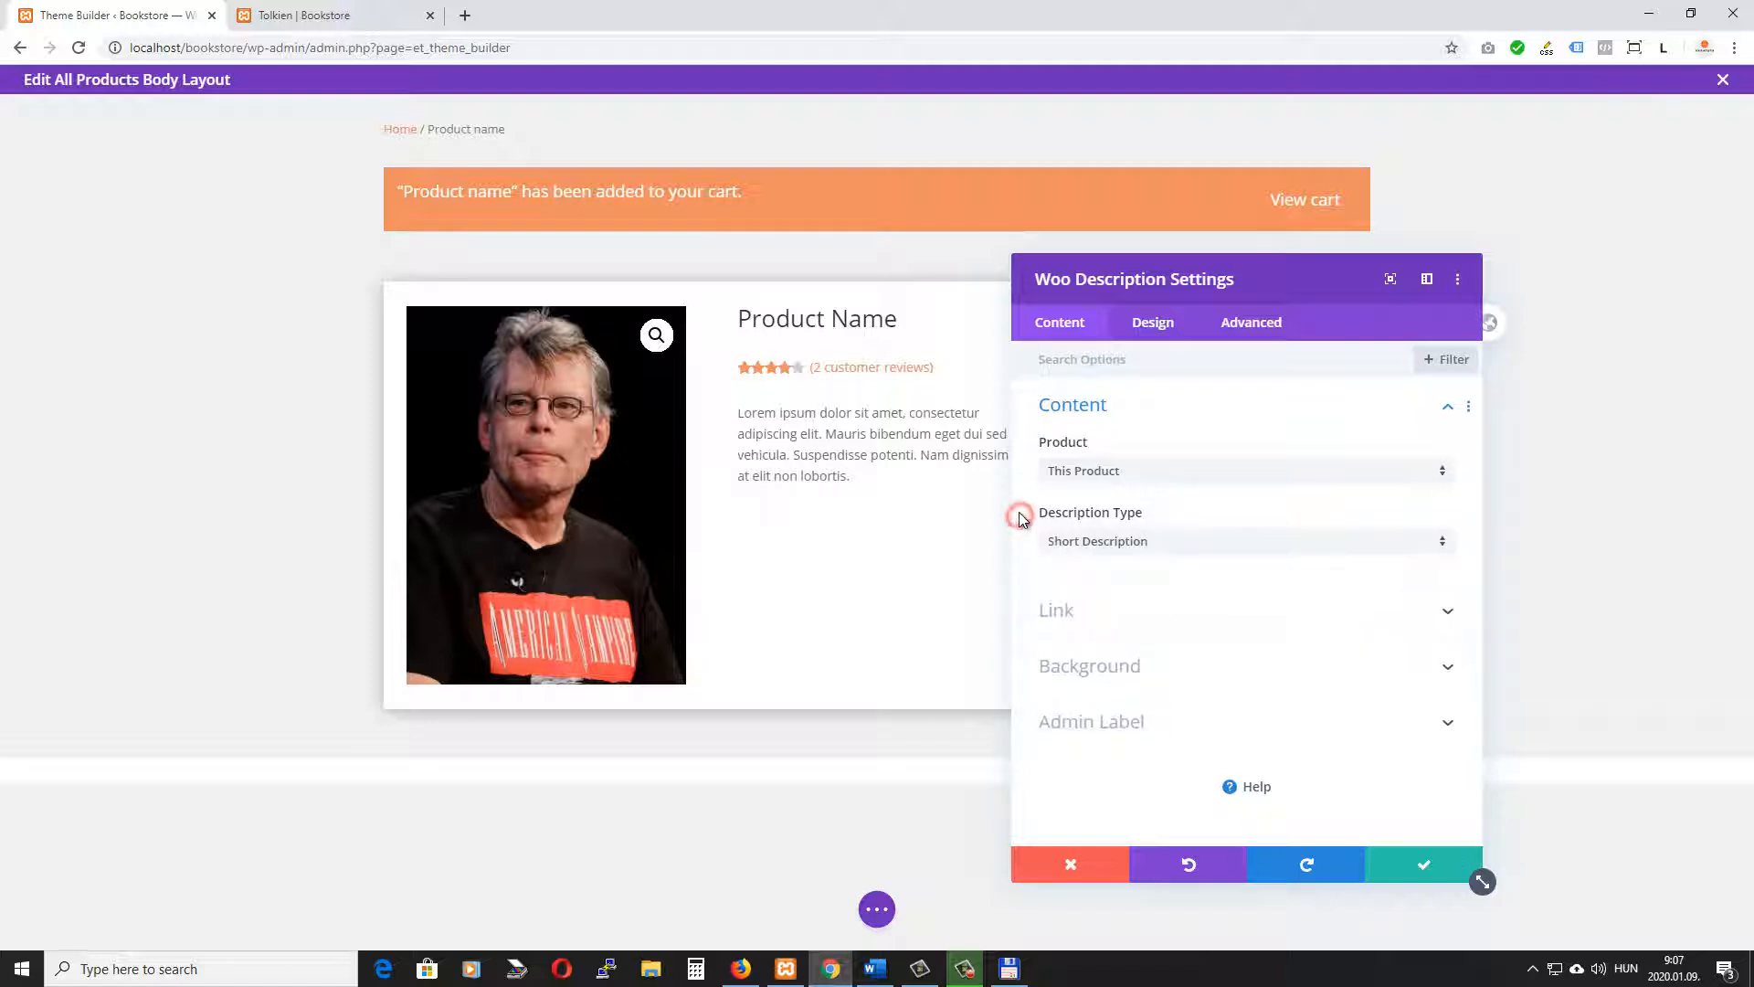
# Set the Woo Title module's title font weight to Bold and save the module settings
pyautogui.click(842, 315)
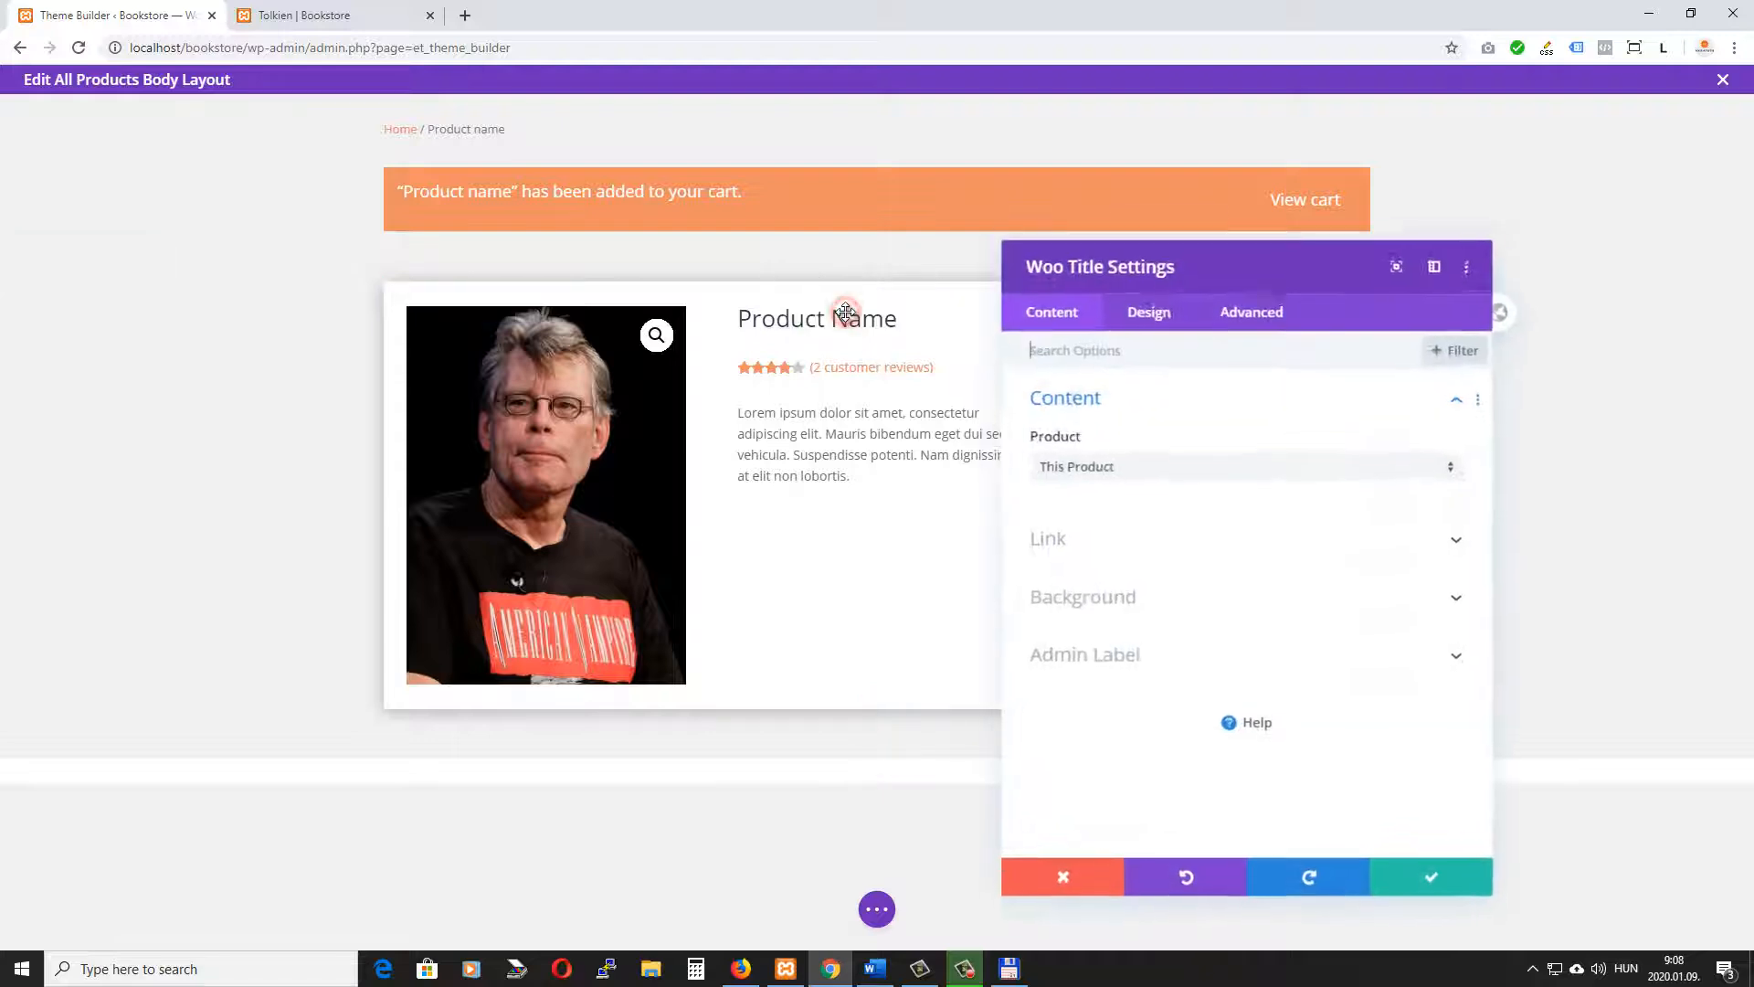
pyautogui.click(1153, 324)
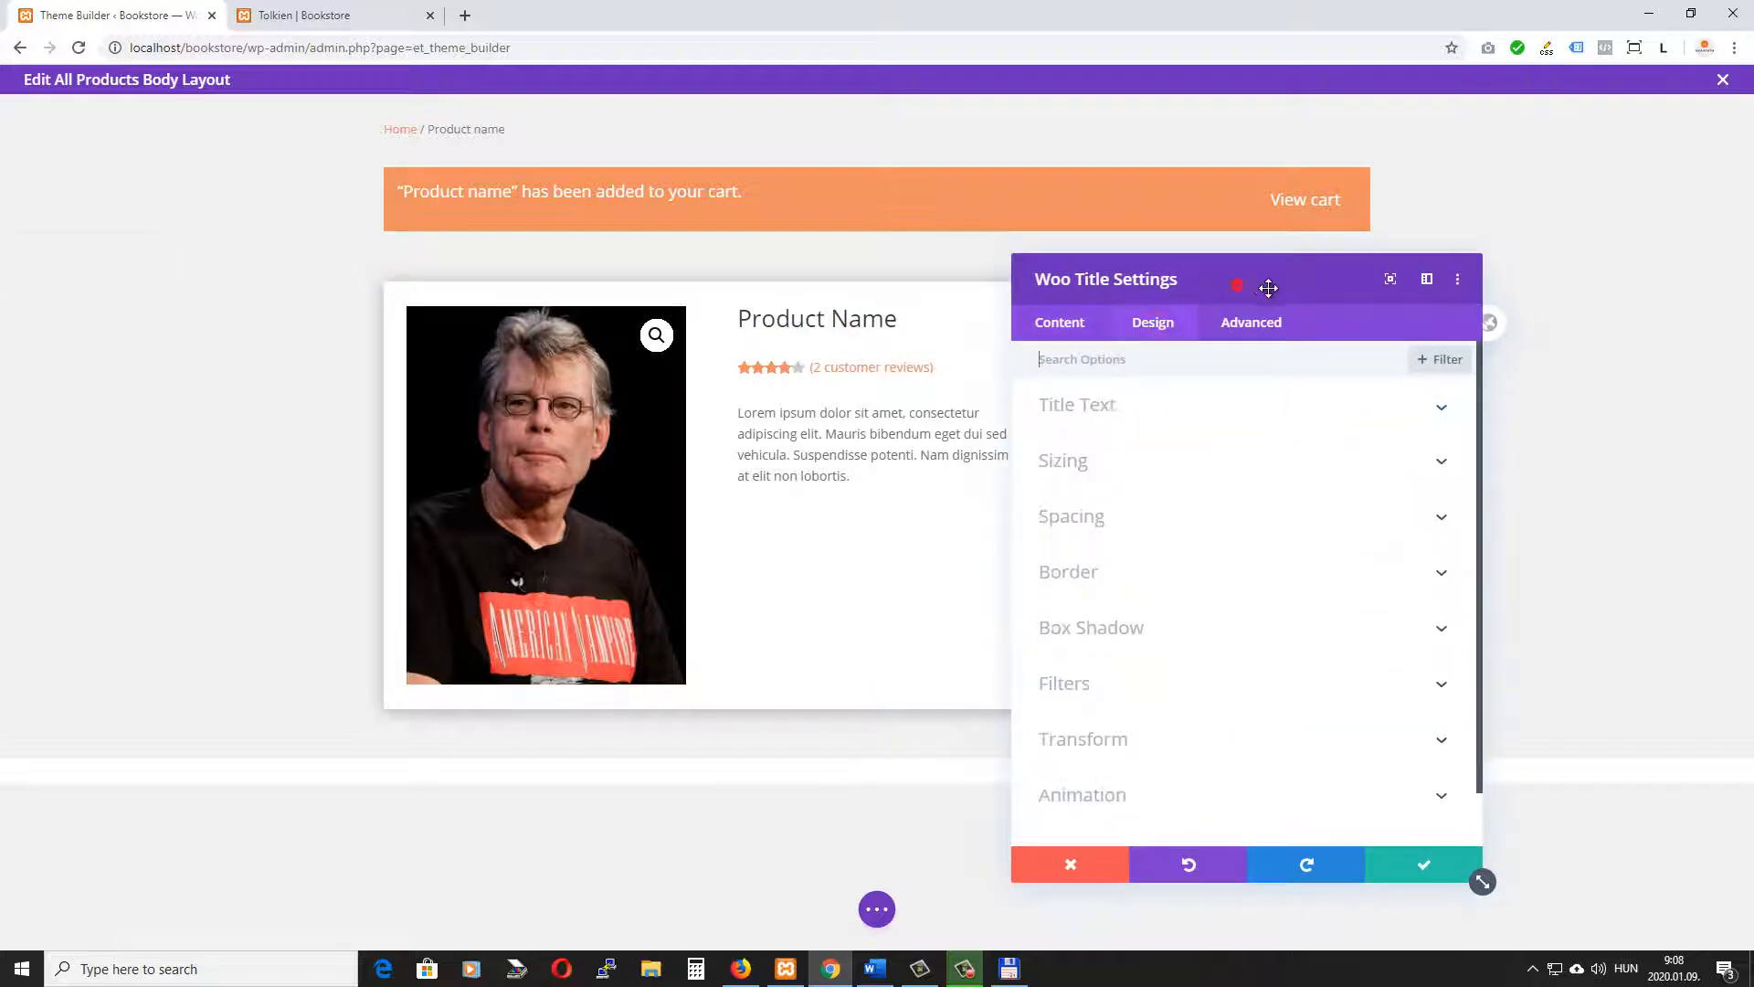
pyautogui.moveTo(1269, 288); pyautogui.dragTo(1451, 190)
pyautogui.click(1296, 314)
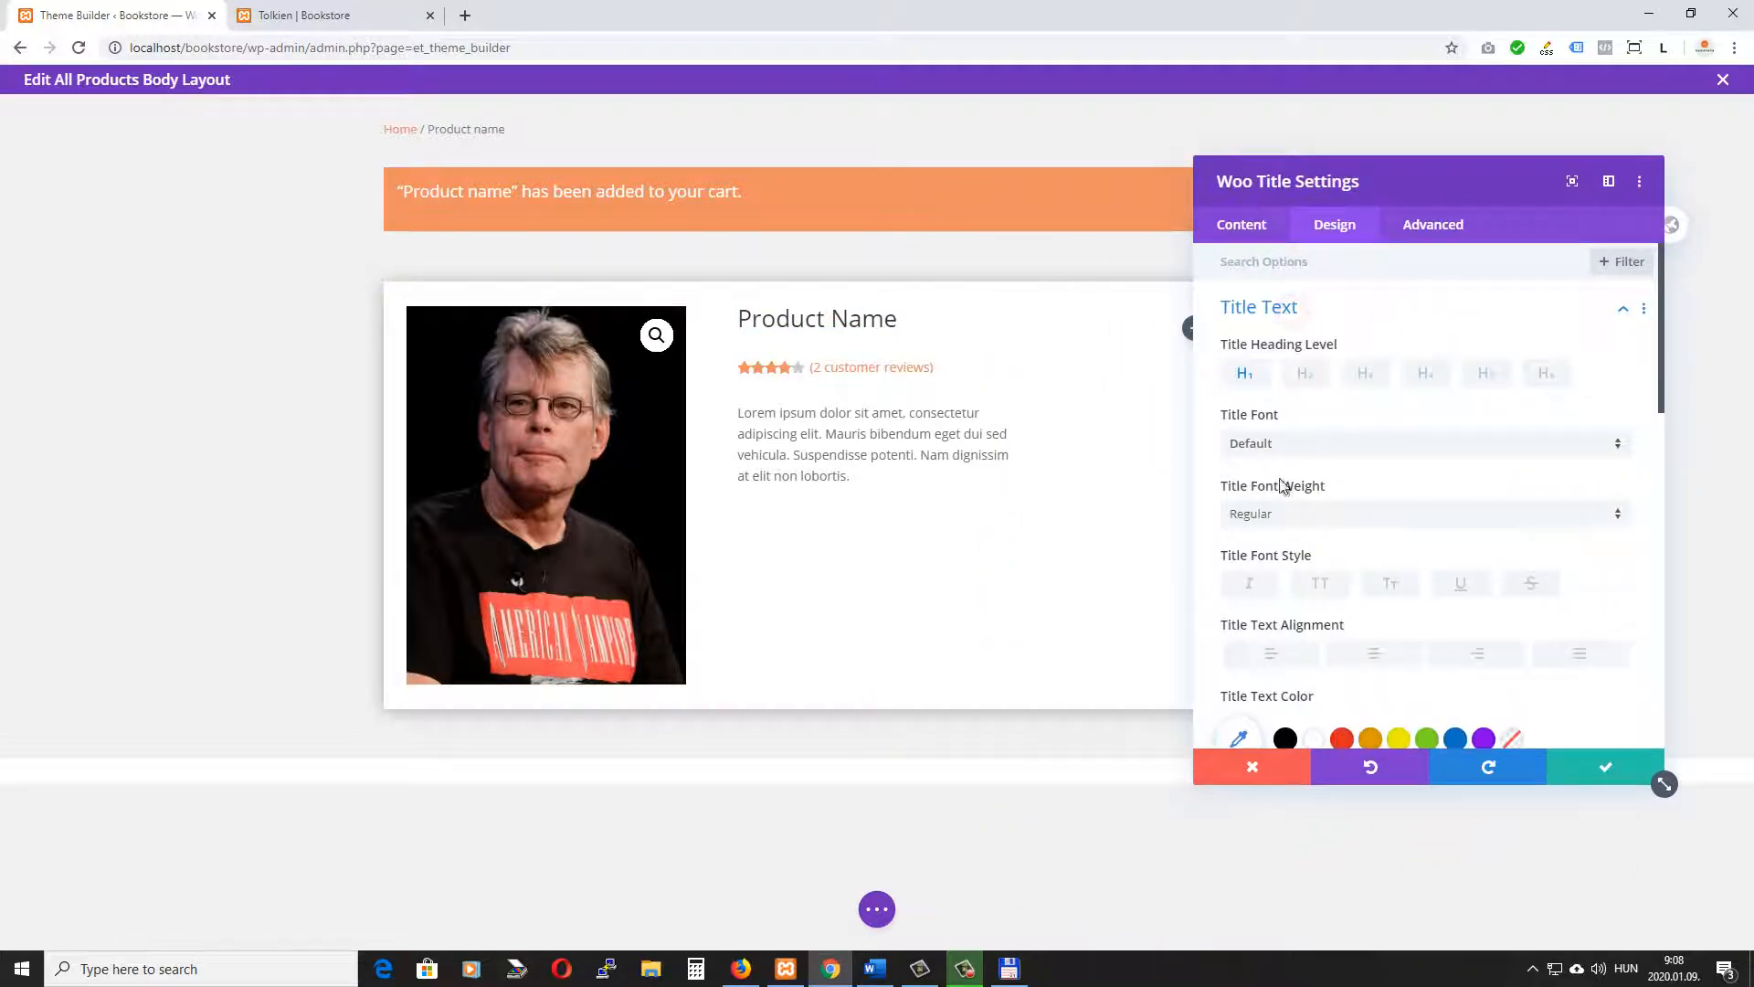
pyautogui.scroll(-2, 1266, 473)
pyautogui.click(1247, 331)
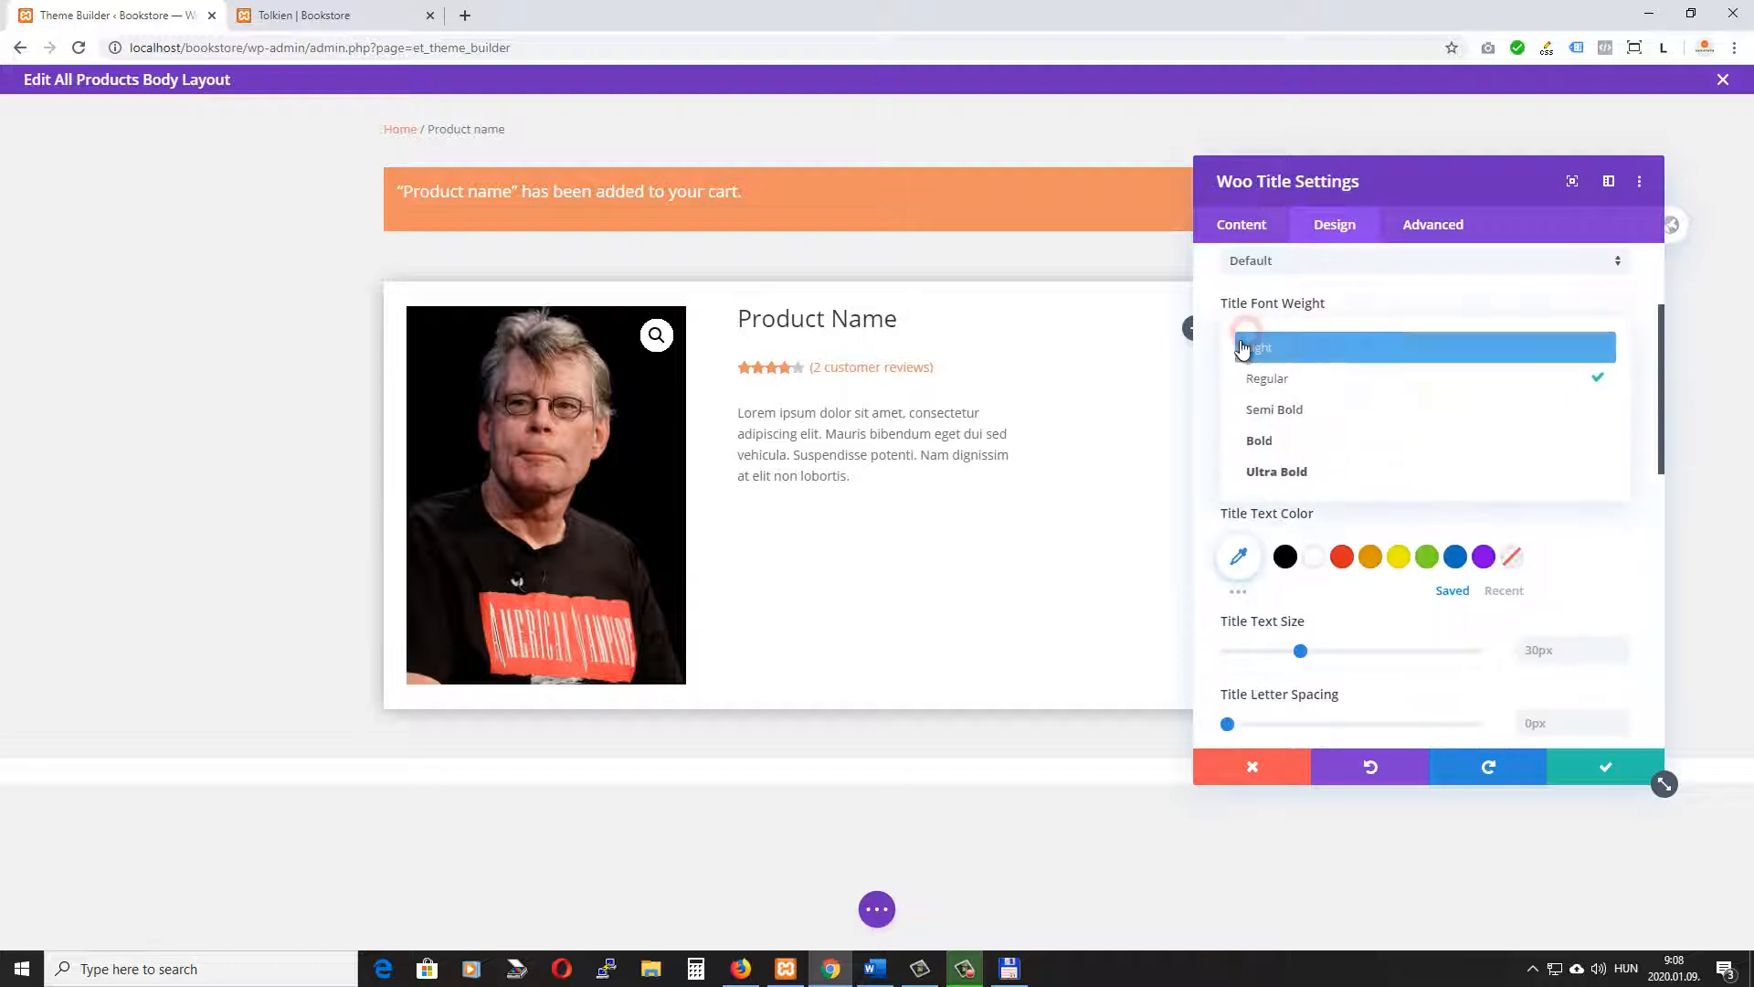
pyautogui.click(1259, 441)
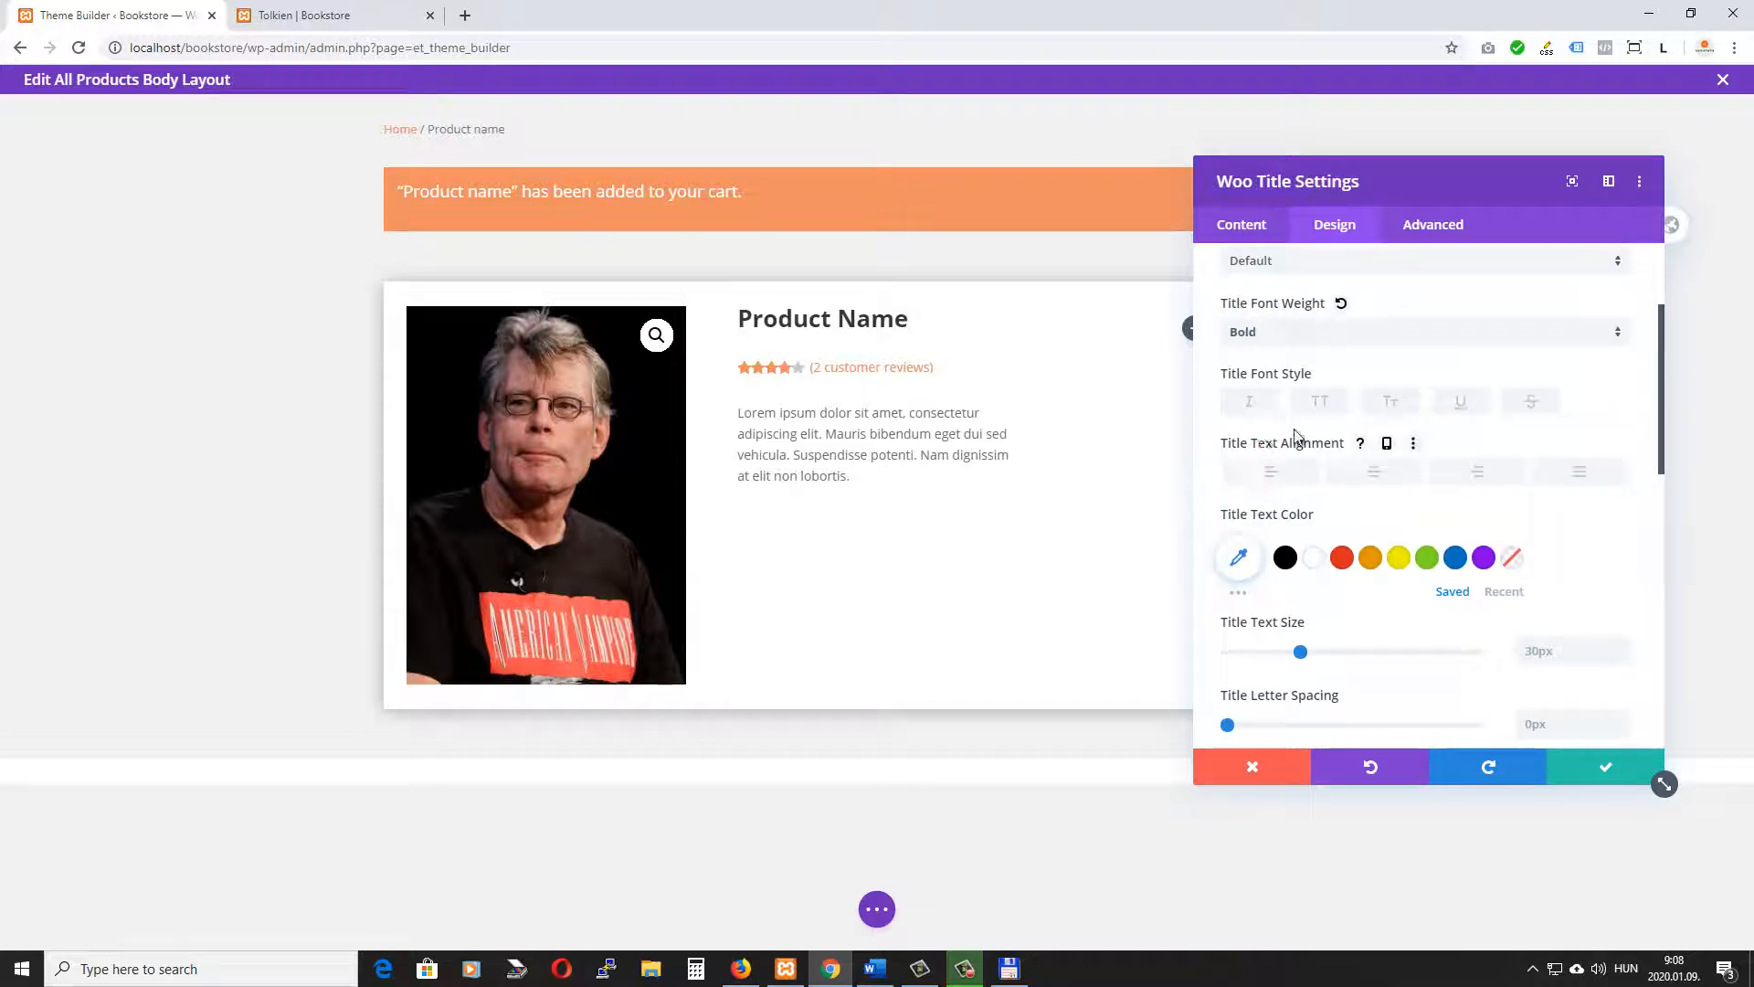
pyautogui.scroll(-2, 1422, 605)
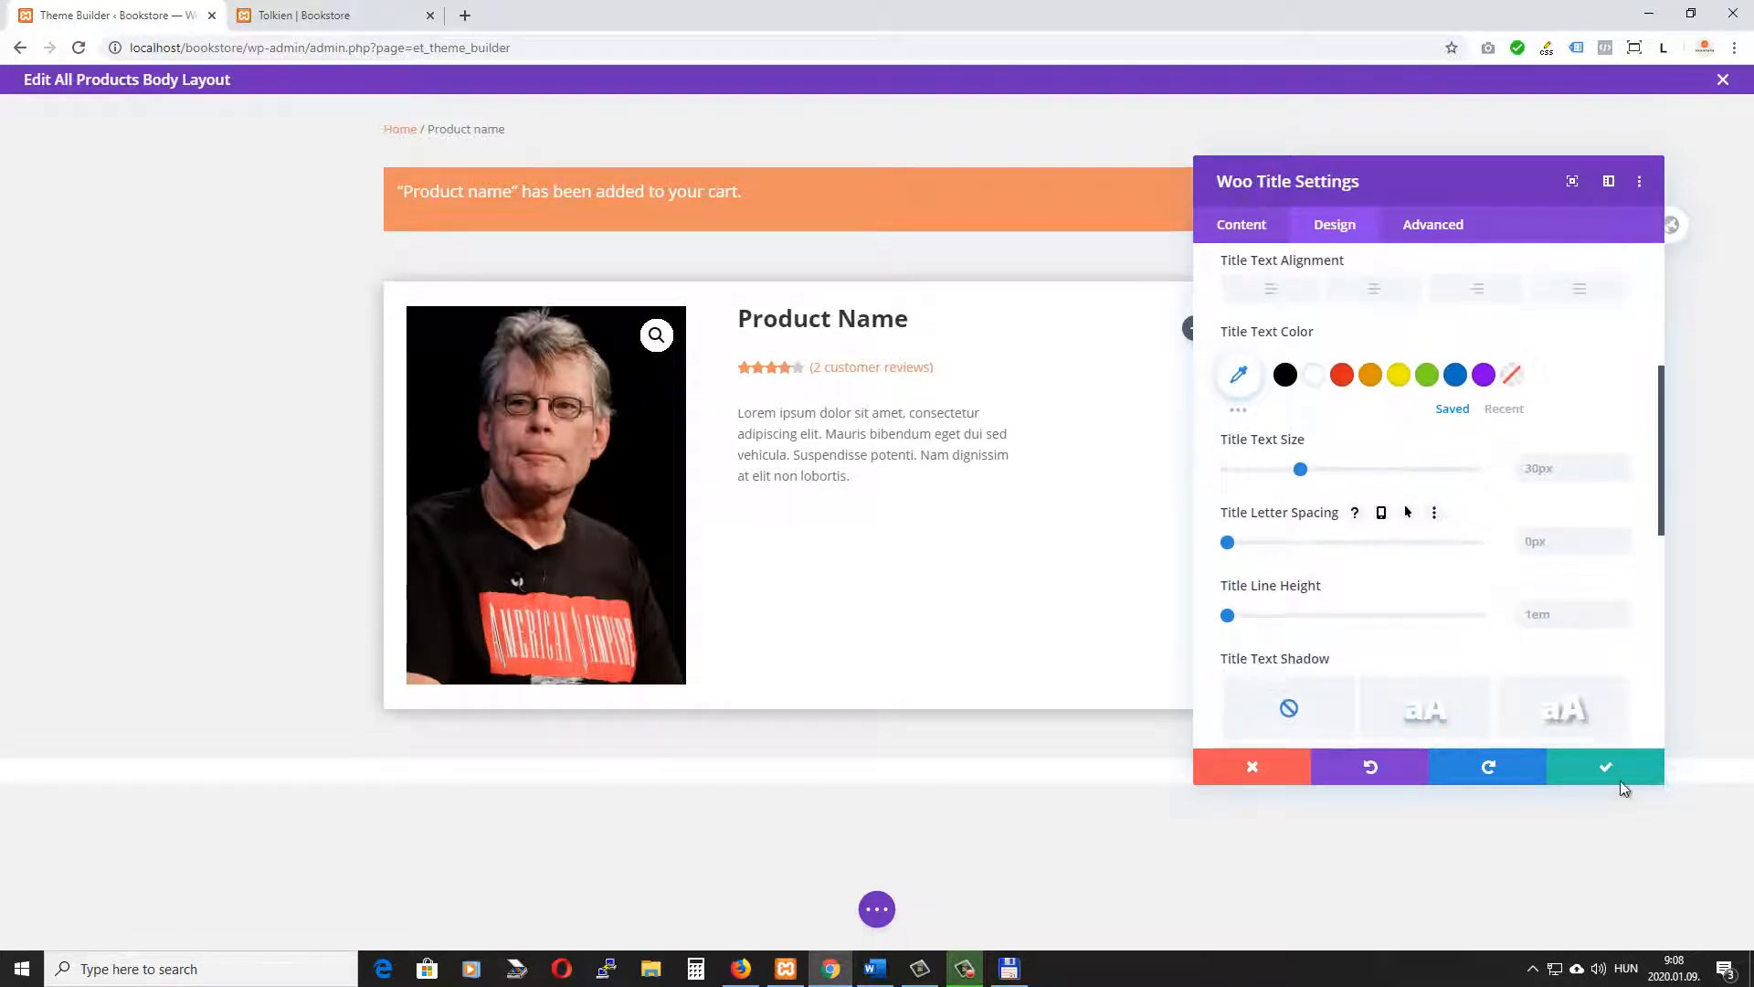
pyautogui.click(1608, 770)
# Set the Woo Rating module's top margin to -1em and save the module settings
pyautogui.click(842, 367)
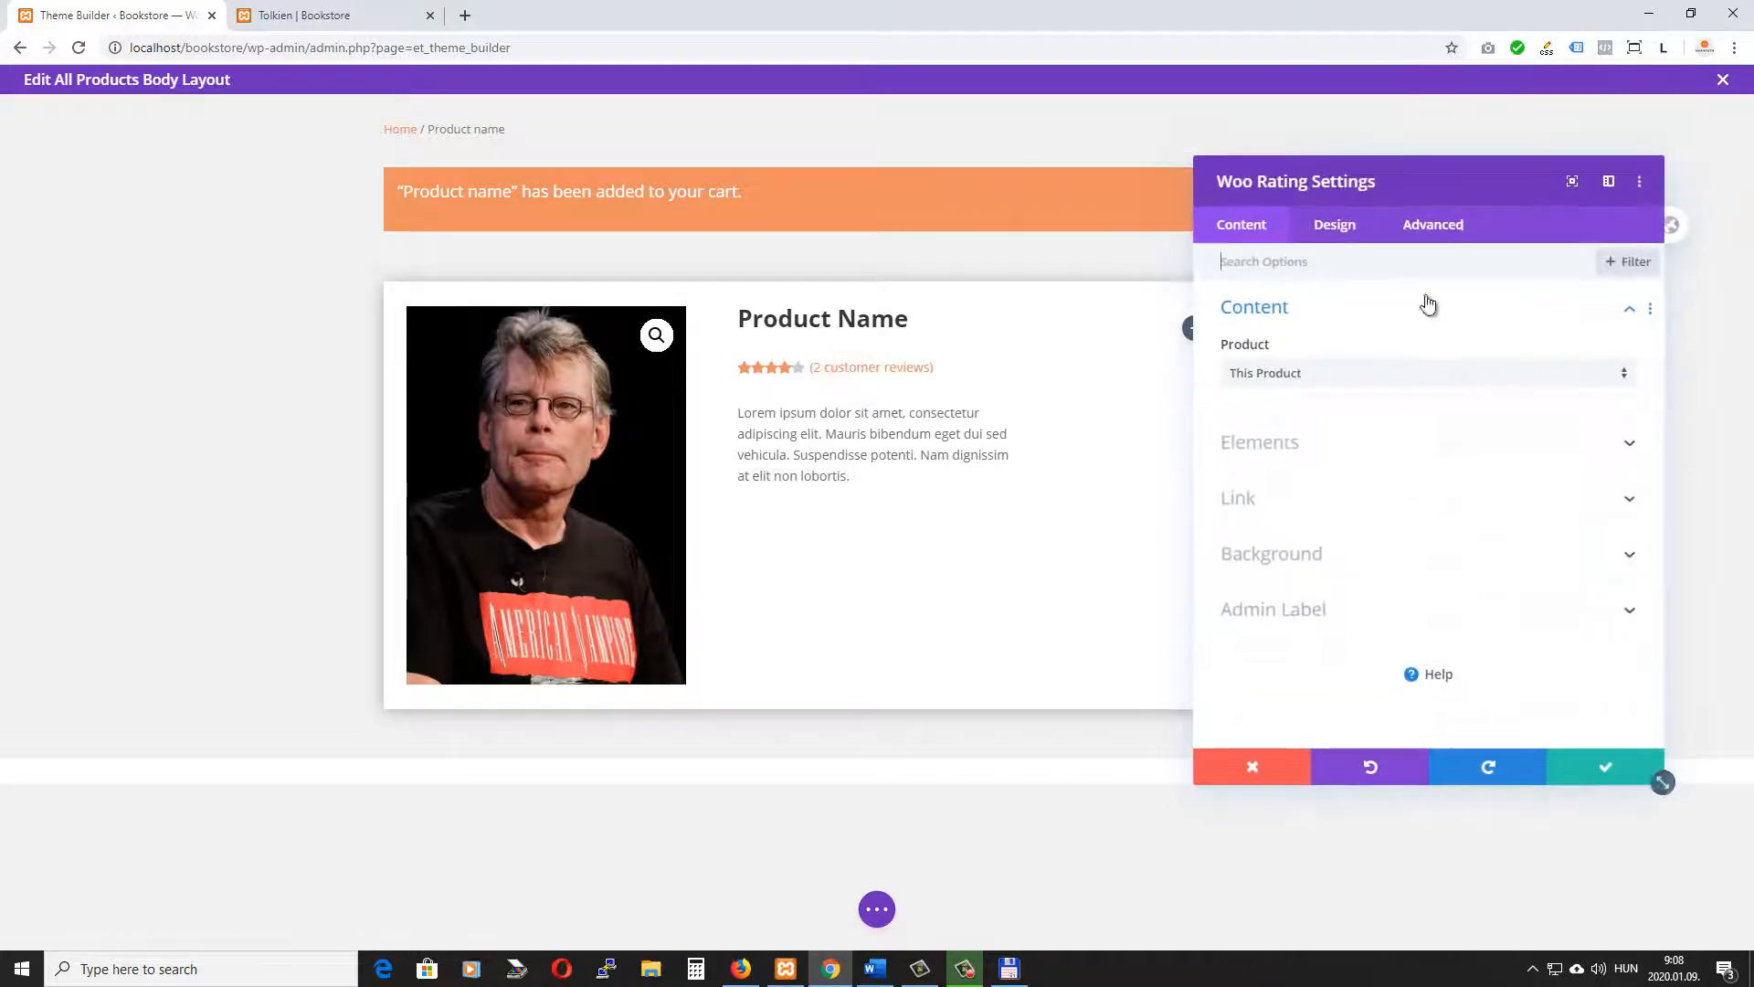
pyautogui.click(1334, 225)
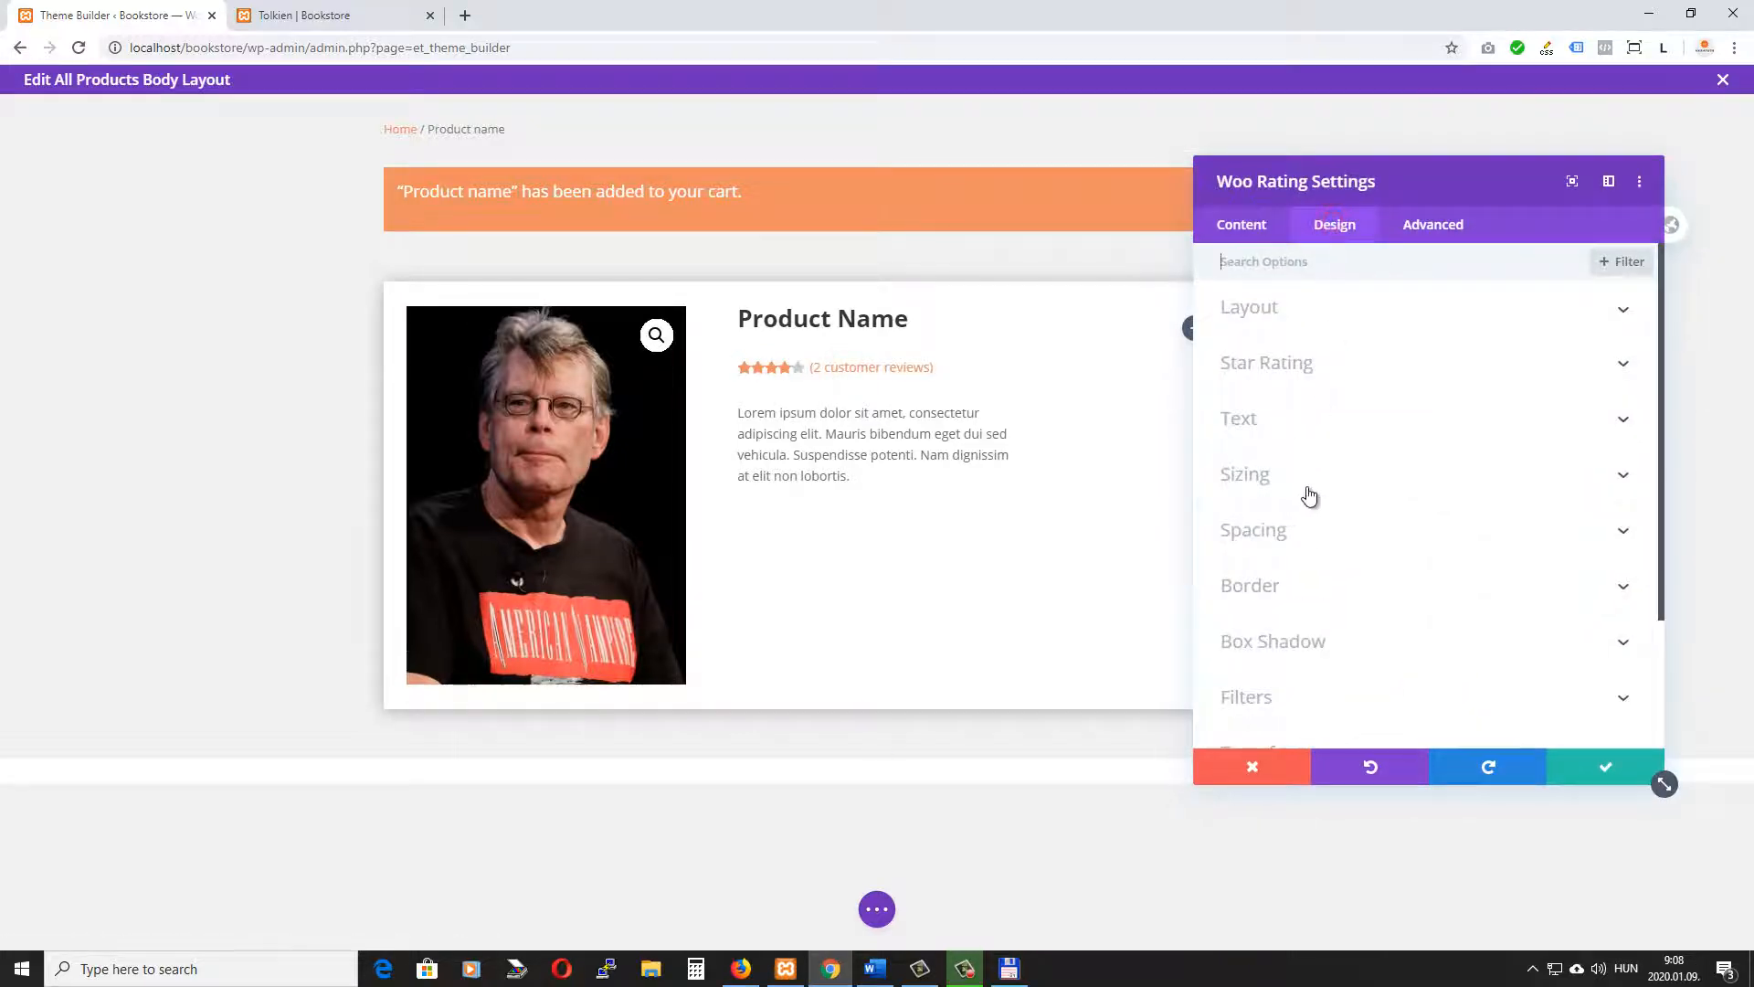
pyautogui.click(1297, 530)
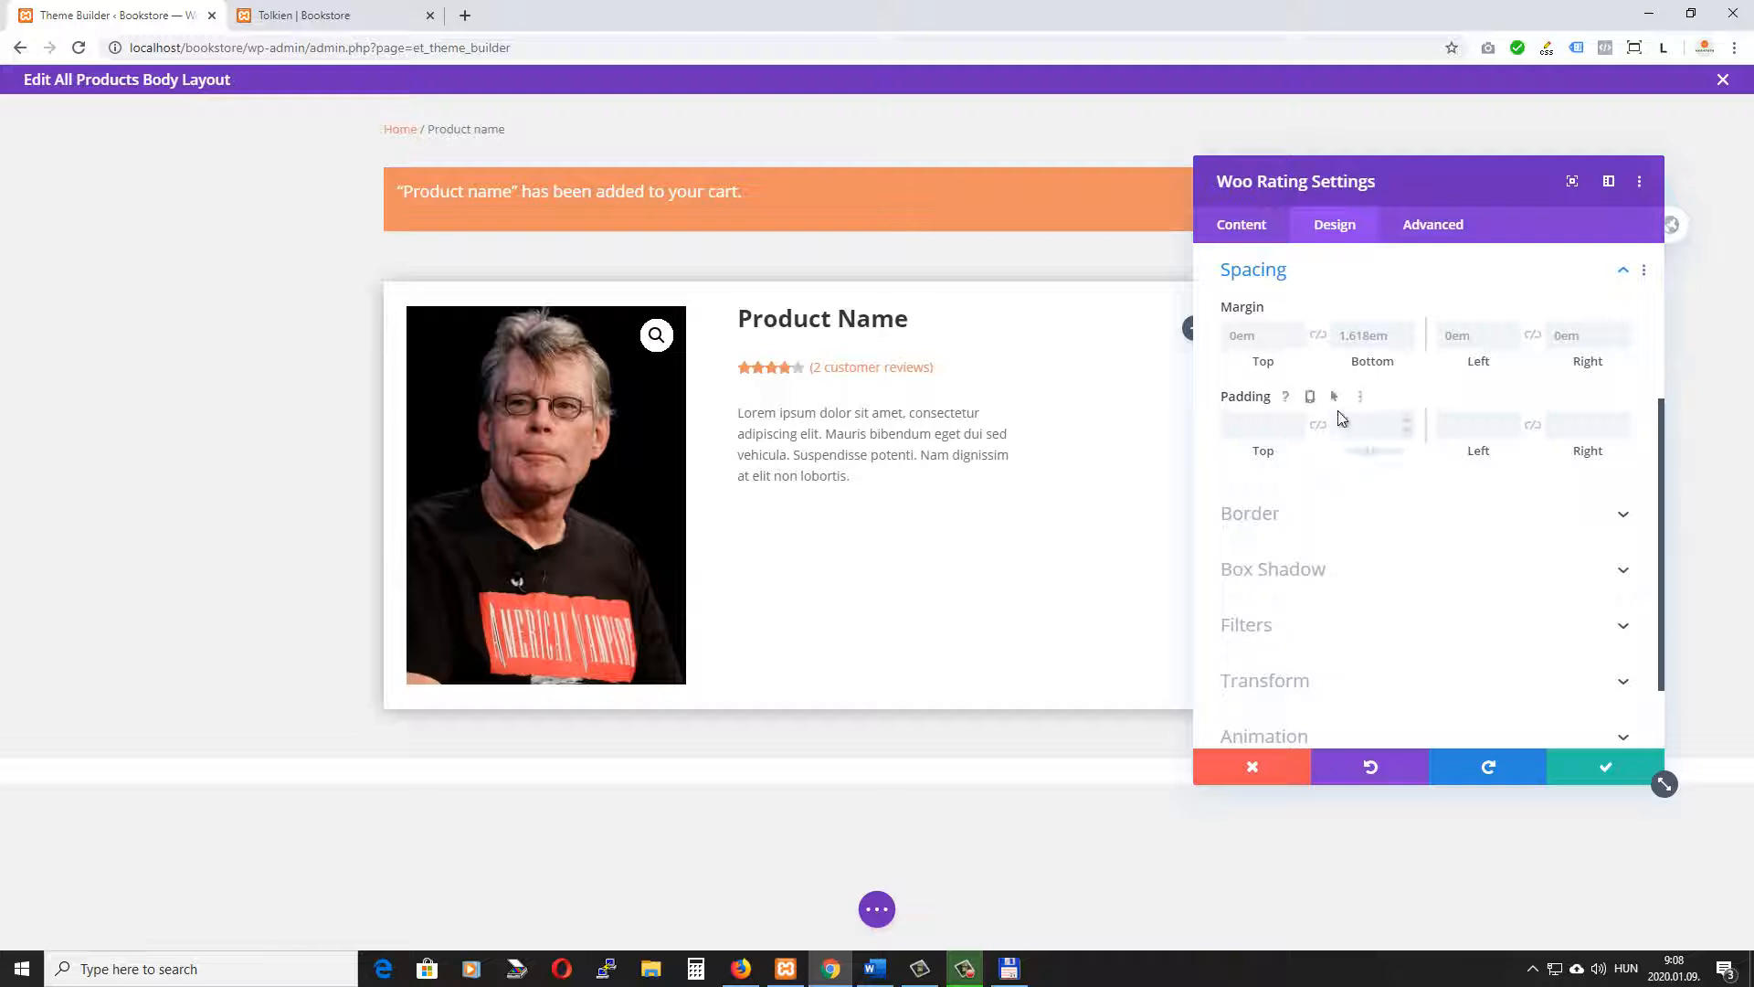
pyautogui.click(1265, 363)
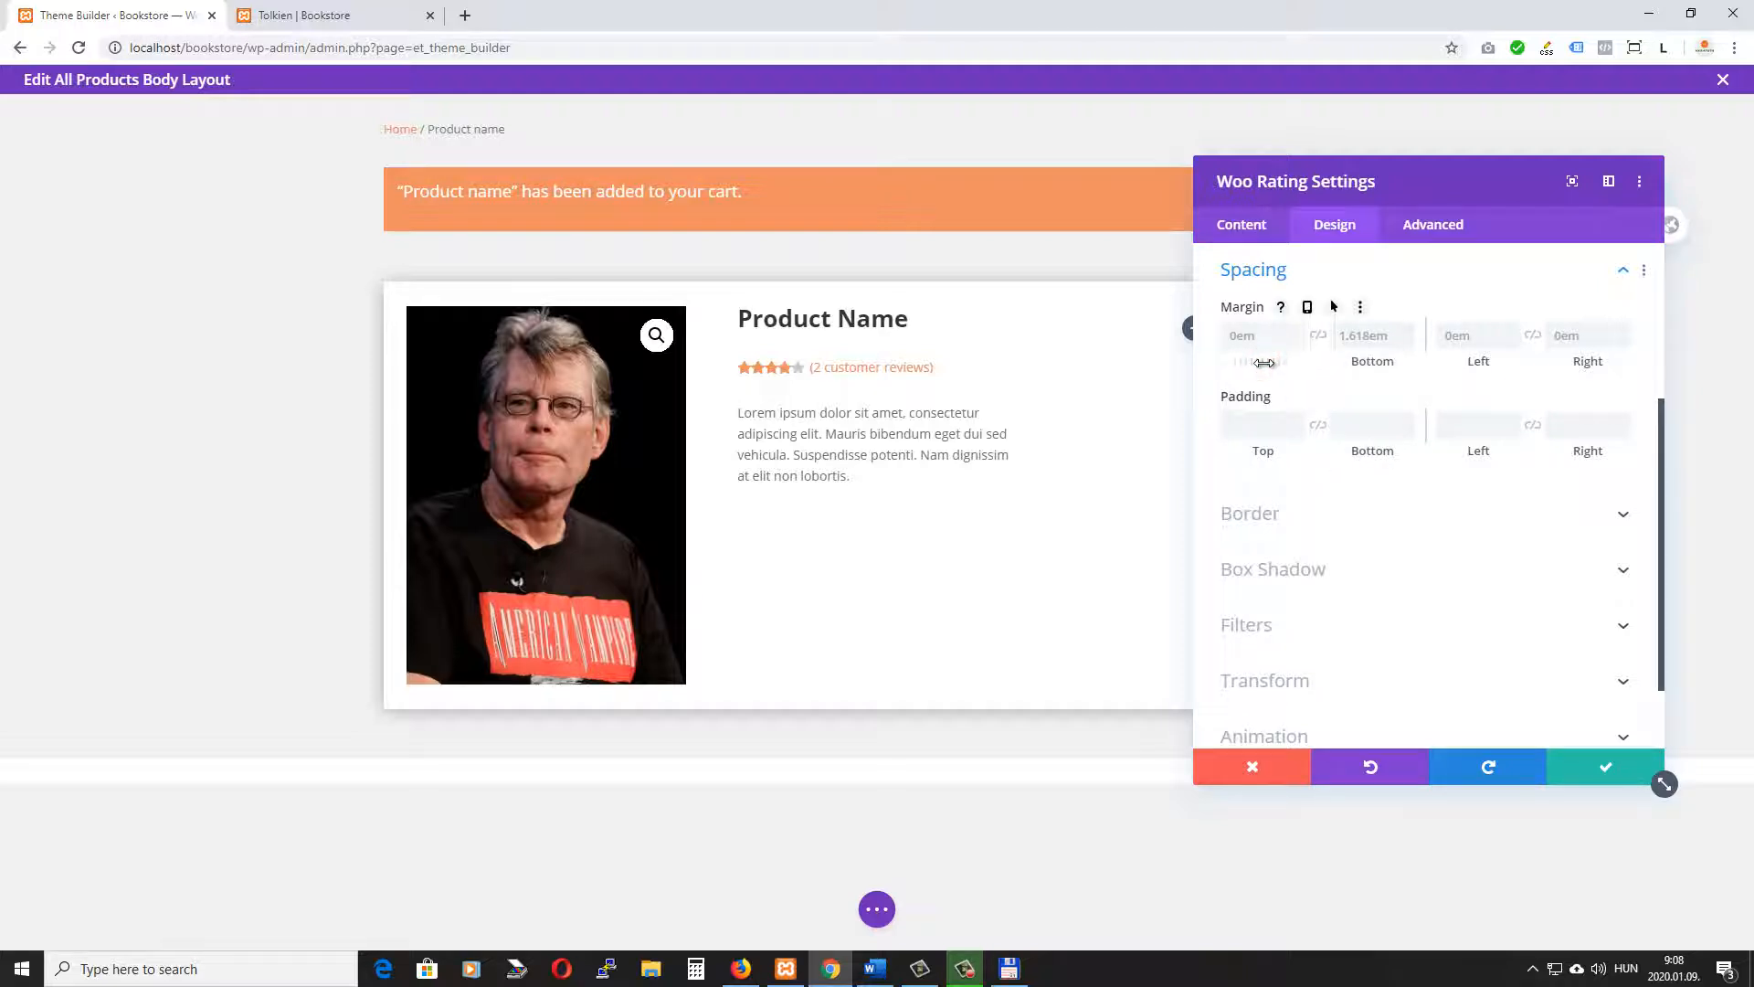
pyautogui.moveTo(1264, 362); pyautogui.dragTo(1264, 363)
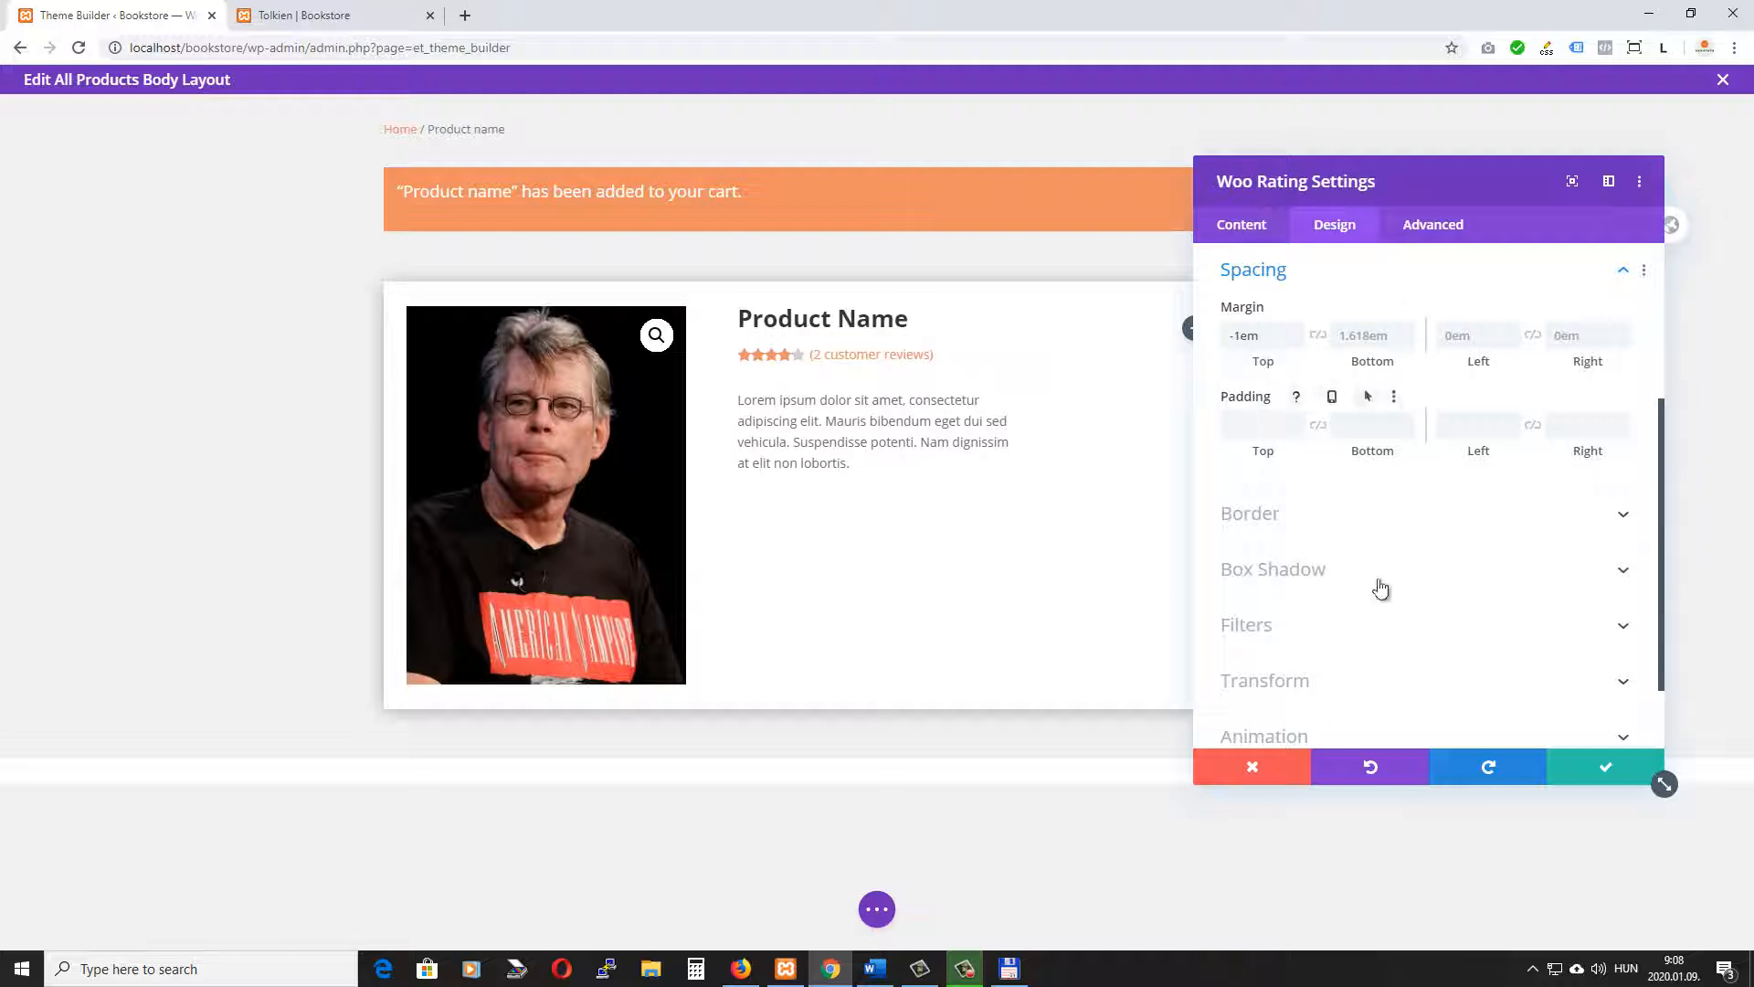
pyautogui.click(1603, 770)
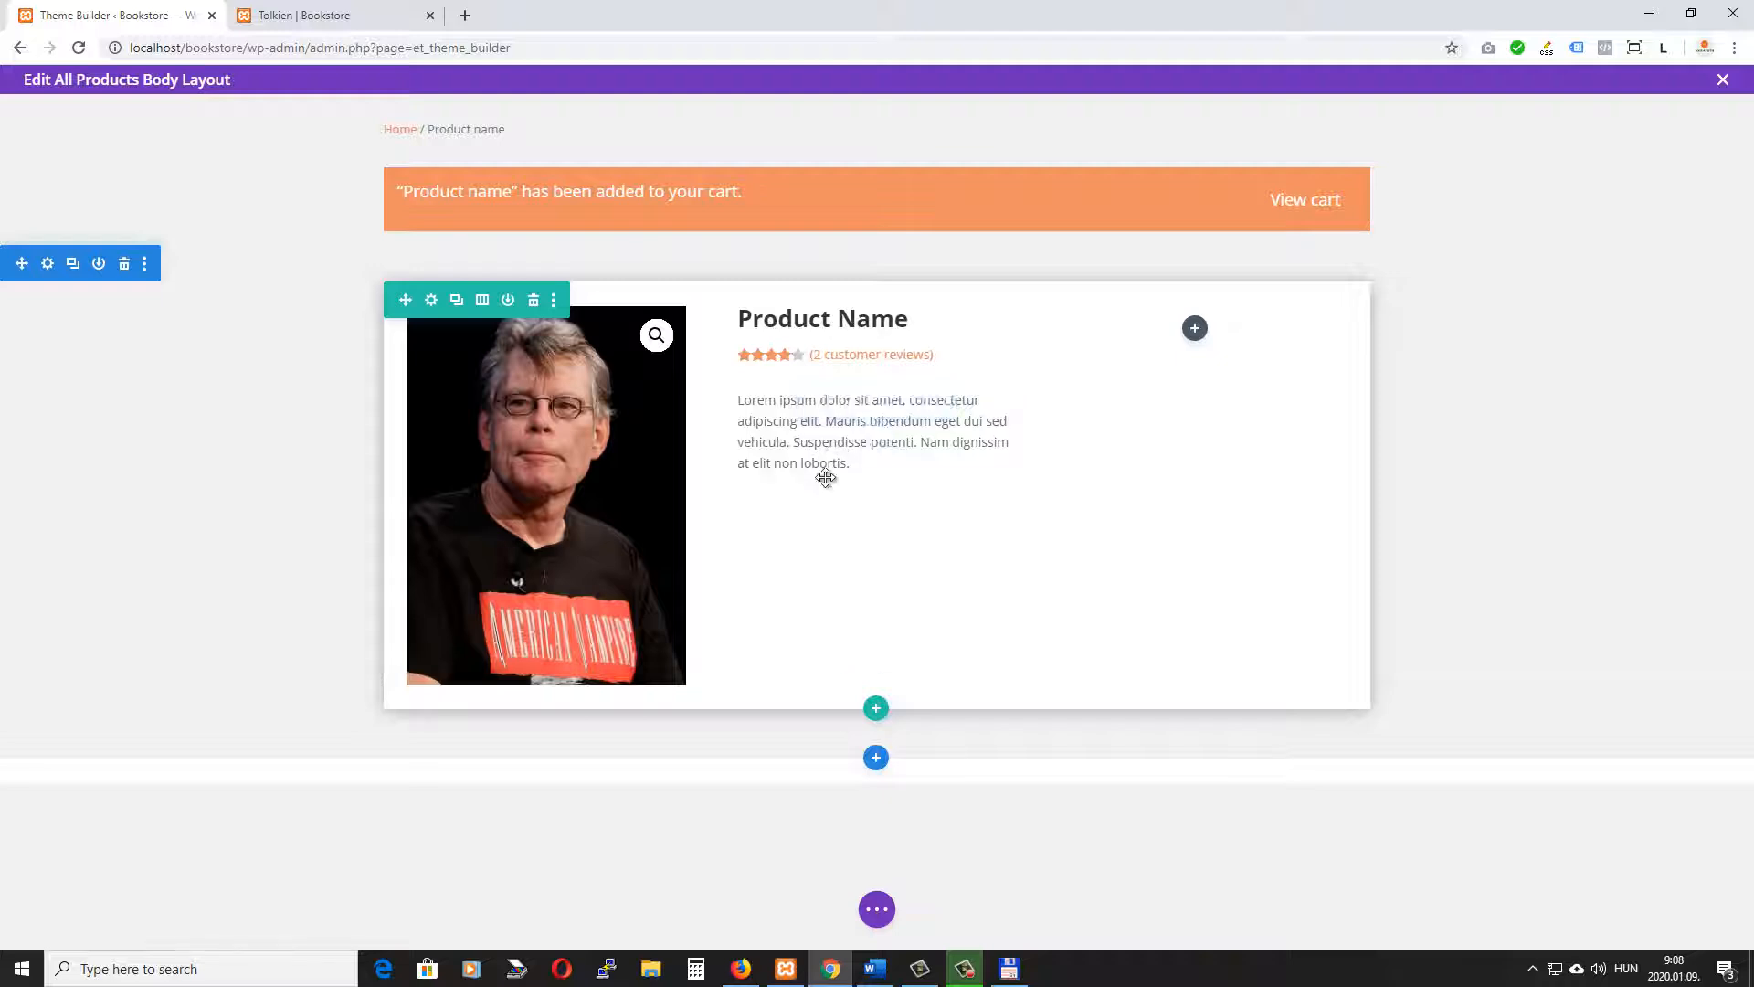
# Save the All Products body layout and close the layout editor to return to the template overview
pyautogui.click(877, 911)
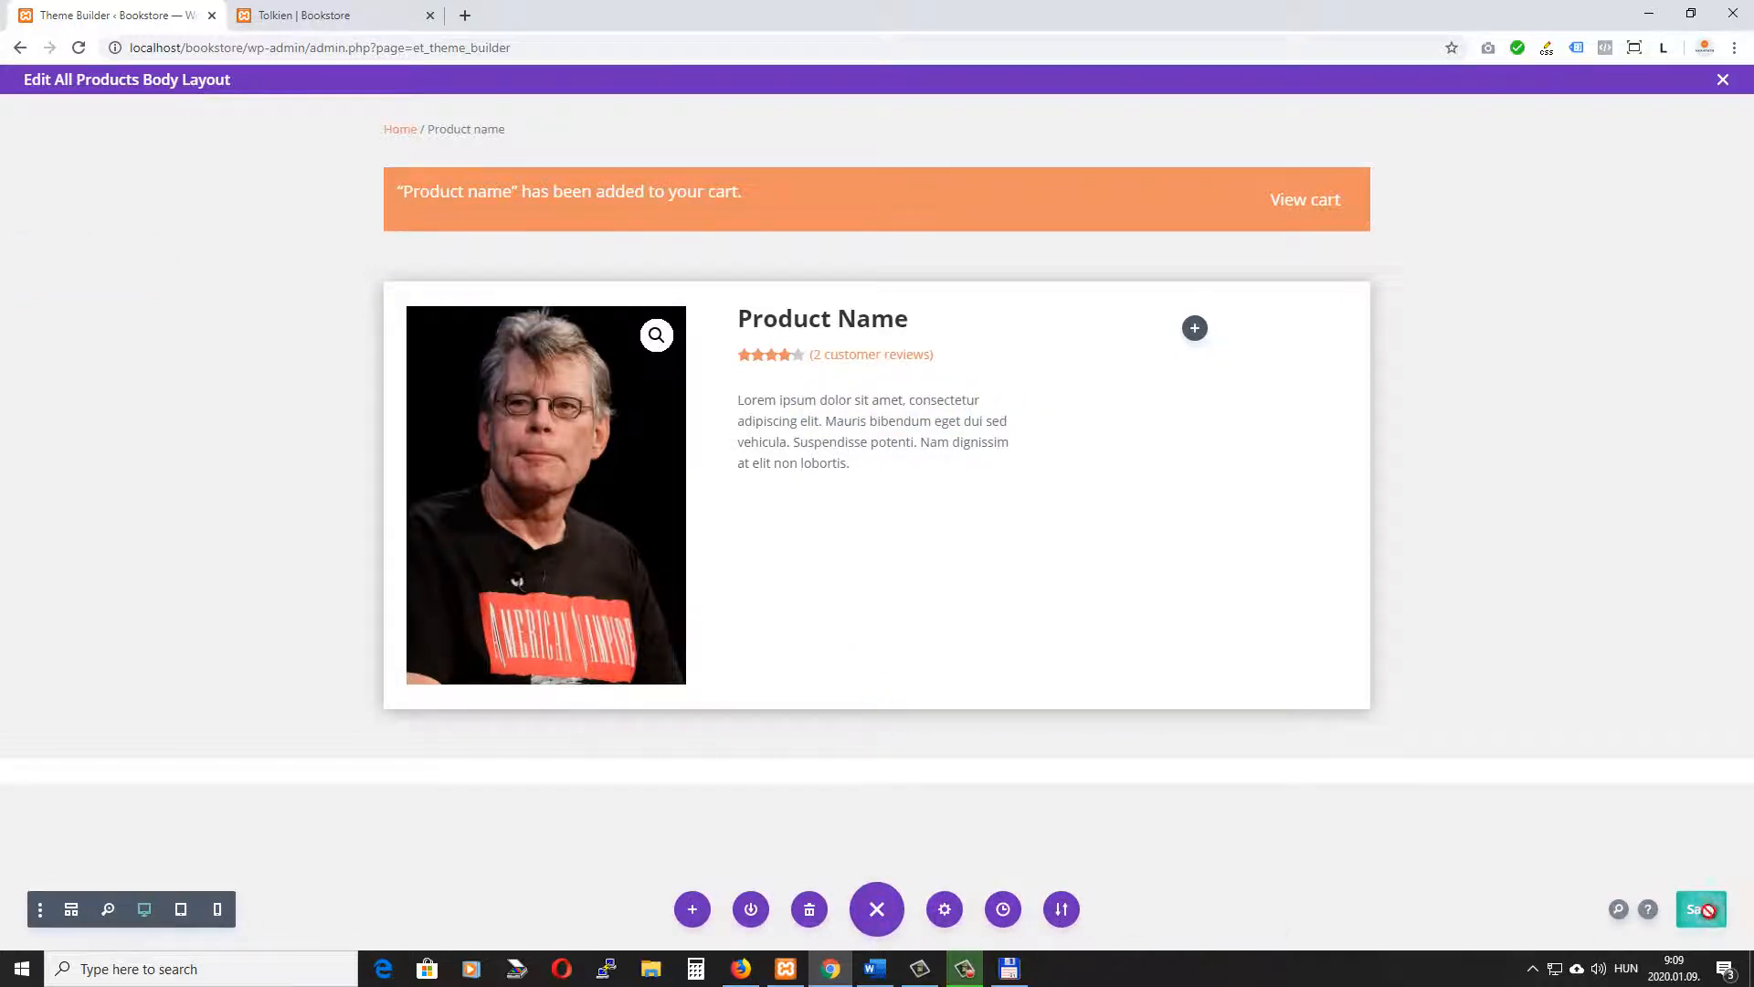
pyautogui.click(1723, 80)
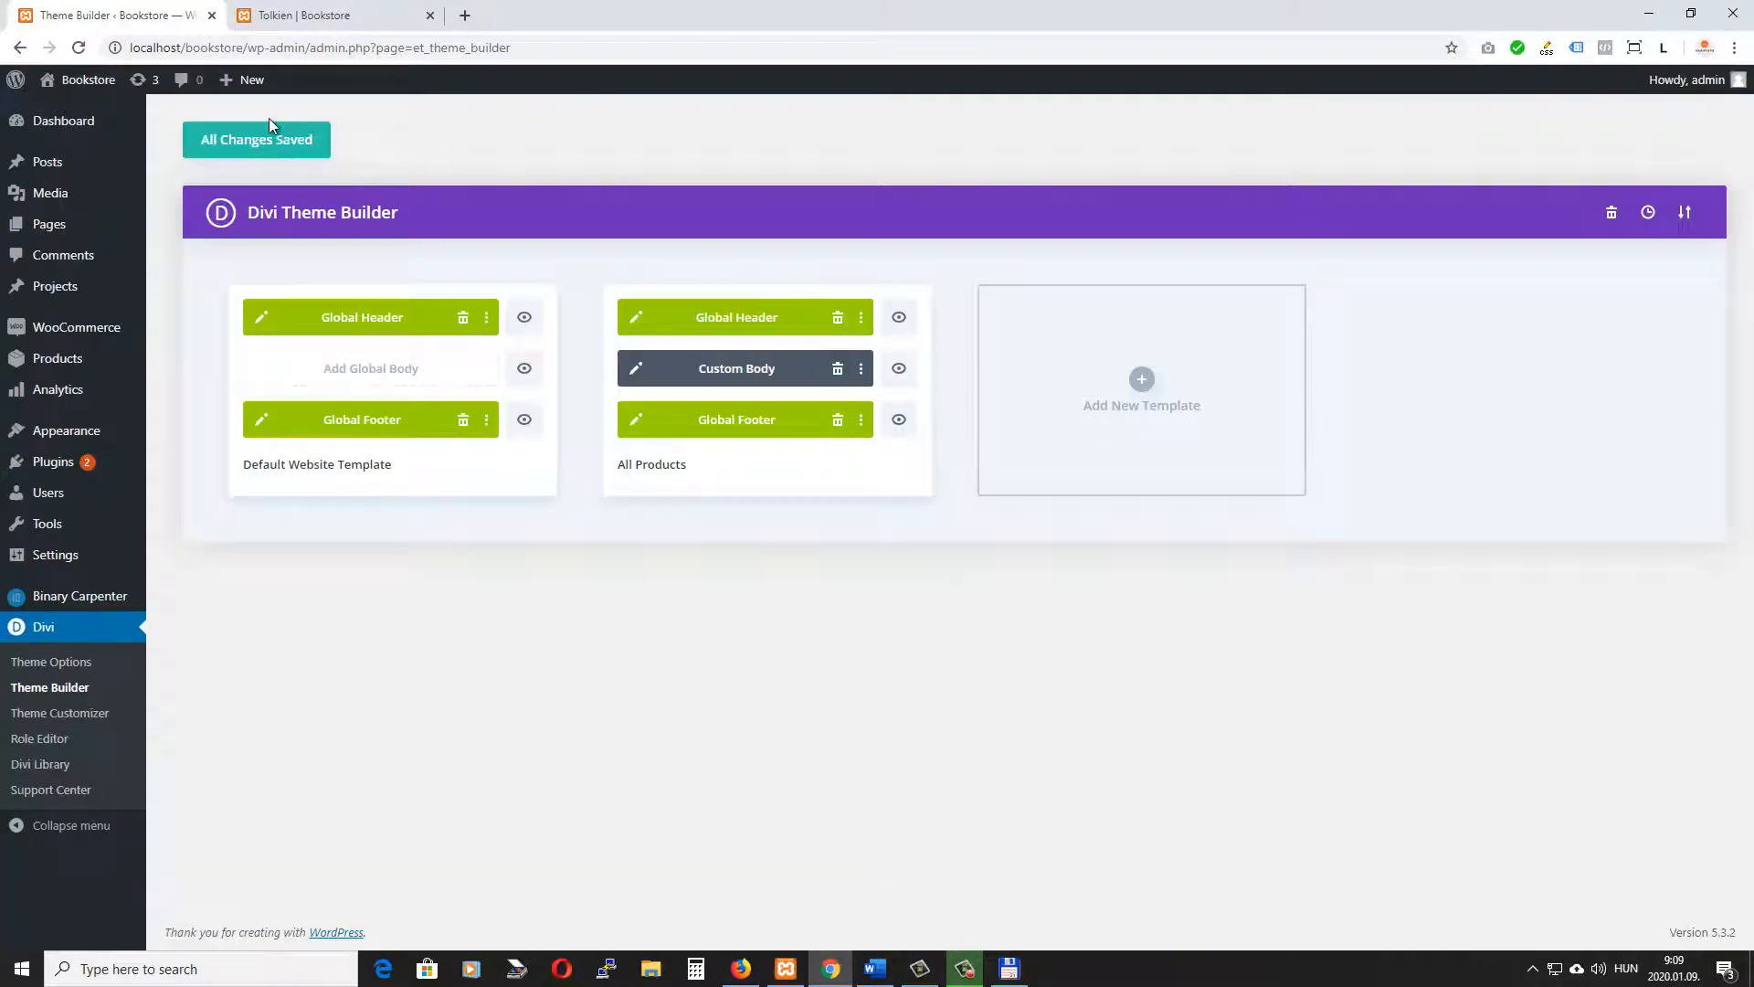
# Check the saved template on the live Tolkien product page and on The Woman product page, reached from the shop's home page
pyautogui.click(265, 150)
pyautogui.click(358, 16)
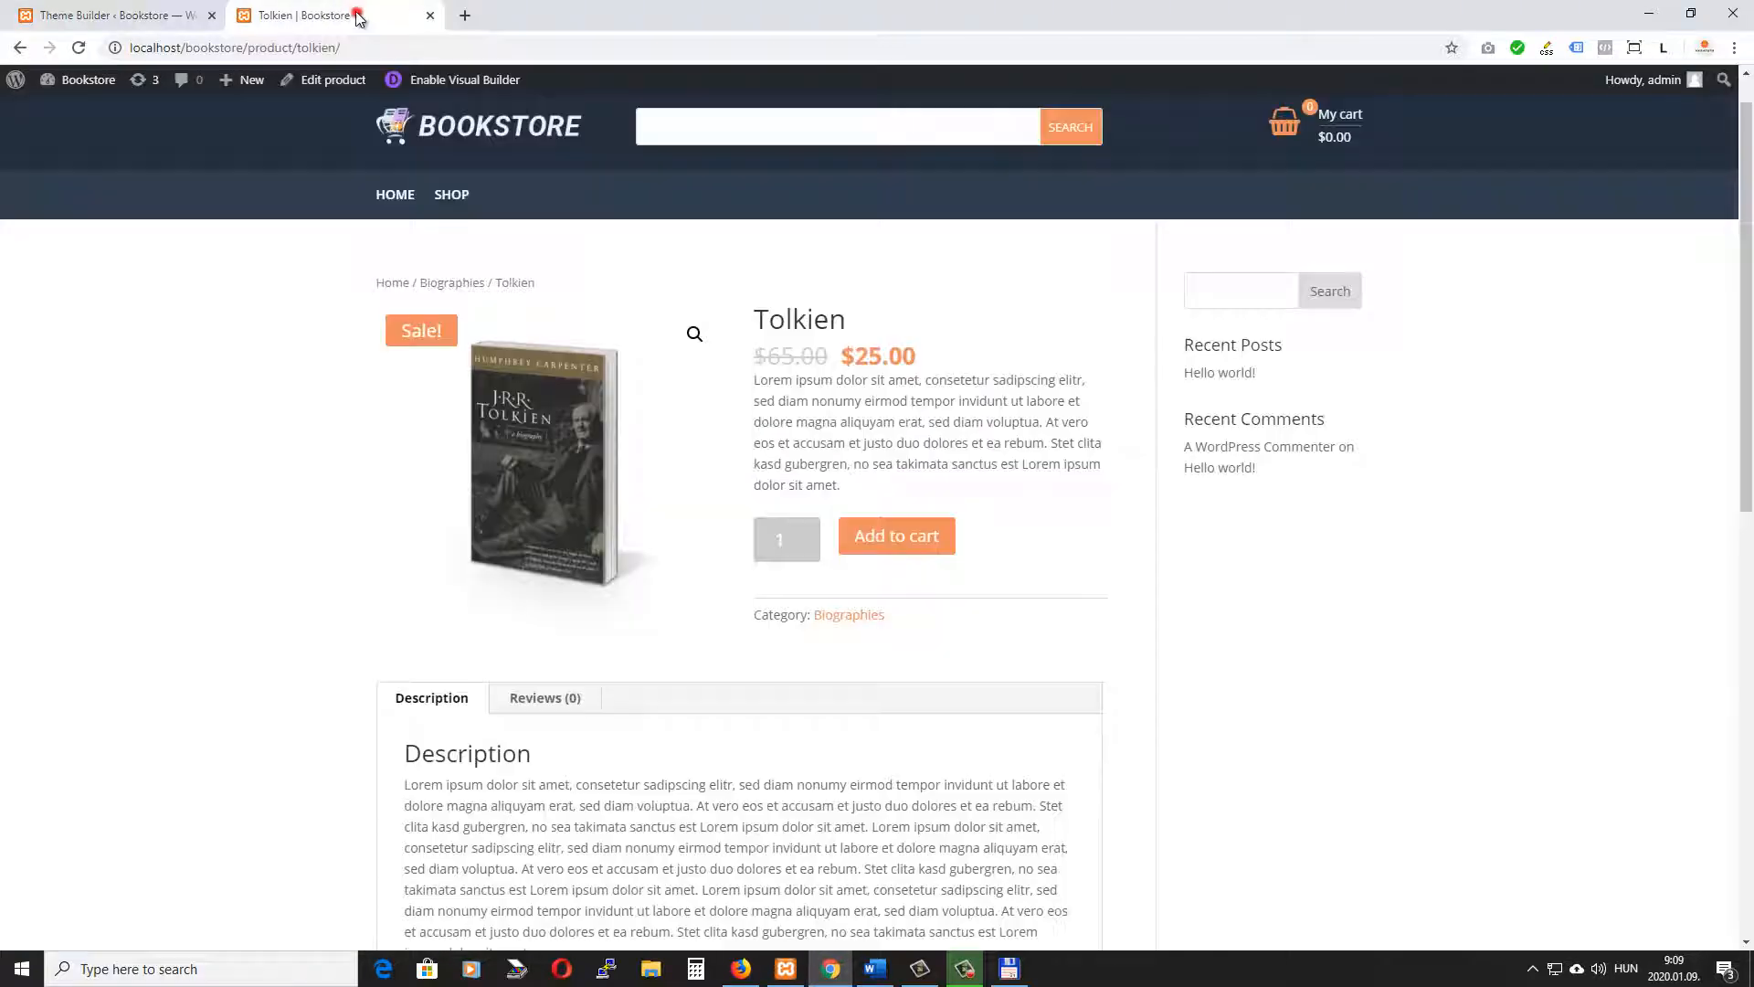
pyautogui.click(78, 48)
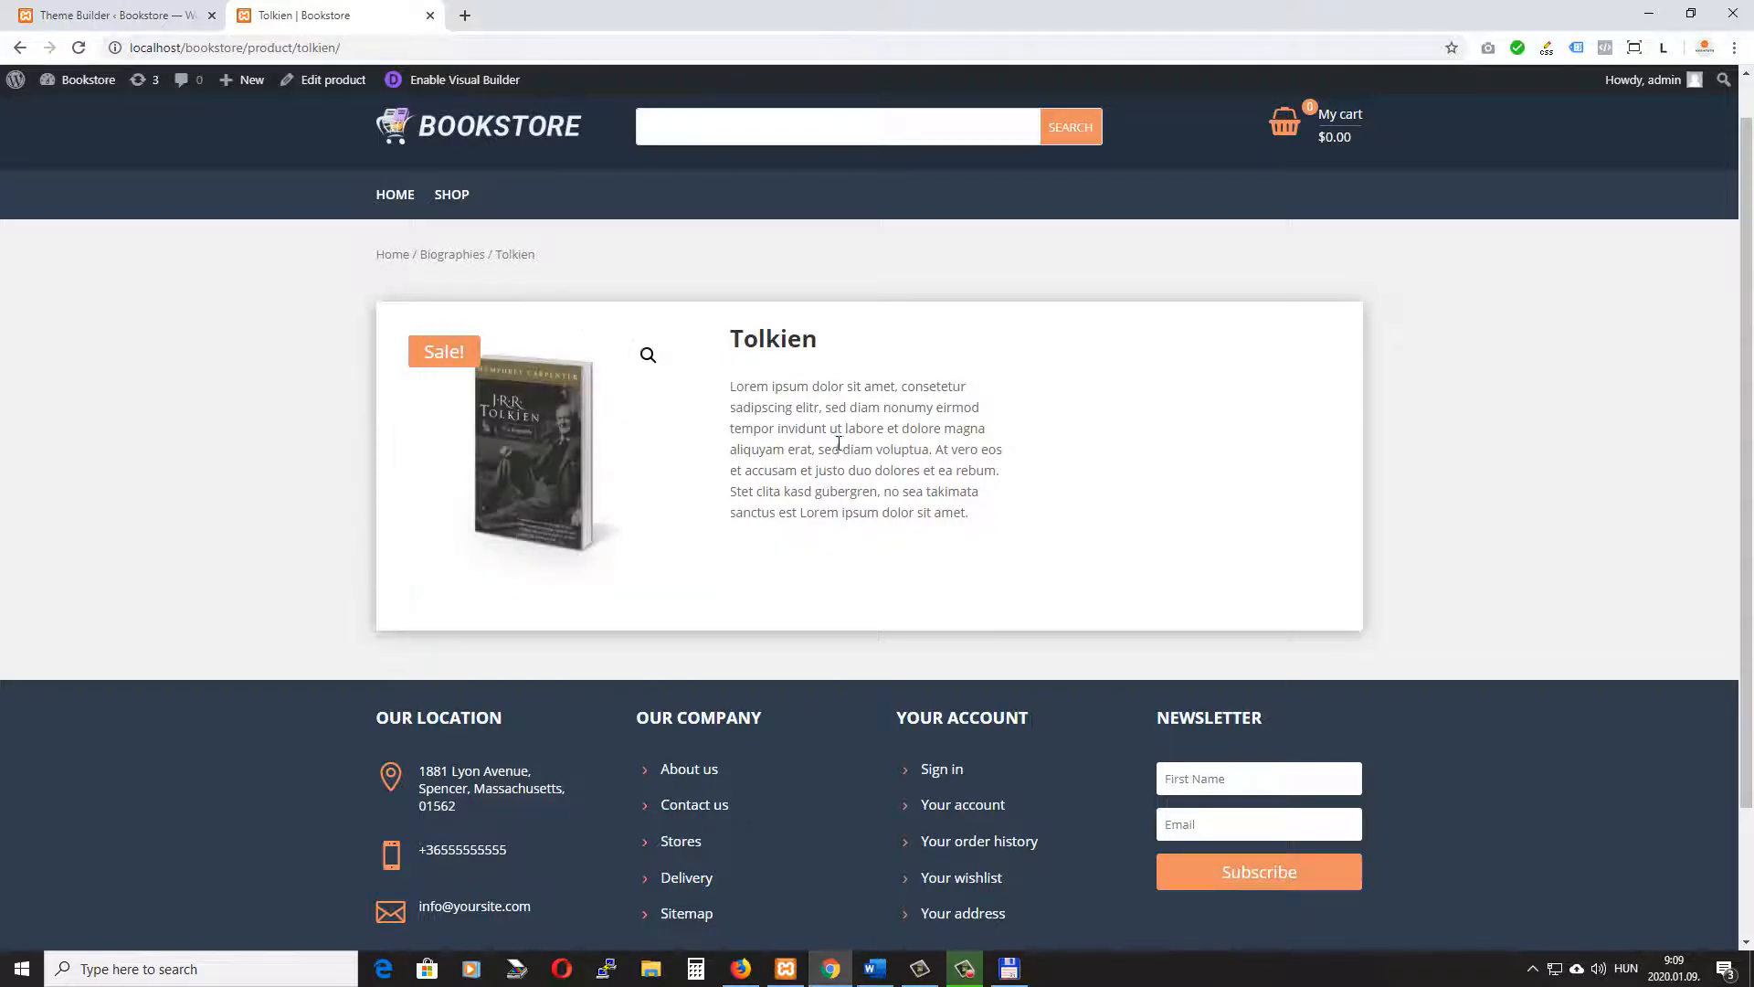
pyautogui.click(395, 197)
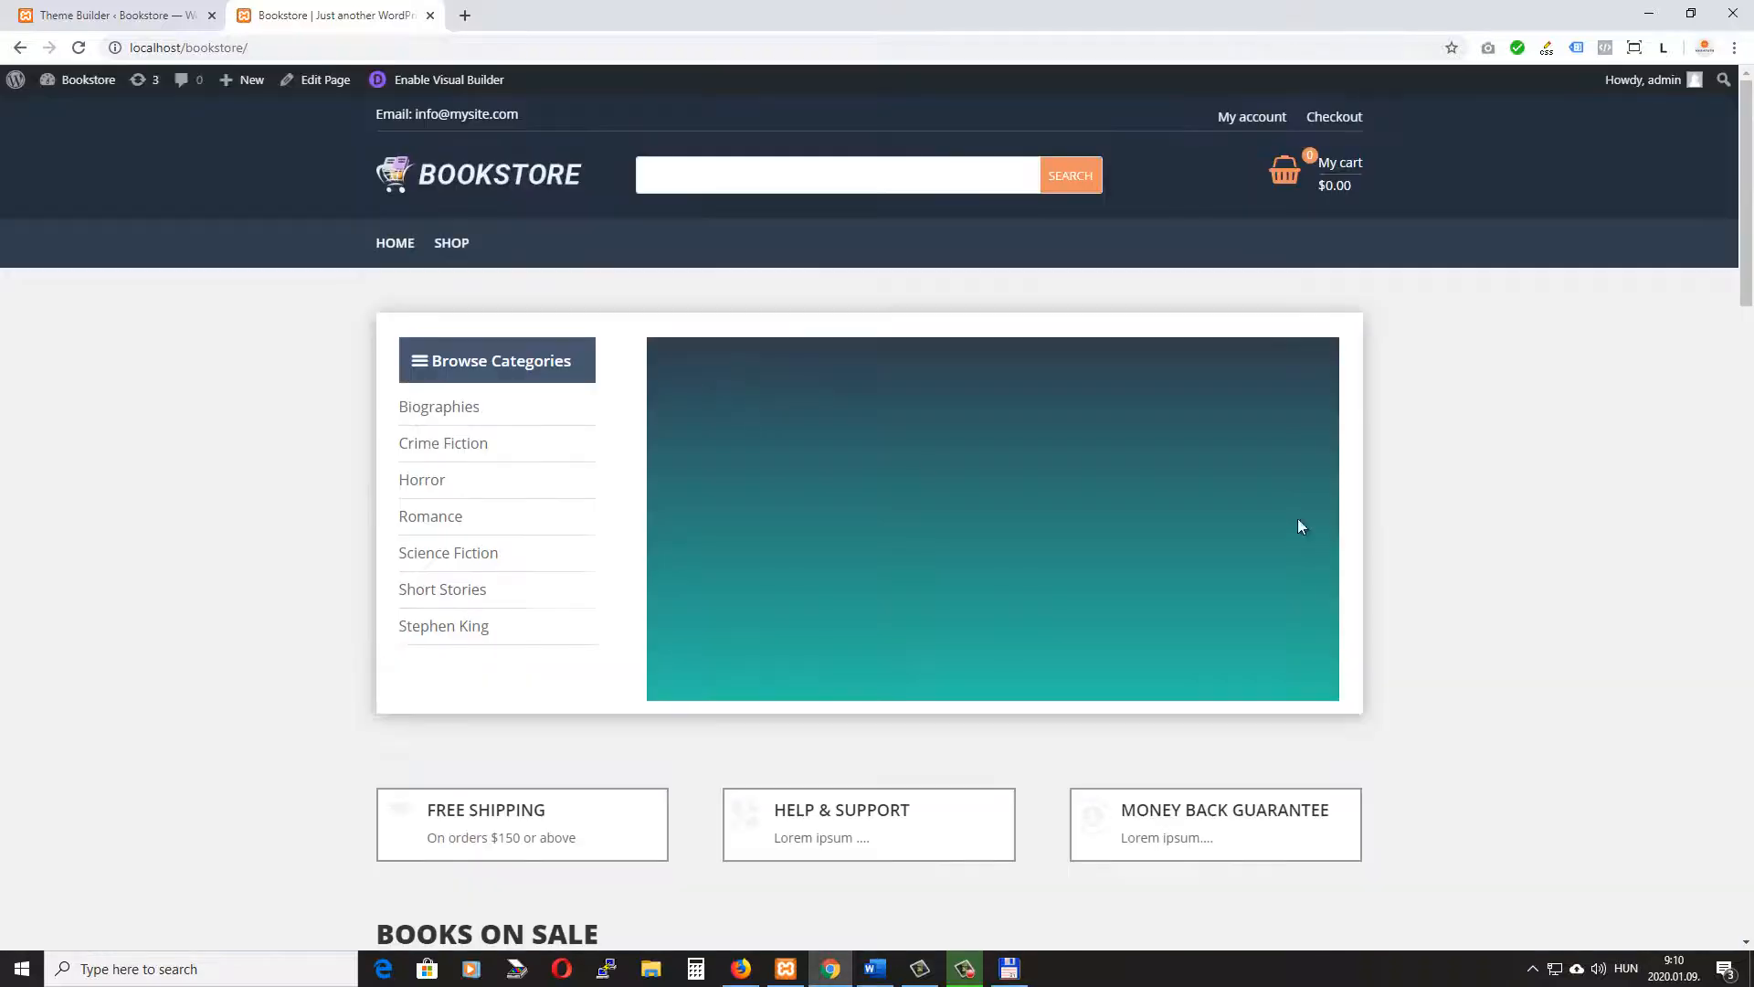
pyautogui.scroll(-7, 1300, 524)
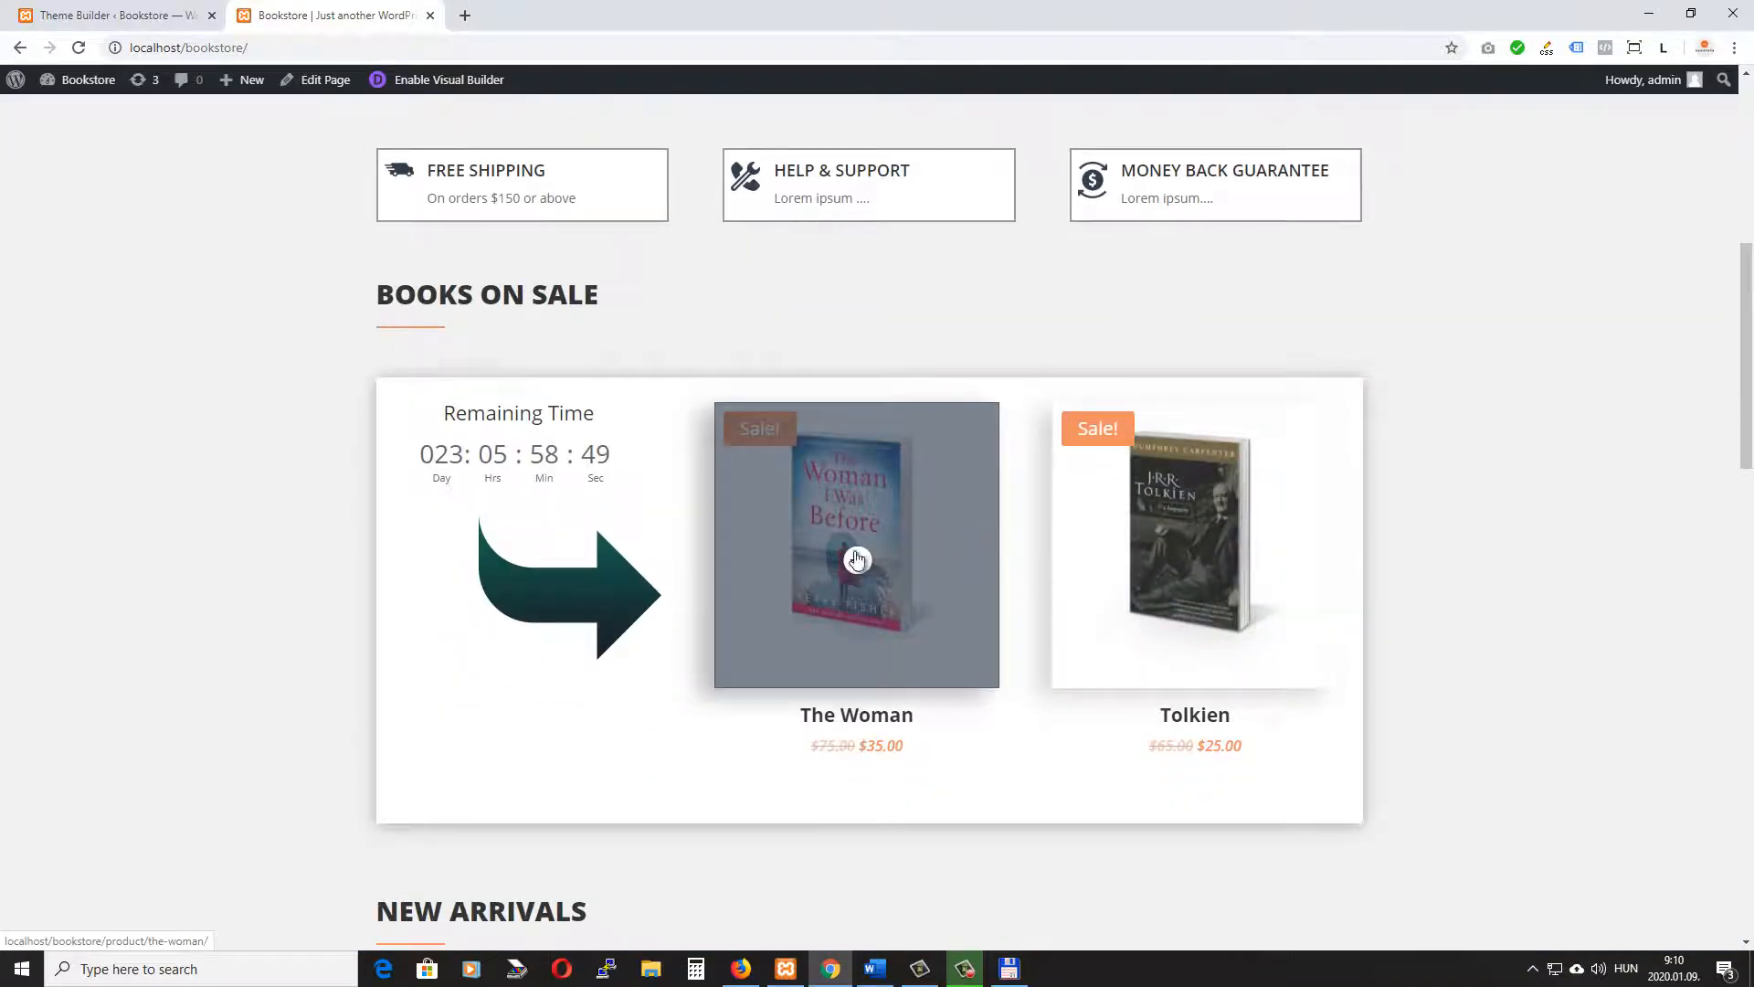
pyautogui.click(851, 566)
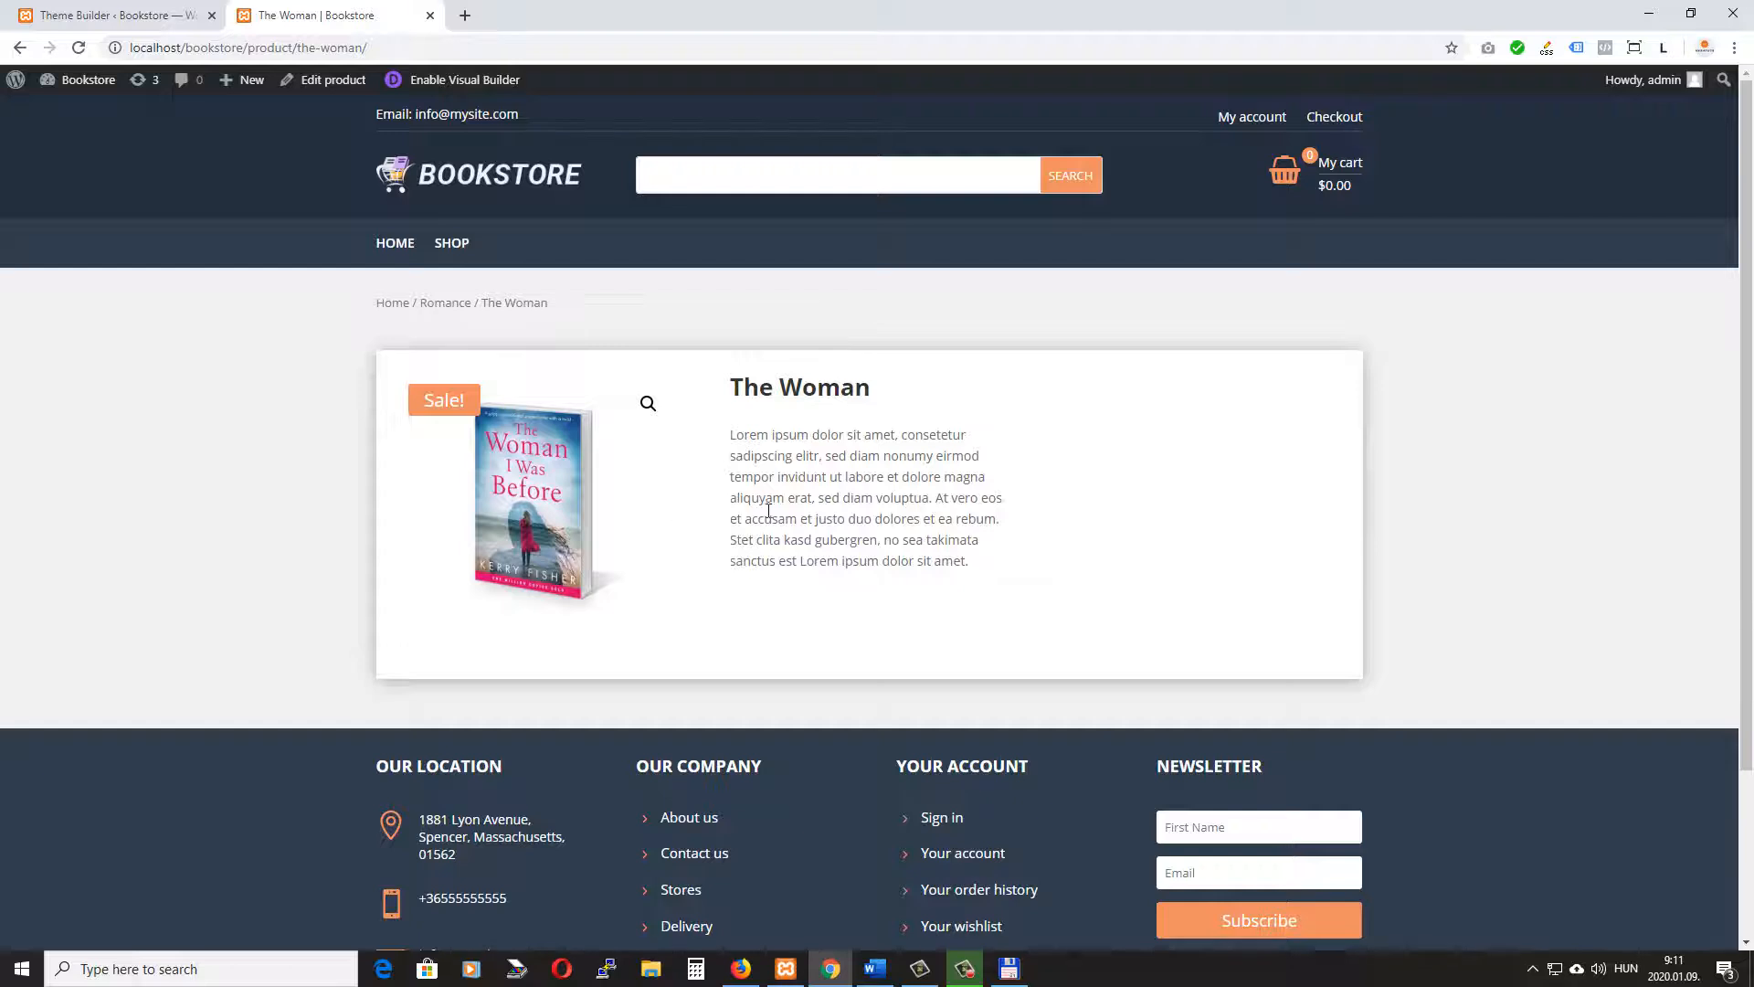
# Reopen the All Products custom body layout and insert a Woo Price module for This Product in the row's empty third column
pyautogui.click(78, 13)
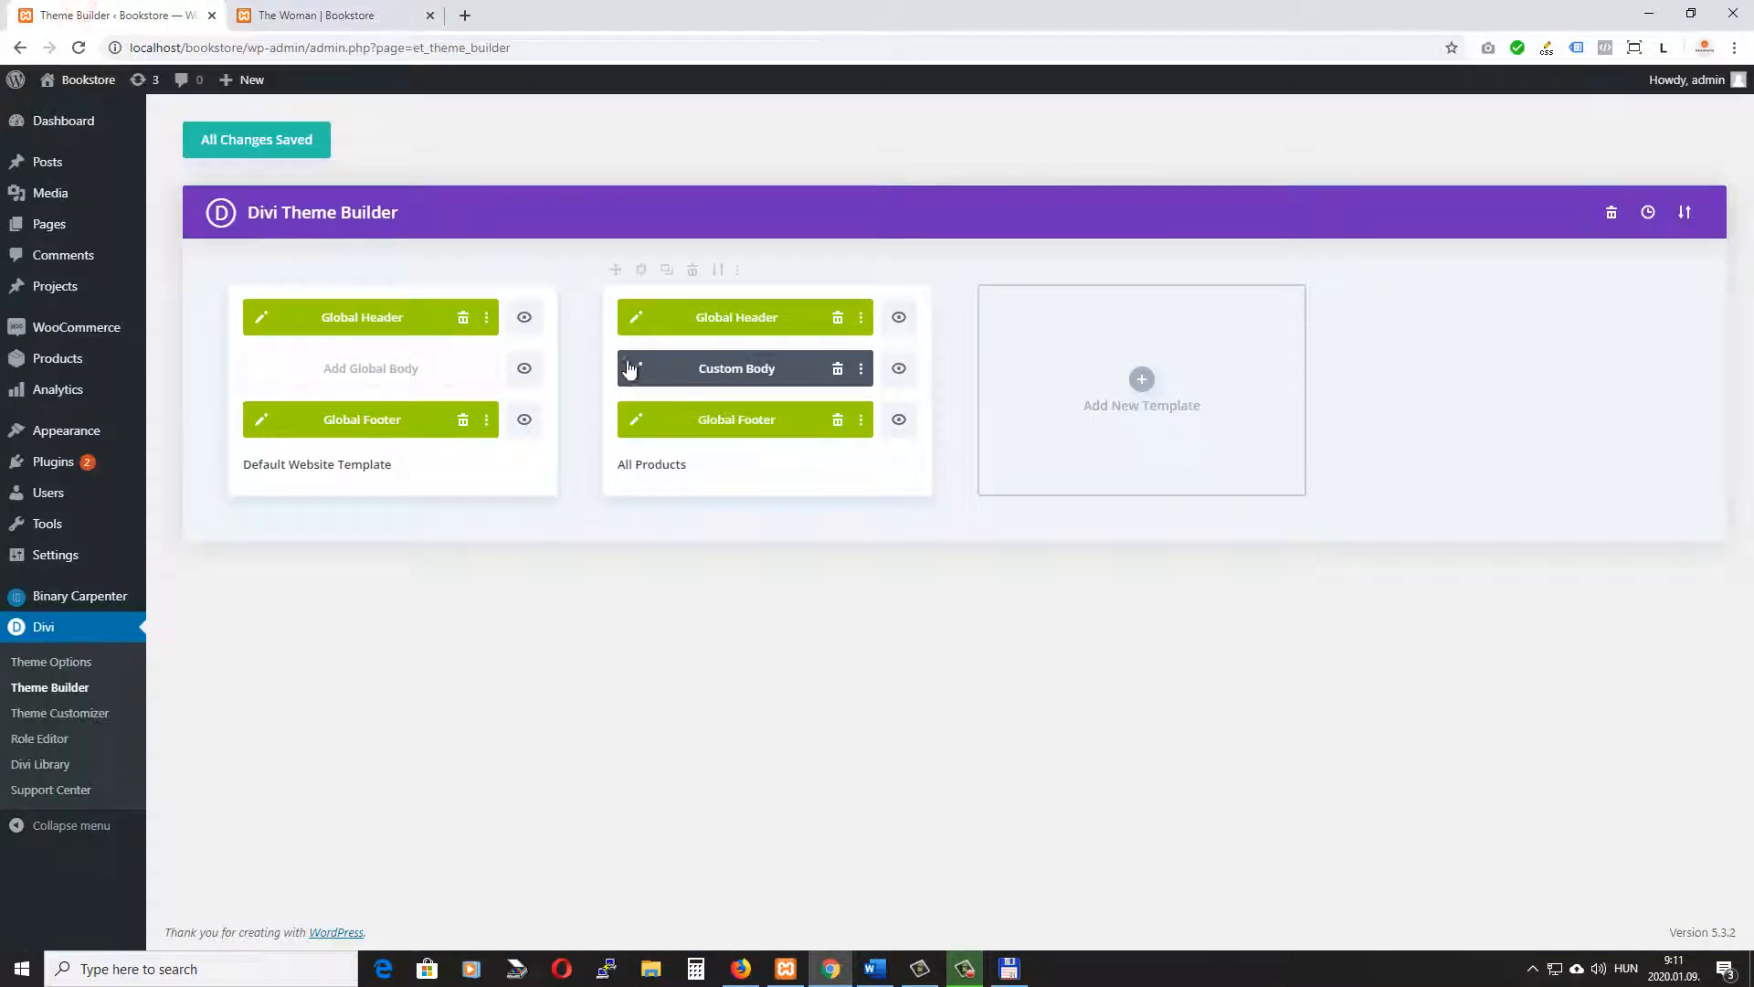
pyautogui.click(636, 368)
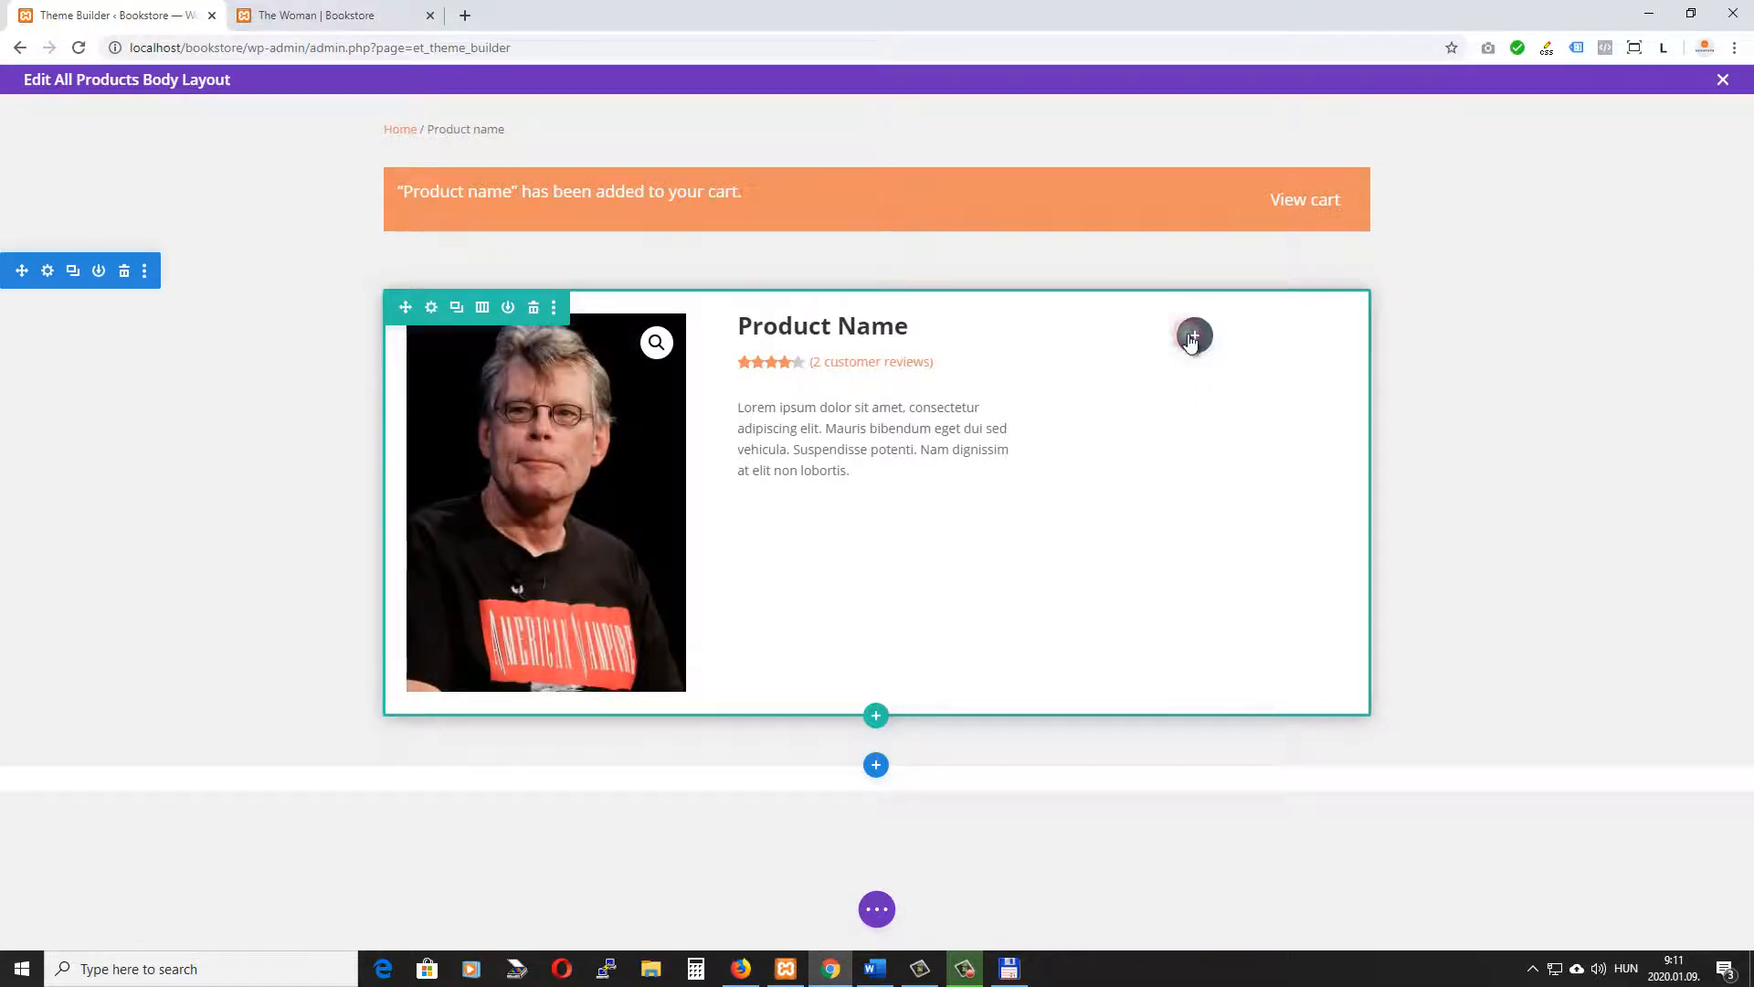
pyautogui.click(1192, 338)
pyautogui.write('woo')
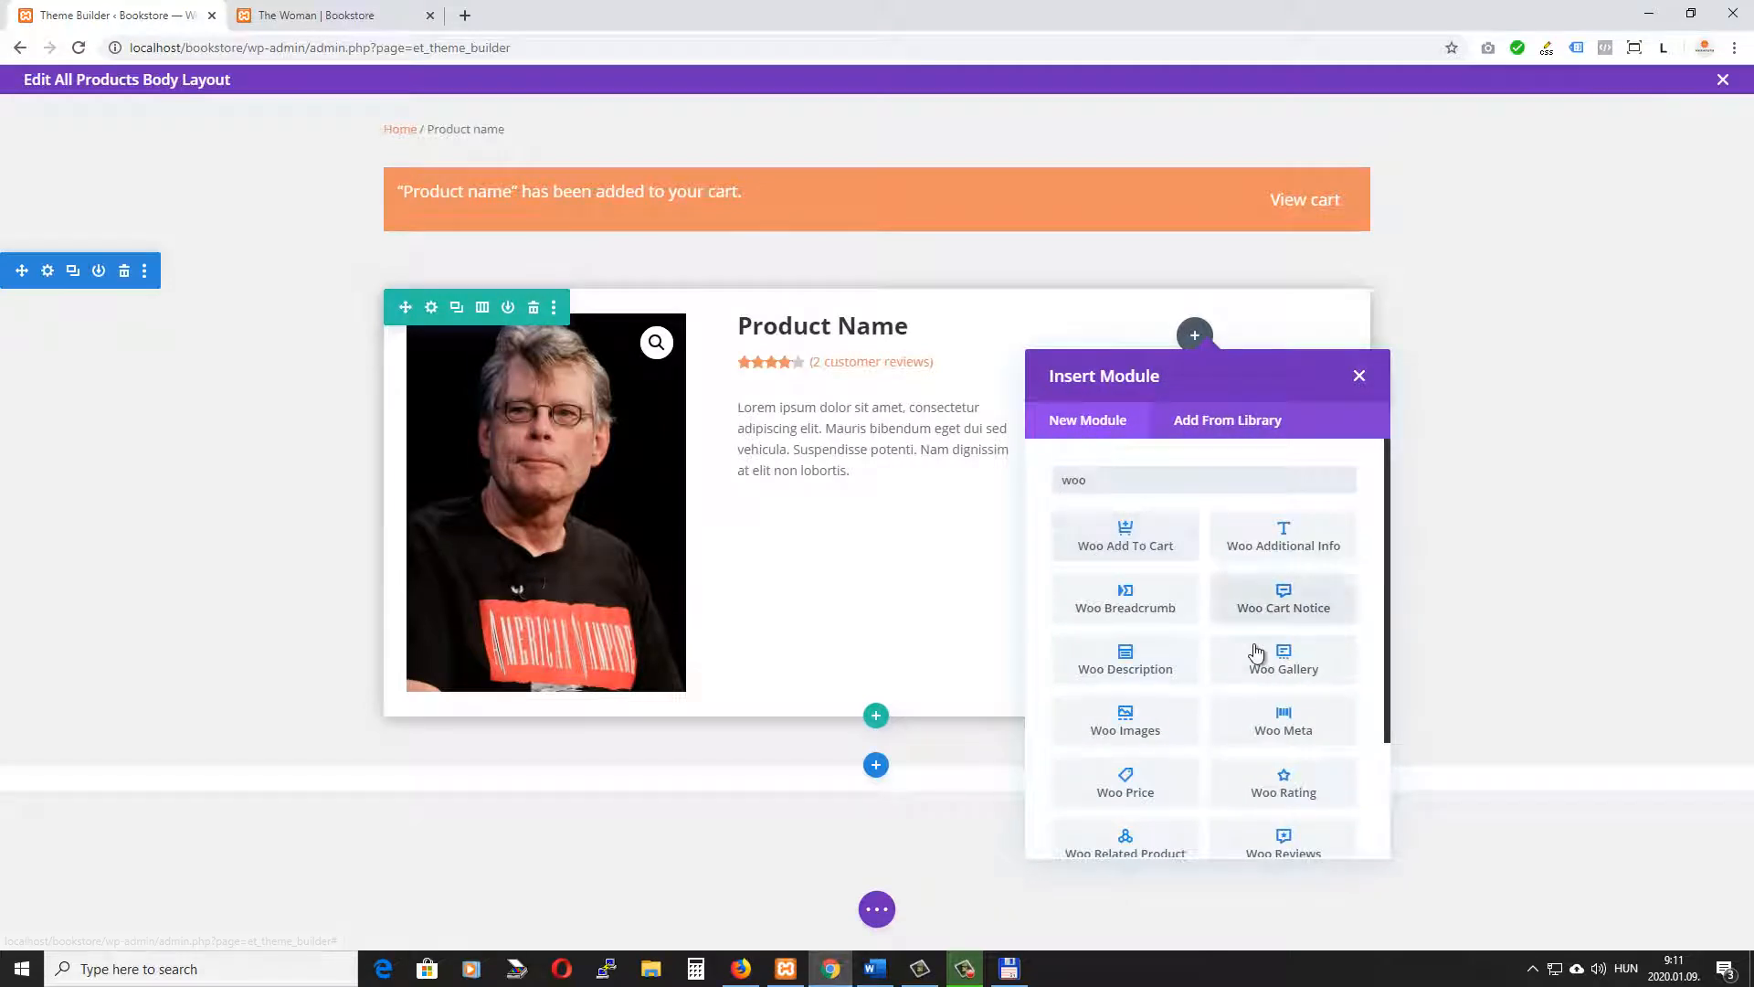
pyautogui.scroll(-2, 1279, 712)
pyautogui.click(1124, 695)
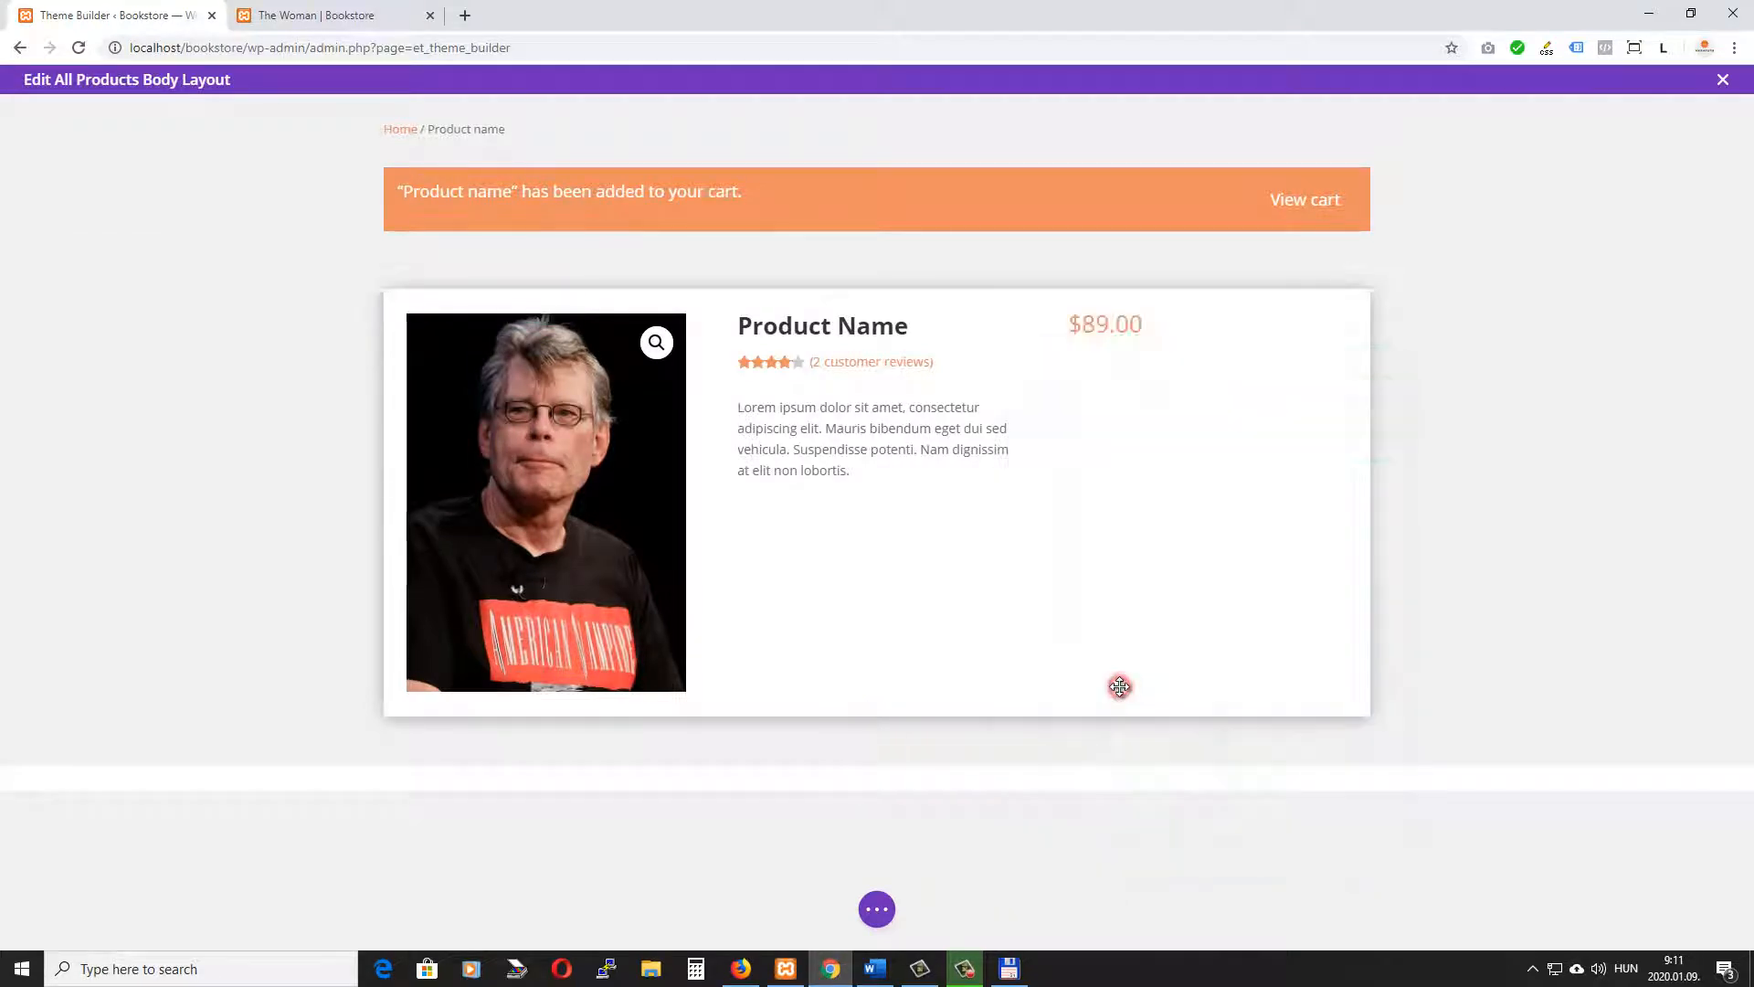
pyautogui.moveTo(1439, 187); pyautogui.dragTo(642, 209)
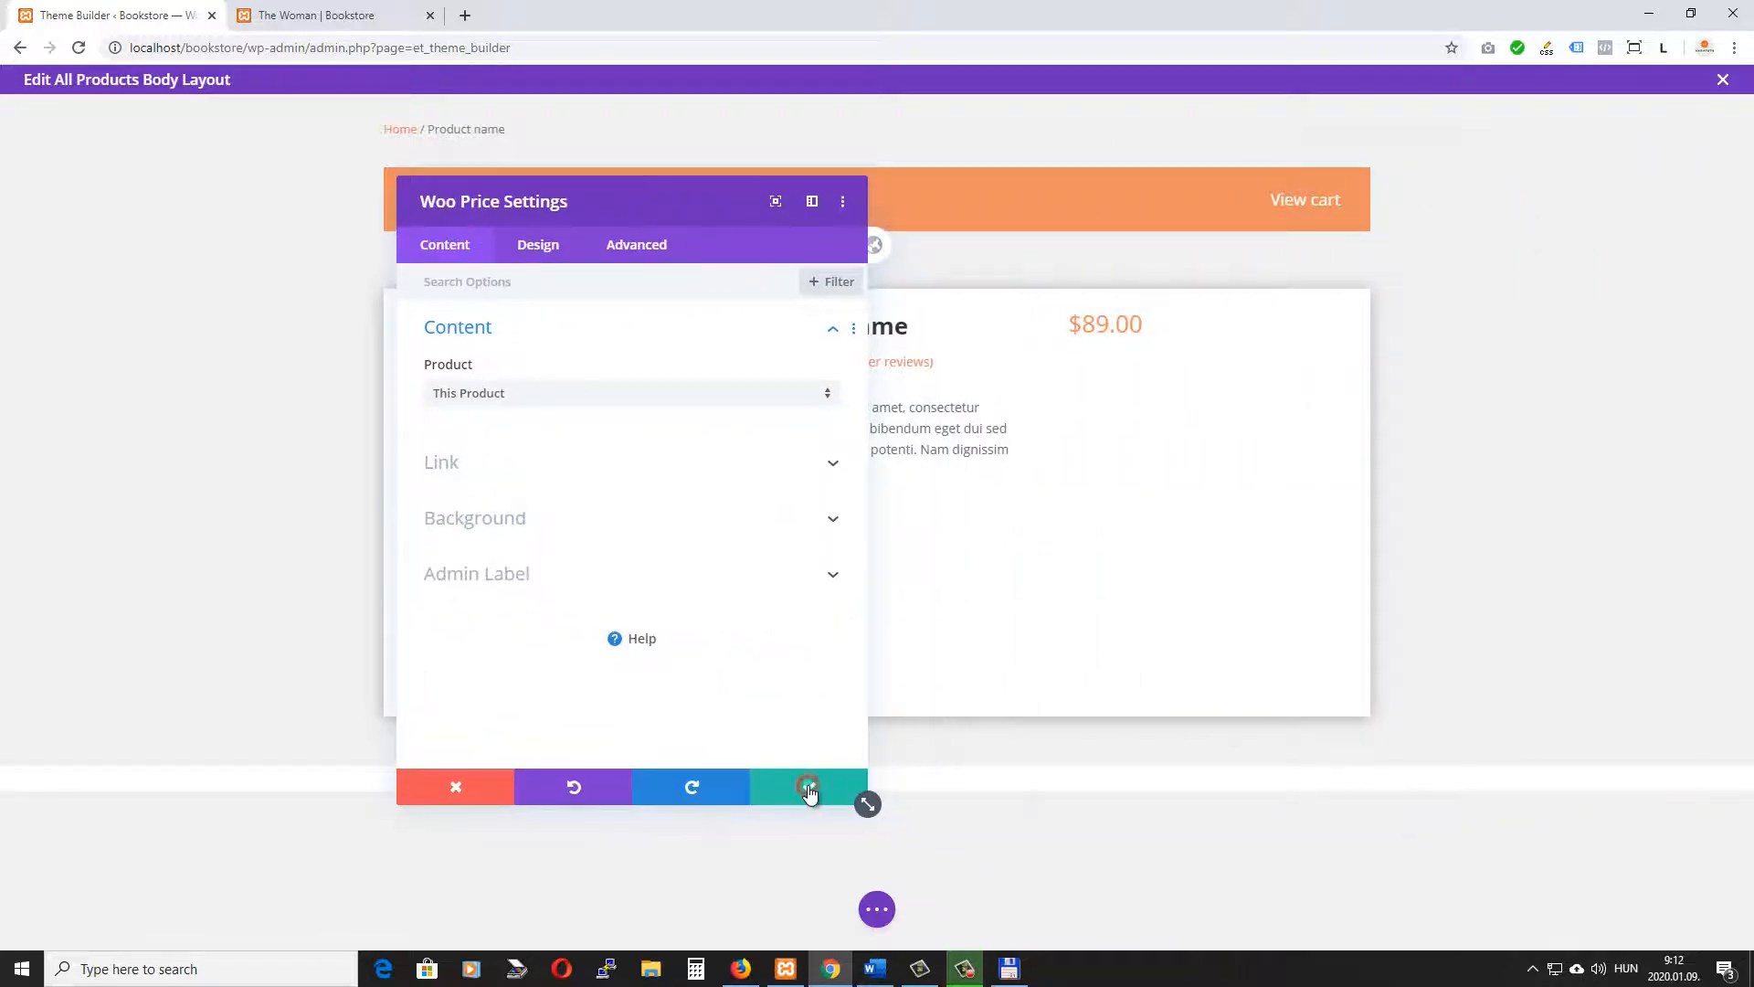
pyautogui.click(809, 788)
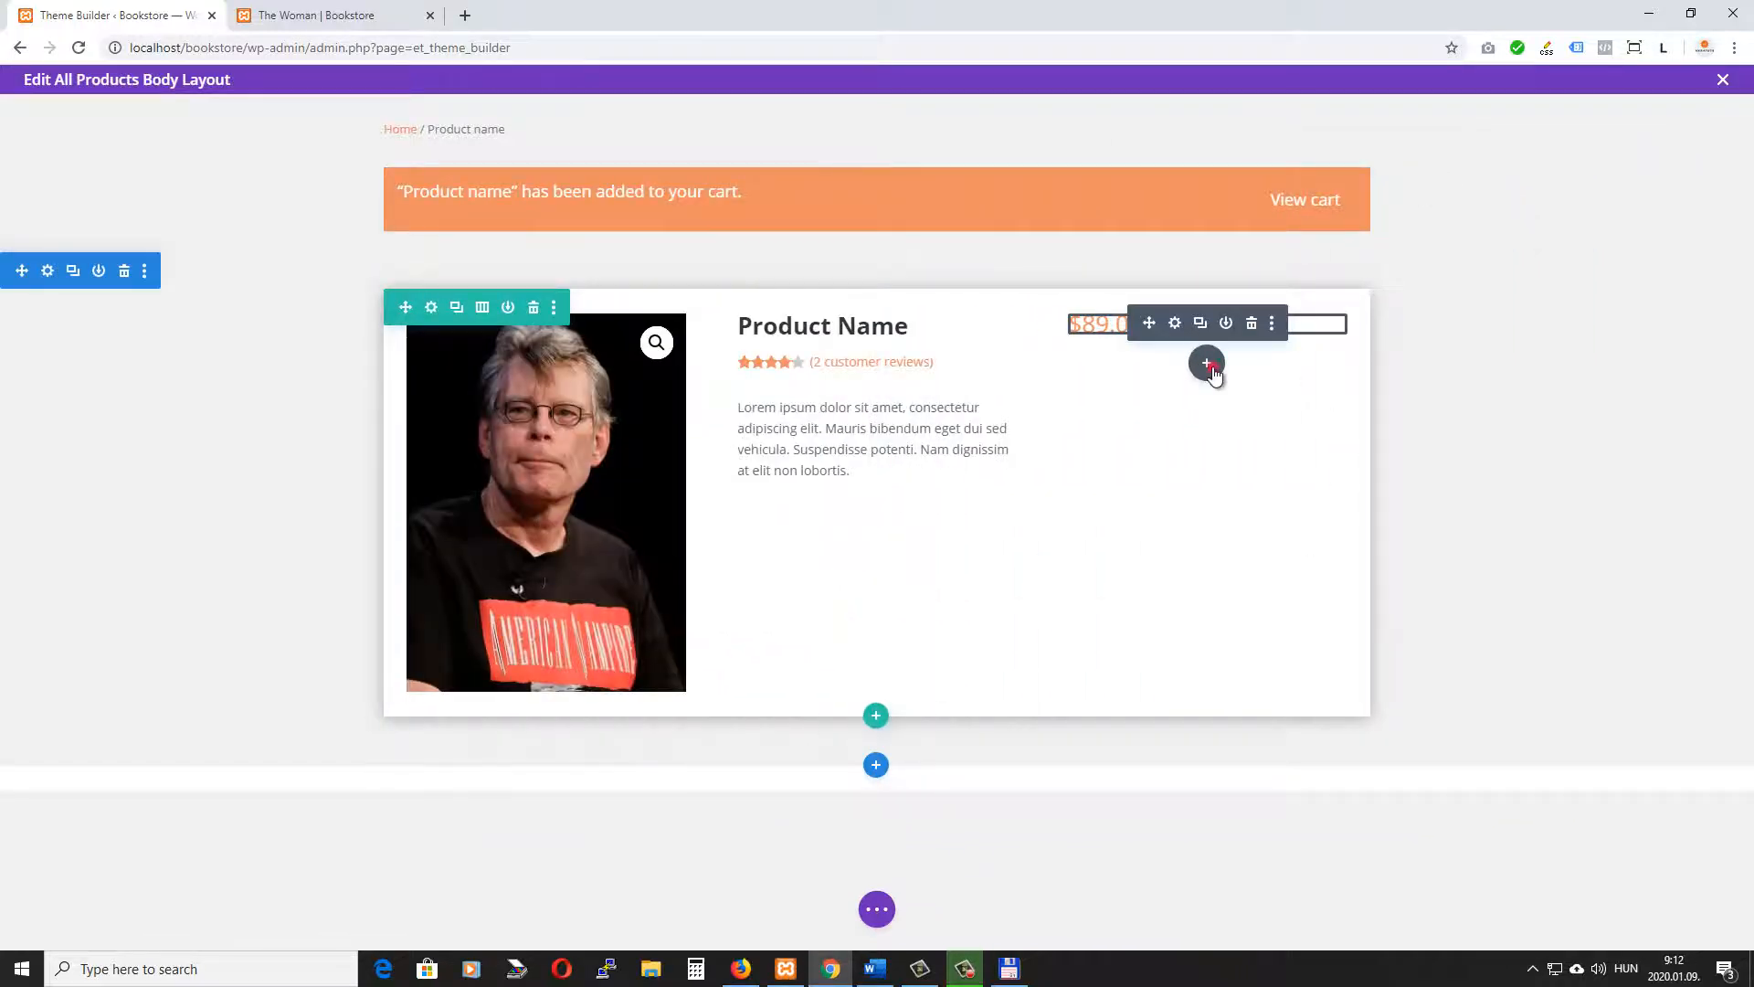
# Insert a Woo Add To Cart module below the price and save its default settings
pyautogui.click(1208, 365)
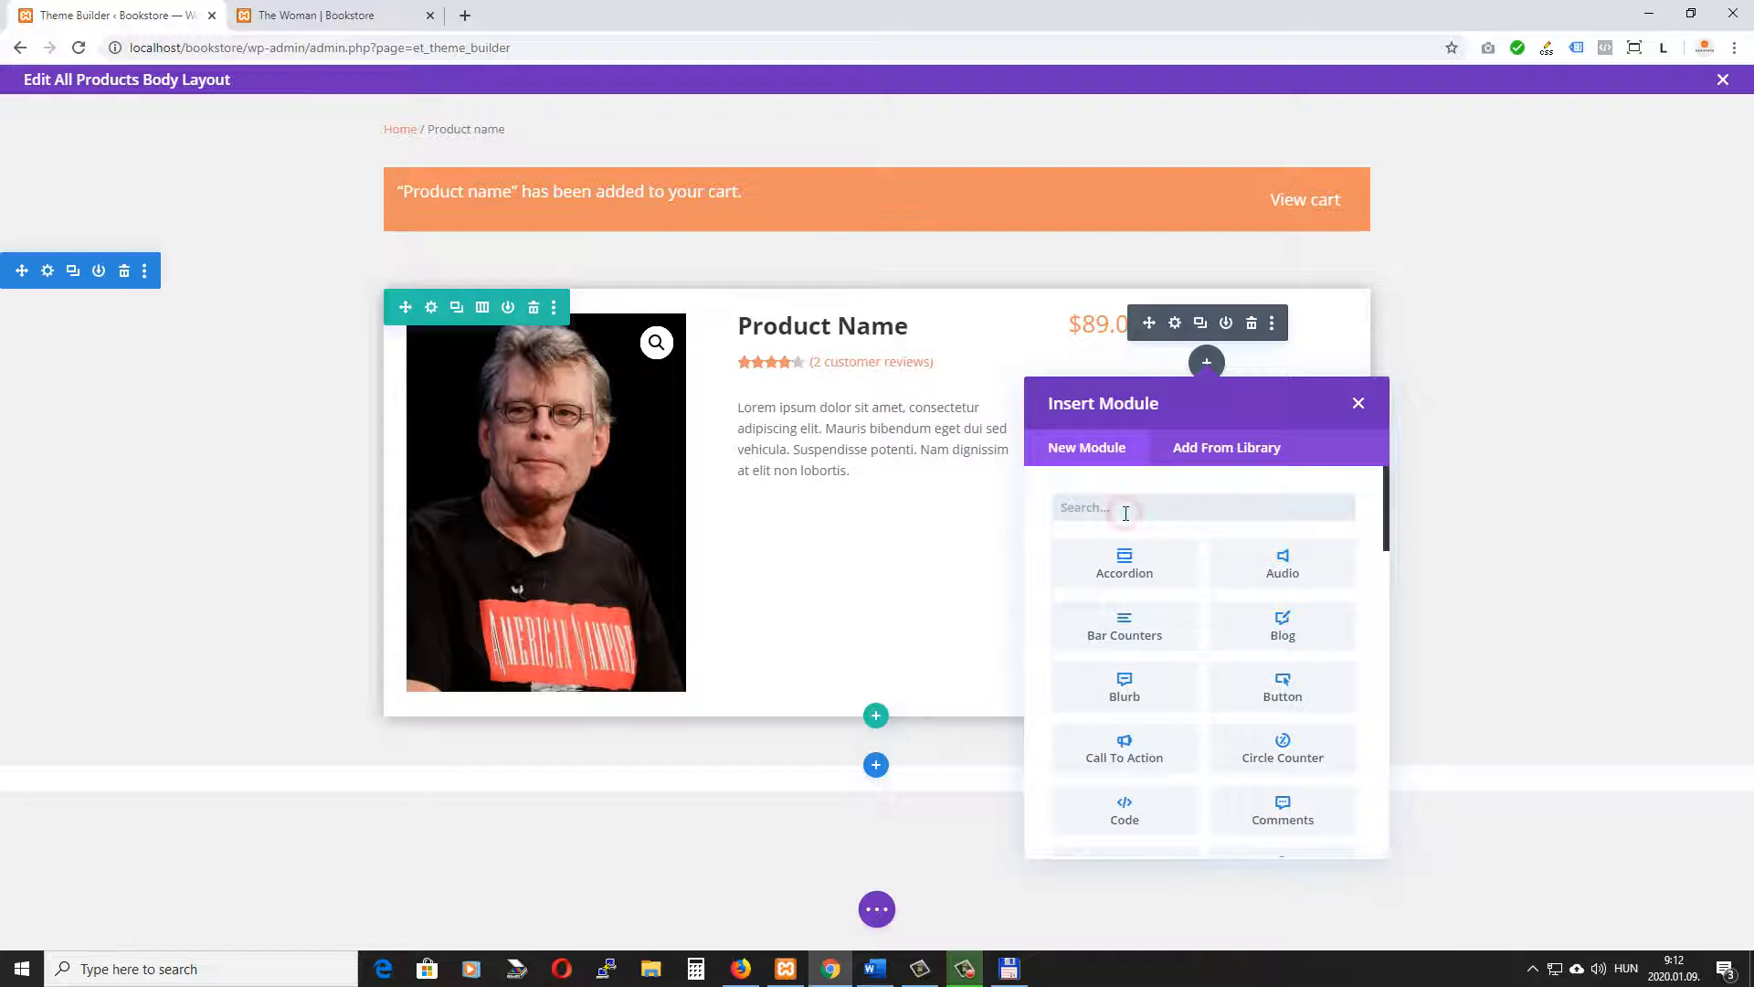
pyautogui.write('woo')
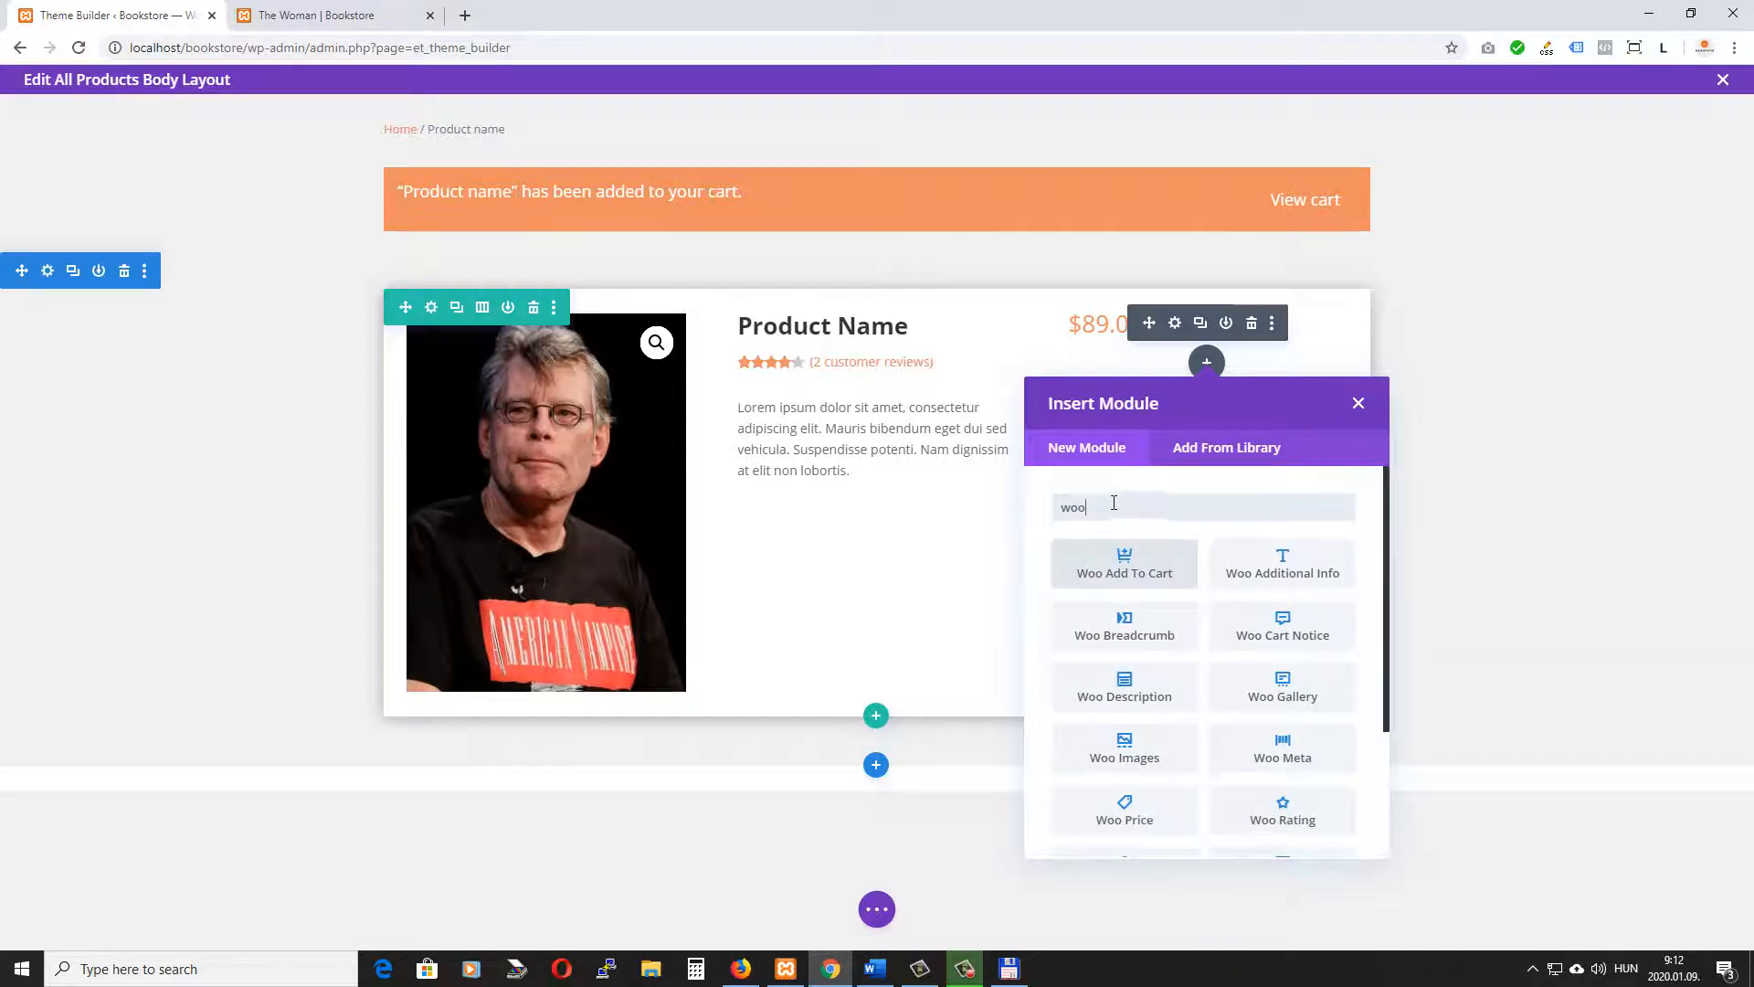
pyautogui.click(1129, 574)
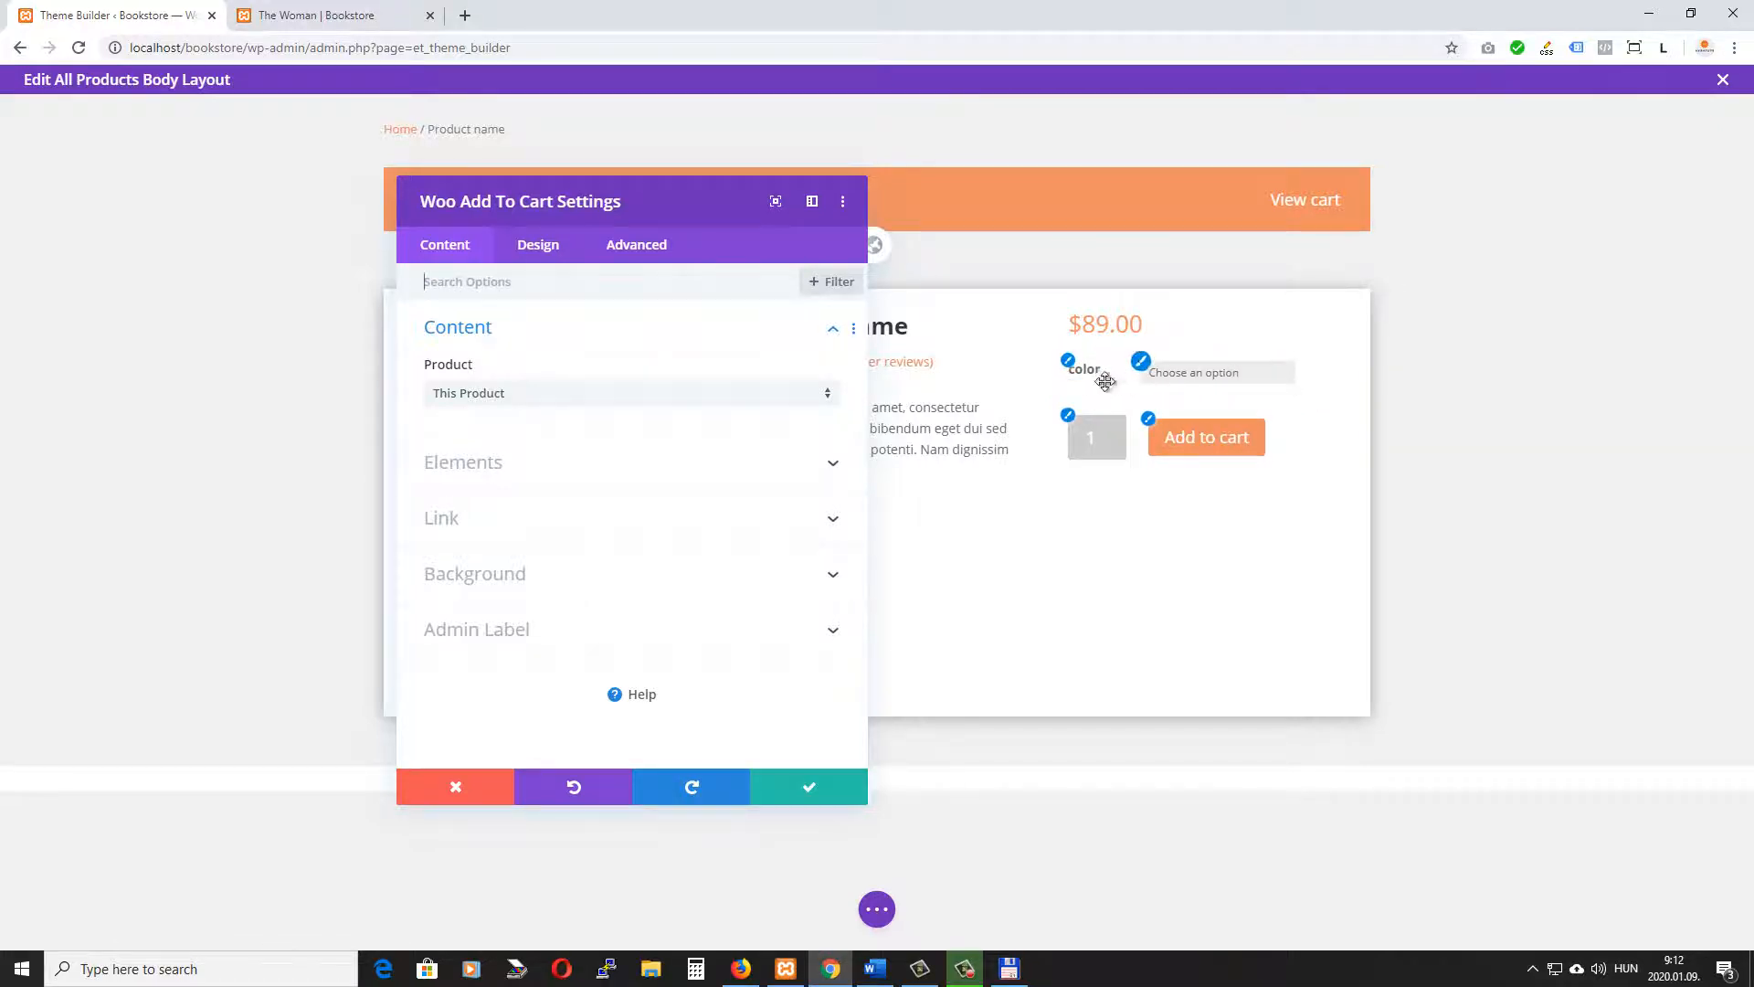
pyautogui.click(810, 787)
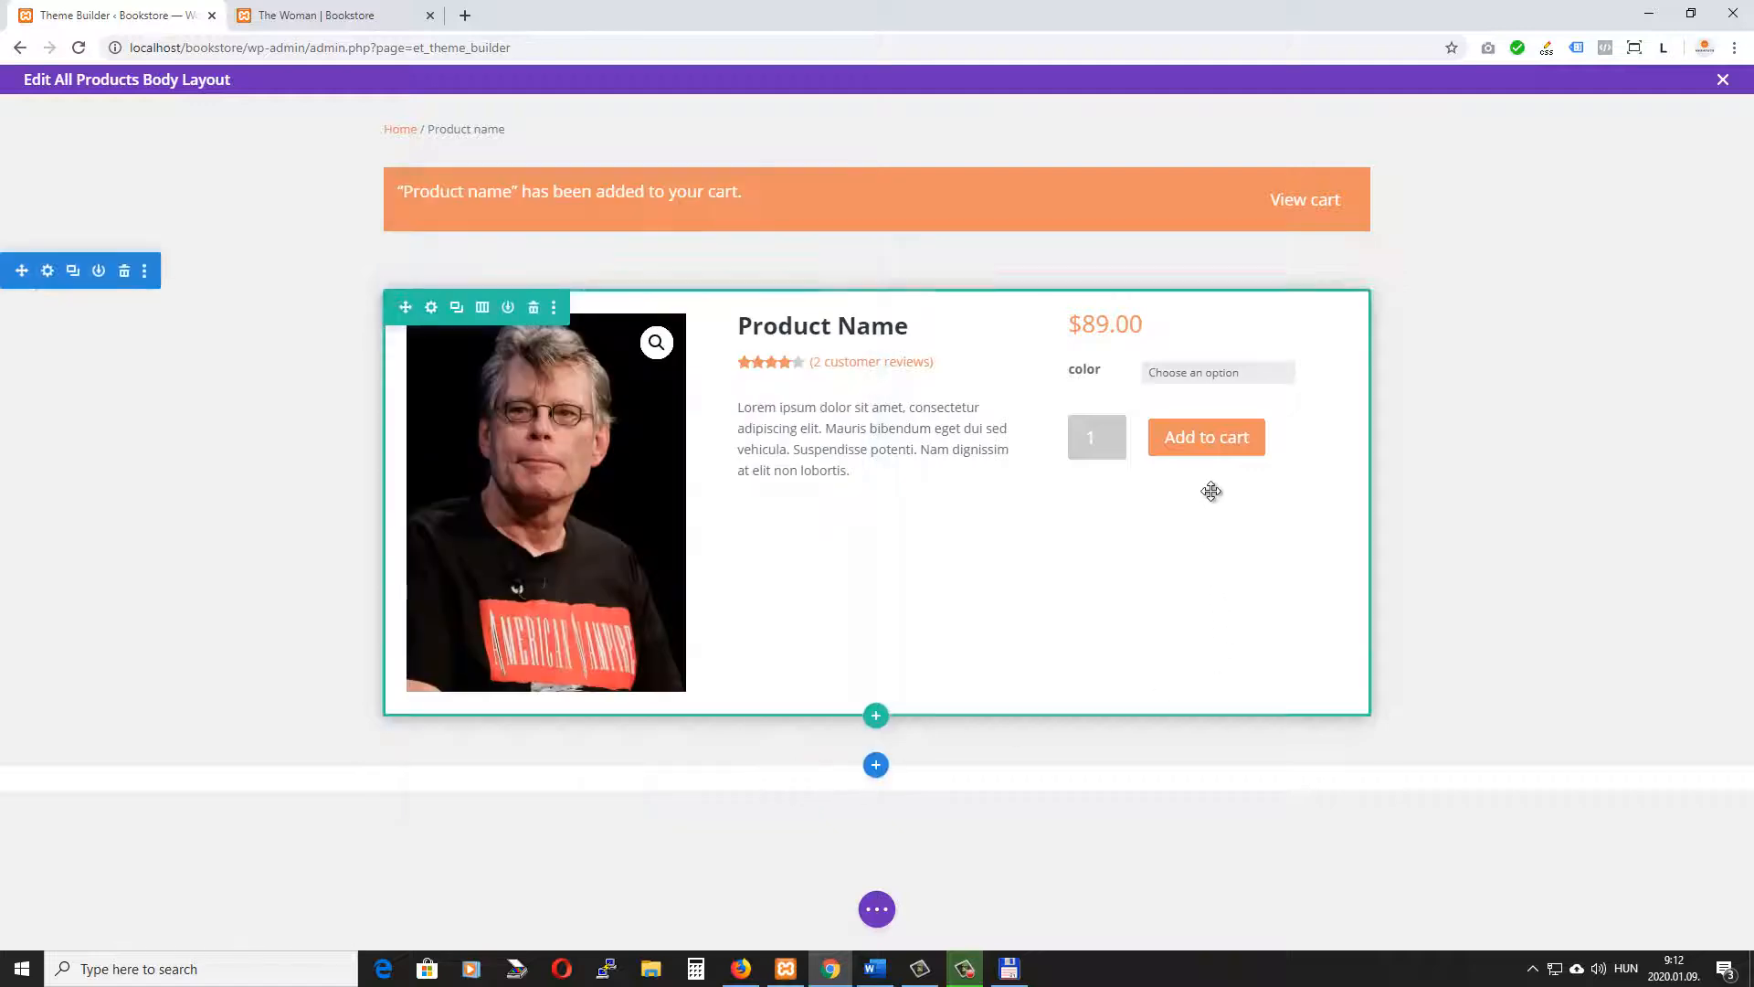
# Insert an Image module below the Woo Add To Cart module in the third column
pyautogui.moveTo(1200, 438)
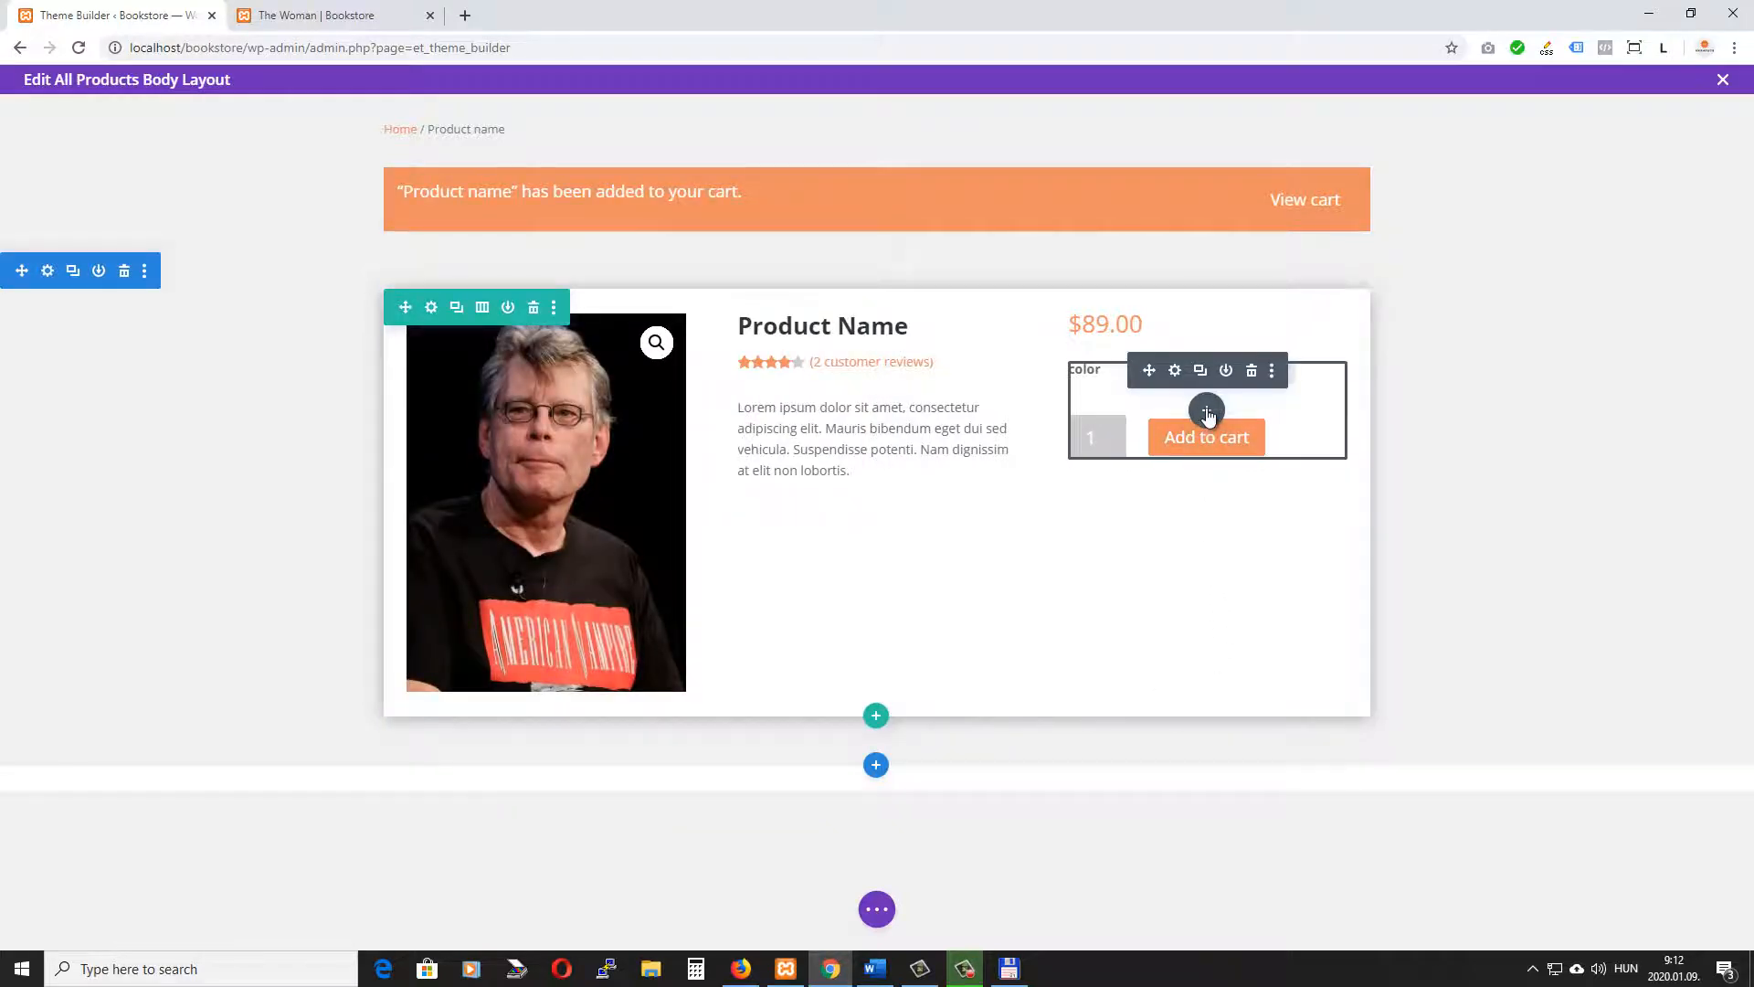
pyautogui.click(1207, 411)
pyautogui.scroll(-3, 1243, 695)
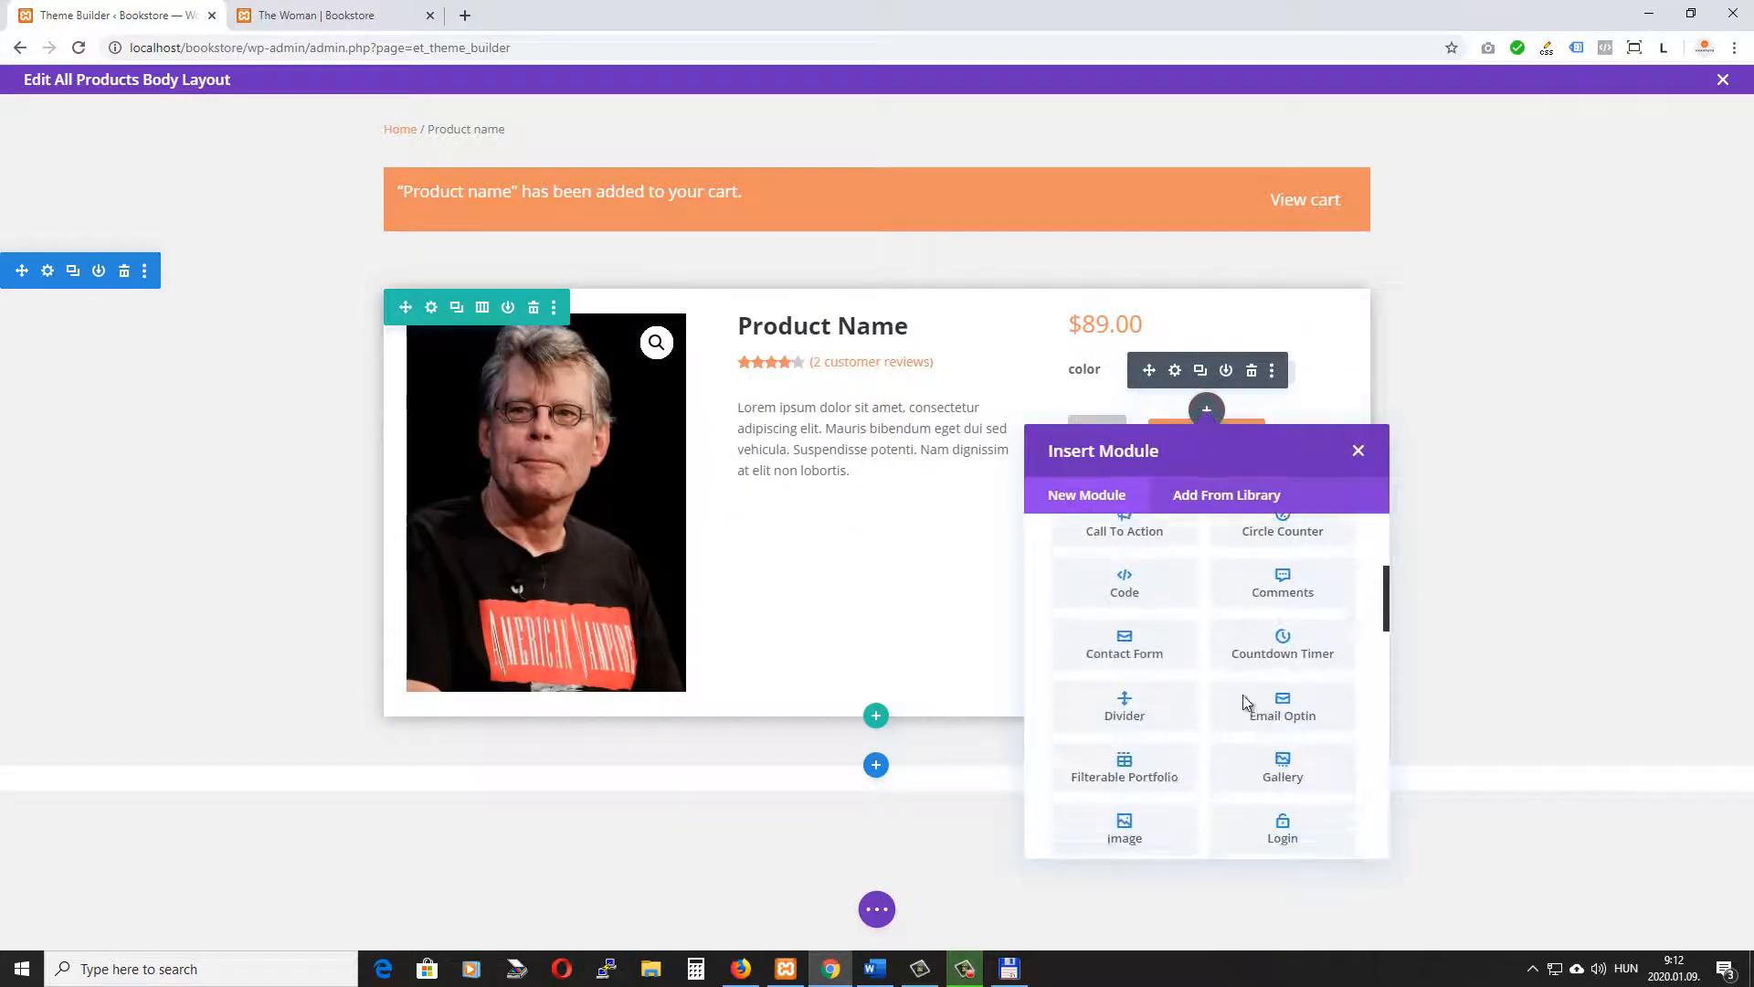
pyautogui.scroll(-1, 1189, 735)
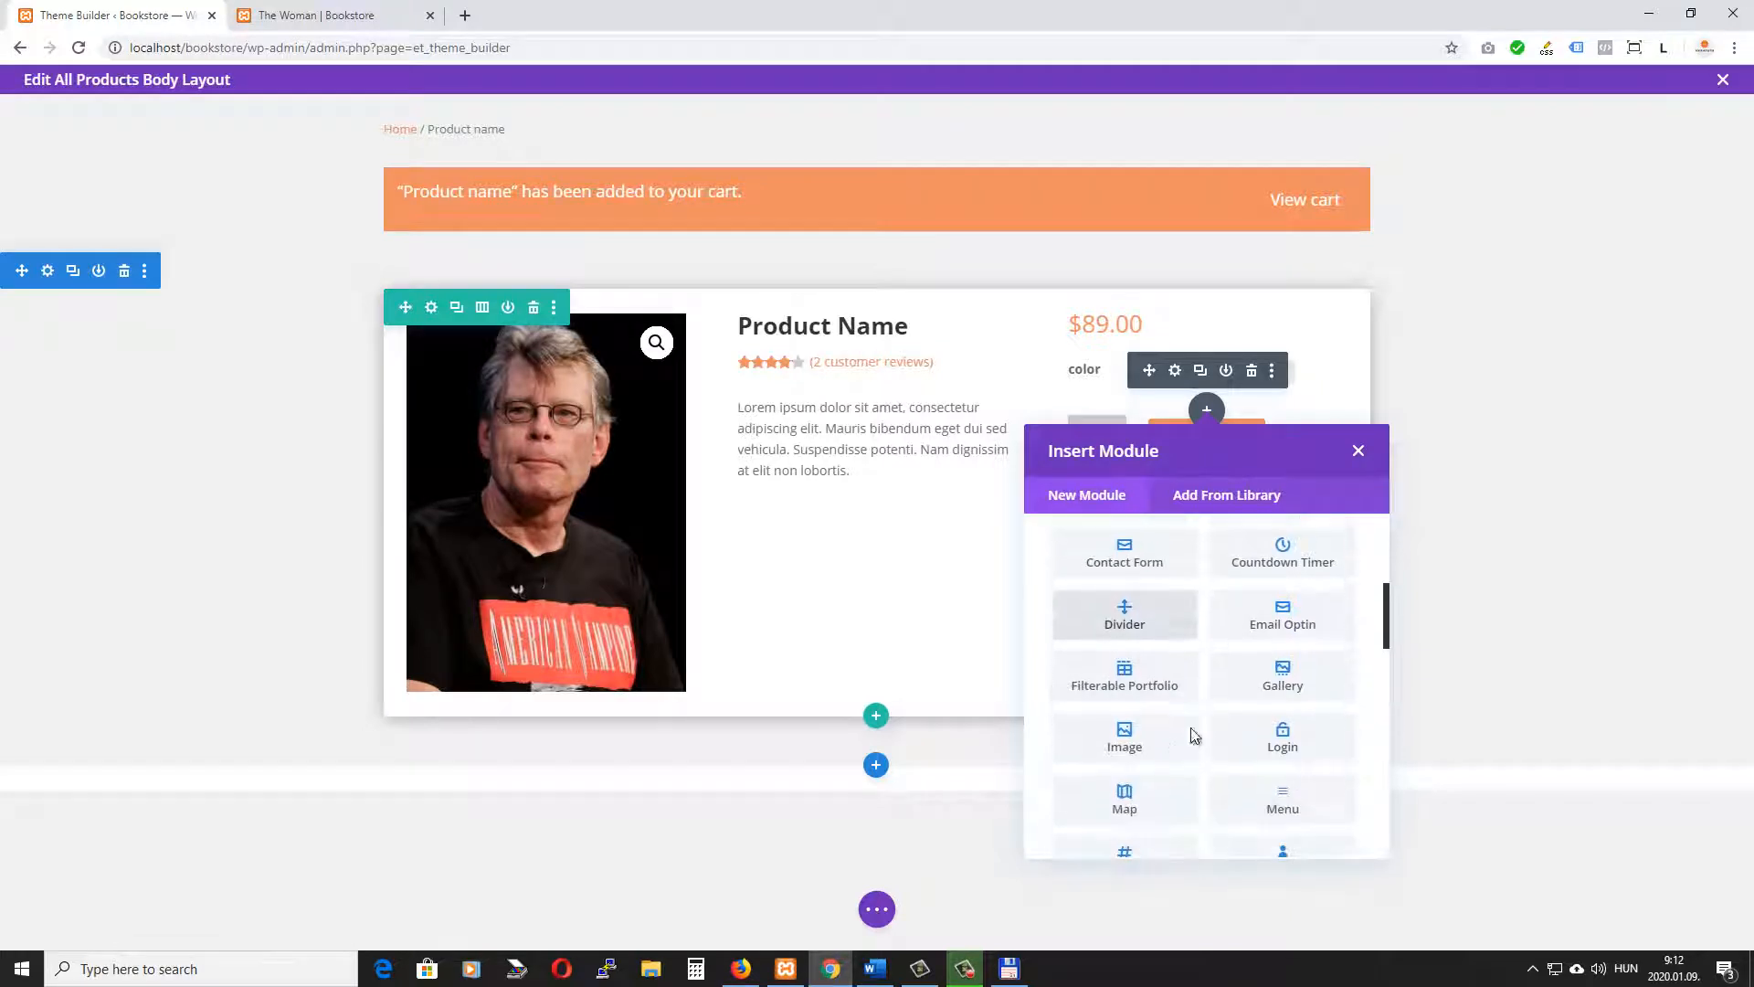
pyautogui.click(1124, 732)
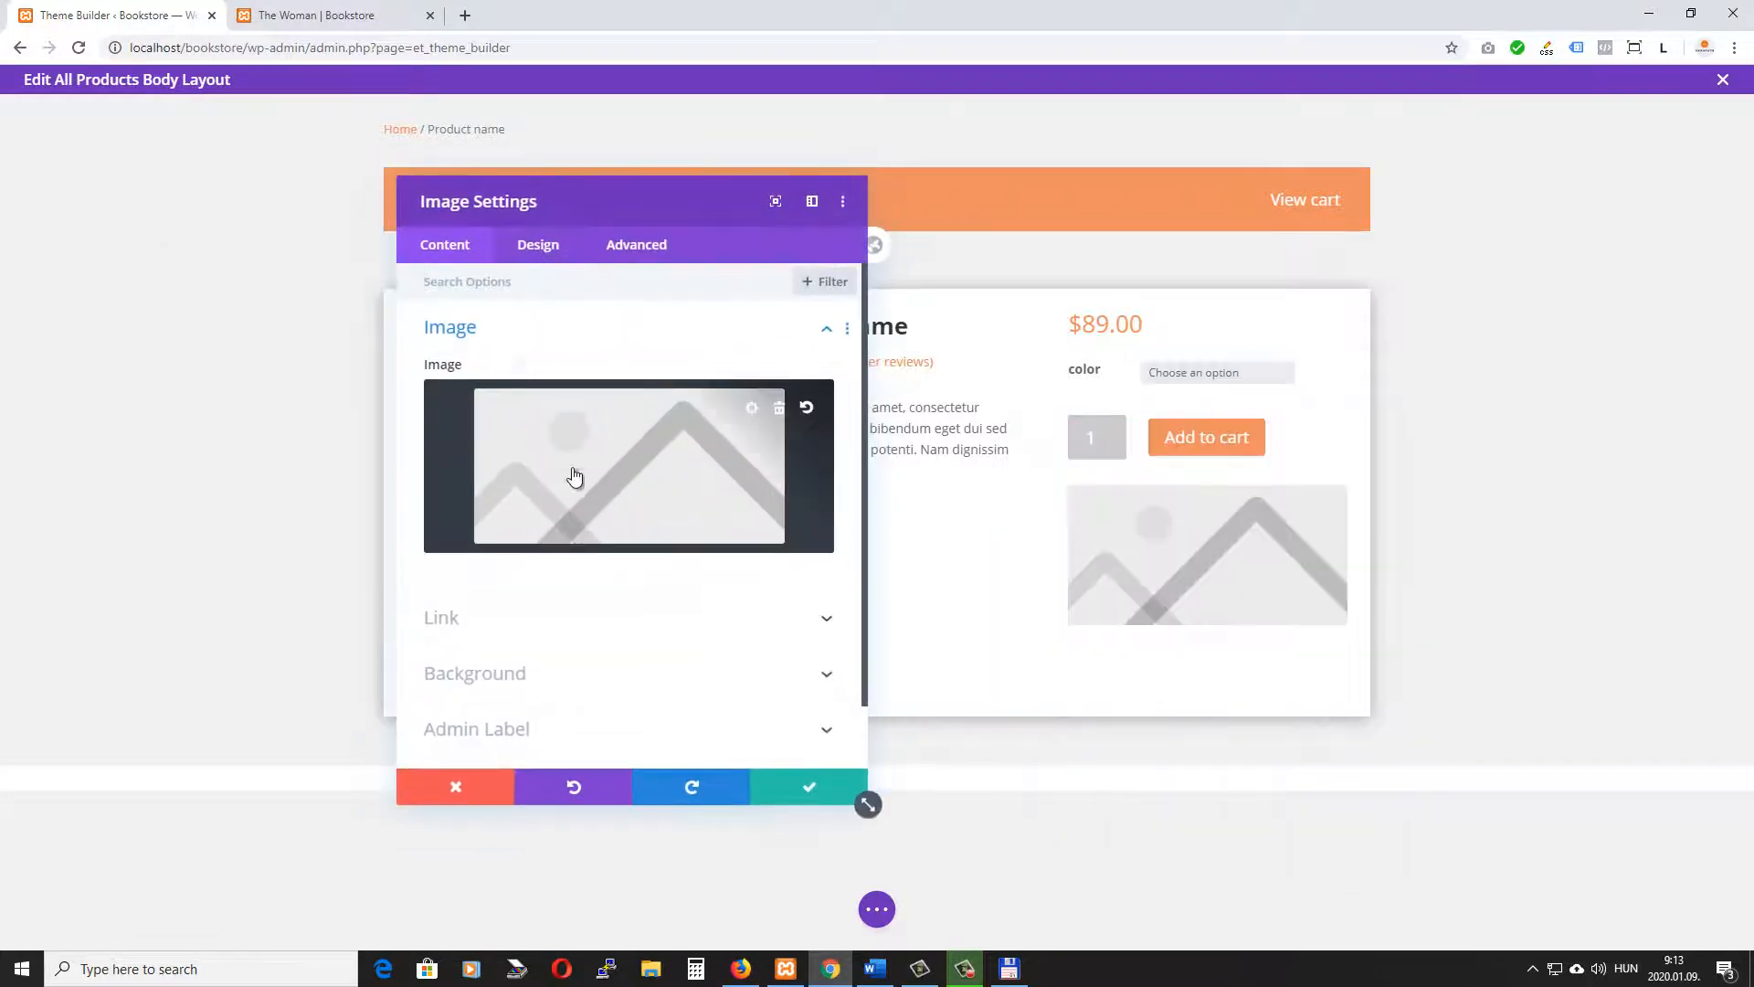
pyautogui.click(574, 476)
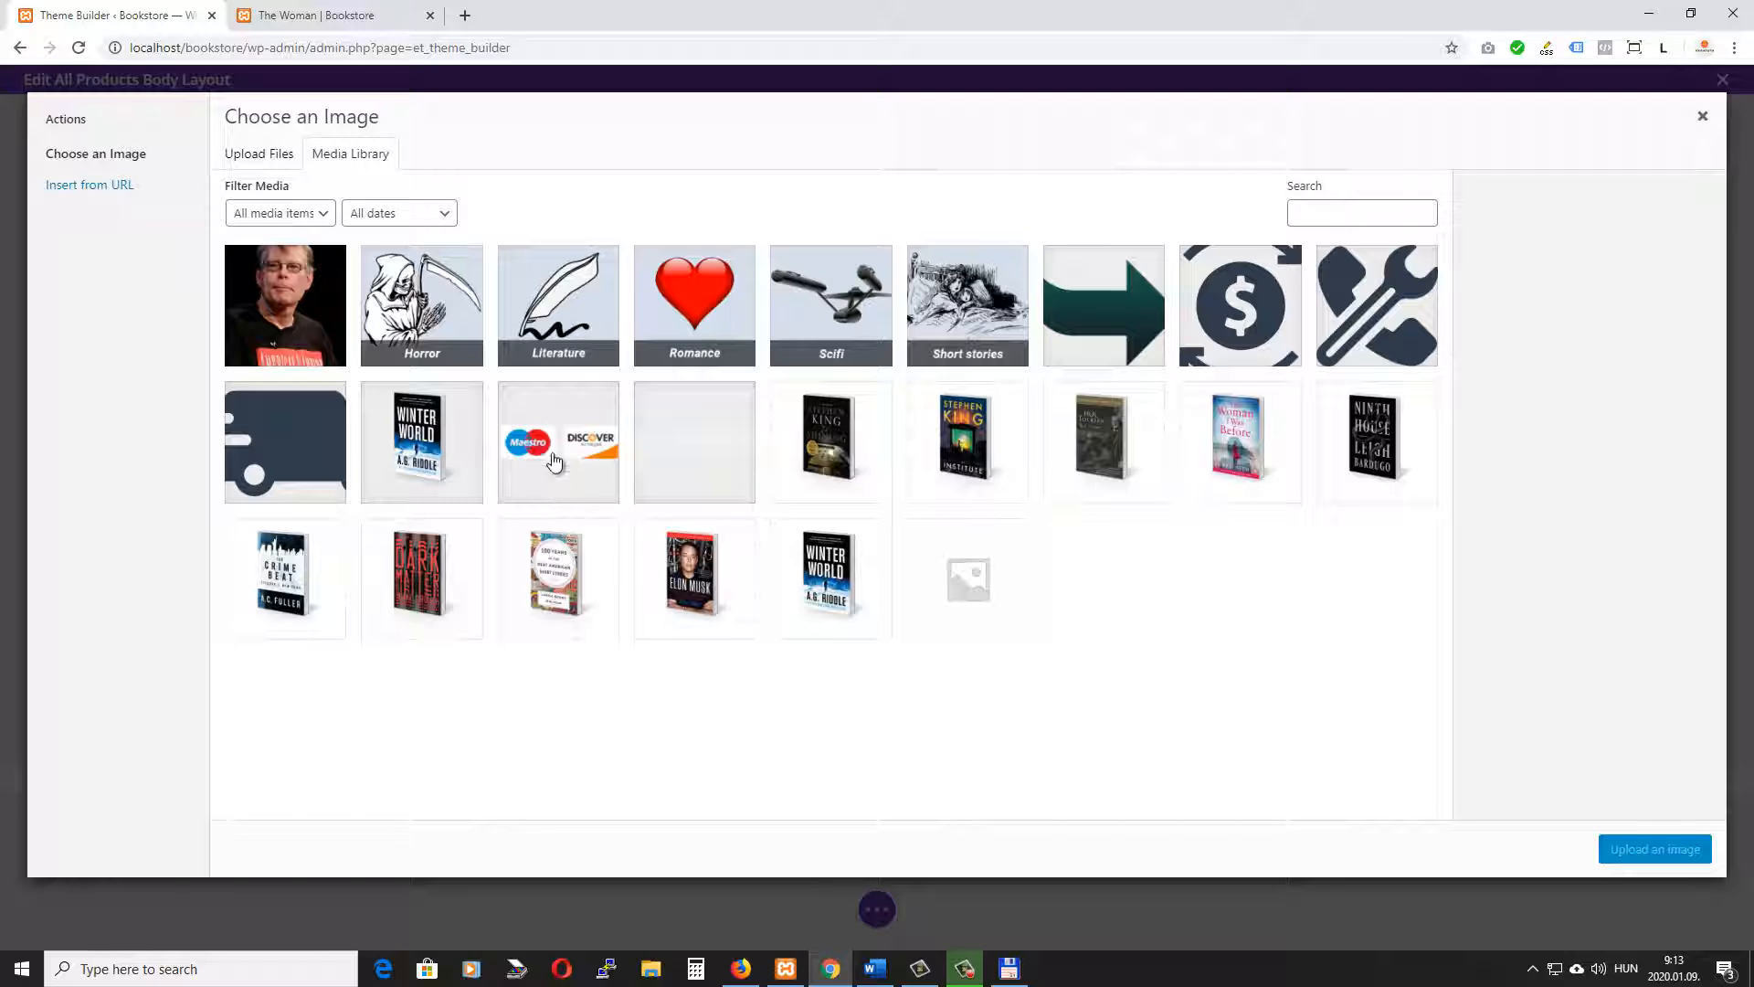
pyautogui.click(560, 446)
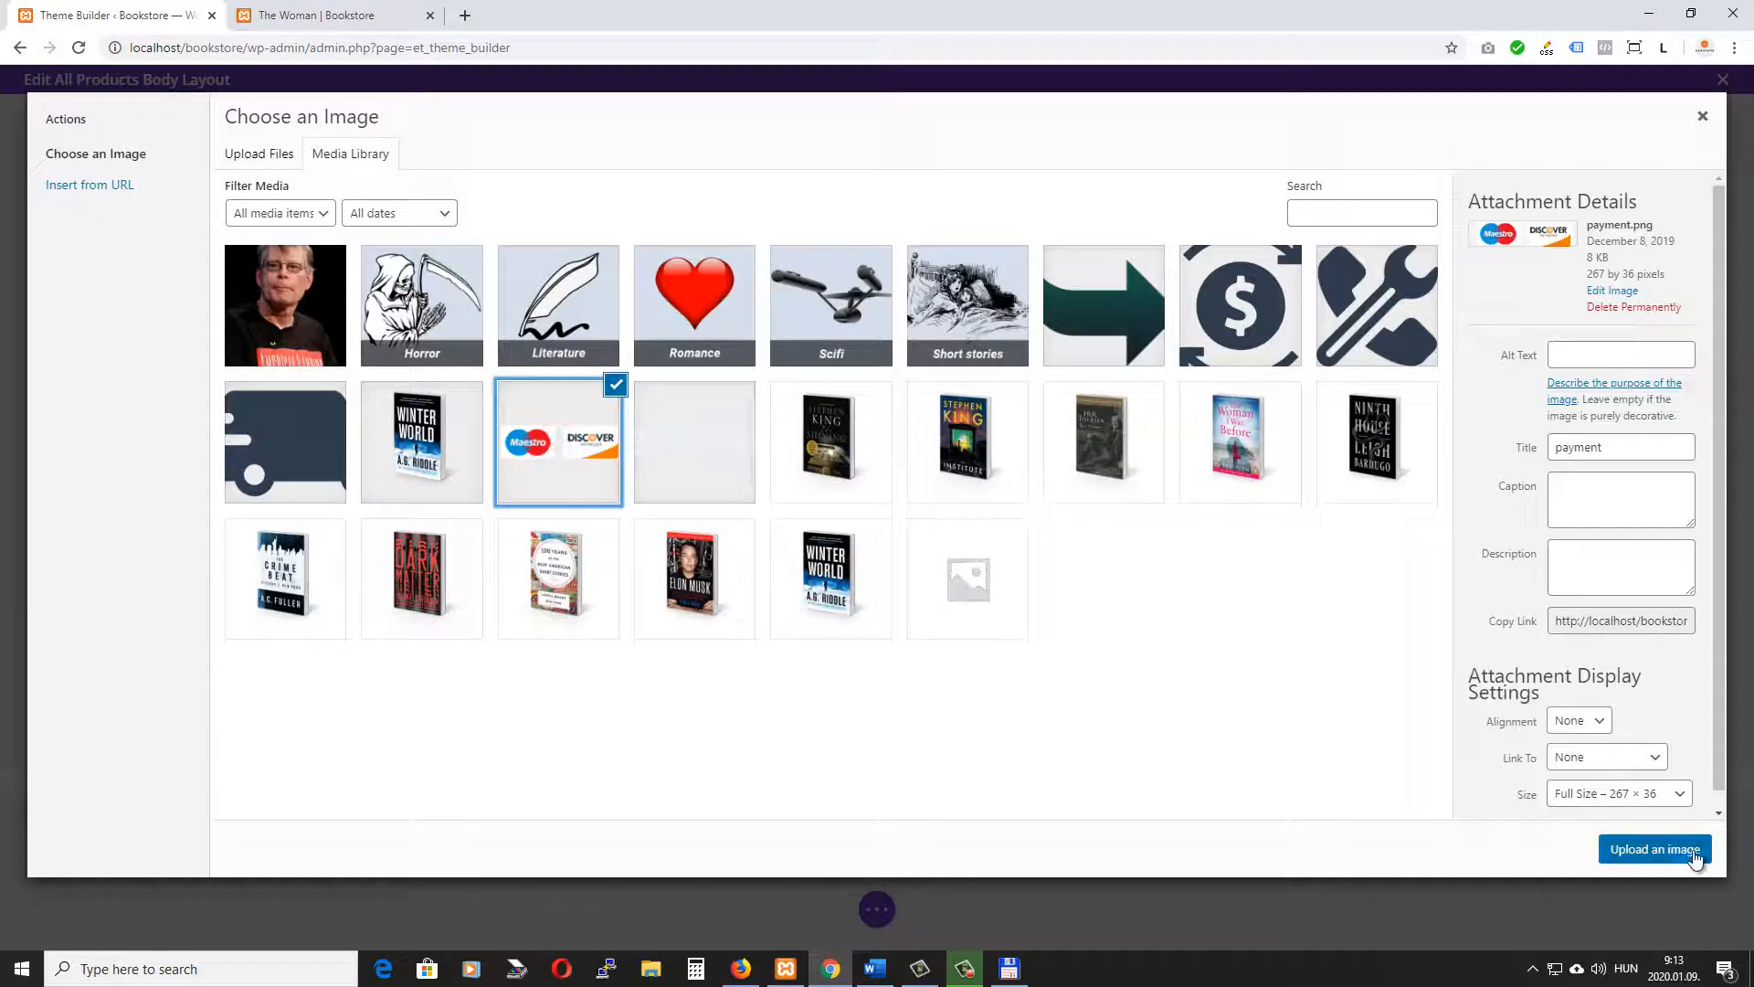
pyautogui.click(1639, 850)
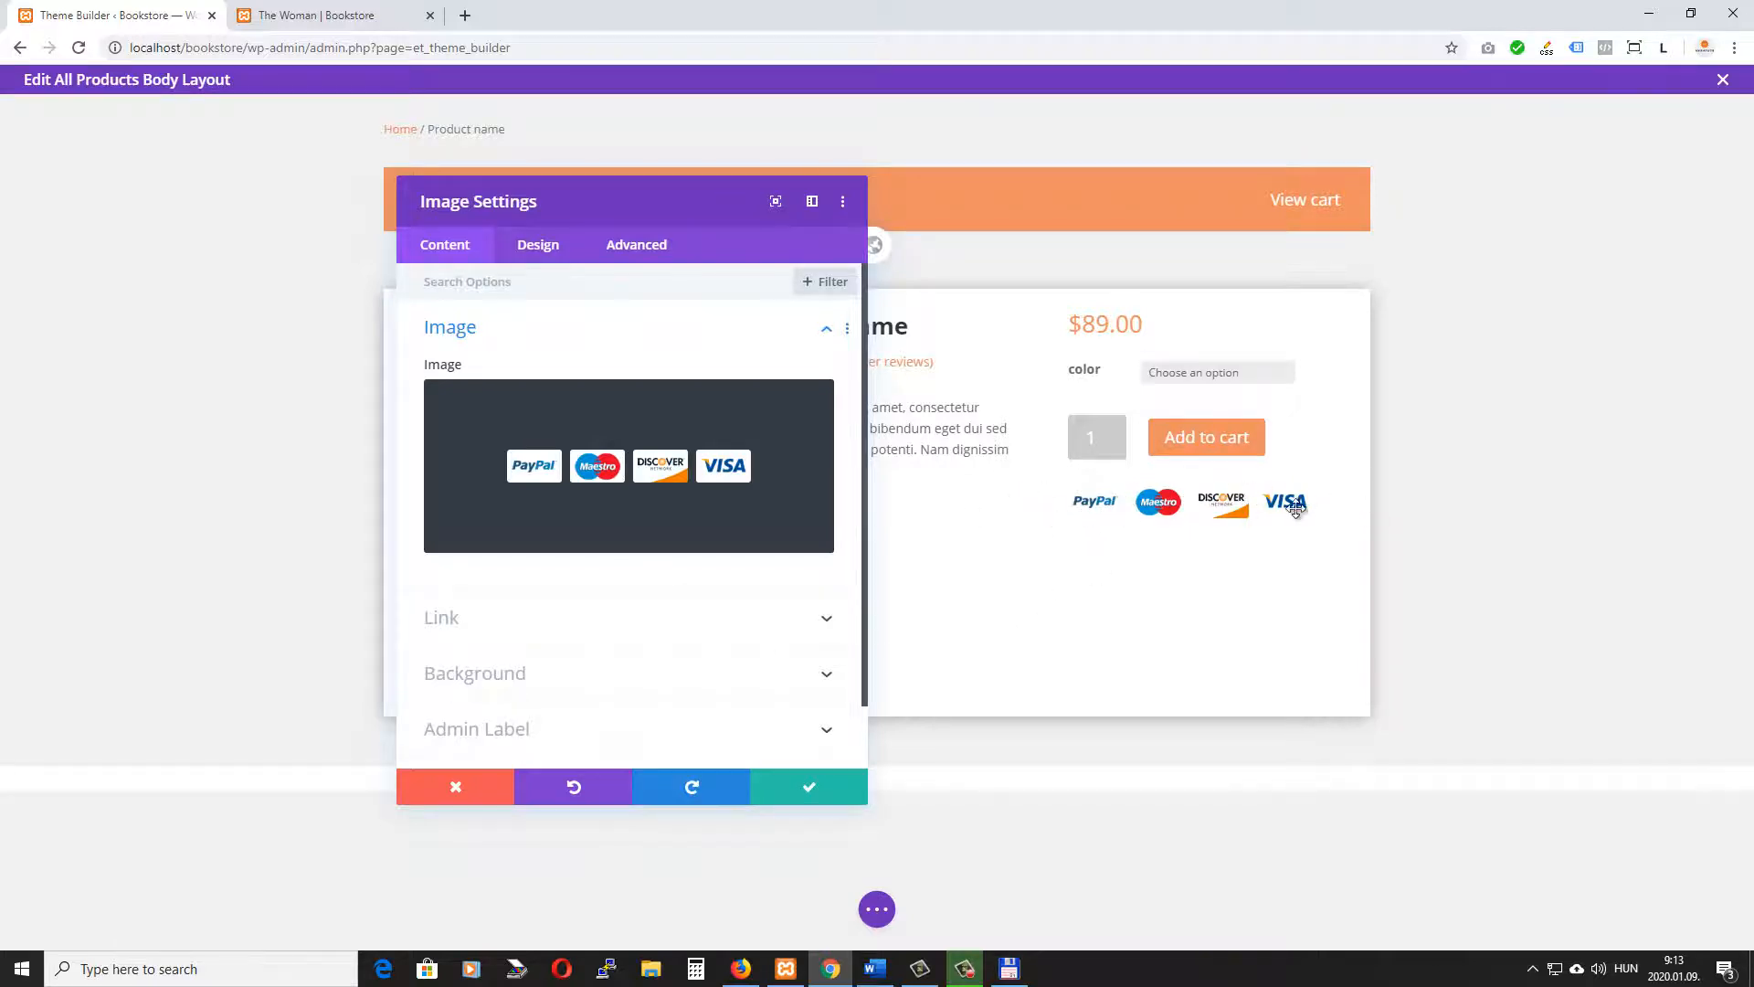
pyautogui.click(539, 245)
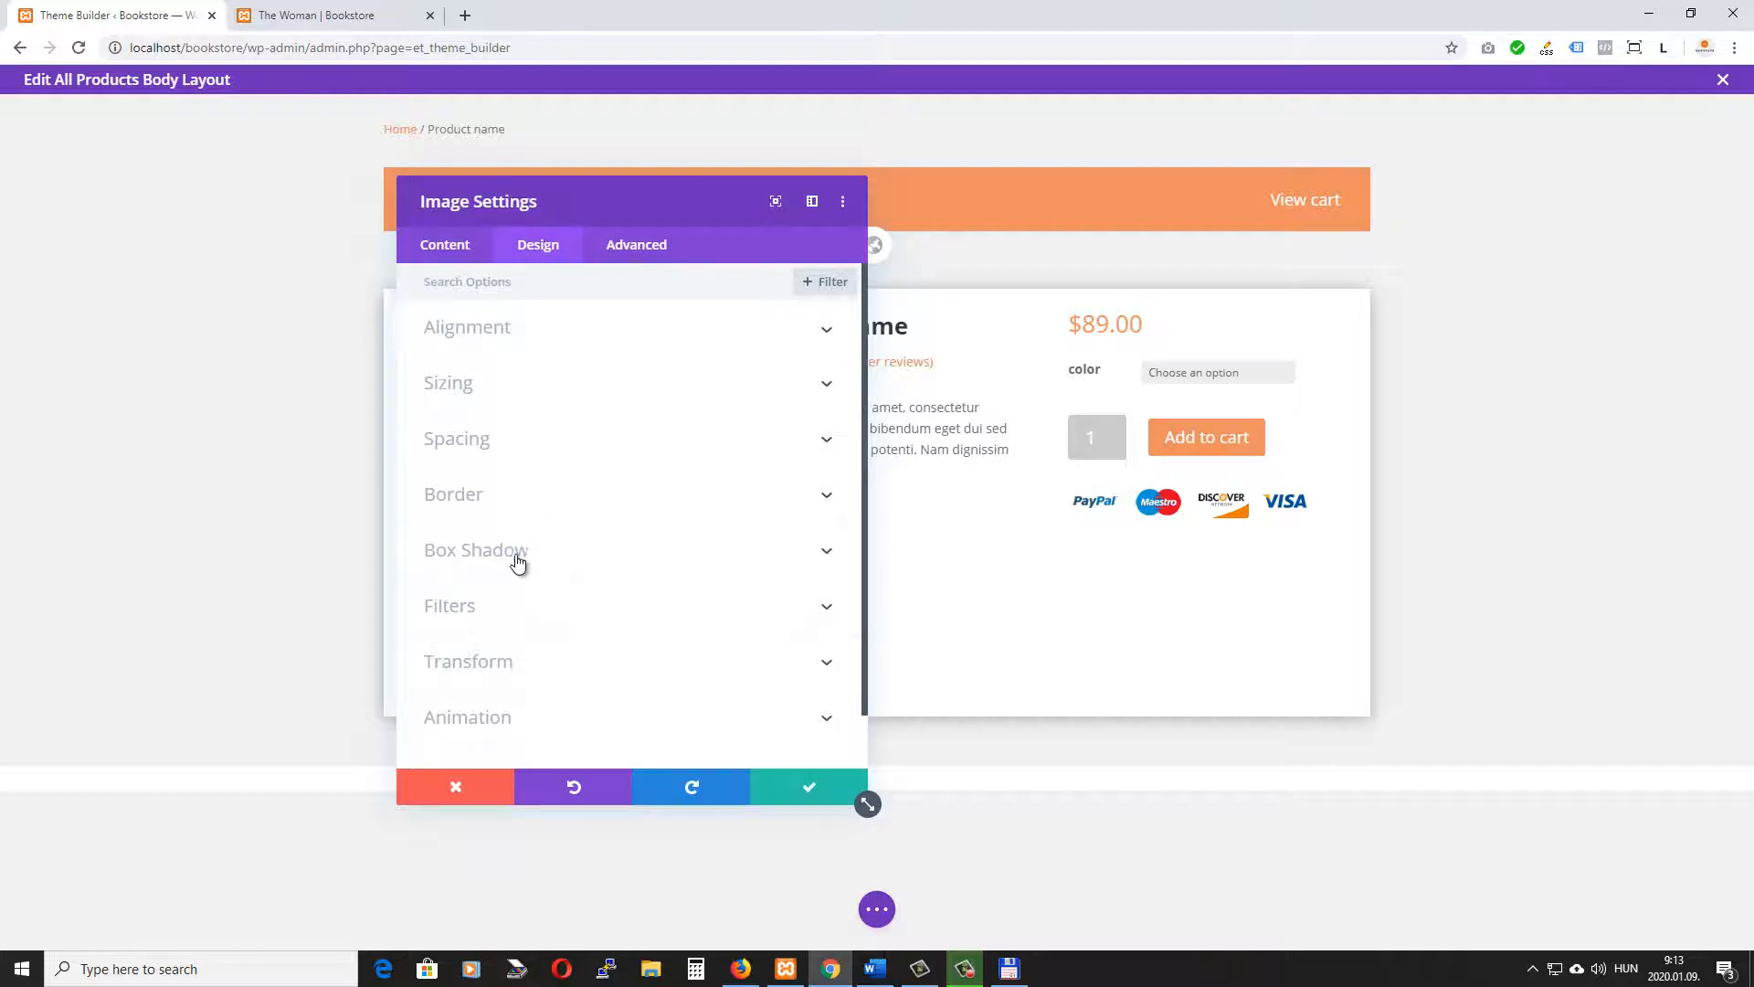
pyautogui.click(478, 551)
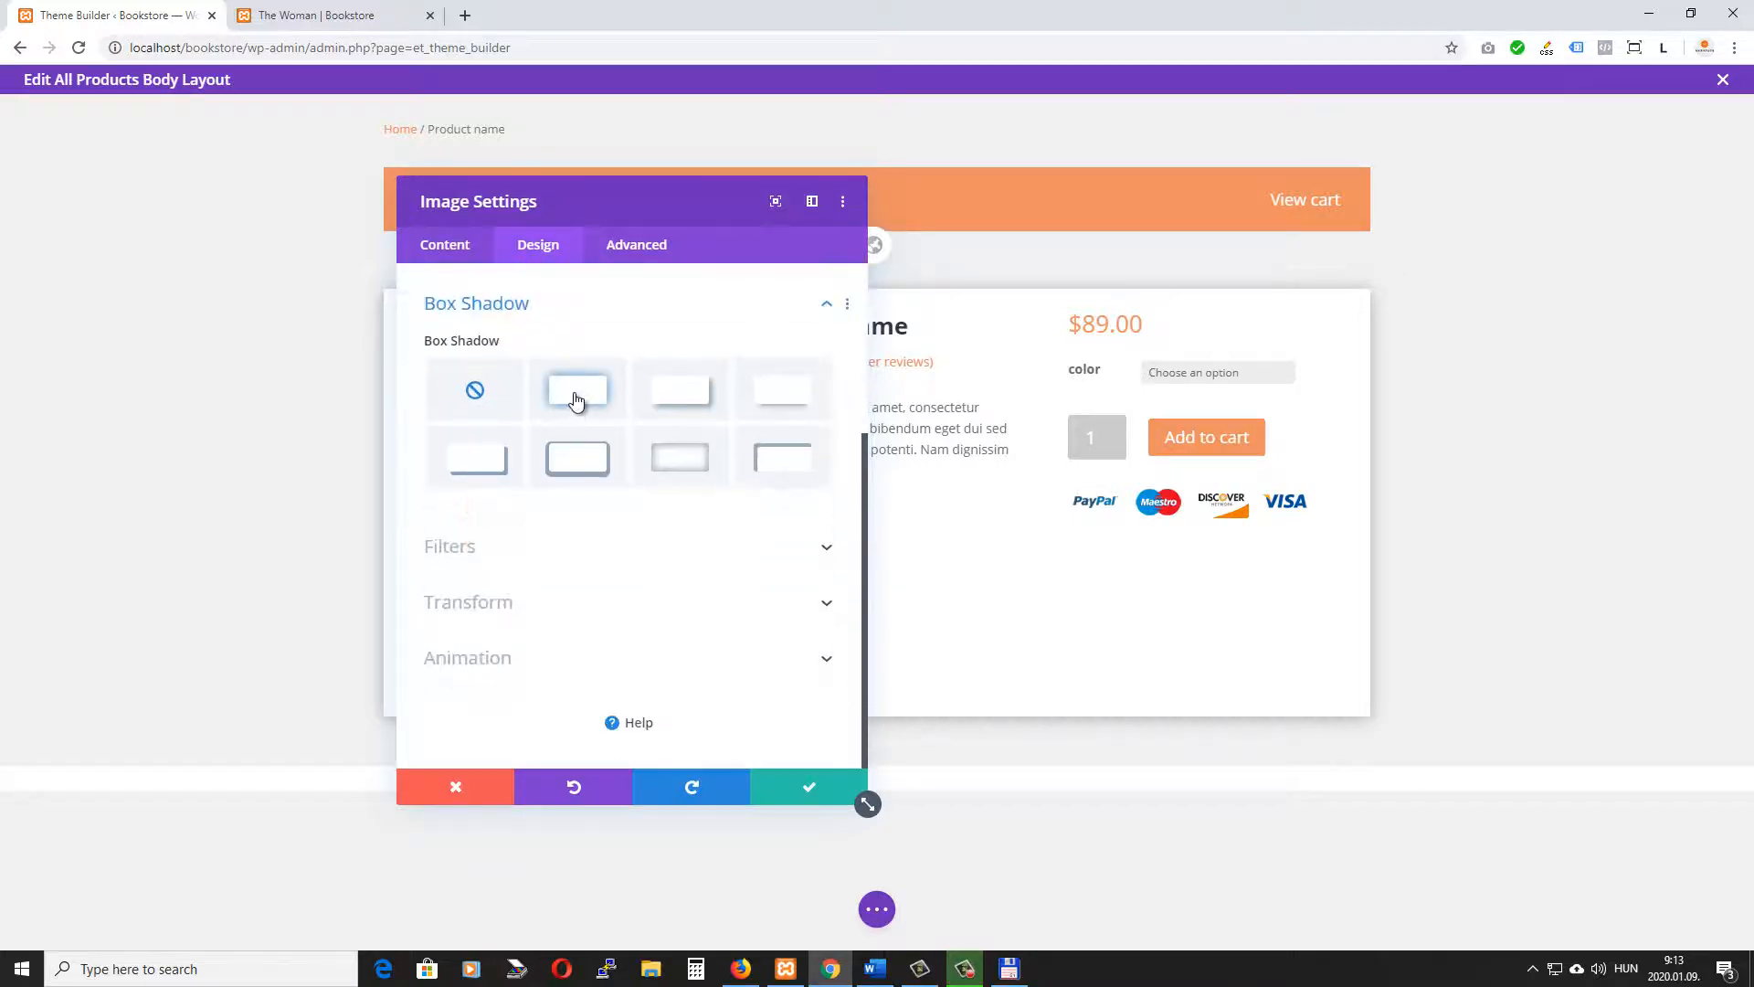
pyautogui.click(576, 393)
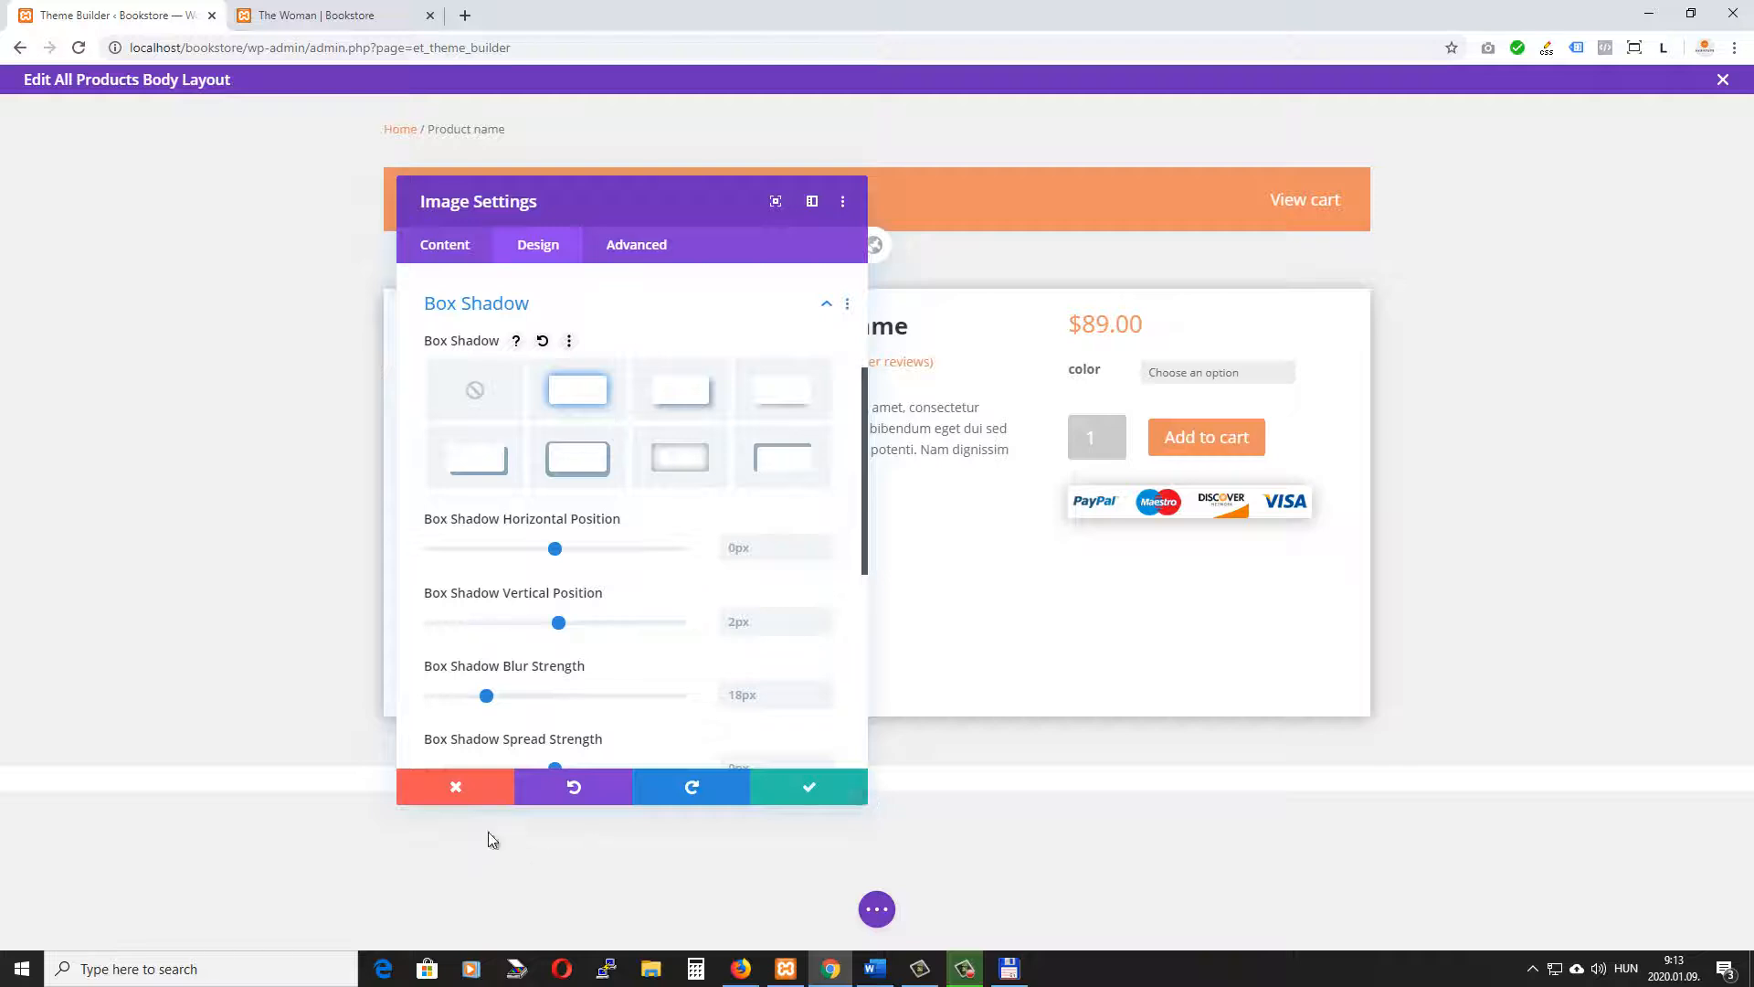
pyautogui.click(456, 788)
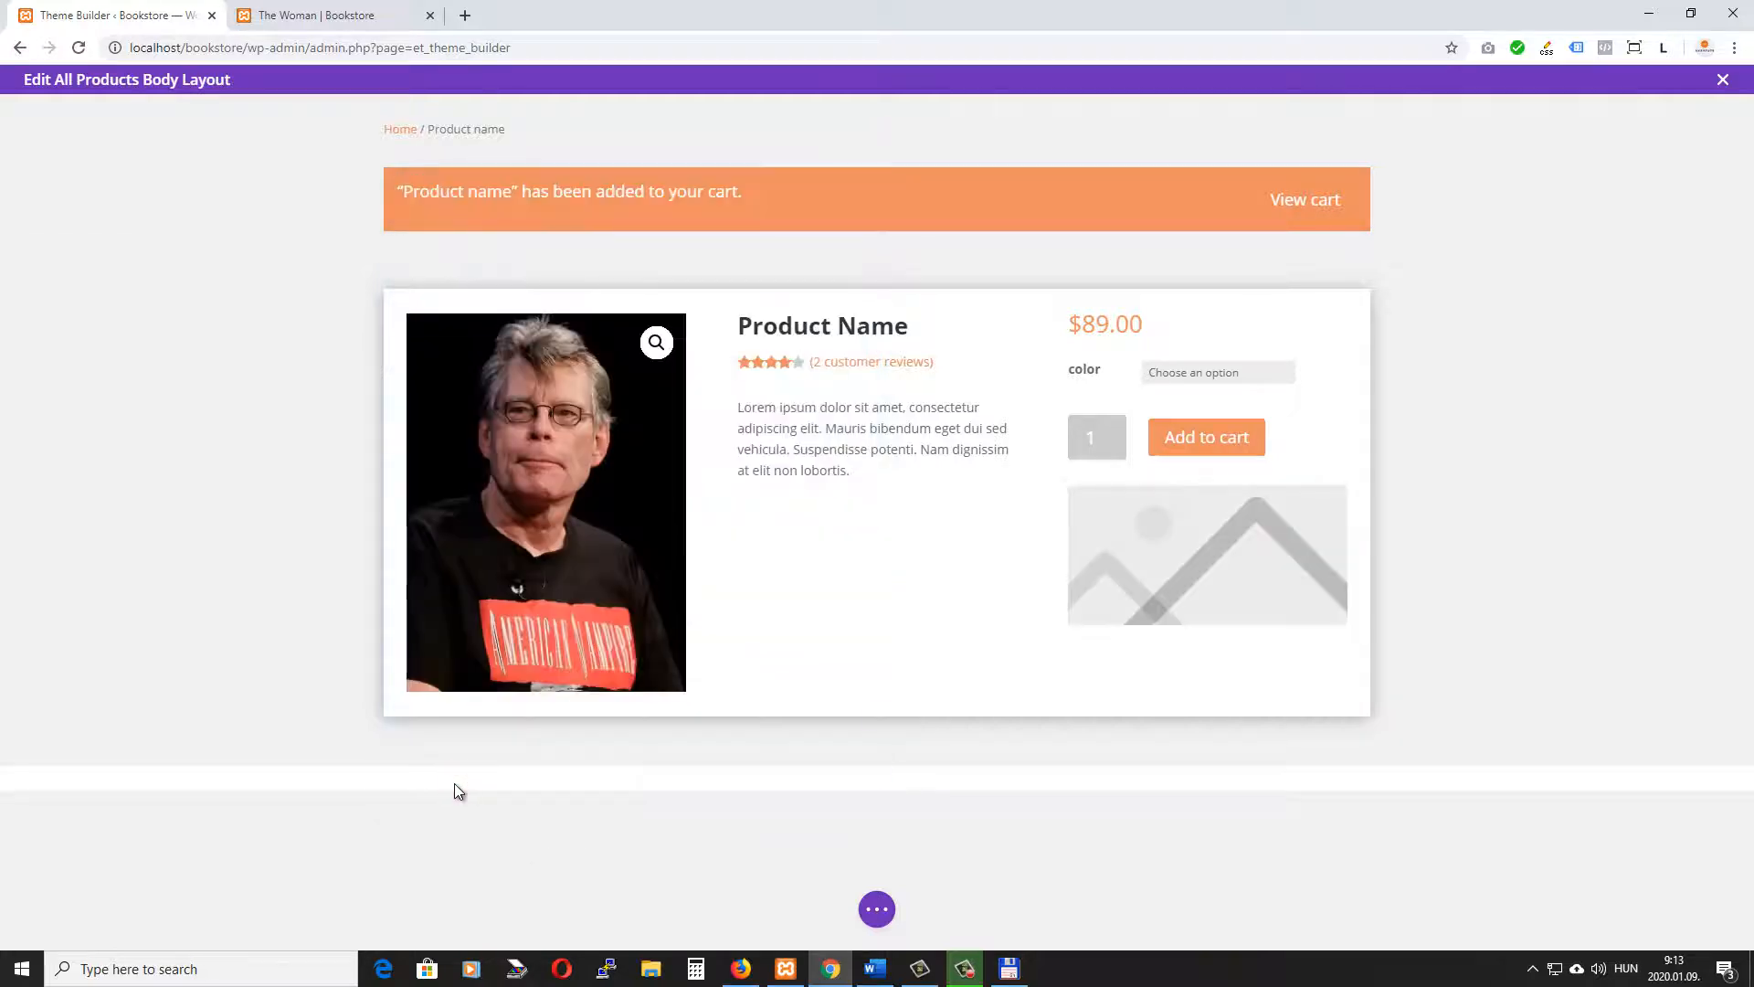
# Replace the Image module's placeholder with payment.png from the media library
pyautogui.click(1174, 528)
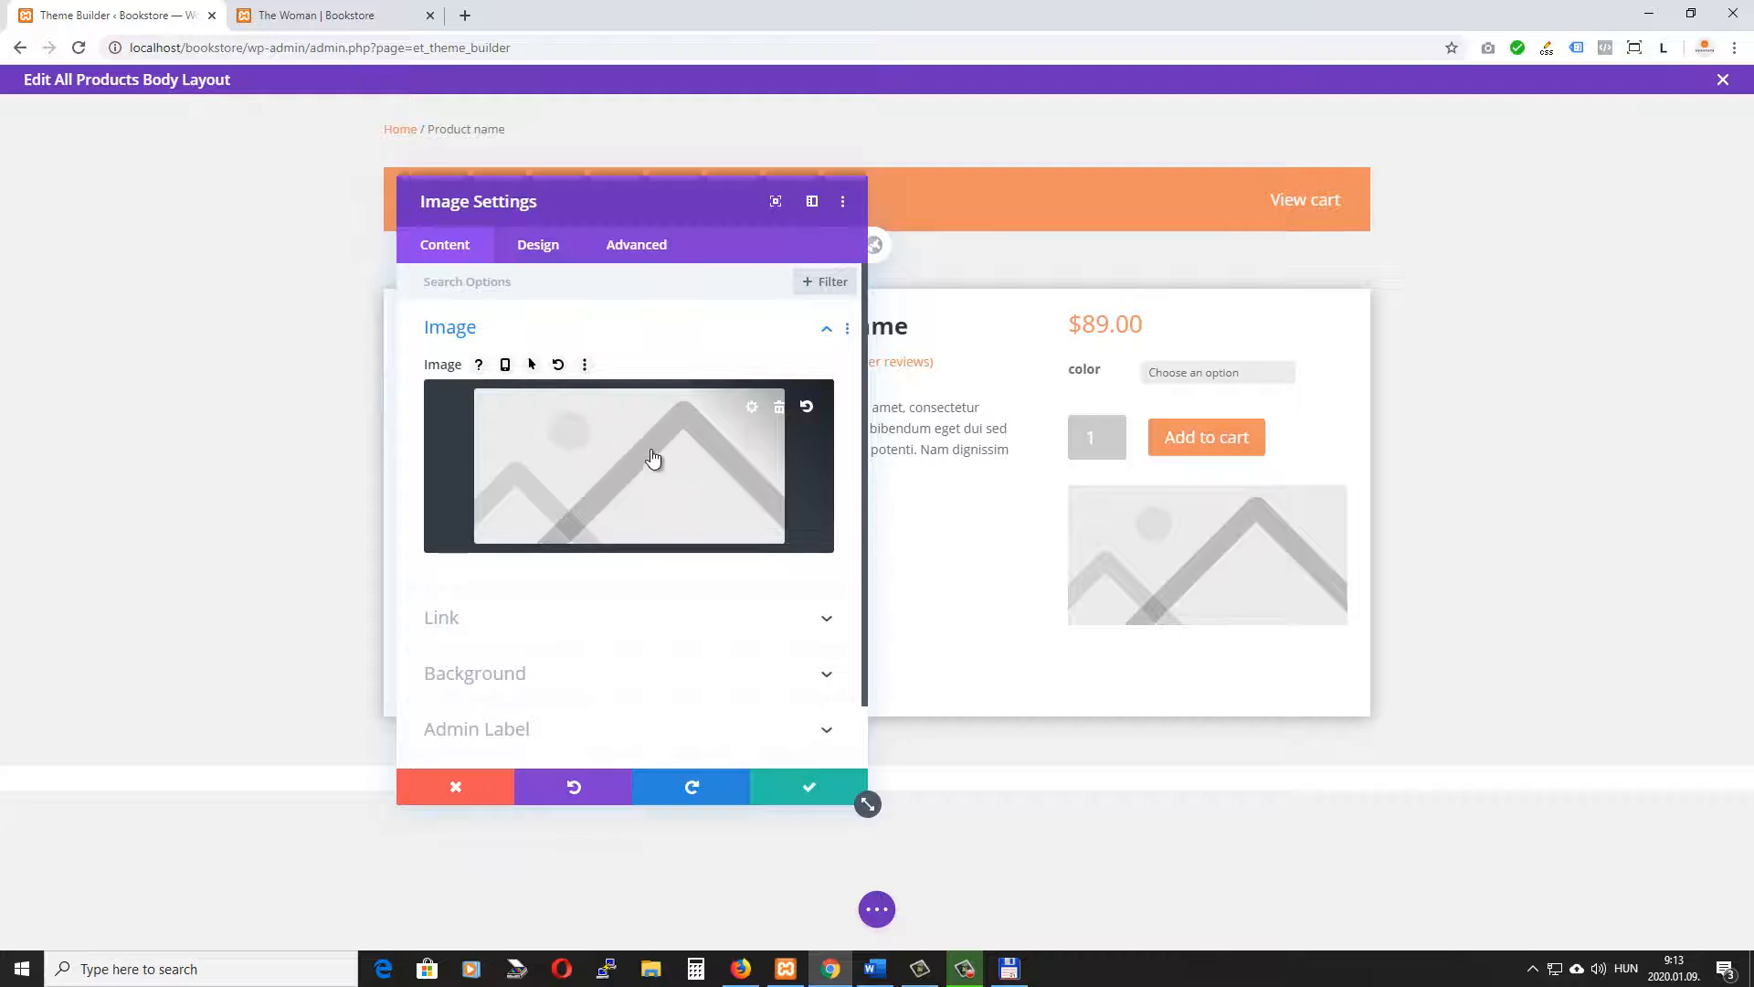
pyautogui.click(612, 453)
pyautogui.click(574, 443)
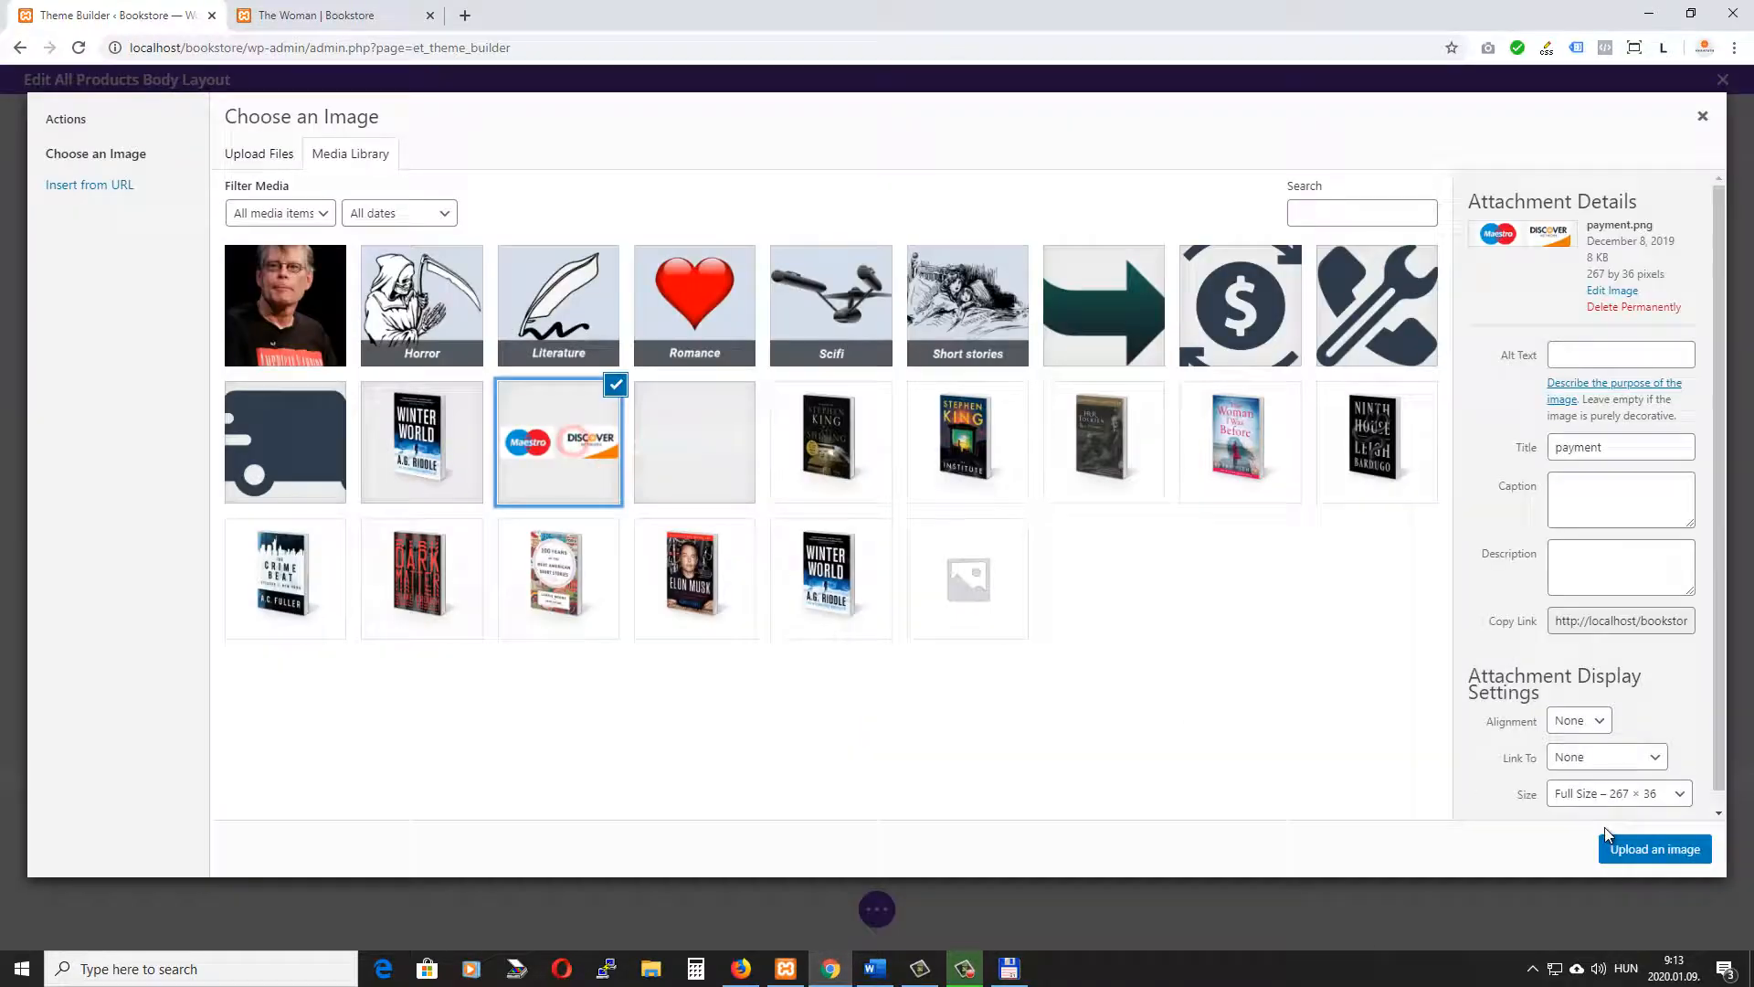
pyautogui.click(1658, 848)
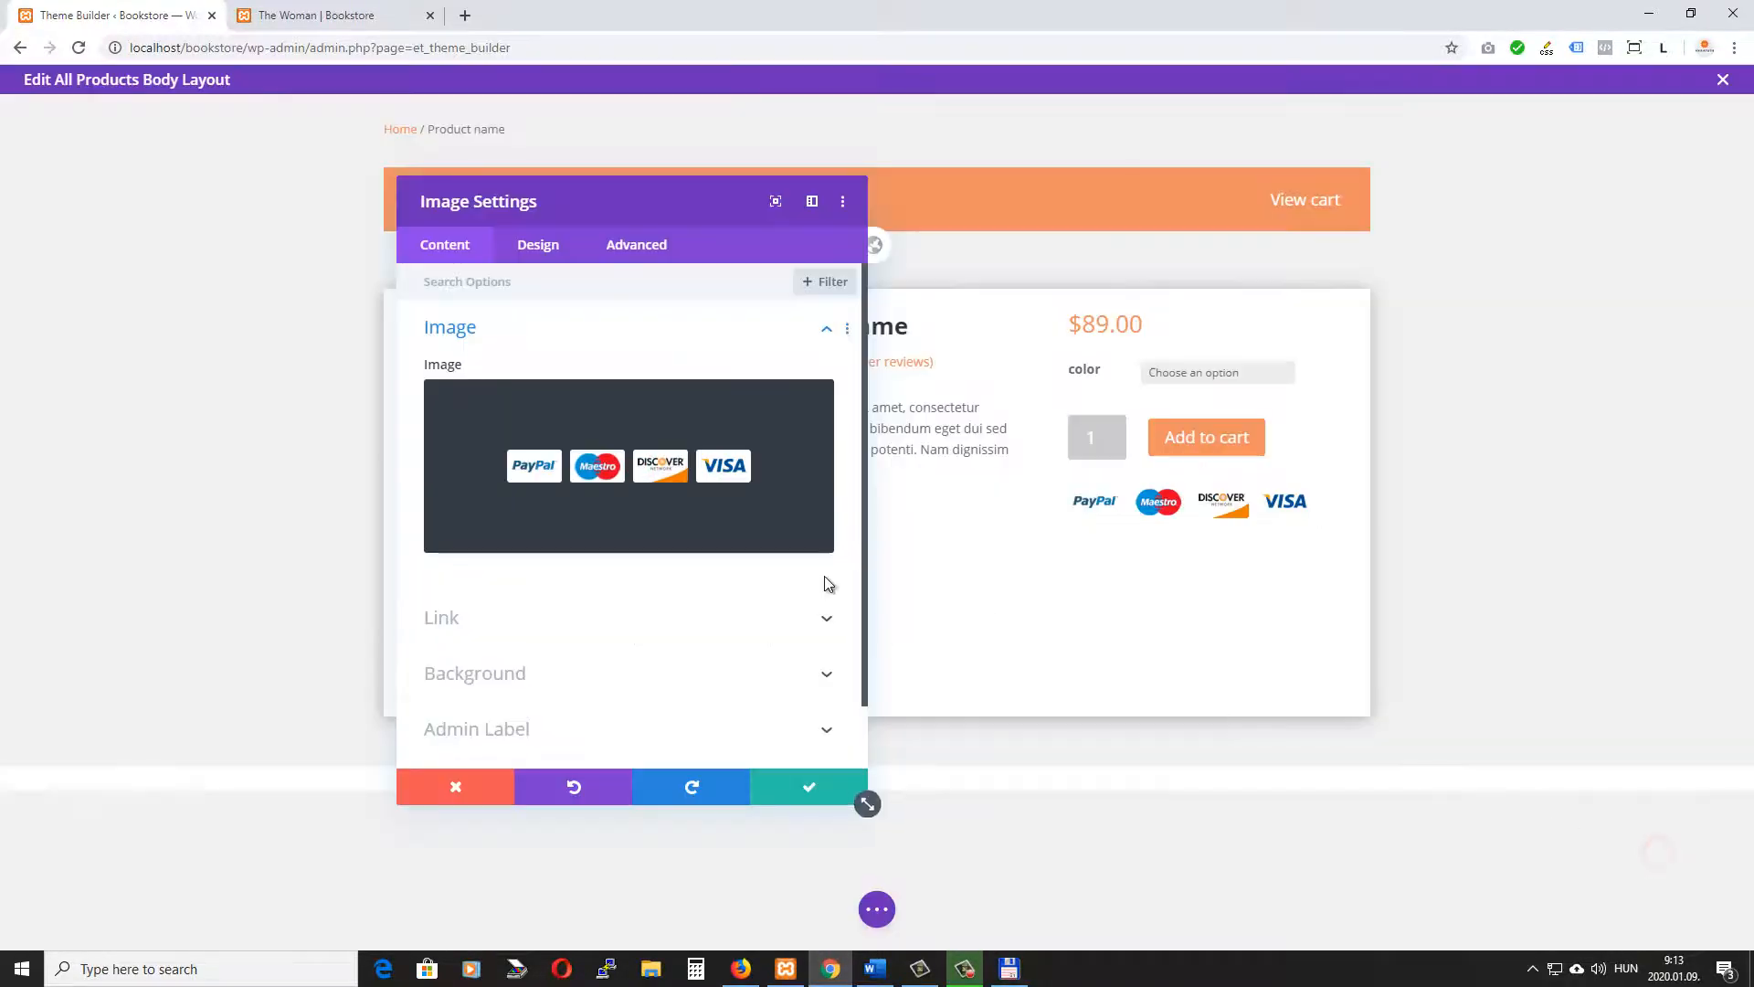
# Apply the first box shadow preset, a soft shadow on all sides, to the payment image and save the module settings
pyautogui.click(538, 245)
pyautogui.click(507, 553)
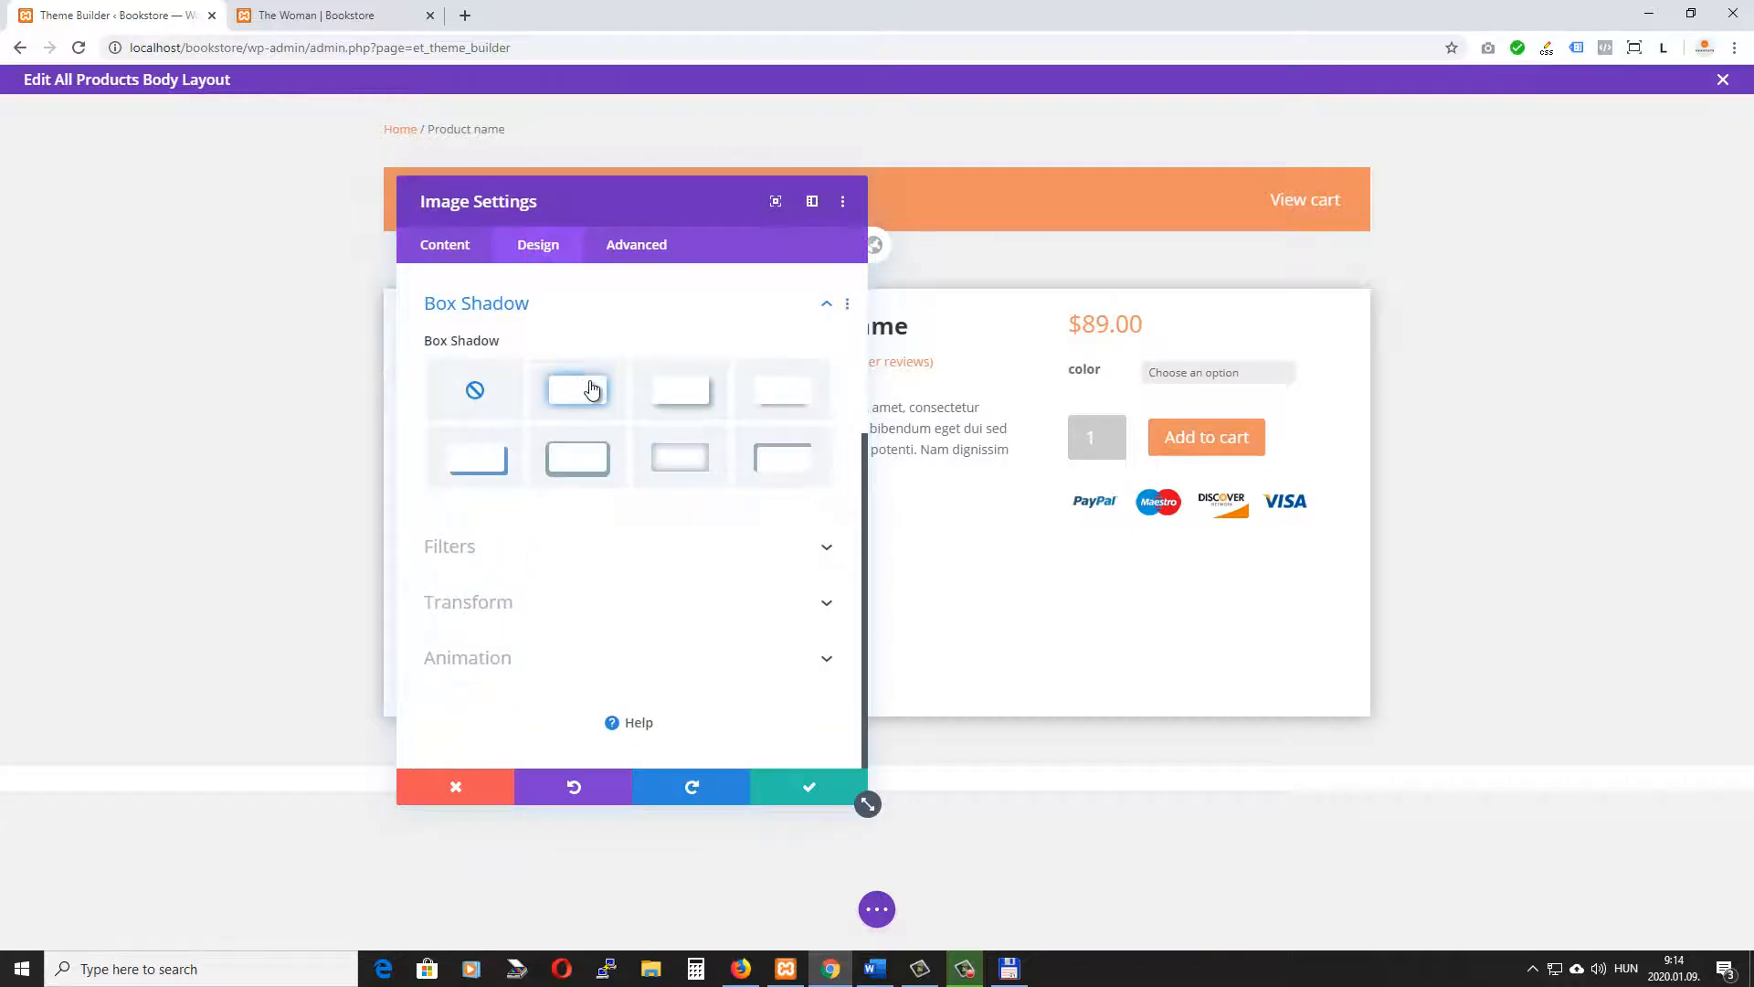
pyautogui.click(585, 389)
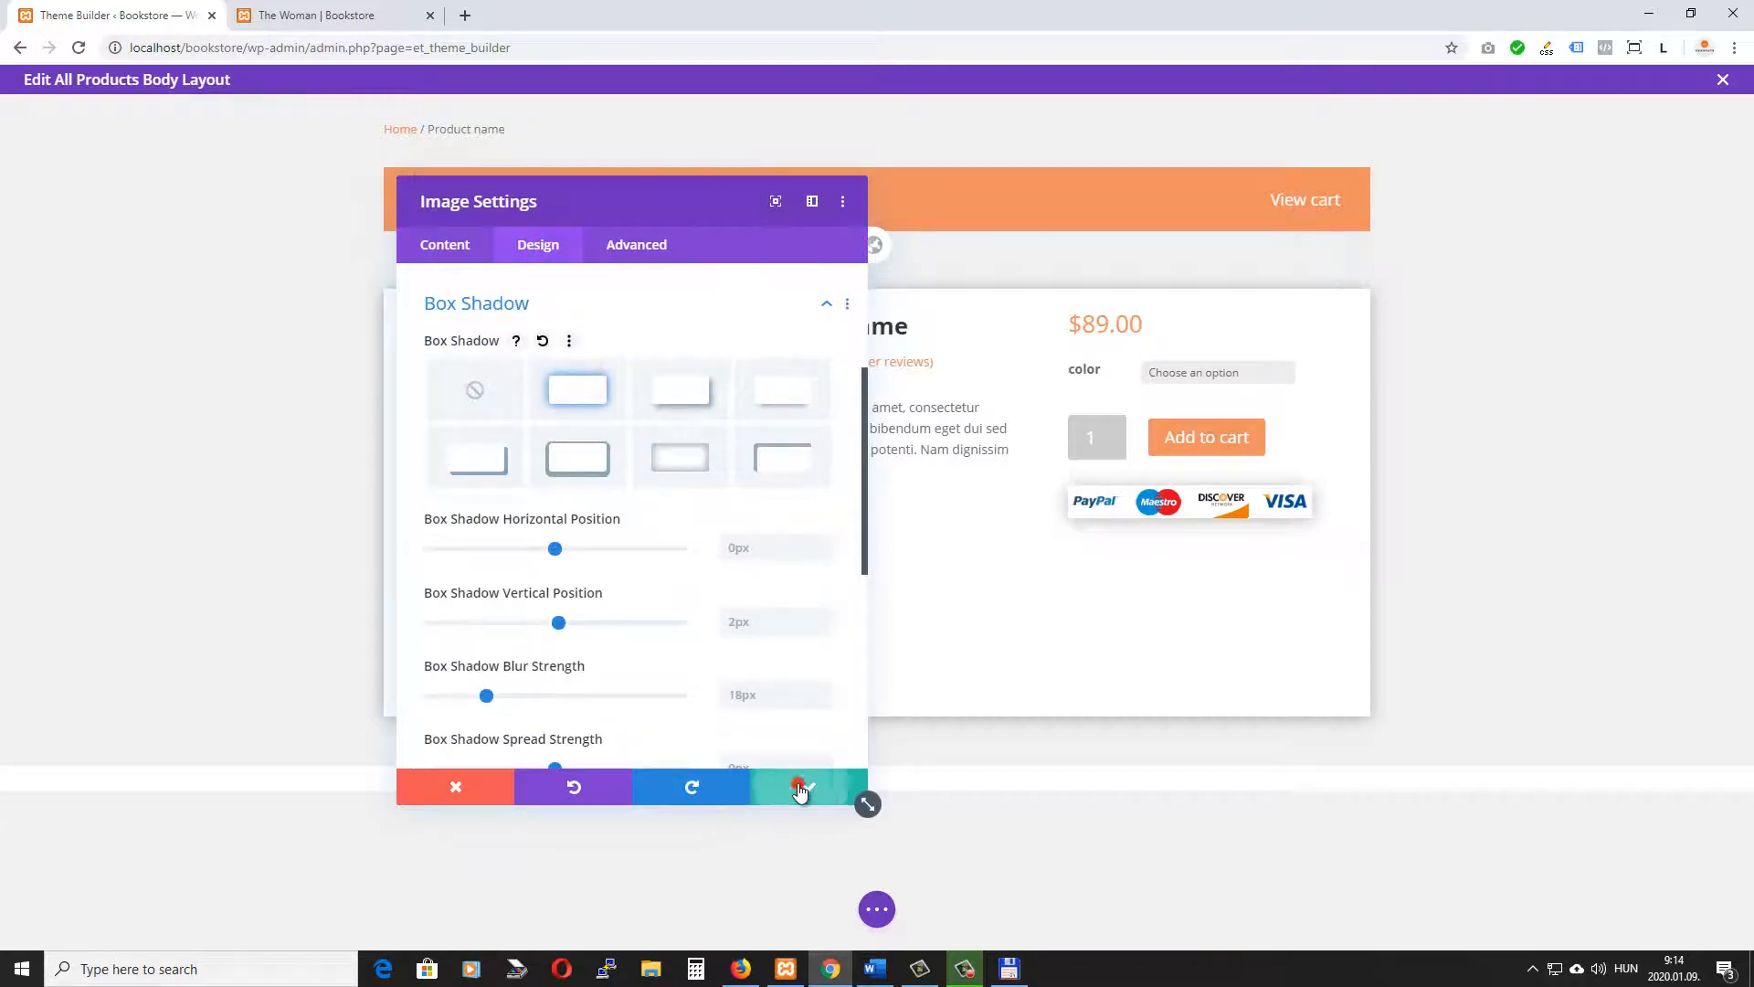
pyautogui.click(804, 784)
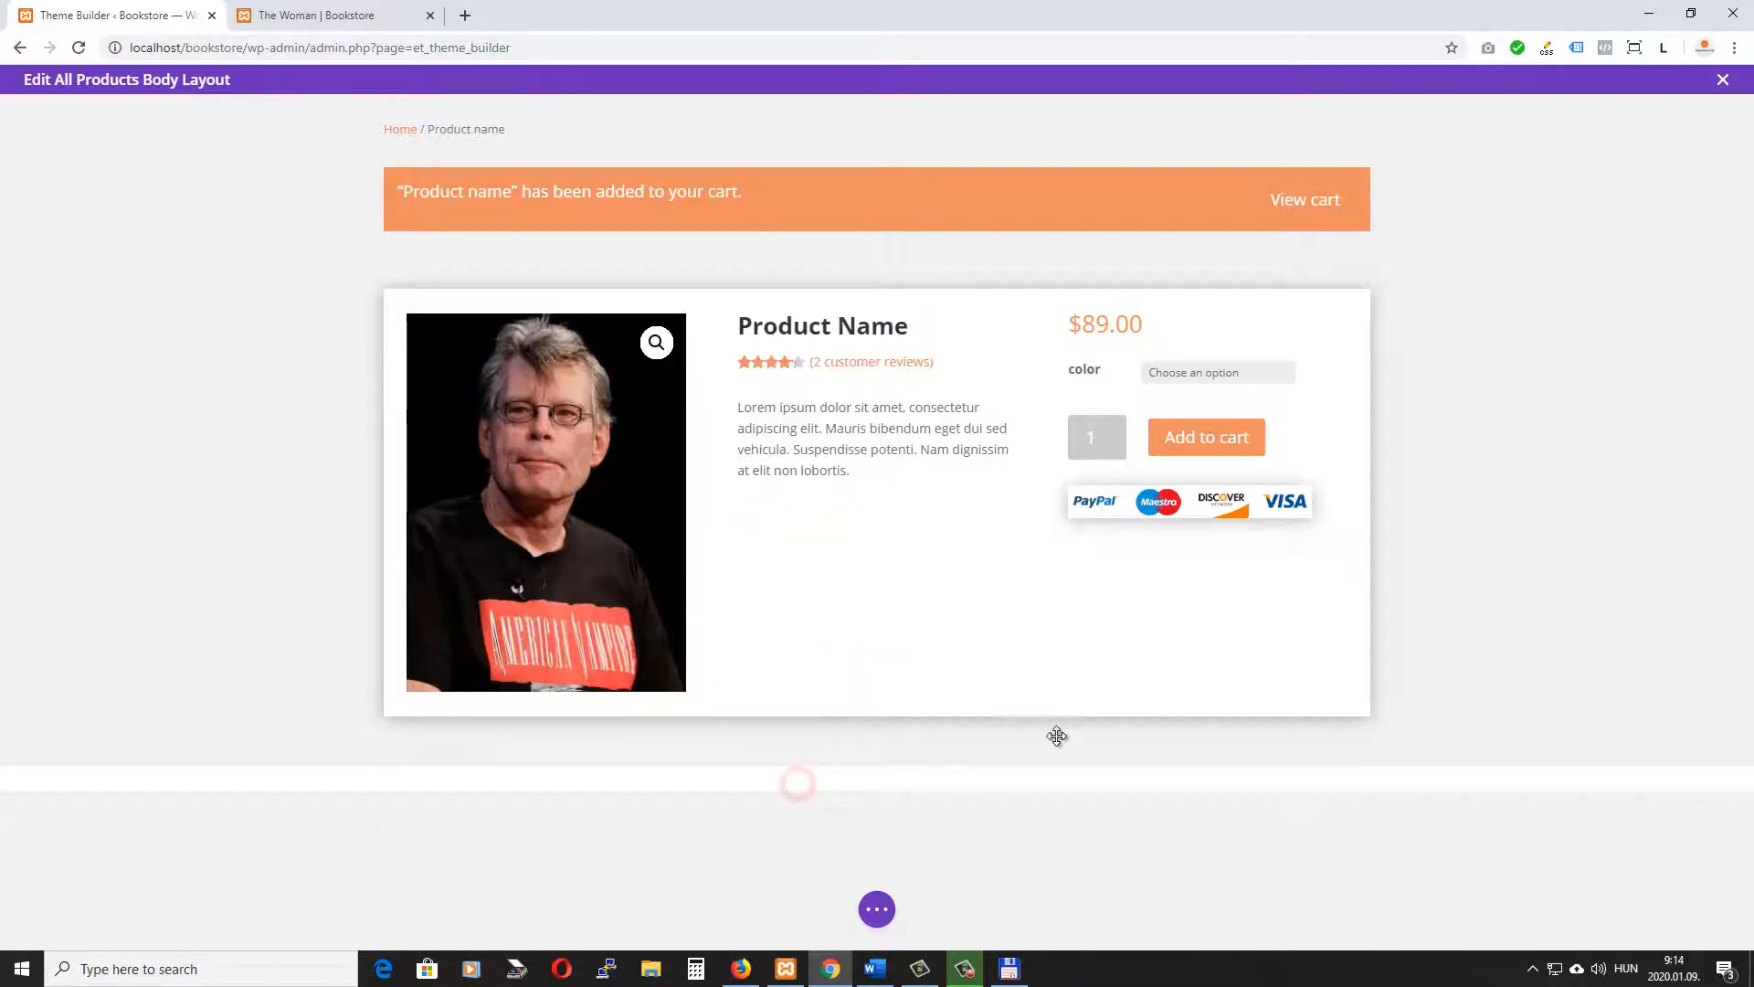
# Insert a Text module below the payment image with the text "This item is eligible for FREE shipping within the US."
pyautogui.click(1206, 535)
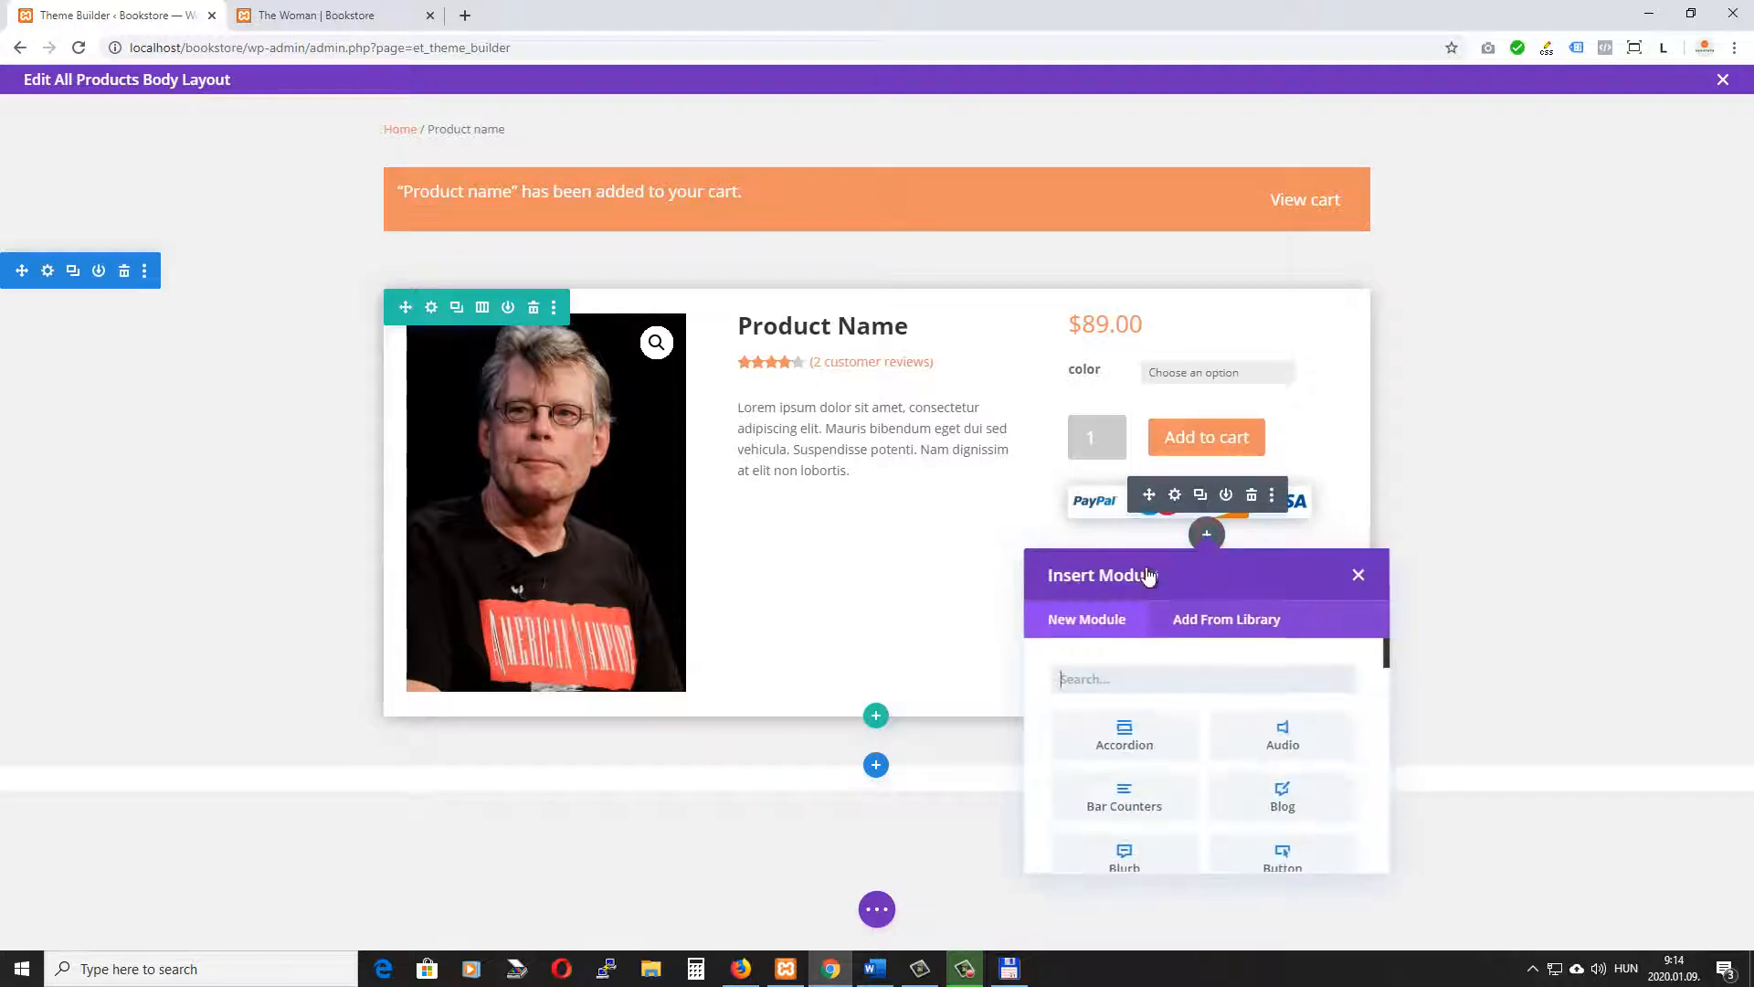
pyautogui.write('te')
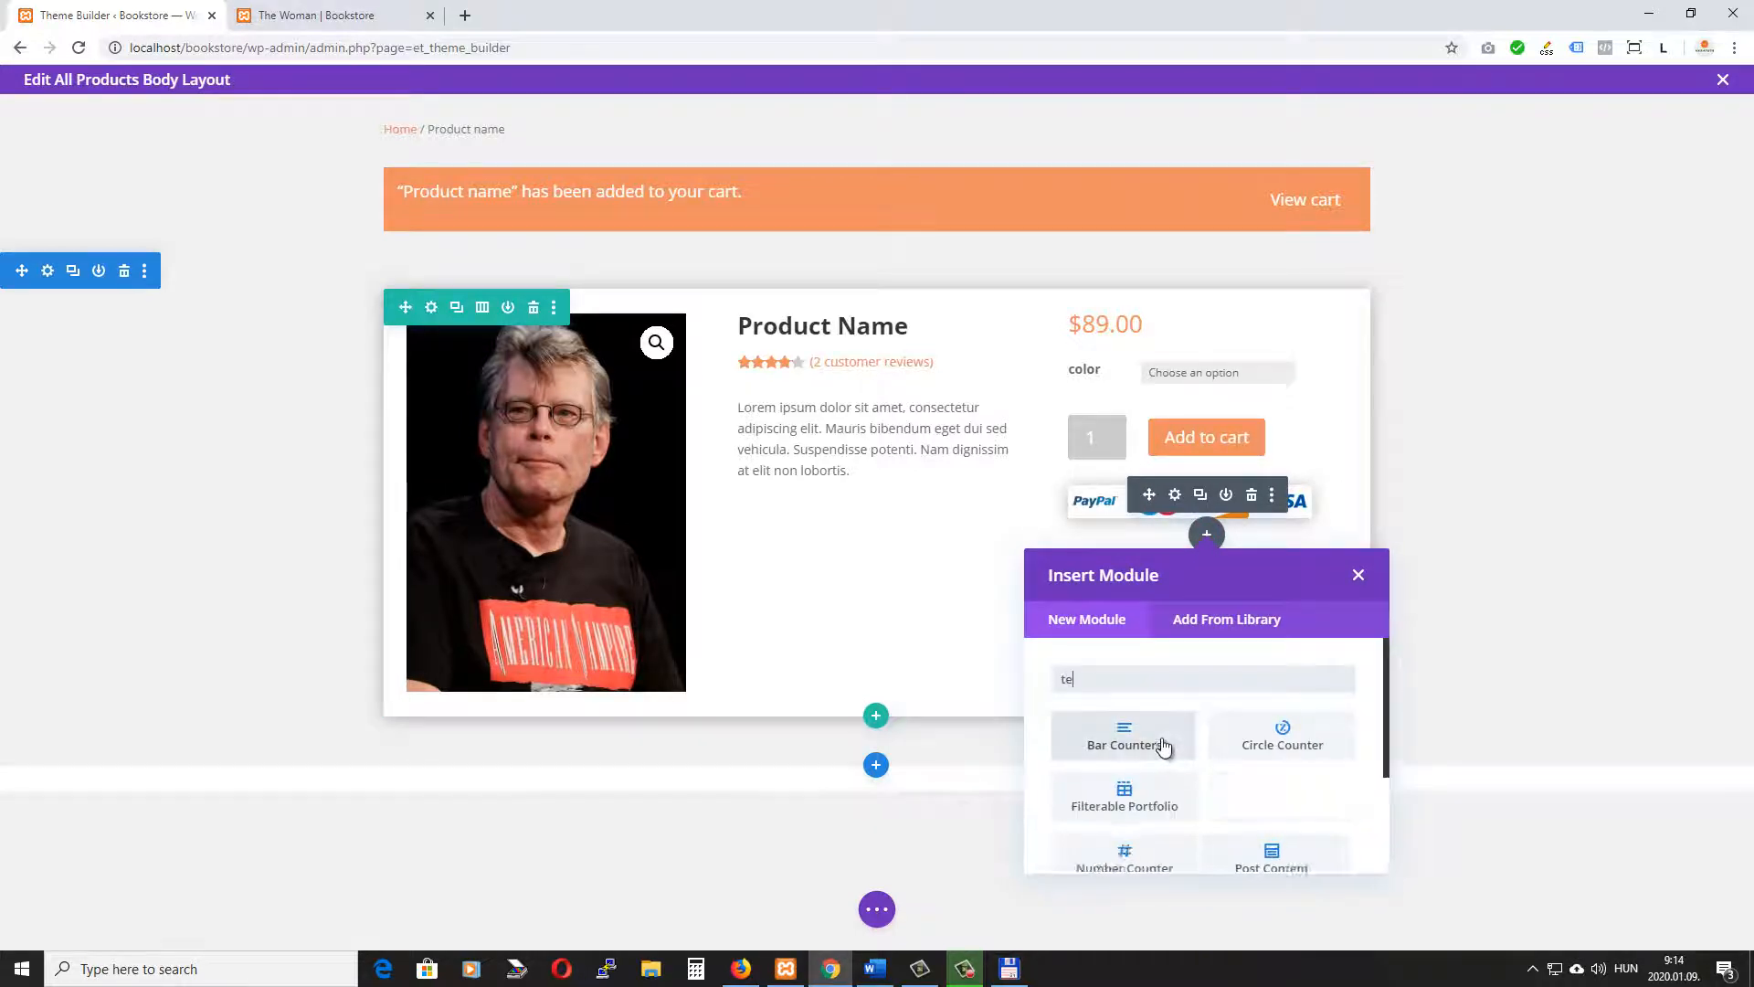
pyautogui.write('x')
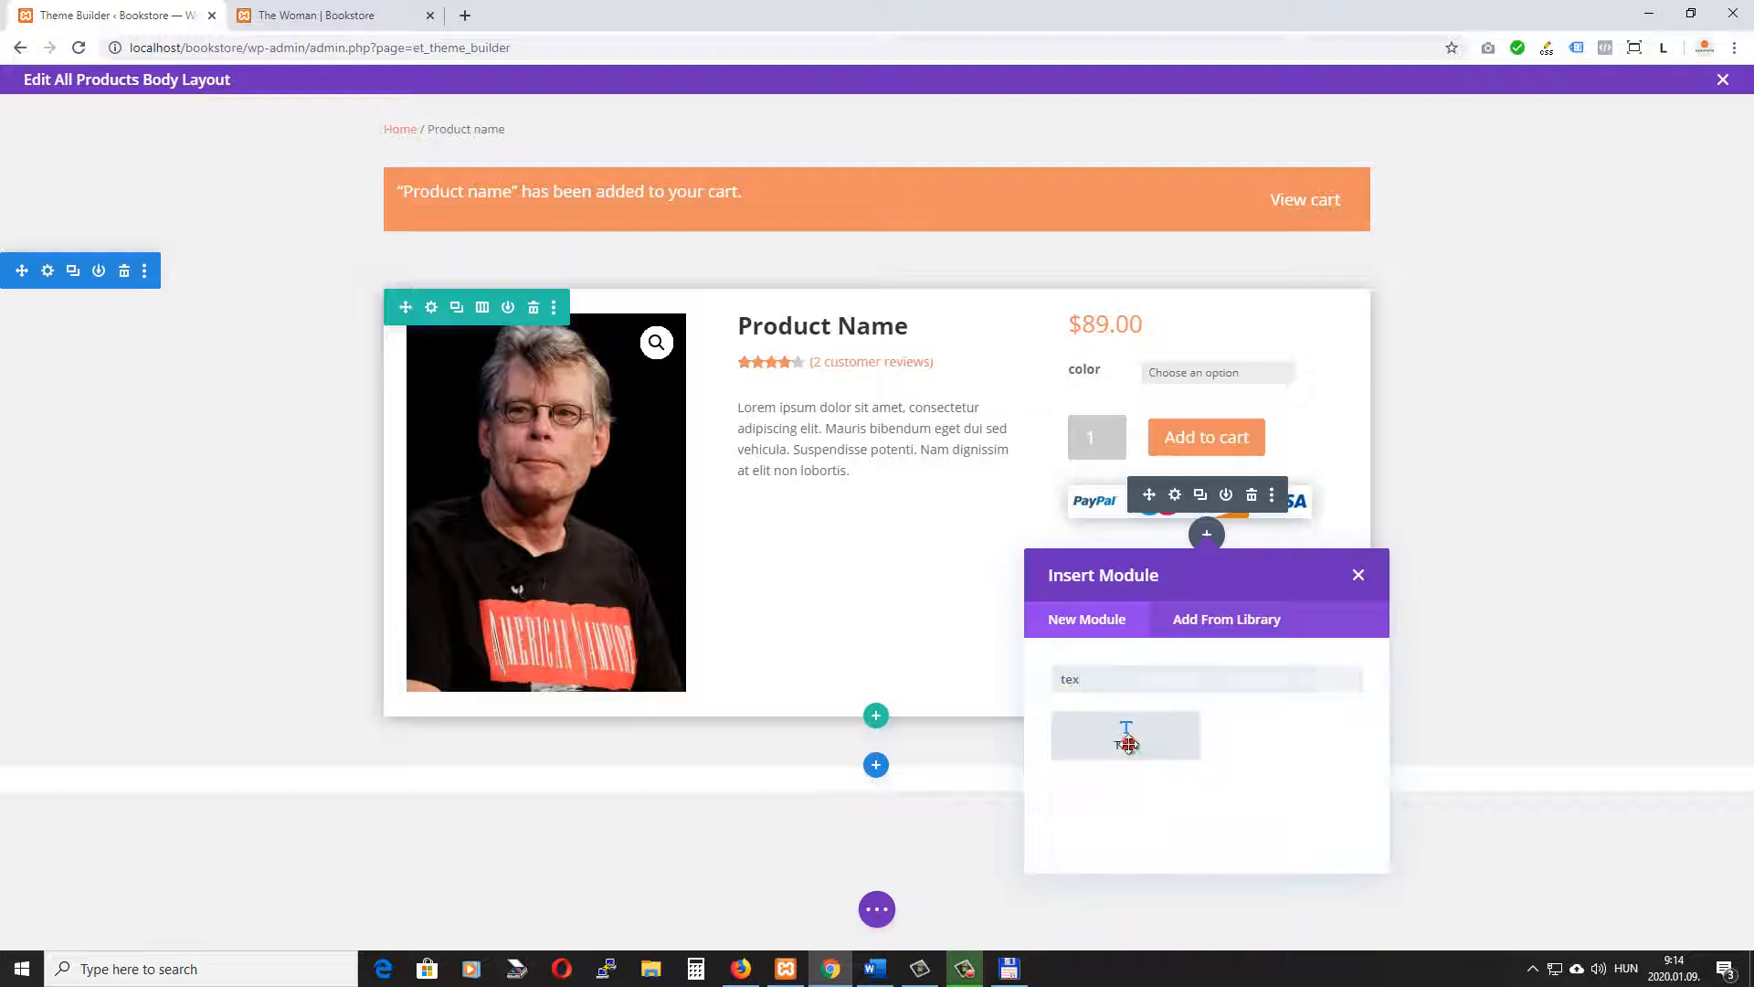
pyautogui.click(1127, 736)
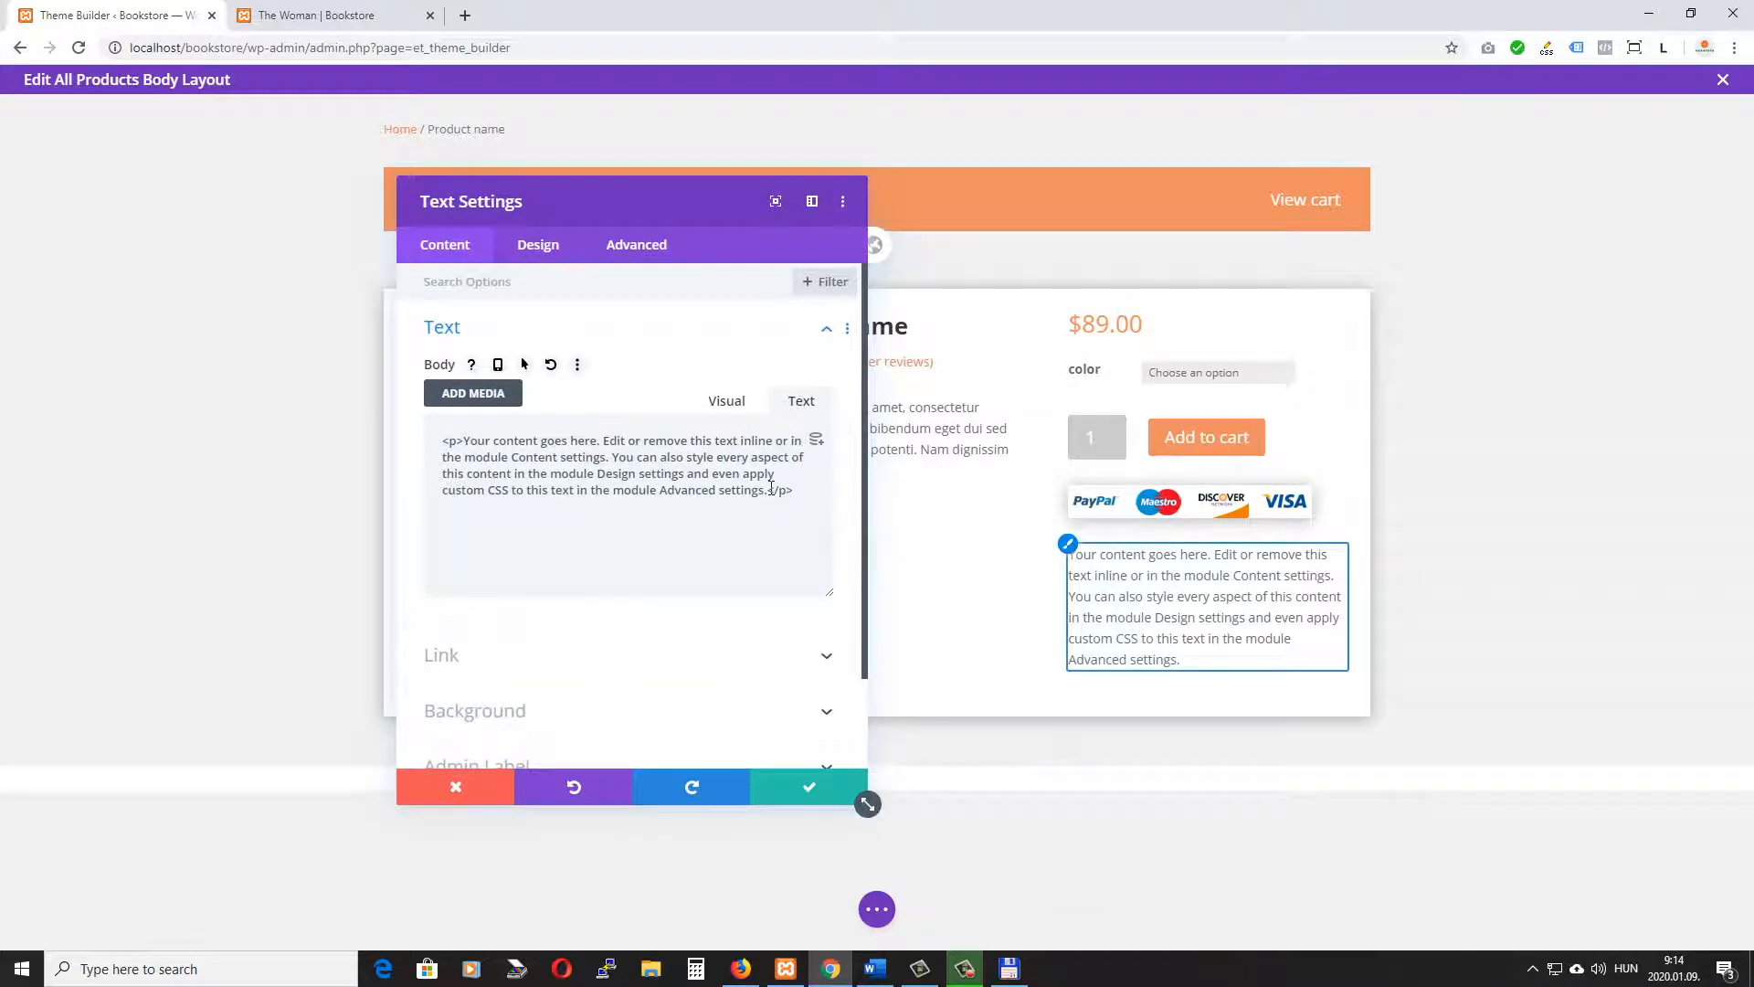
pyautogui.moveTo(768, 489); pyautogui.dragTo(447, 429)
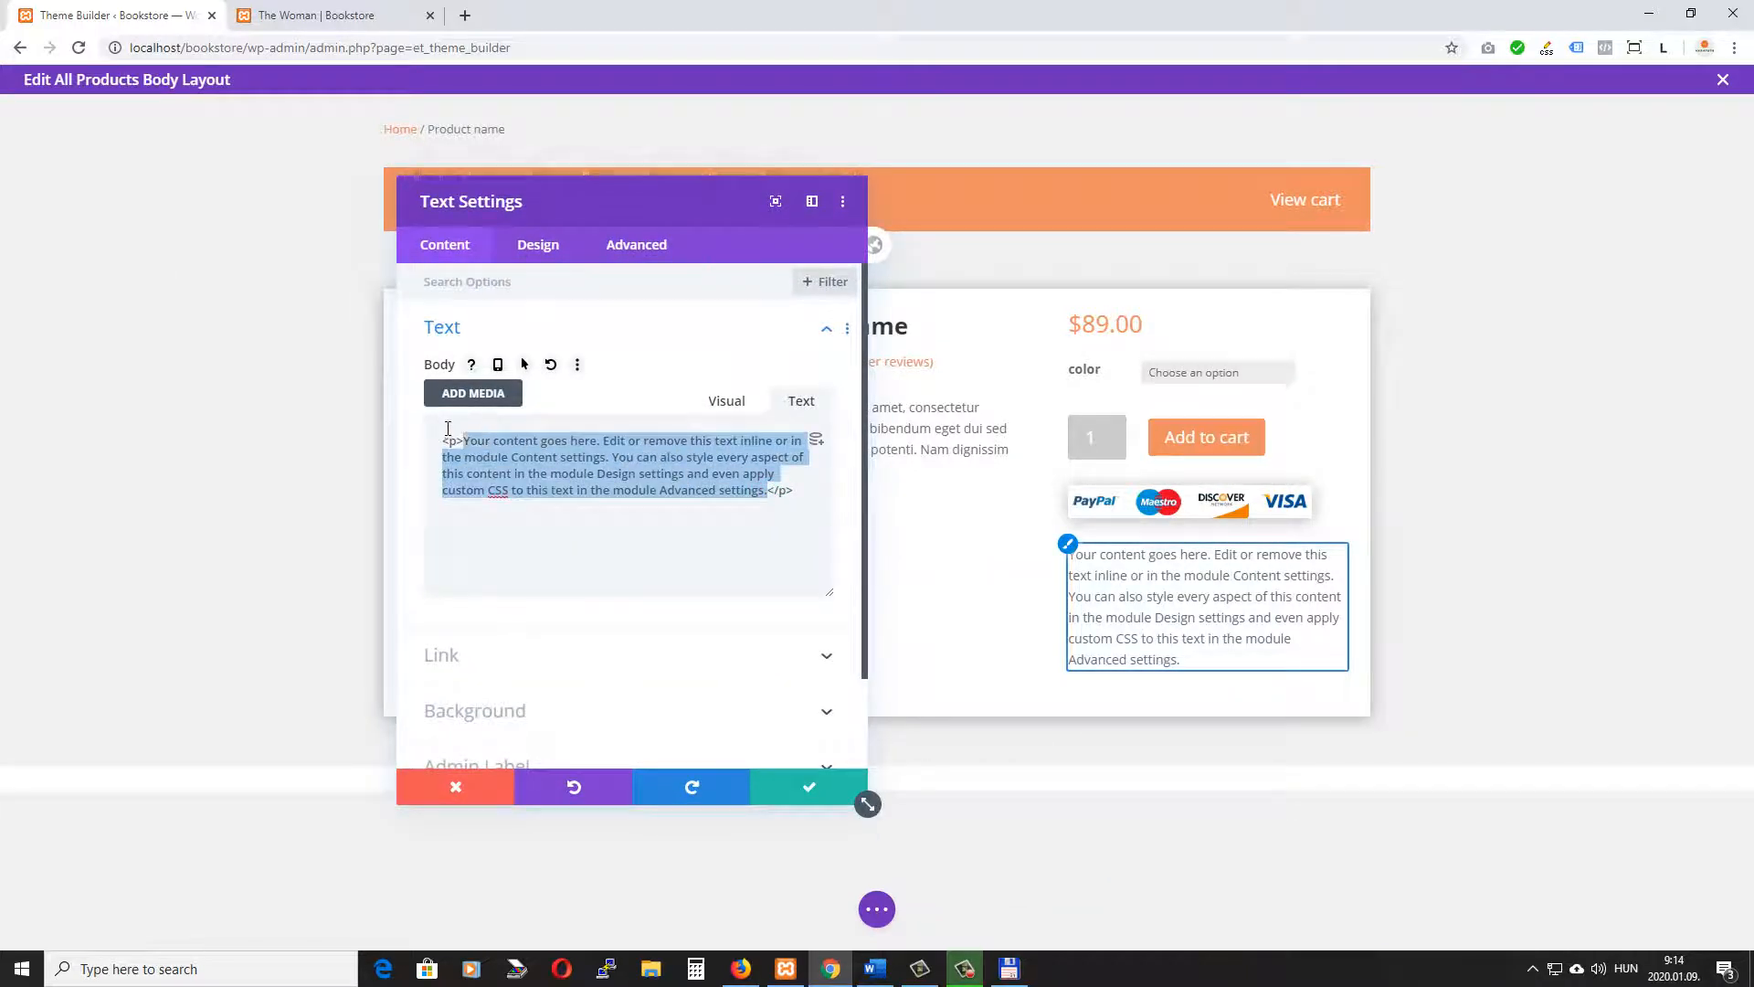
pyautogui.write('This item is eligible for FREE shipping within the US.')
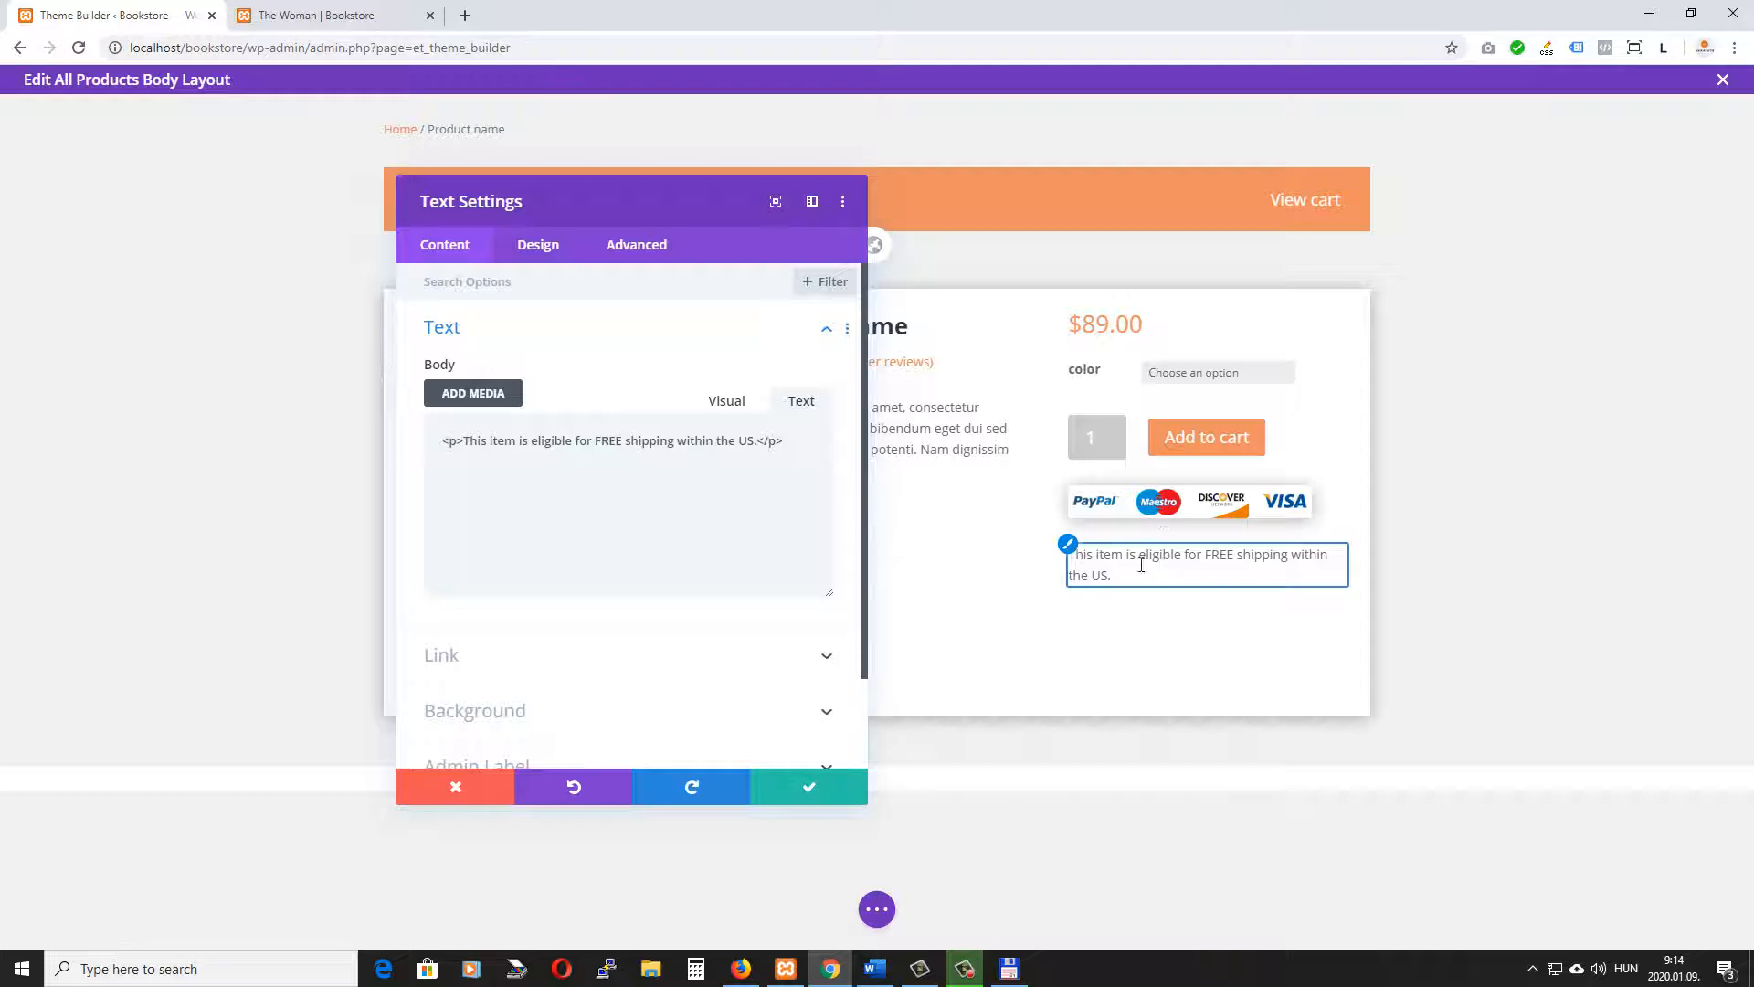
# Set the shipping text's size to 15px and its font weight to Semi Bold, and save the module settings
pyautogui.scroll(-2, 676, 430)
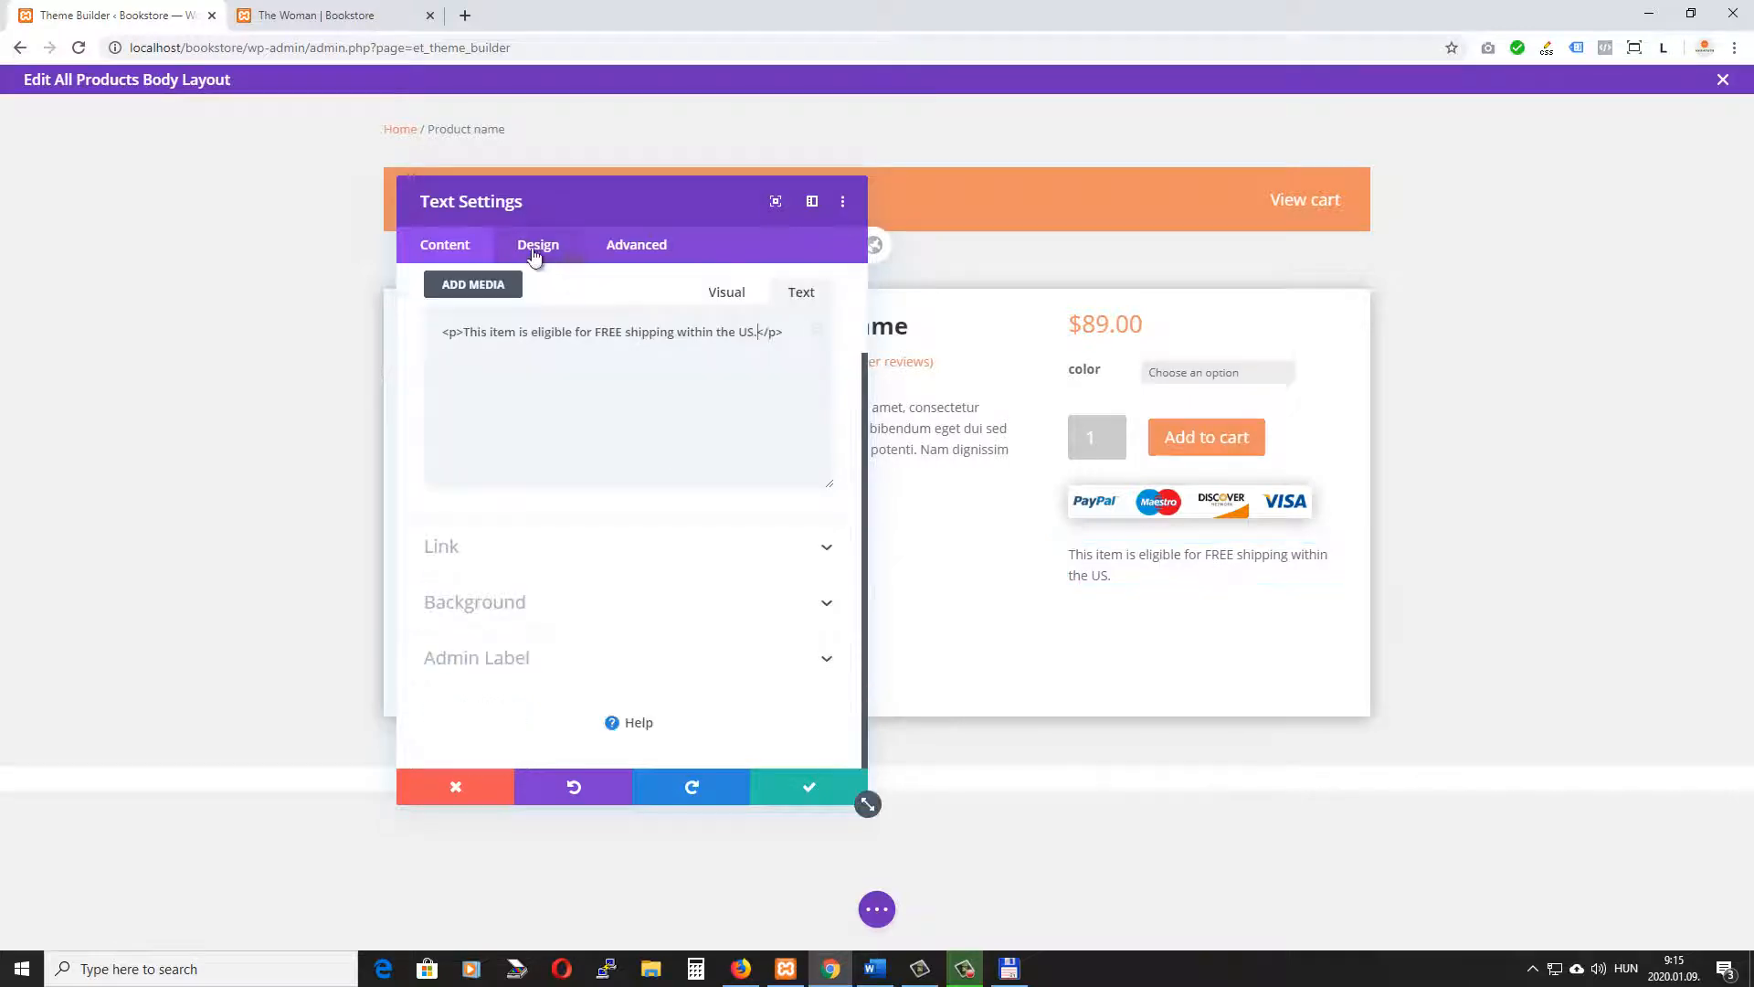
pyautogui.click(536, 246)
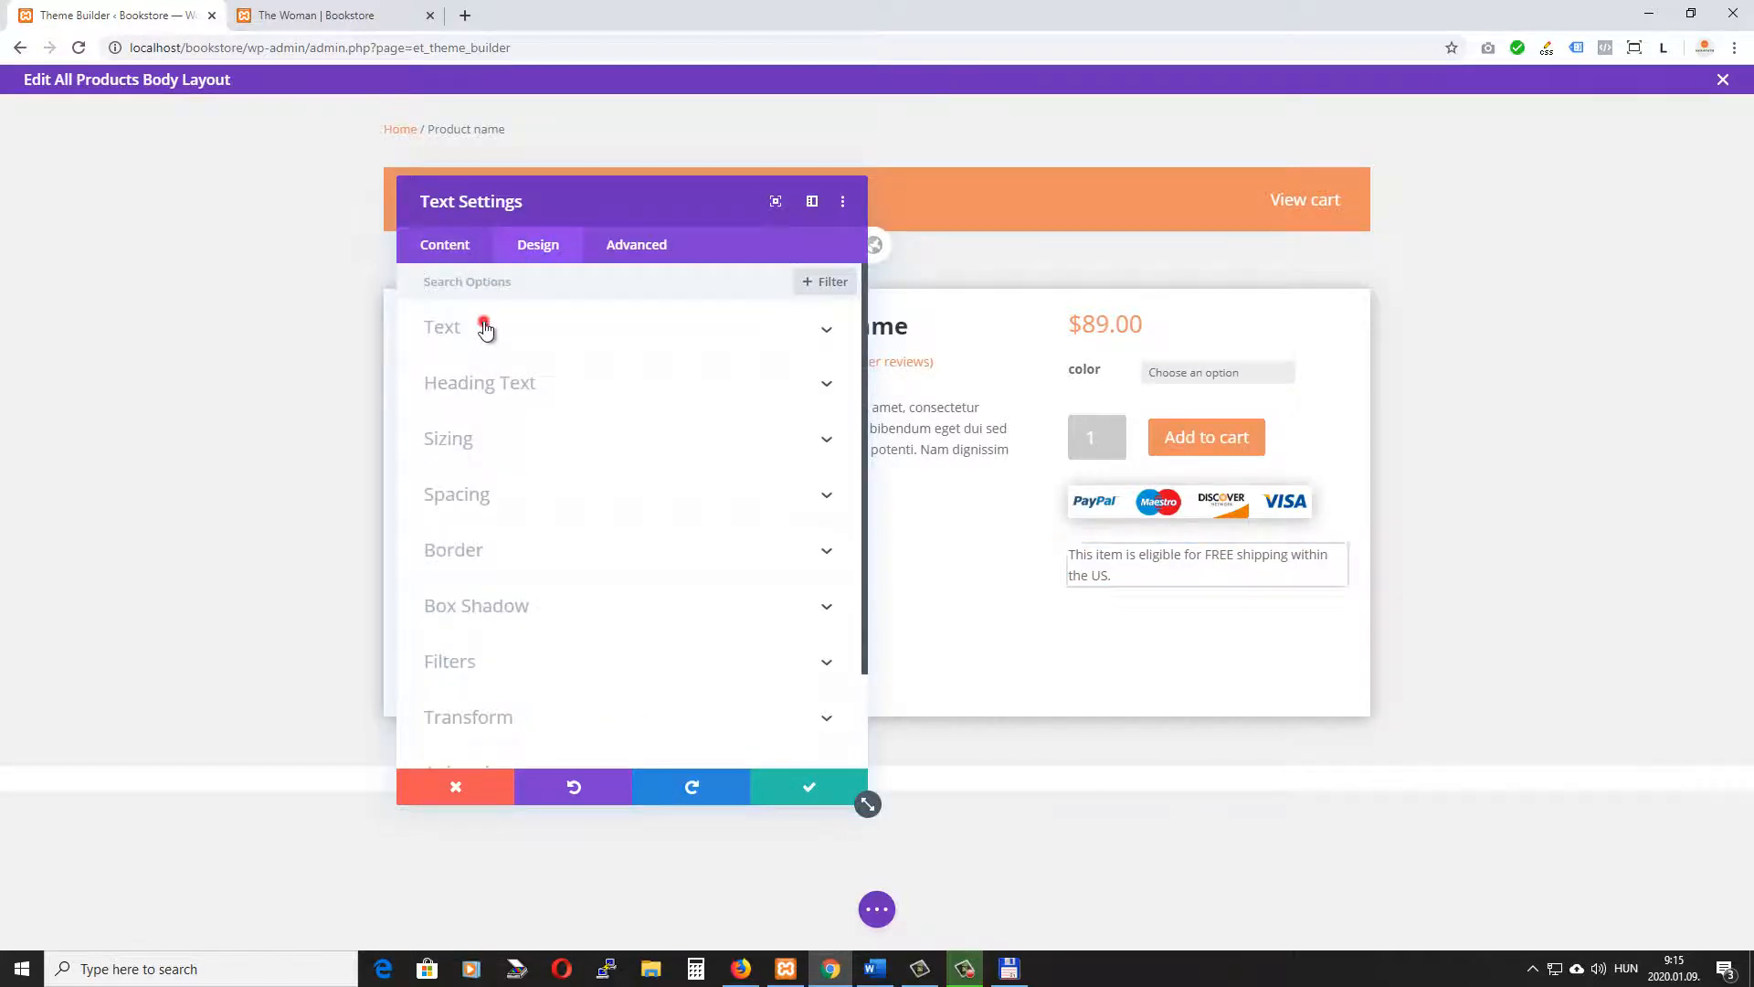
pyautogui.click(479, 330)
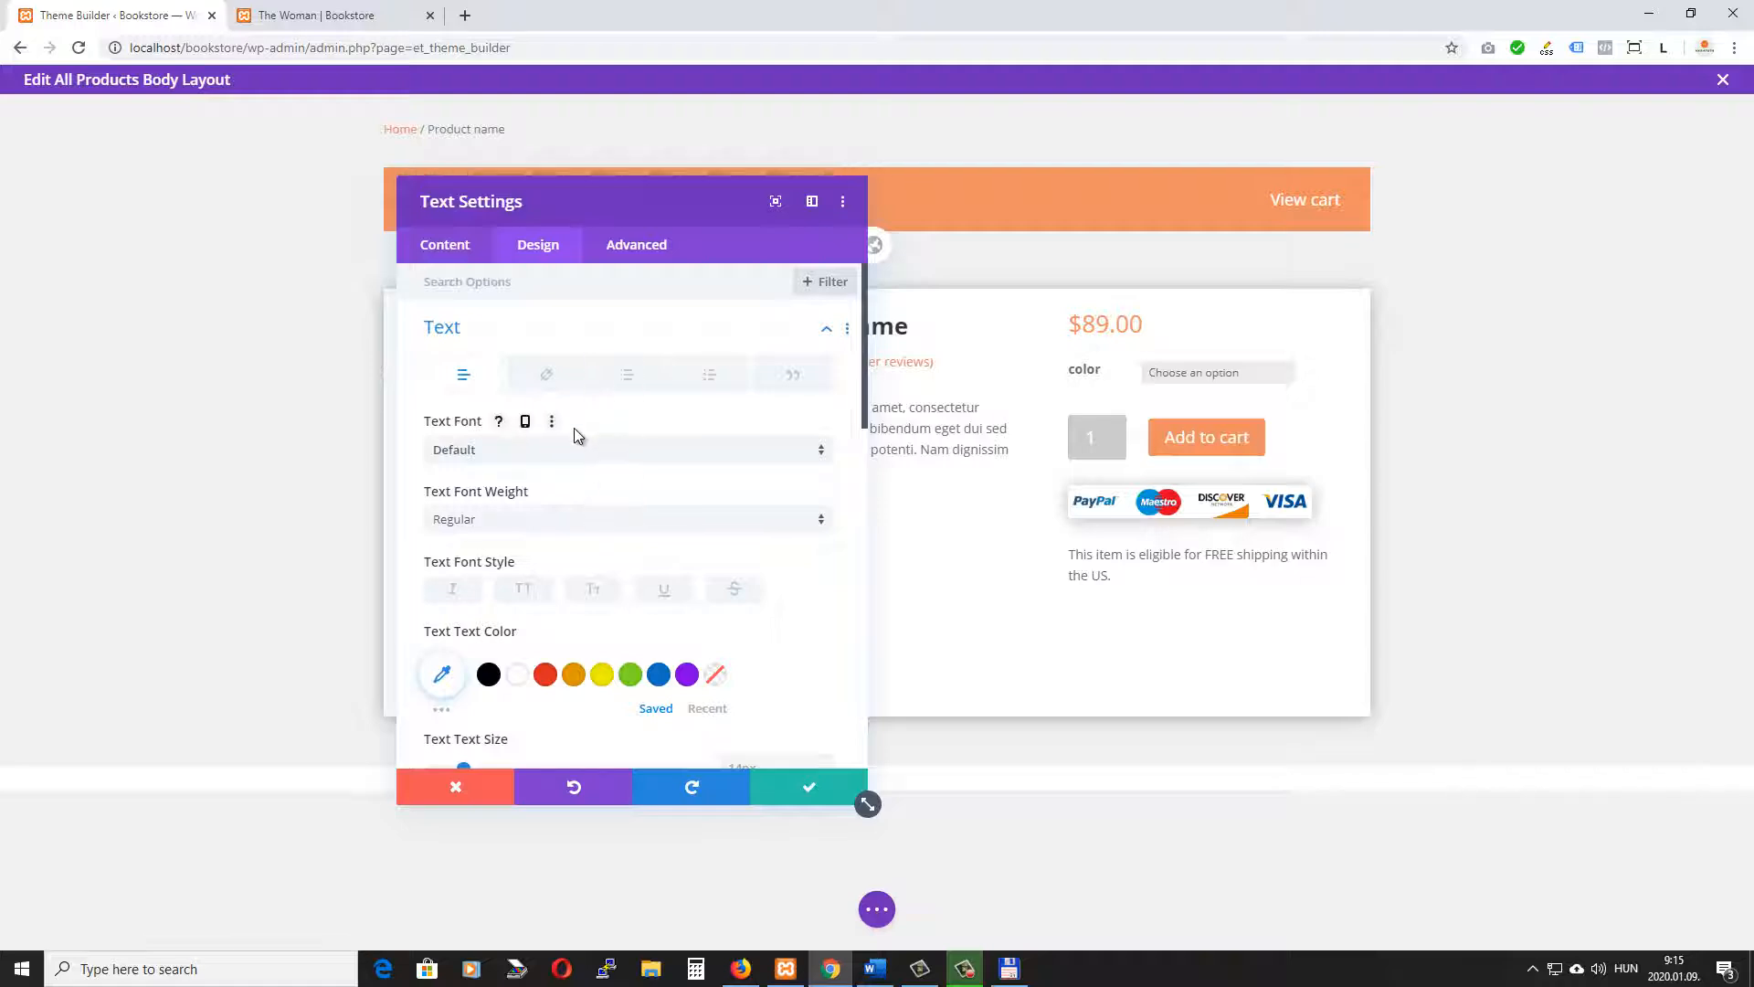
pyautogui.scroll(-1, 551, 479)
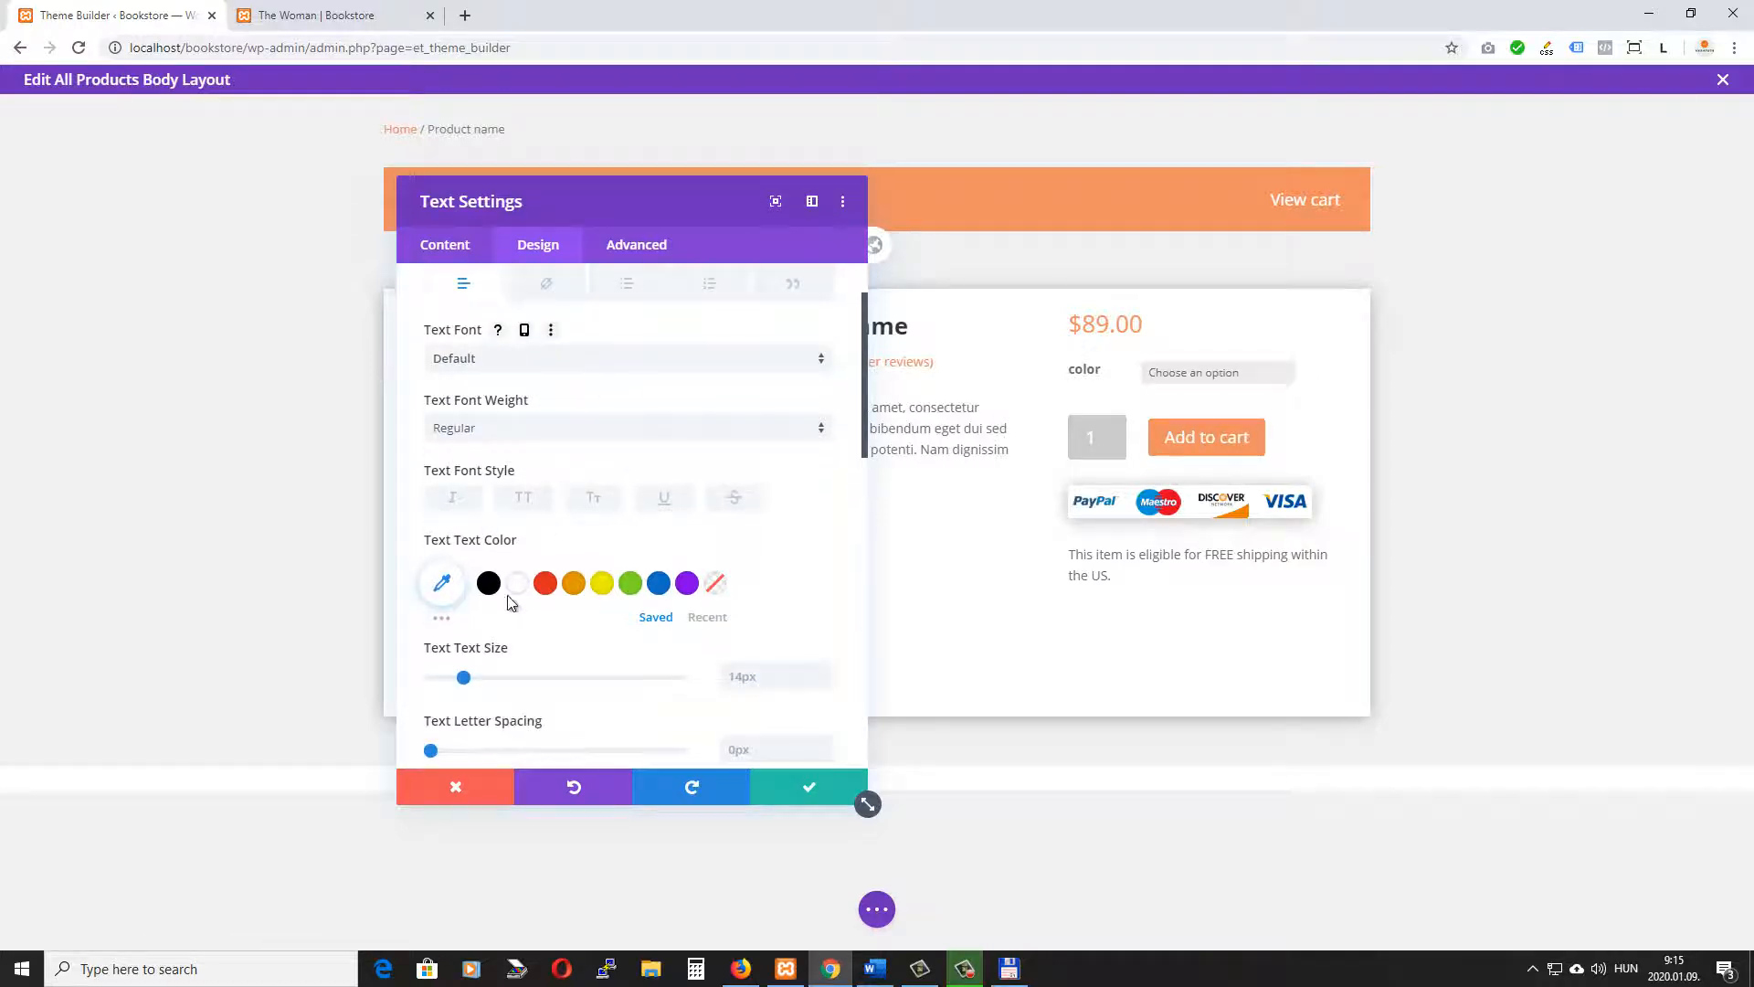
pyautogui.click(830, 671)
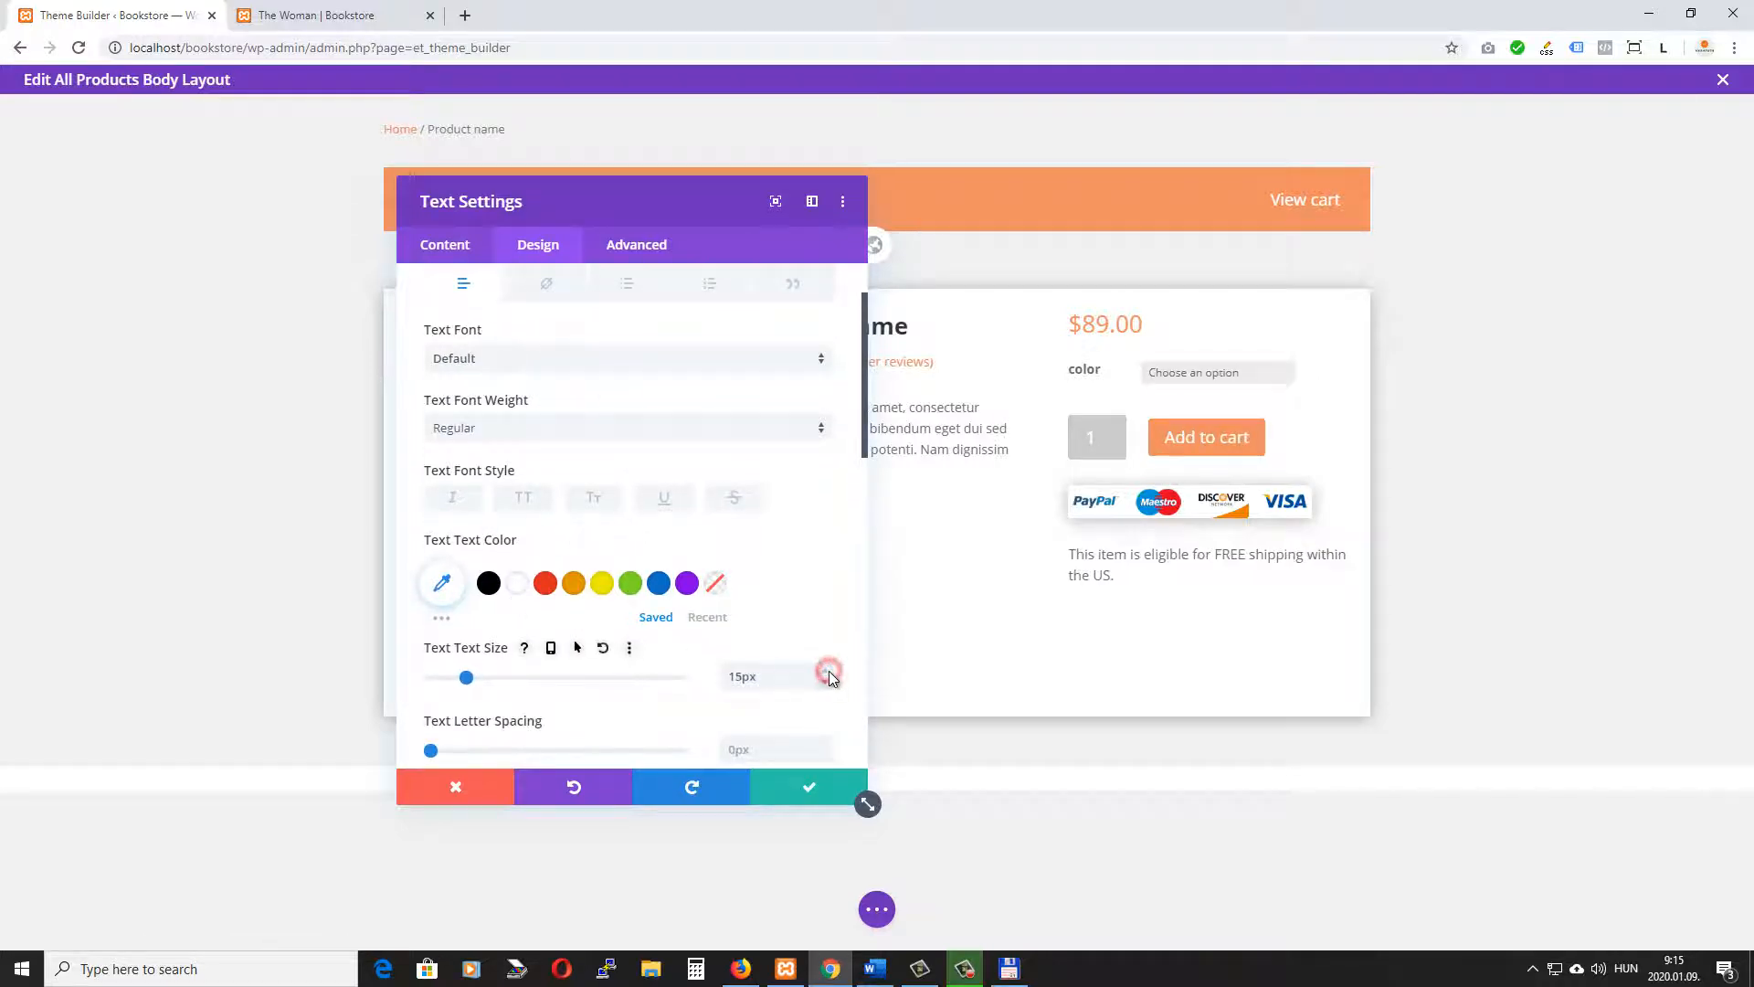
pyautogui.click(830, 670)
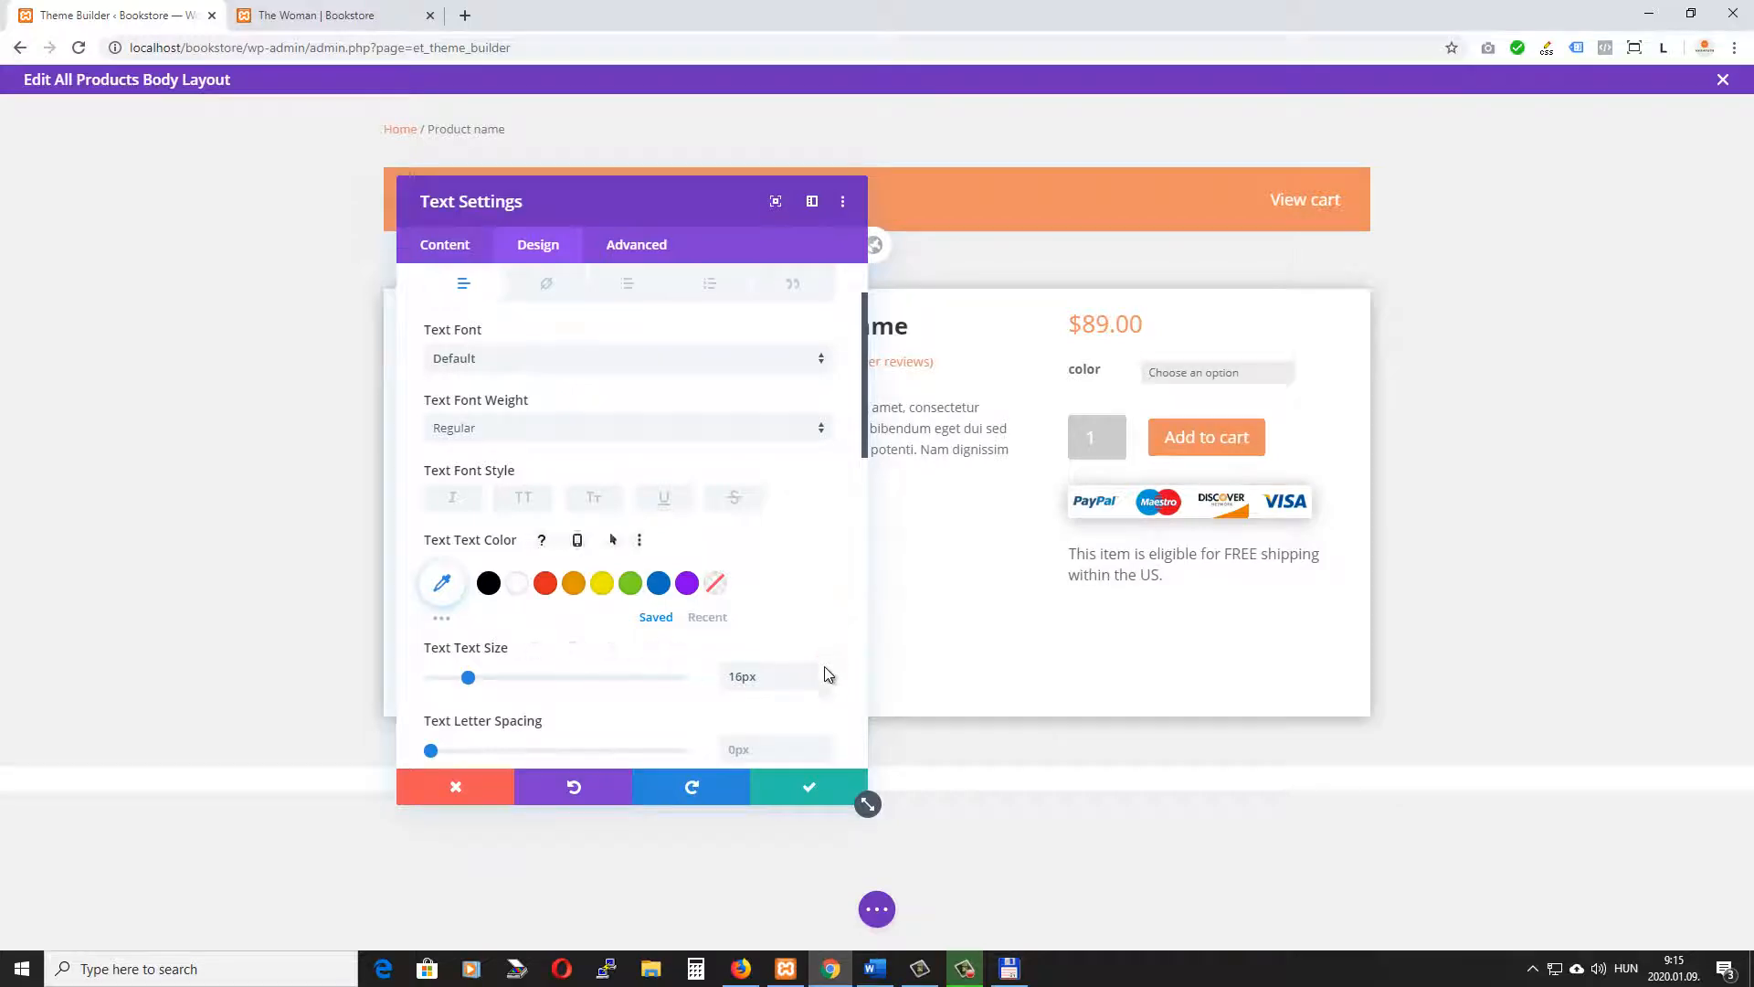
pyautogui.click(824, 682)
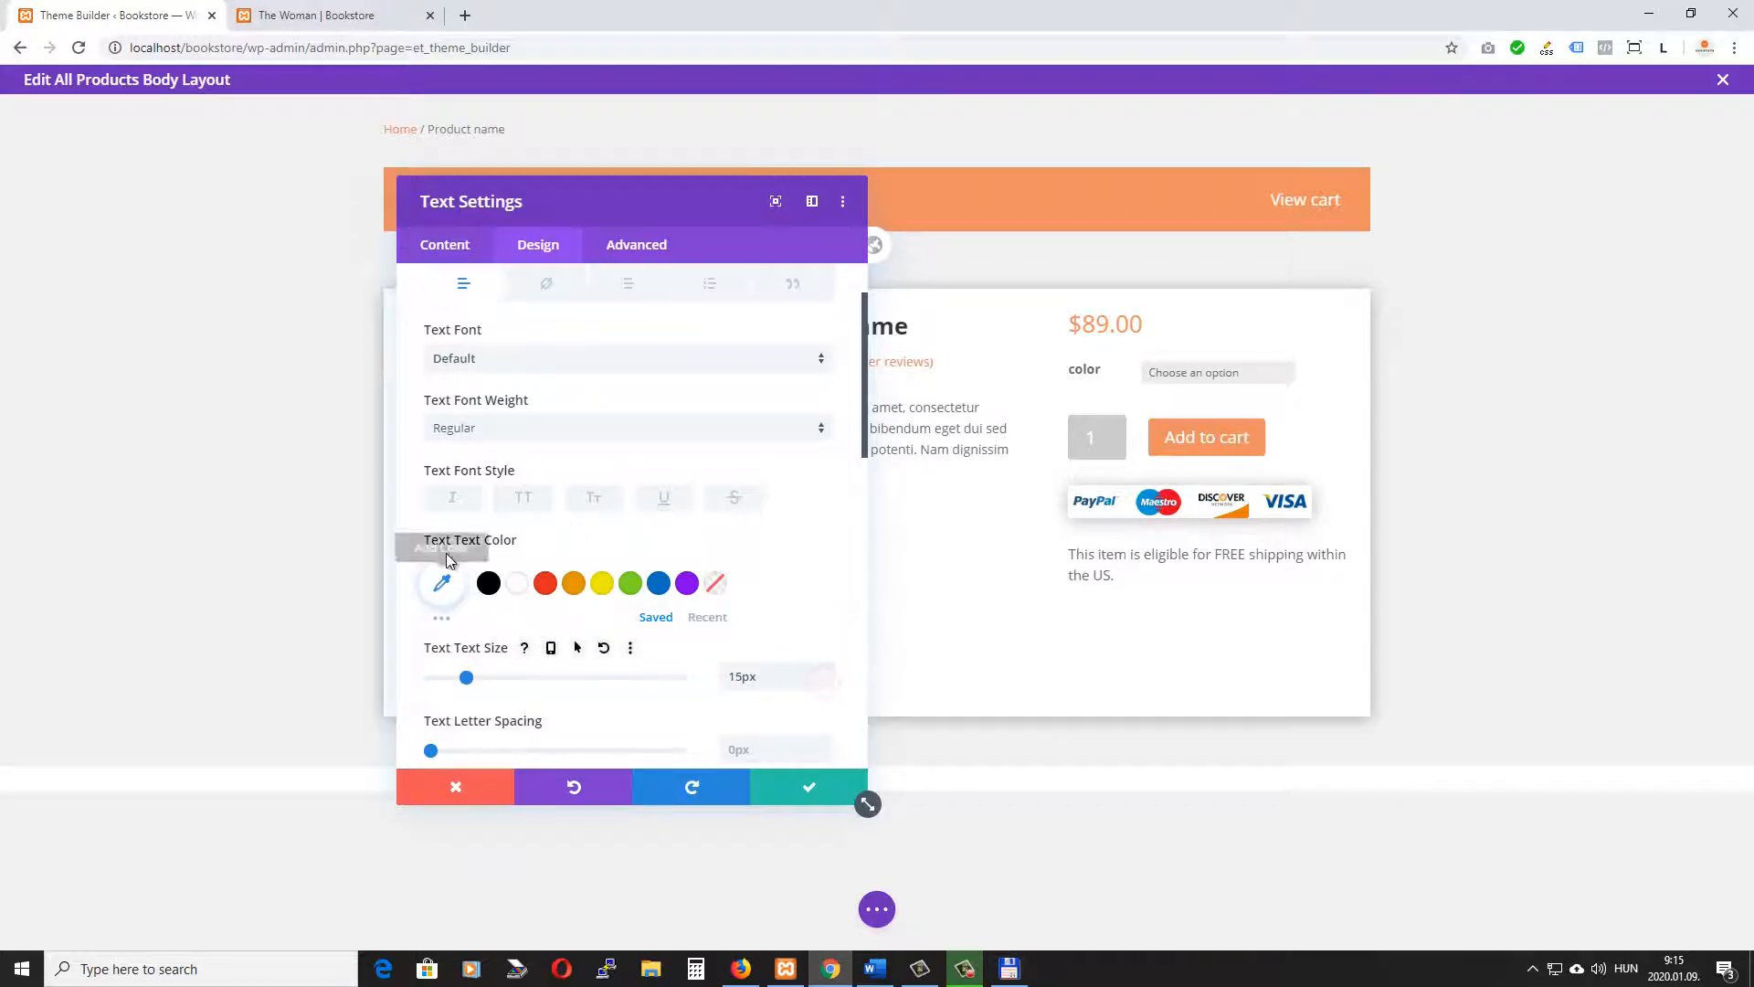
pyautogui.click(493, 437)
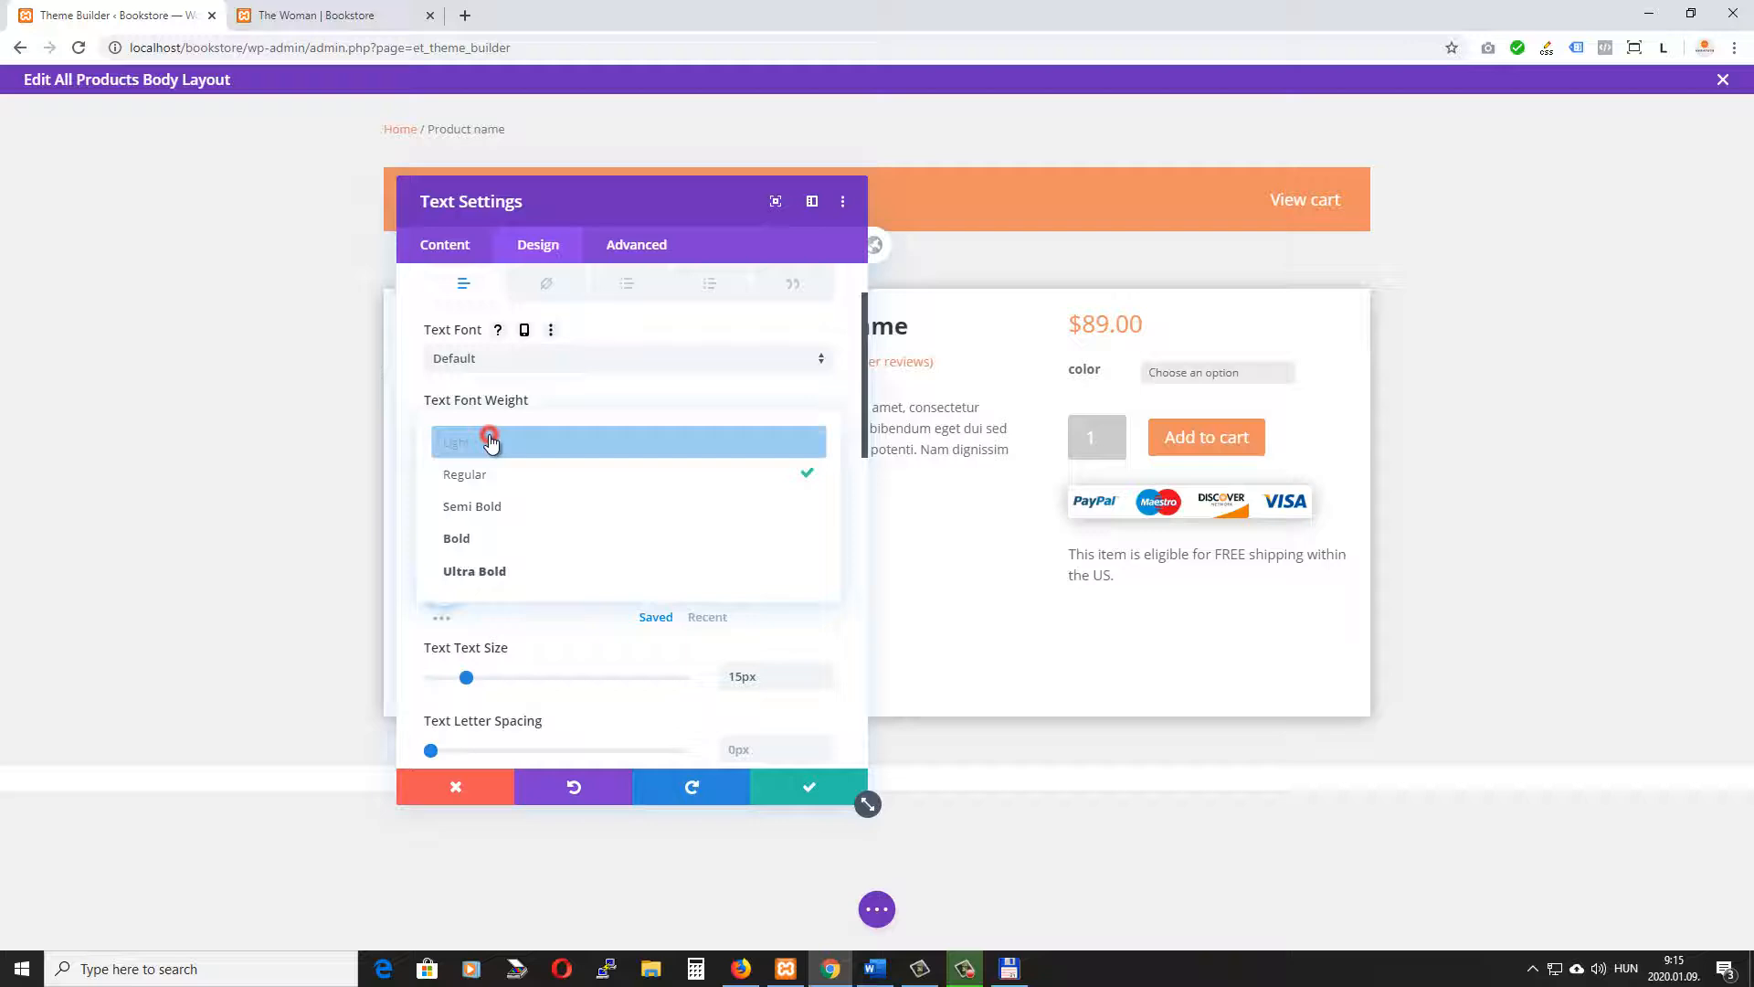
pyautogui.click(486, 505)
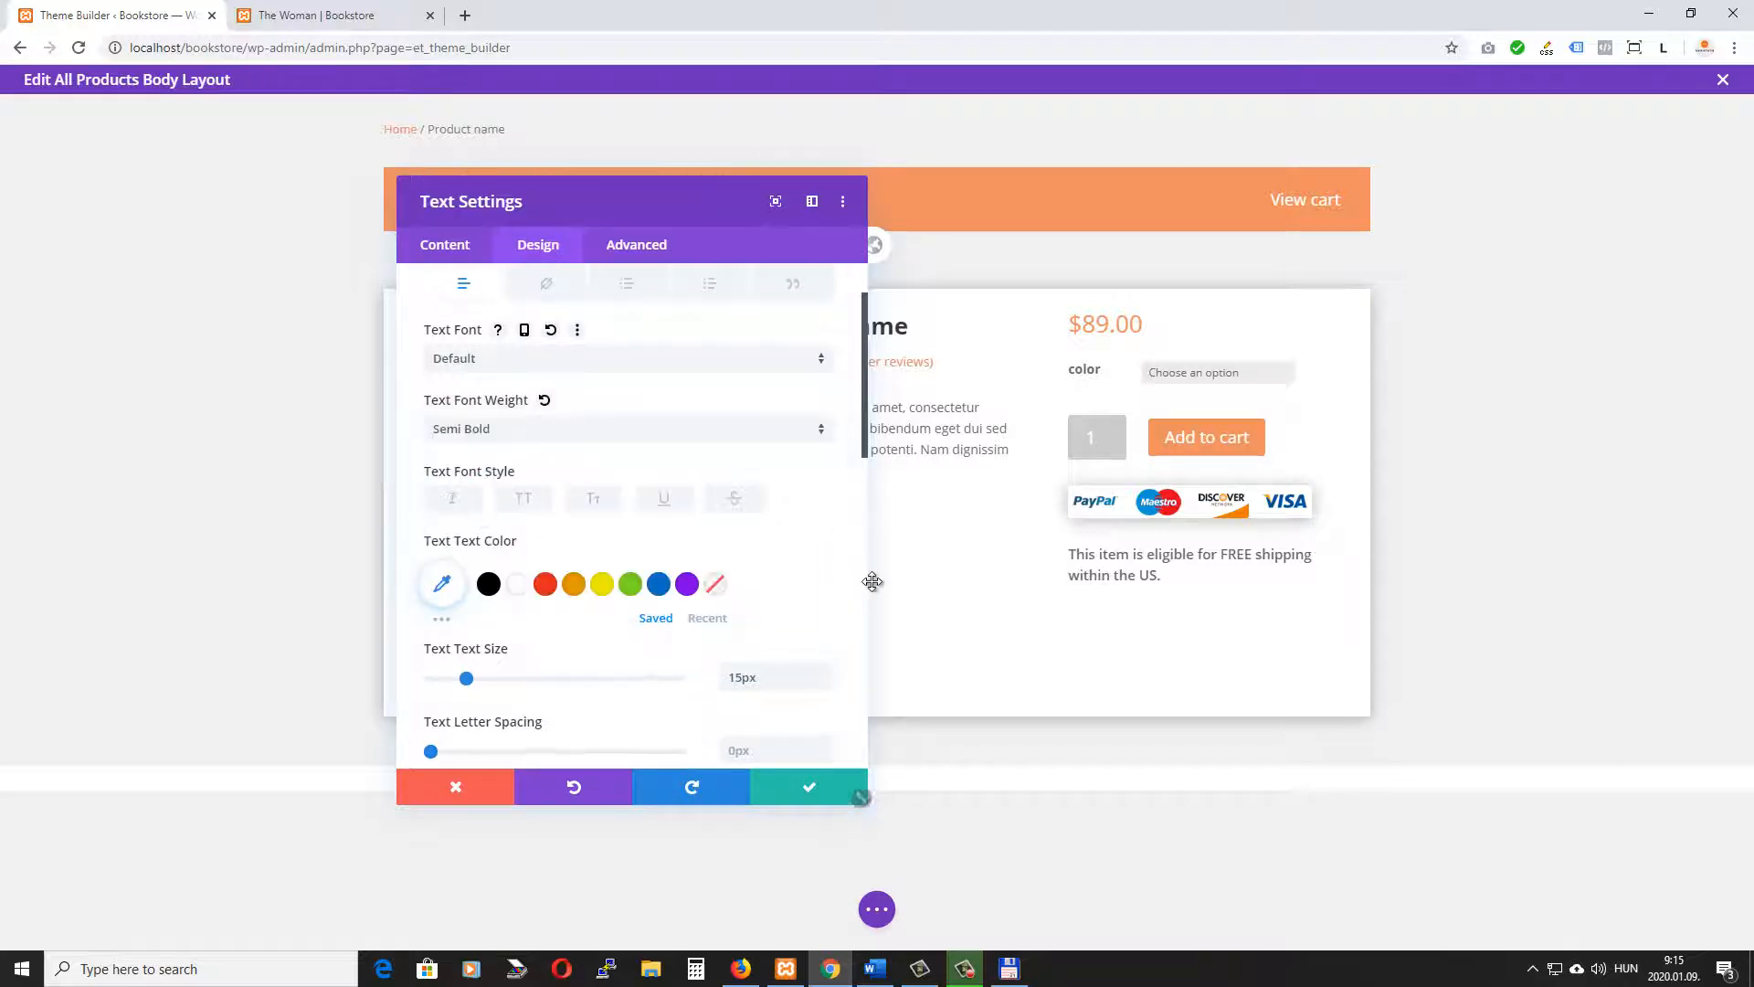
pyautogui.click(811, 789)
# Save the body layout and reload the product page of The Woman to check the price, add-to-cart and shipping text
pyautogui.click(877, 910)
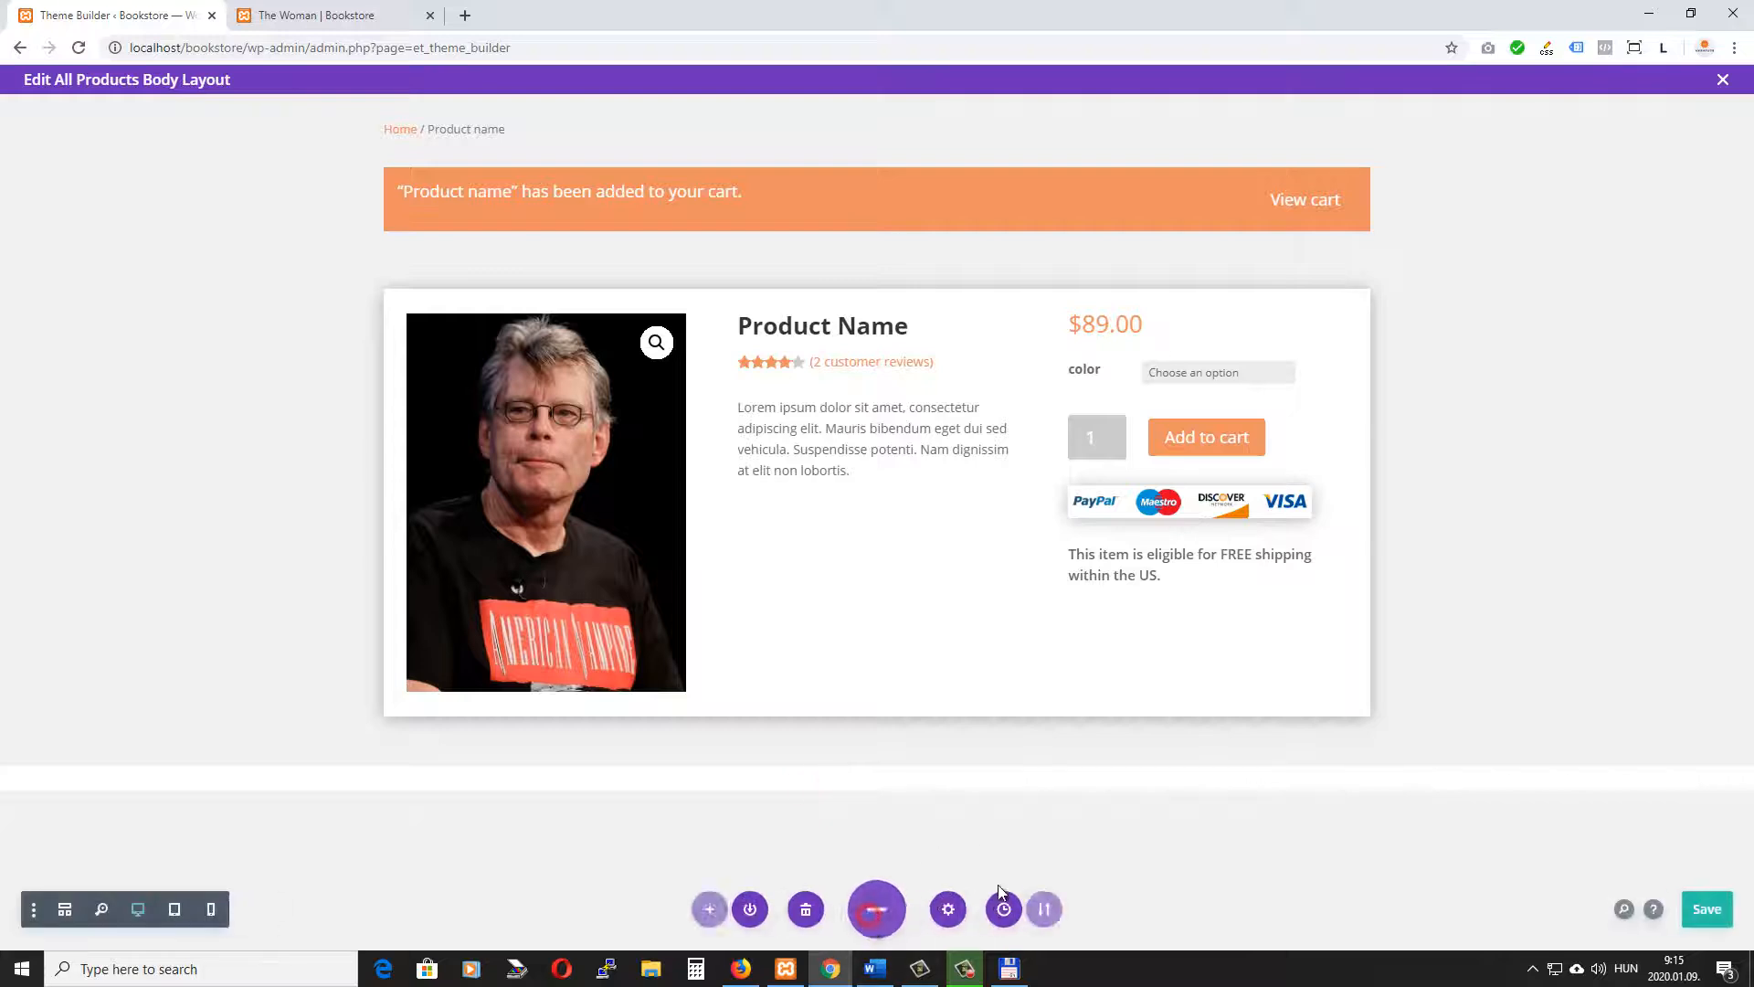
pyautogui.click(1701, 911)
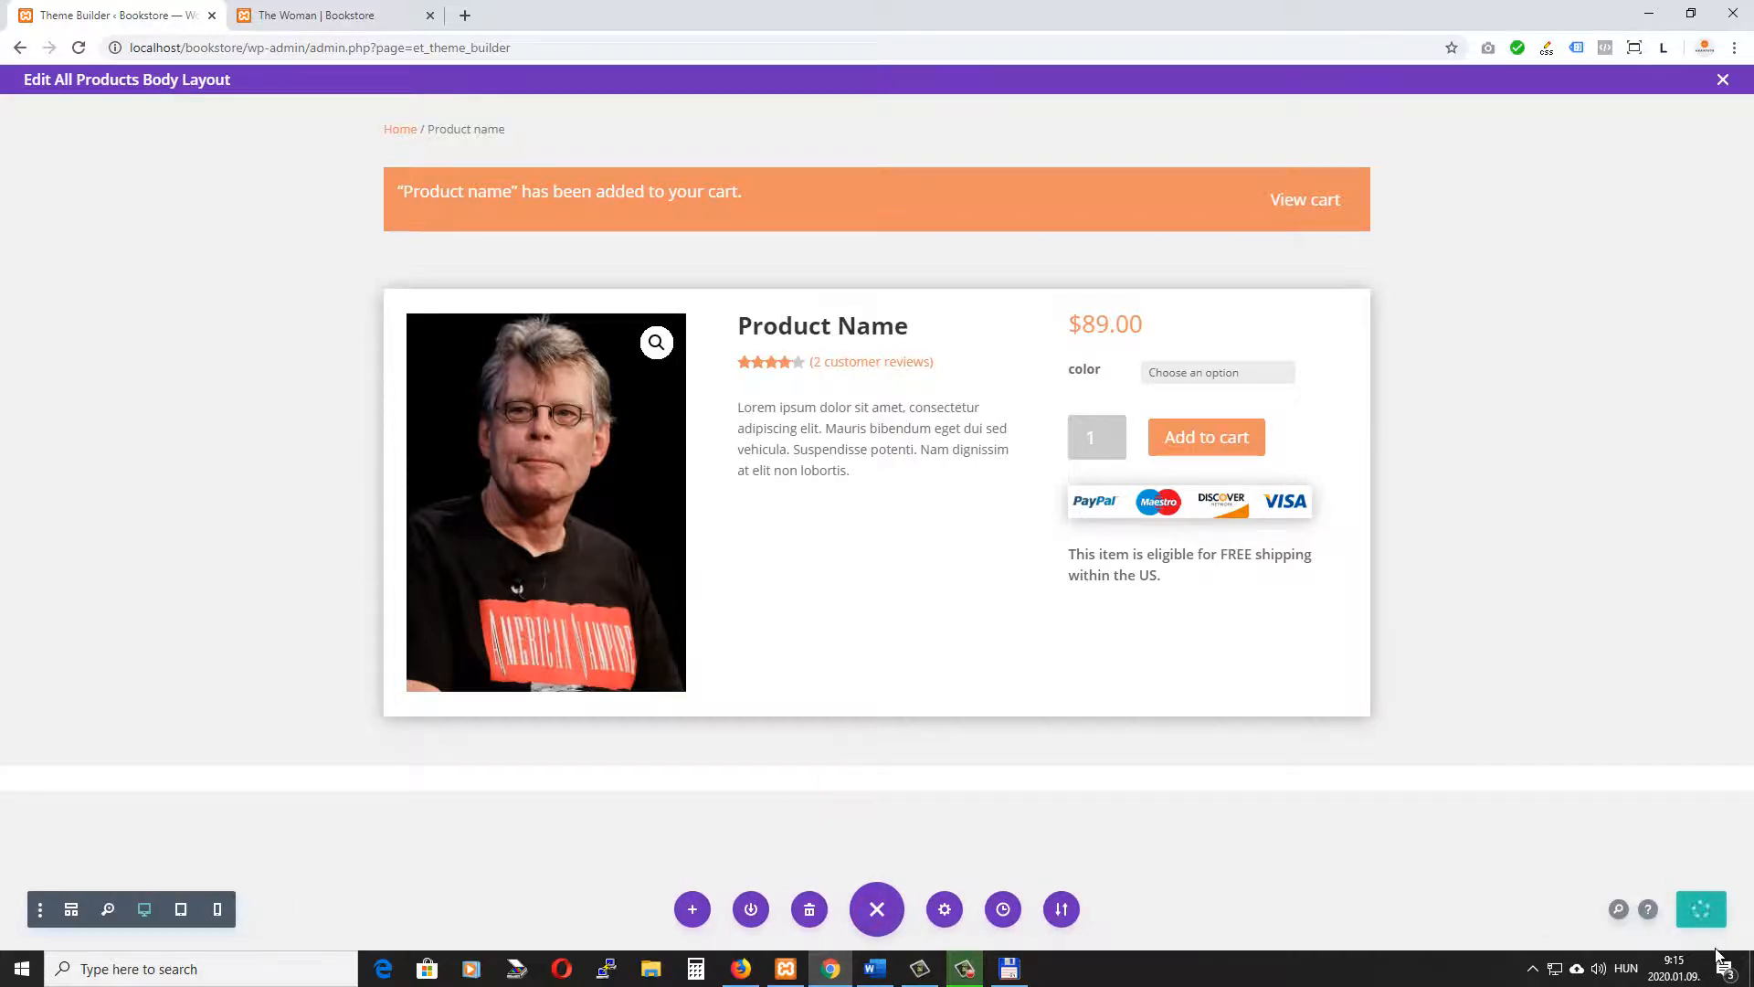
pyautogui.click(315, 15)
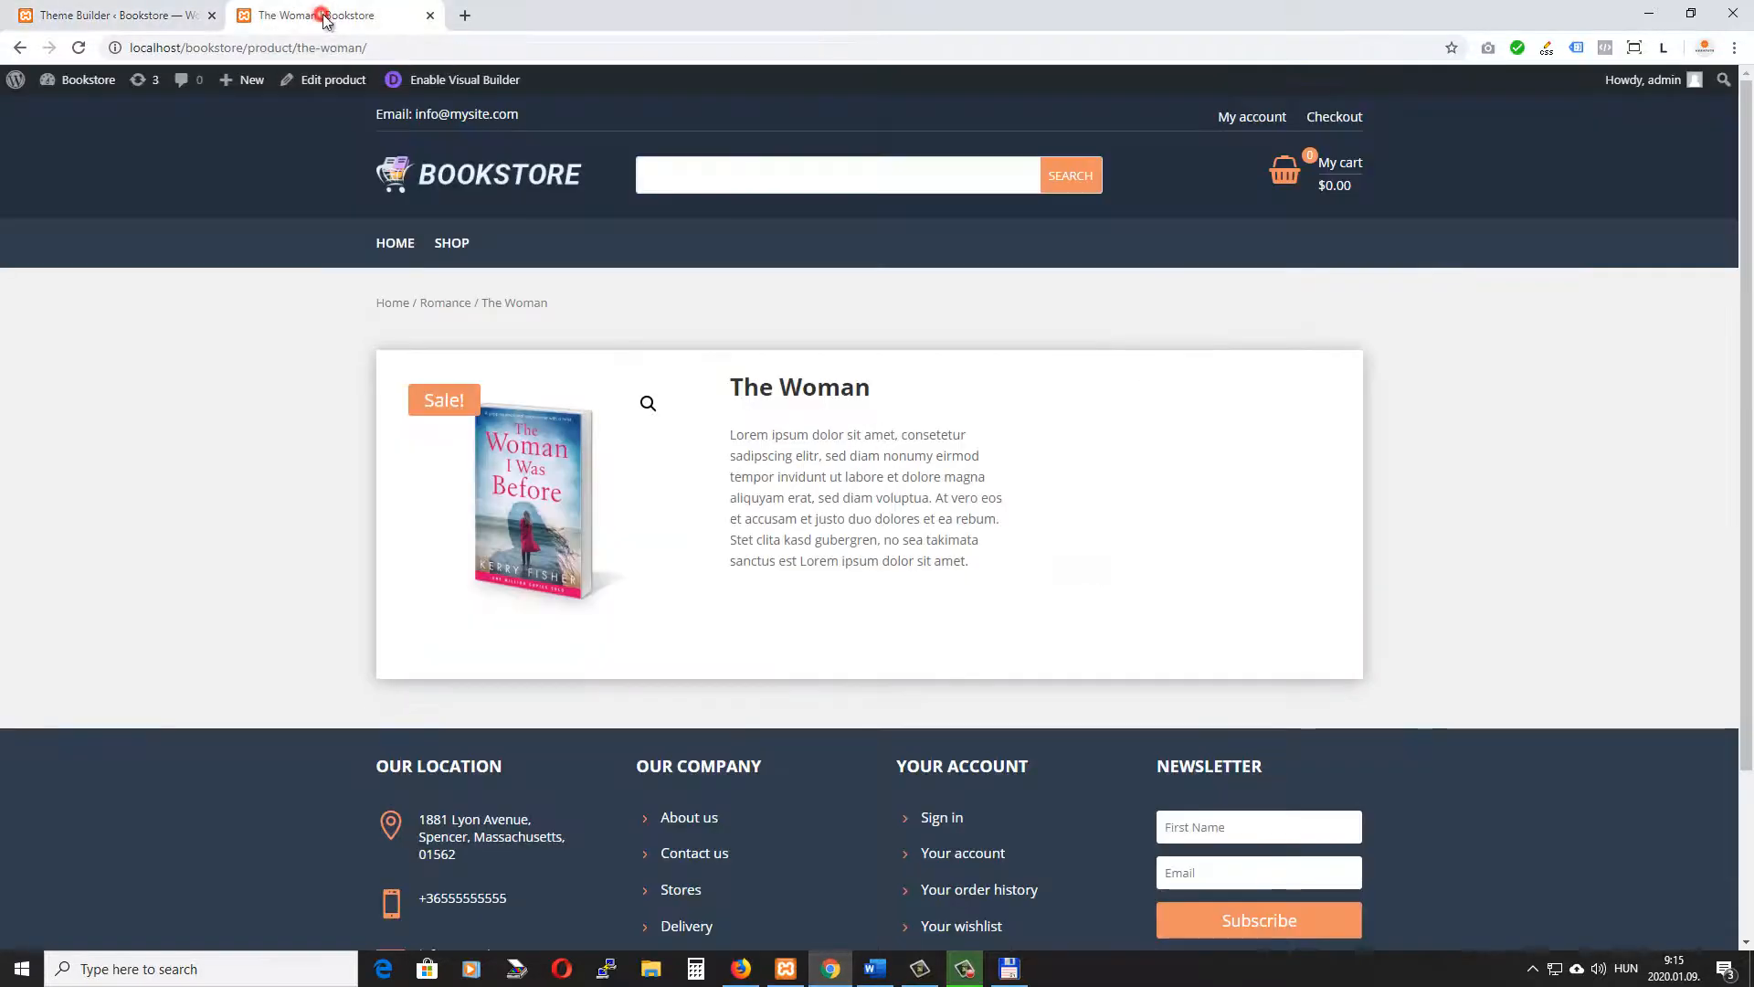
pyautogui.click(78, 48)
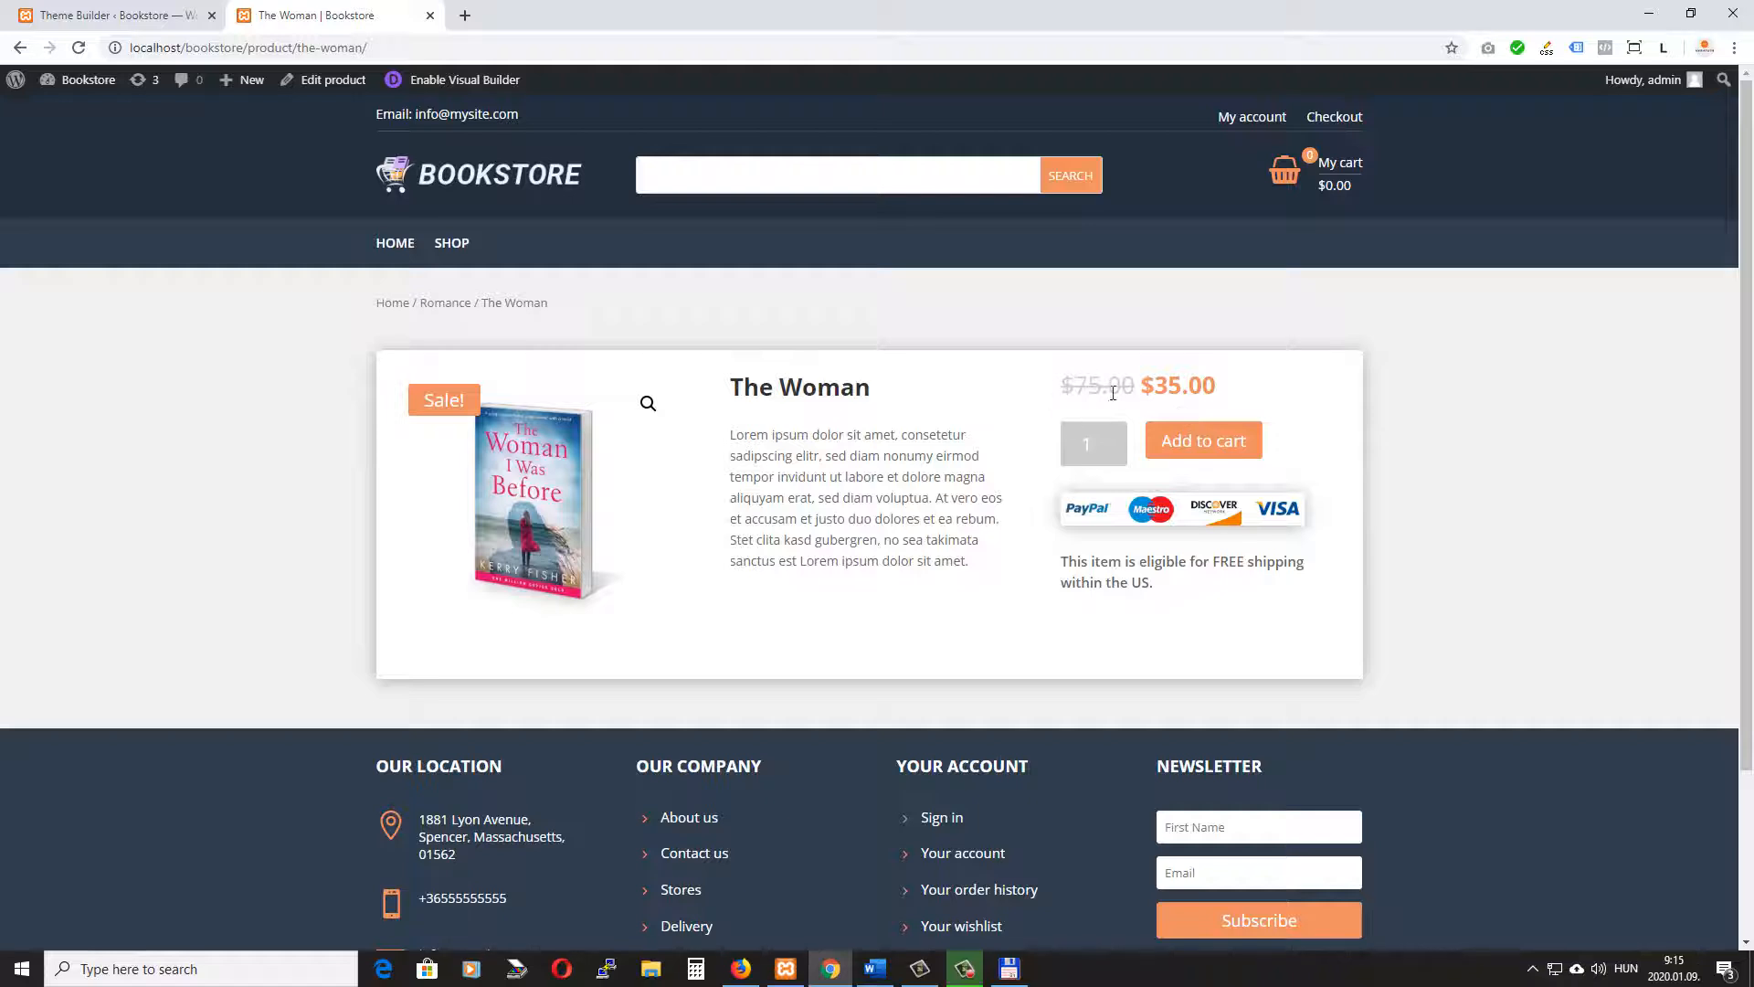
pyautogui.moveTo(1062, 382); pyautogui.dragTo(1217, 387)
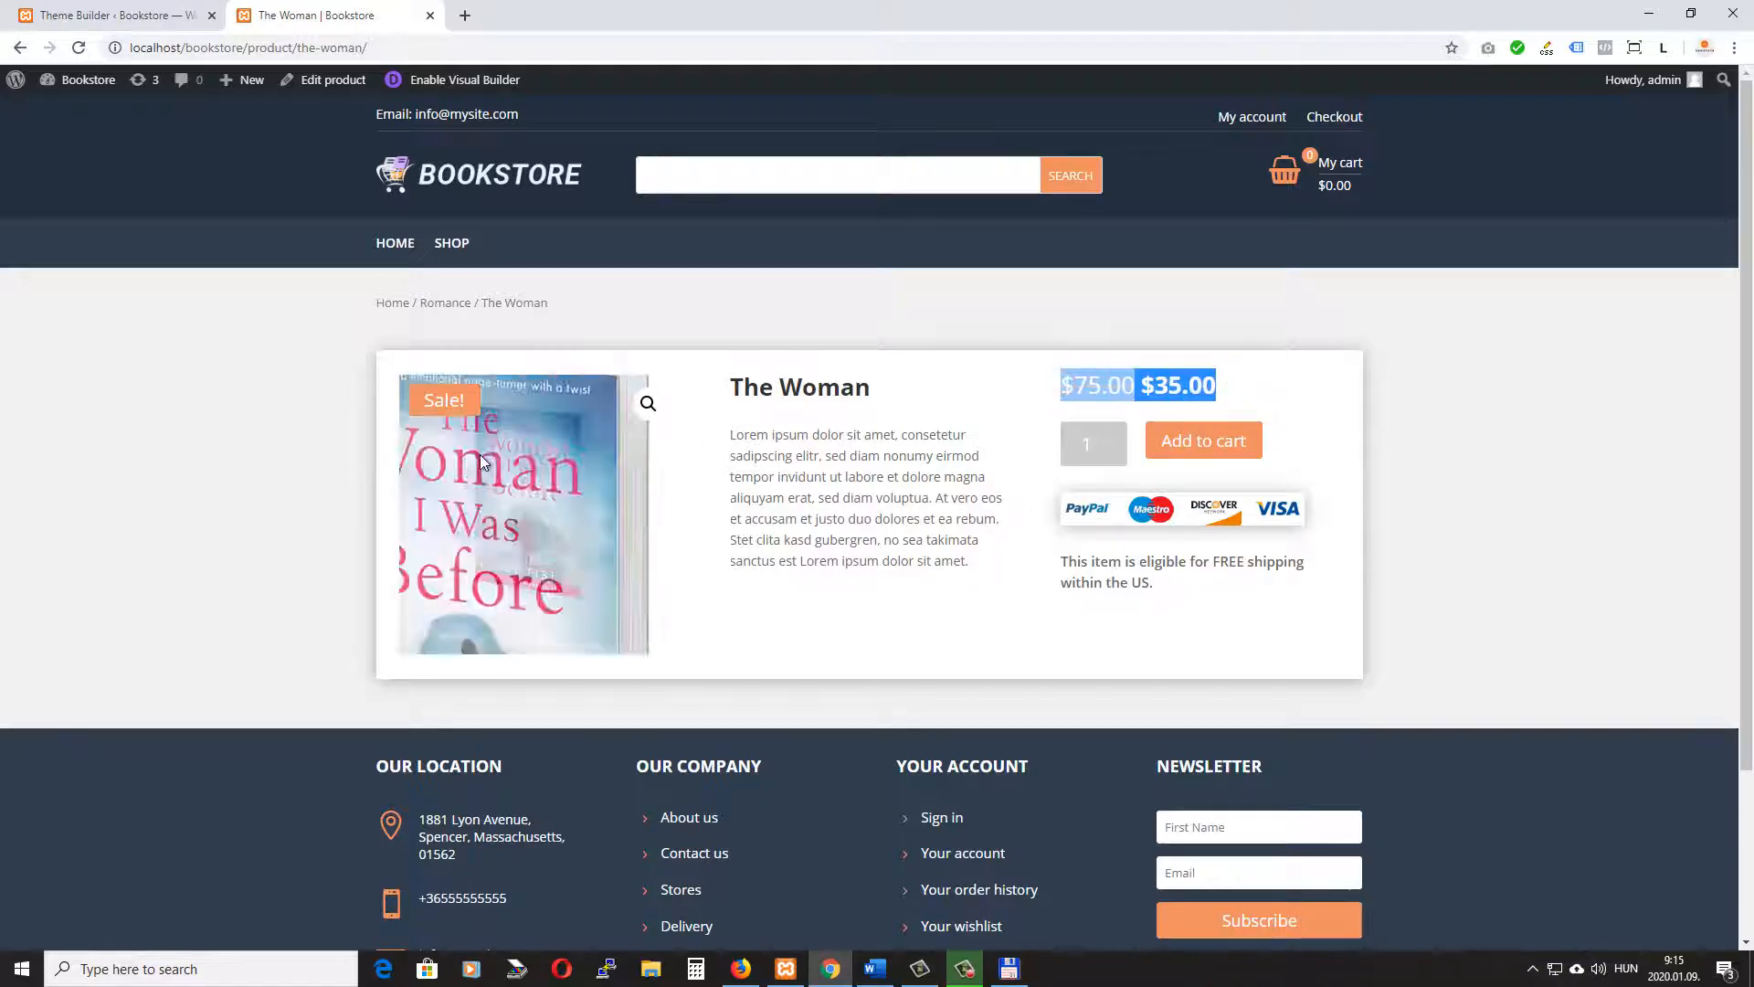
pyautogui.click(885, 470)
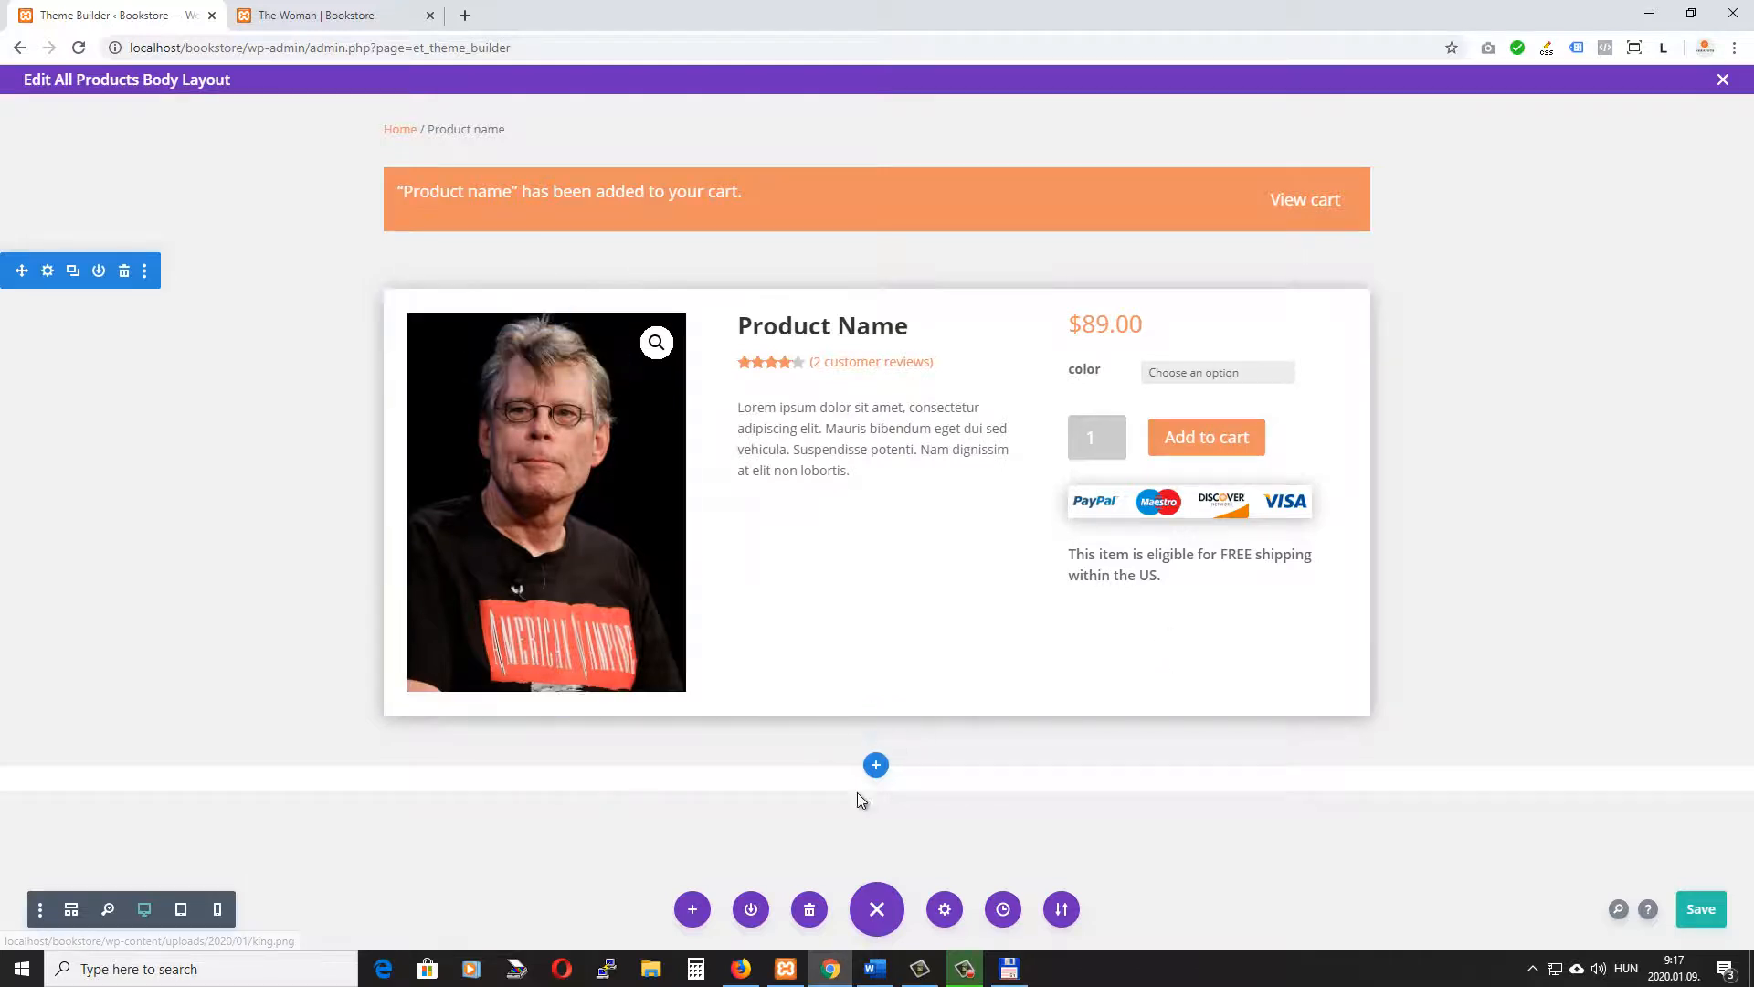
# Insert the saved Section Title section from the library below the product section
pyautogui.click(877, 769)
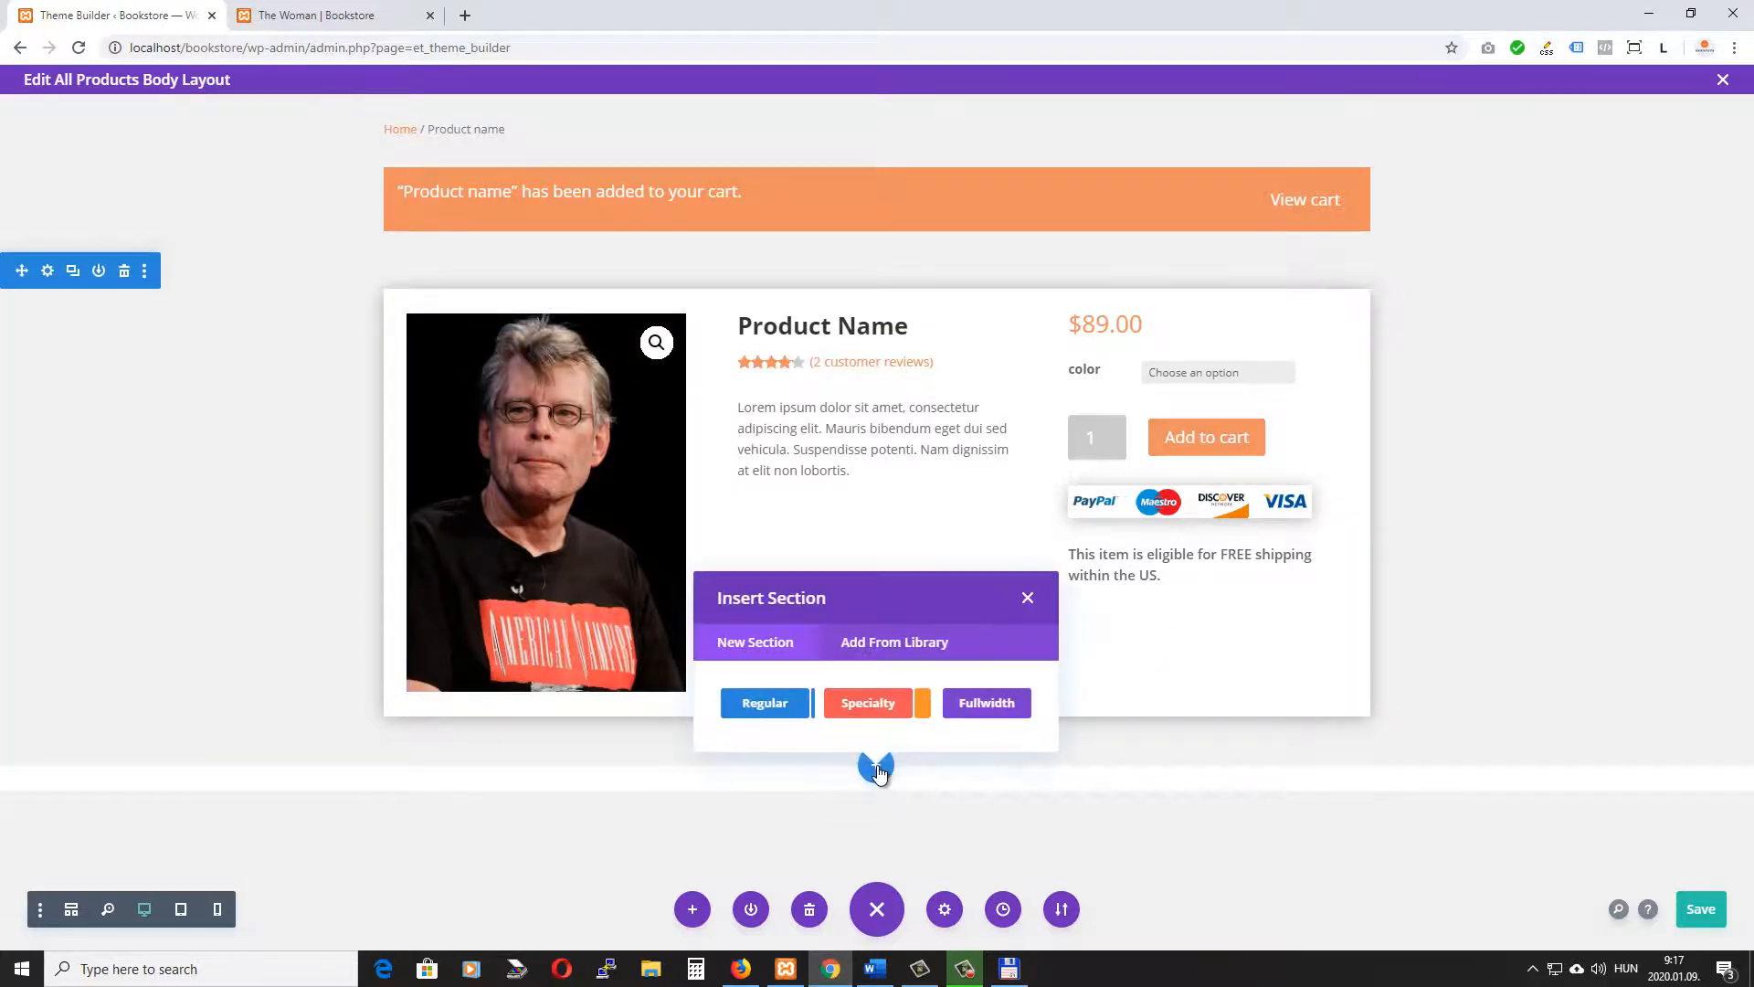
pyautogui.click(893, 644)
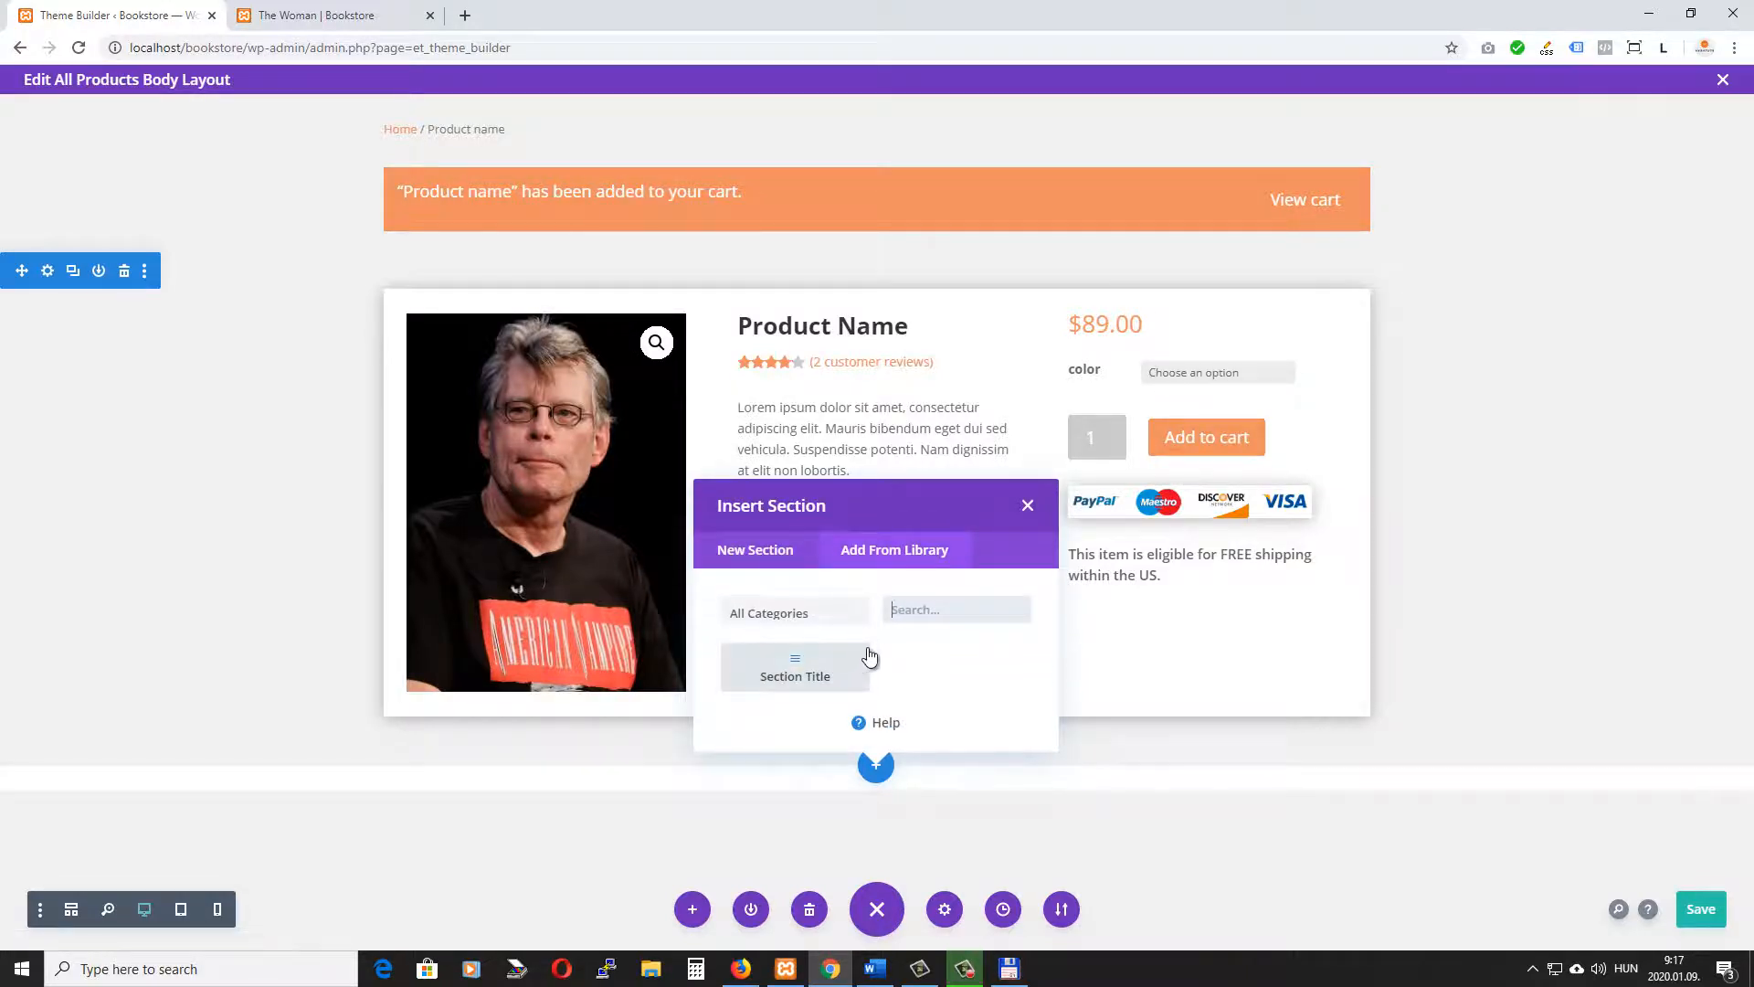
pyautogui.click(797, 674)
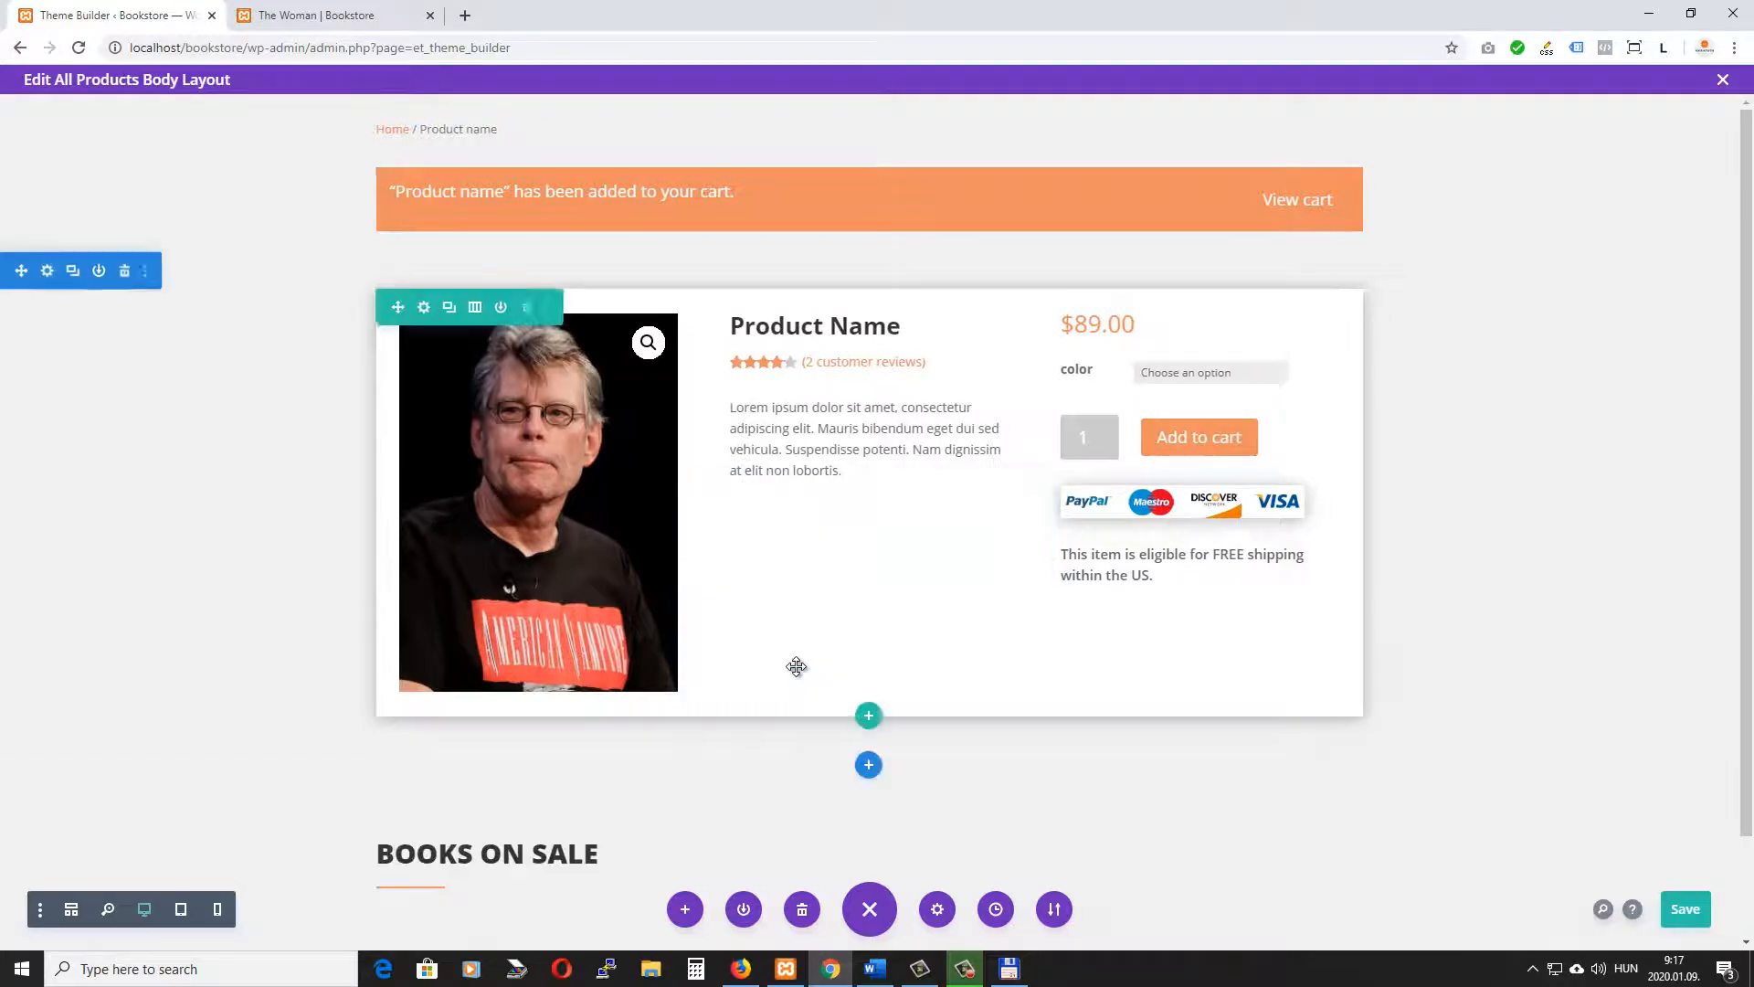
# Set the top padding of the Books on Sale title section to 0px and save the section settings
pyautogui.click(44, 668)
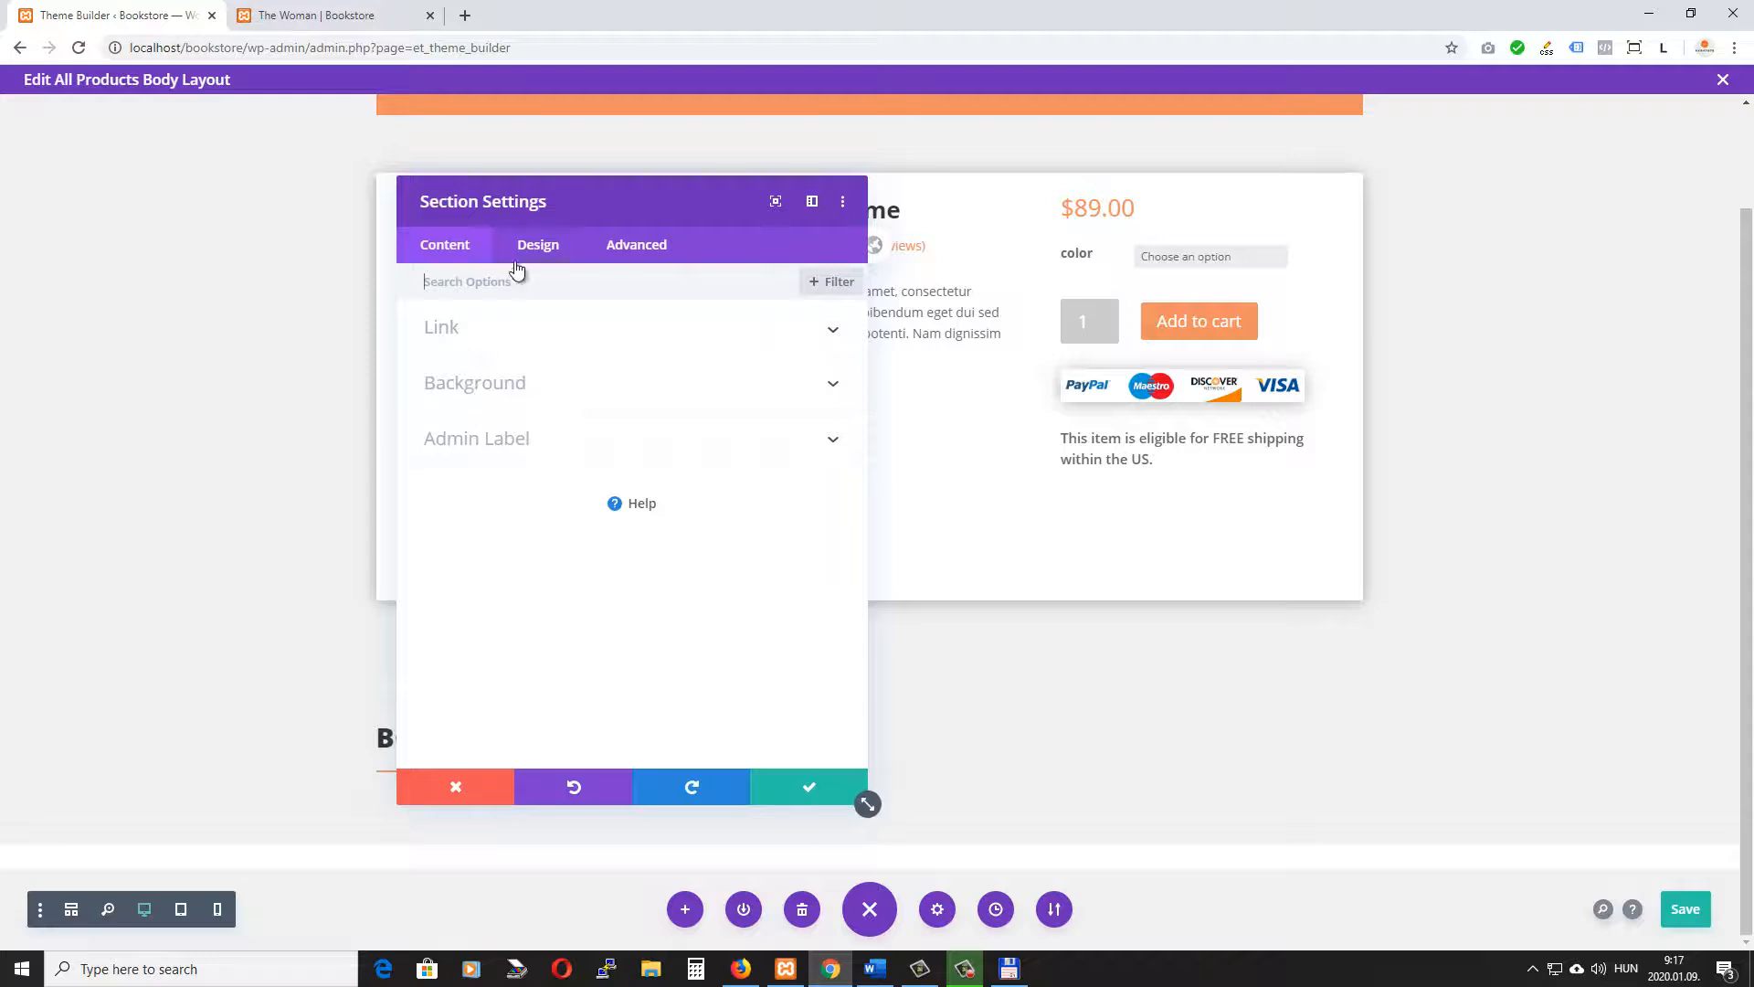
pyautogui.click(540, 246)
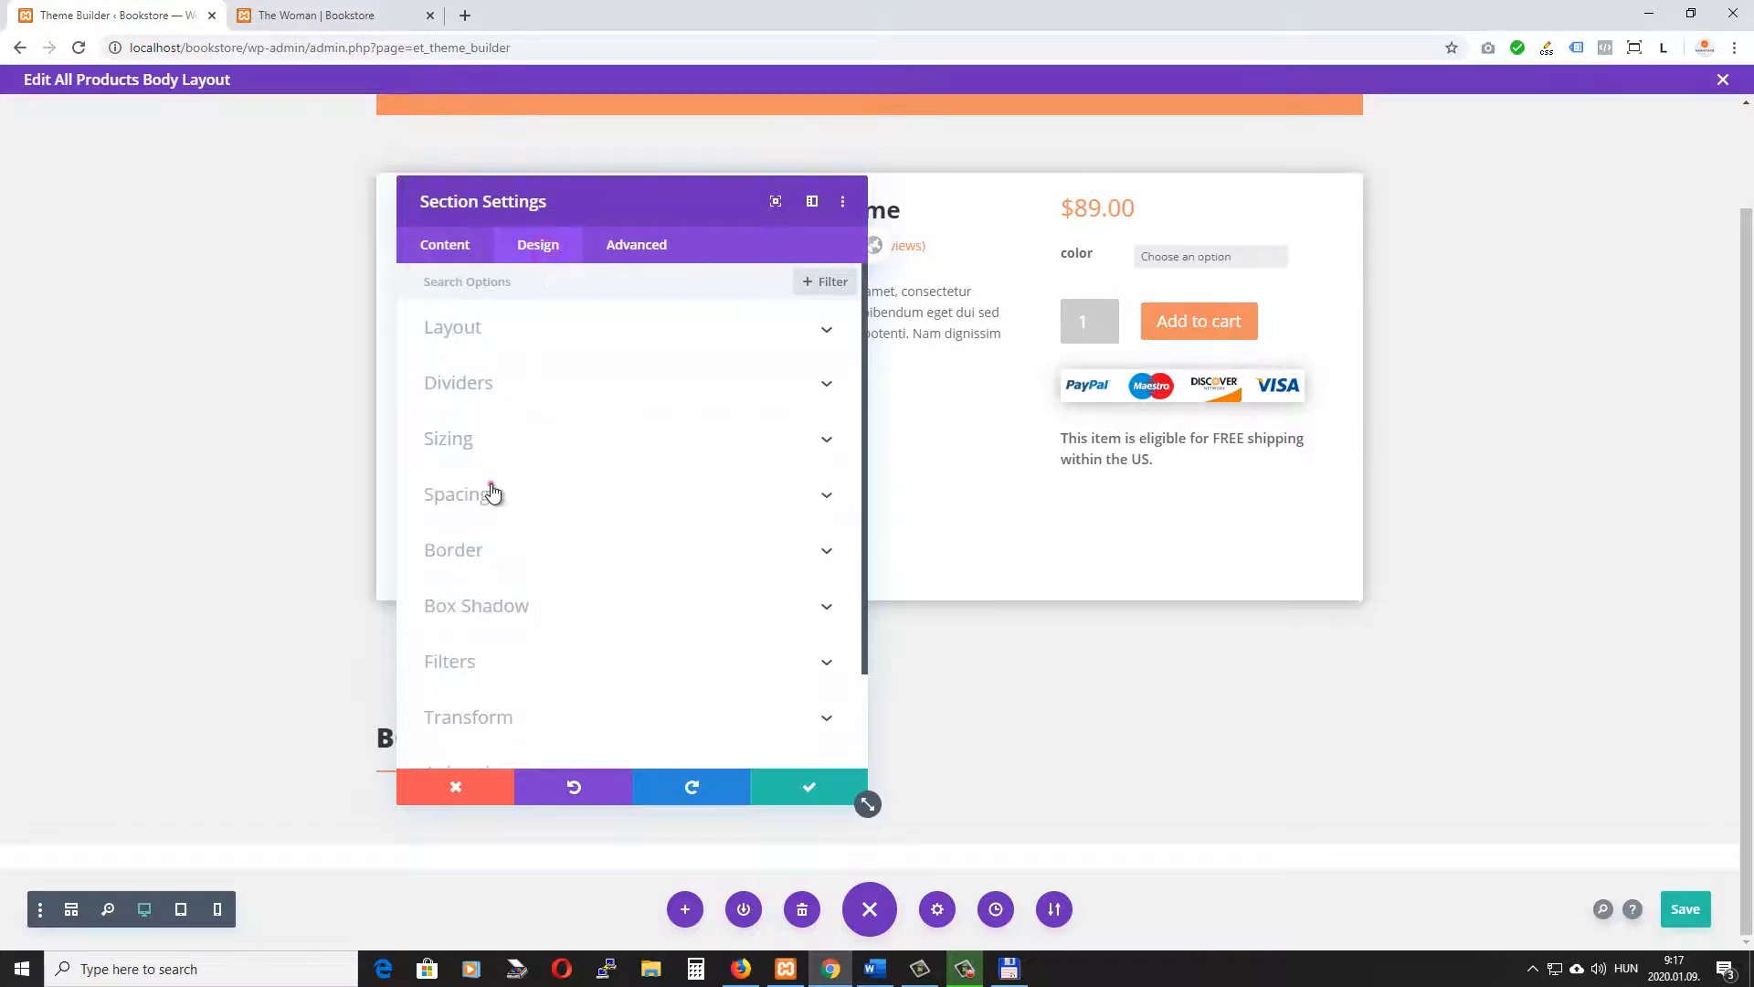
pyautogui.click(491, 494)
pyautogui.click(450, 449)
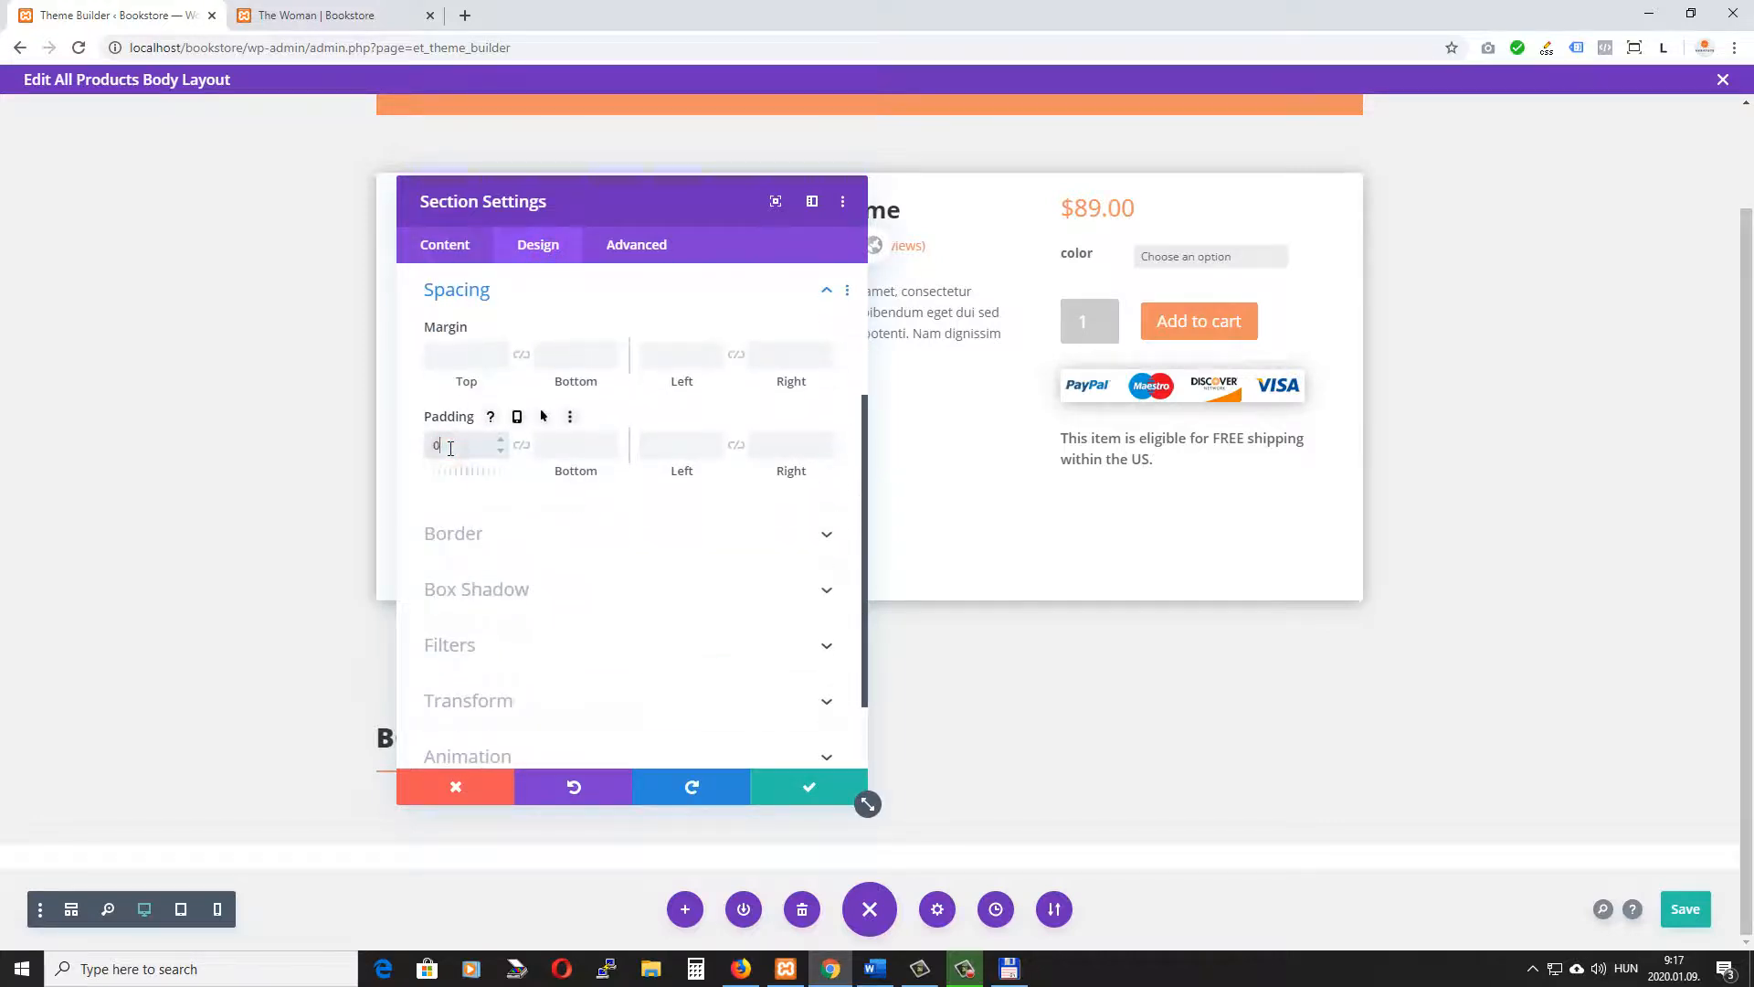
pyautogui.write('0')
pyautogui.moveTo(547, 213); pyautogui.dragTo(1105, 226)
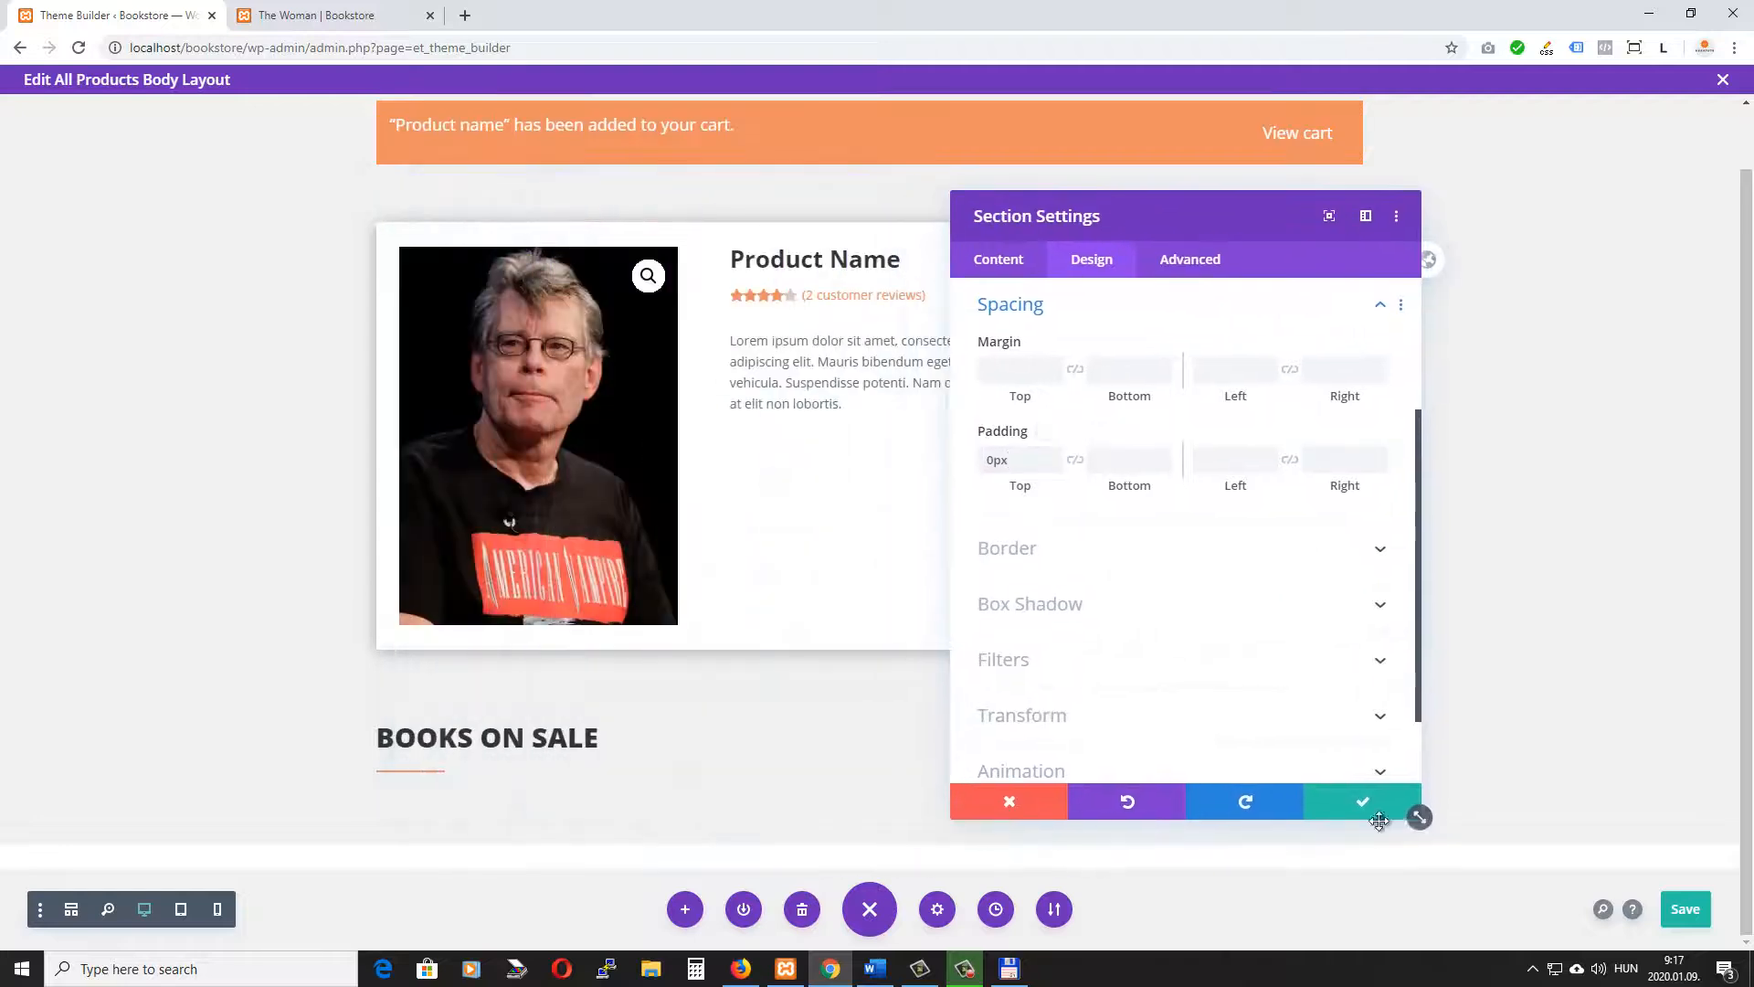
pyautogui.click(1003, 266)
pyautogui.click(1360, 799)
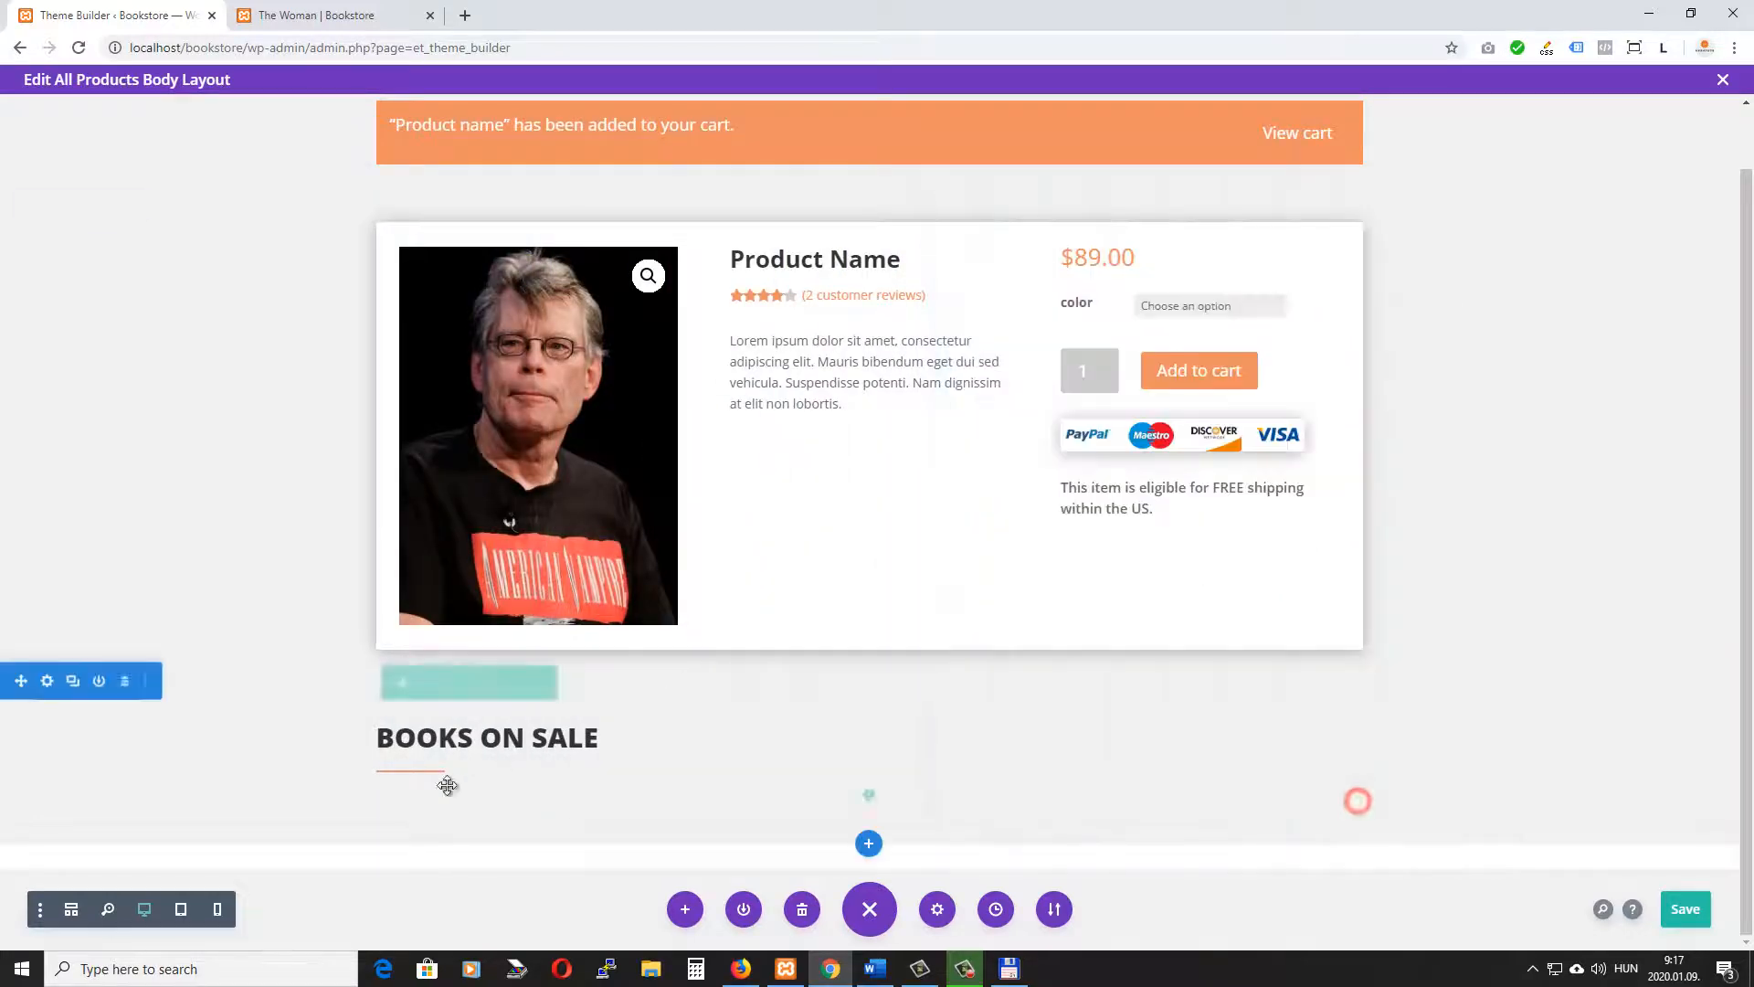
# Replace the section heading's text with "Customers who bought this item also bought" and save the module settings
pyautogui.click(836, 733)
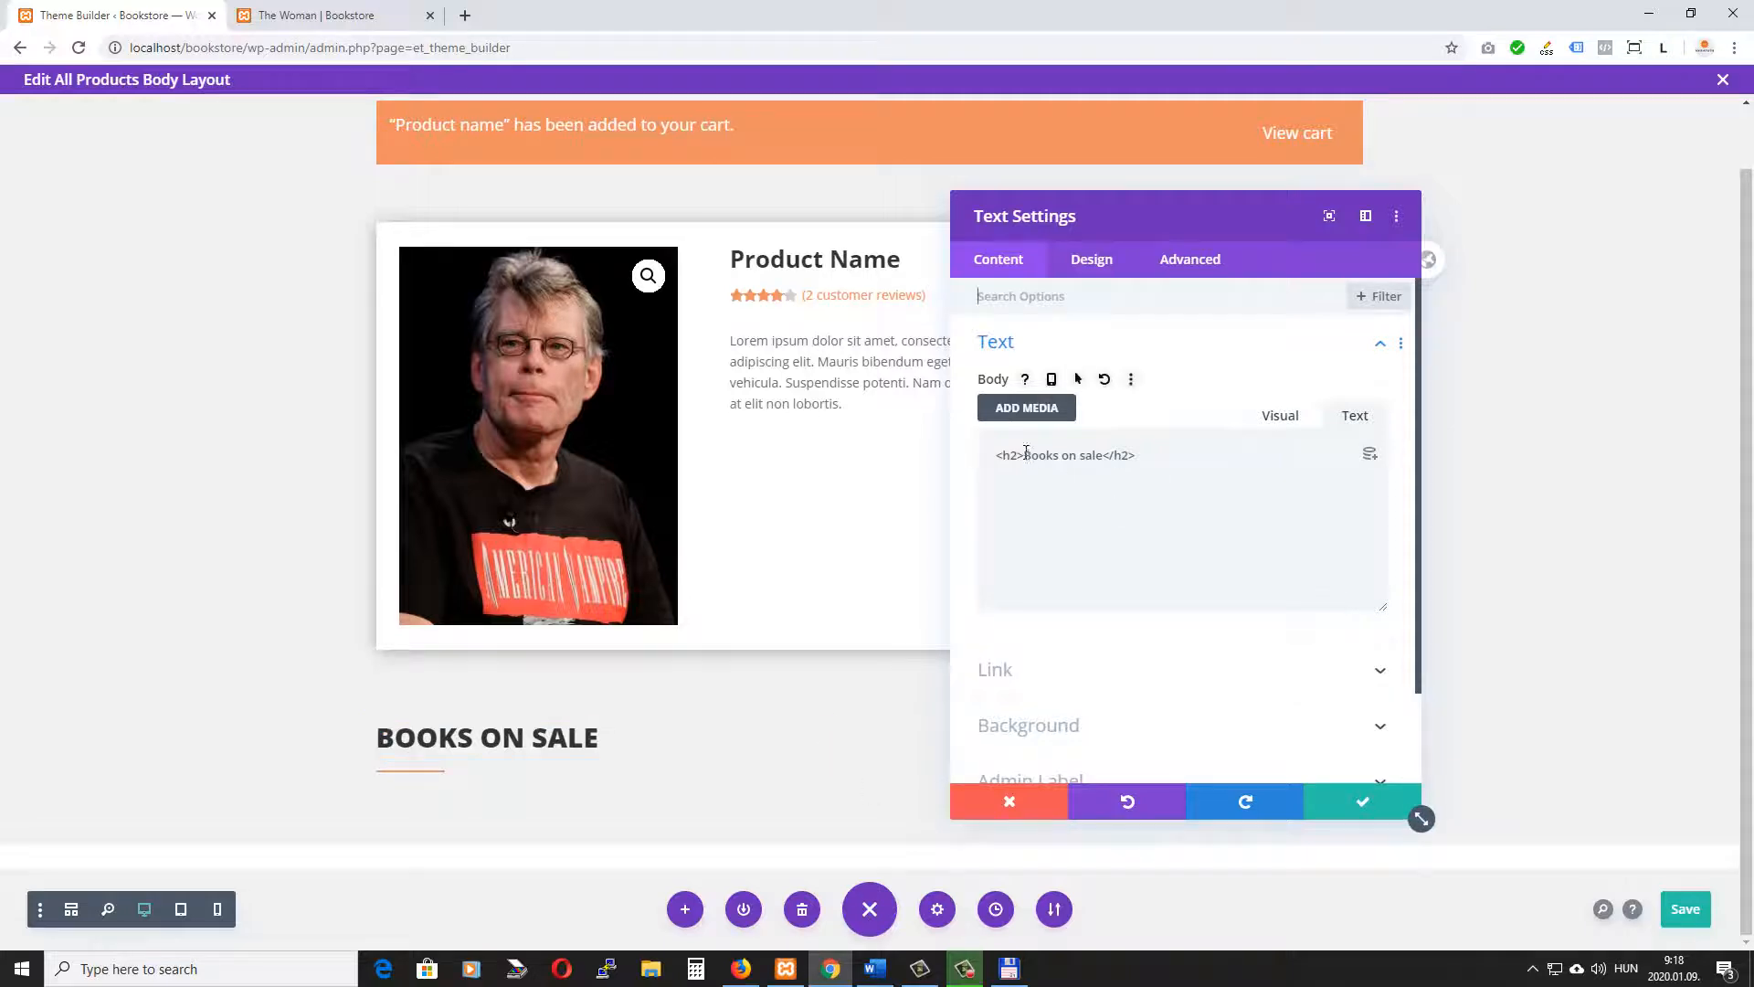
pyautogui.moveTo(1025, 454); pyautogui.dragTo(1089, 454)
pyautogui.write('Customers who bought this item also bought')
pyautogui.click(1320, 816)
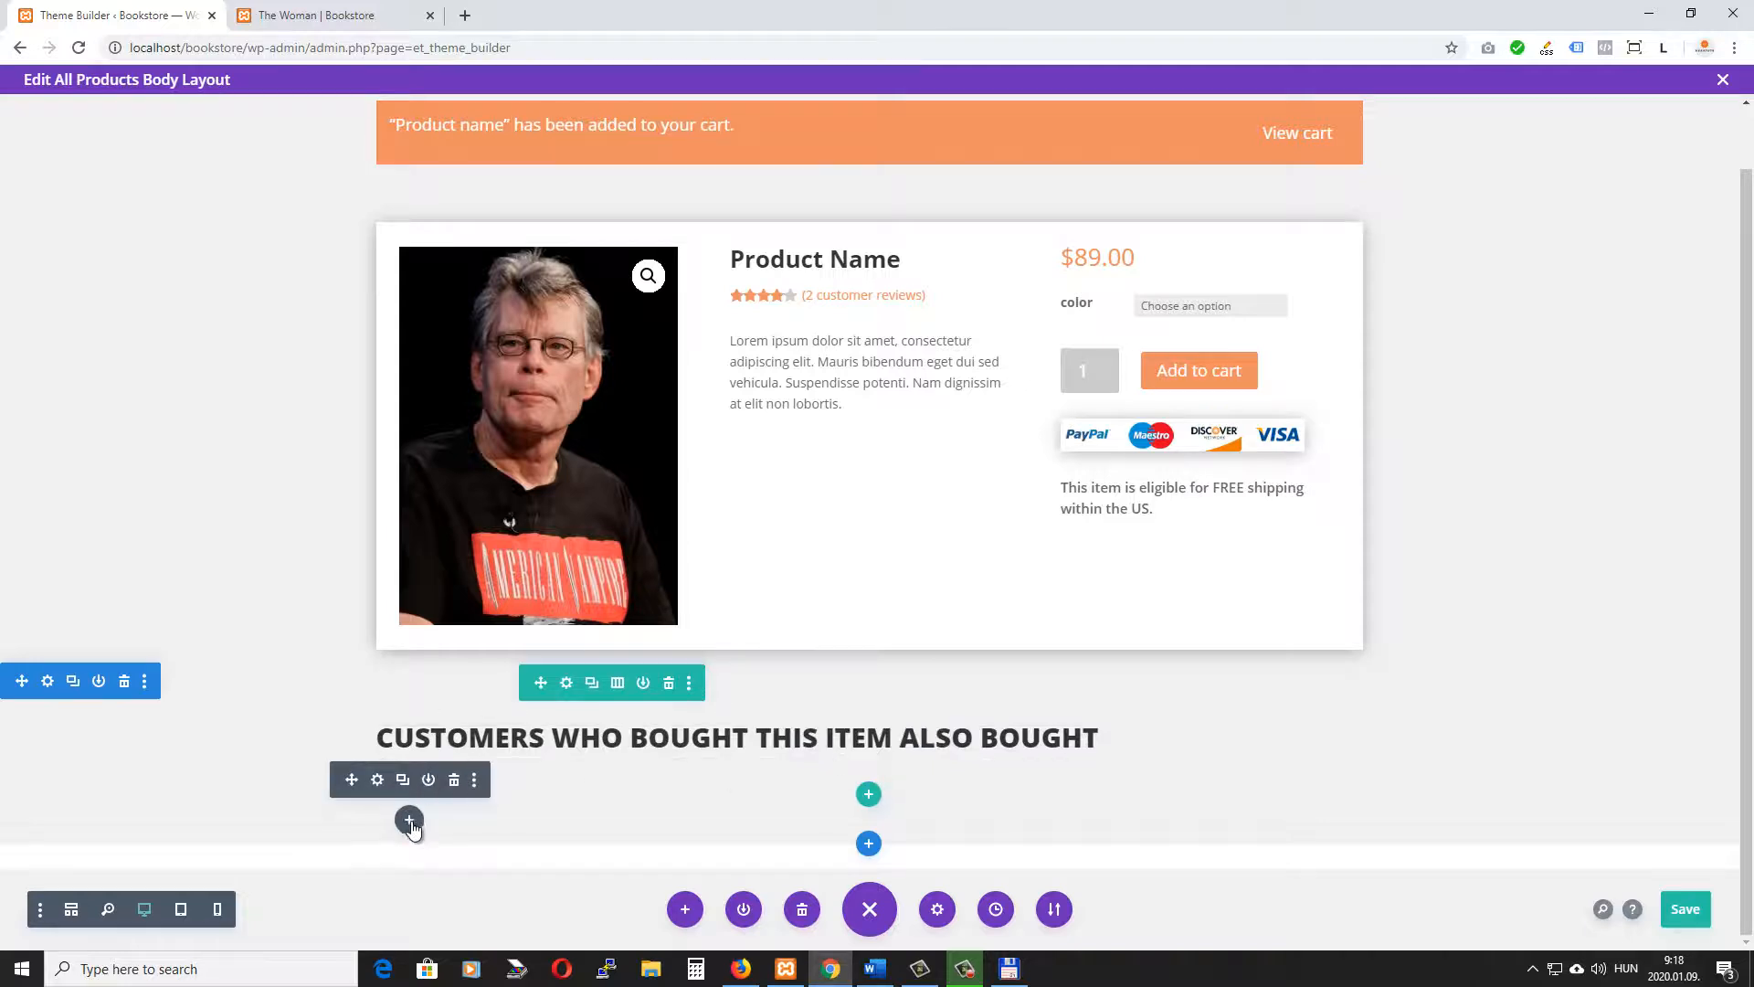
# Insert a Woo Related Product module below the heading's divider in the new section
pyautogui.click(409, 820)
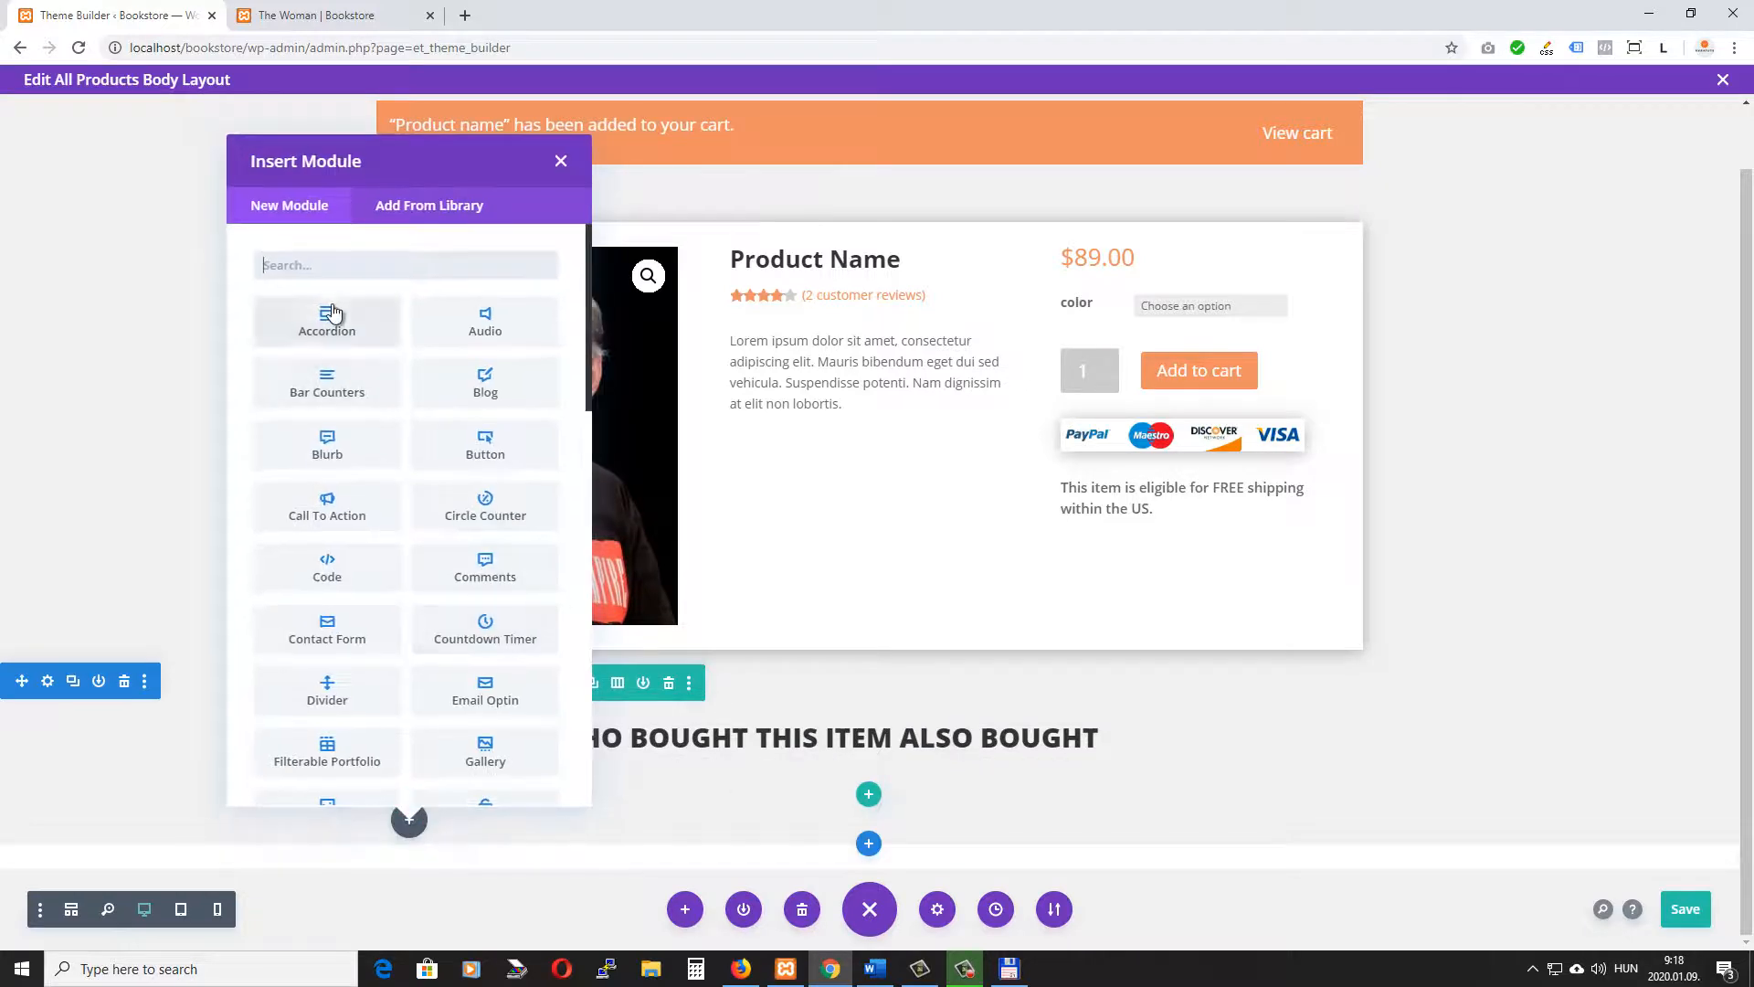
pyautogui.write('woo')
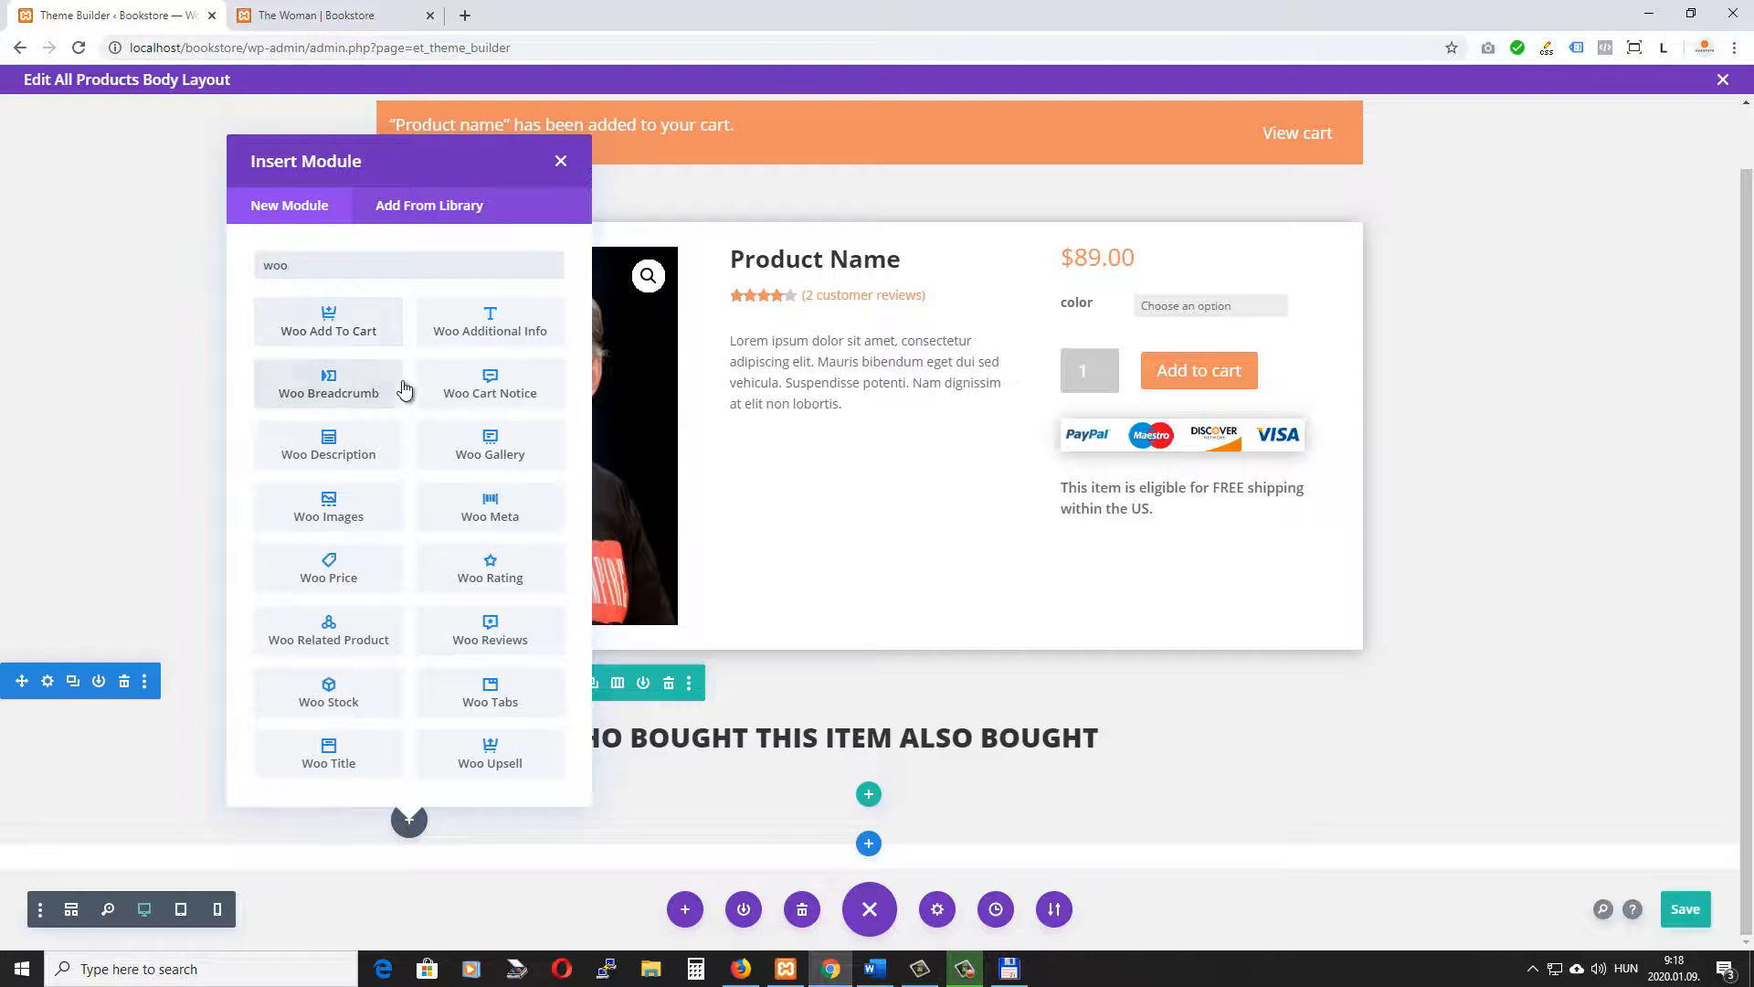
pyautogui.click(326, 642)
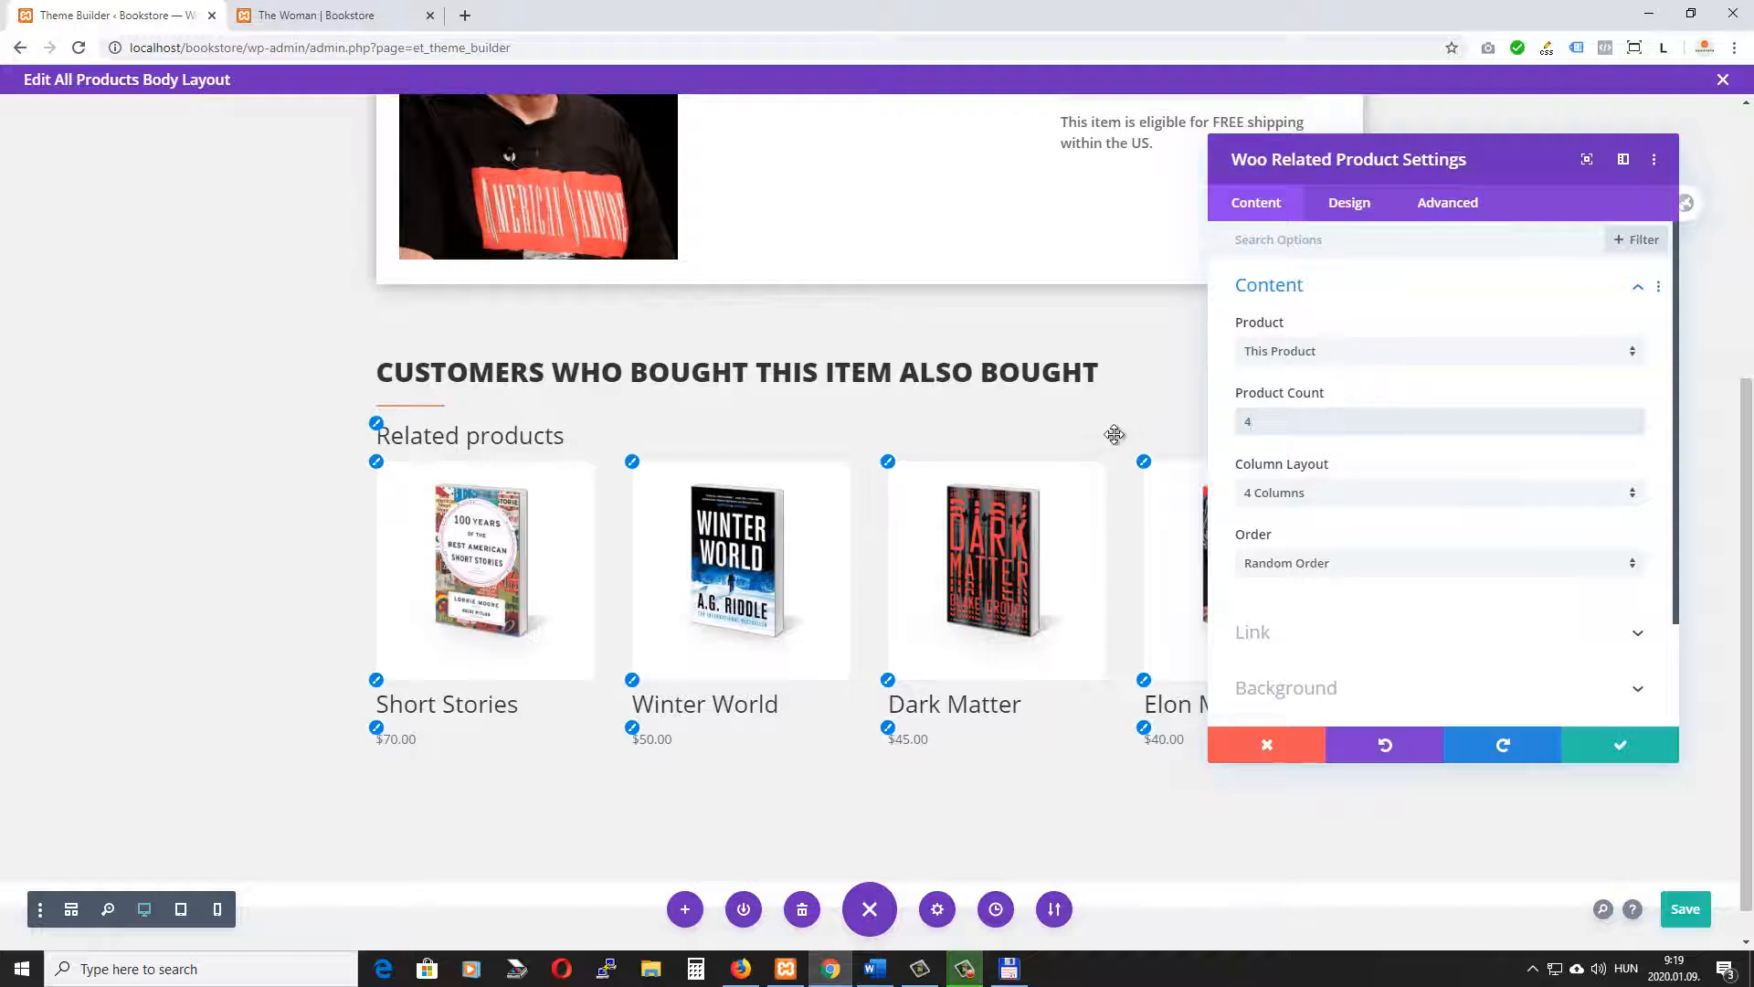
pyautogui.scroll(-2, 1408, 525)
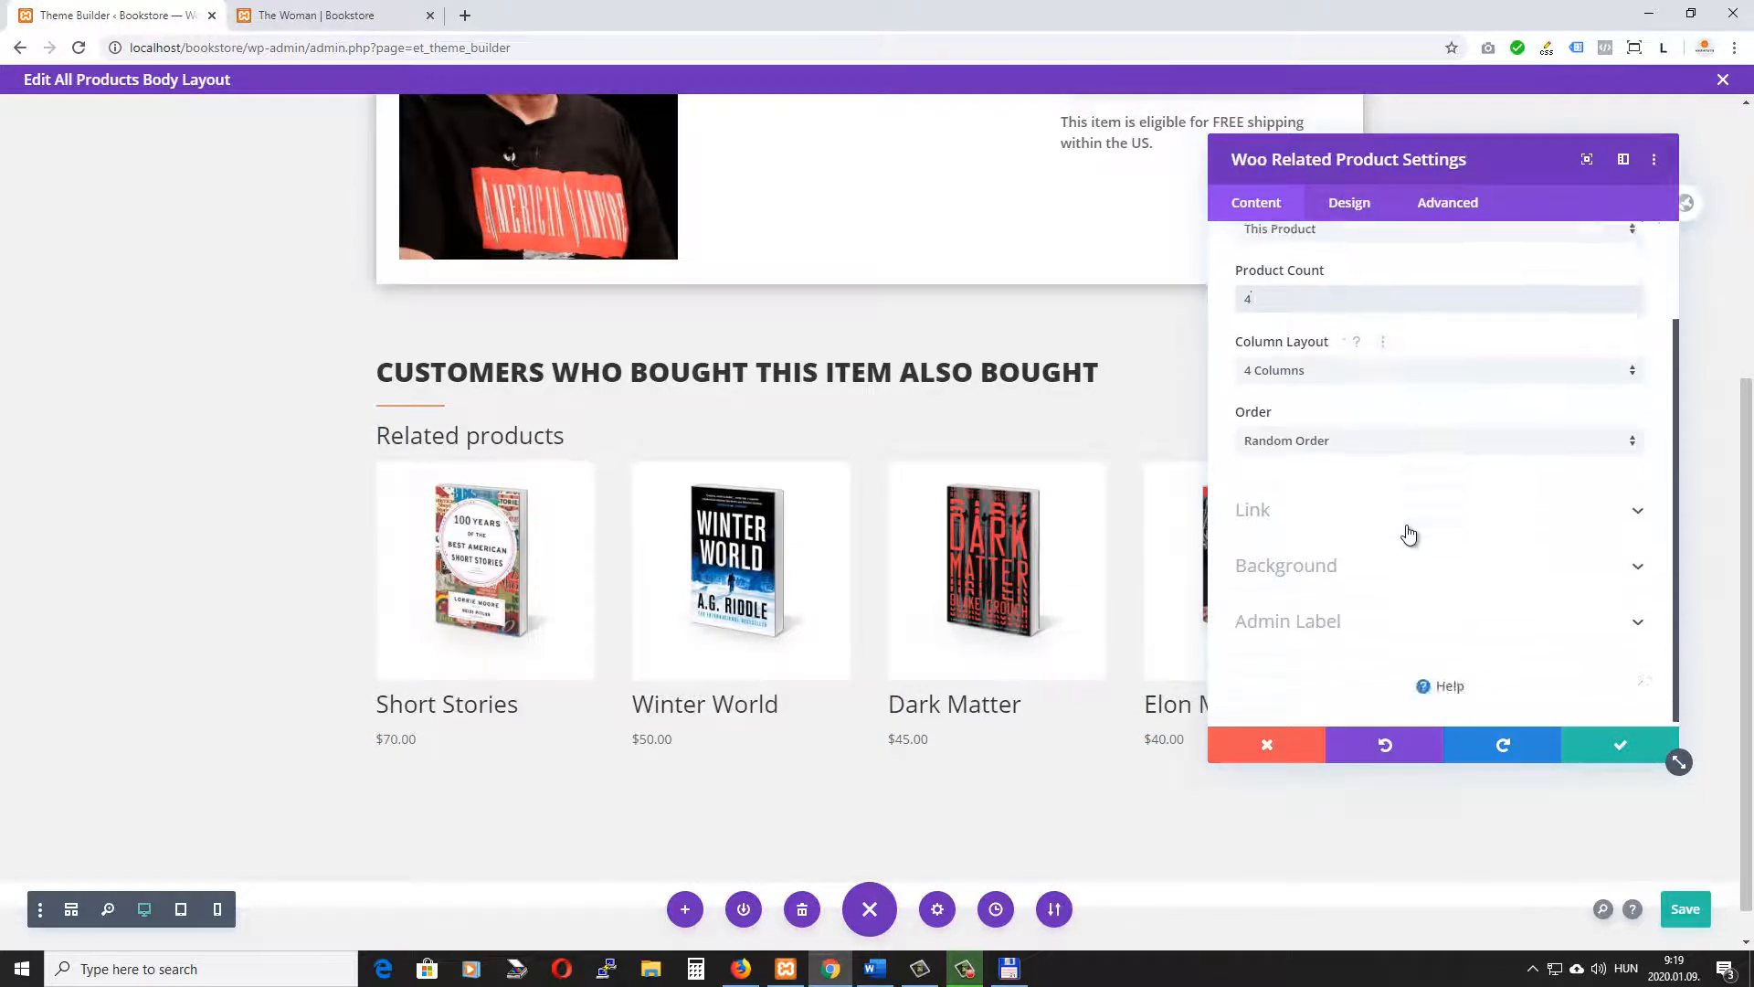
# Set the related products module's overlay background color to rgba(48,61,78,0.64) and its overlay icon color to white
pyautogui.click(1355, 204)
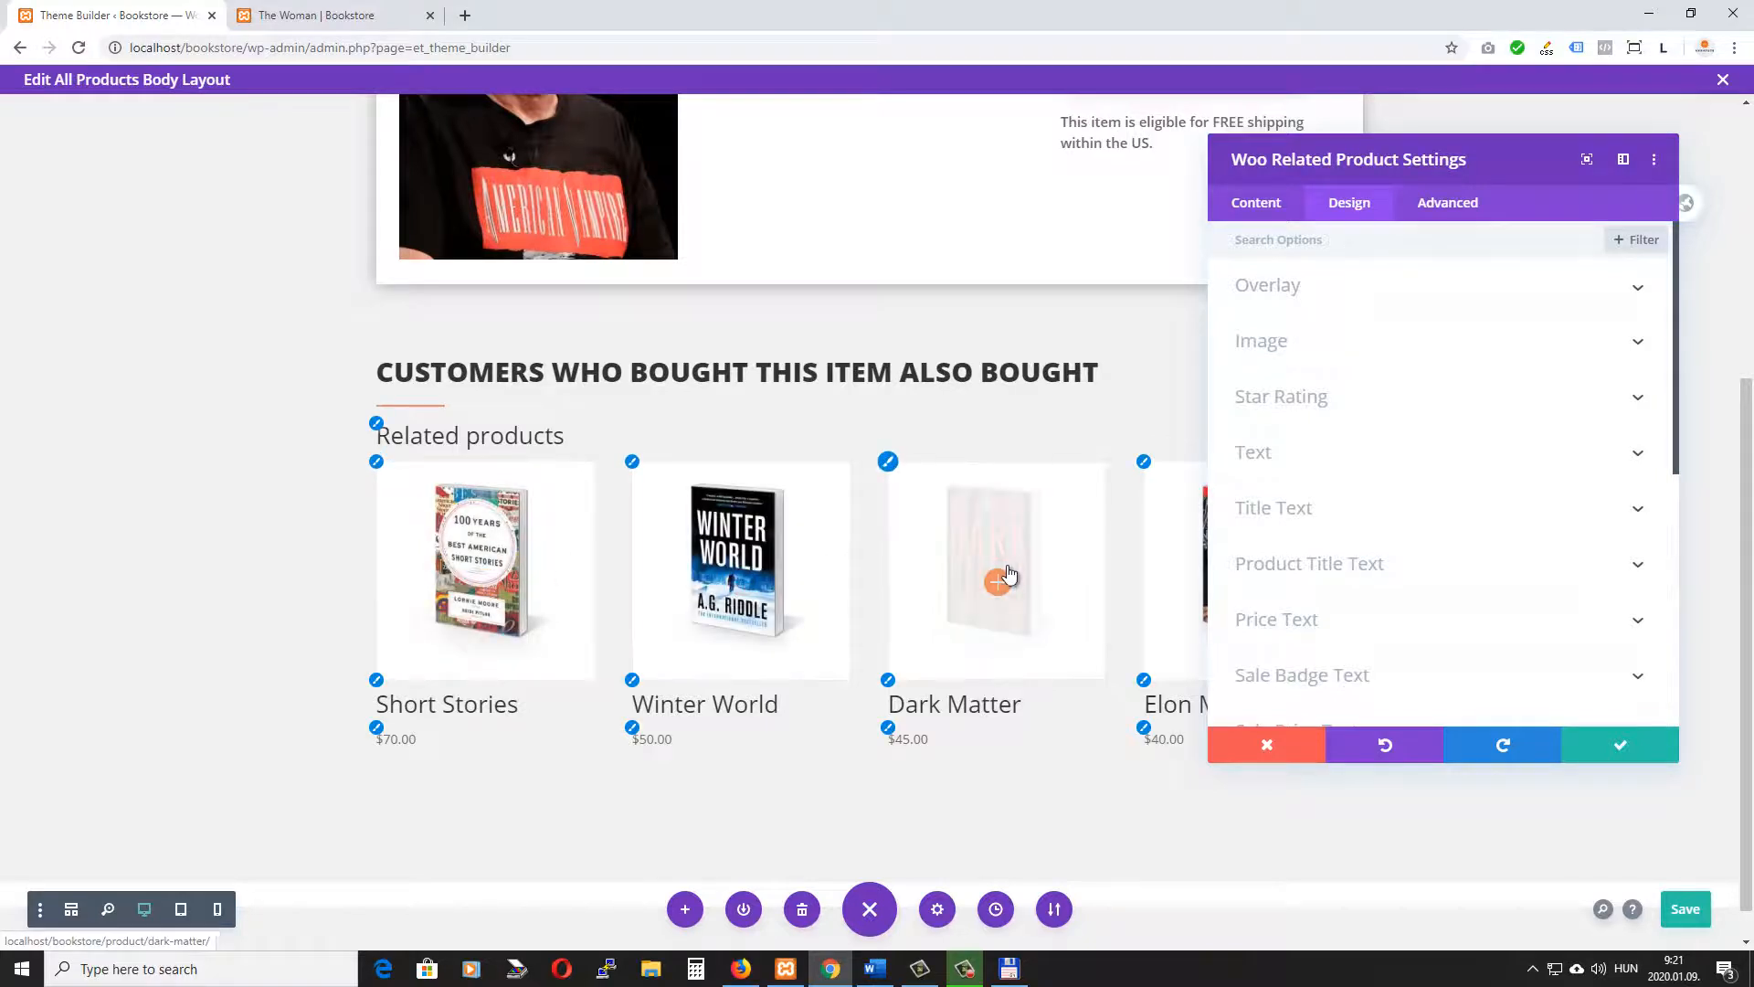
pyautogui.click(1325, 279)
pyautogui.click(1254, 472)
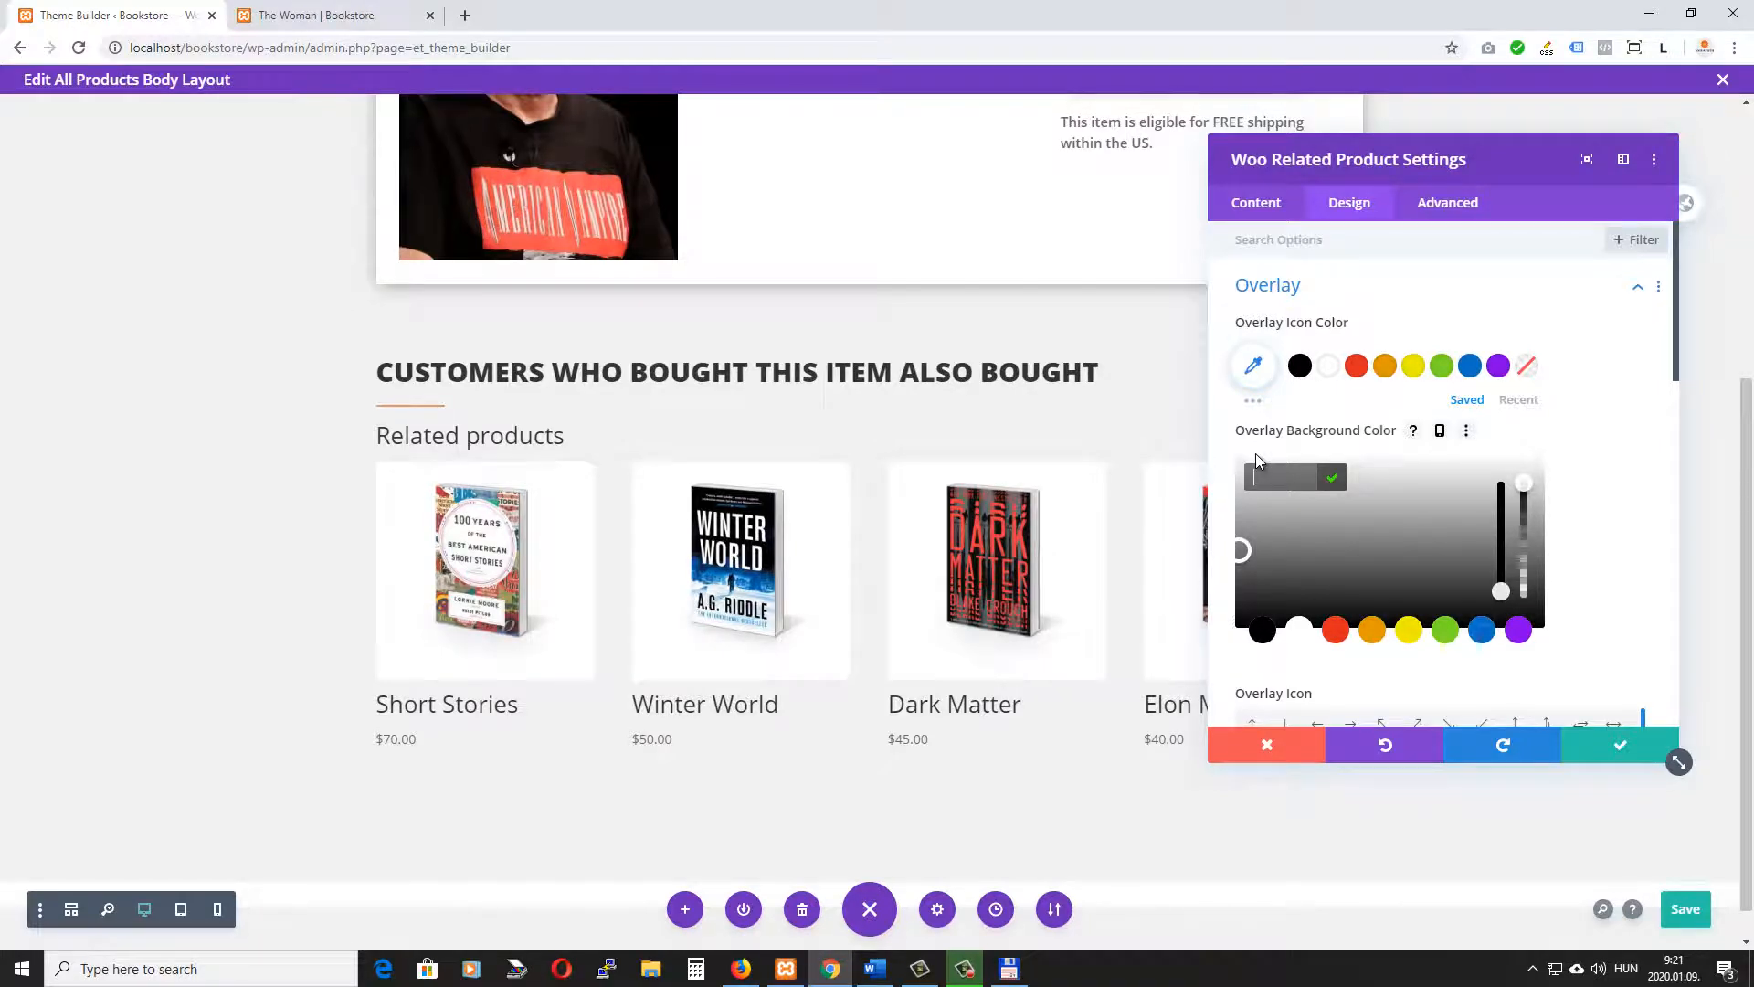
pyautogui.write('rgba(48,61,78,0.64)')
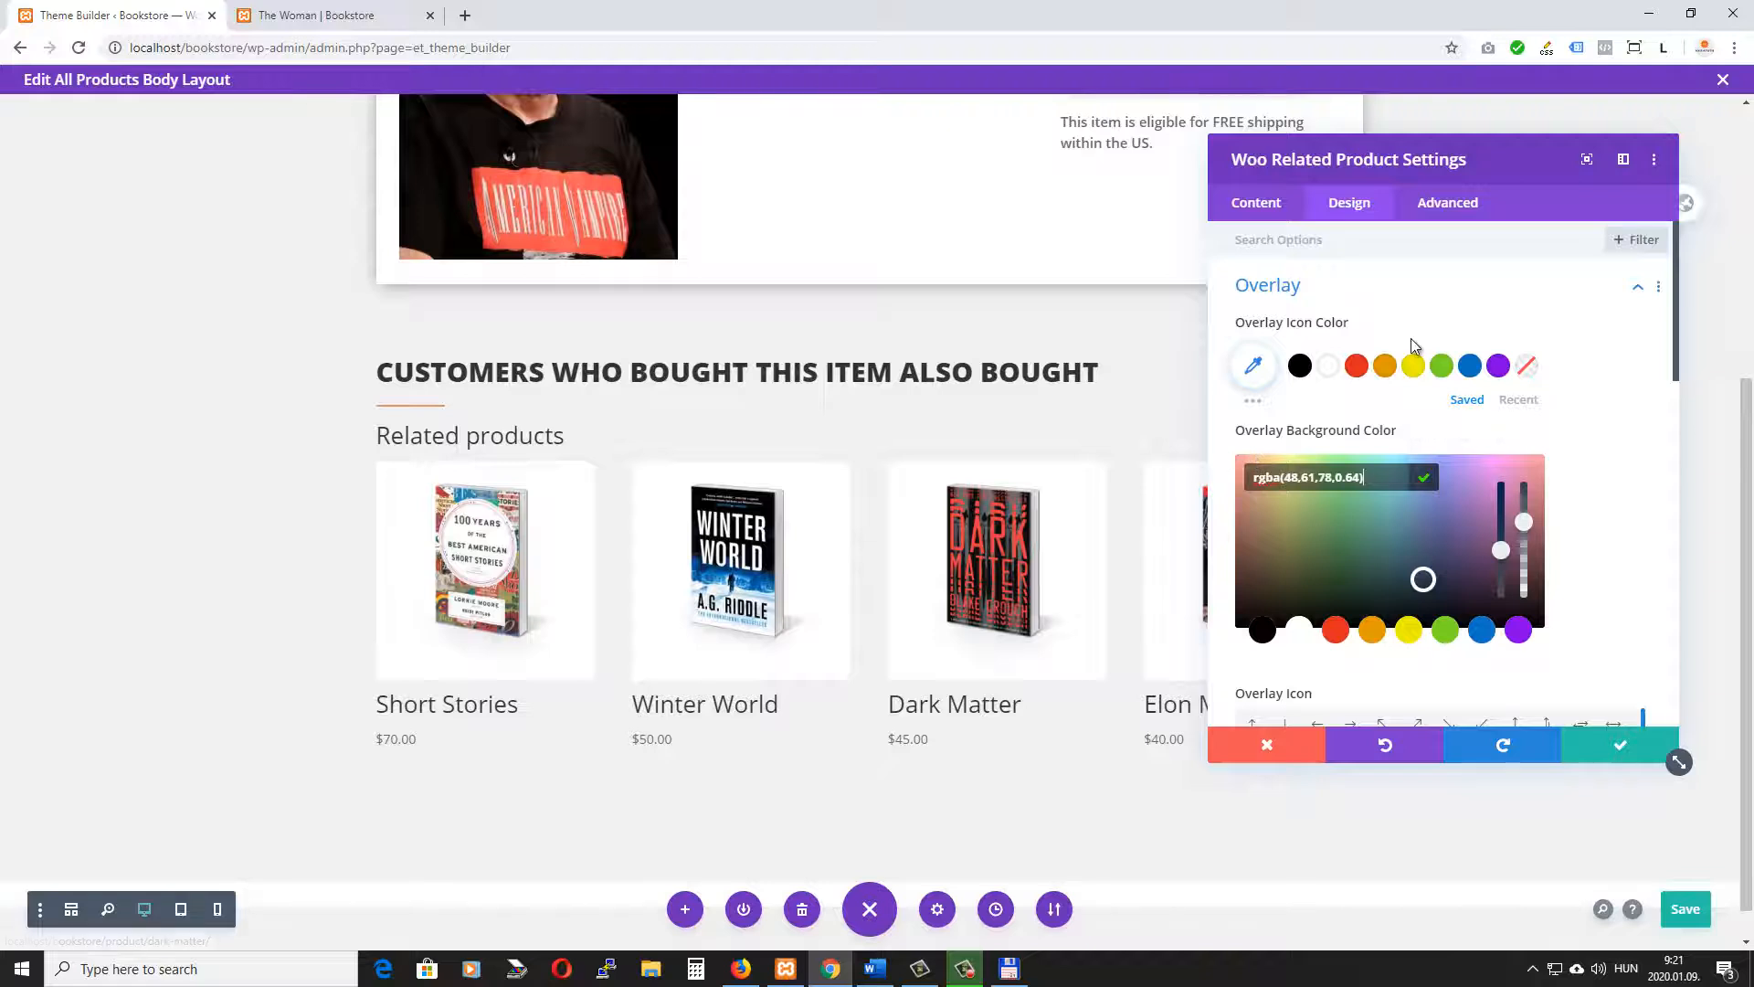
pyautogui.click(1328, 366)
# Try the Semi Bold font weight on the related products title, and set it back to Regular
pyautogui.scroll(-5, 1394, 599)
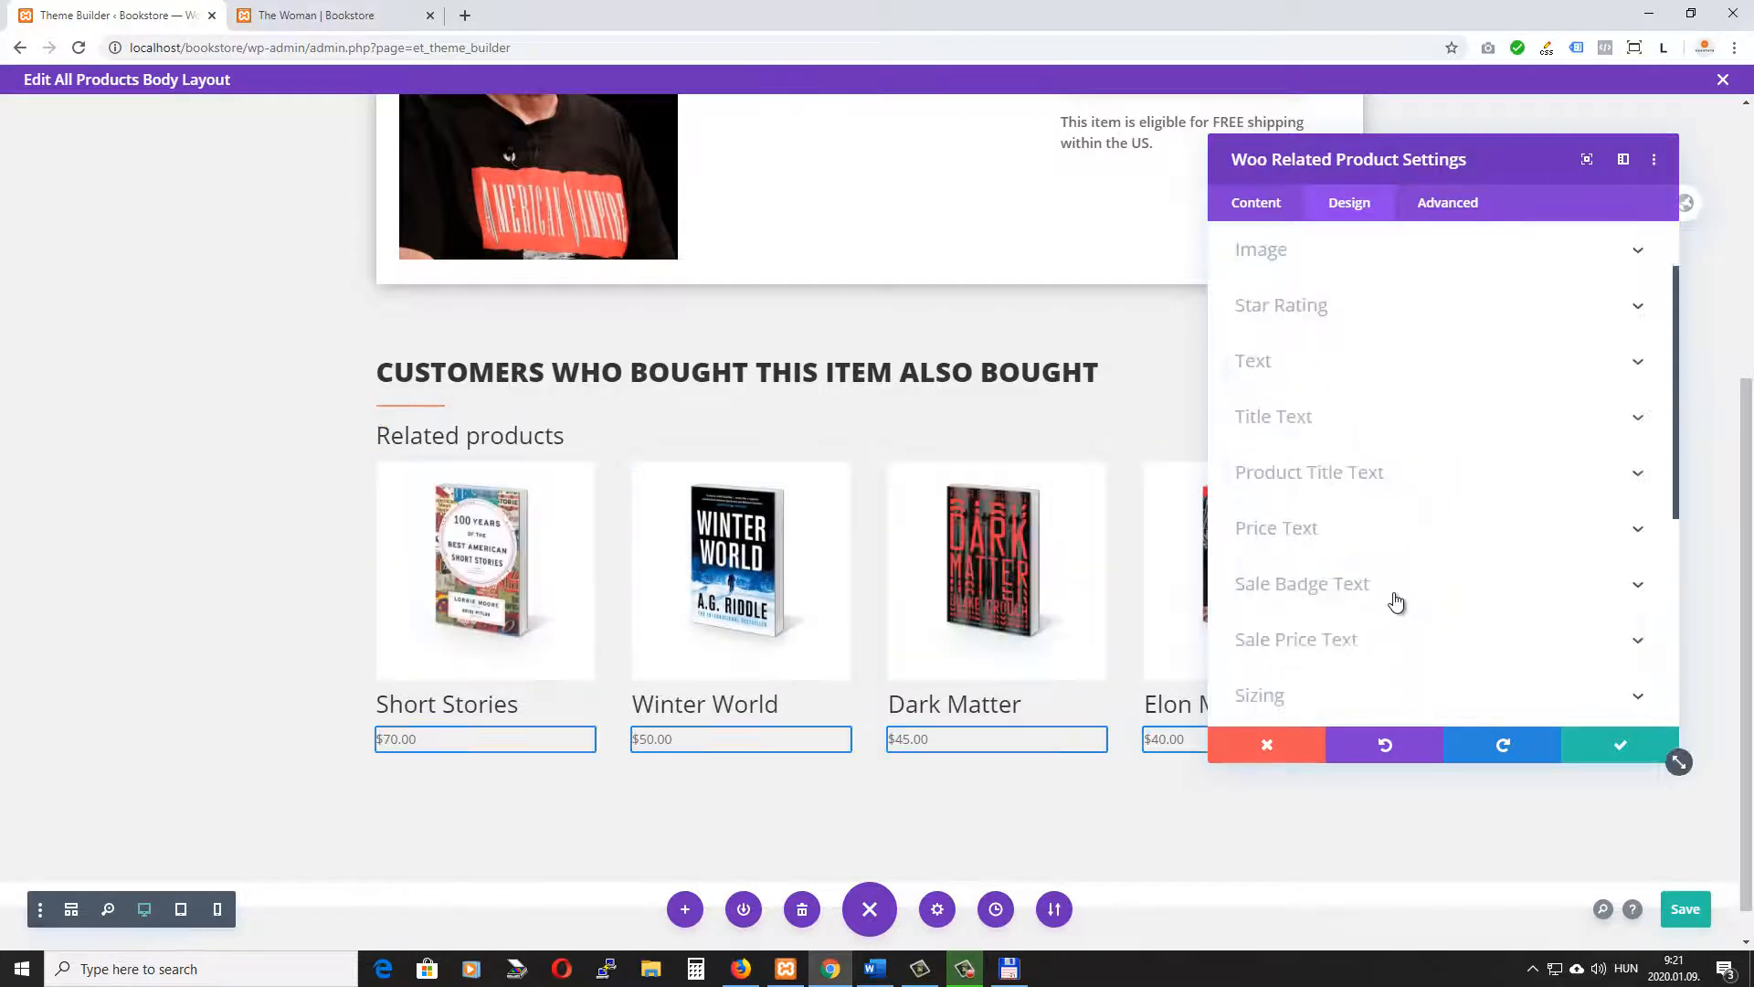
pyautogui.scroll(-1, 1352, 411)
pyautogui.click(1340, 340)
pyautogui.scroll(-2, 1339, 324)
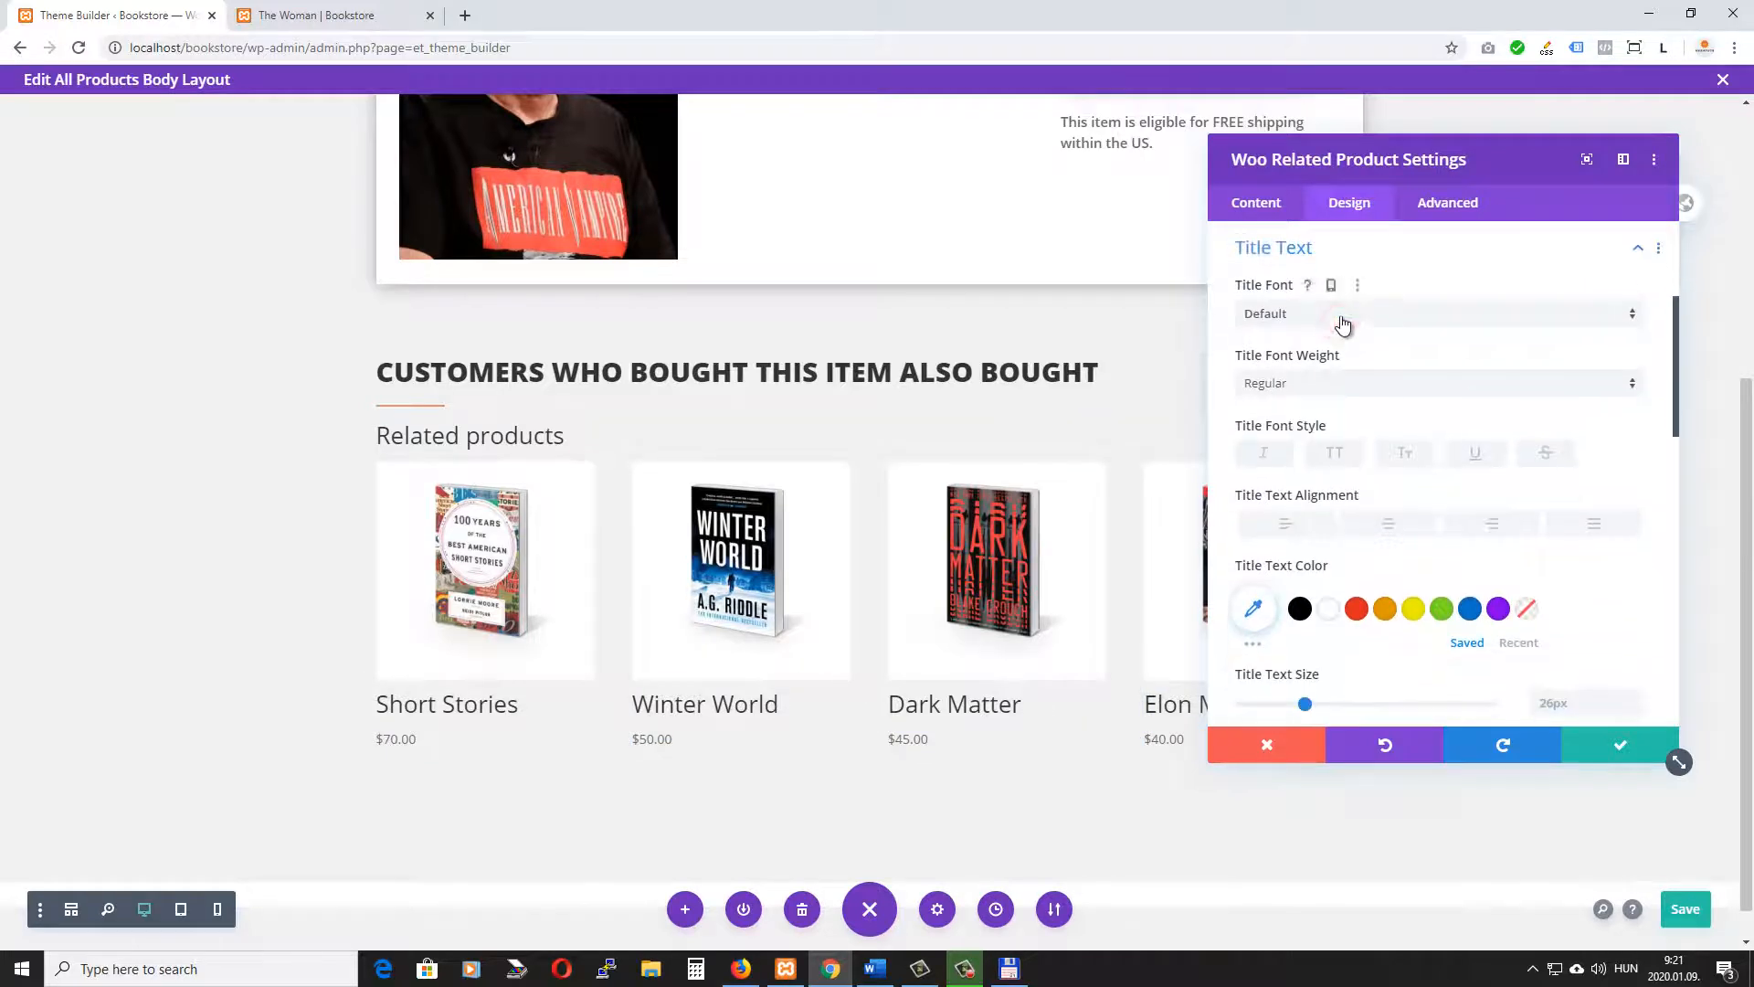
pyautogui.click(1303, 296)
pyautogui.click(1303, 369)
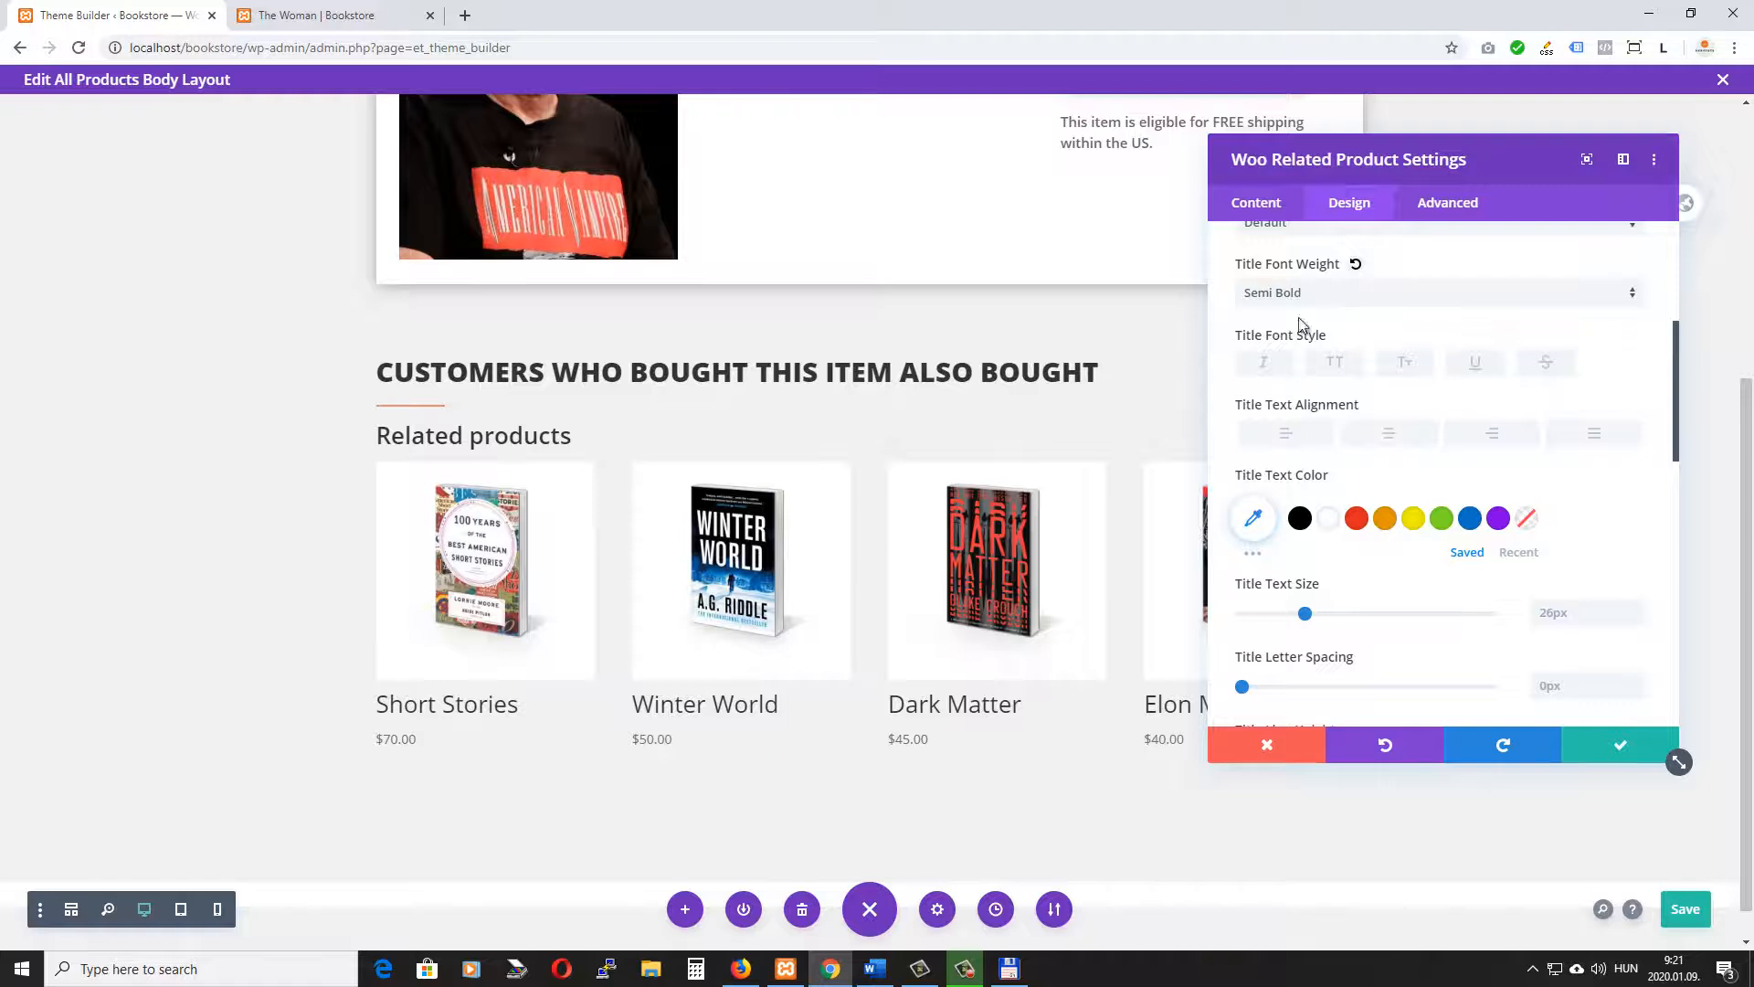
pyautogui.click(1303, 294)
pyautogui.click(1284, 341)
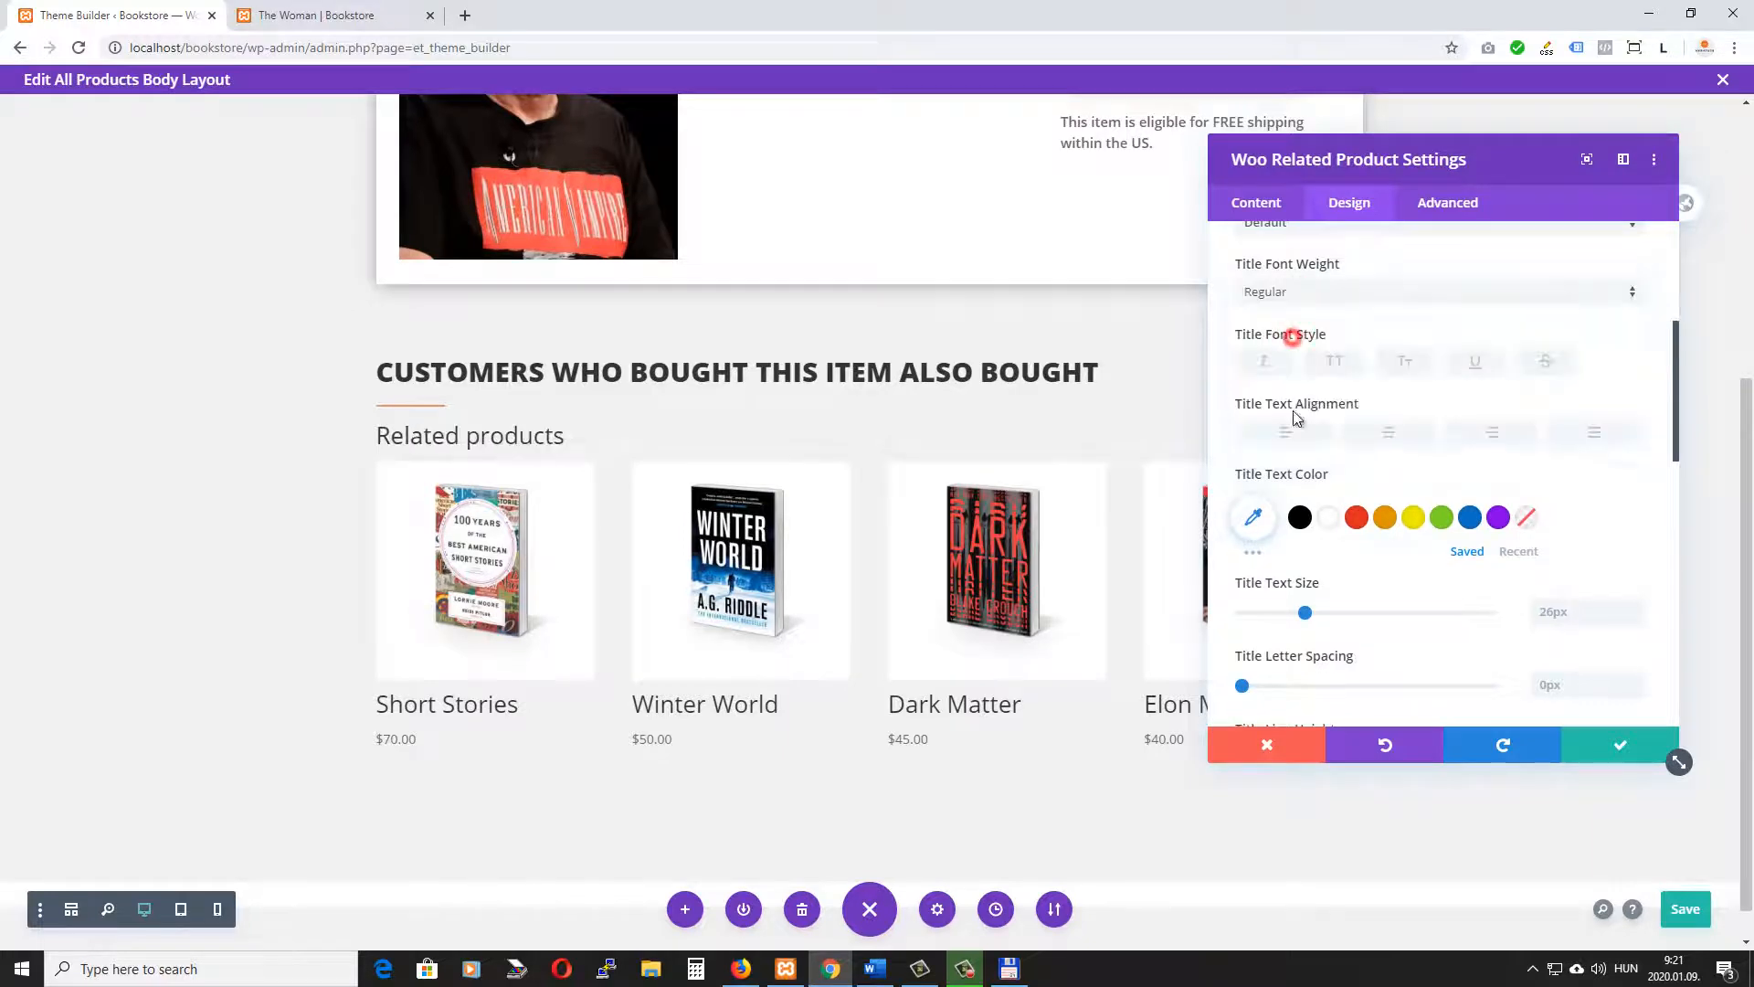
pyautogui.scroll(1, 1302, 420)
# Add the custom CSS "display: none;" to the Title element of the Woo Related Product module and save the module settings
pyautogui.click(1147, 728)
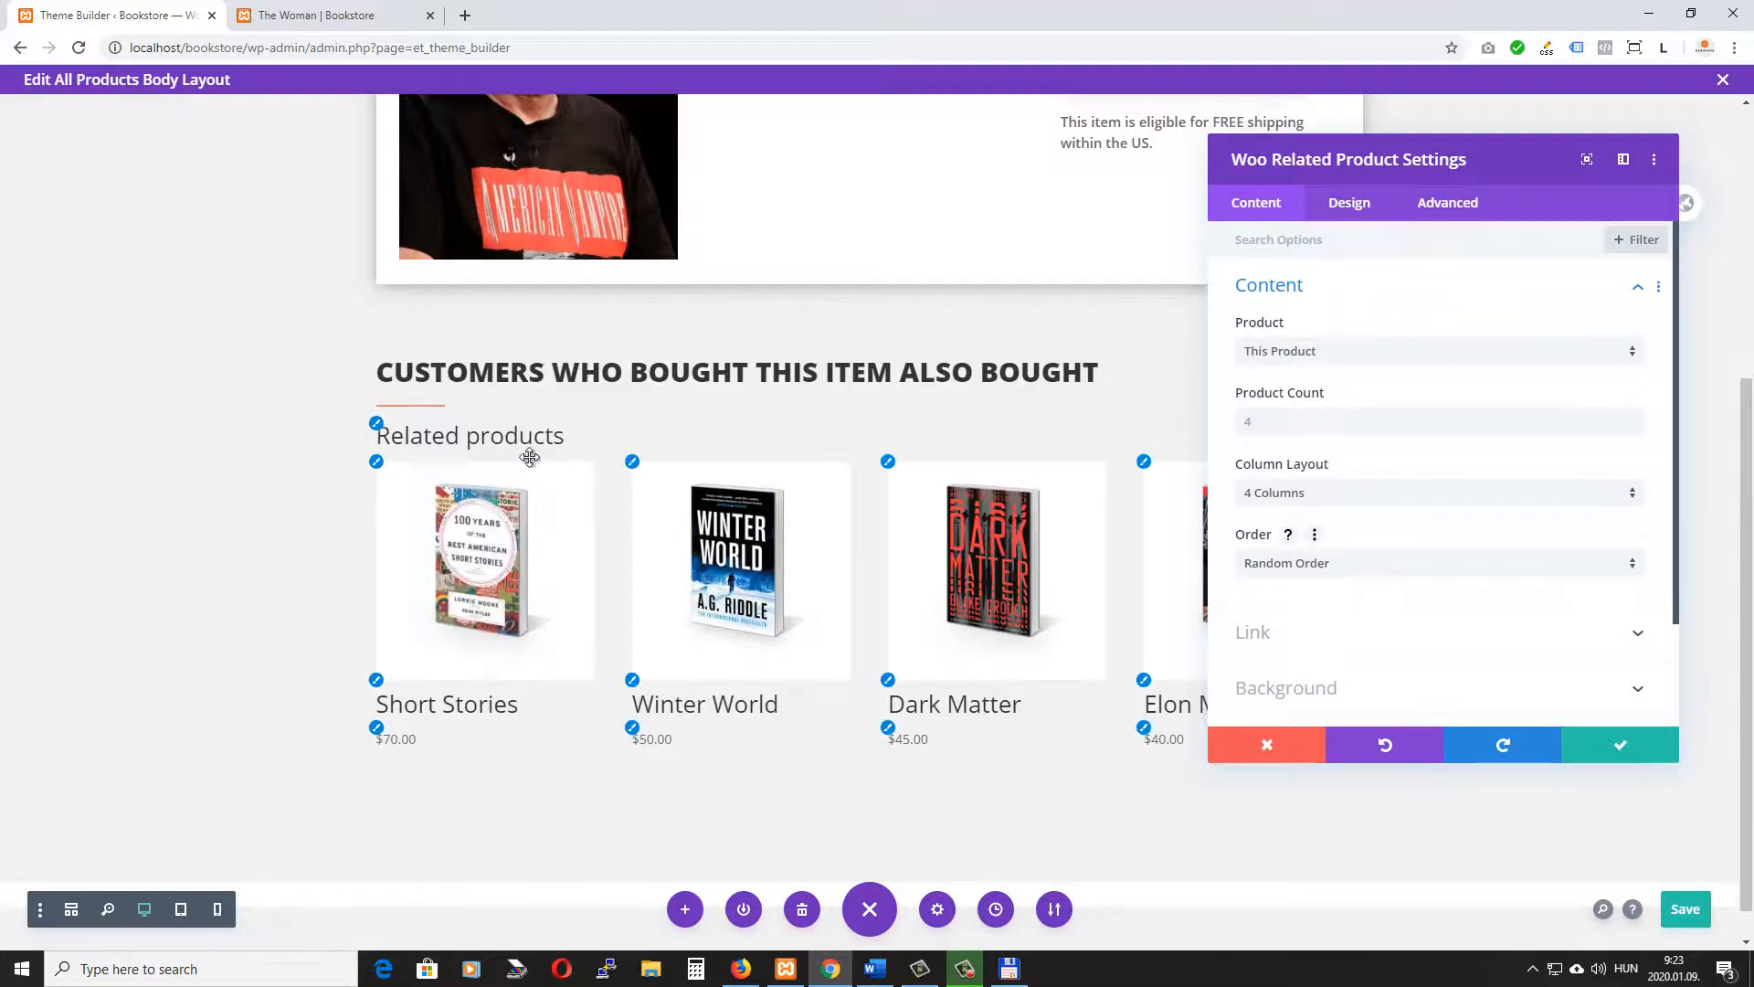
pyautogui.click(1451, 205)
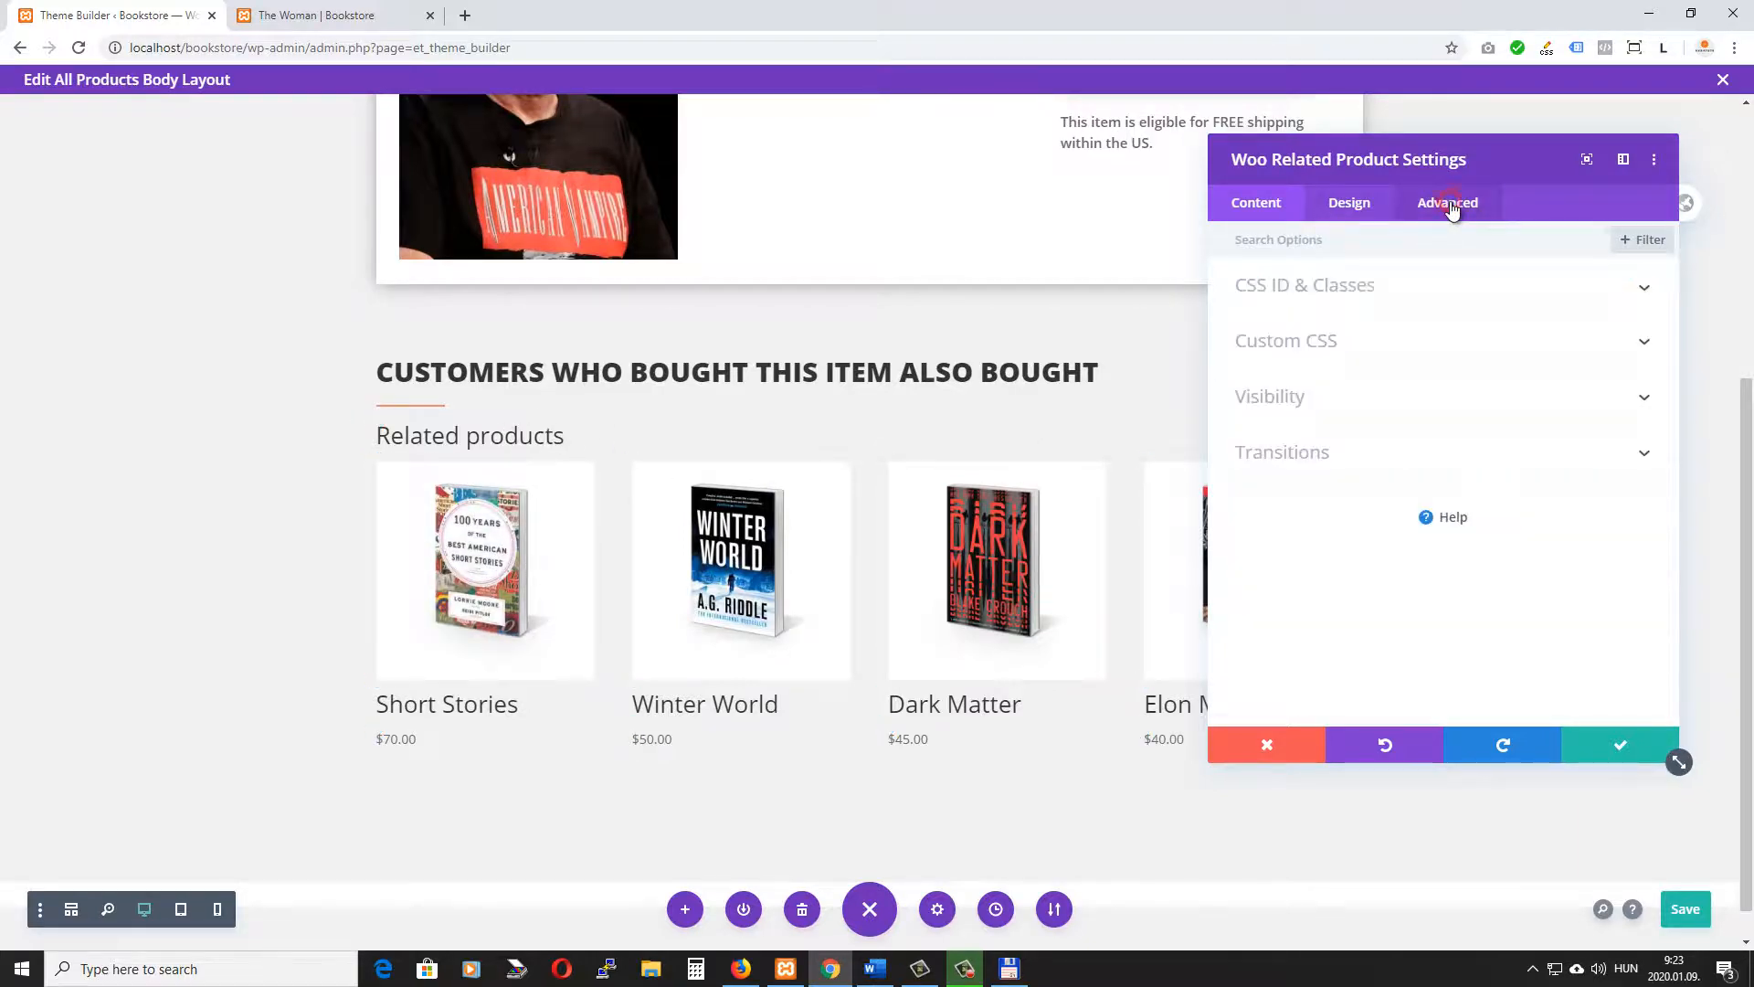
pyautogui.click(1312, 343)
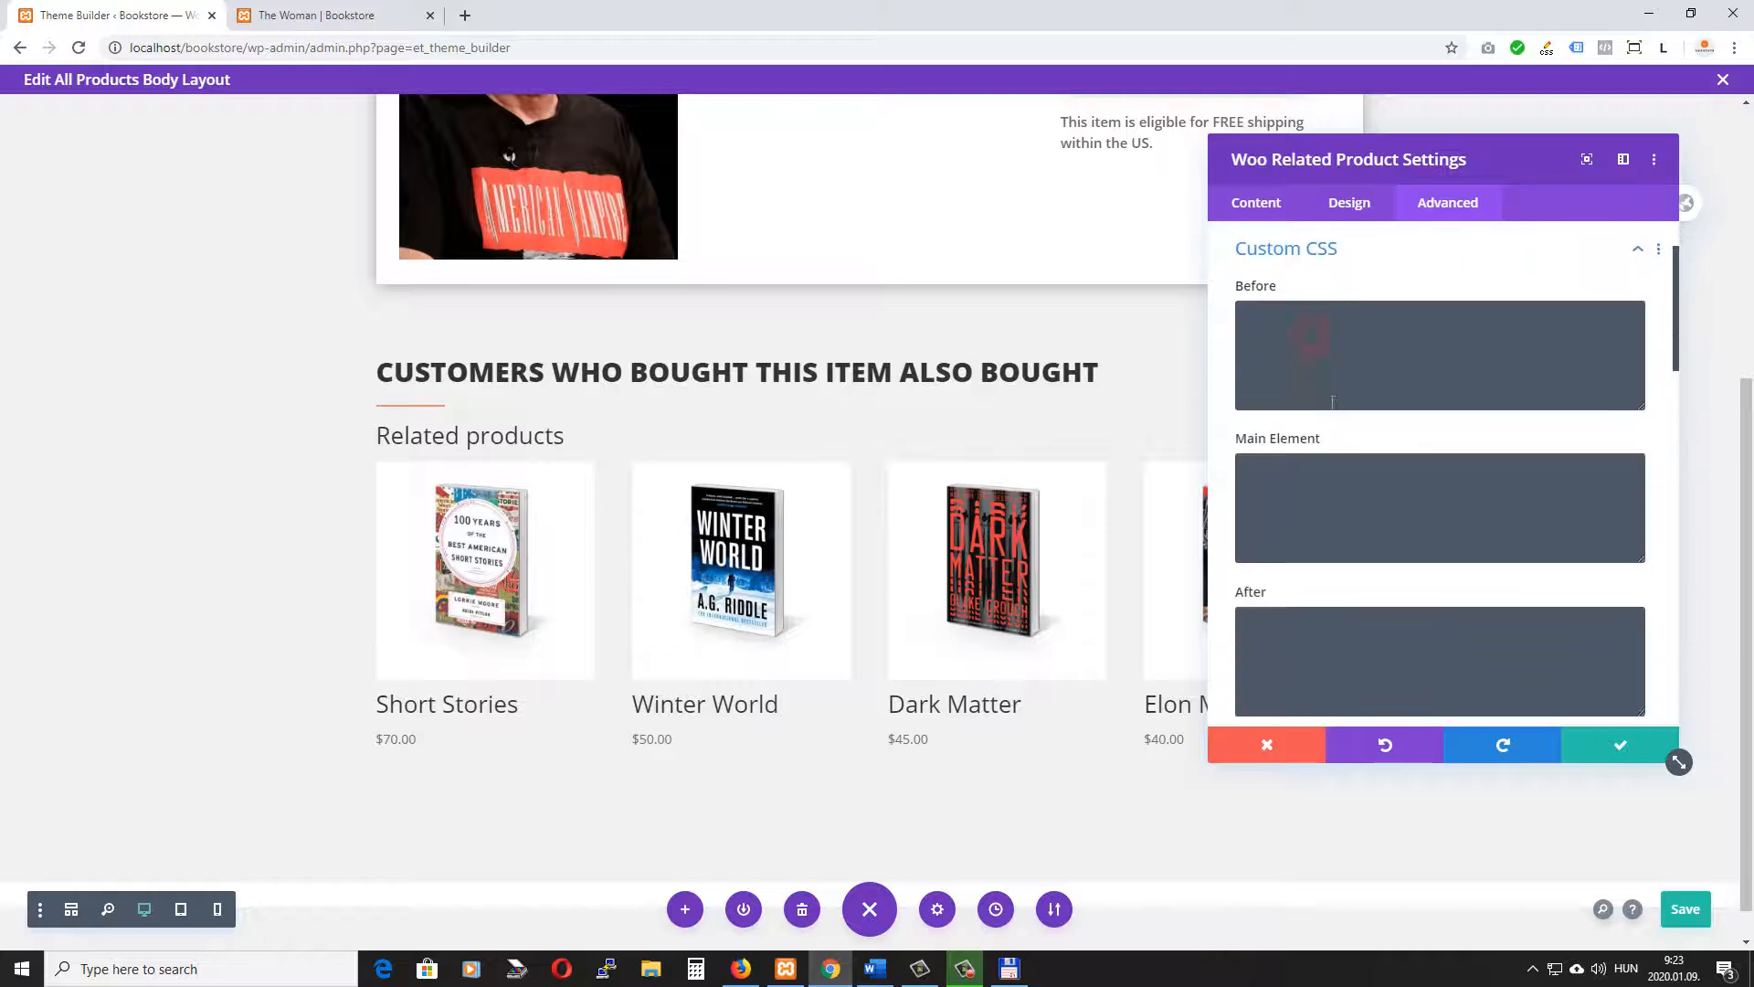
pyautogui.scroll(-1, 1335, 408)
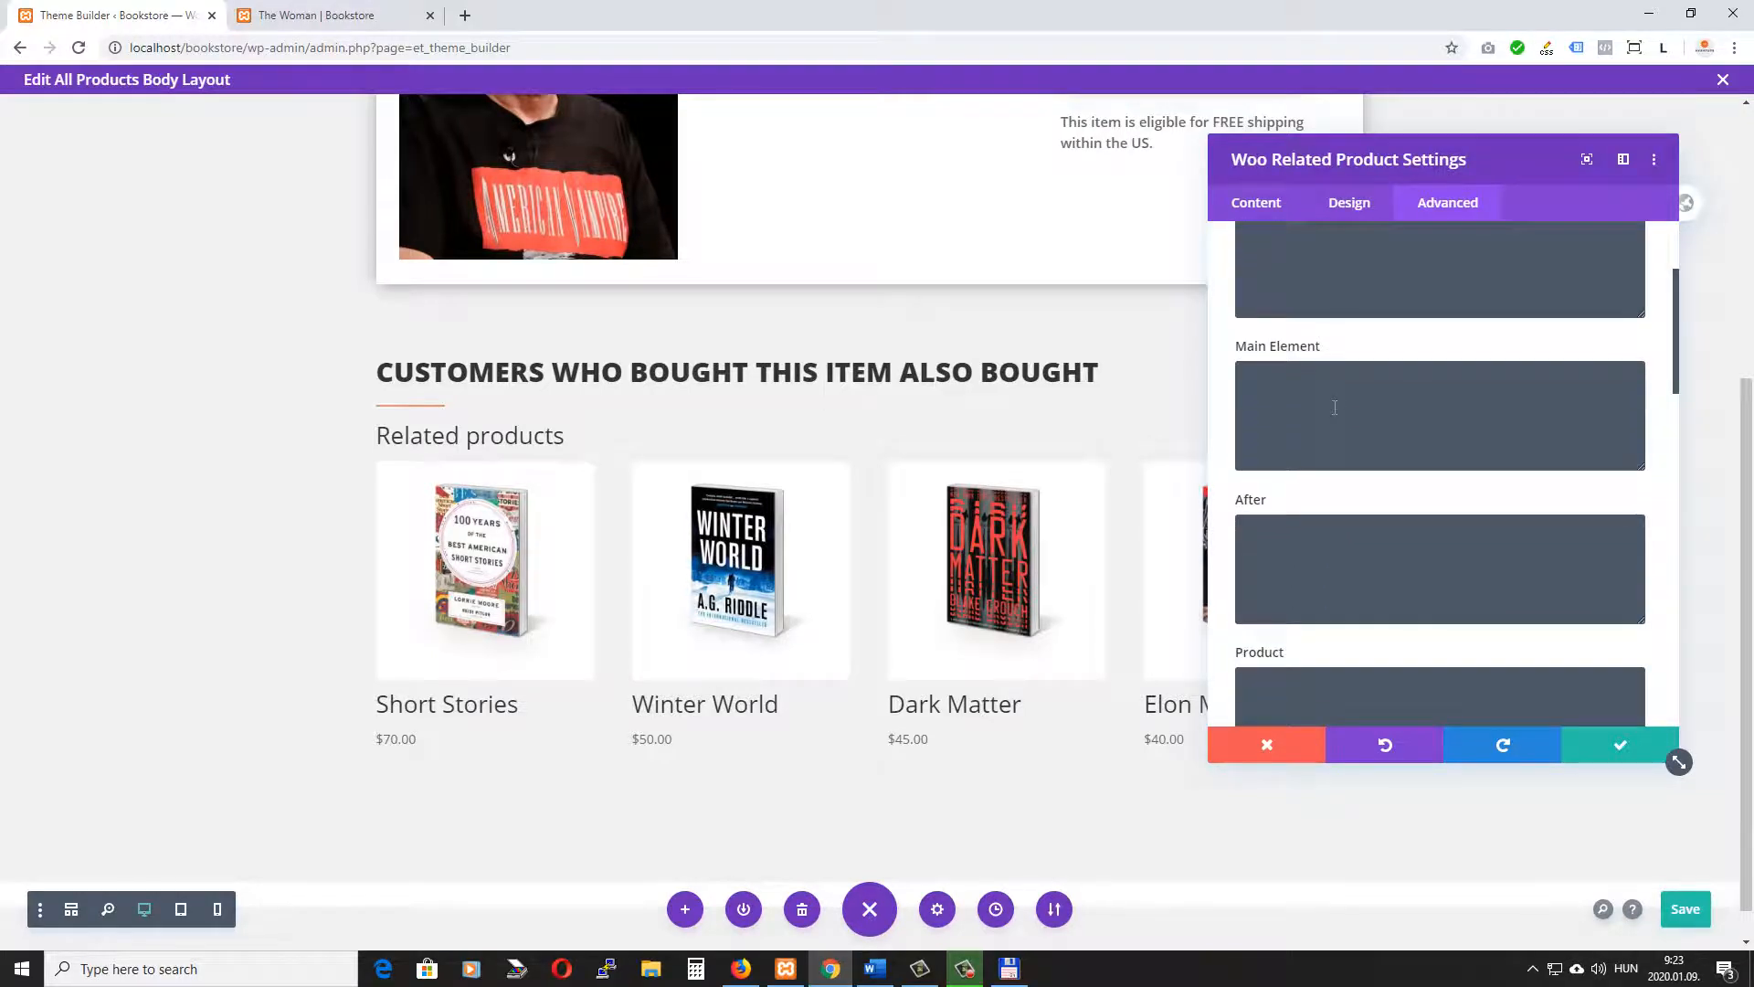
pyautogui.scroll(-5, 1334, 408)
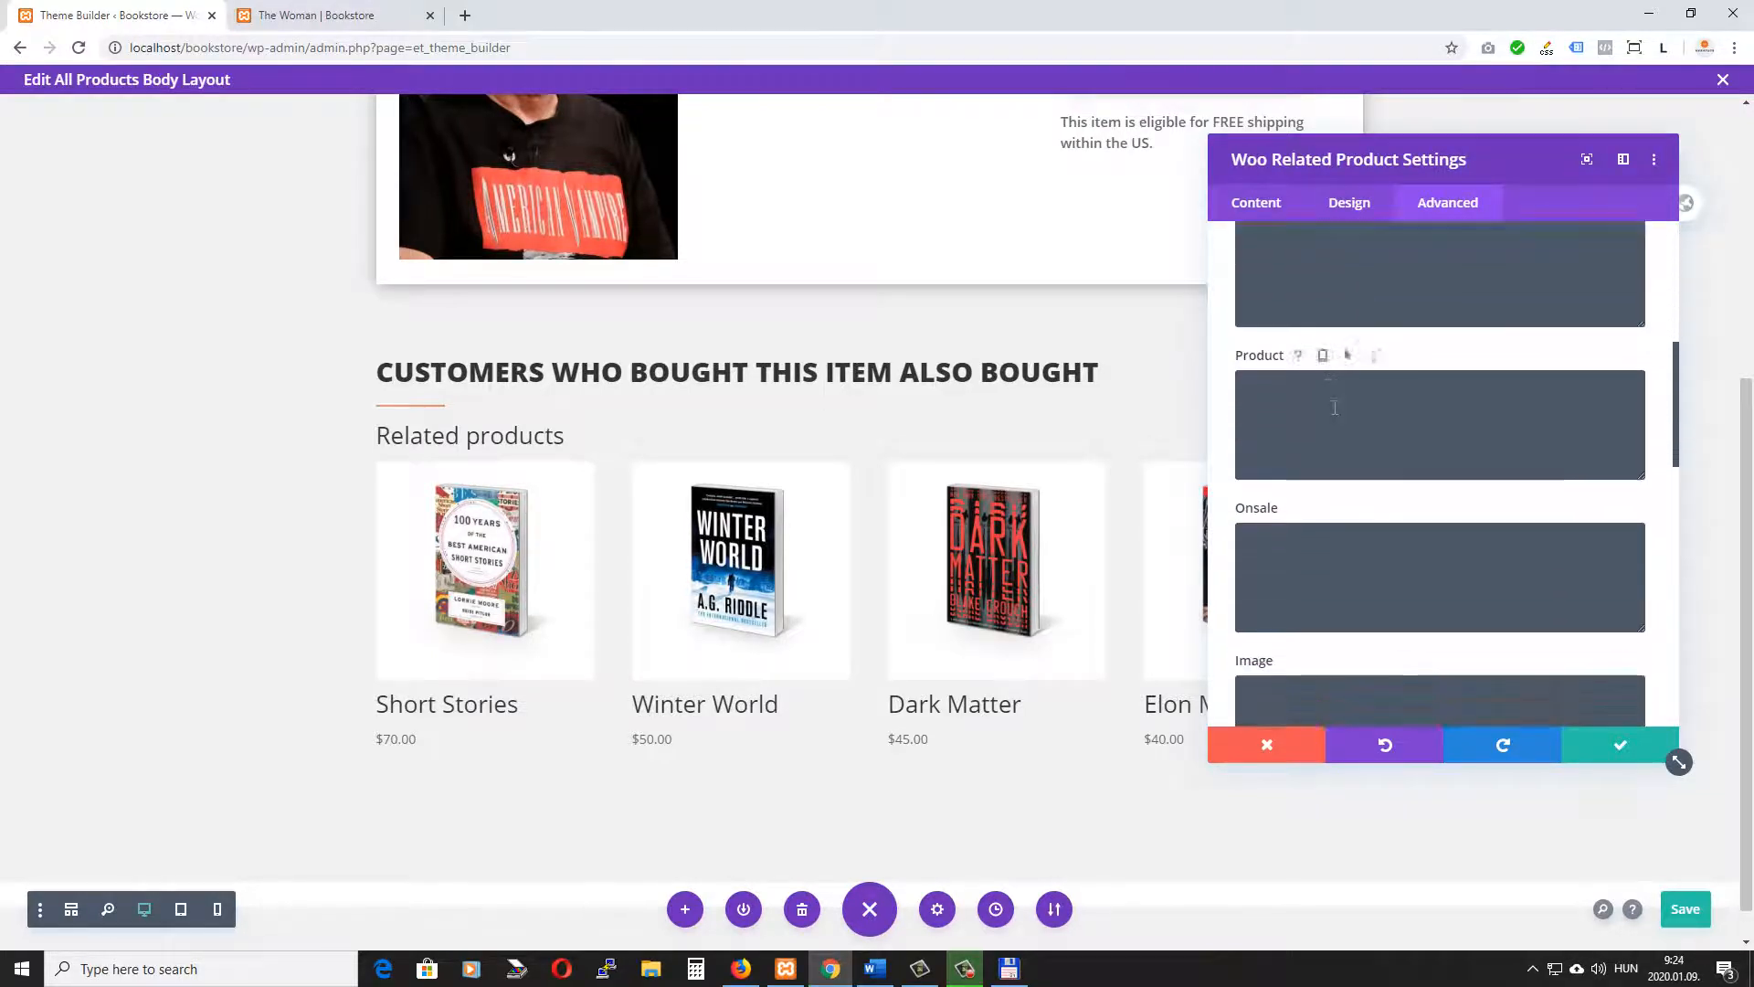
pyautogui.scroll(-5, 1335, 407)
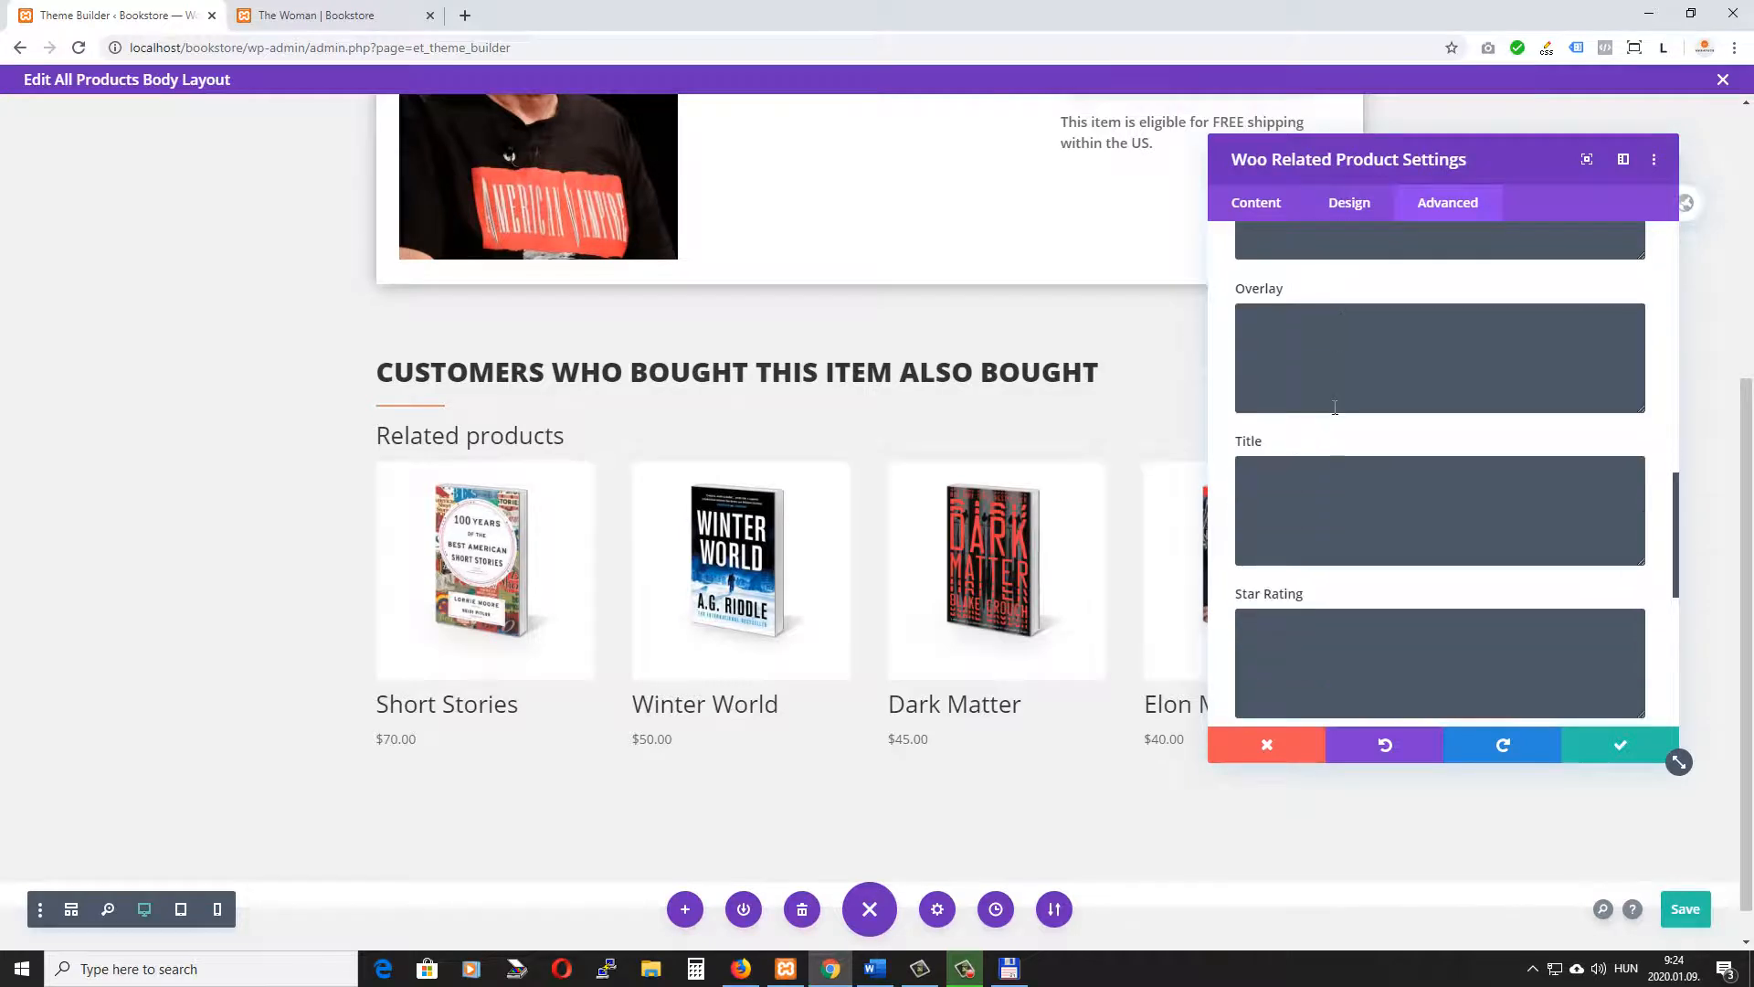
pyautogui.scroll(-1, 1285, 369)
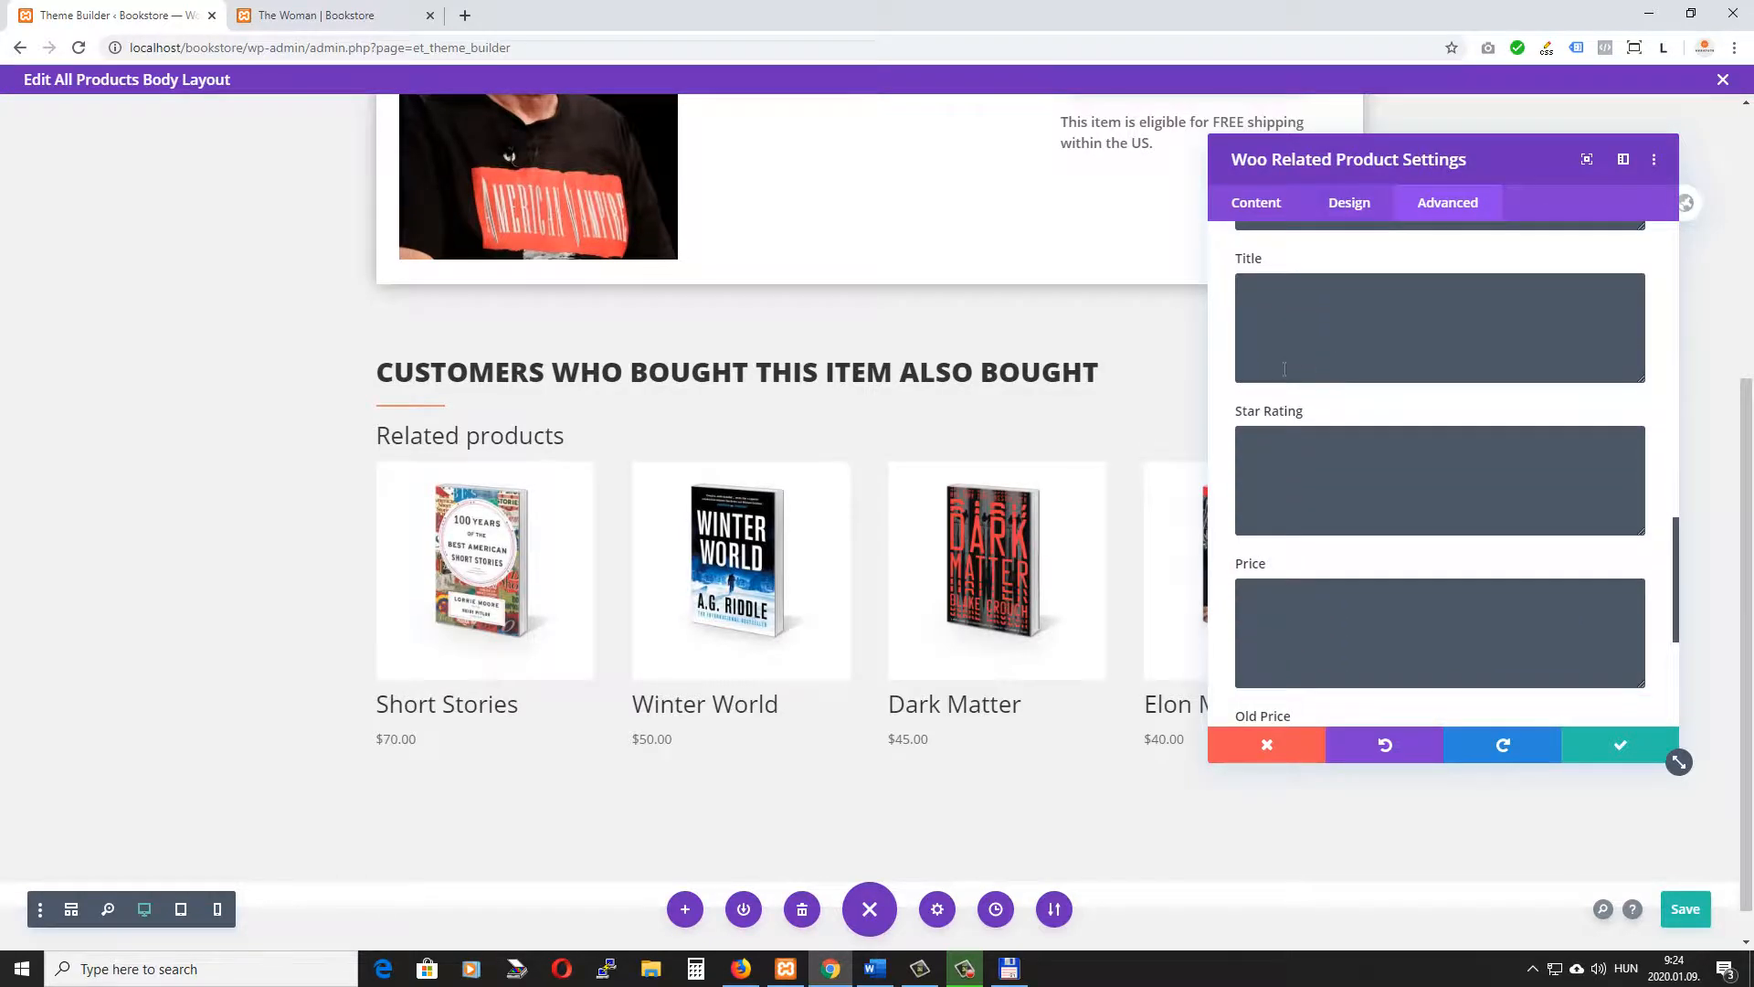
pyautogui.click(1264, 292)
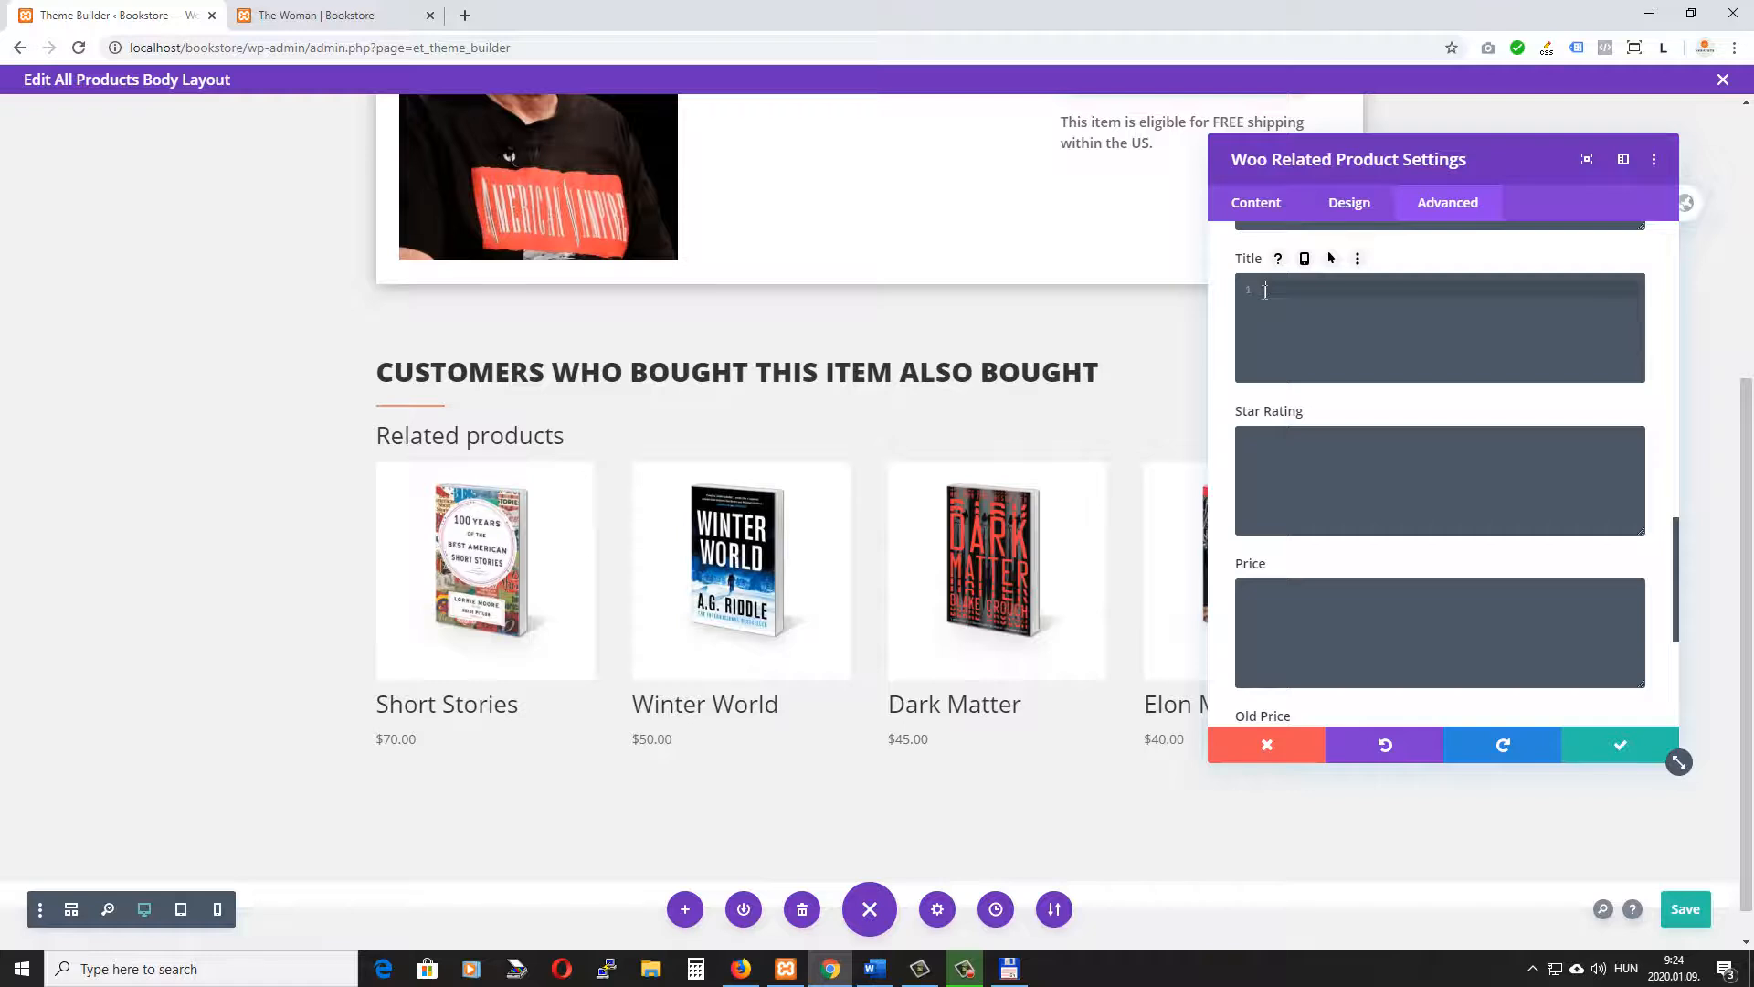
pyautogui.write('display: none;')
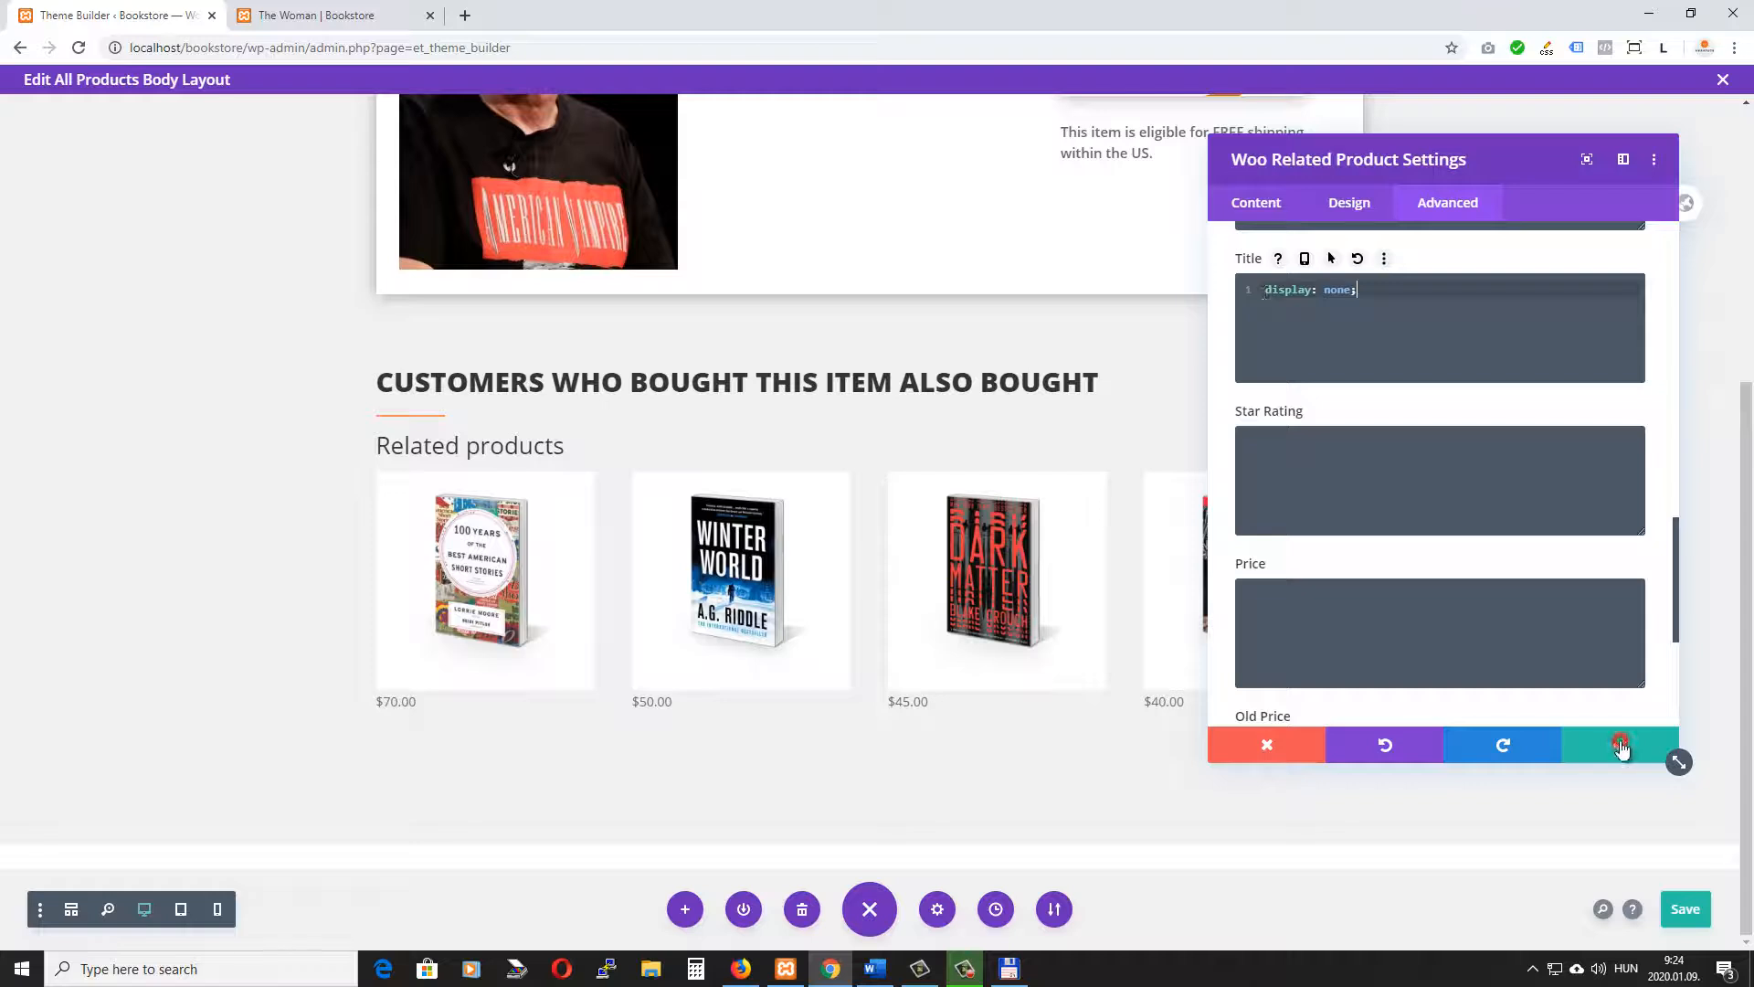
pyautogui.click(1621, 748)
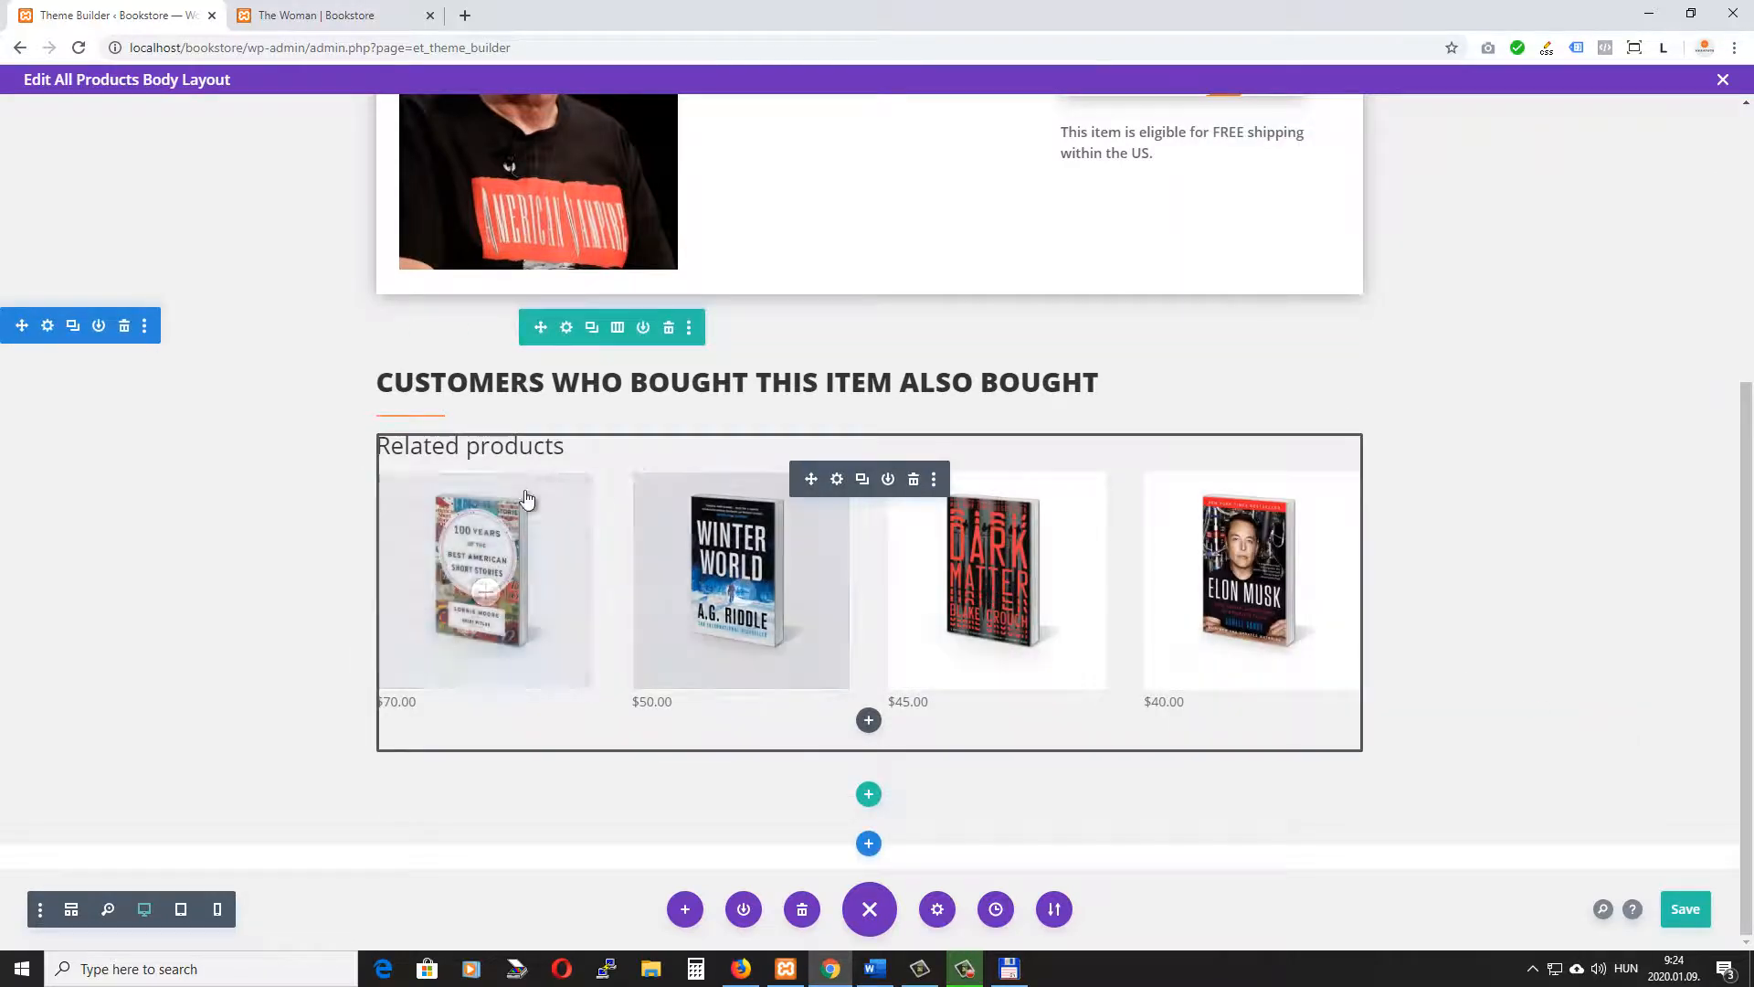
# Save the body layout and reload The Woman product page to check the new related products section
pyautogui.click(1686, 909)
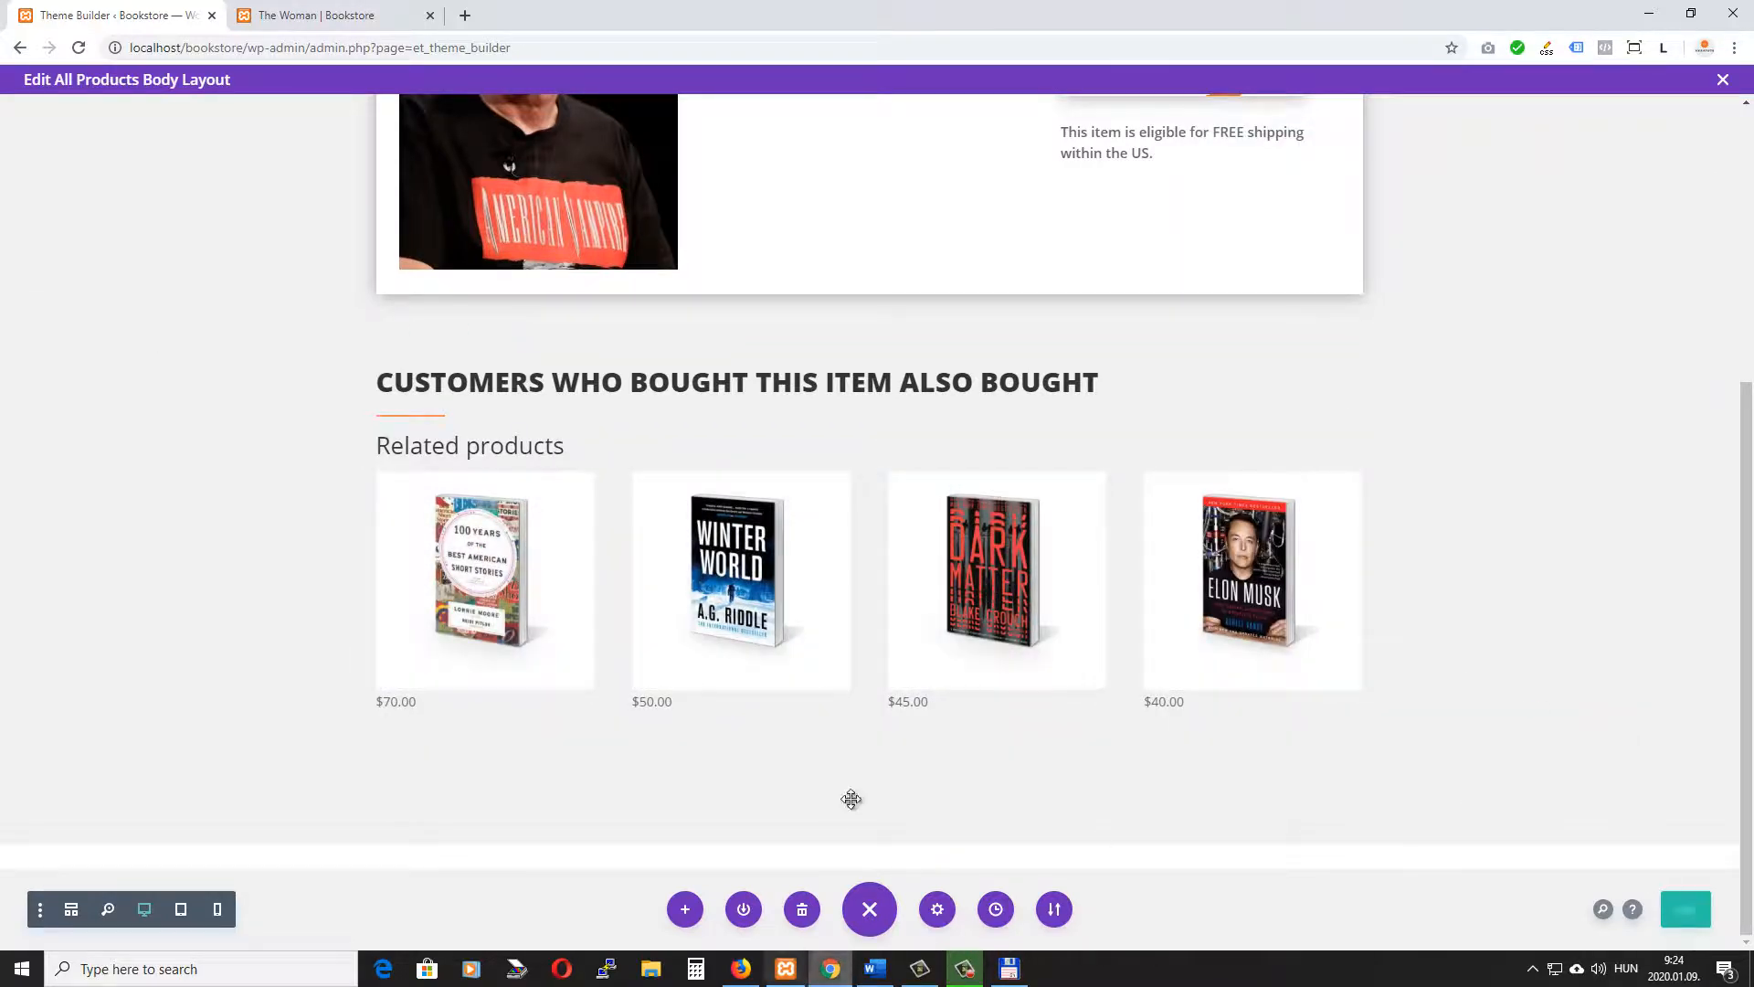
pyautogui.click(310, 15)
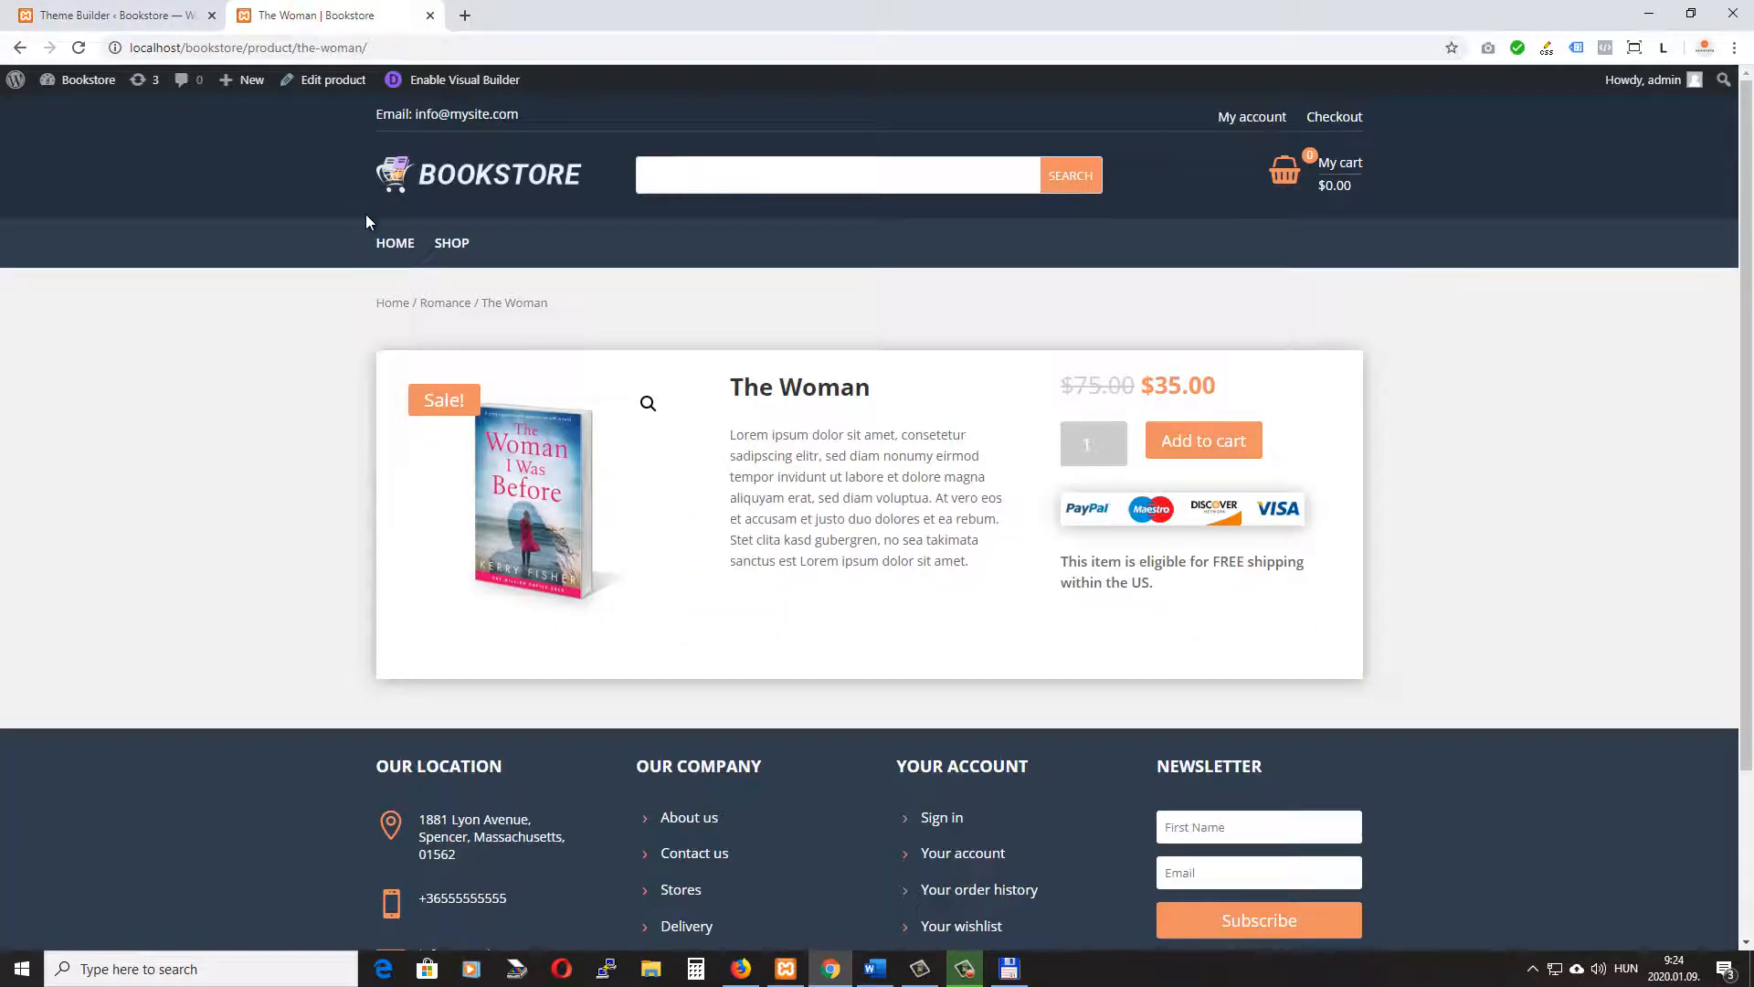
pyautogui.click(77, 50)
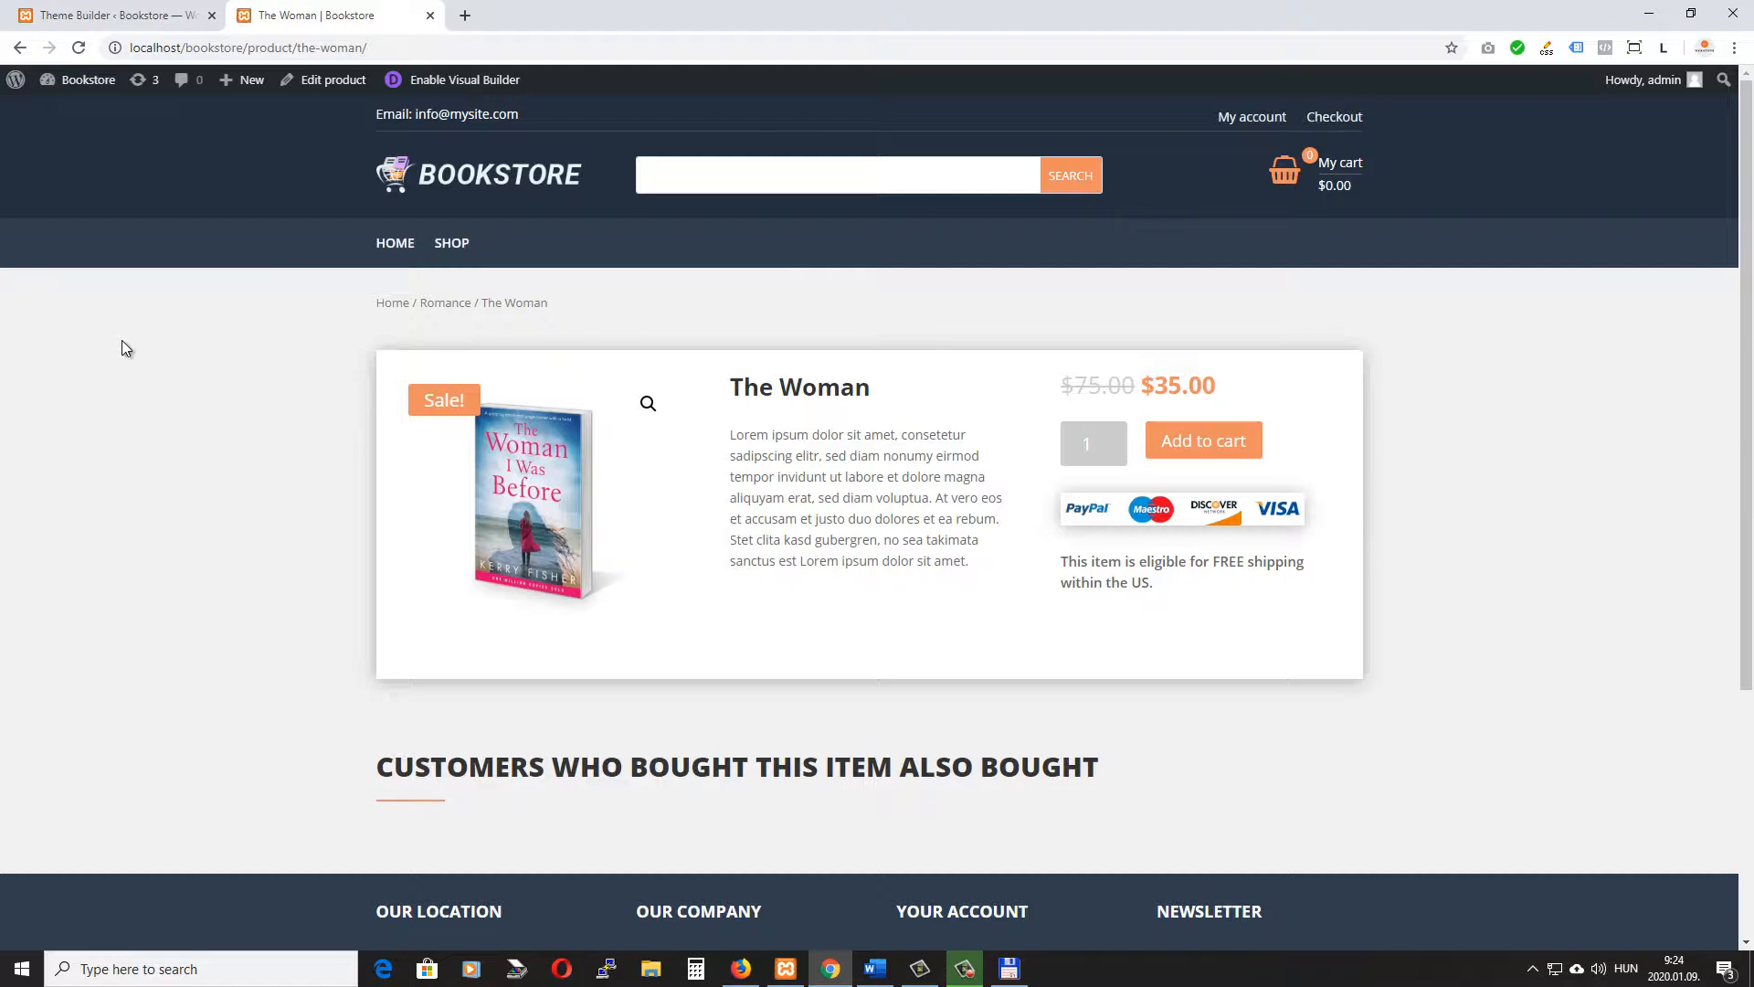
pyautogui.scroll(-1, 1155, 777)
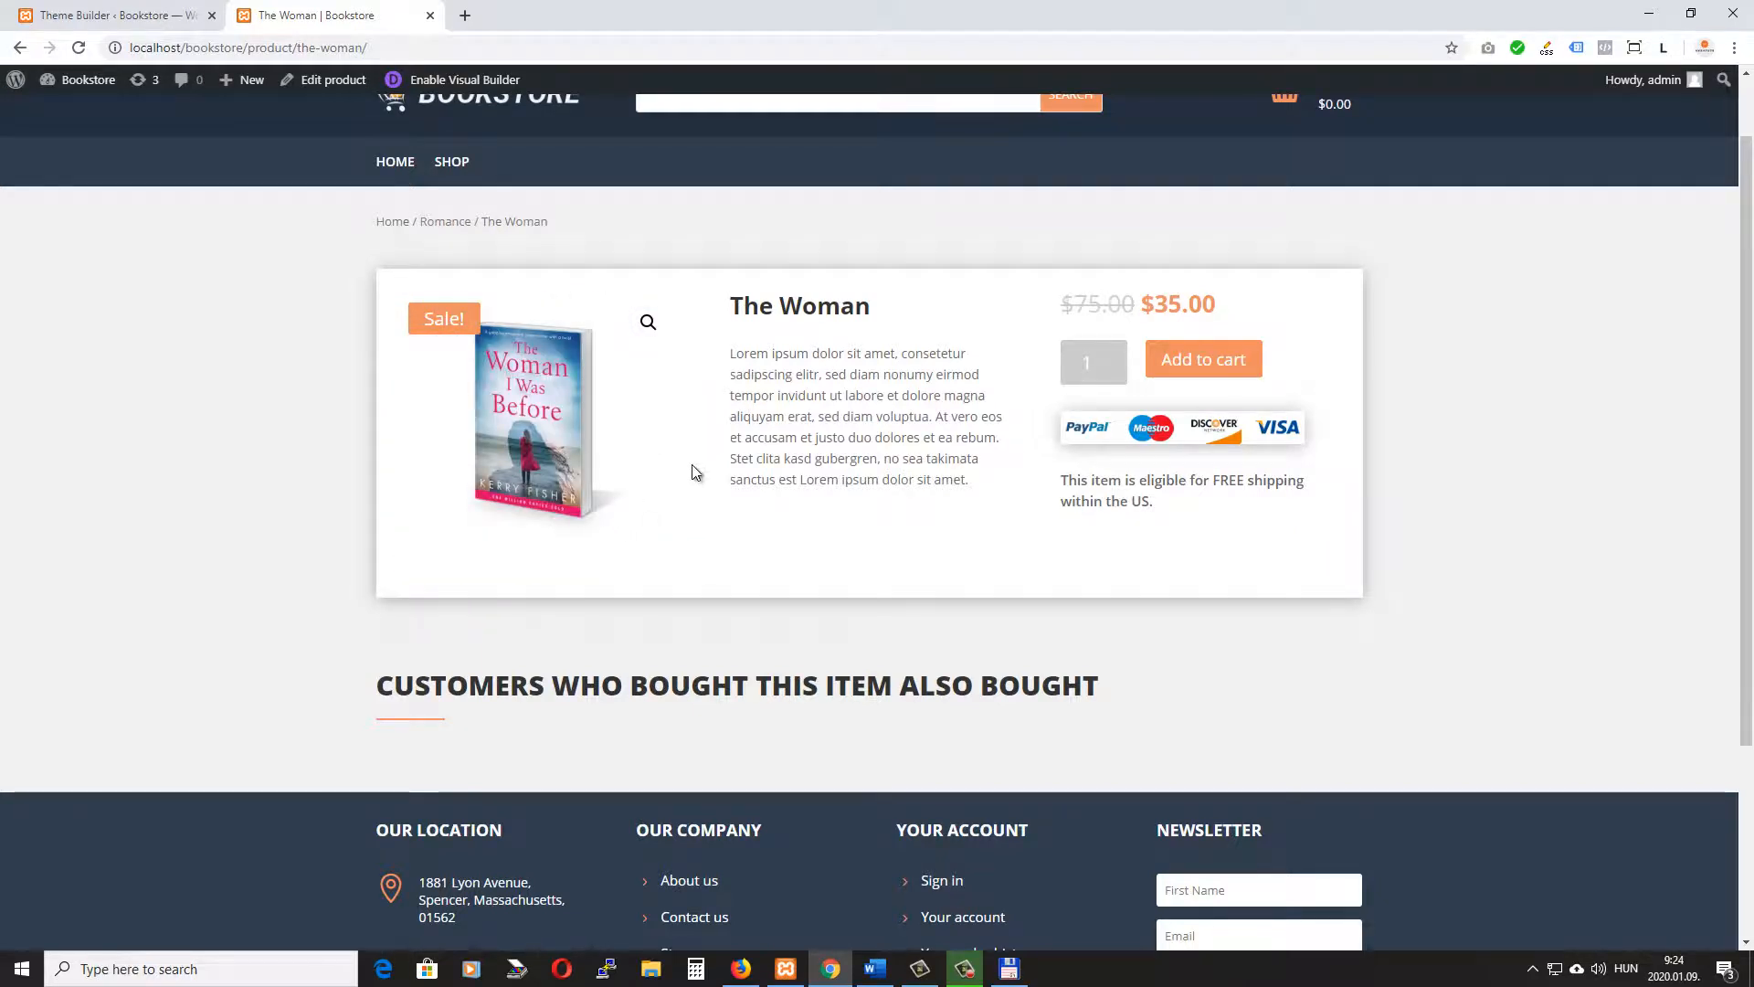
# Close the All Products body layout editor and save the Theme Builder changes
pyautogui.click(100, 15)
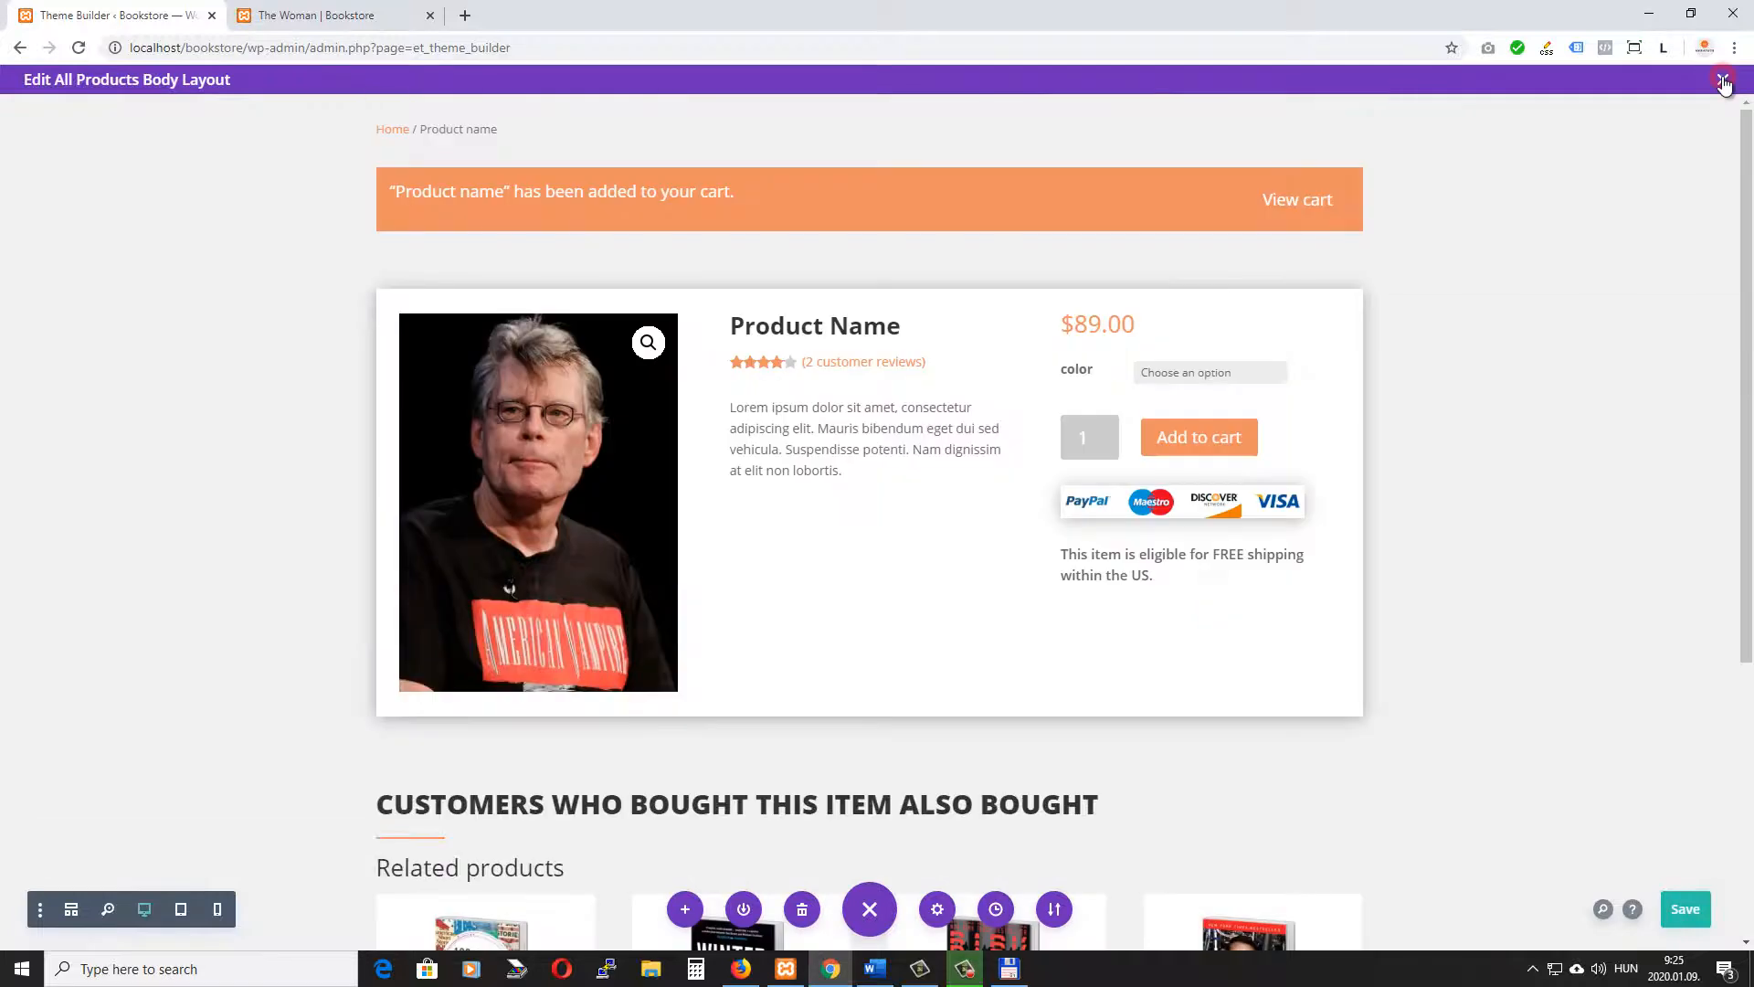
pyautogui.click(1724, 82)
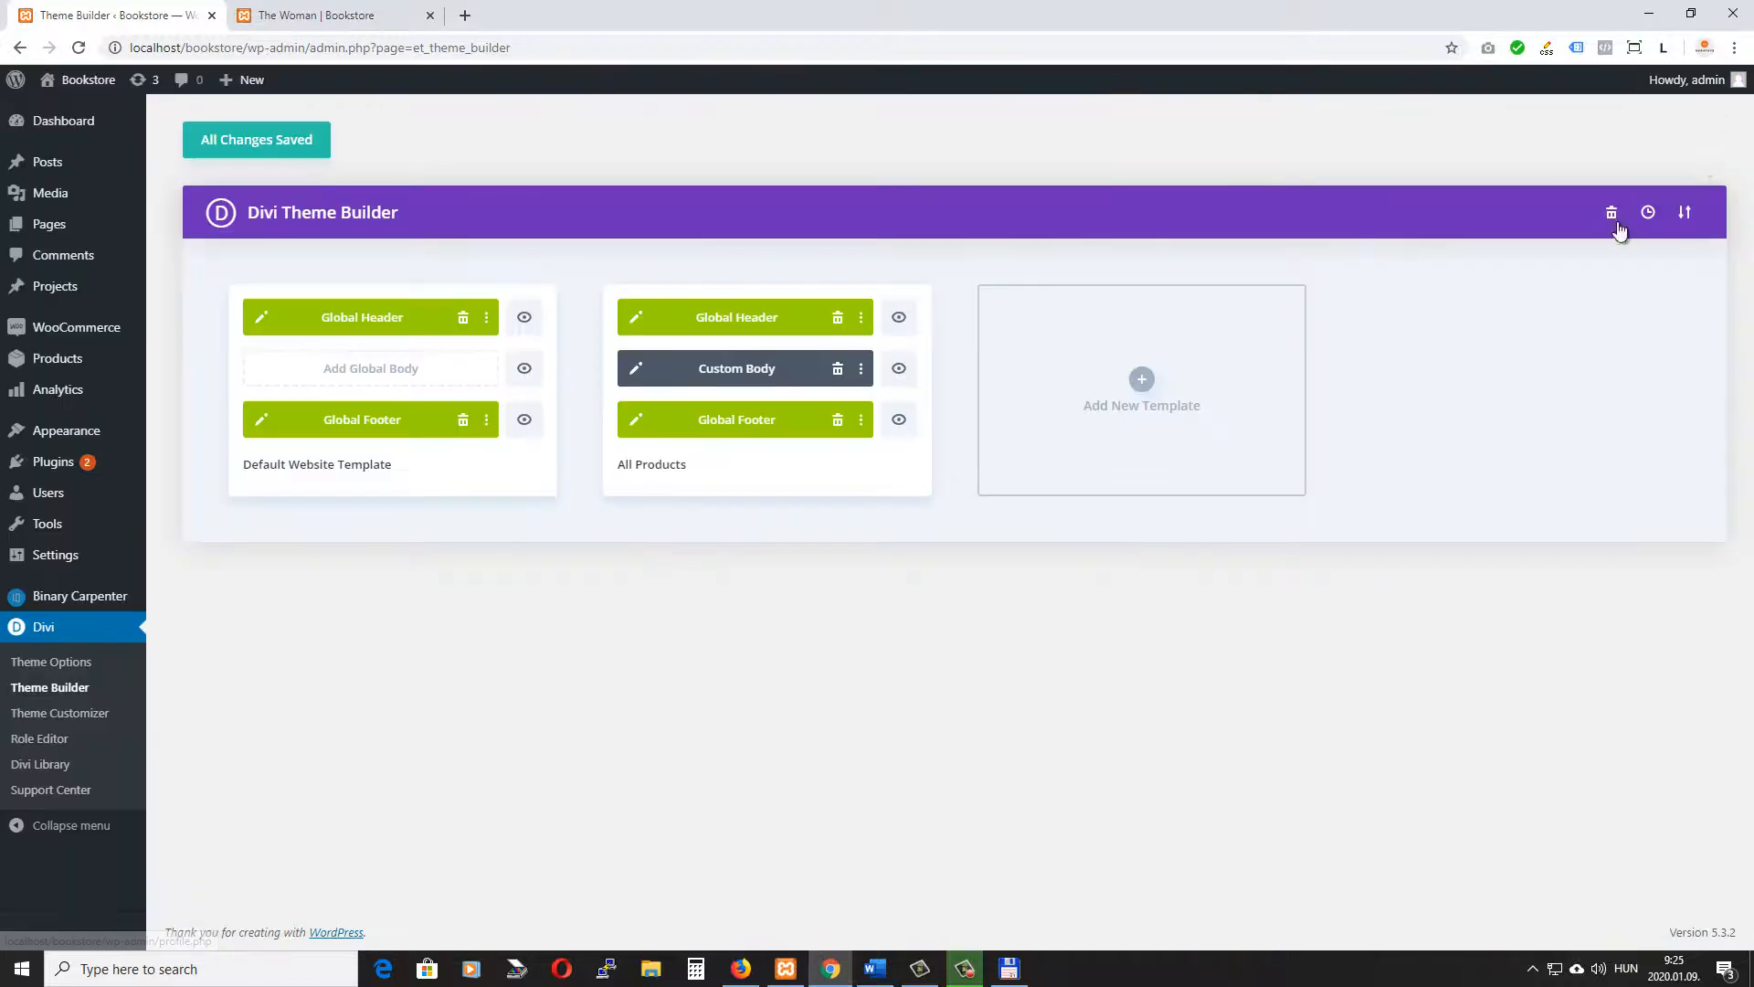
pyautogui.click(255, 142)
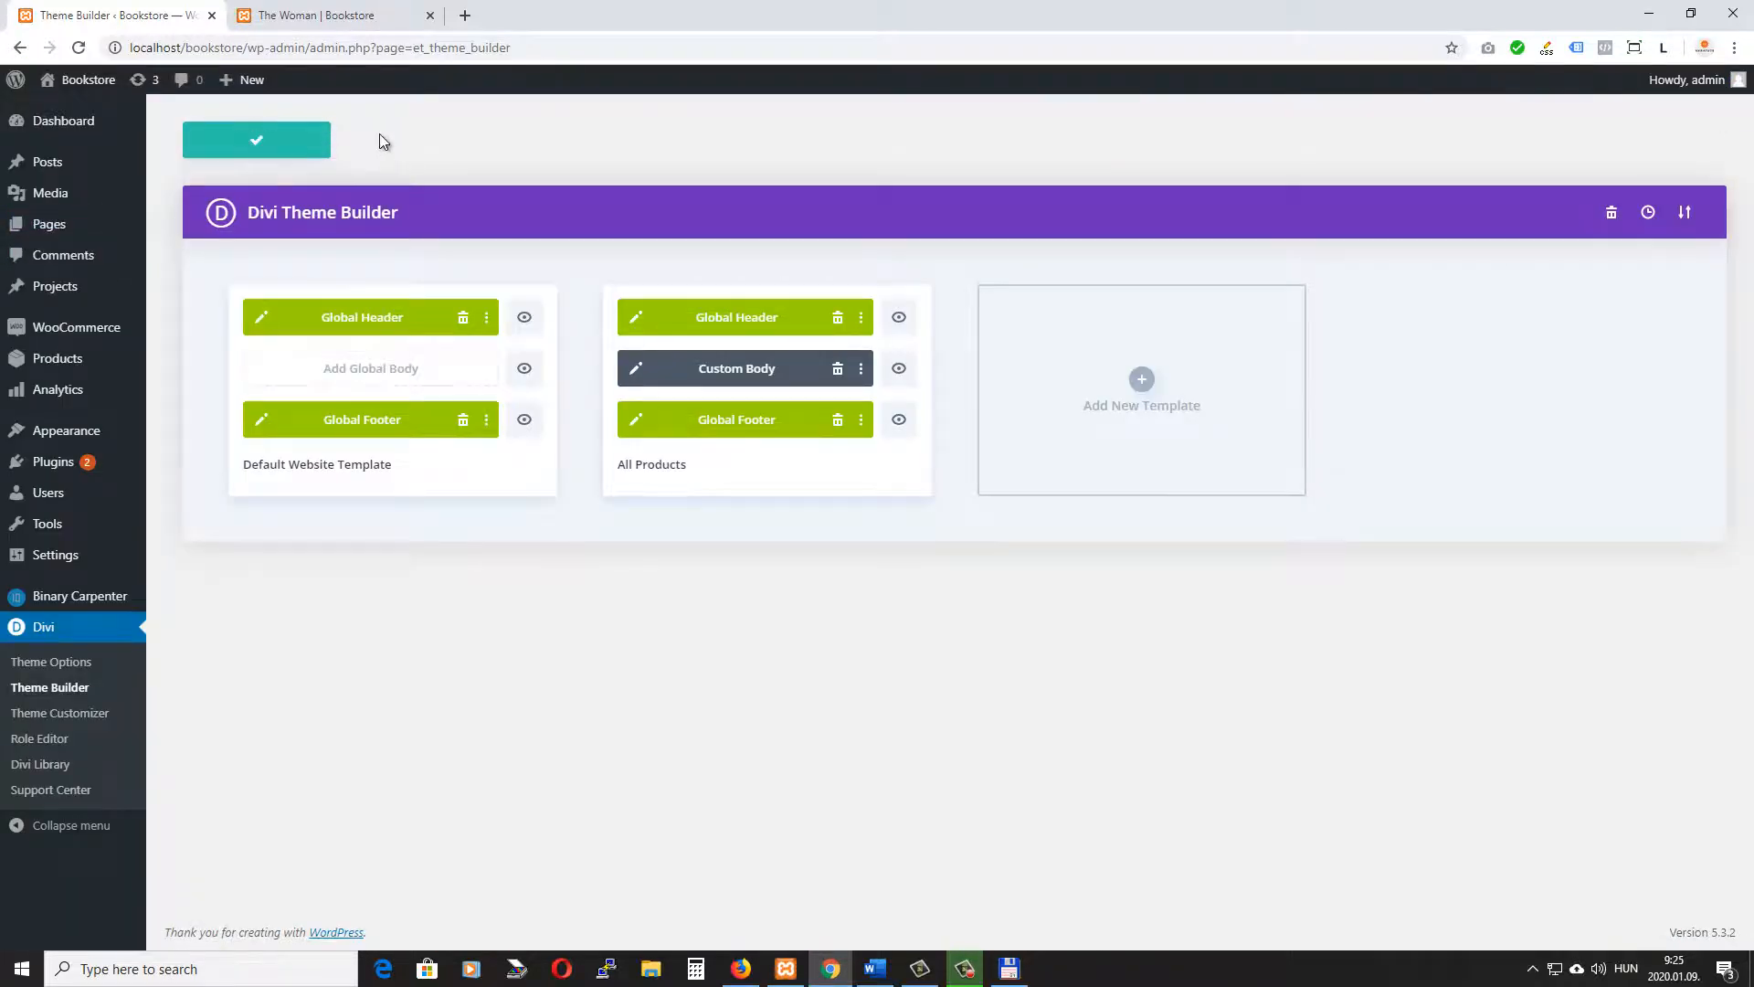
# Open the Short Stories product for editing, assign it to the Romance category and update the product
pyautogui.click(53, 368)
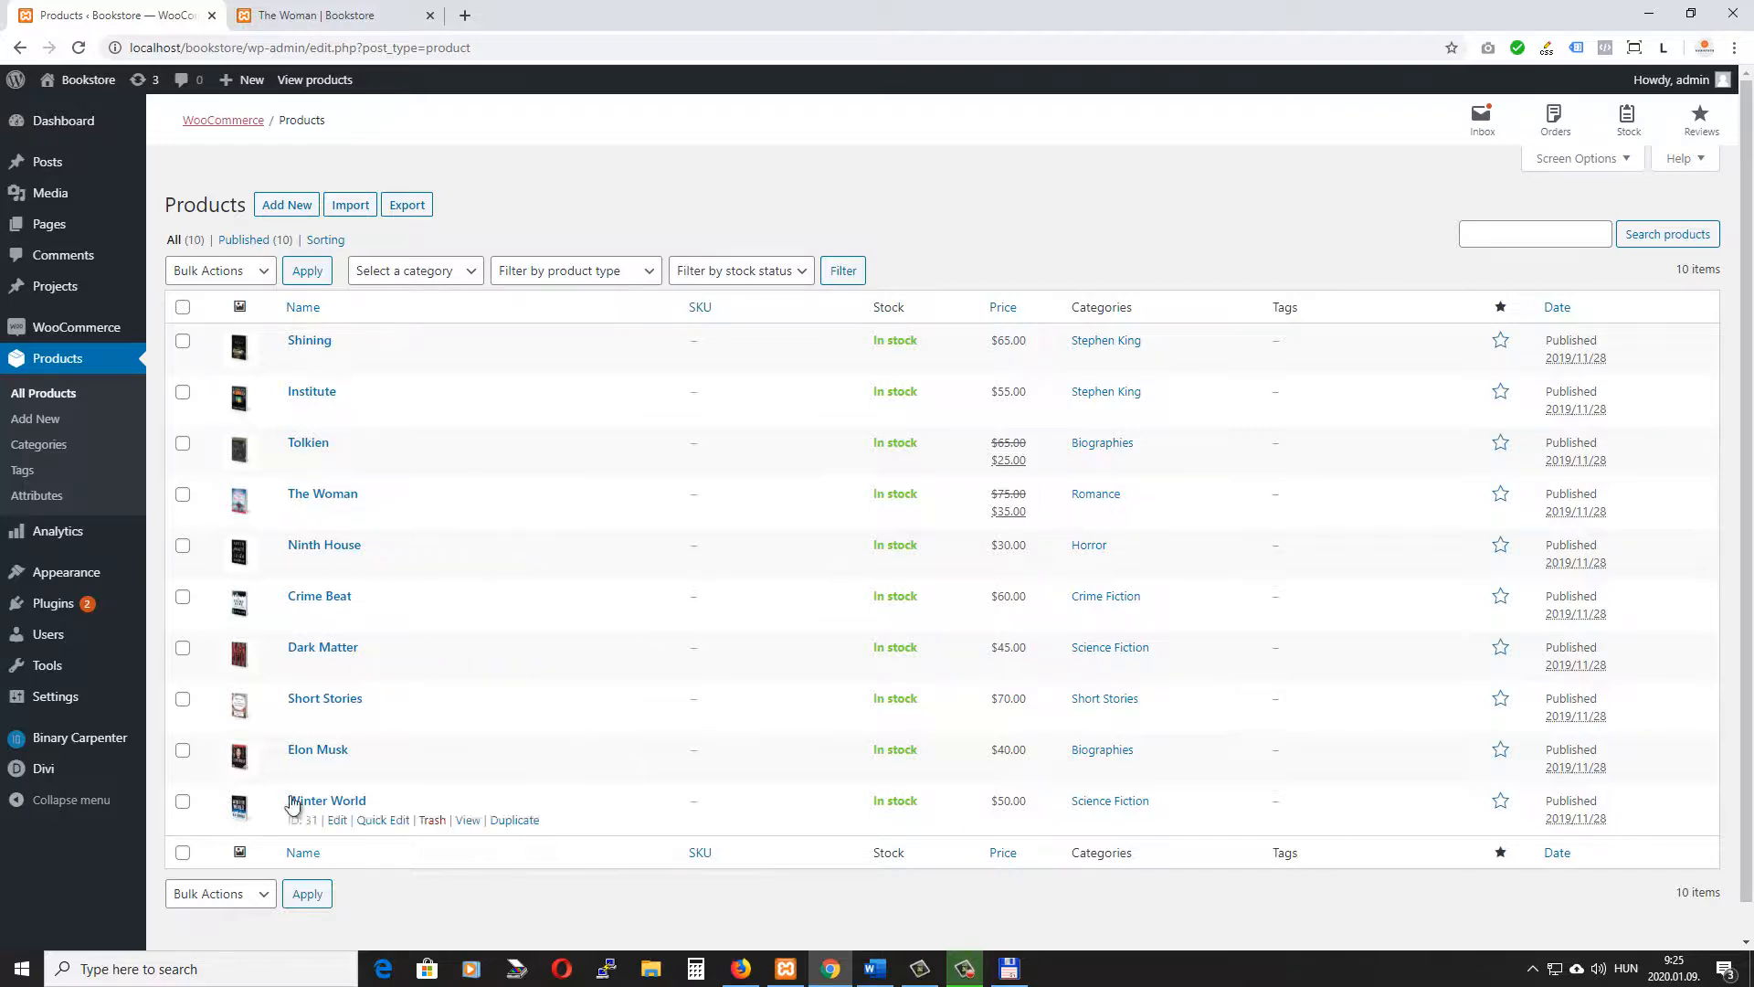
pyautogui.click(337, 719)
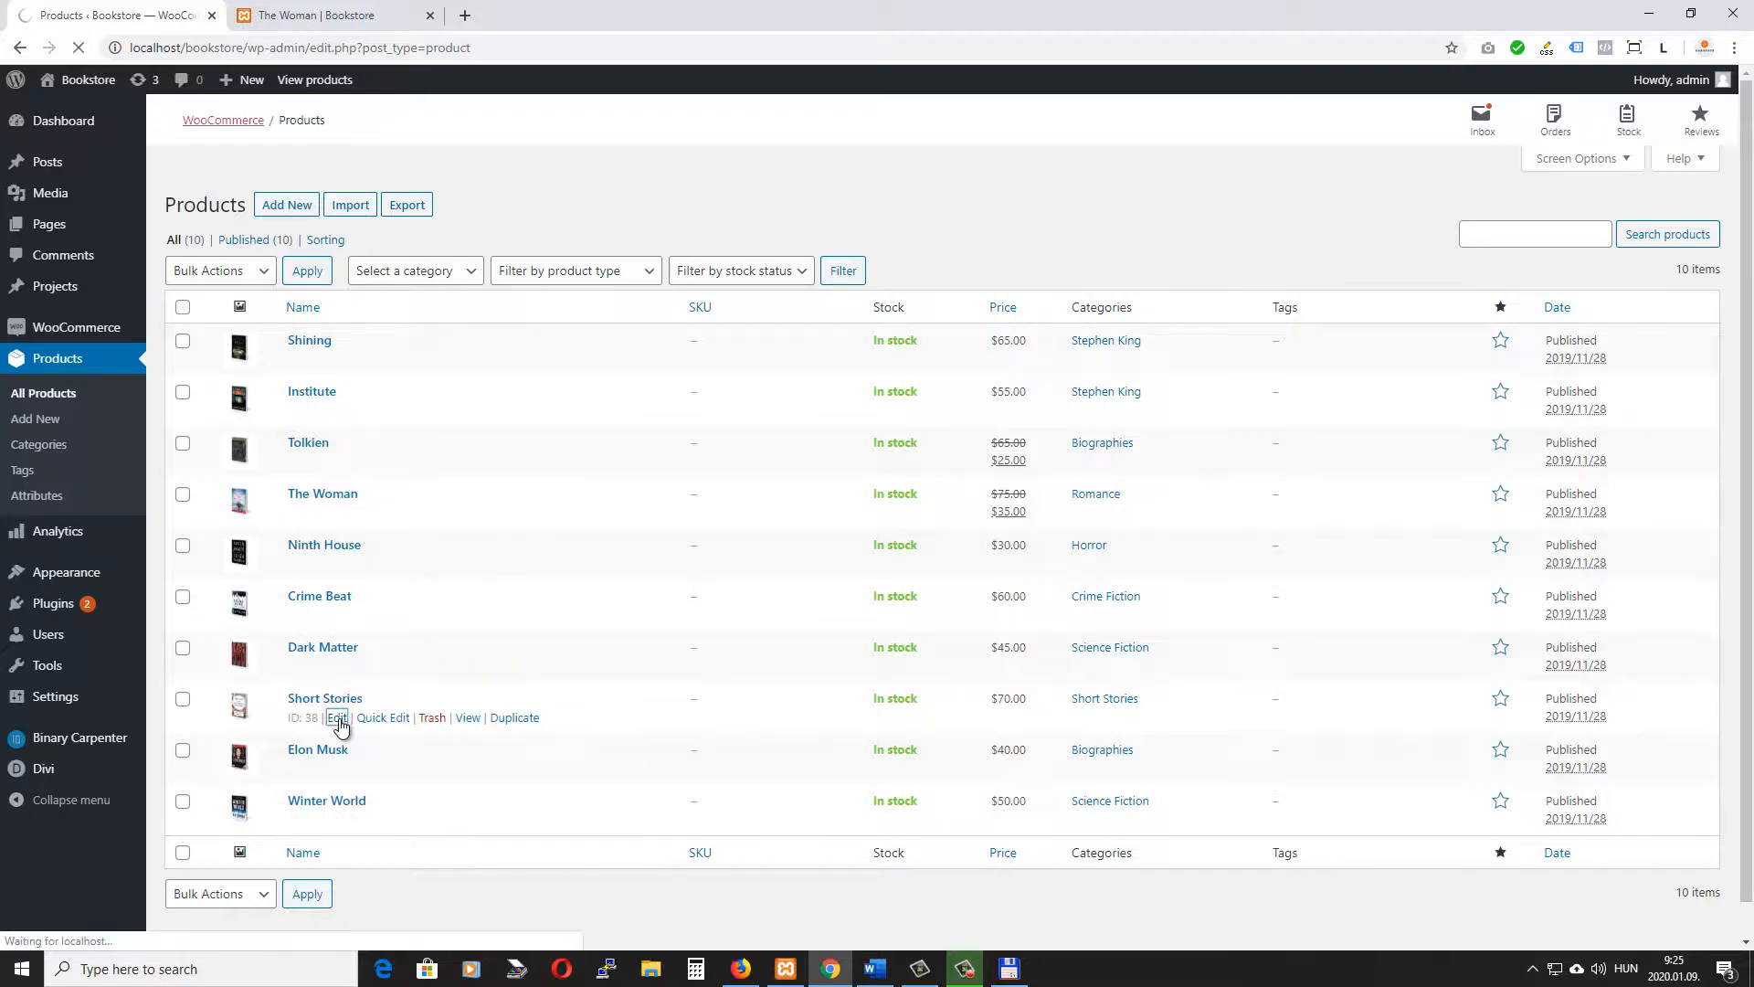
pyautogui.scroll(-3, 1588, 649)
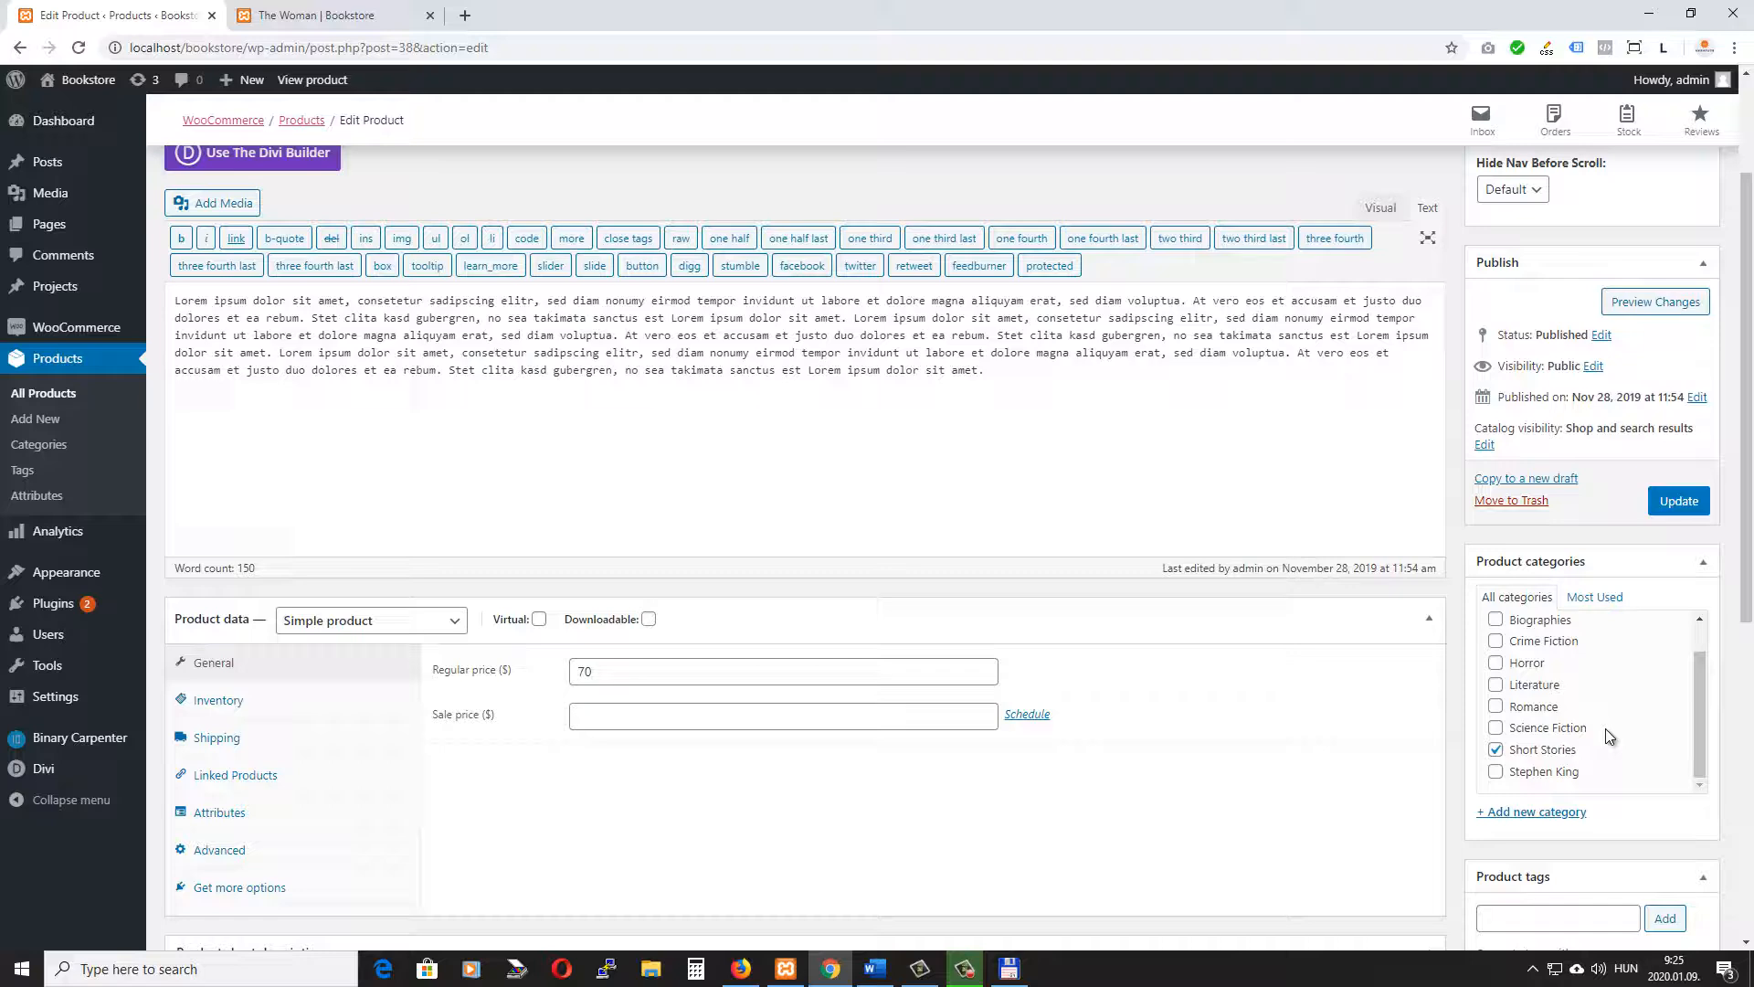
pyautogui.click(1495, 706)
pyautogui.click(1495, 706)
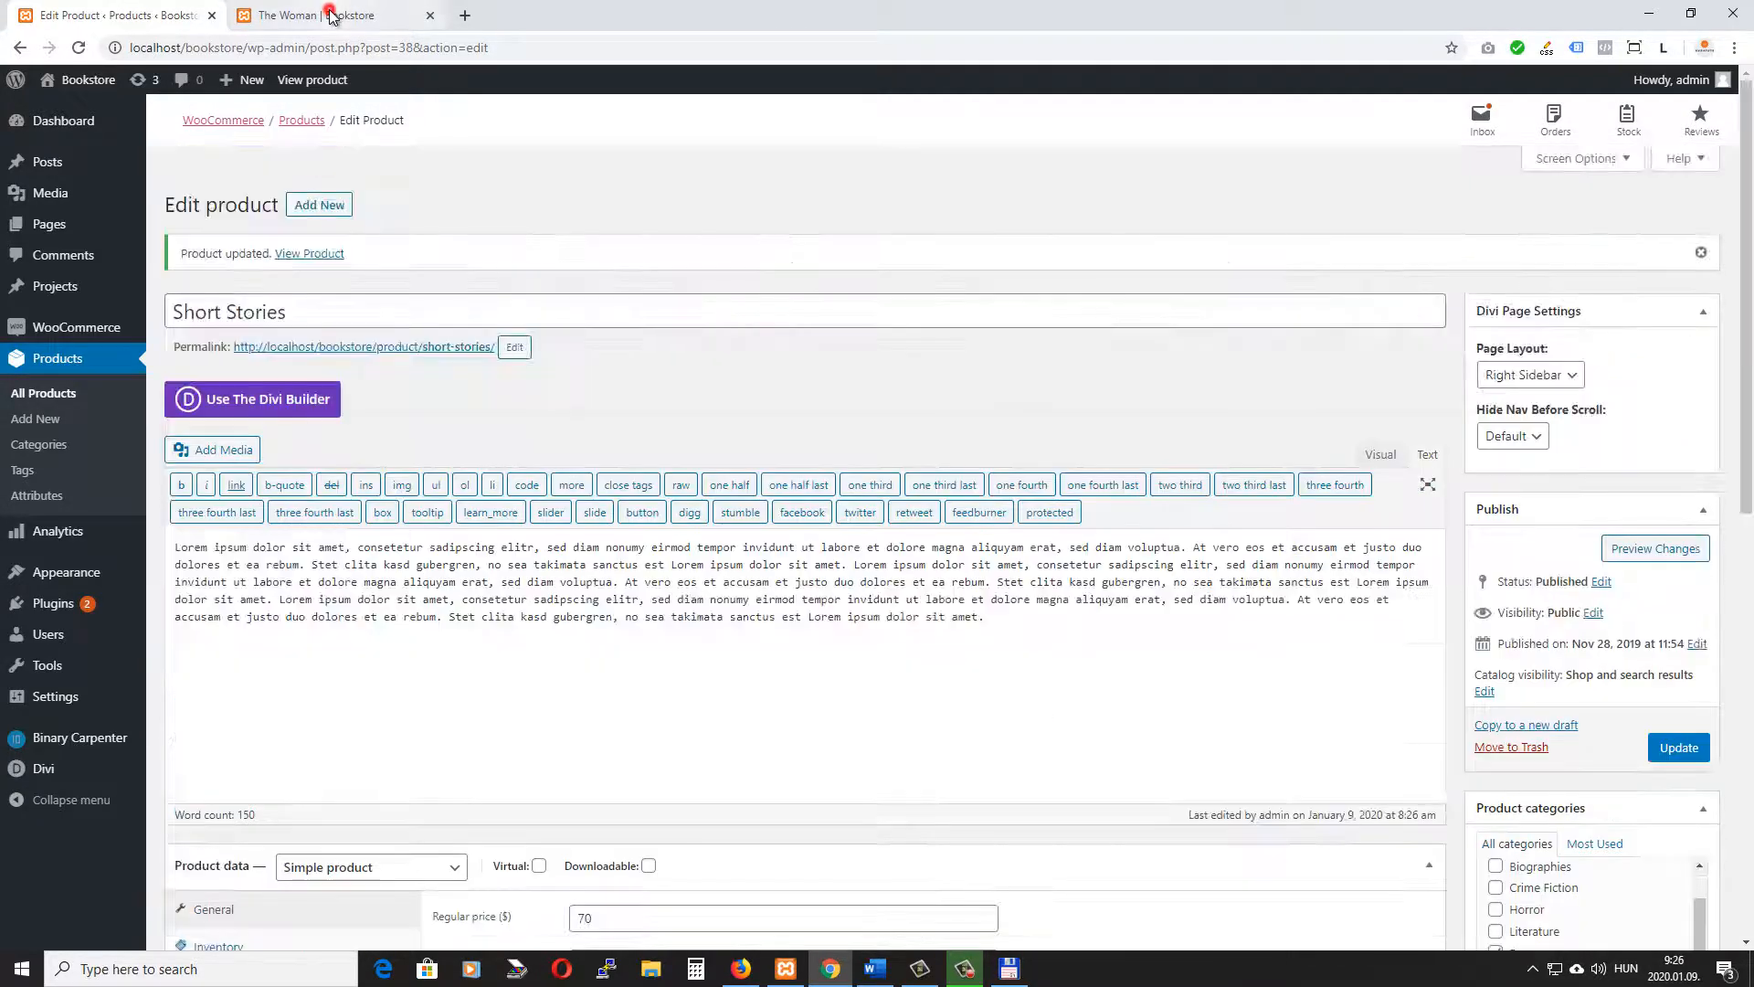
# Reload The Woman product page and check the related products and their heading below the section title
pyautogui.click(316, 15)
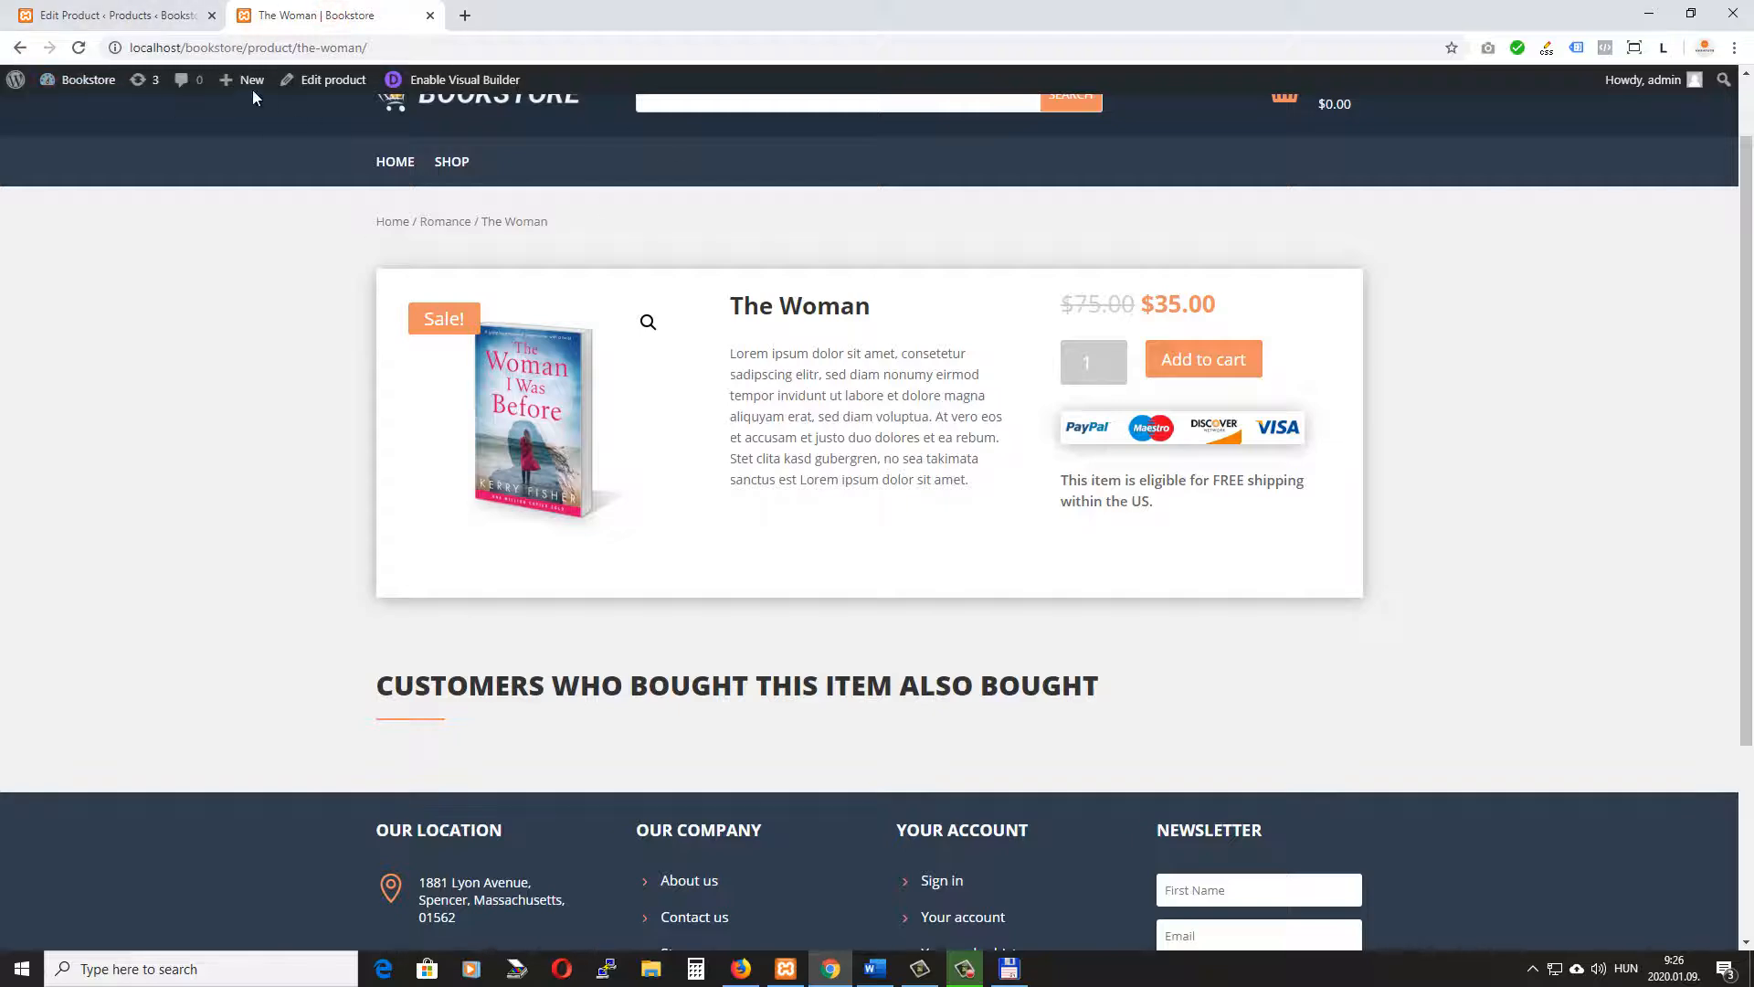
pyautogui.click(78, 48)
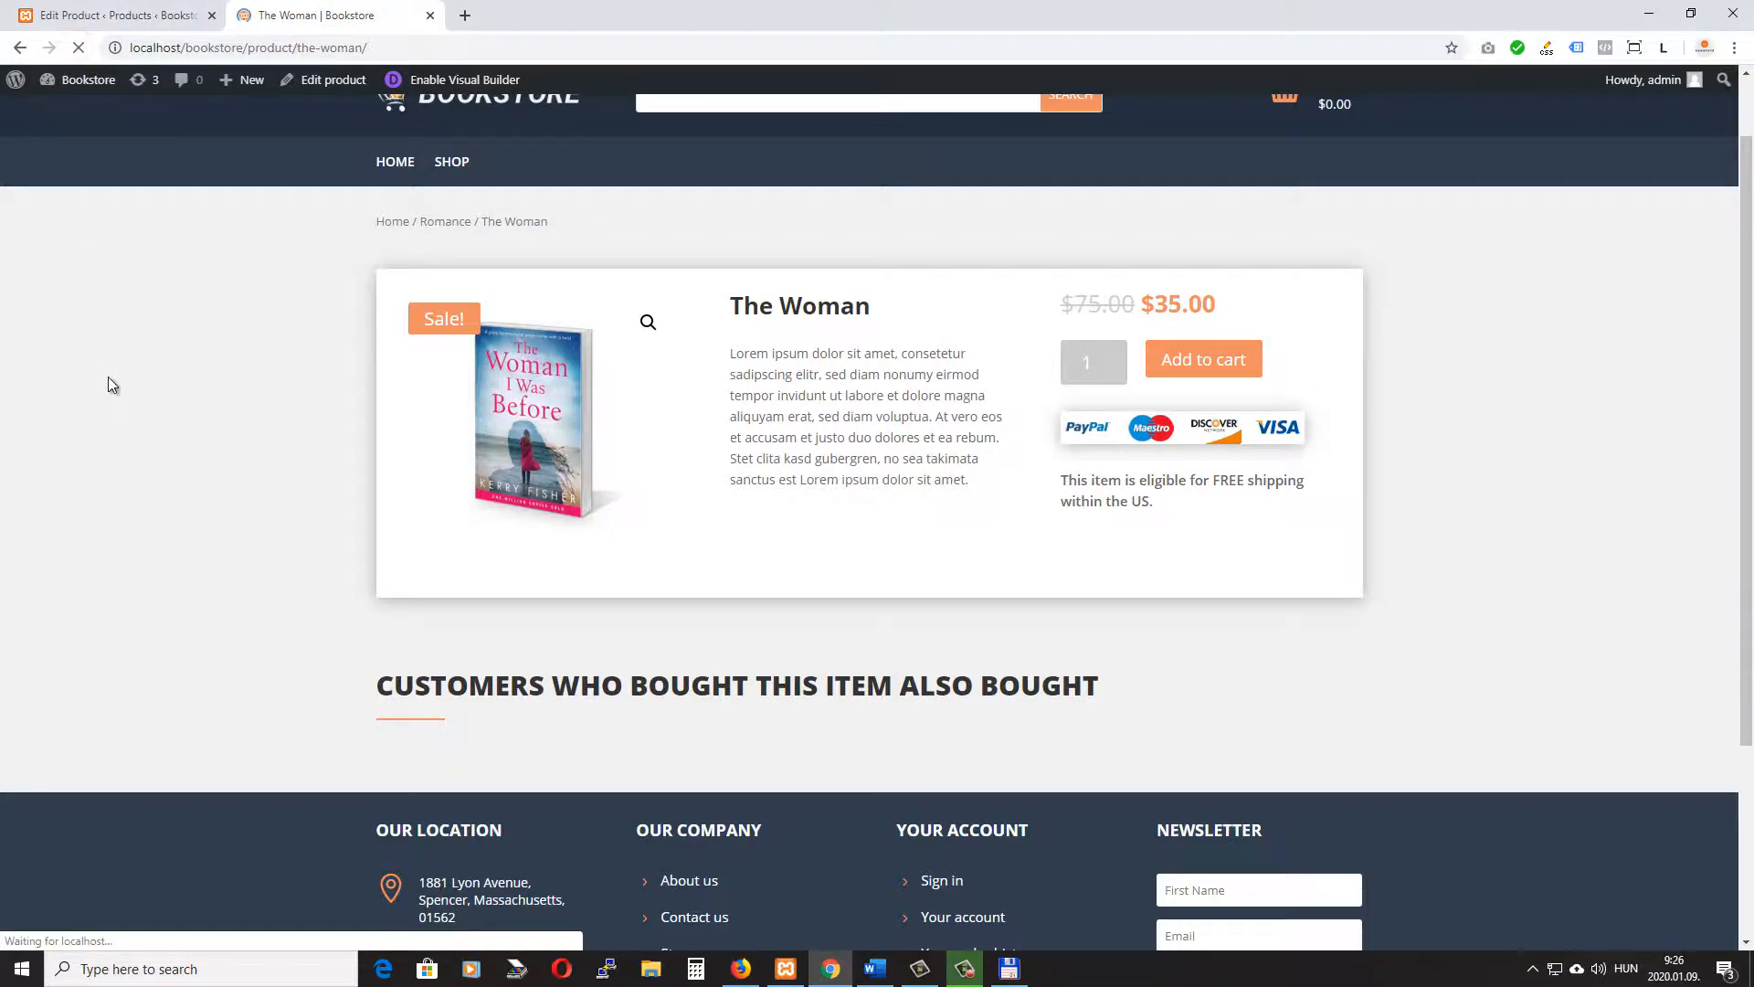
pyautogui.scroll(-4, 168, 634)
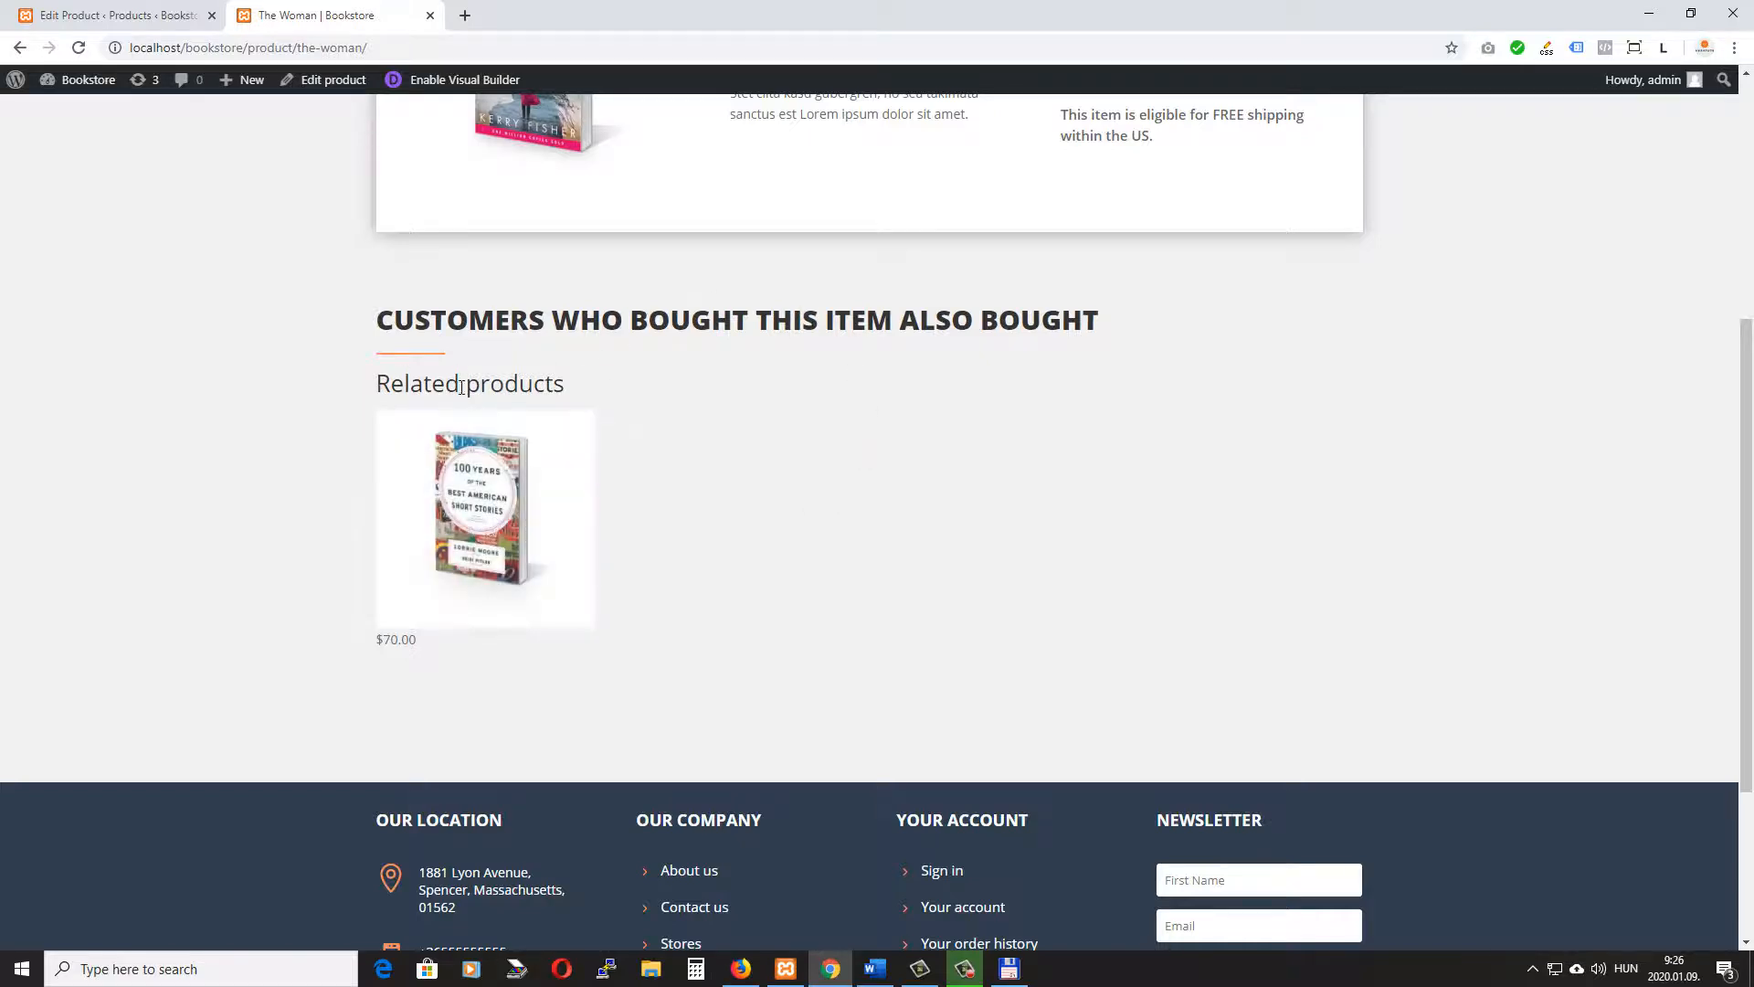
pyautogui.moveTo(376, 382); pyautogui.dragTo(577, 390)
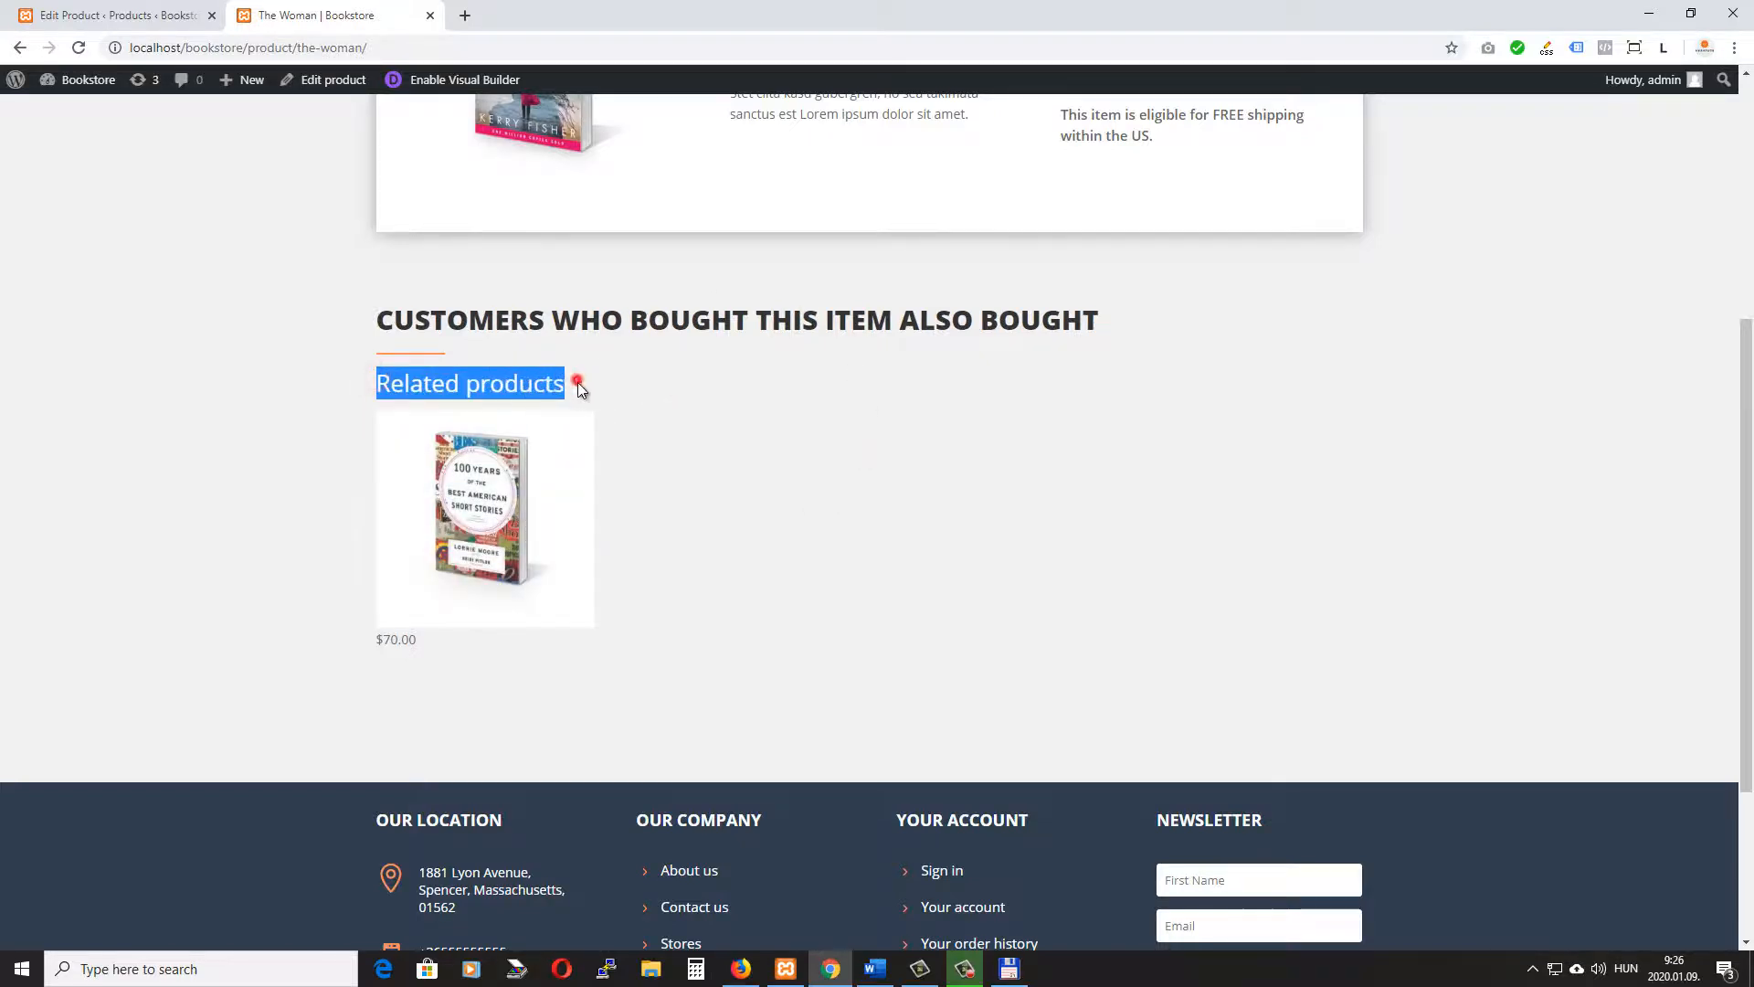
# In the All Products body layout, apply the custom CSS display: none; to the Title of the Woo Related Product module
pyautogui.click(119, 16)
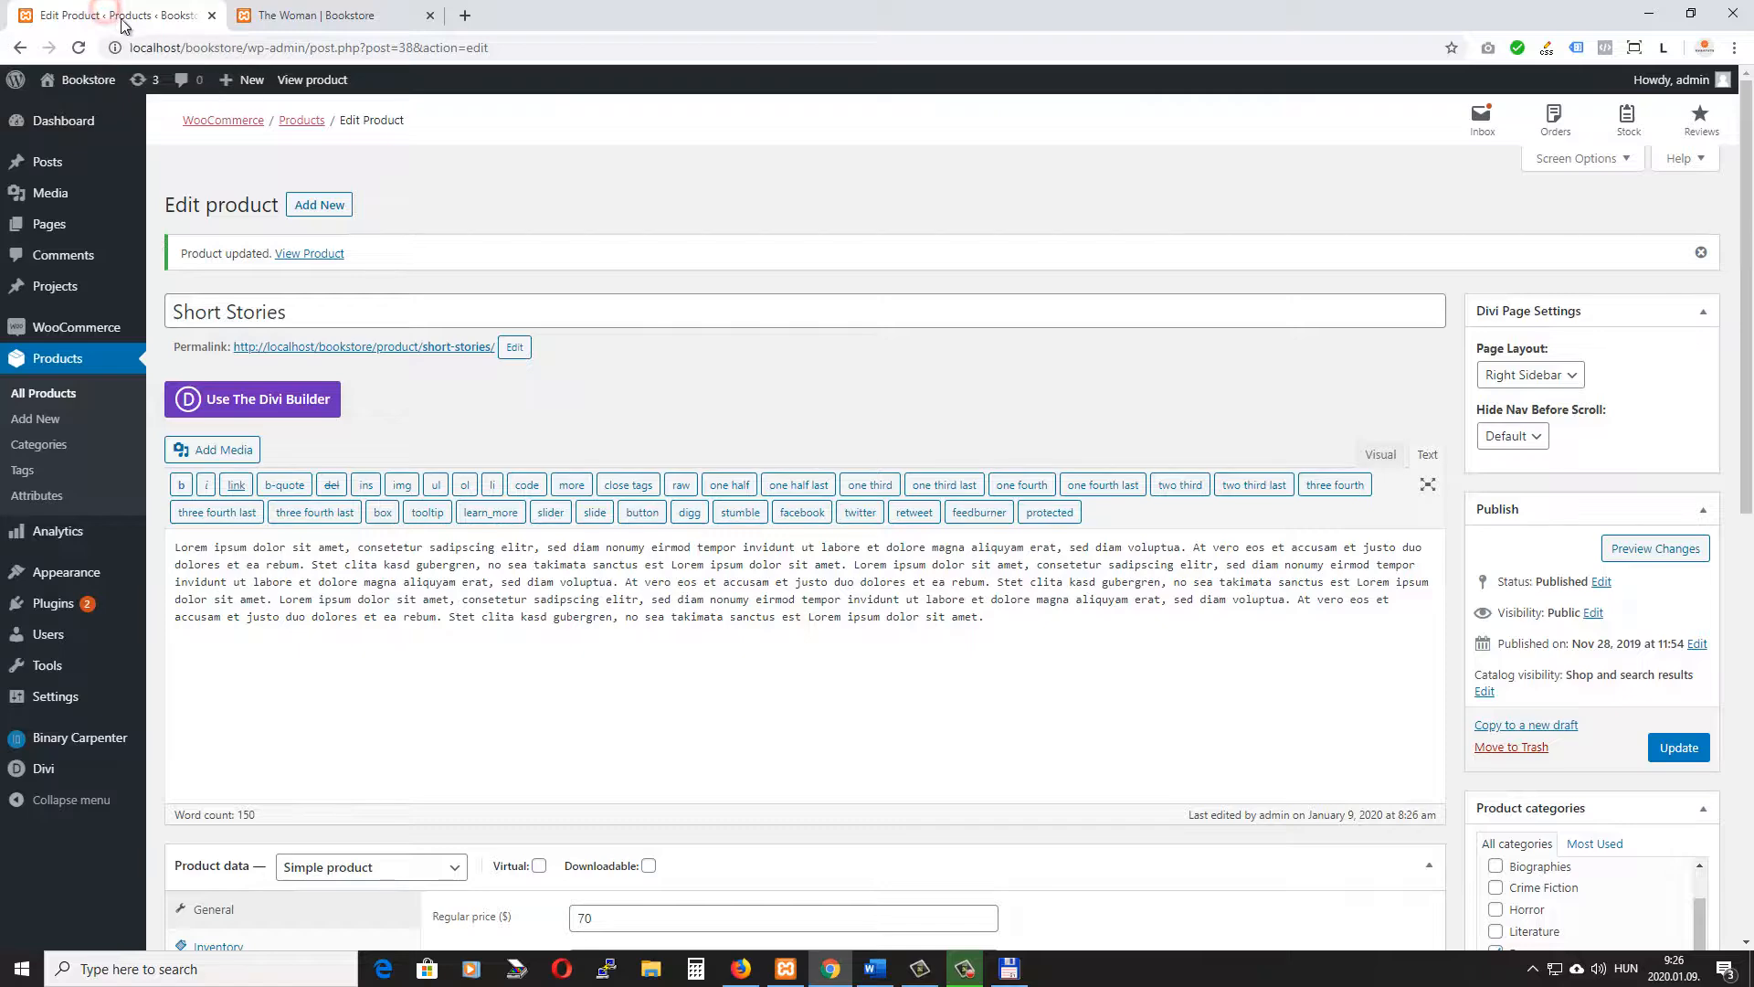
pyautogui.moveTo(49, 766)
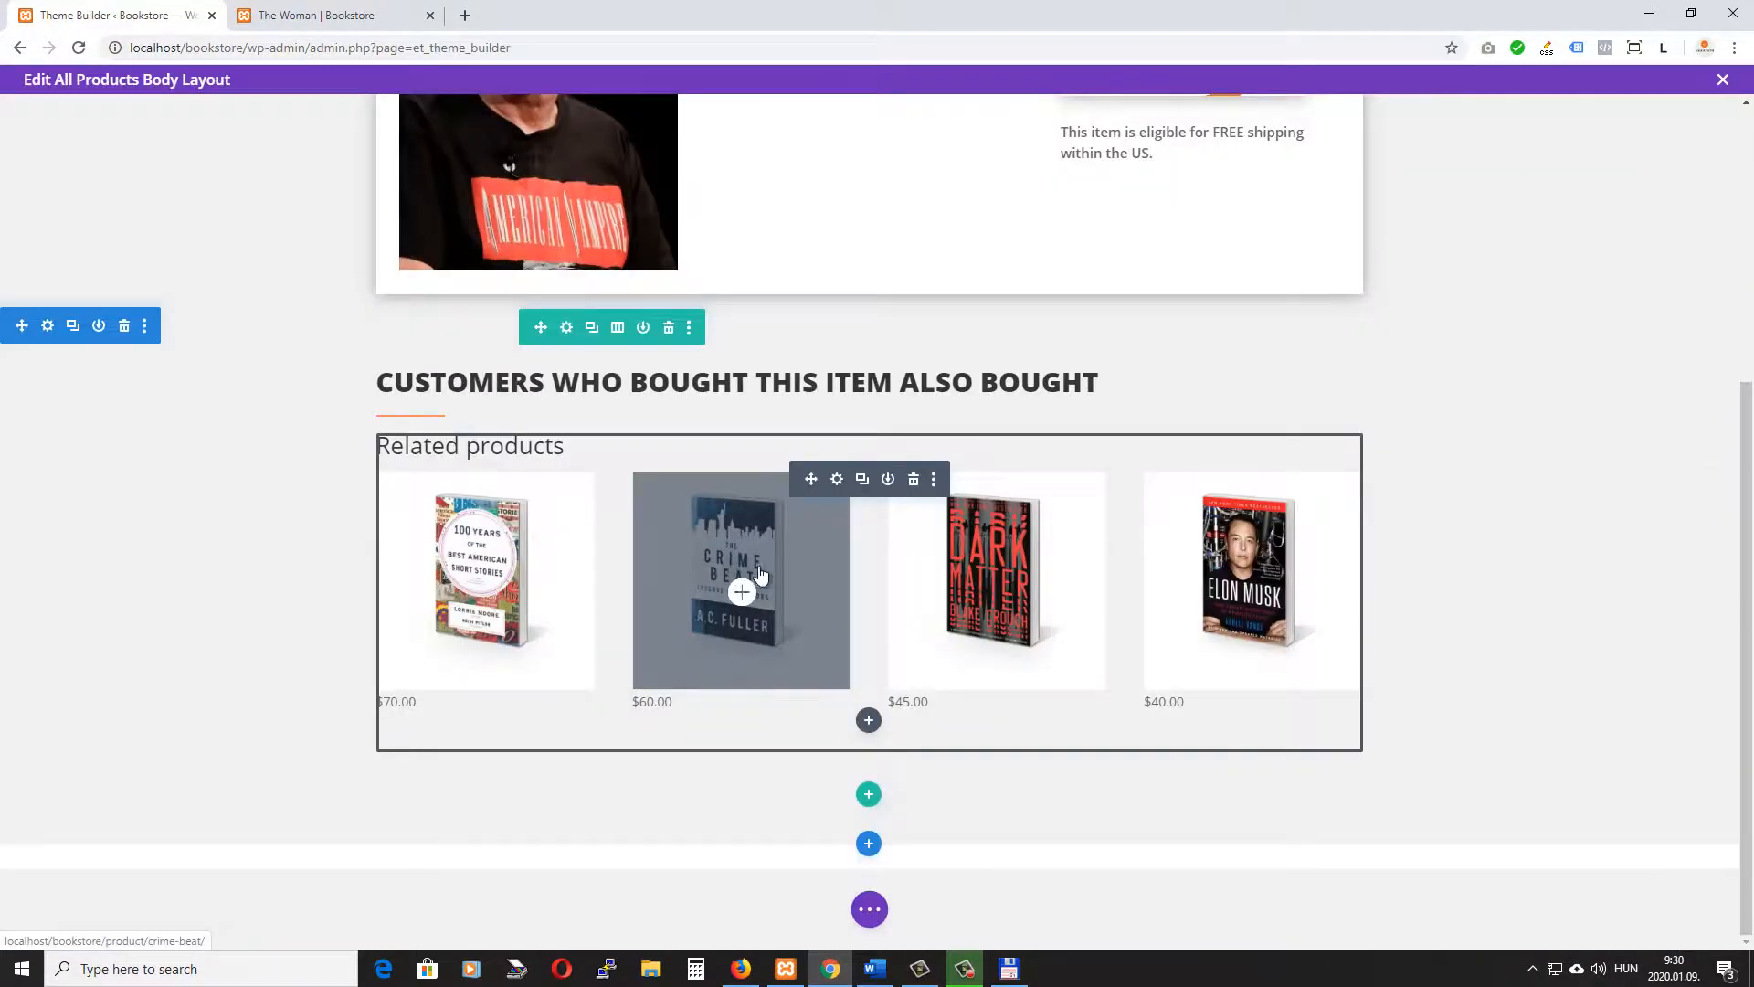
pyautogui.click(836, 480)
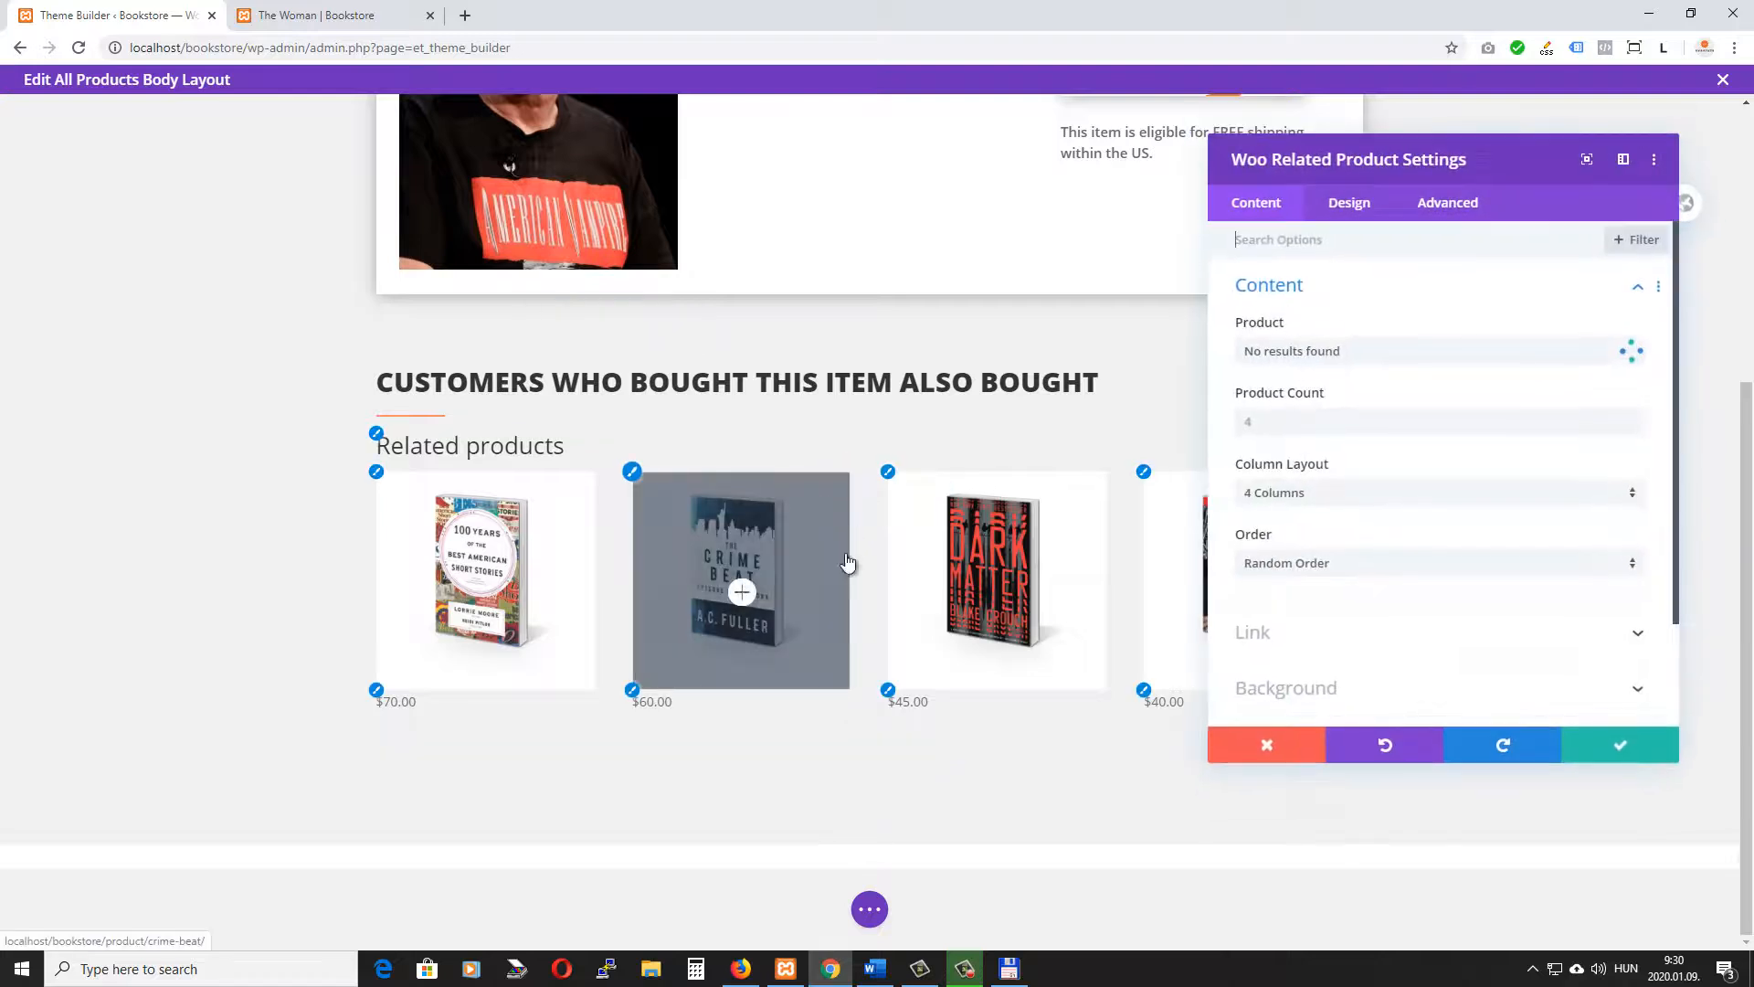
pyautogui.click(1458, 199)
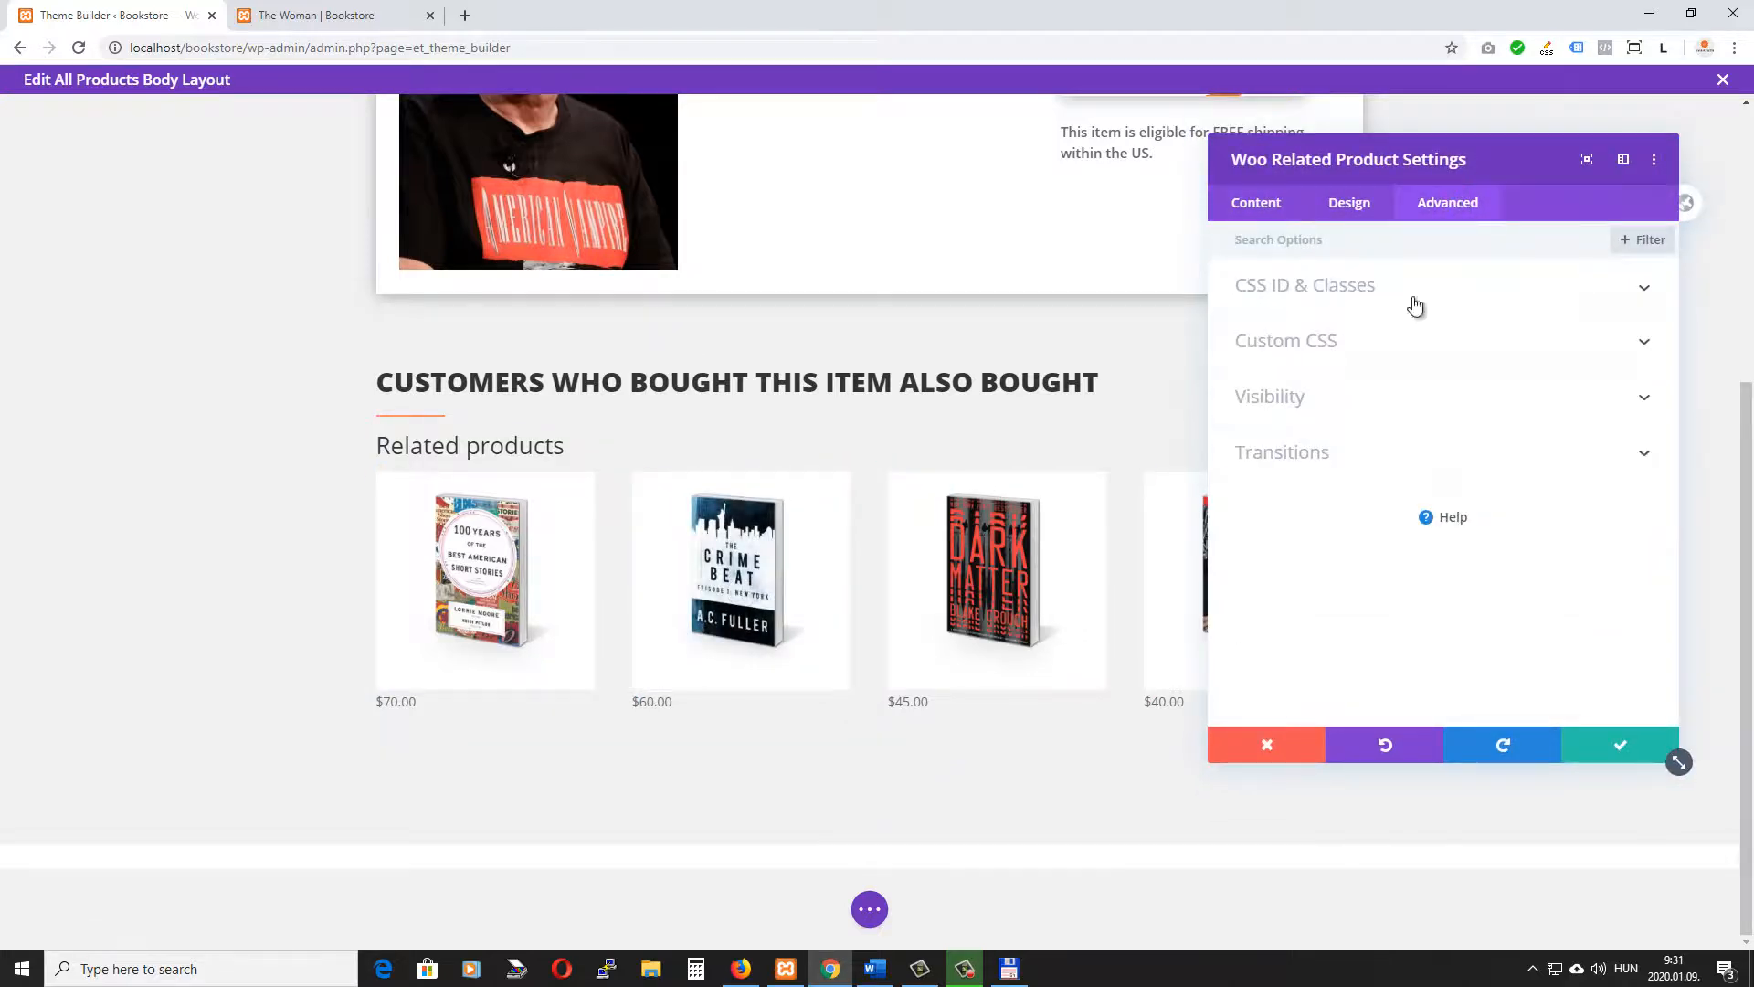
pyautogui.click(1300, 340)
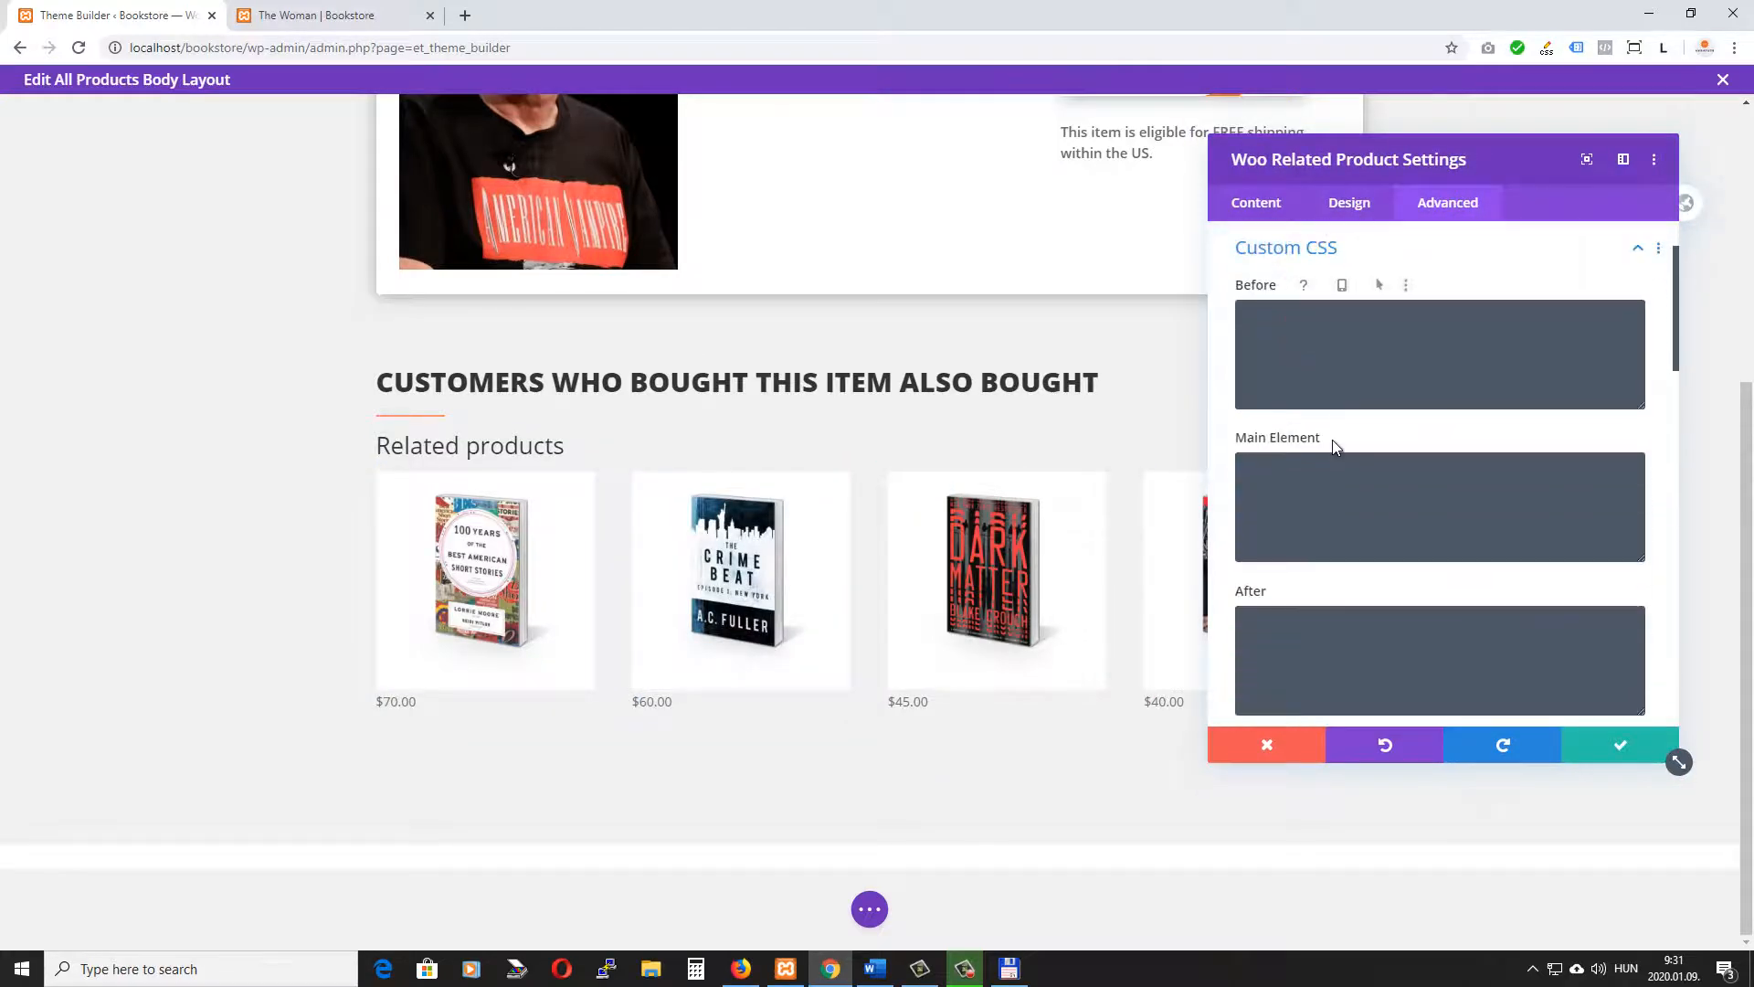
pyautogui.scroll(-5, 1332, 441)
pyautogui.scroll(-6, 1334, 448)
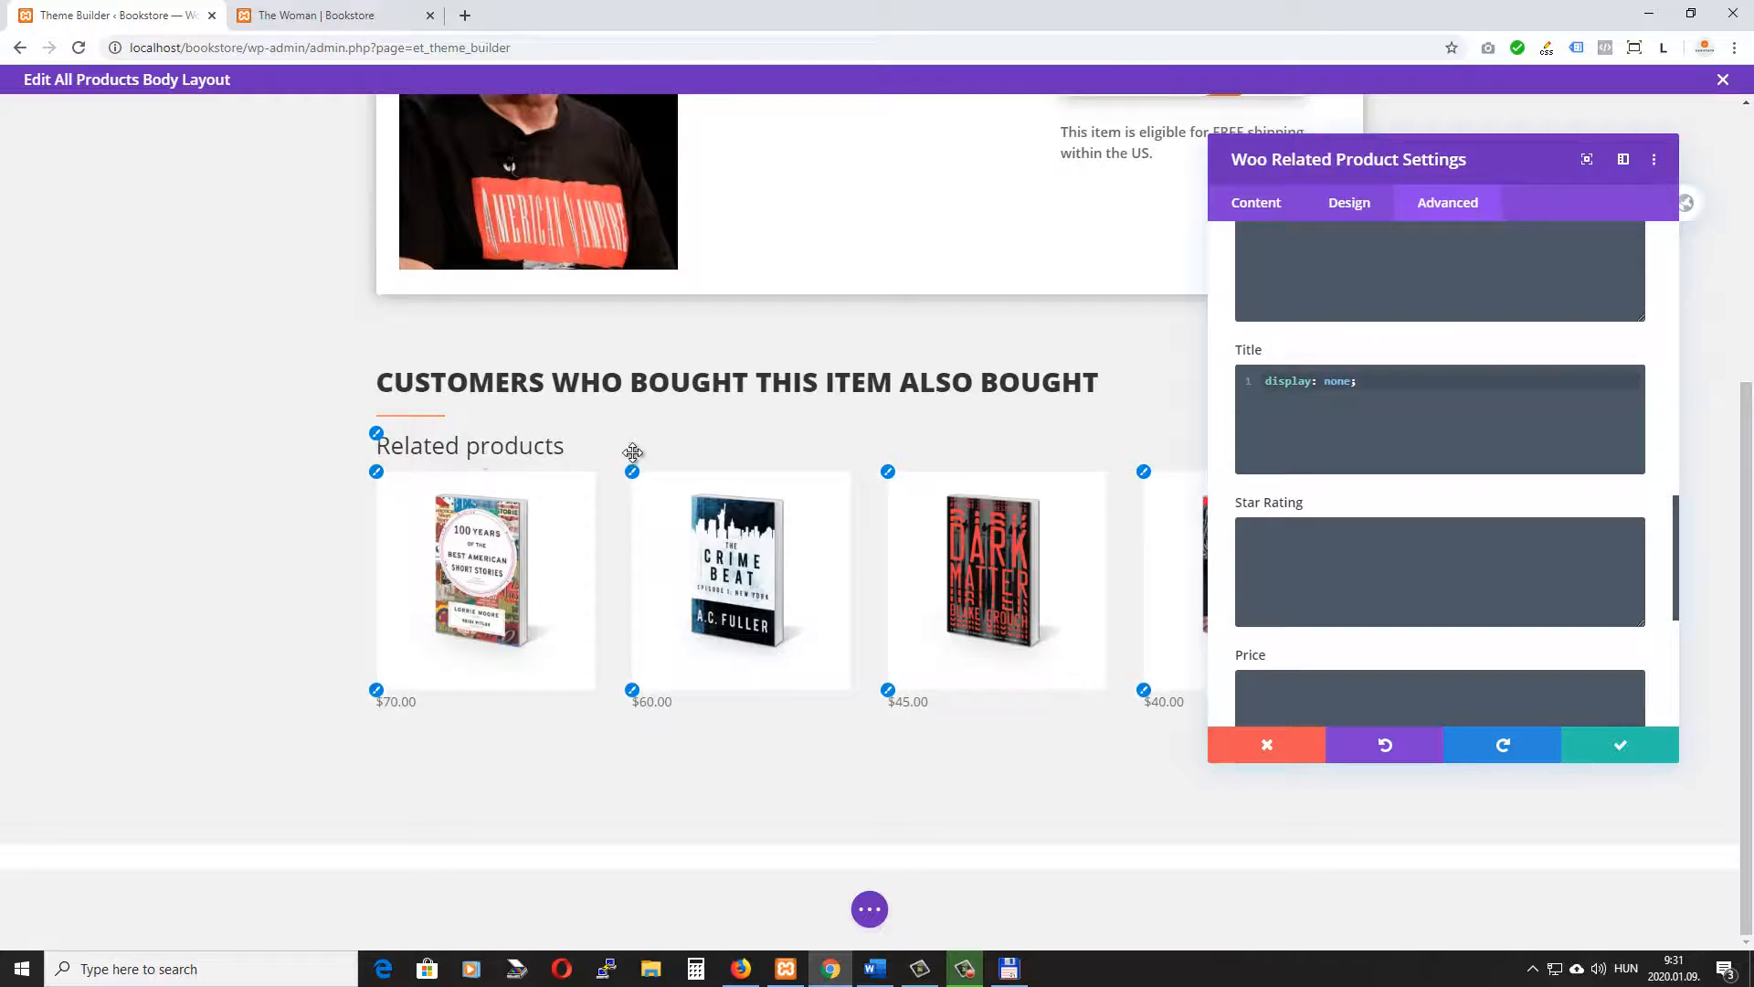
pyautogui.click(1365, 382)
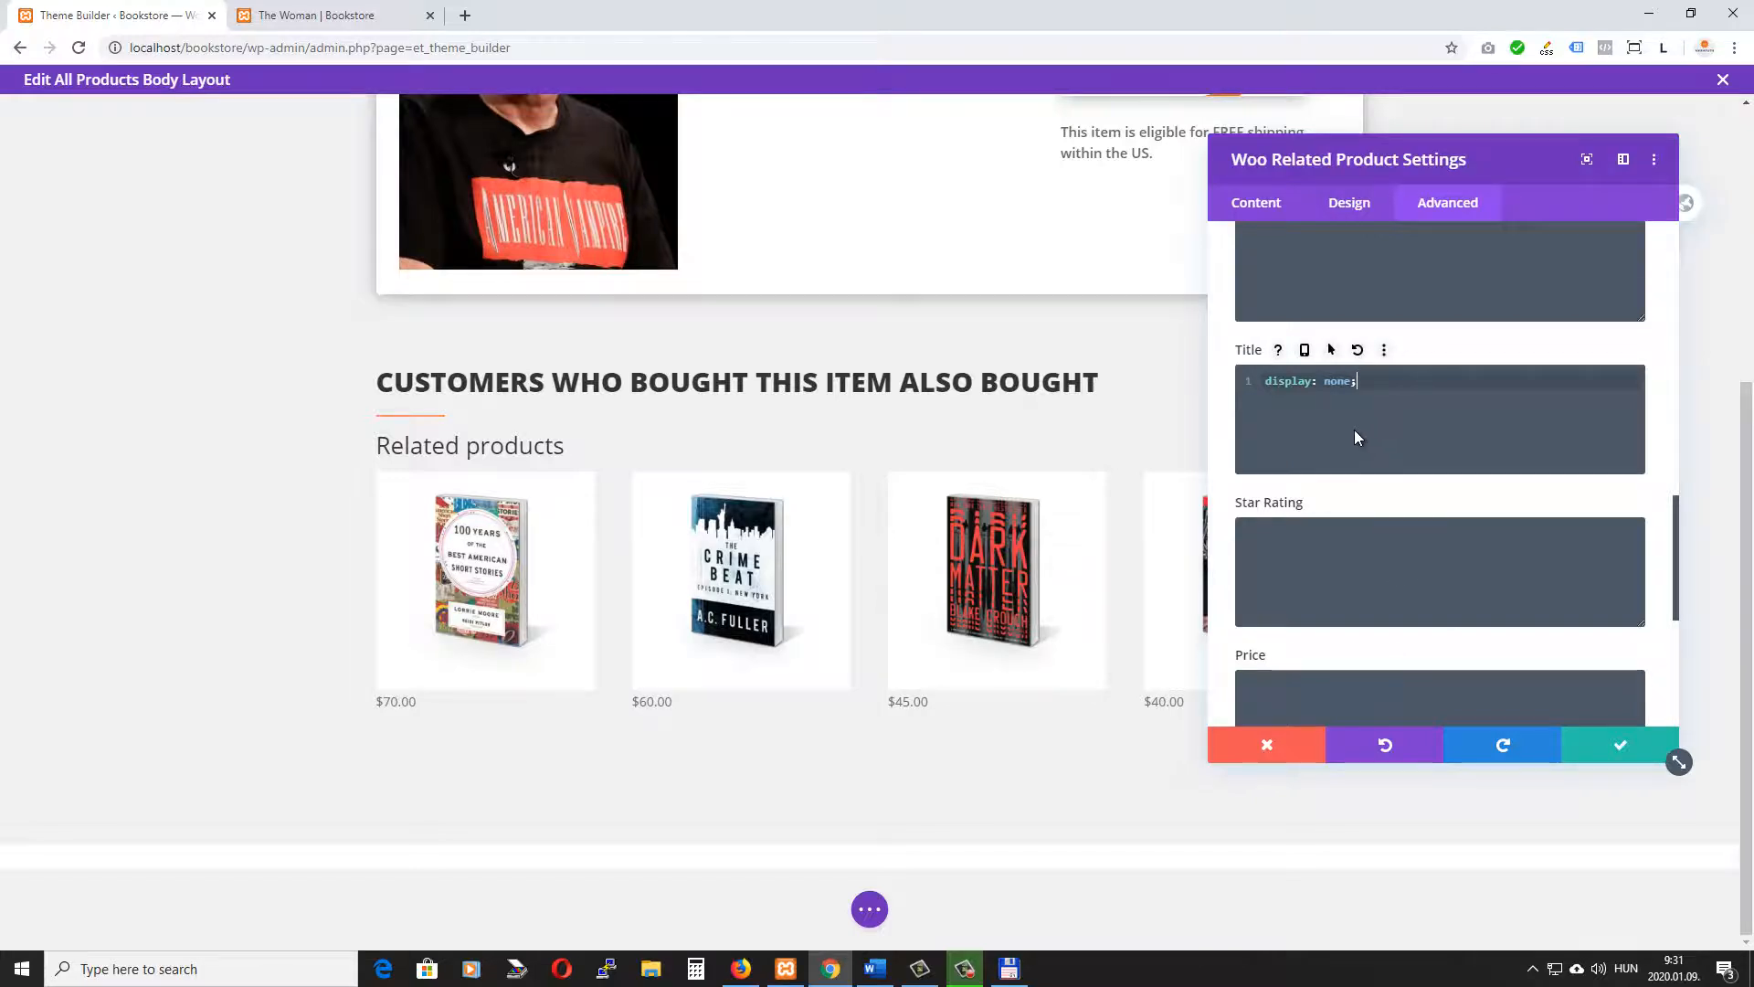
pyautogui.click(1624, 746)
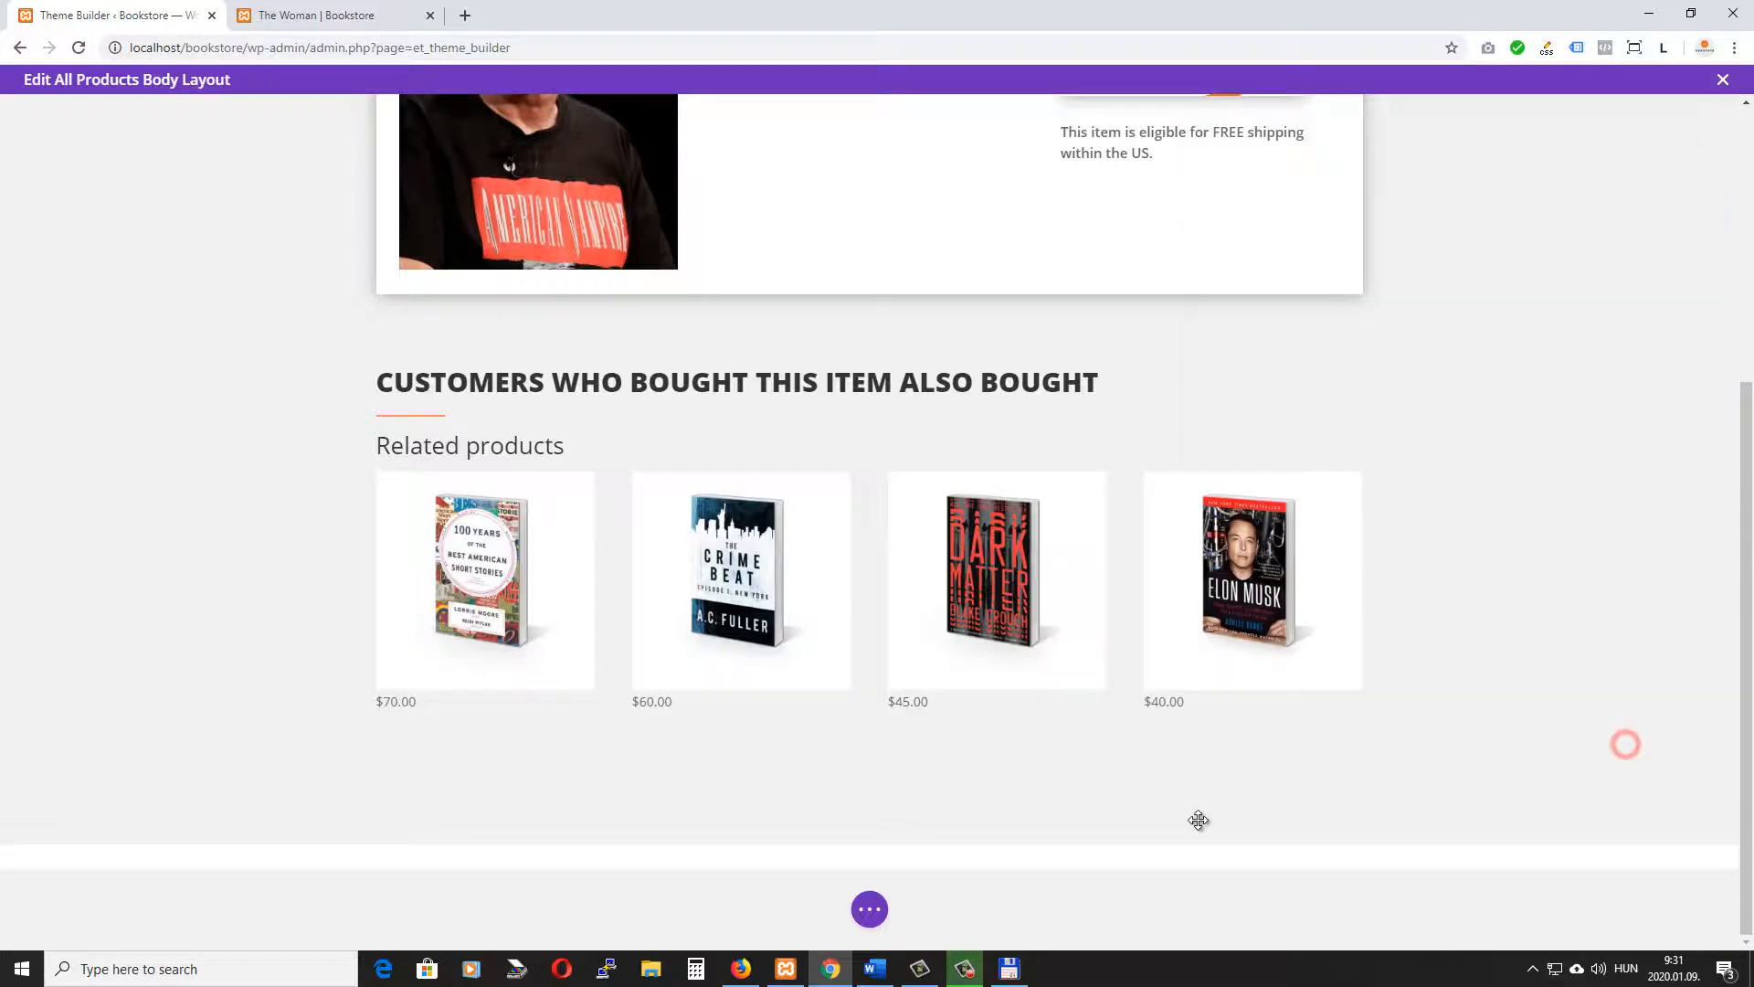
# Save and close the All Products body layout, and return to the related products on The Woman product page
pyautogui.click(871, 910)
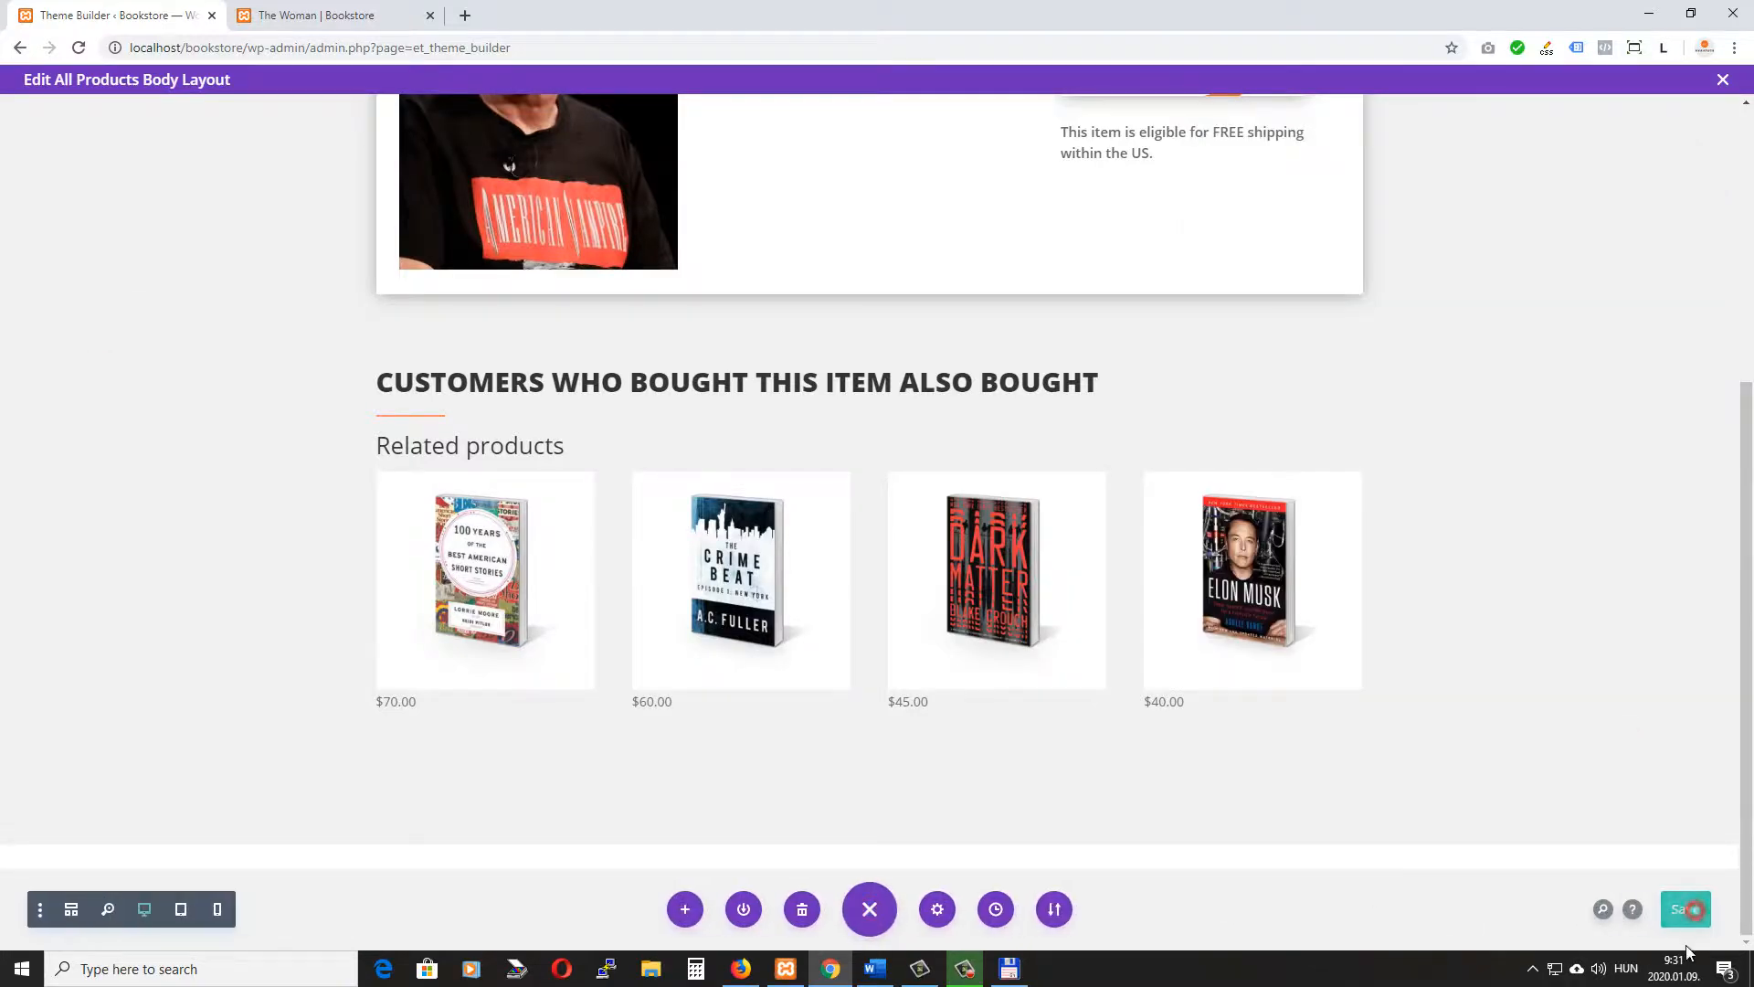
pyautogui.click(1723, 83)
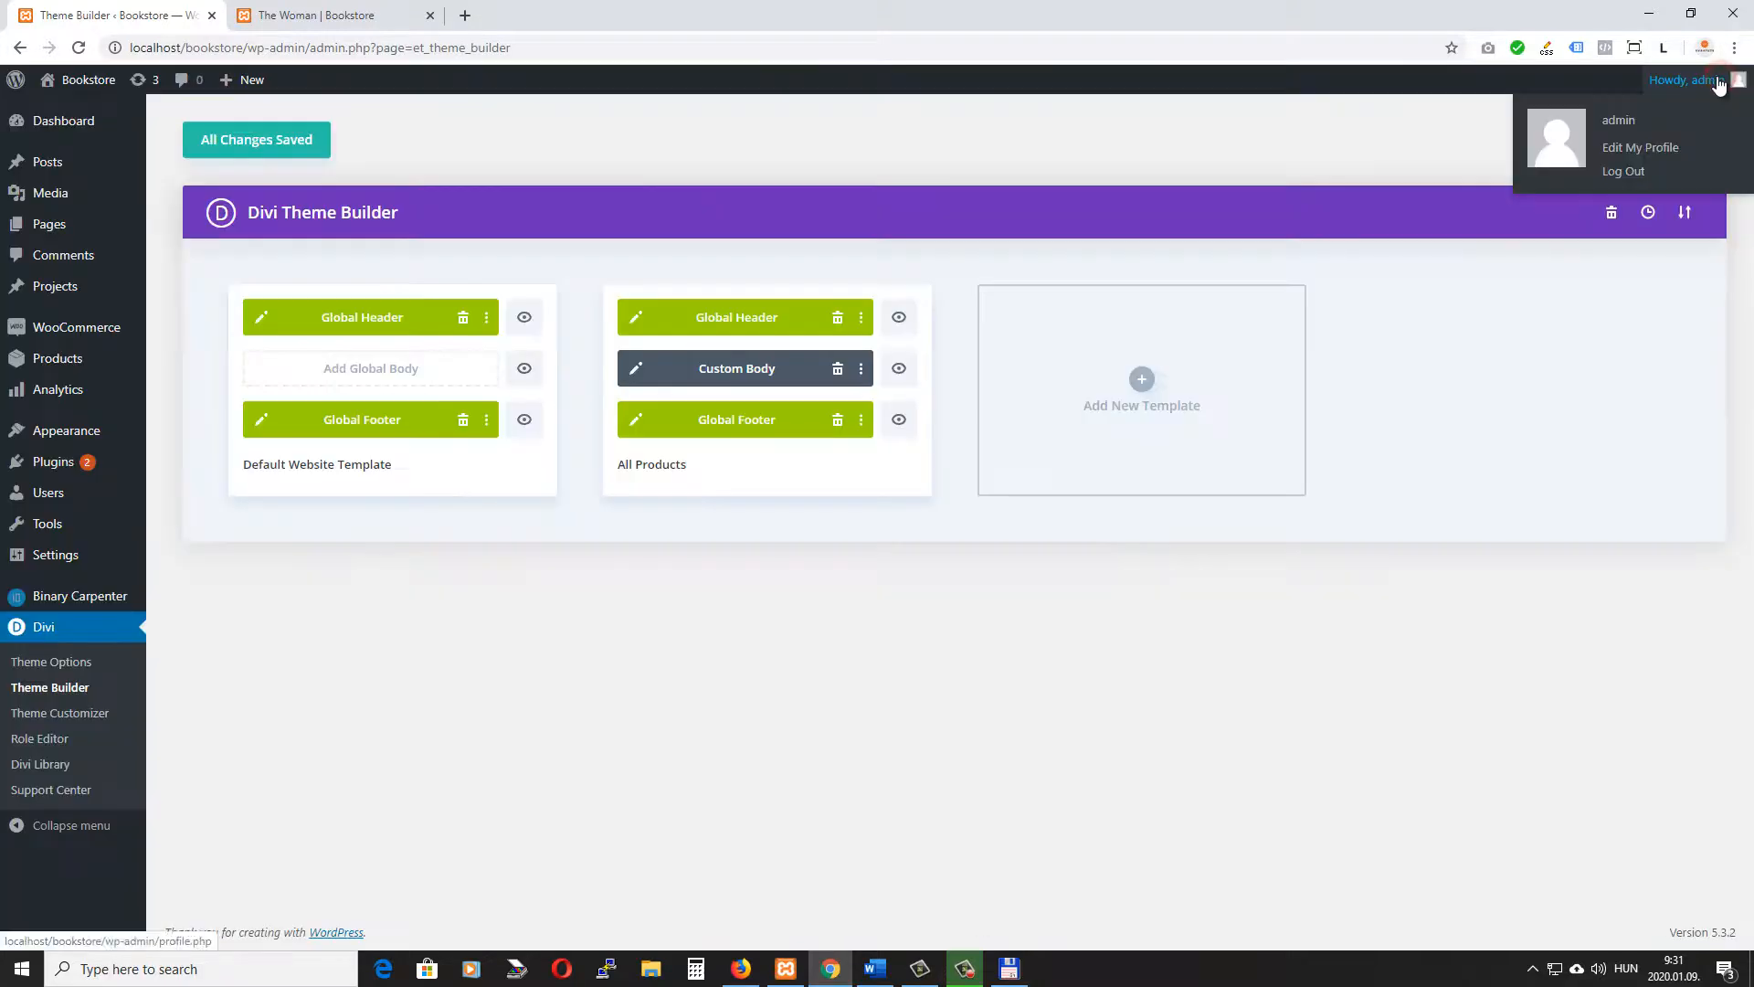
pyautogui.click(341, 17)
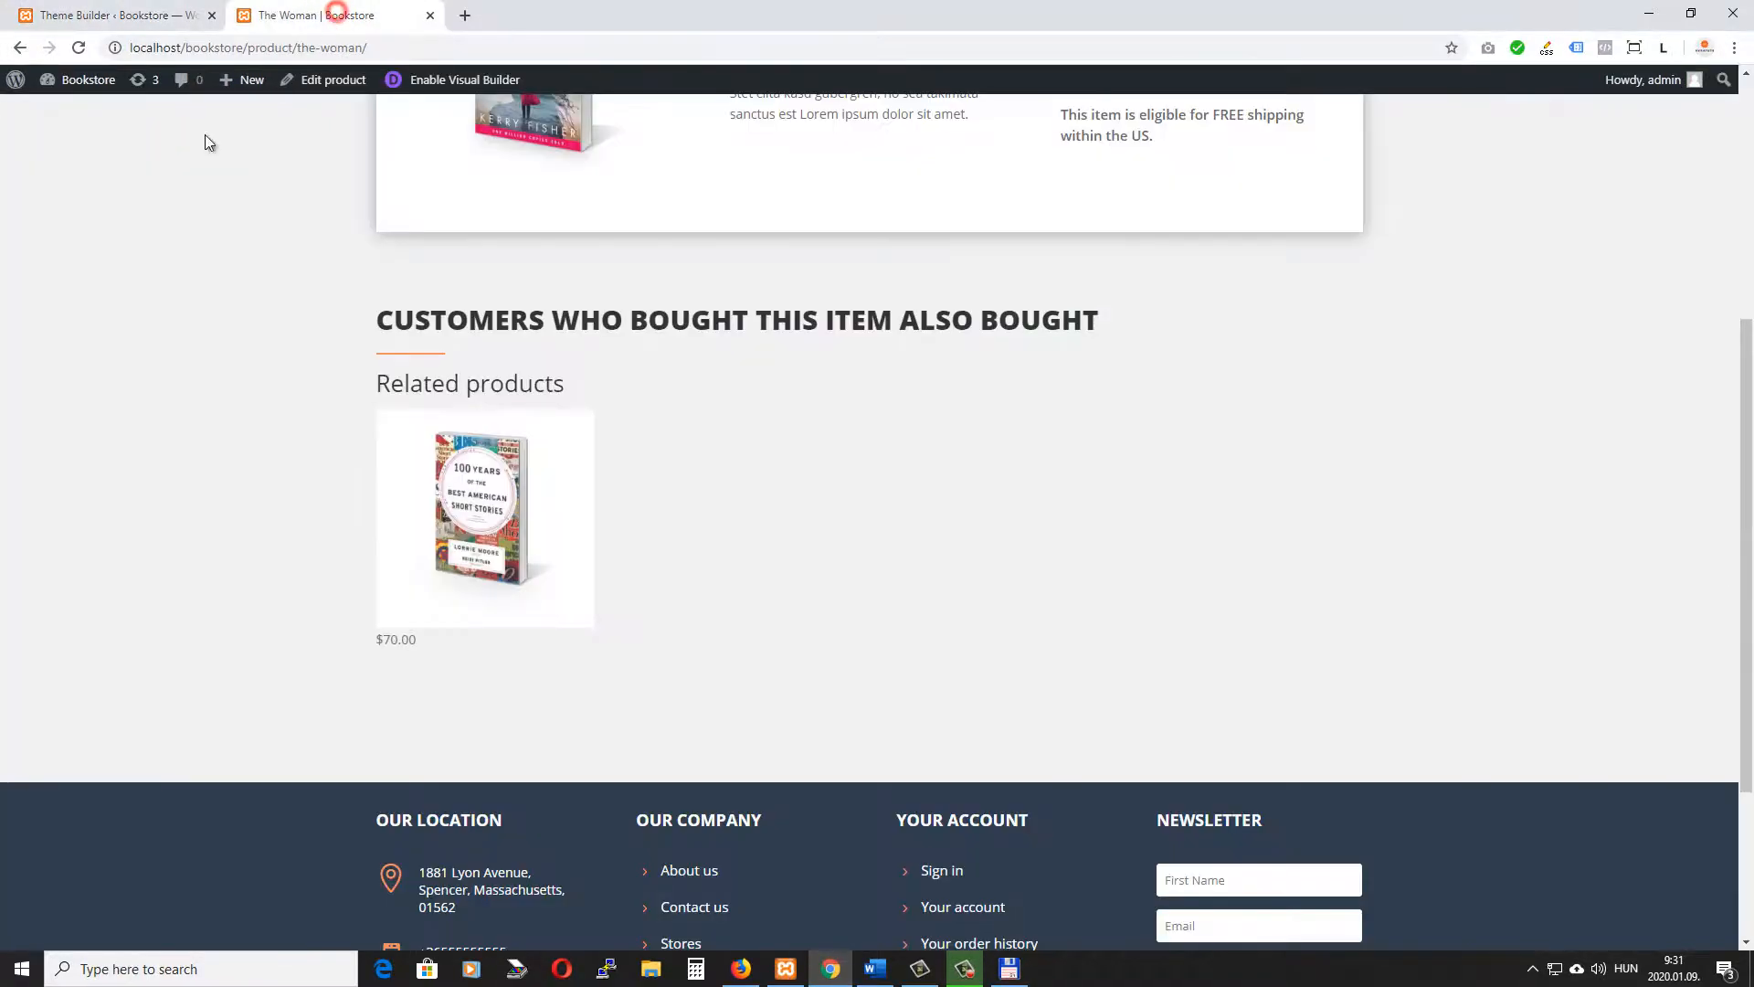
pyautogui.scroll(-1, 825, 423)
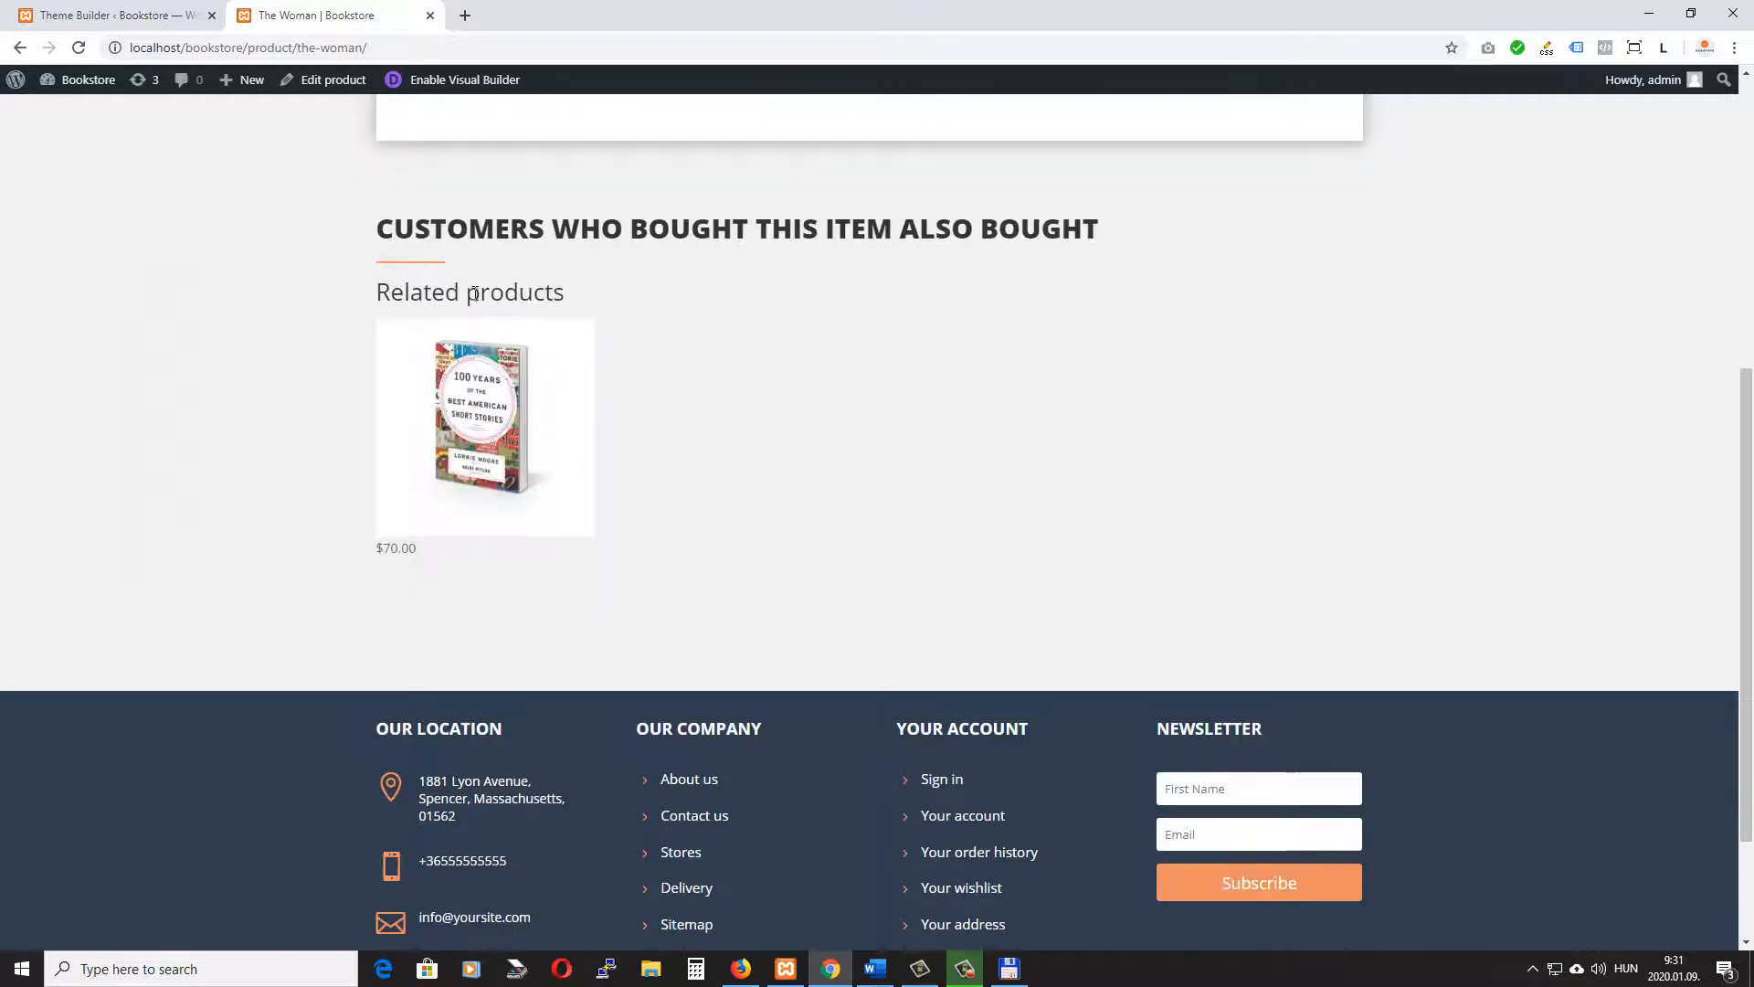
# Inspect the Related products heading on the product page and copy its CSS selector .product .related h2
pyautogui.rightClick(467, 292)
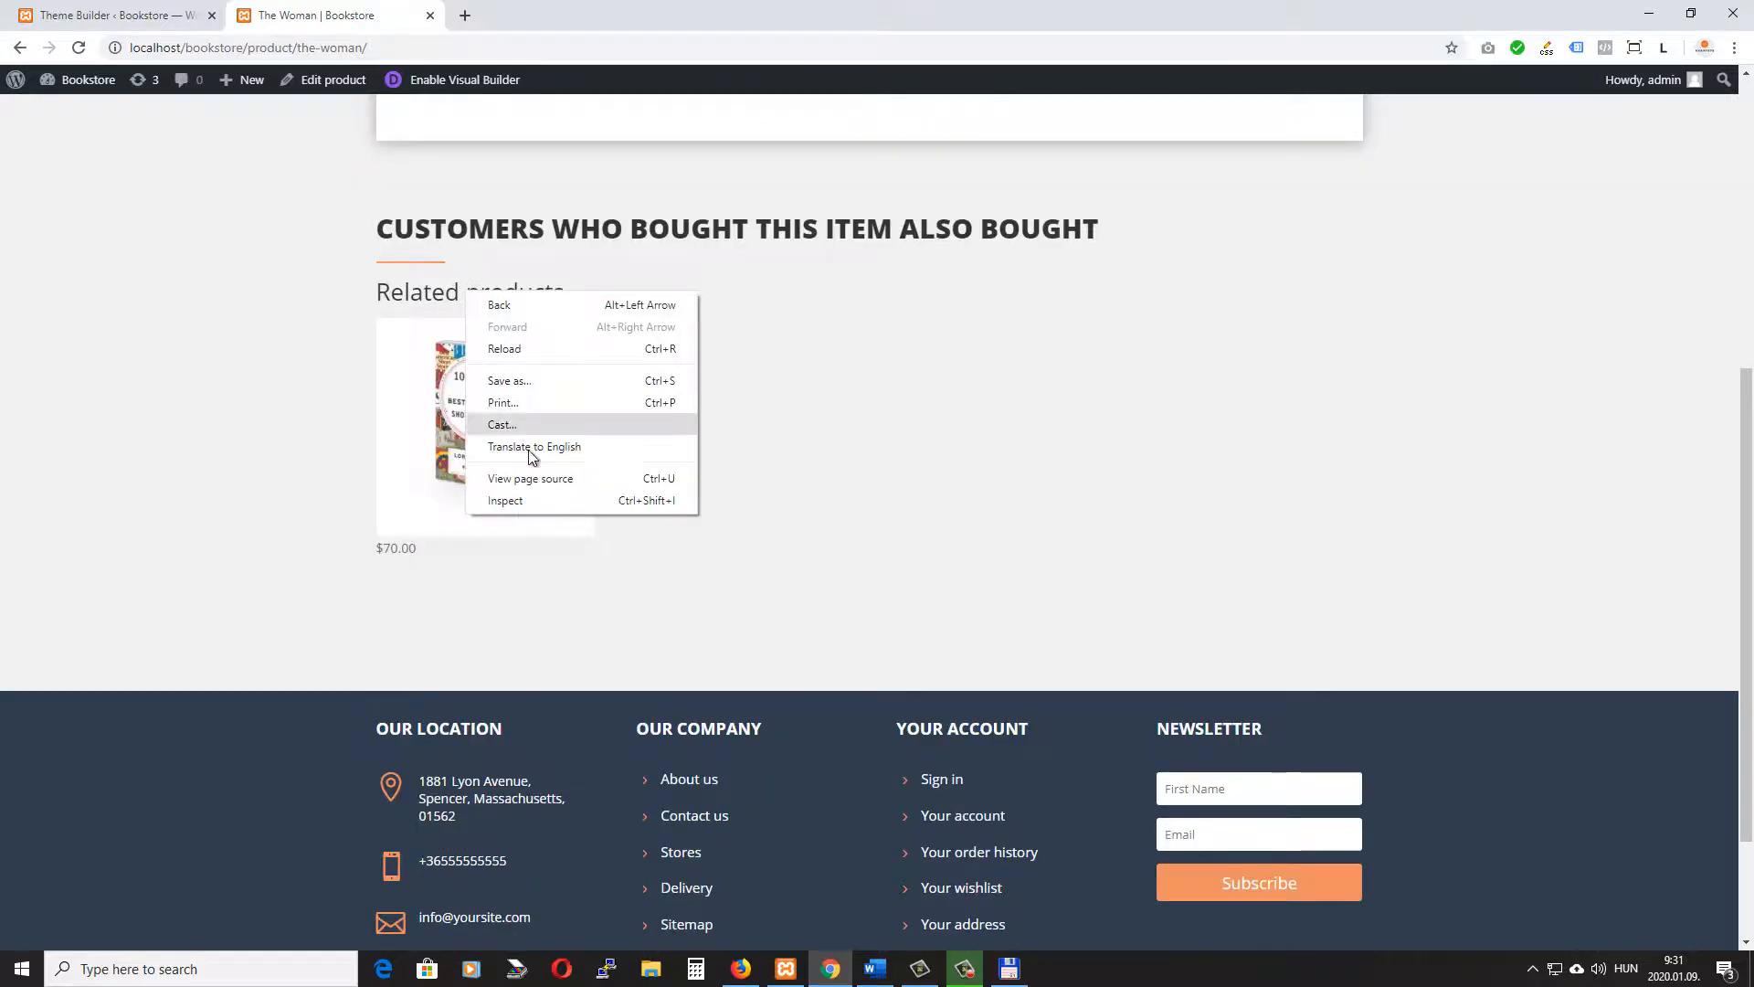
pyautogui.click(539, 498)
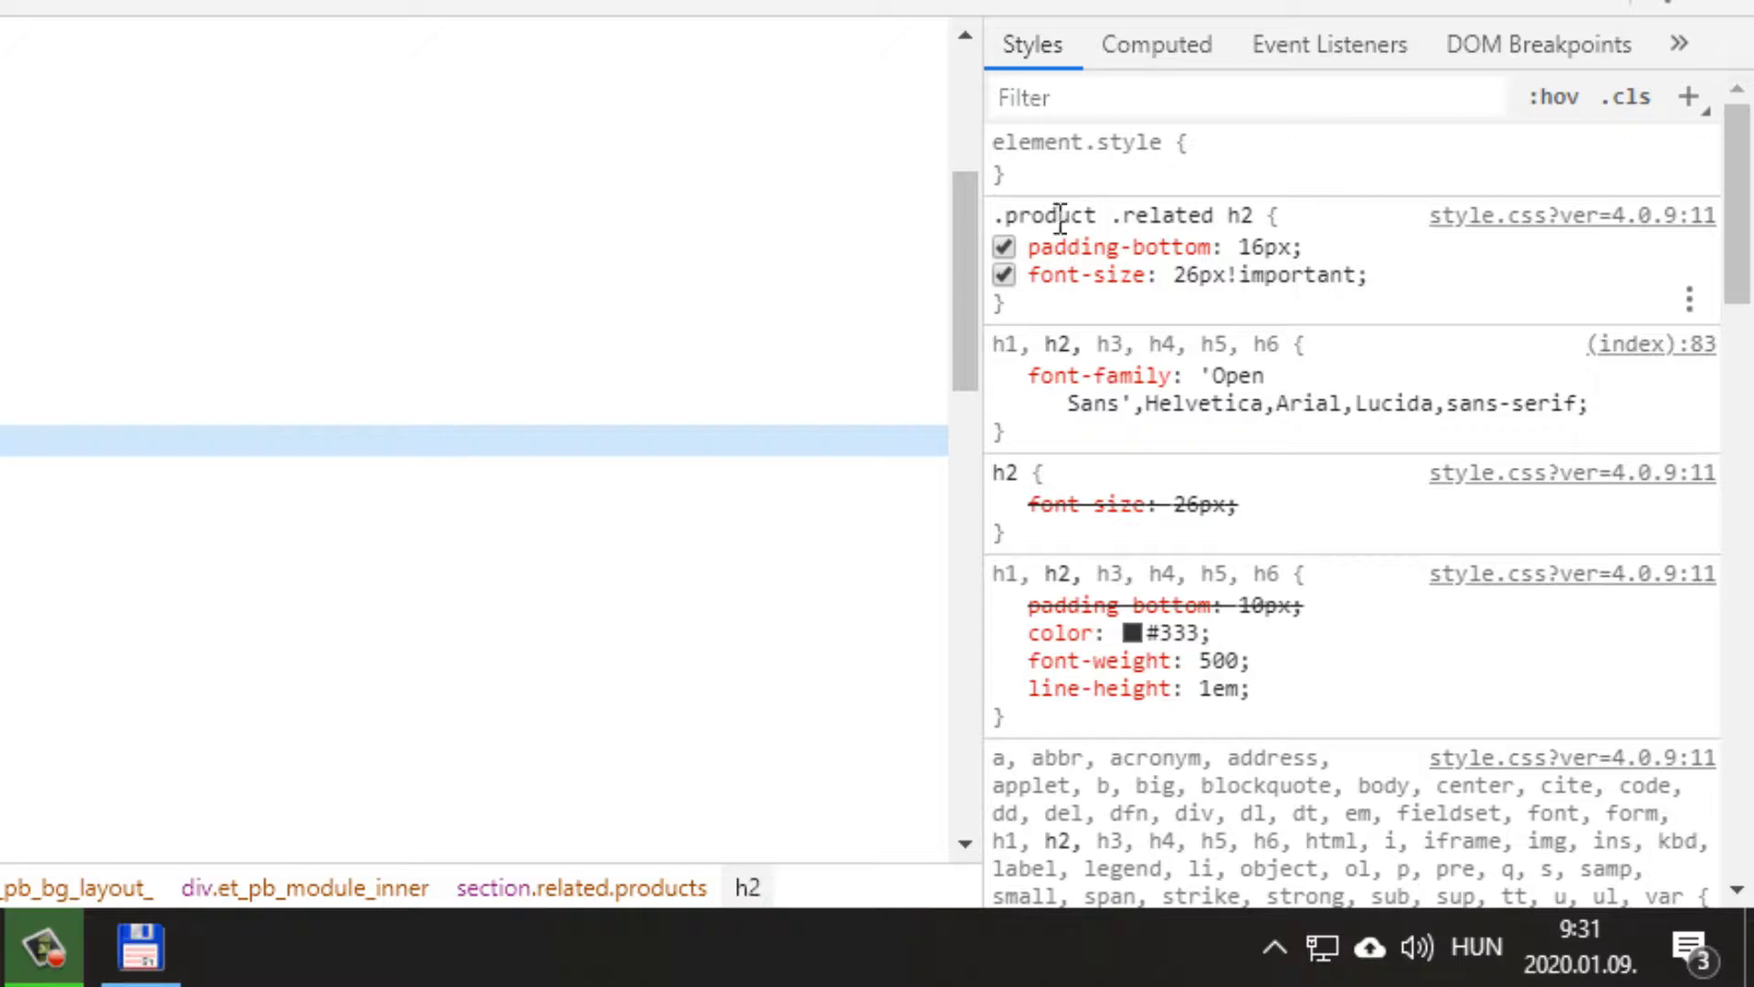
pyautogui.click(1166, 217)
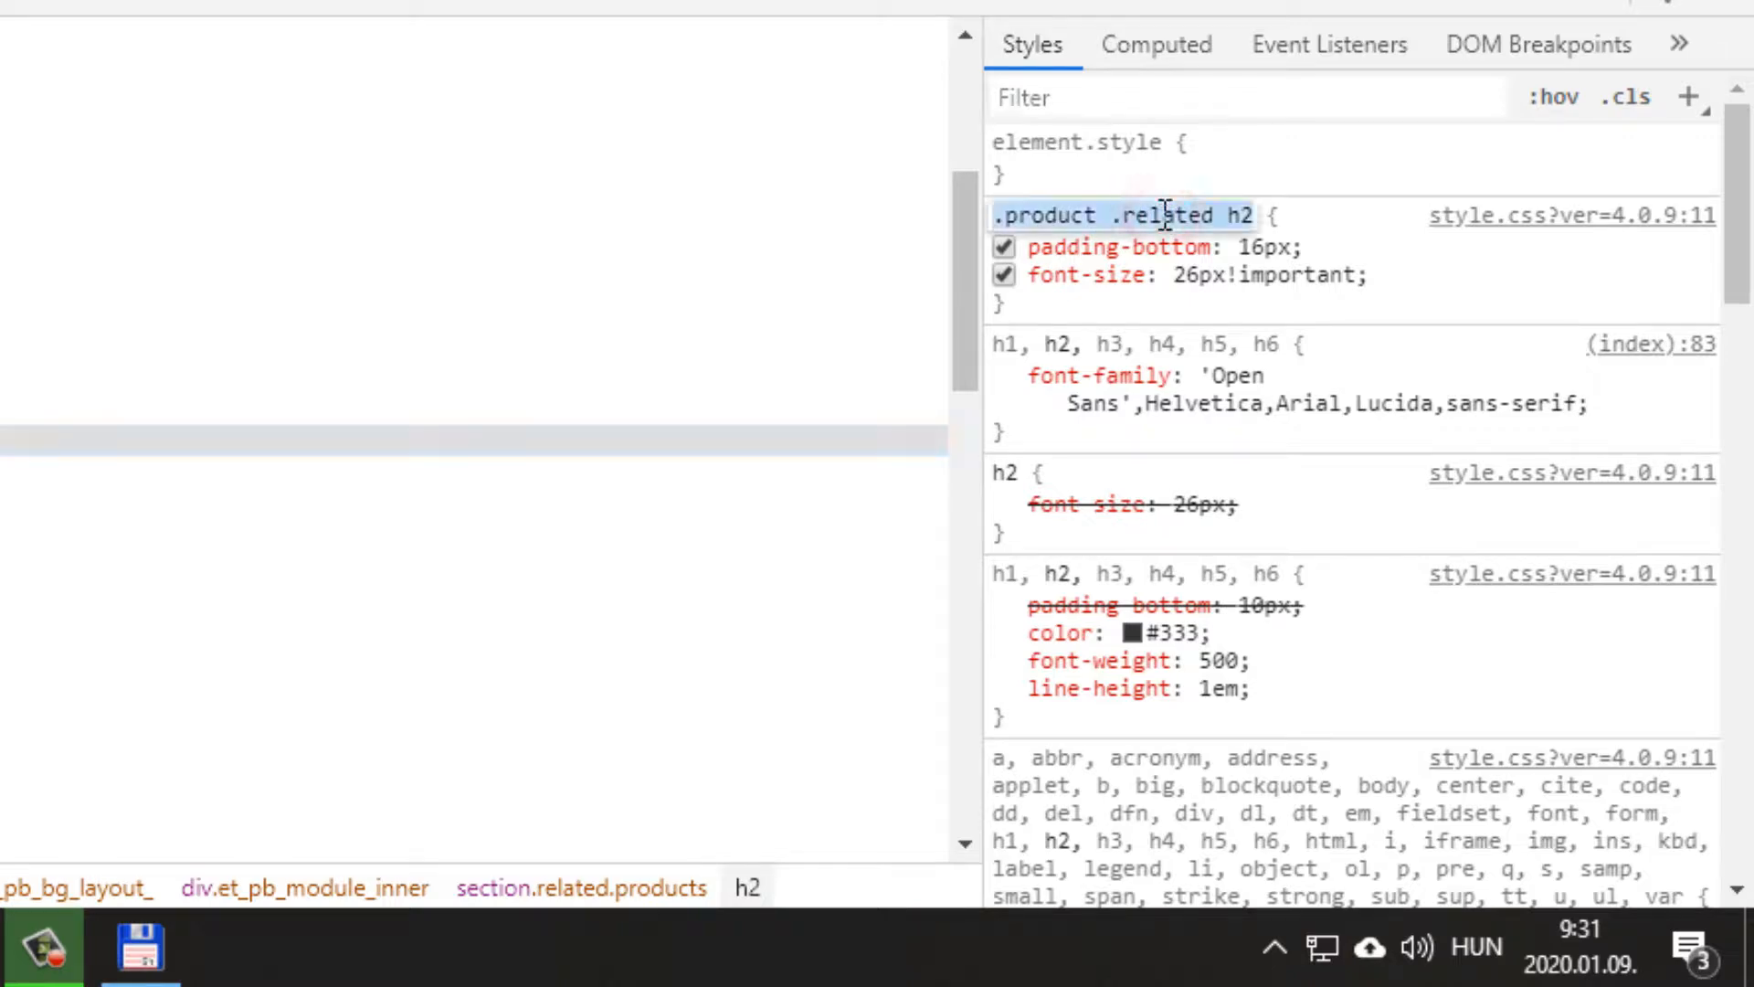
pyautogui.rightClick(1171, 215)
pyautogui.click(1187, 359)
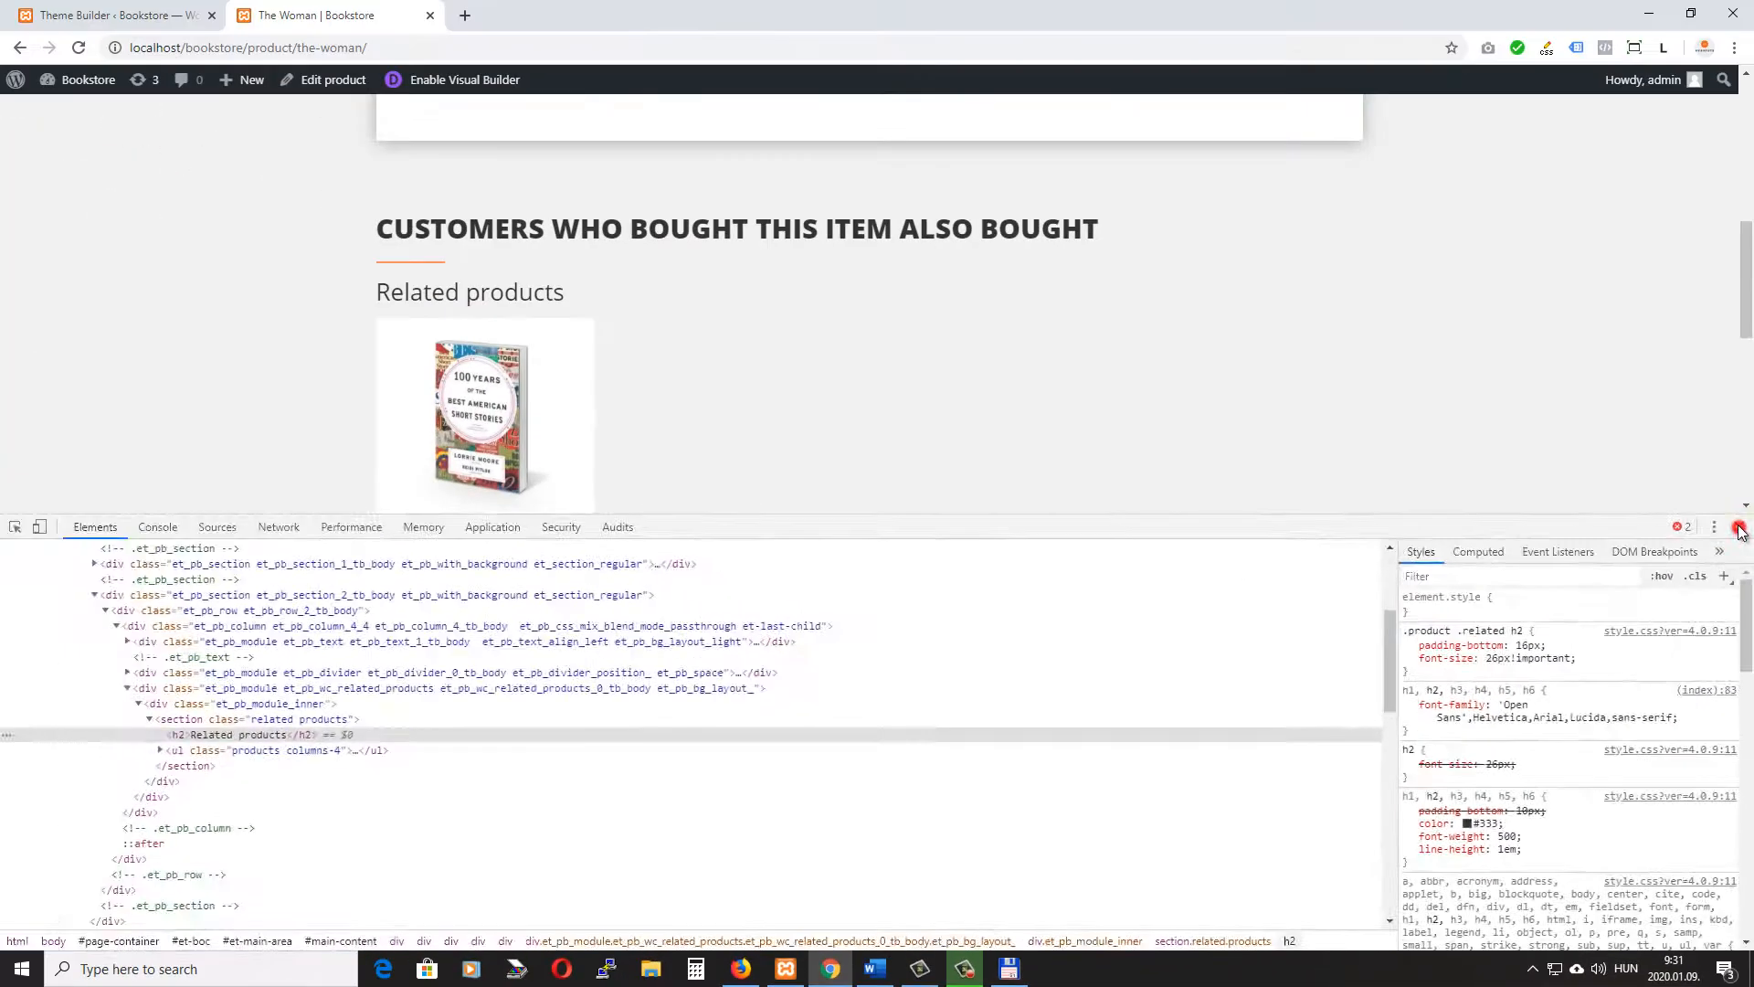
pyautogui.click(1738, 531)
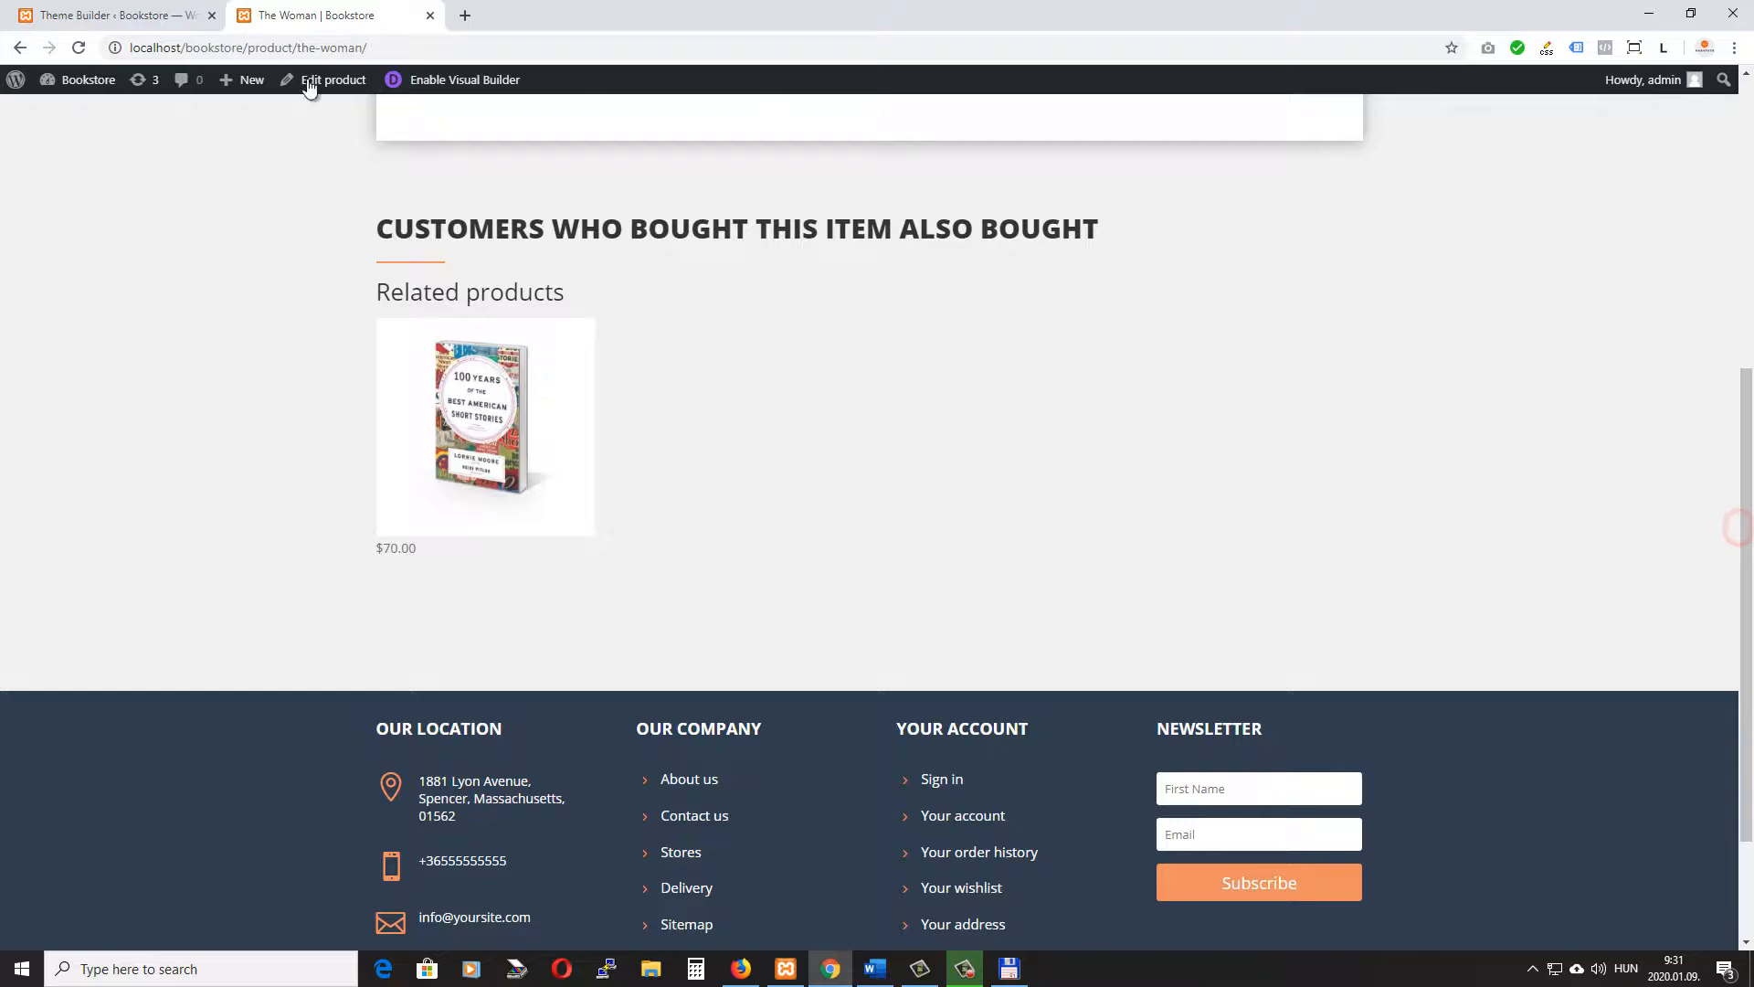
# Open the Divi Theme Options and go to the end of the existing custom CSS
pyautogui.click(108, 15)
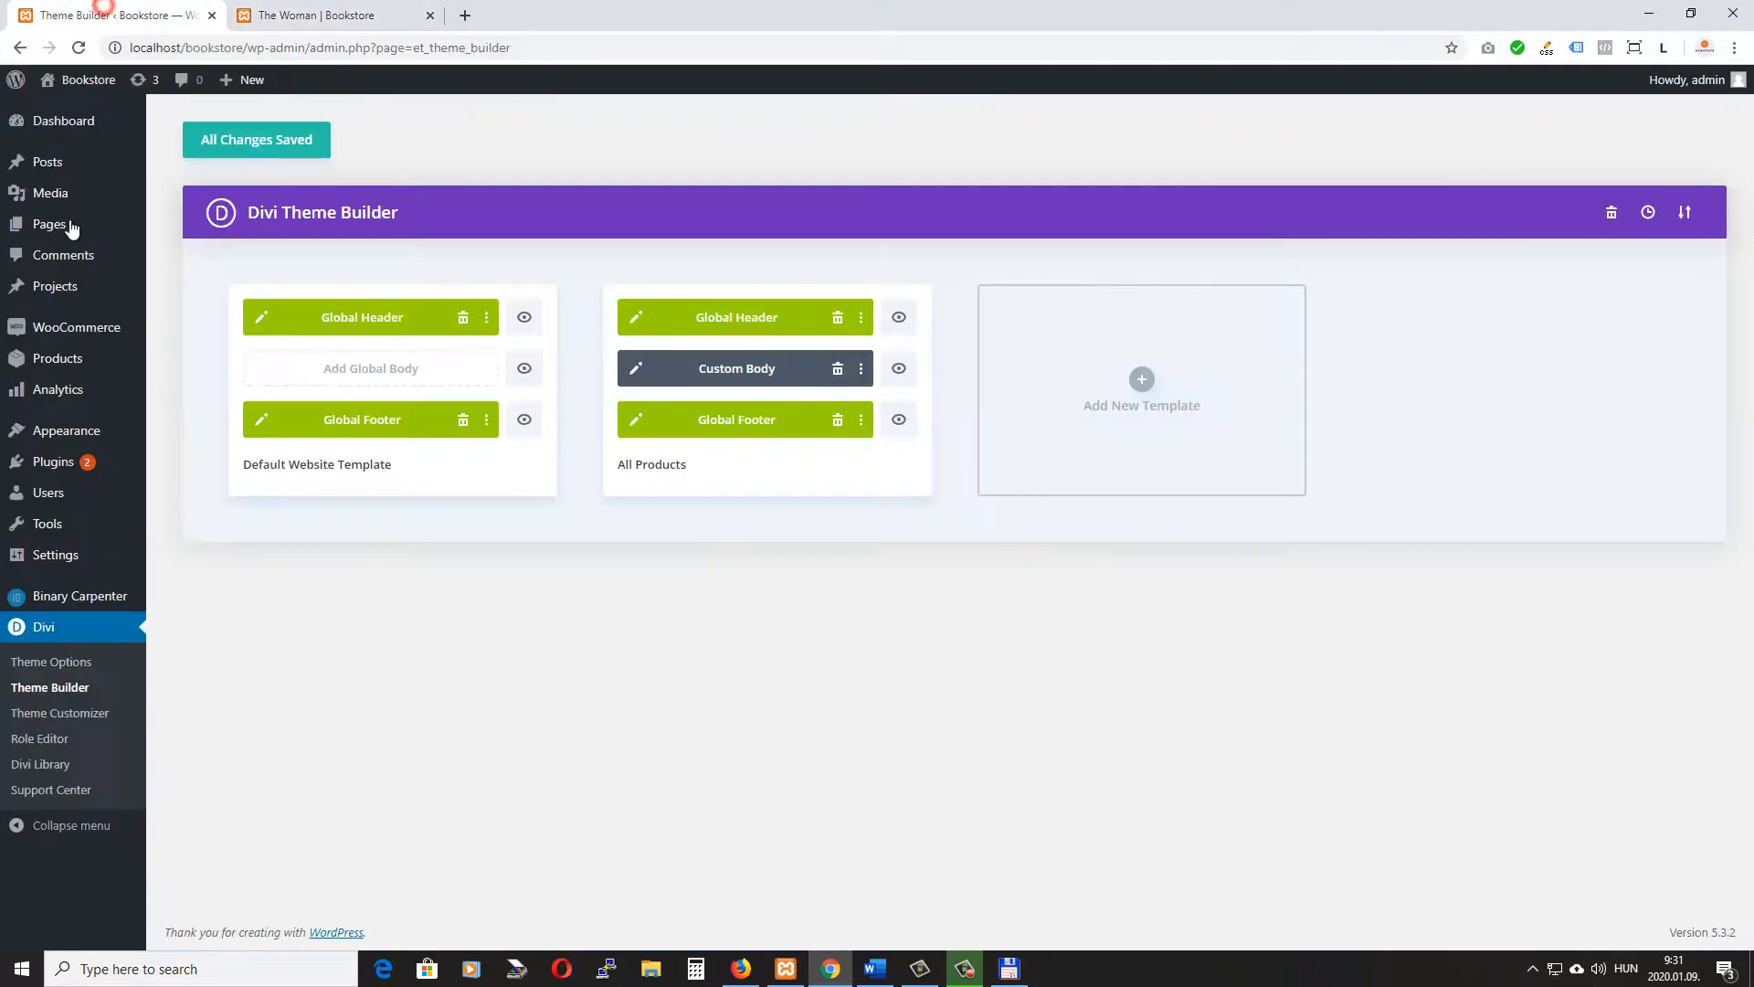
pyautogui.click(49, 660)
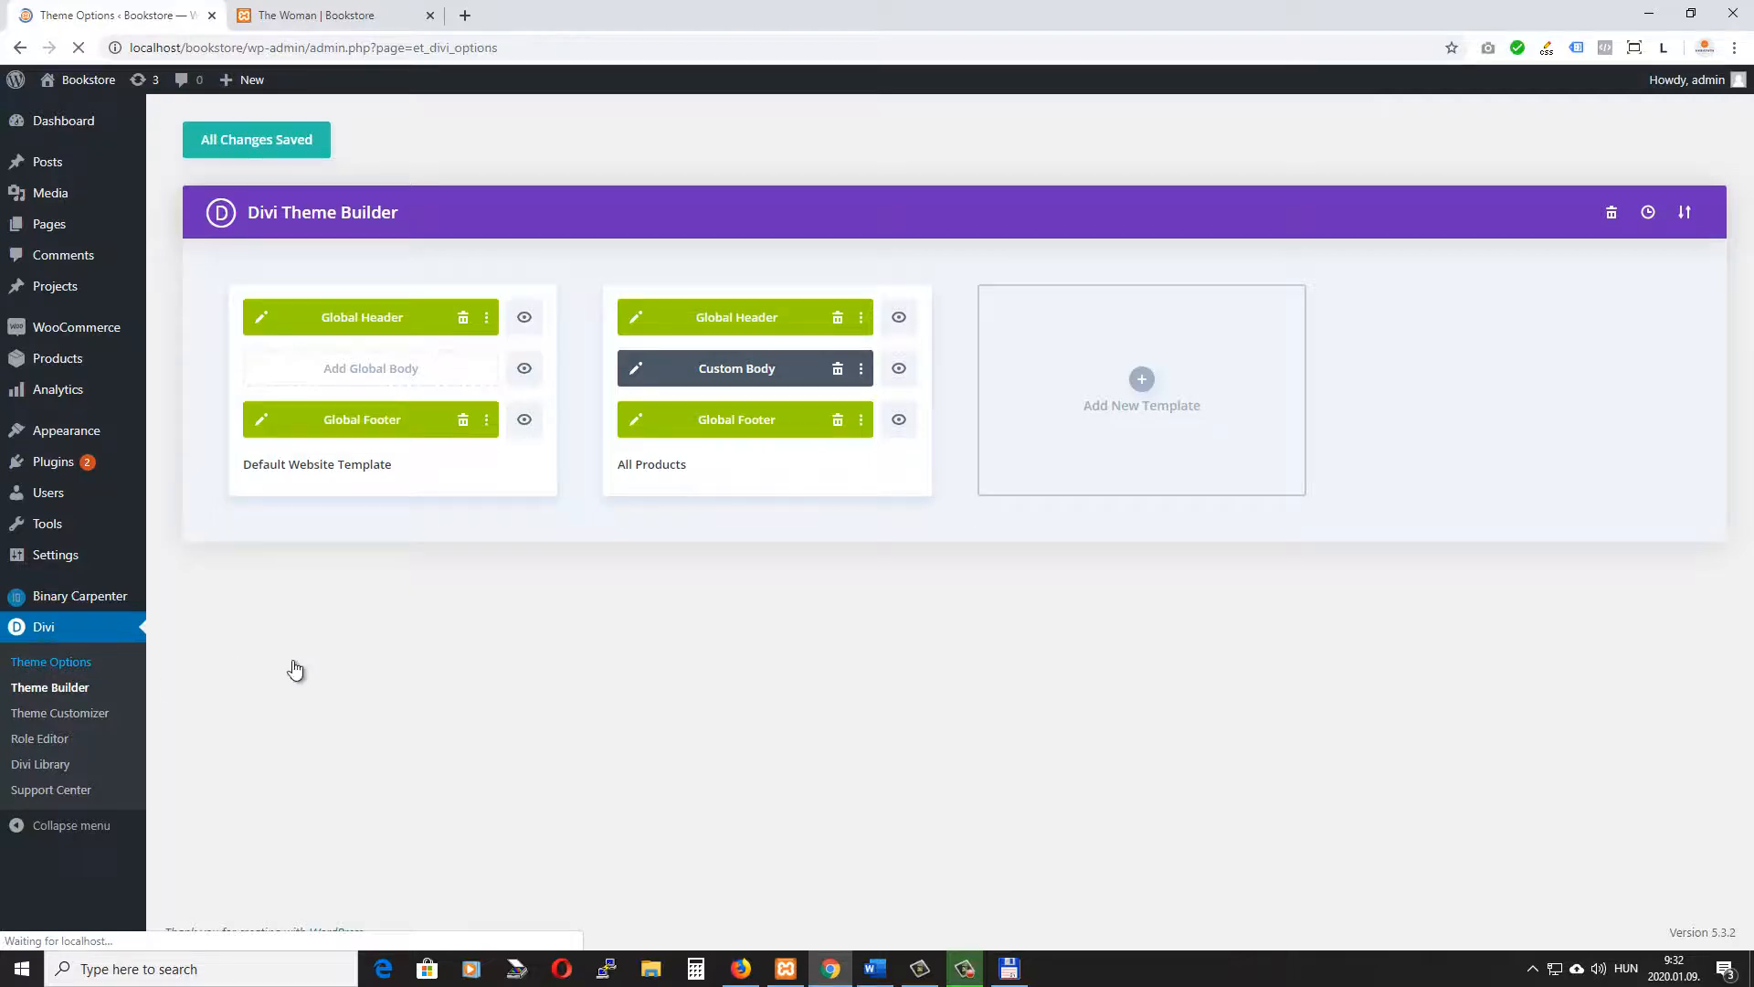
pyautogui.scroll(-14, 594, 541)
pyautogui.scroll(-6, 601, 540)
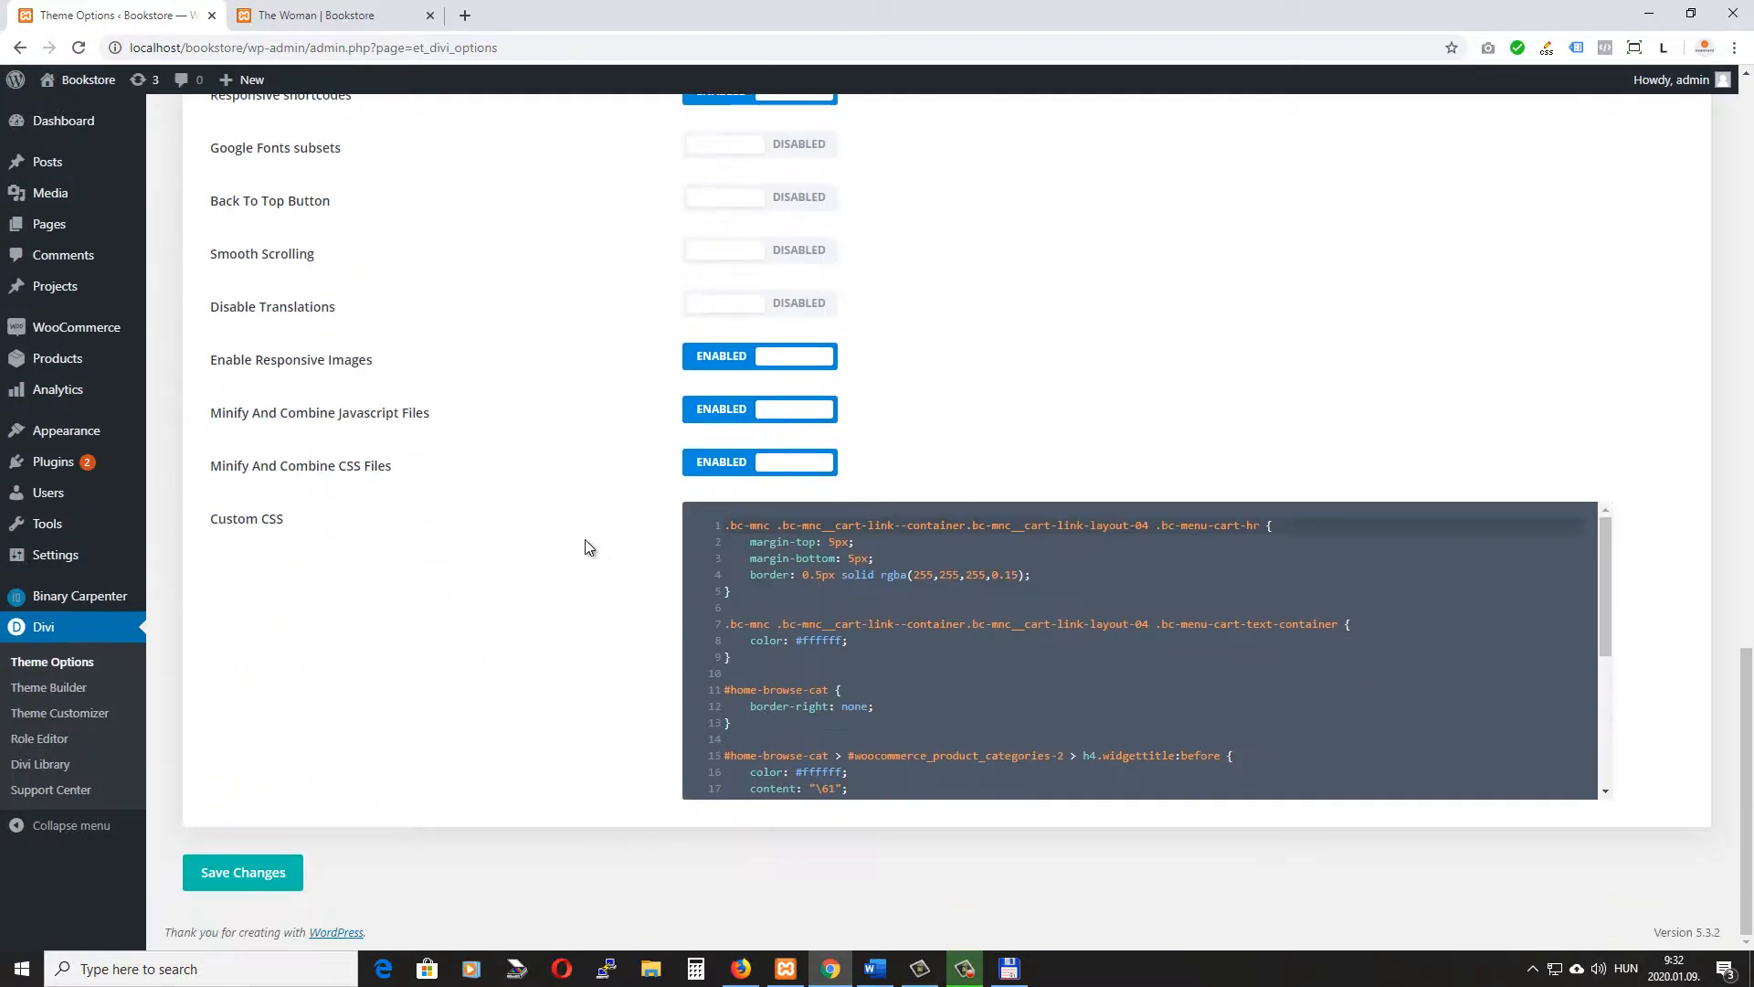
pyautogui.scroll(-4, 913, 710)
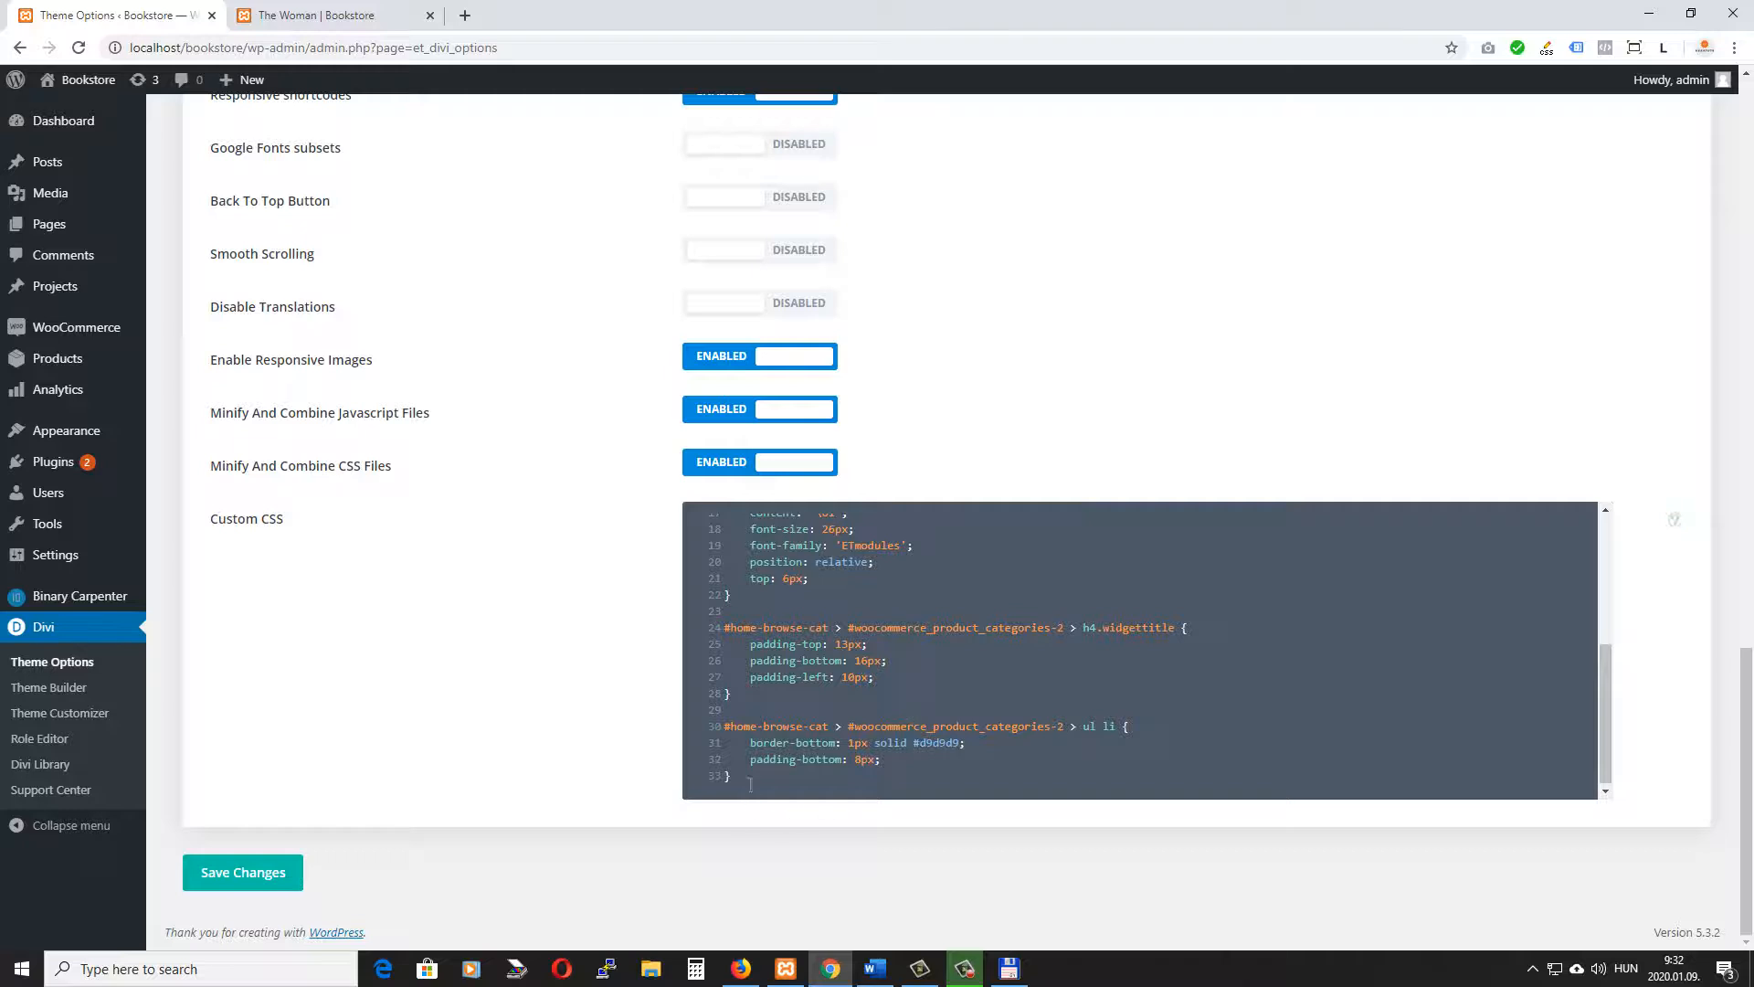
# Append the rule .product .related h2 { display: none; } to the theme's custom CSS
pyautogui.click(748, 778)
pyautogui.press('Return')
pyautogui.press('Return')
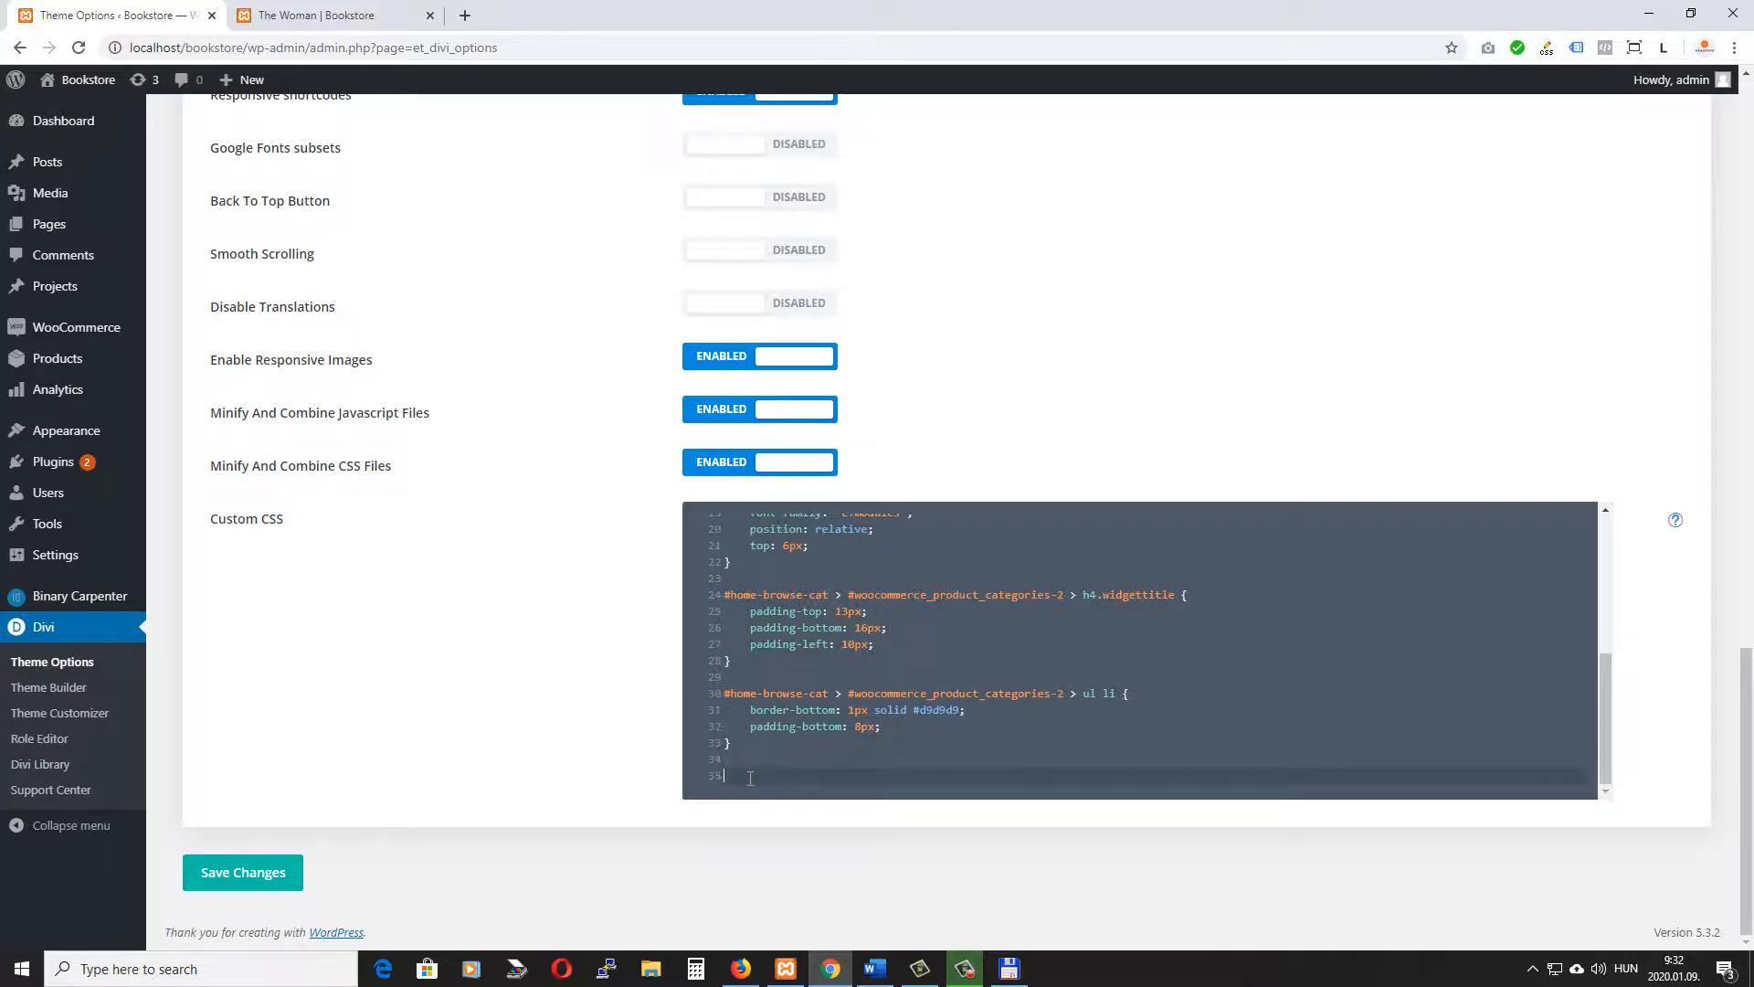
pyautogui.hotkey('ctrl', 'v')
pyautogui.write('{')
pyautogui.press('Escape')
pyautogui.press('Return')
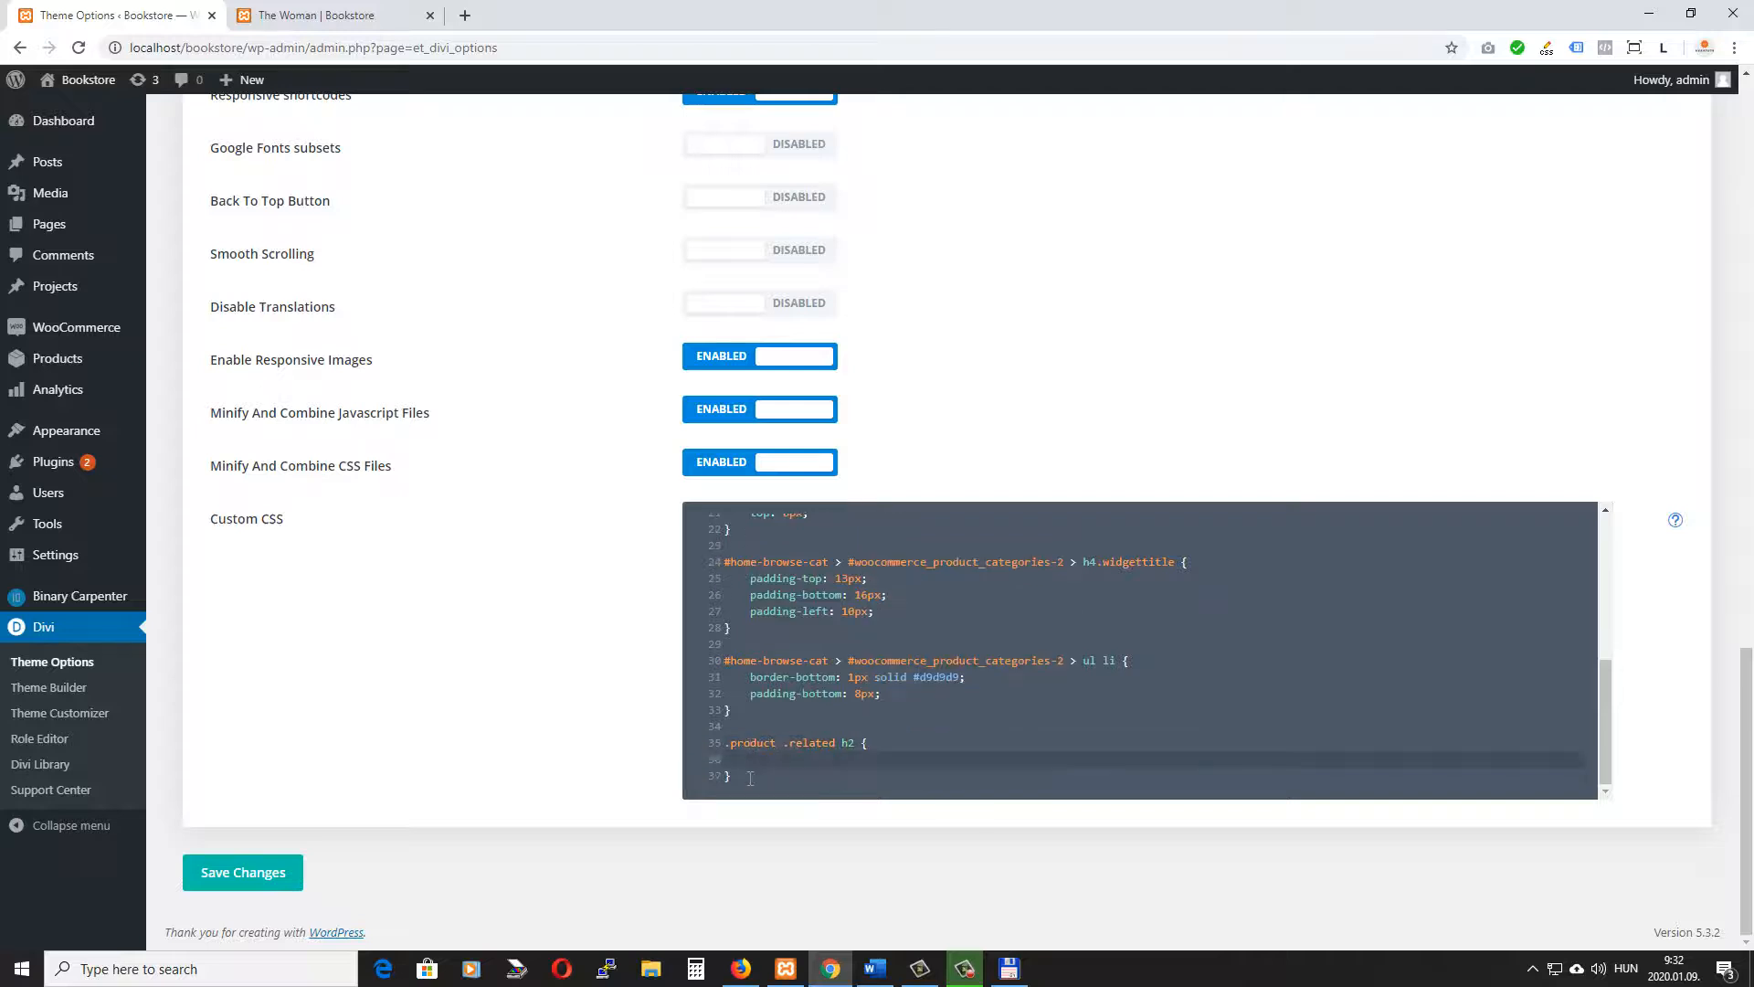
pyautogui.write('disp')
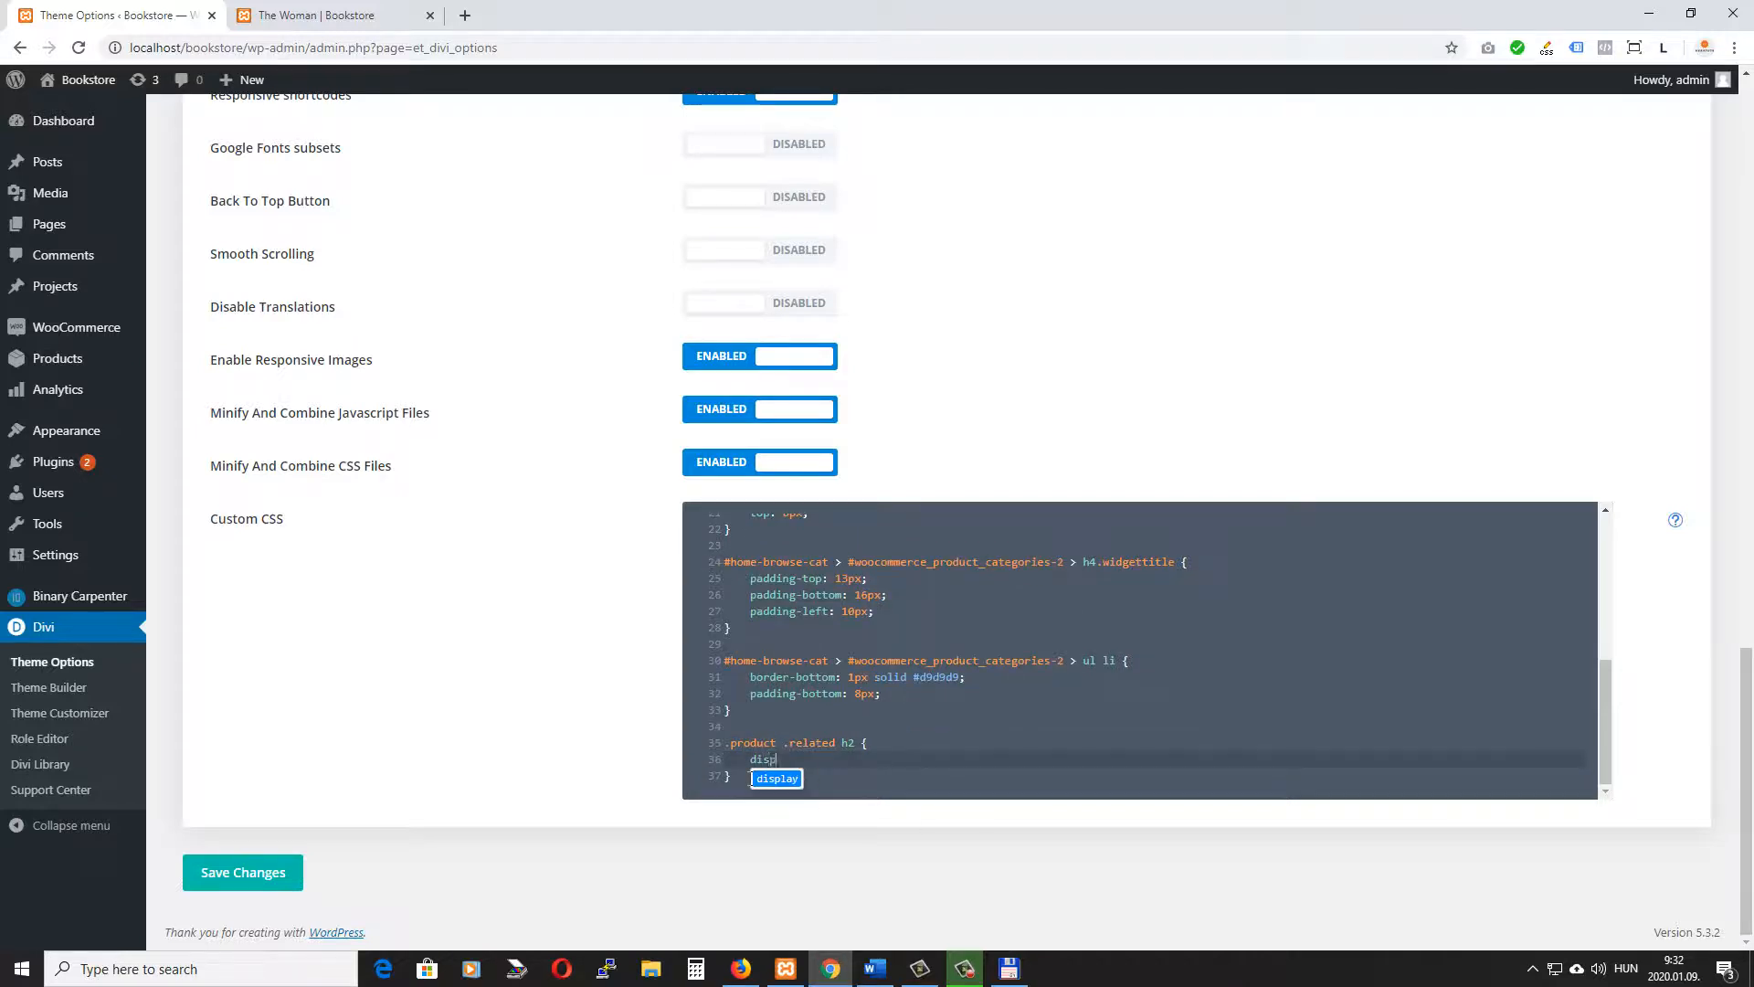
pyautogui.write('lay: n')
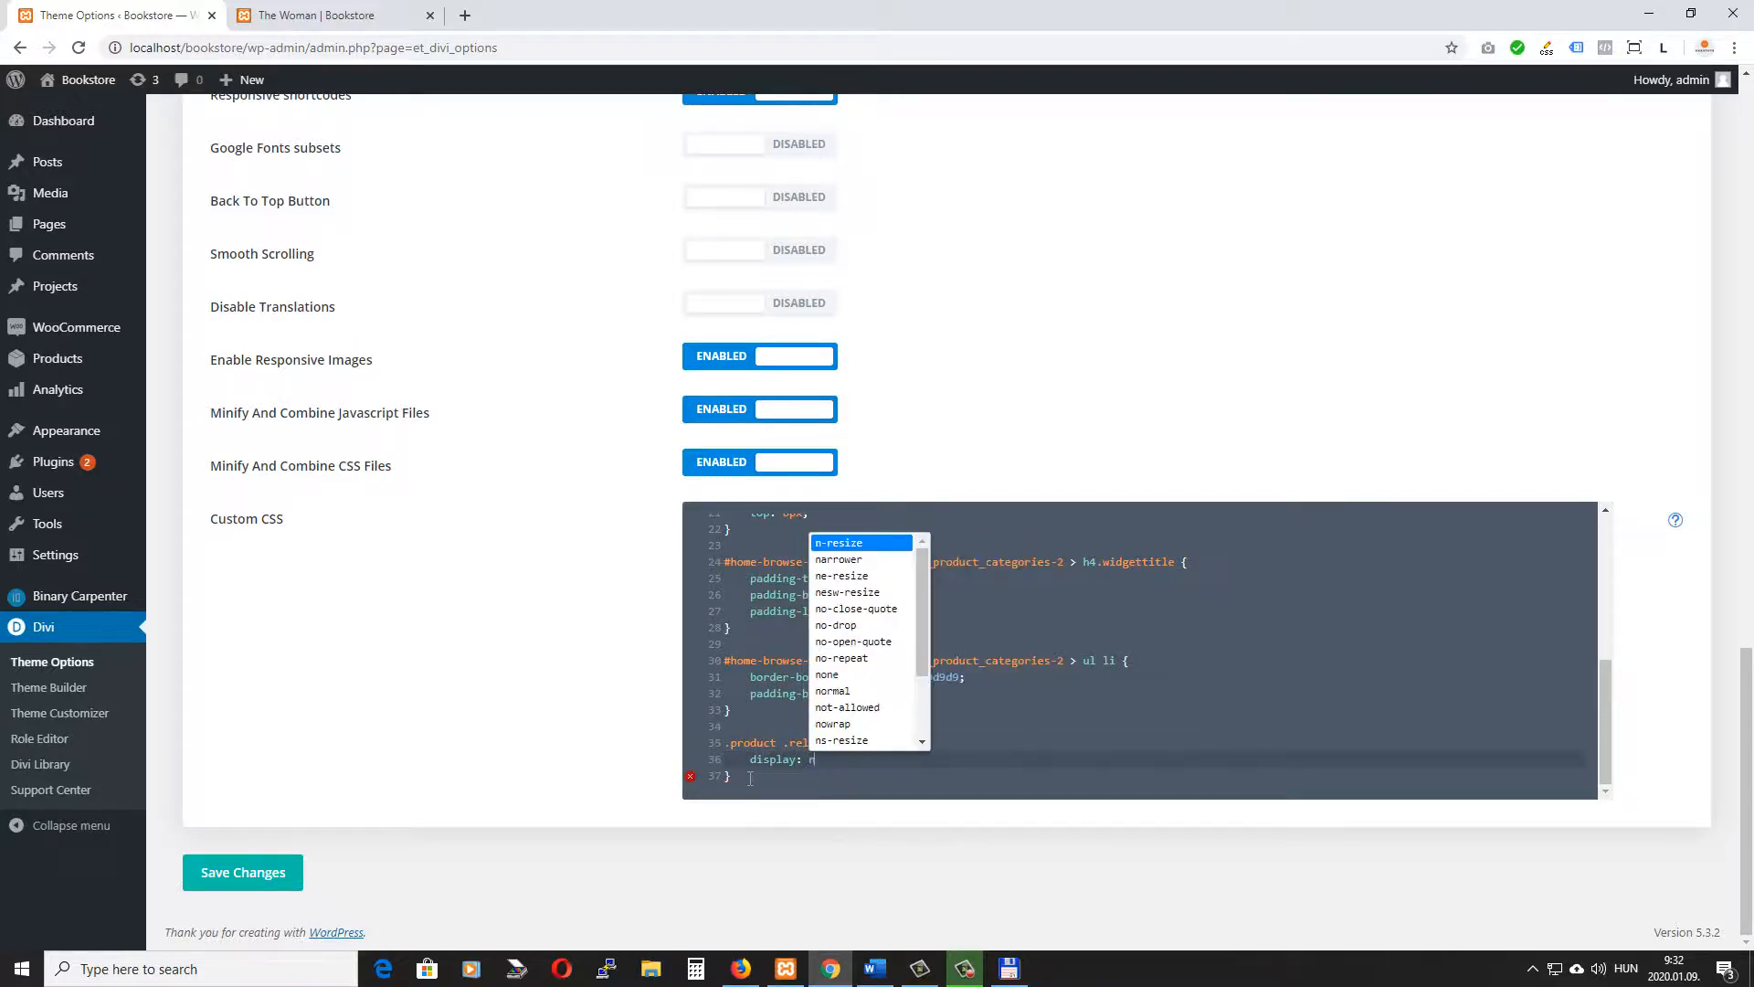
pyautogui.write('one;')
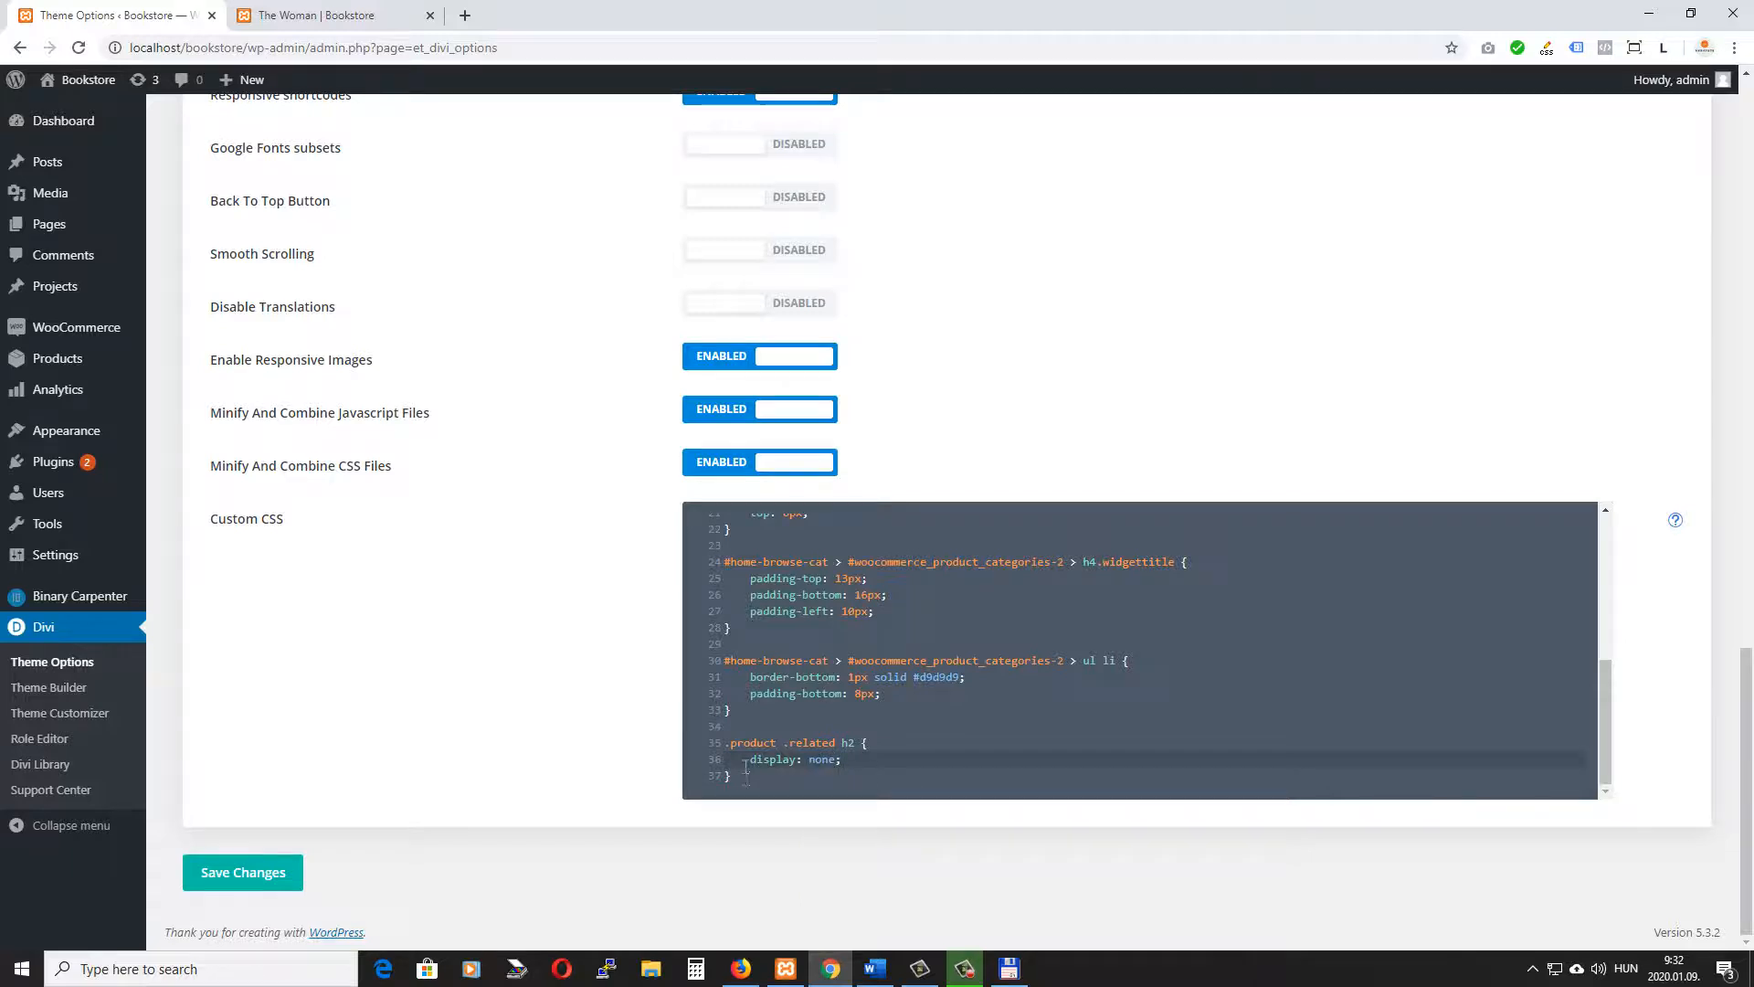
# Save the theme options and reload The Woman product page to check the related products heading
pyautogui.click(254, 870)
pyautogui.click(416, 17)
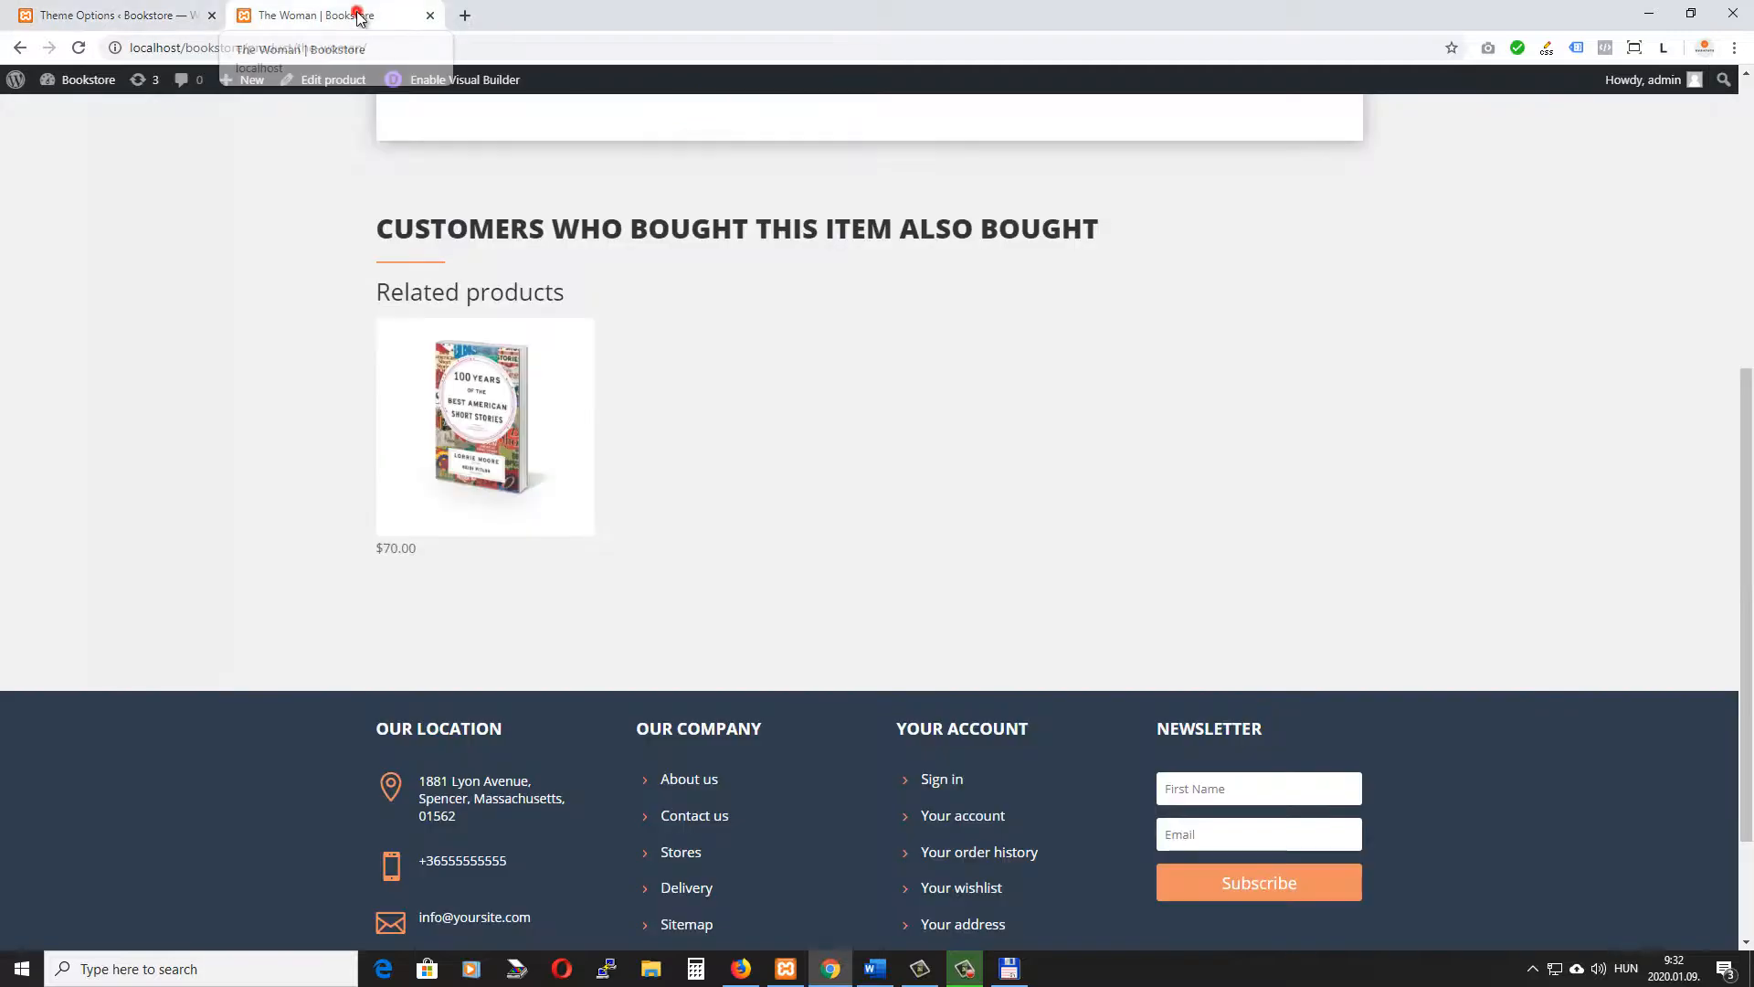
pyautogui.click(77, 47)
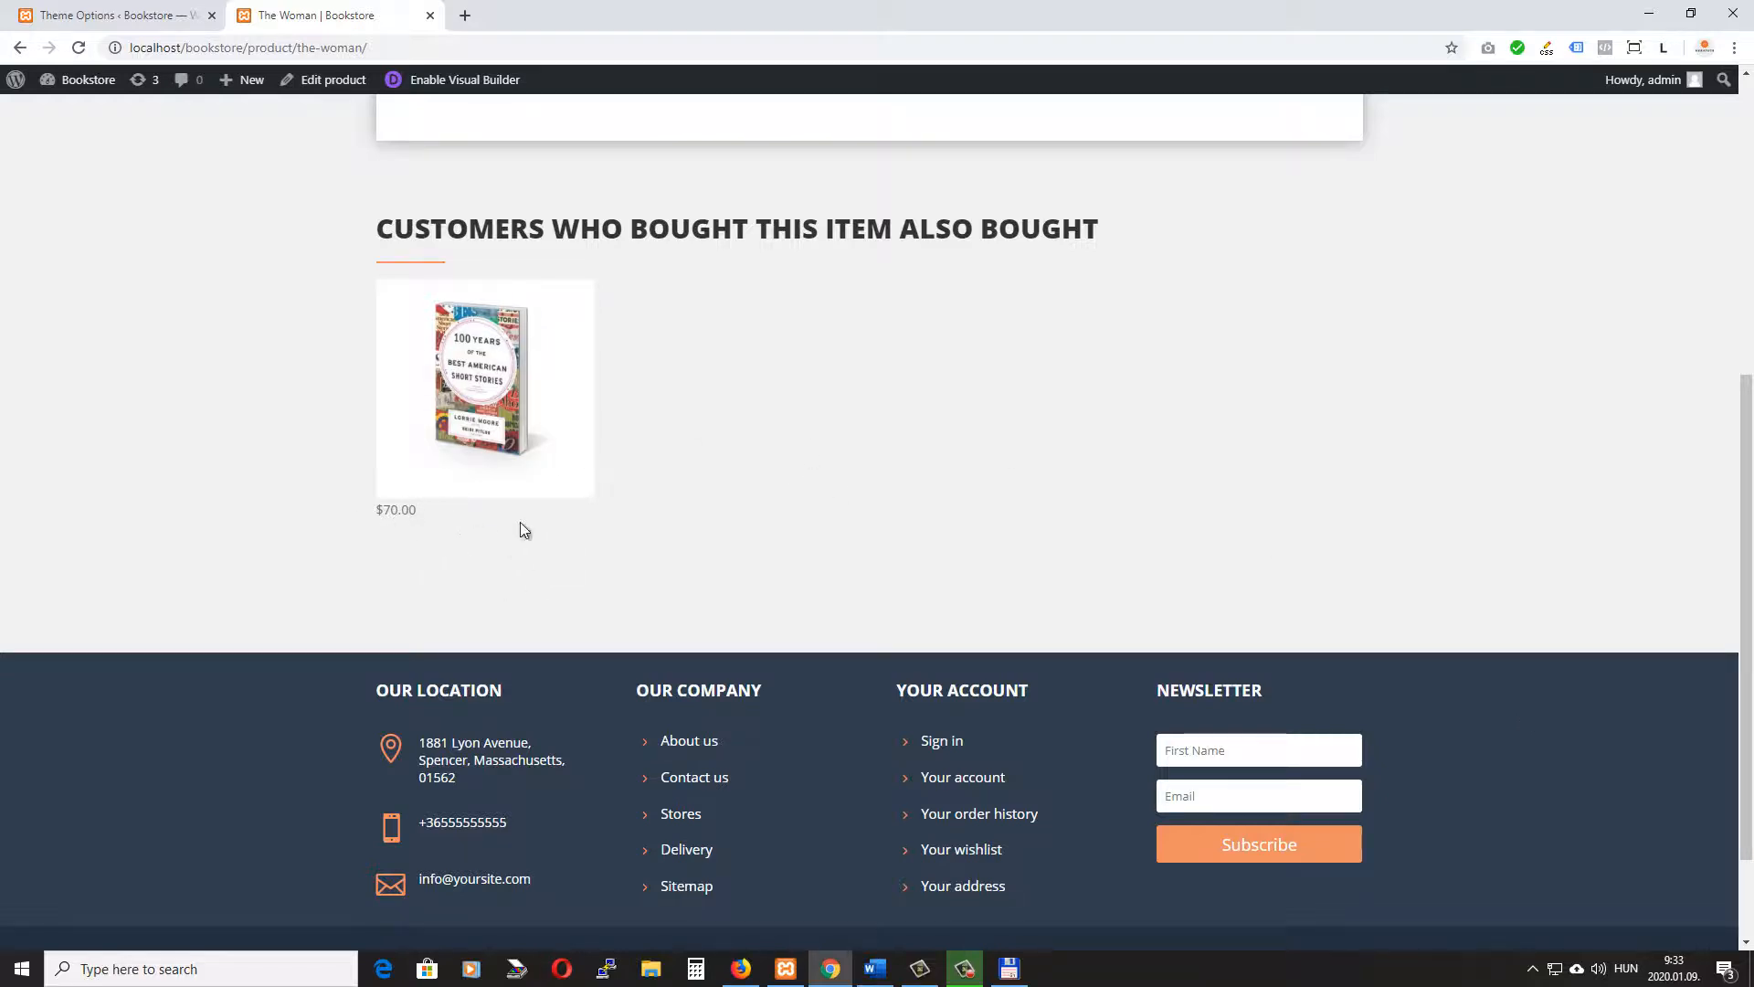
# Reopen the custom body of the All Products template for editing in the Theme Builder
pyautogui.click(128, 9)
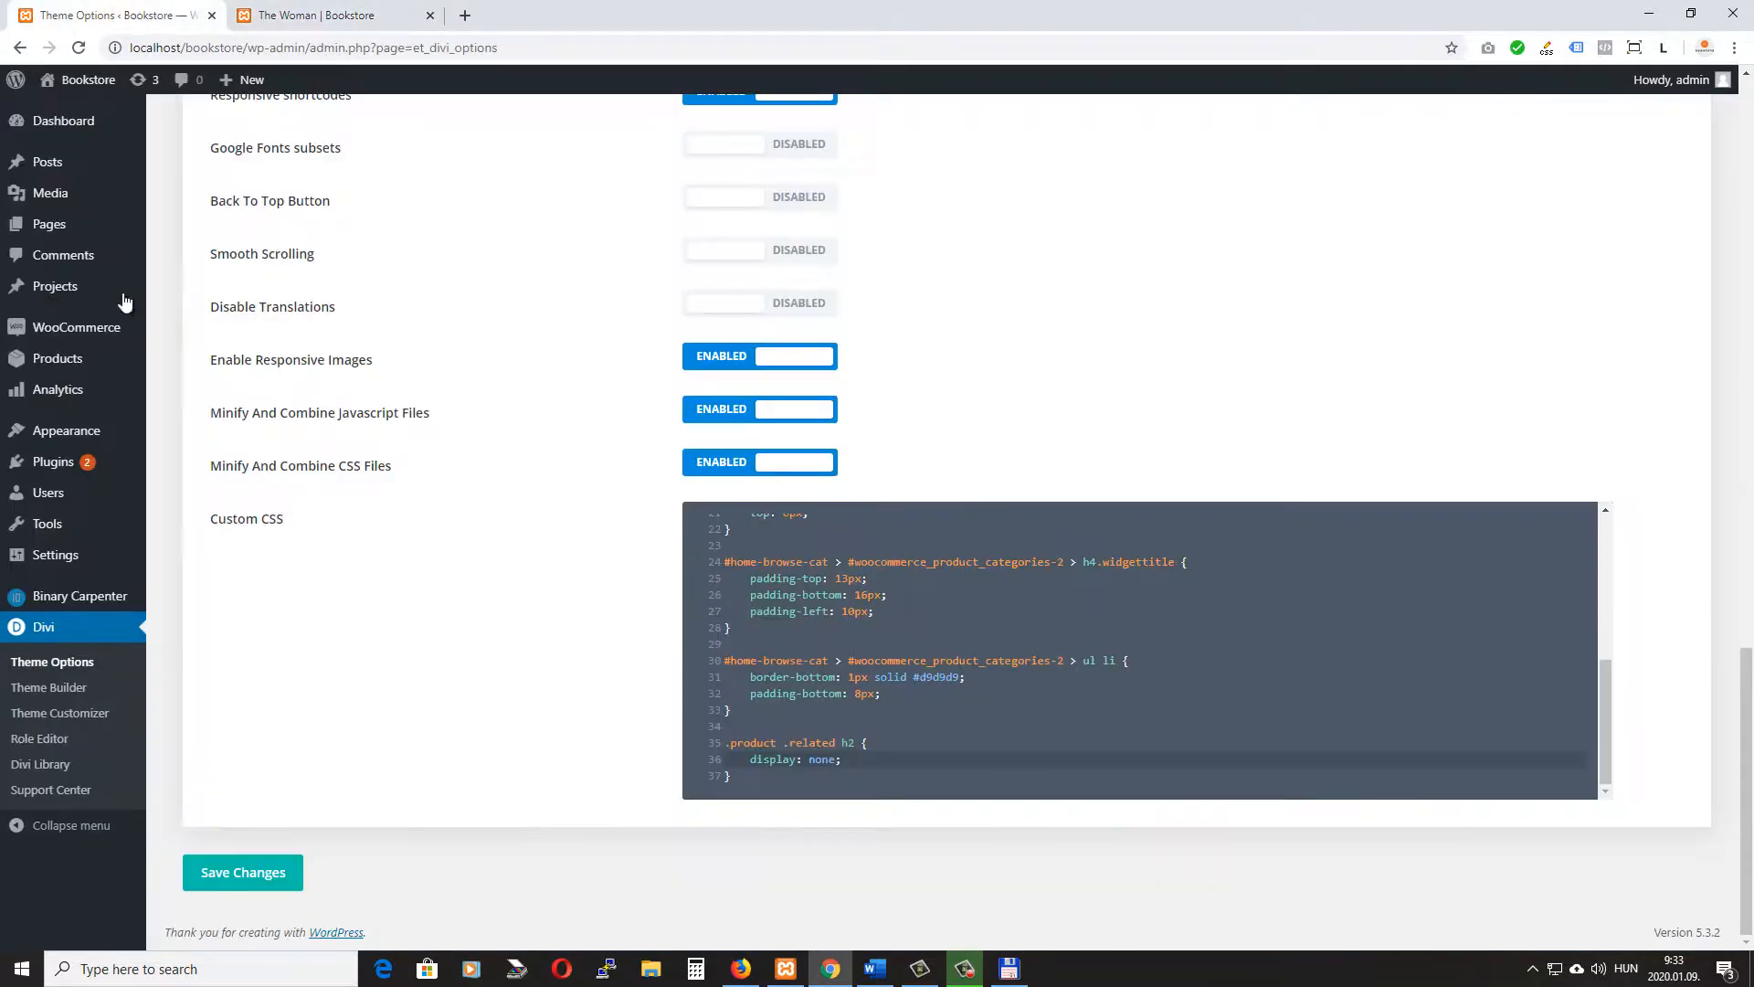
pyautogui.click(41, 695)
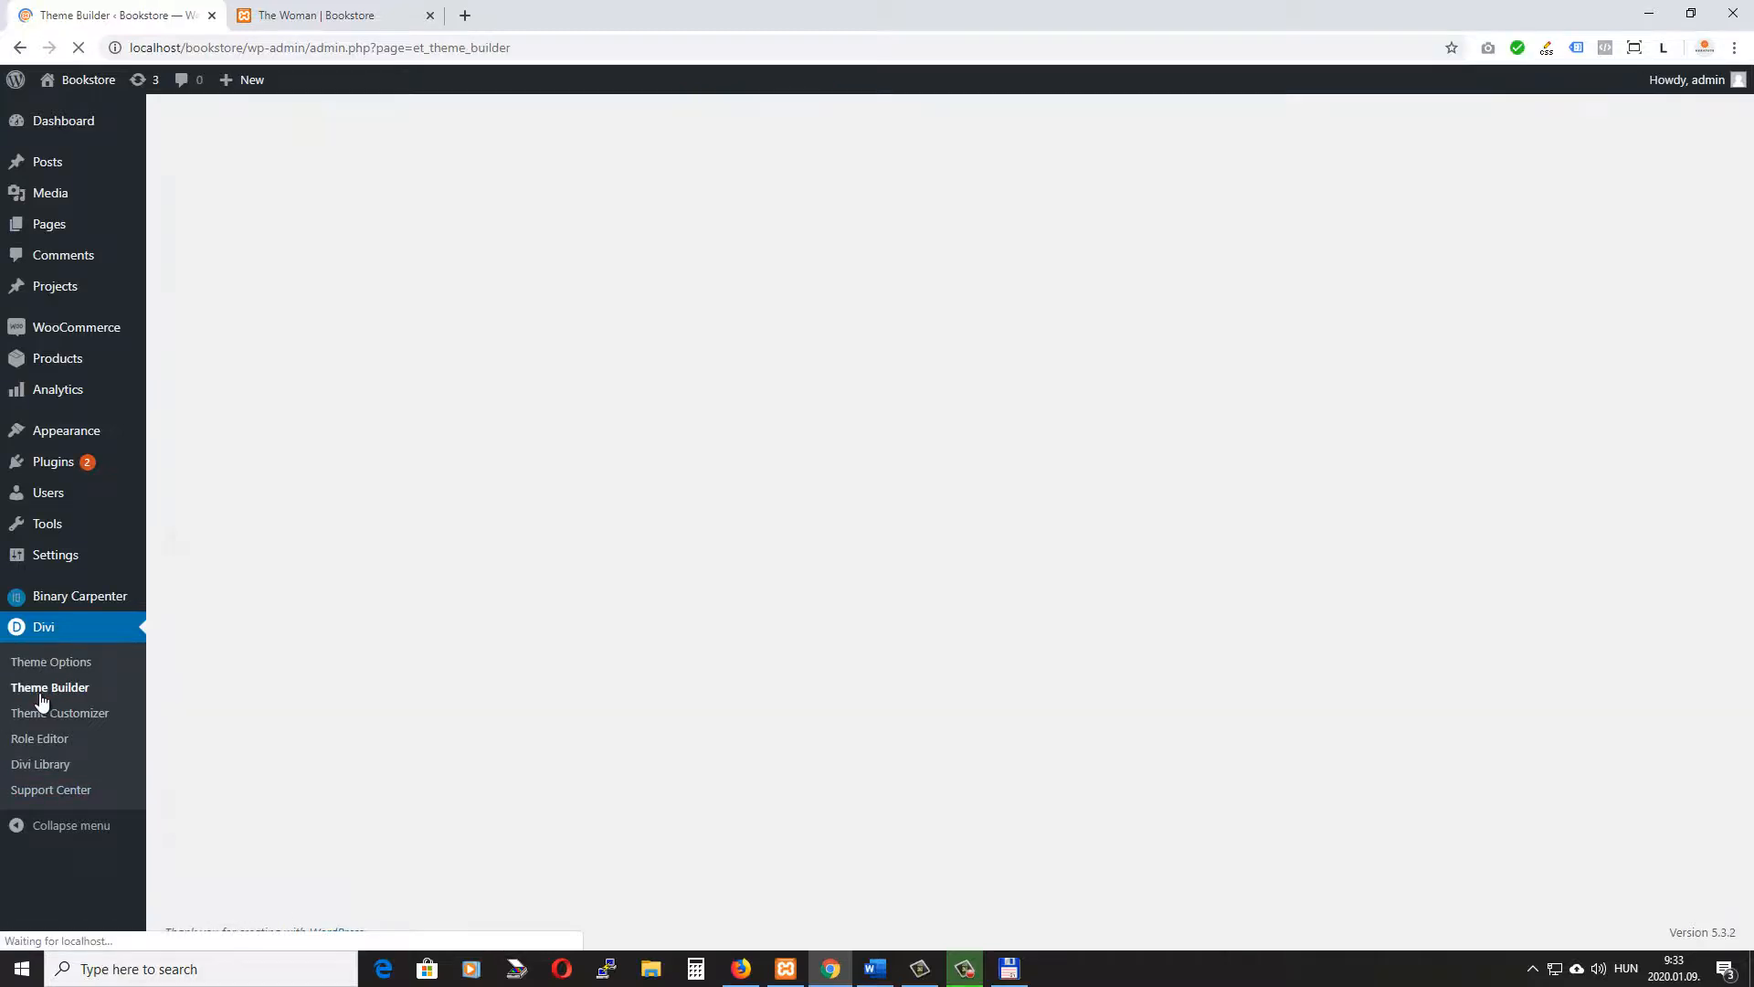
pyautogui.click(637, 368)
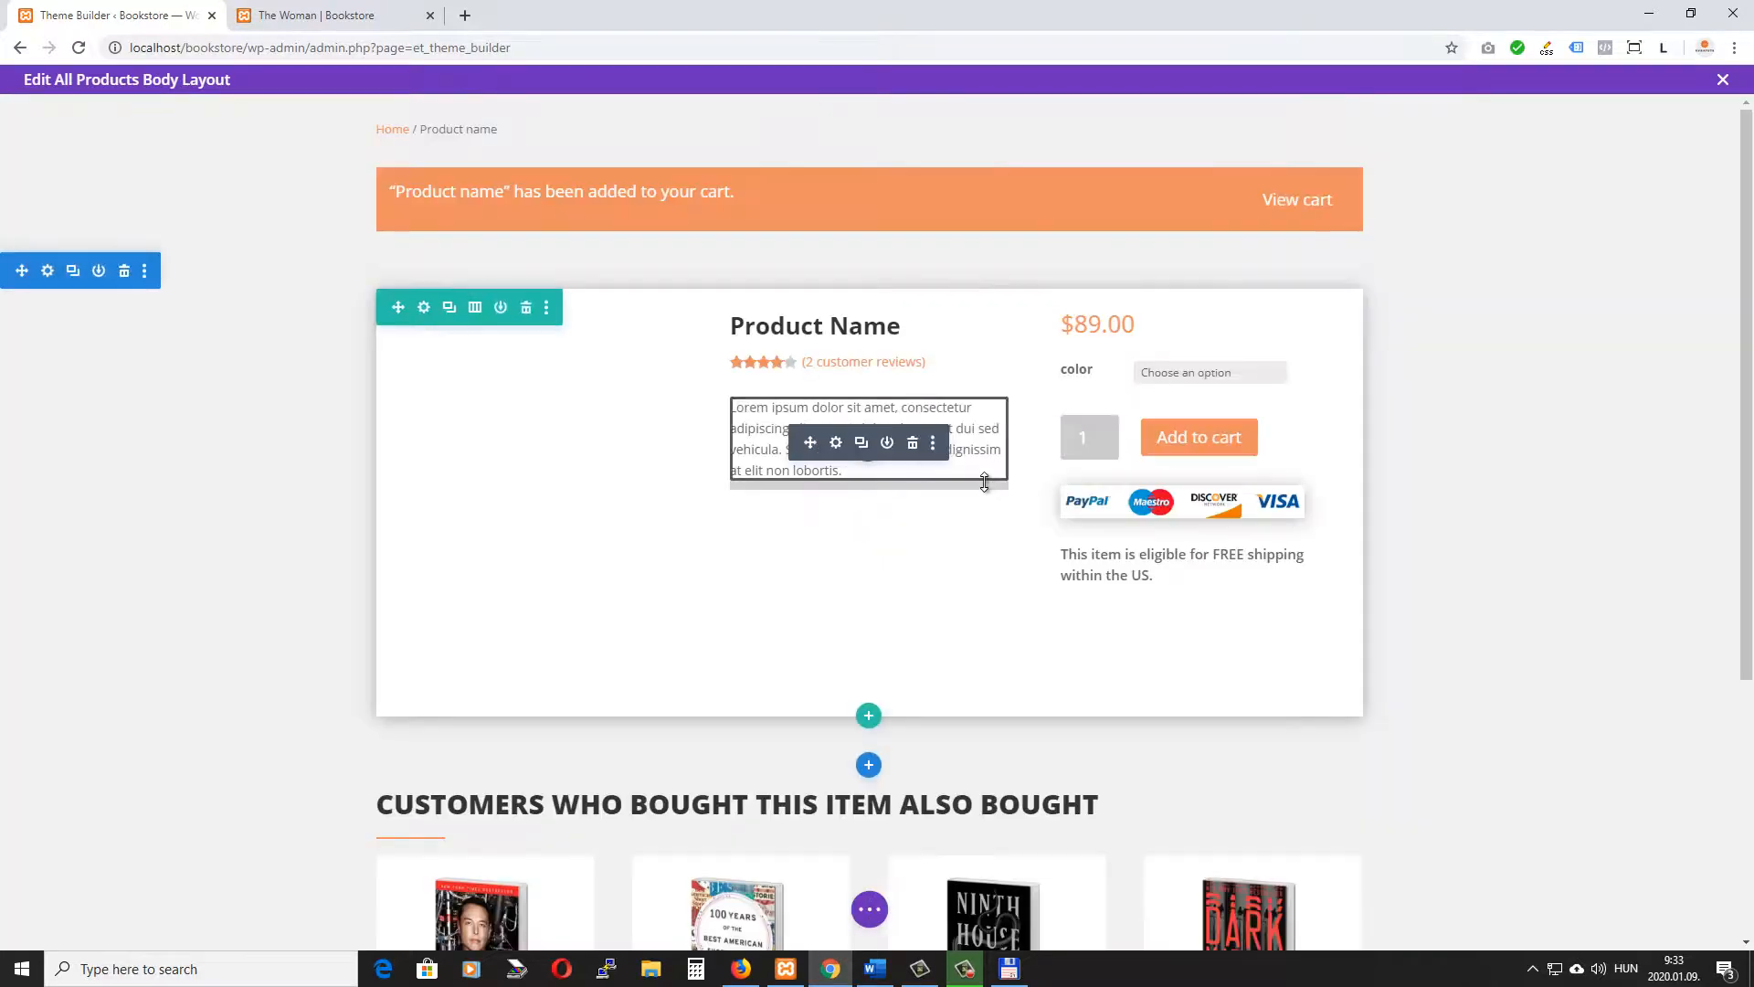
# Center-align the price text of the Woo Related Product module below the "Customers who bought this item also bought" heading
pyautogui.scroll(-4, 984, 482)
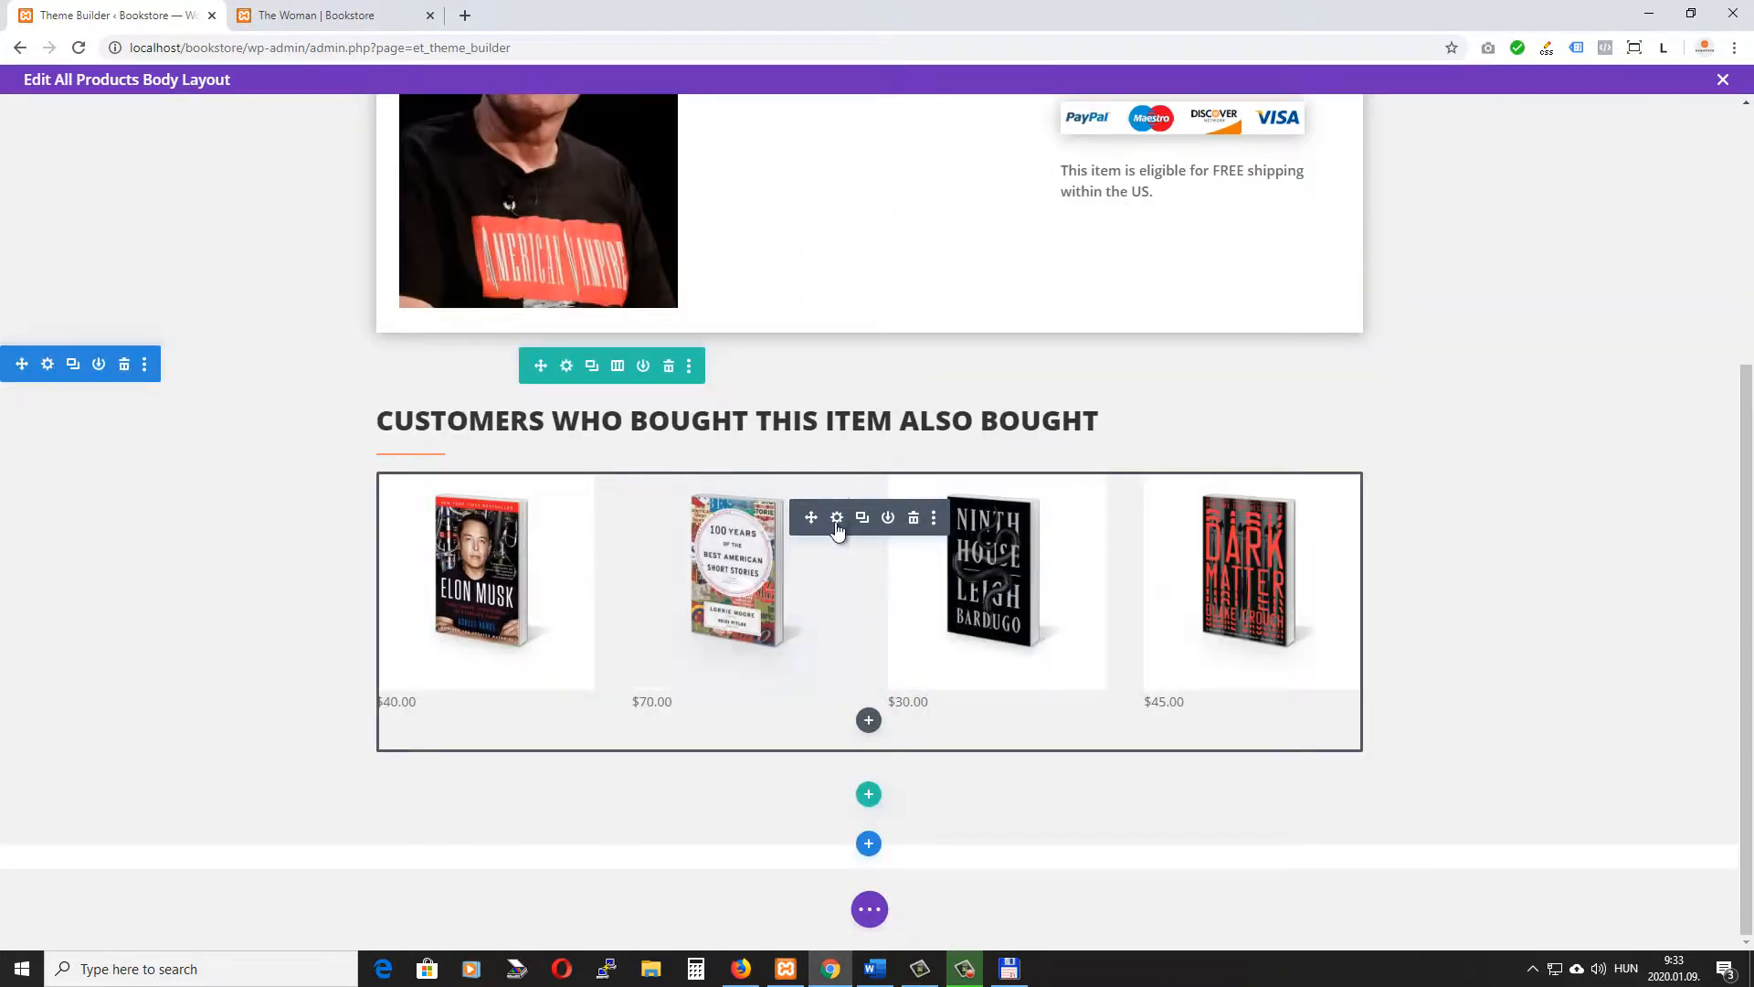
pyautogui.click(837, 518)
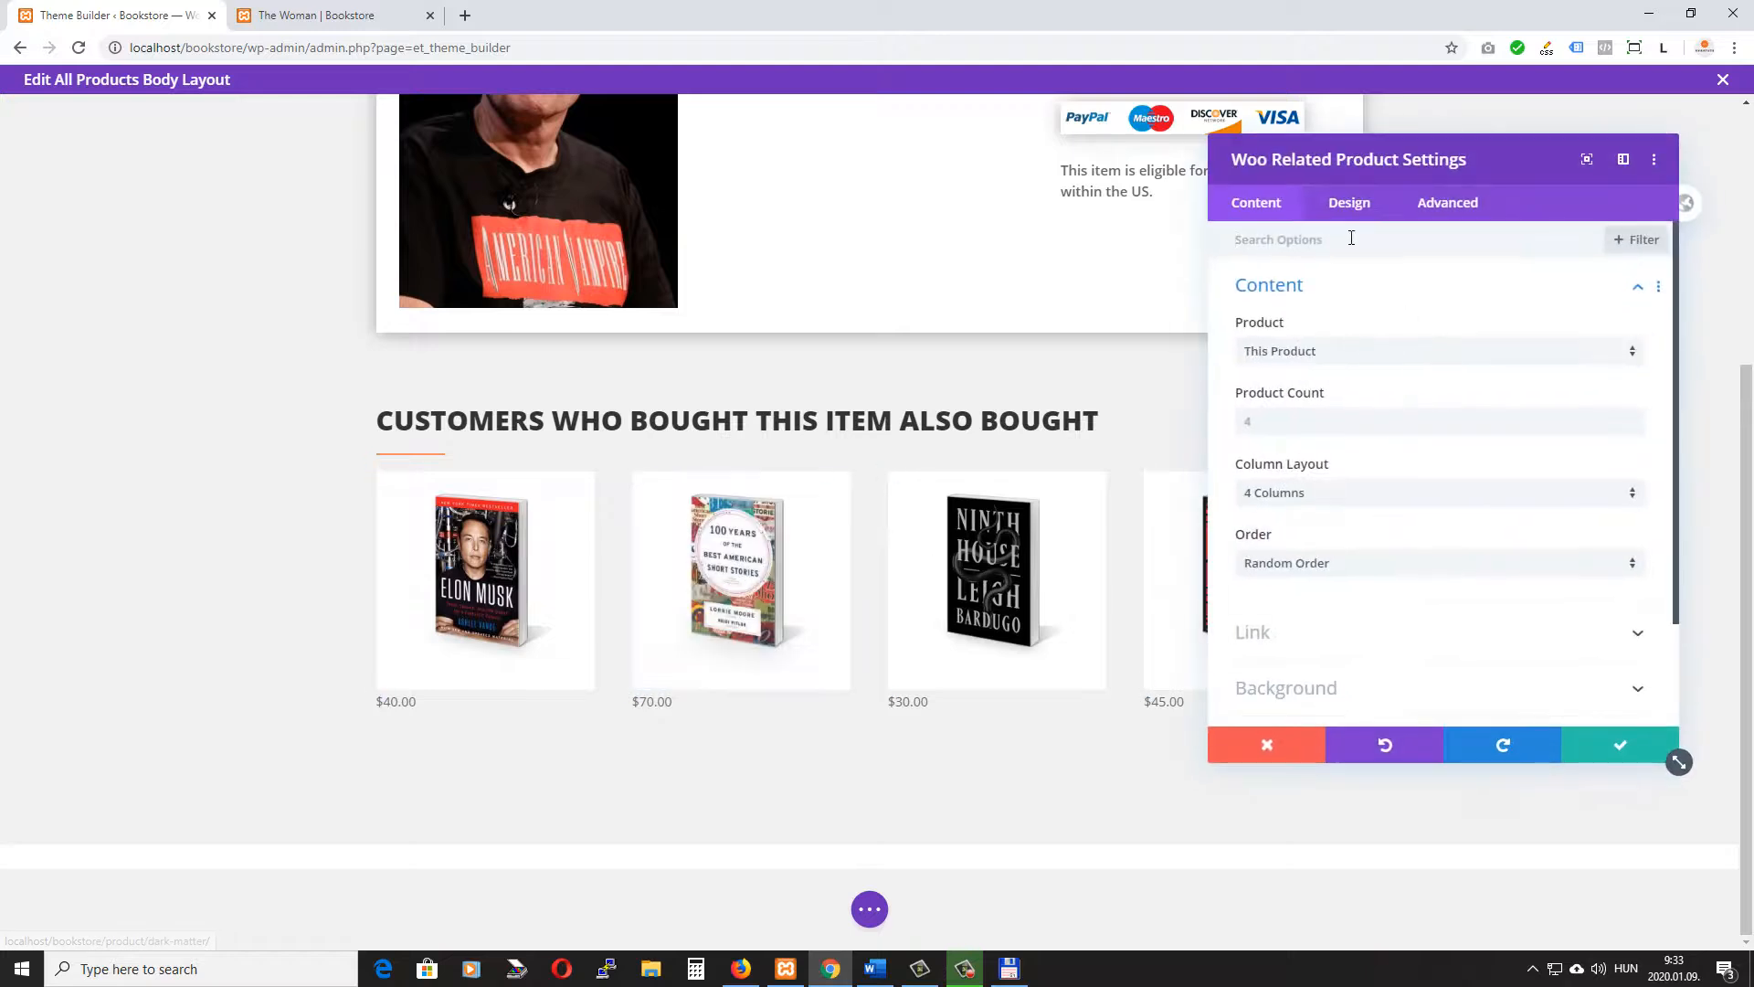
pyautogui.click(1357, 202)
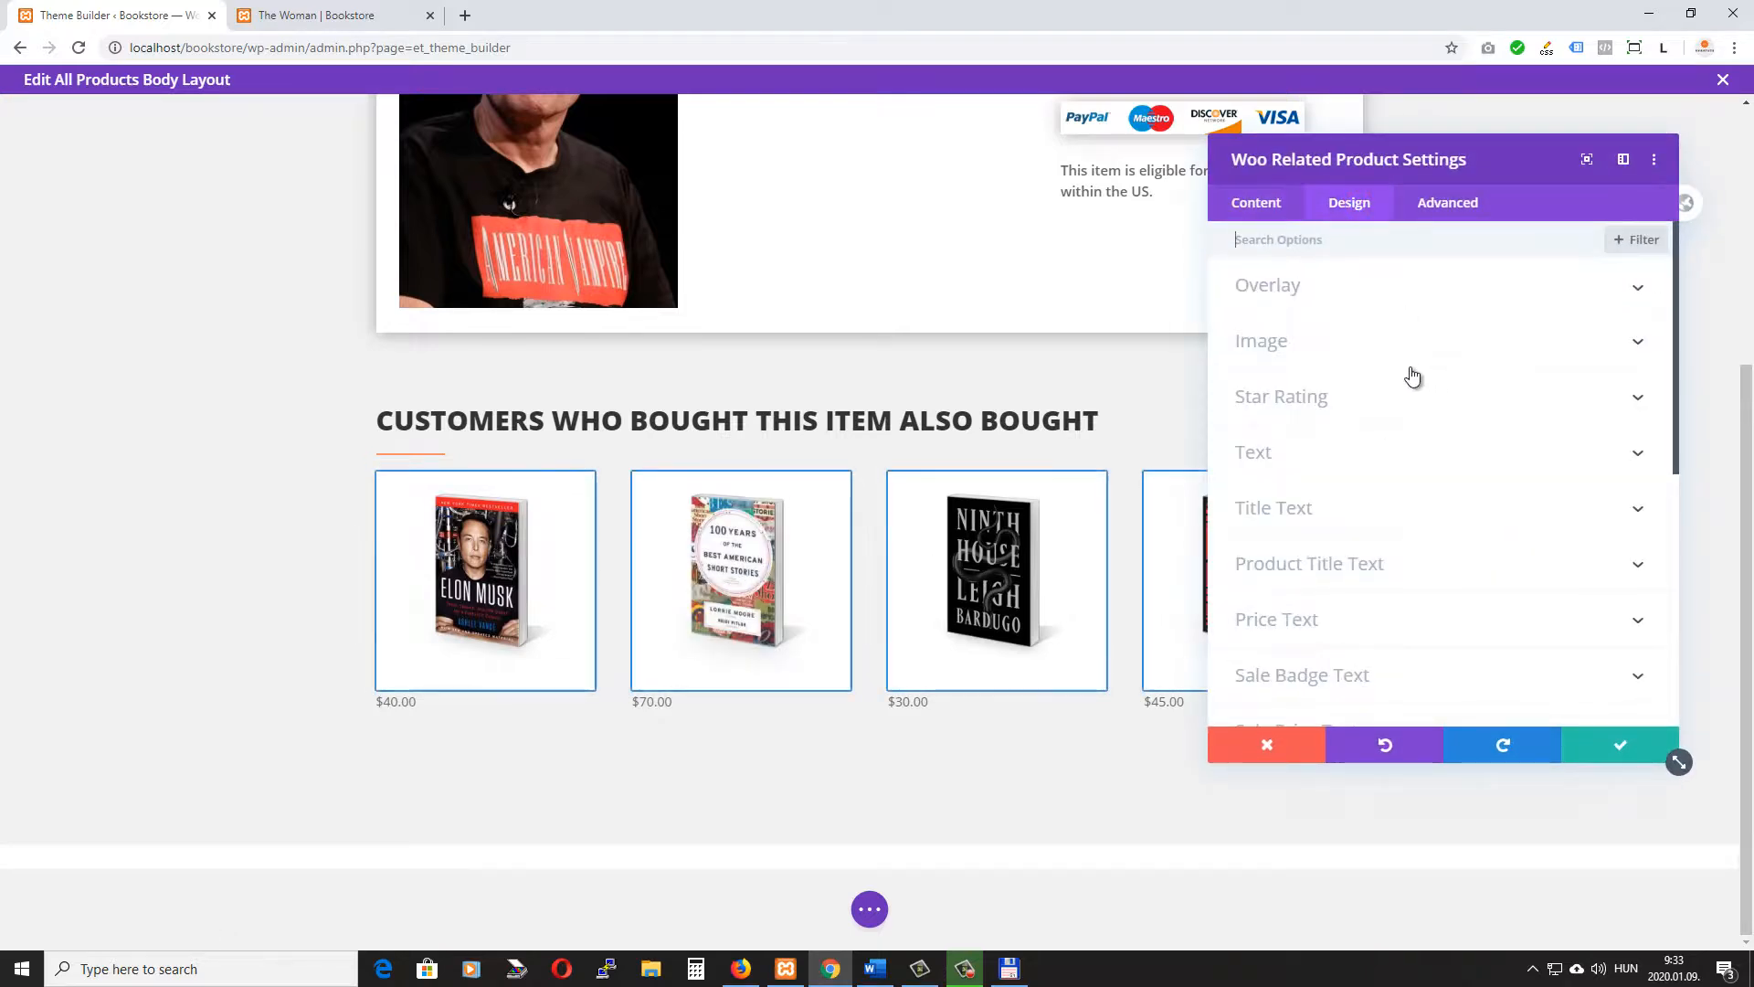
pyautogui.scroll(-1, 1412, 375)
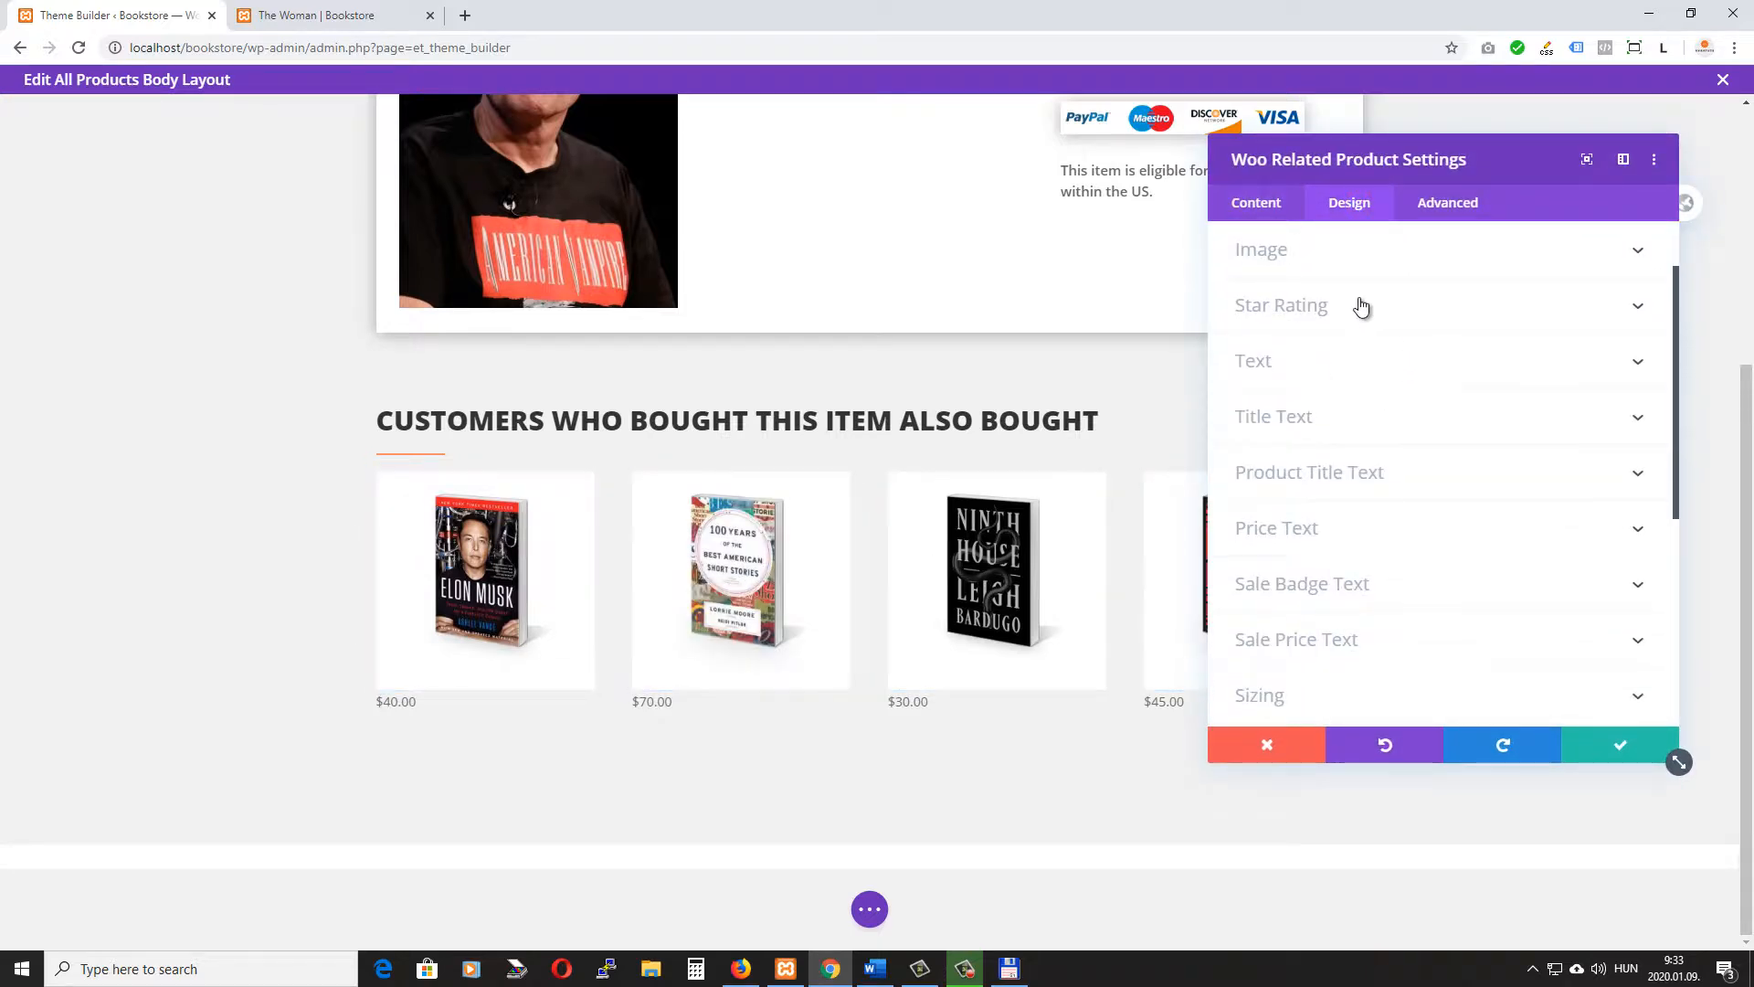
pyautogui.scroll(-1, 1361, 306)
pyautogui.click(1332, 436)
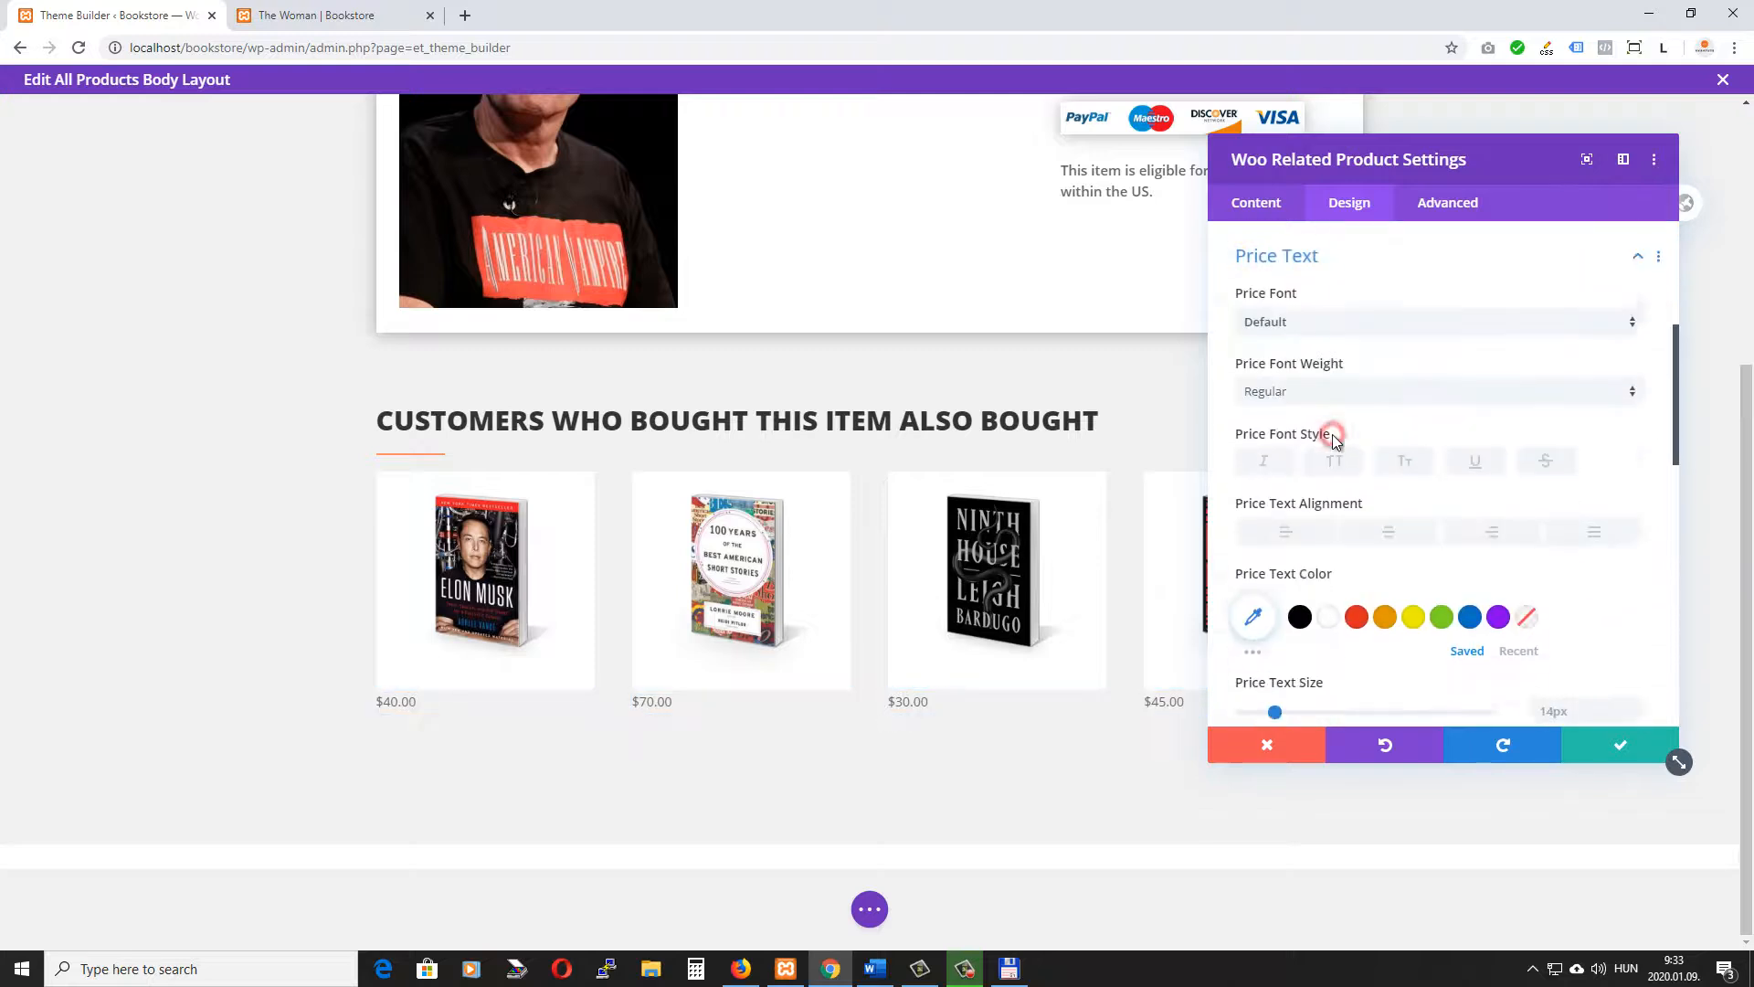
pyautogui.click(1391, 526)
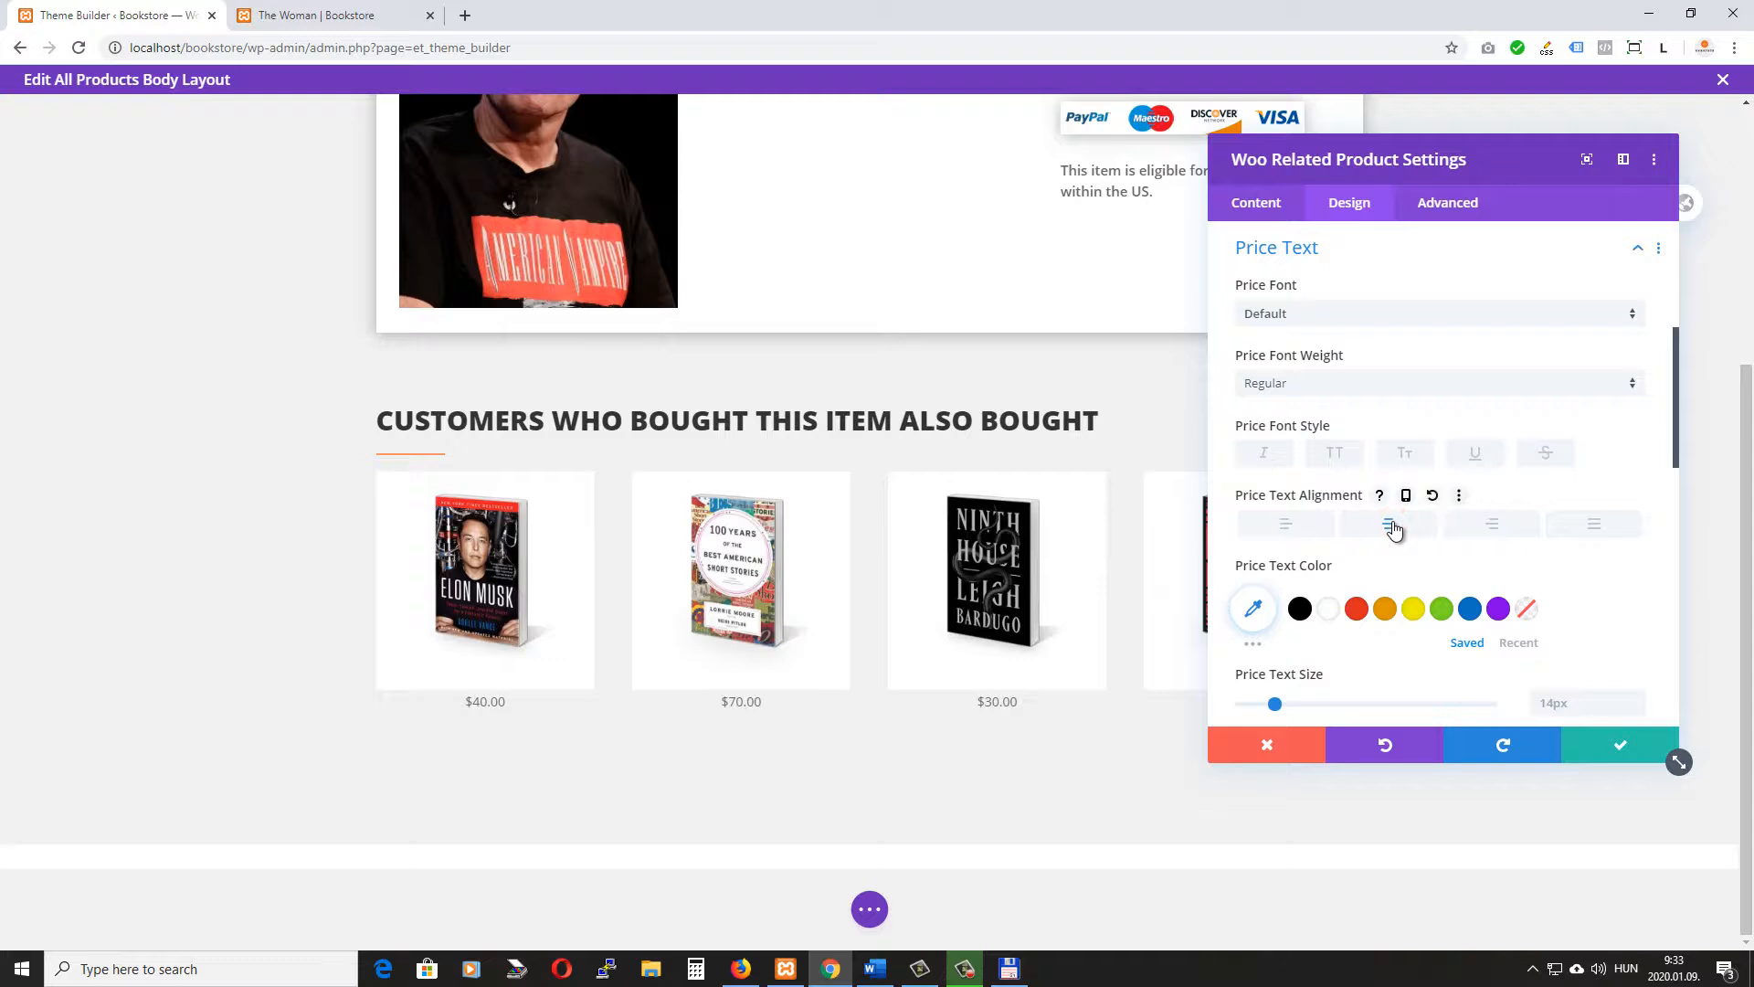
# Set the related products' price text to Semi Bold weight and 16px size
pyautogui.click(1301, 379)
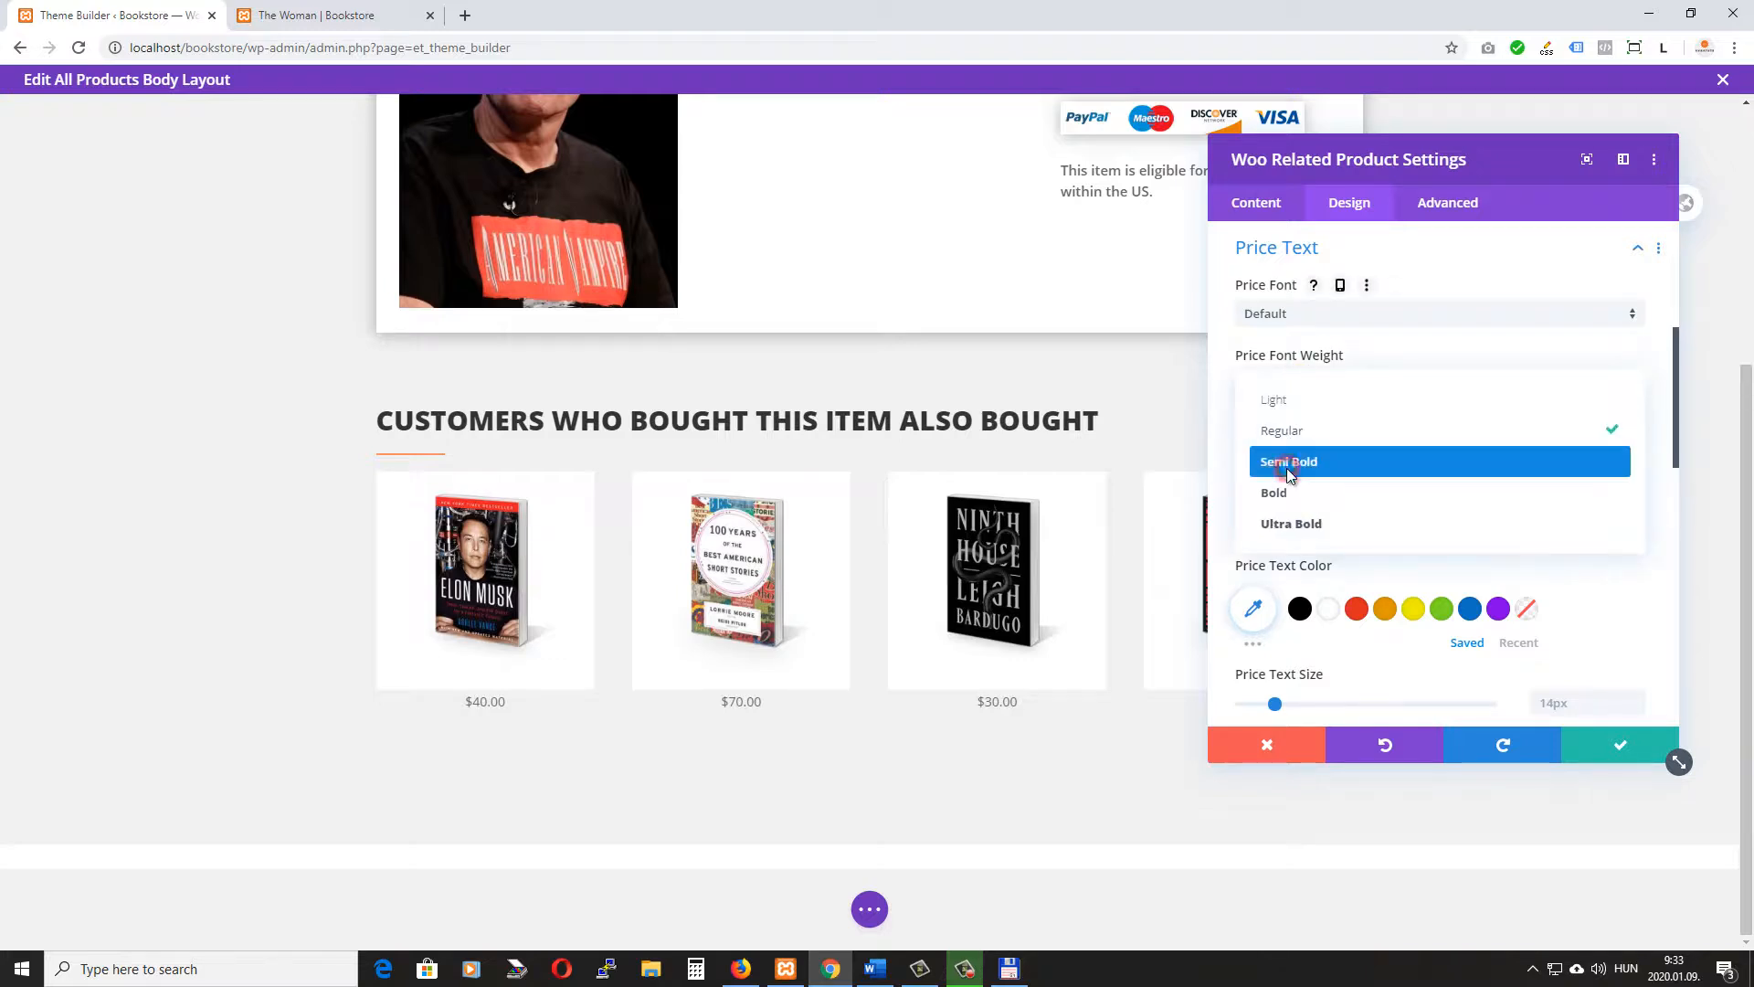
pyautogui.click(1288, 466)
pyautogui.scroll(-2, 1427, 485)
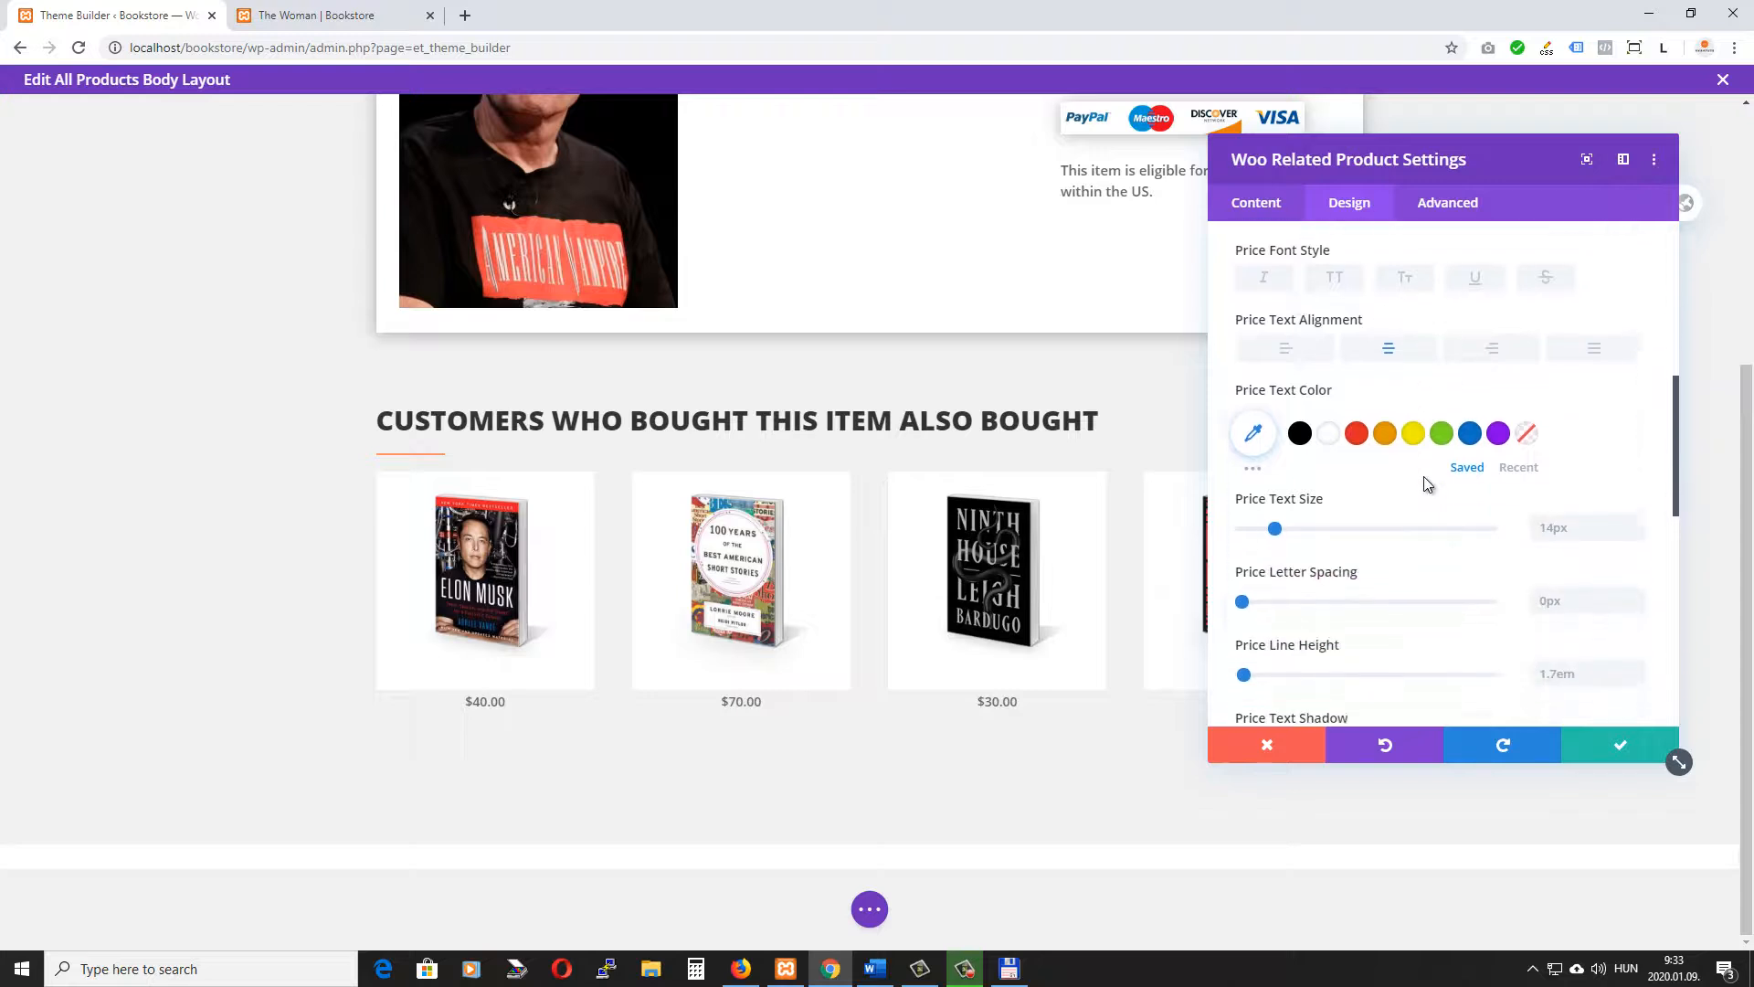
pyautogui.click(1638, 521)
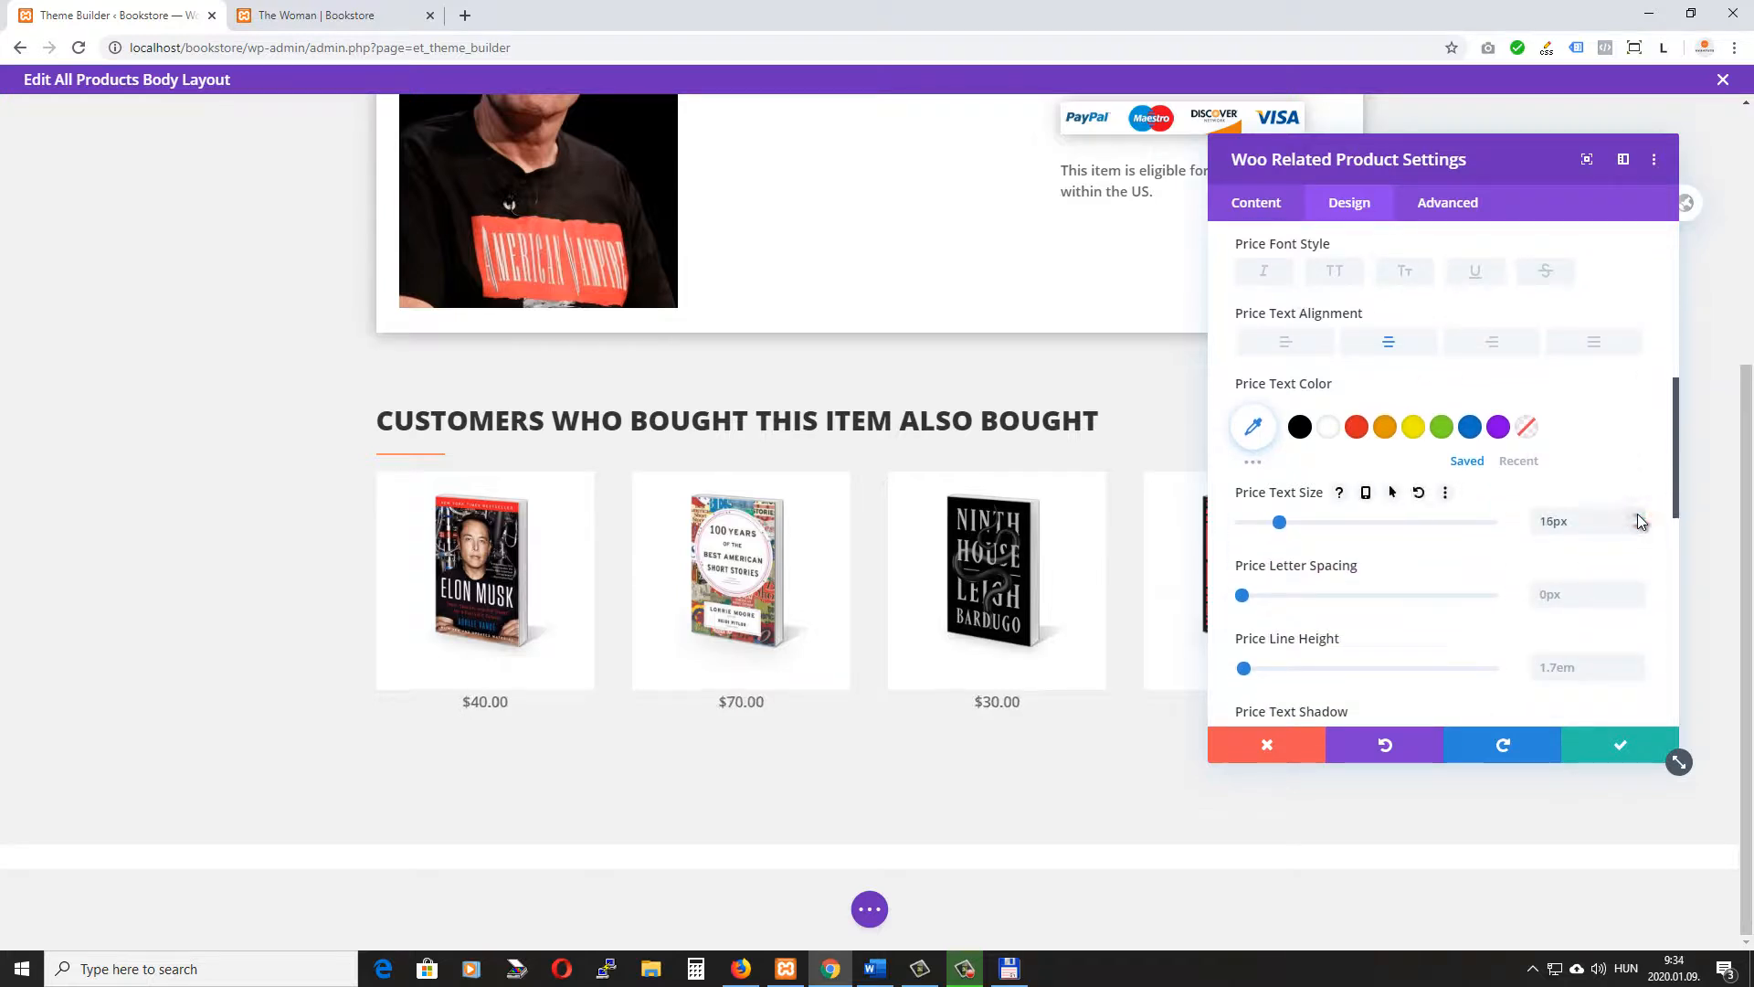
# Apply the inner box shadow preset with shading on all sides to the related product images and save the module settings
pyautogui.scroll(6, 1430, 469)
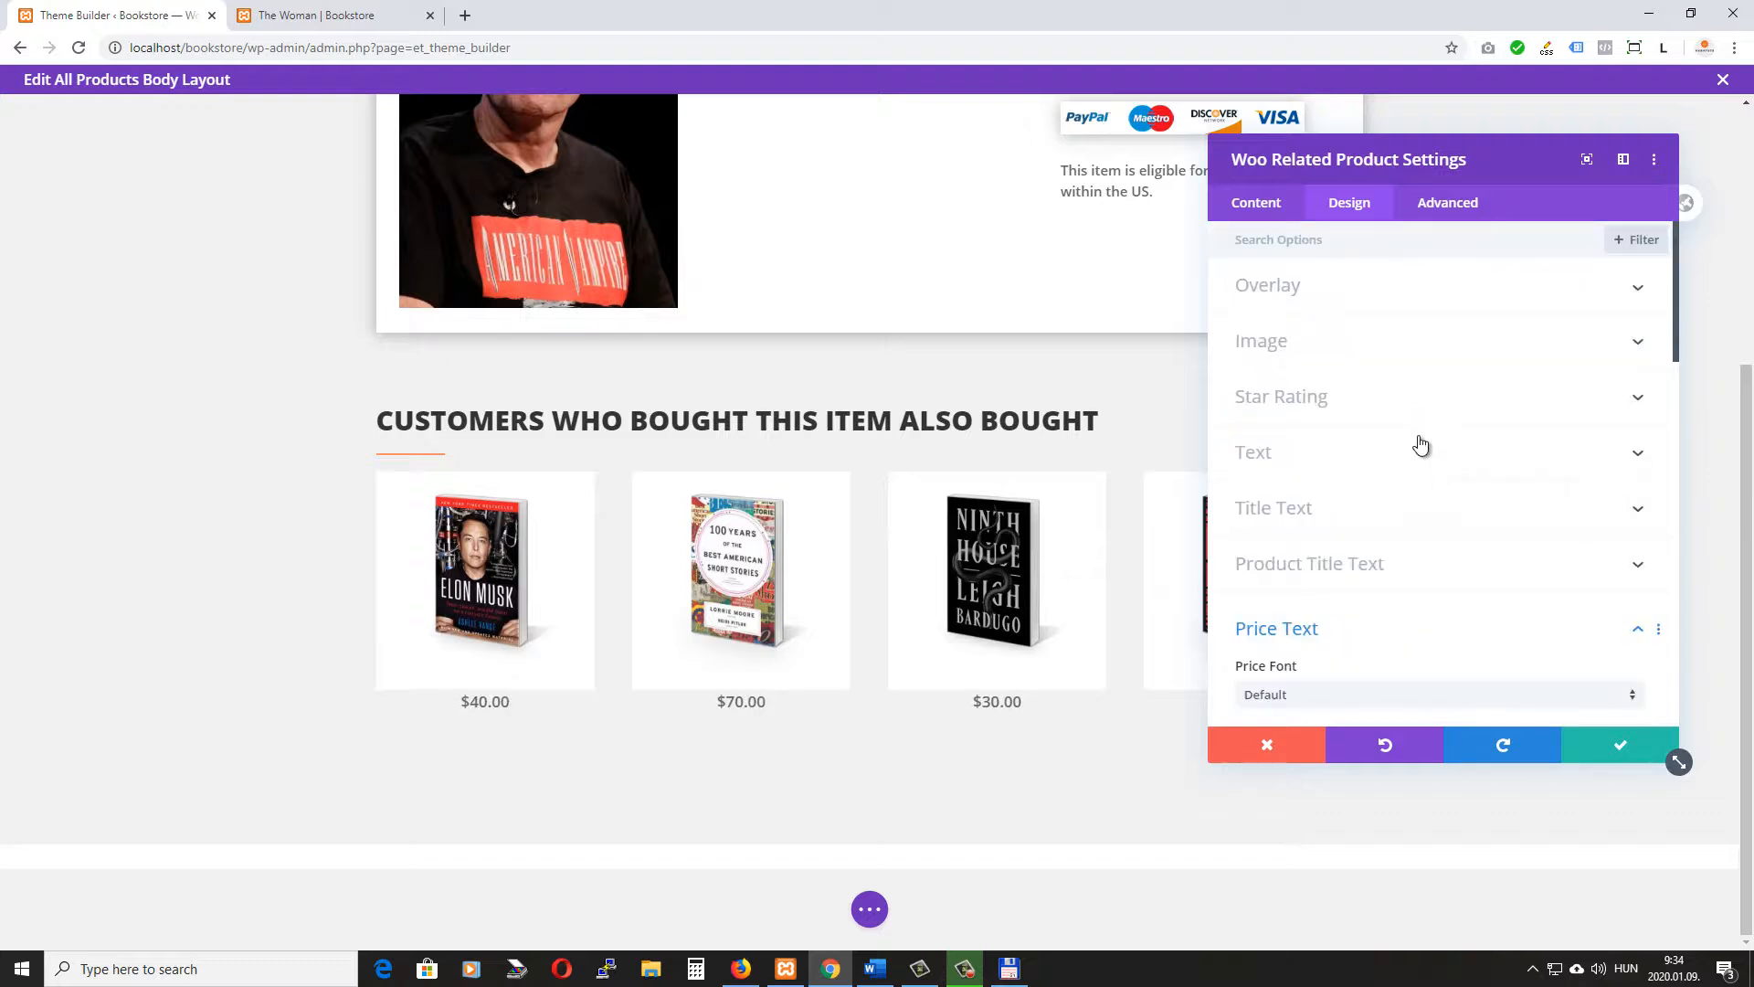
pyautogui.click(1310, 336)
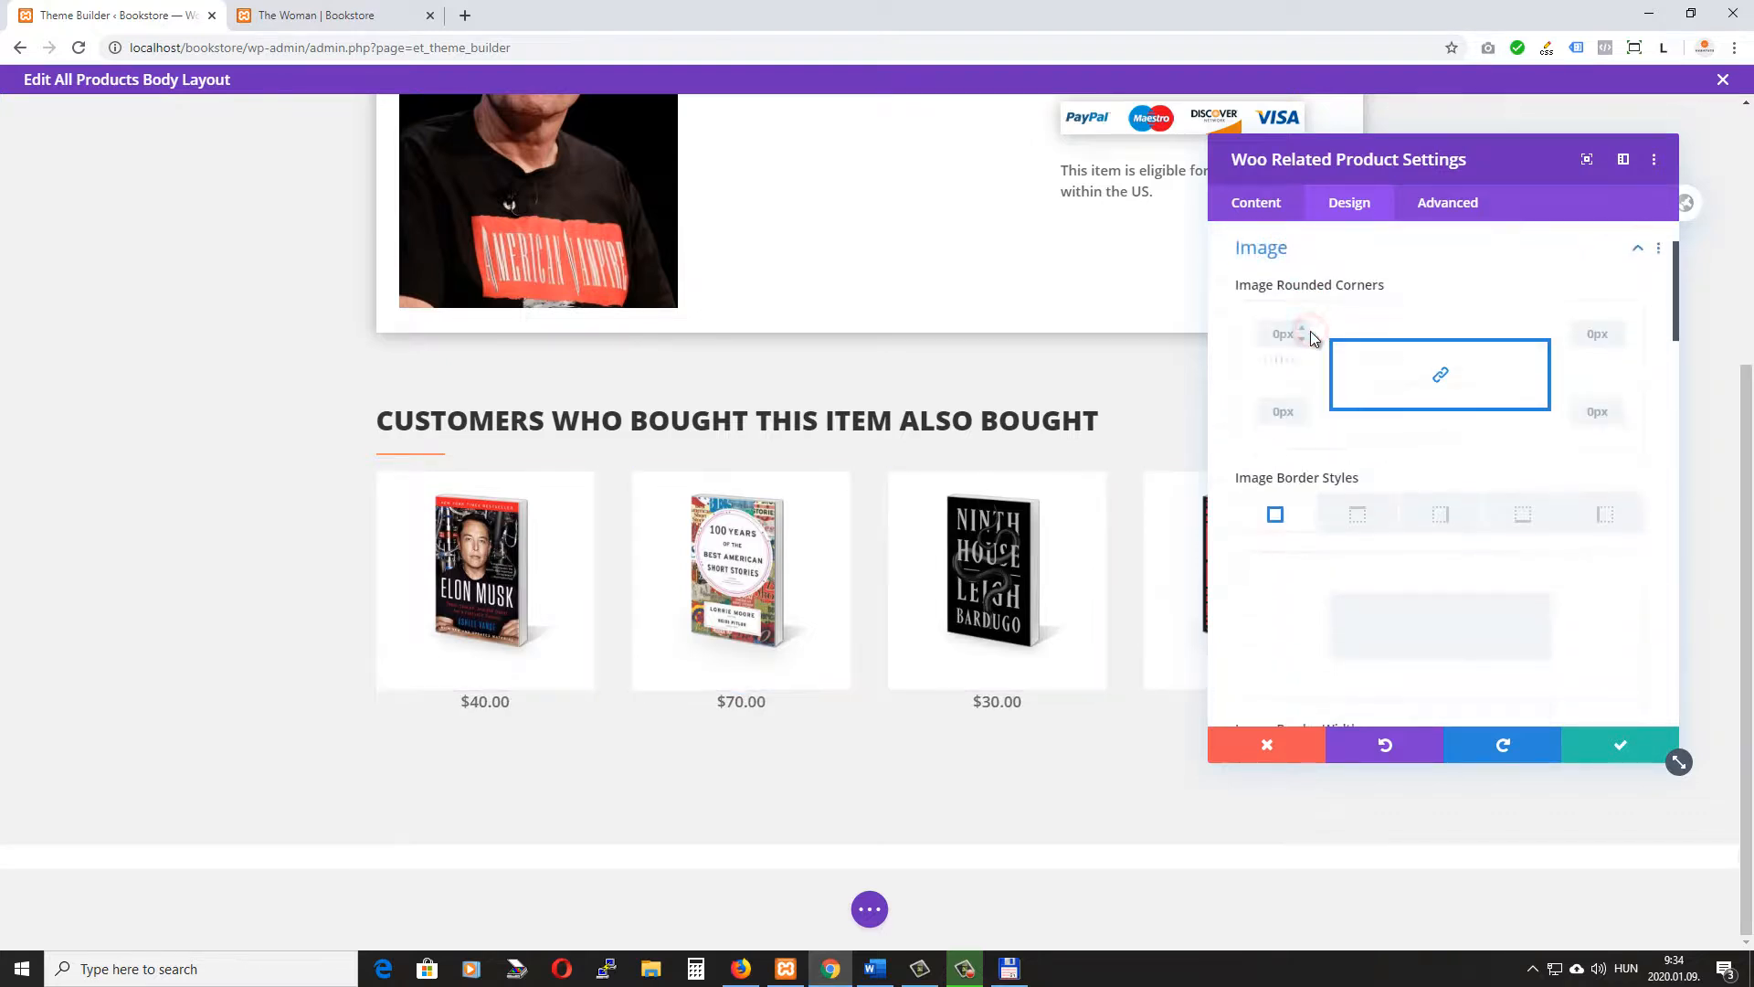
pyautogui.scroll(-6, 1298, 560)
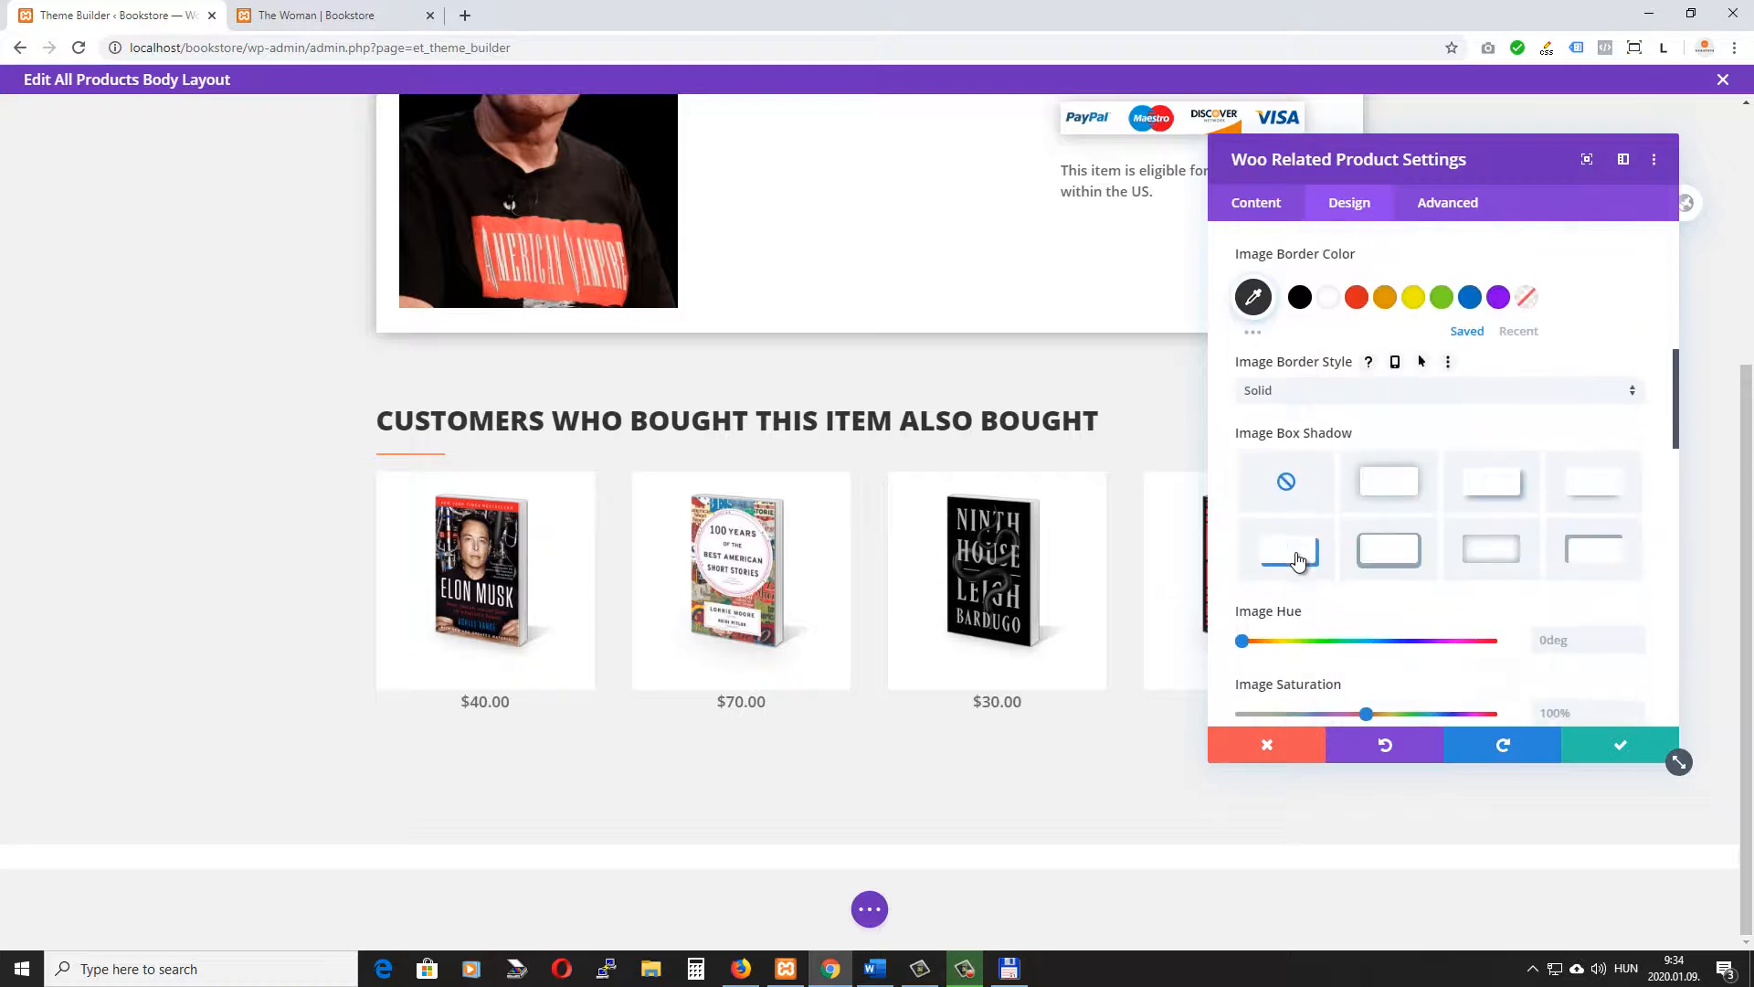
pyautogui.scroll(-2, 1296, 517)
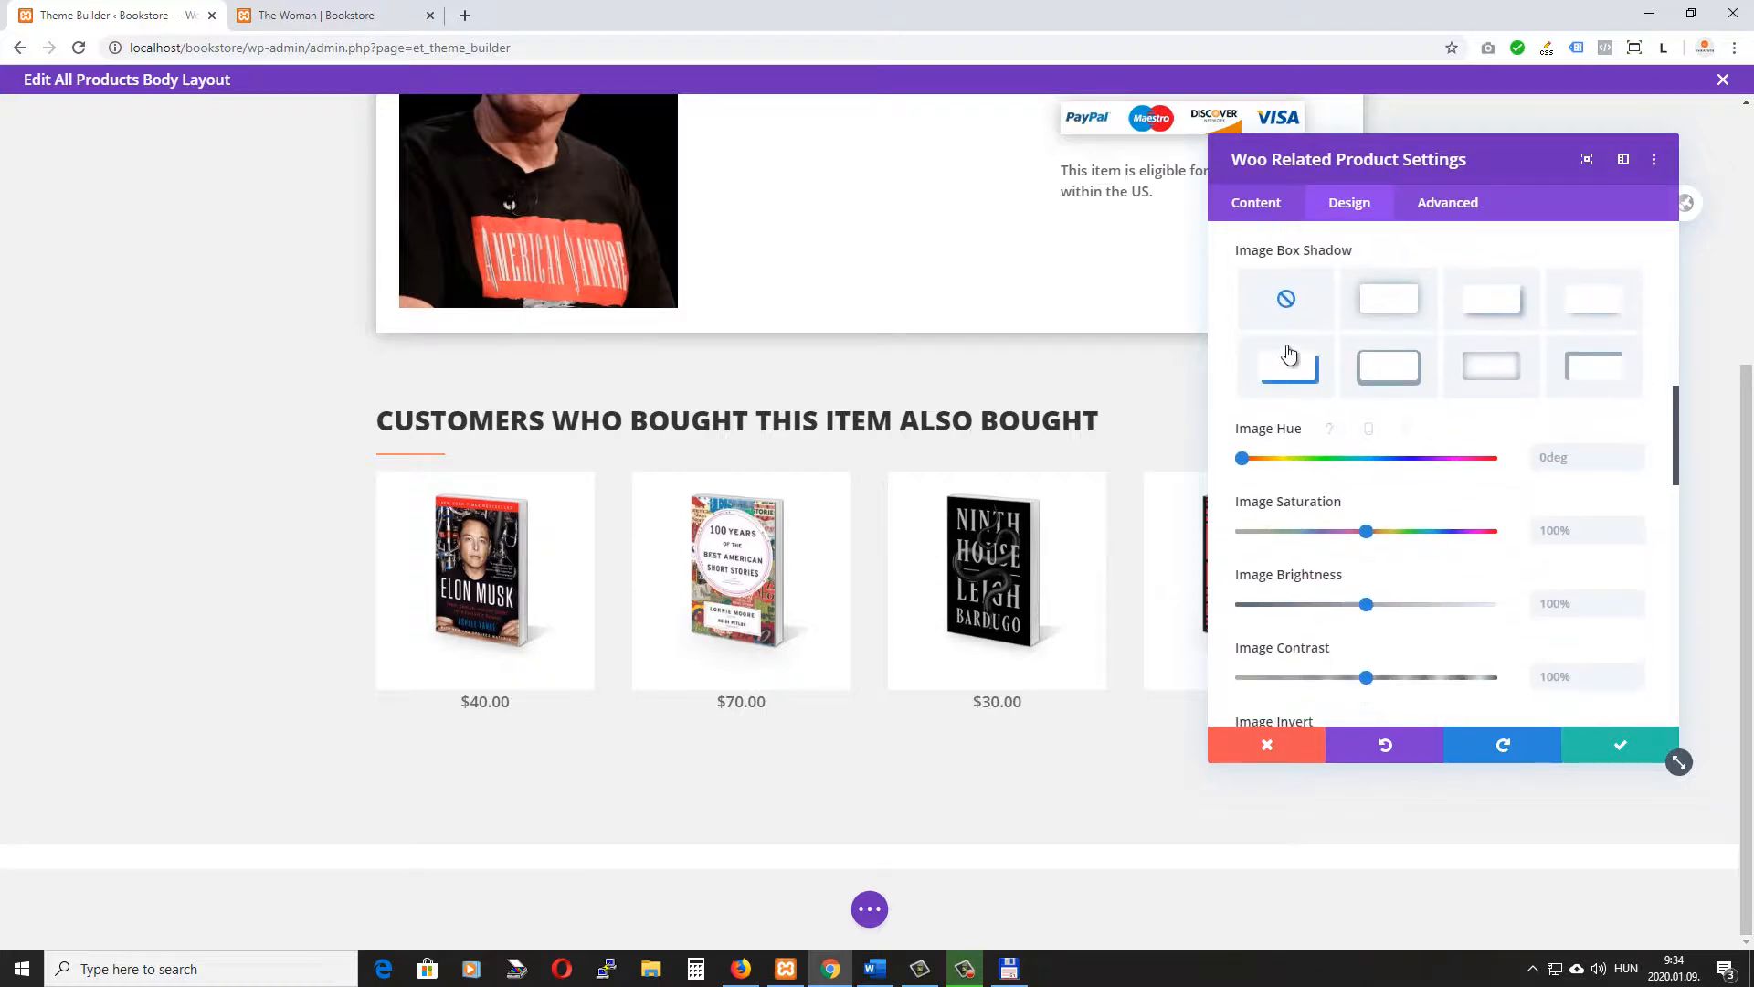
pyautogui.click(1495, 366)
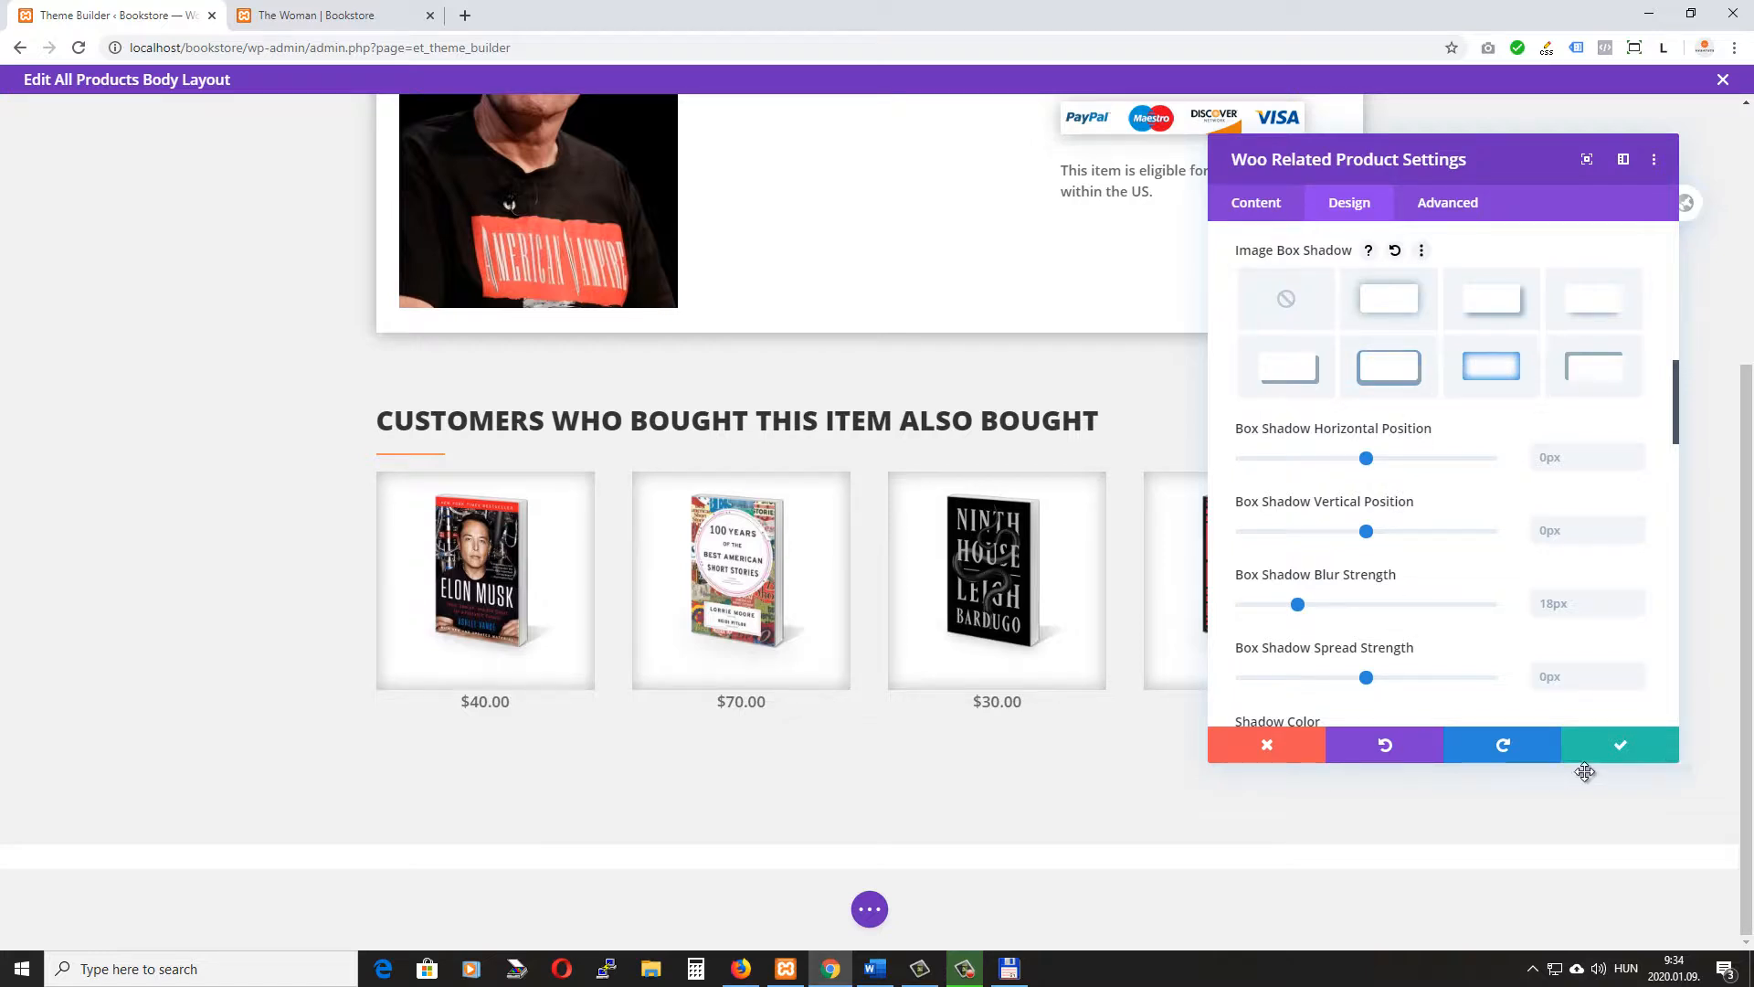
pyautogui.click(1624, 746)
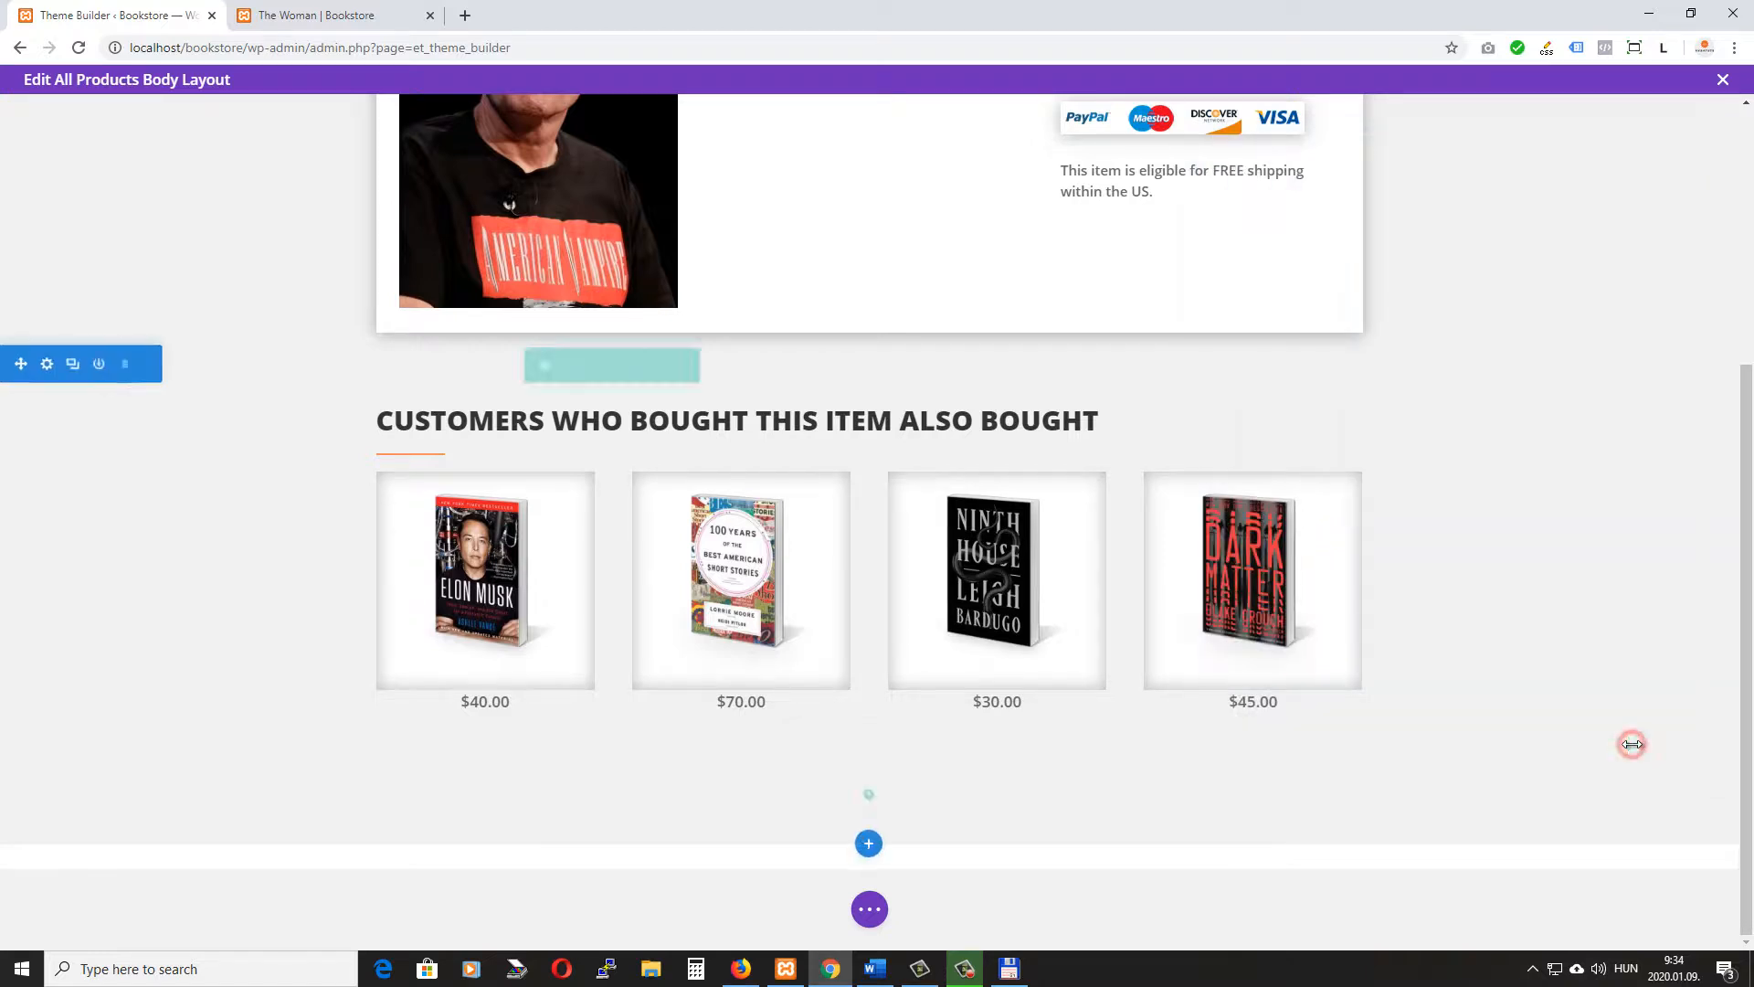
# Save the body layout and reload The Woman product page to check the restyled related products section
pyautogui.click(870, 910)
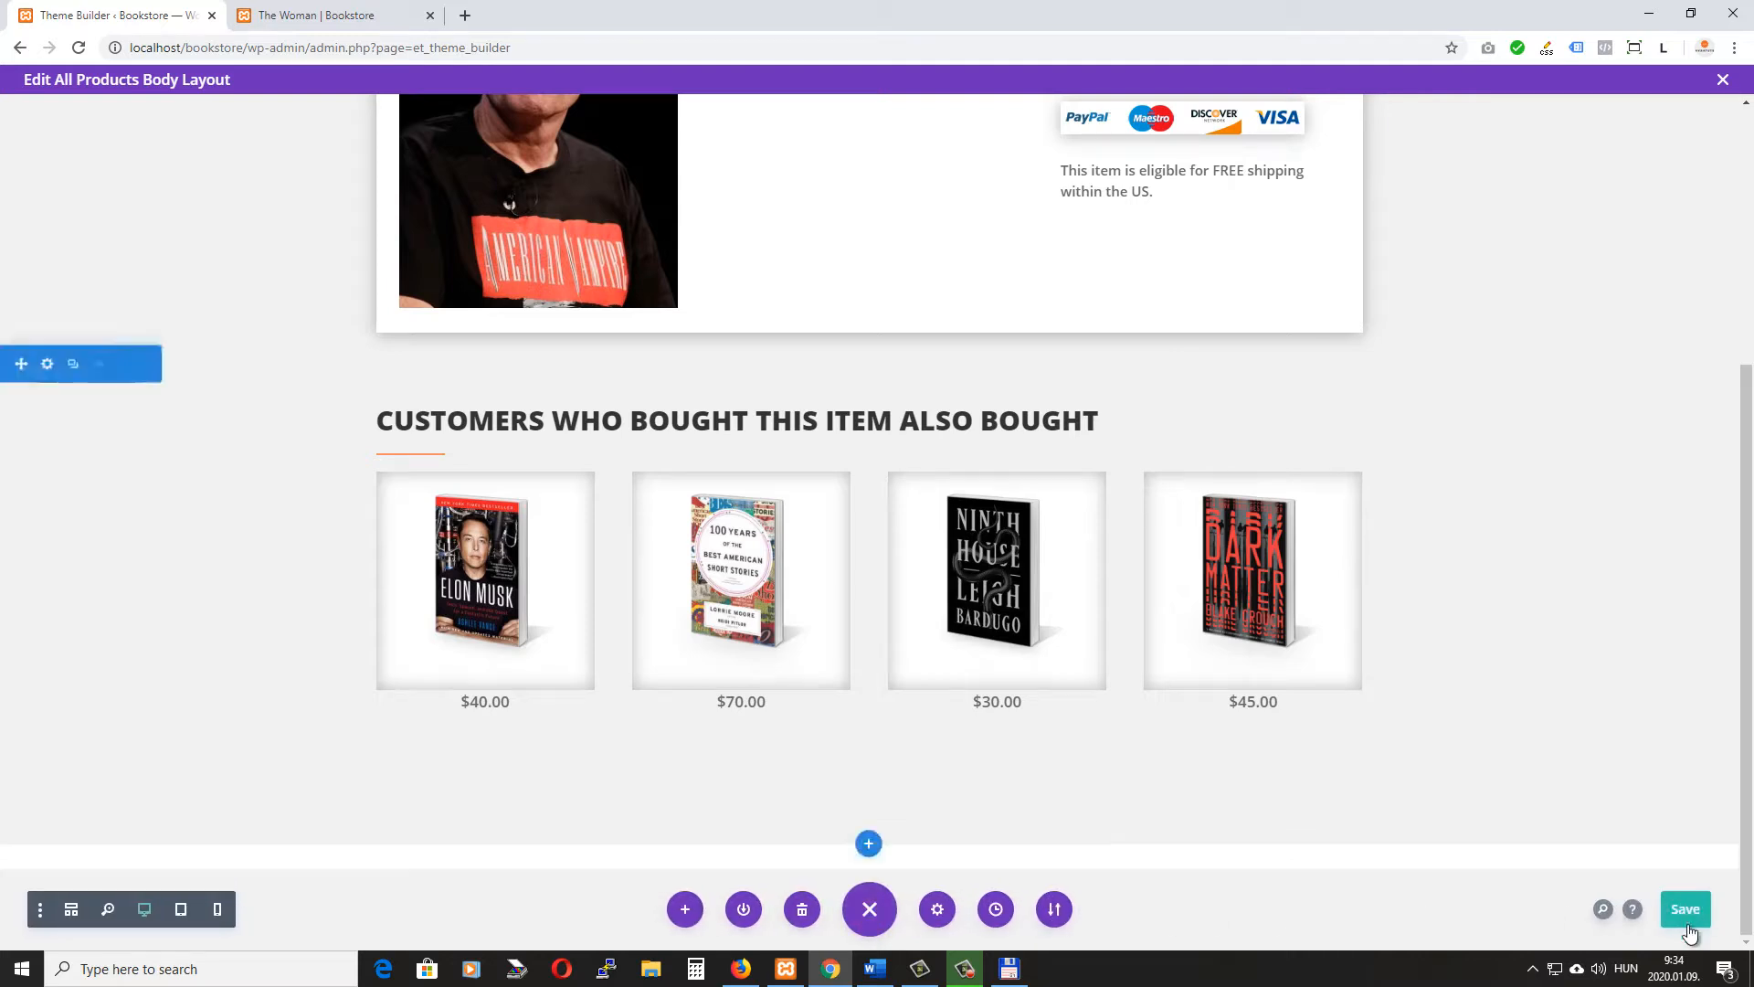
pyautogui.click(361, 11)
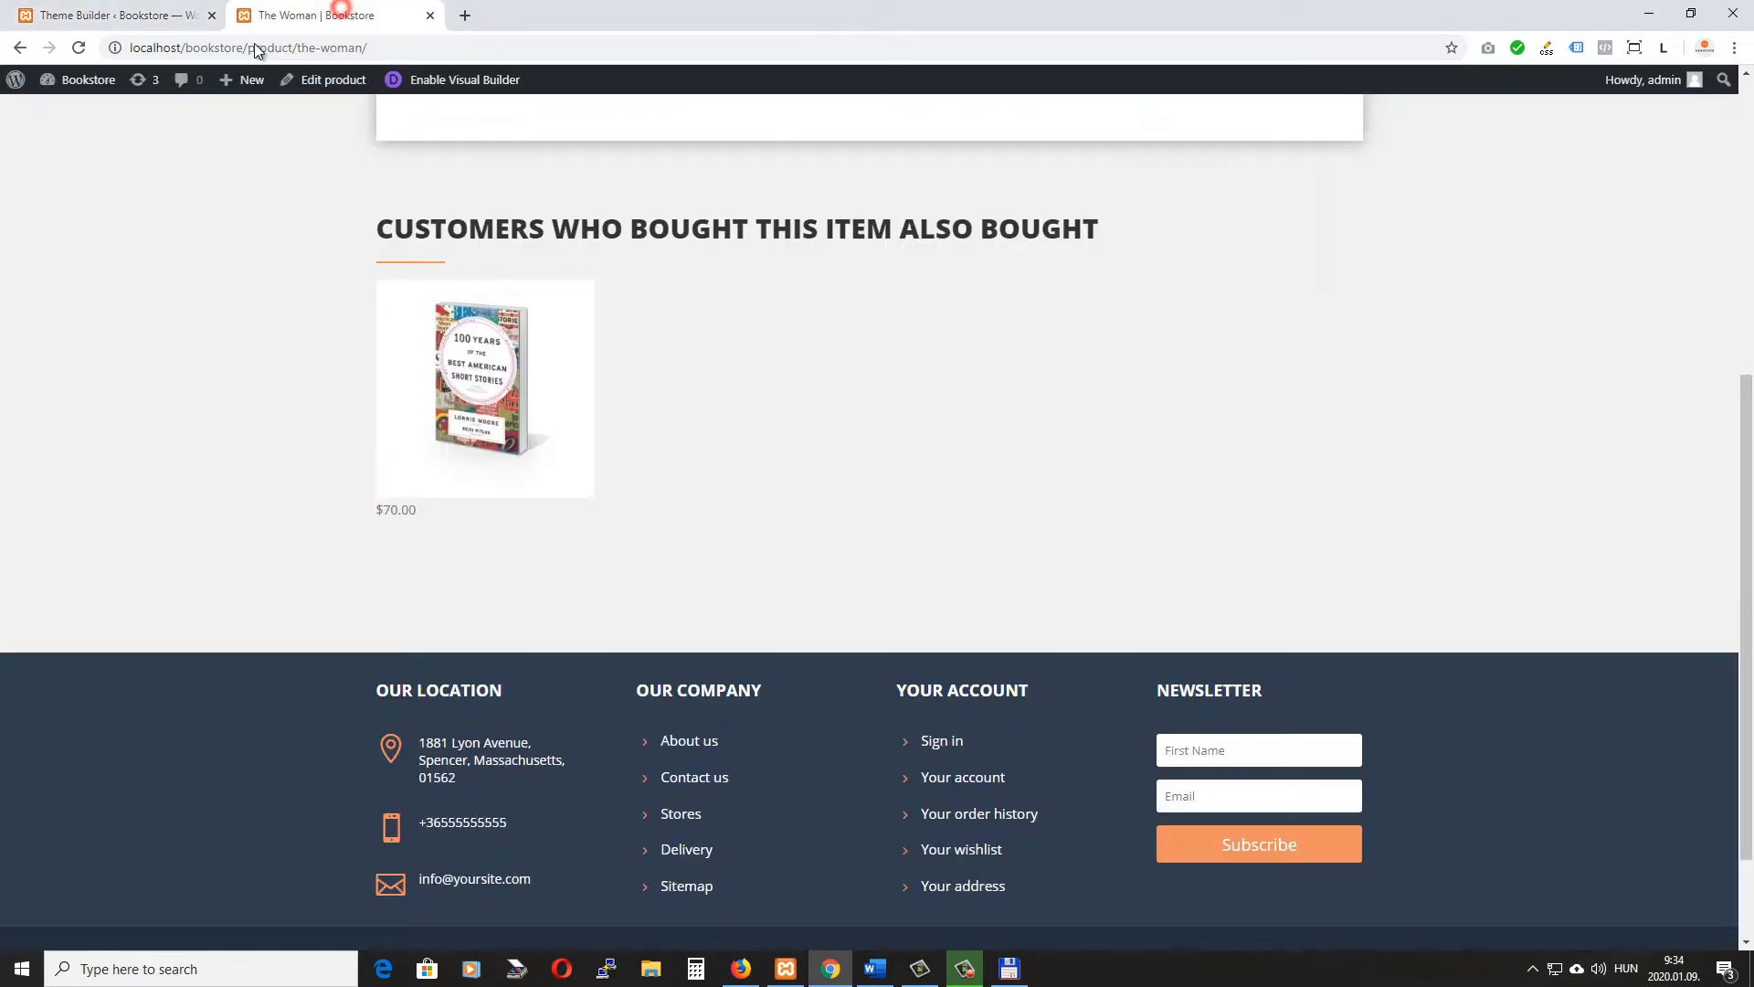
pyautogui.click(76, 47)
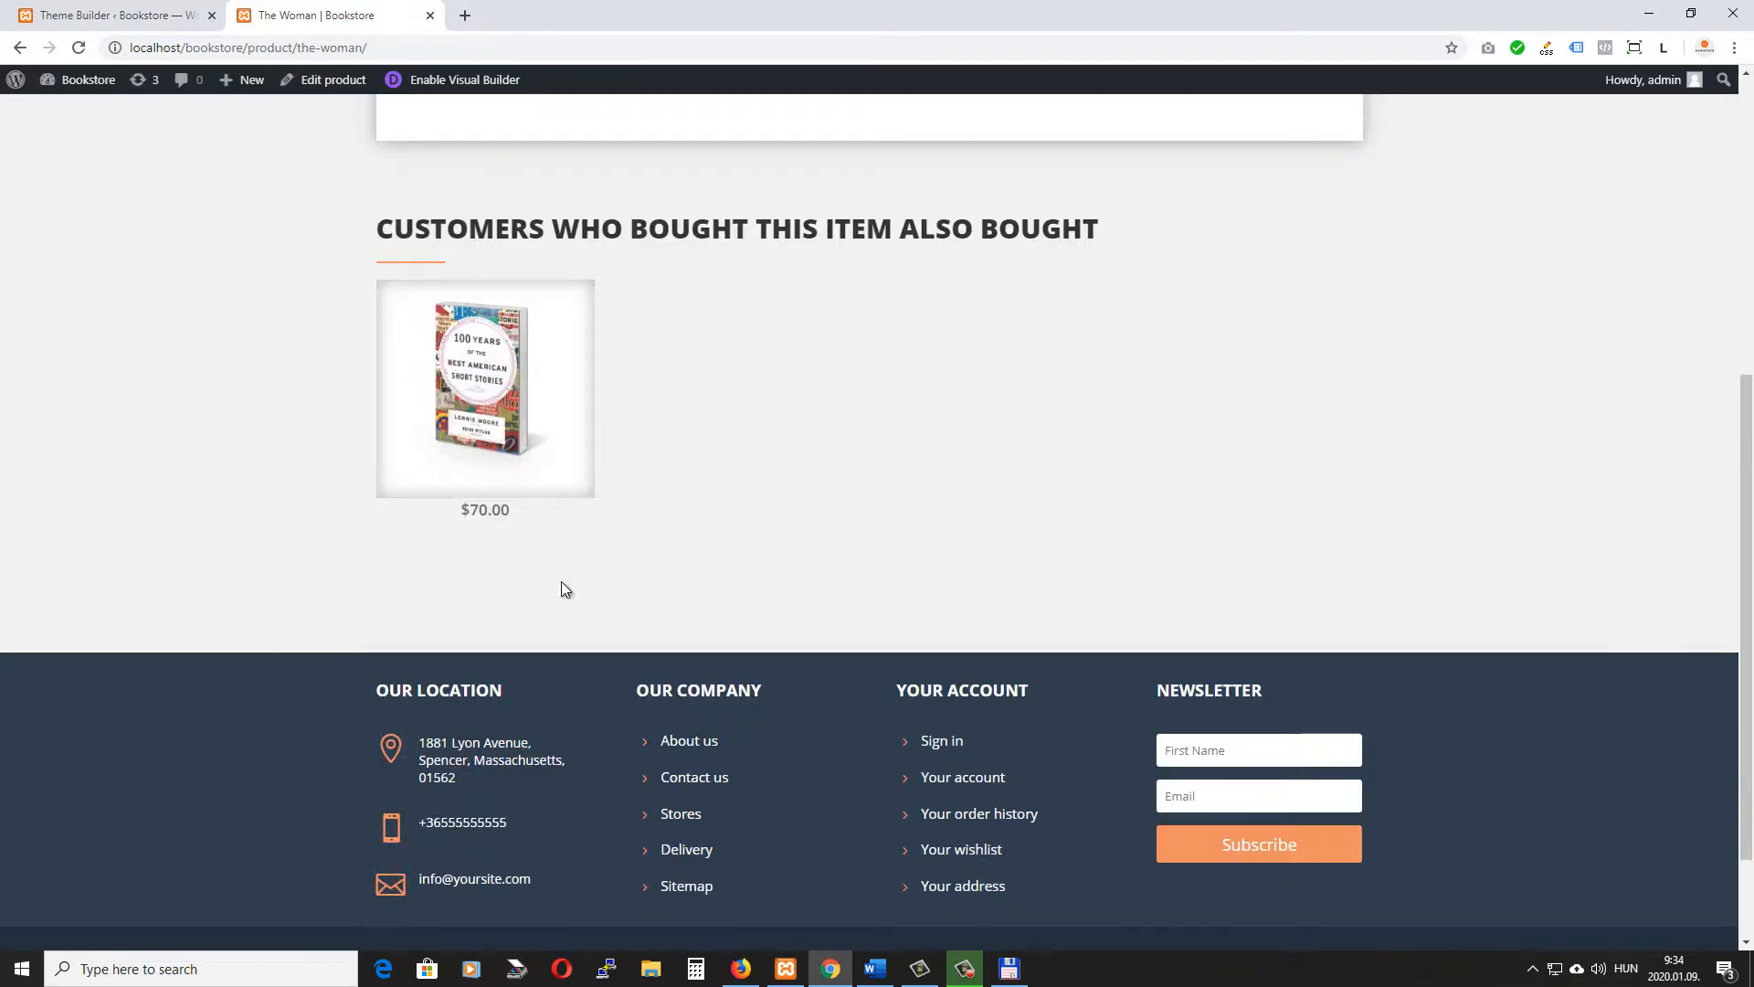
pyautogui.scroll(6, 961, 533)
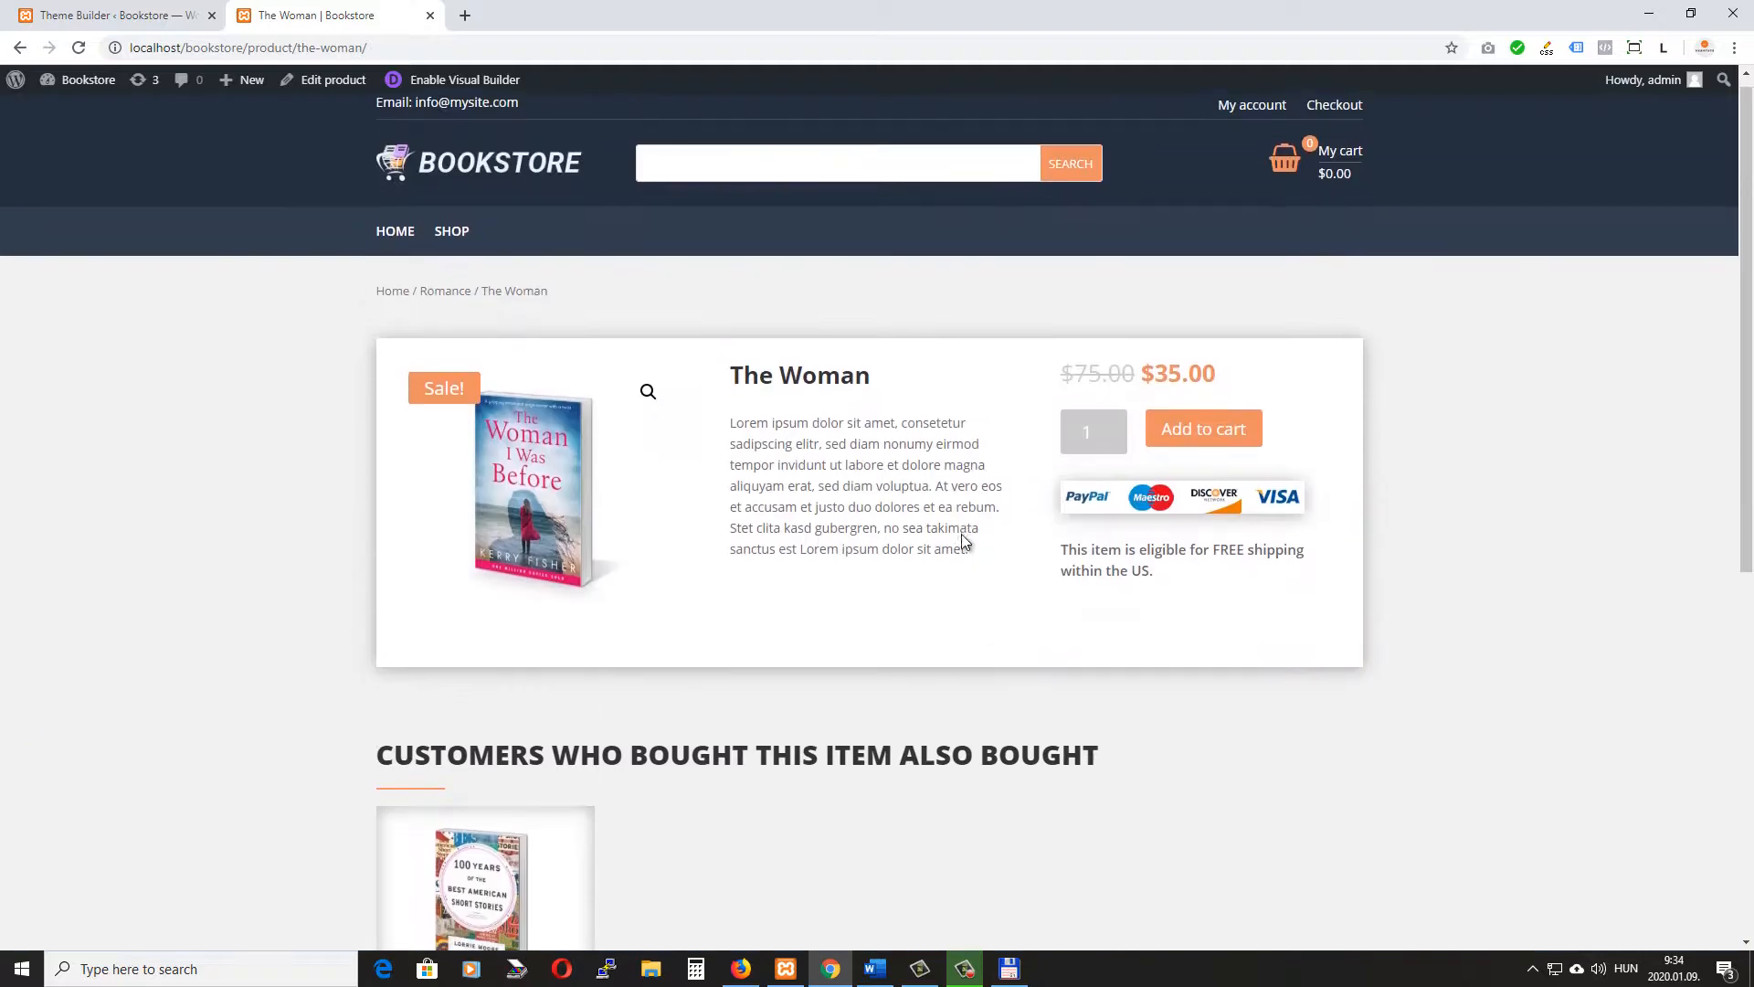
pyautogui.scroll(-2, 961, 534)
pyautogui.scroll(-2, 913, 640)
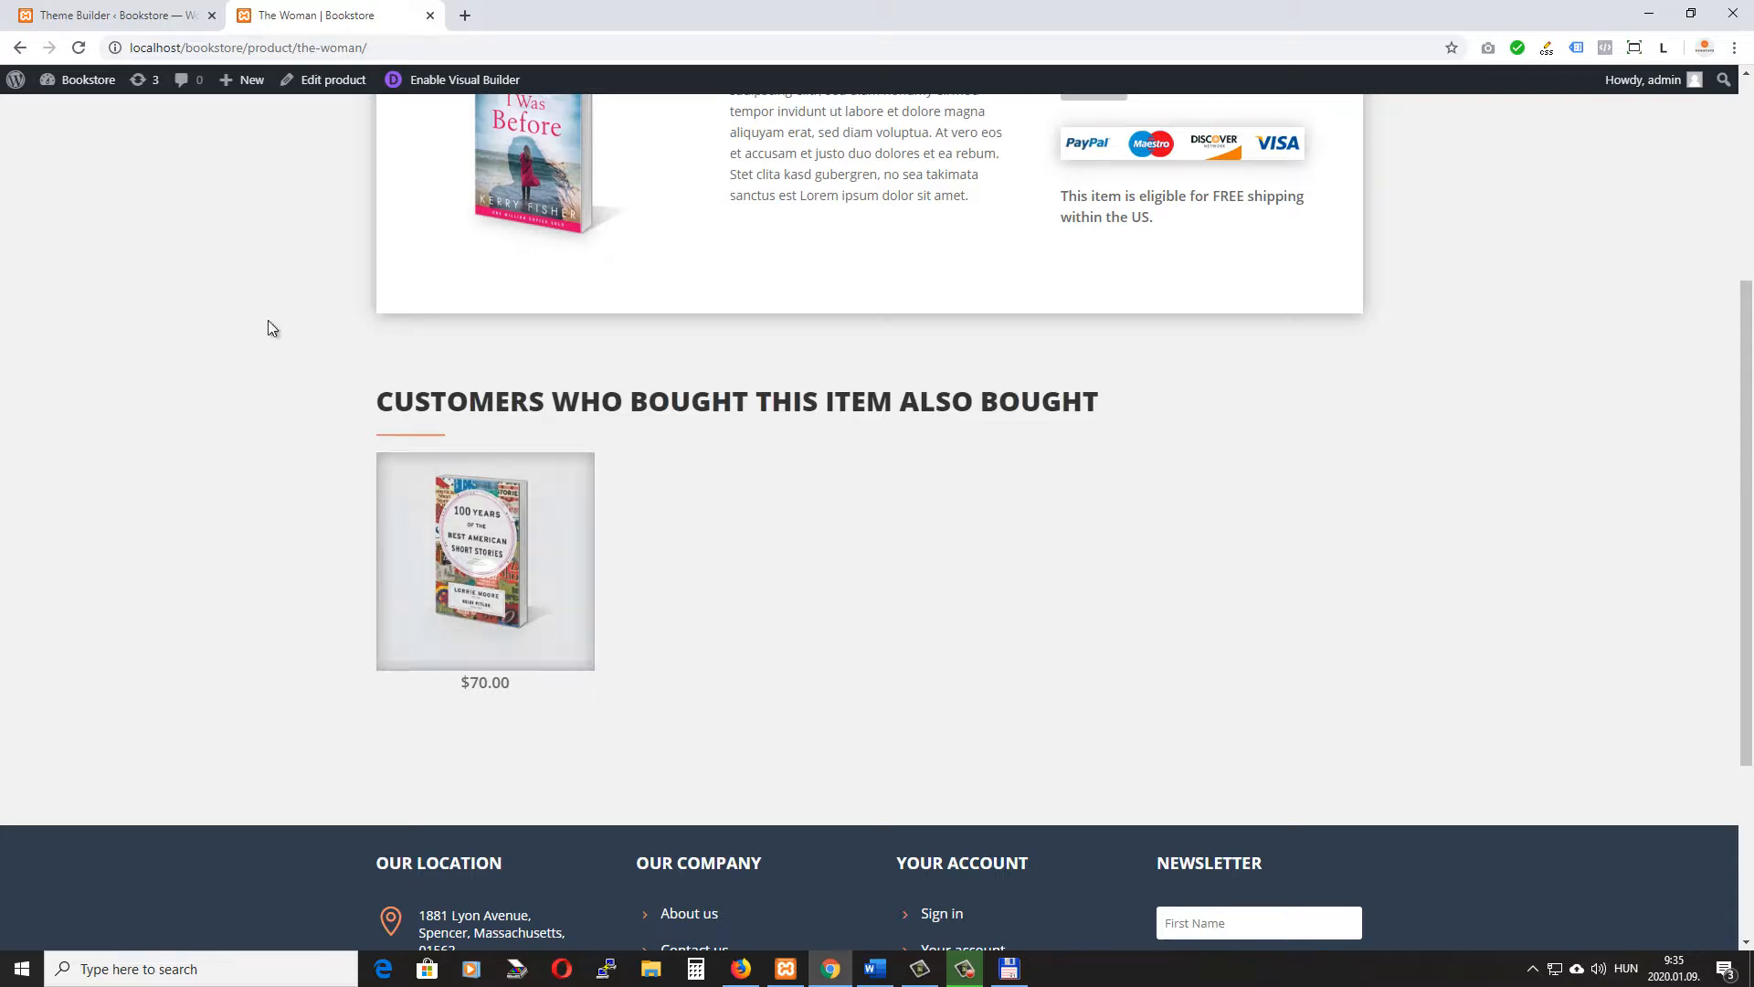
# Back in the Theme Builder, add an empty one-column row below the related products and move the Woo Related Product module into it
pyautogui.click(101, 13)
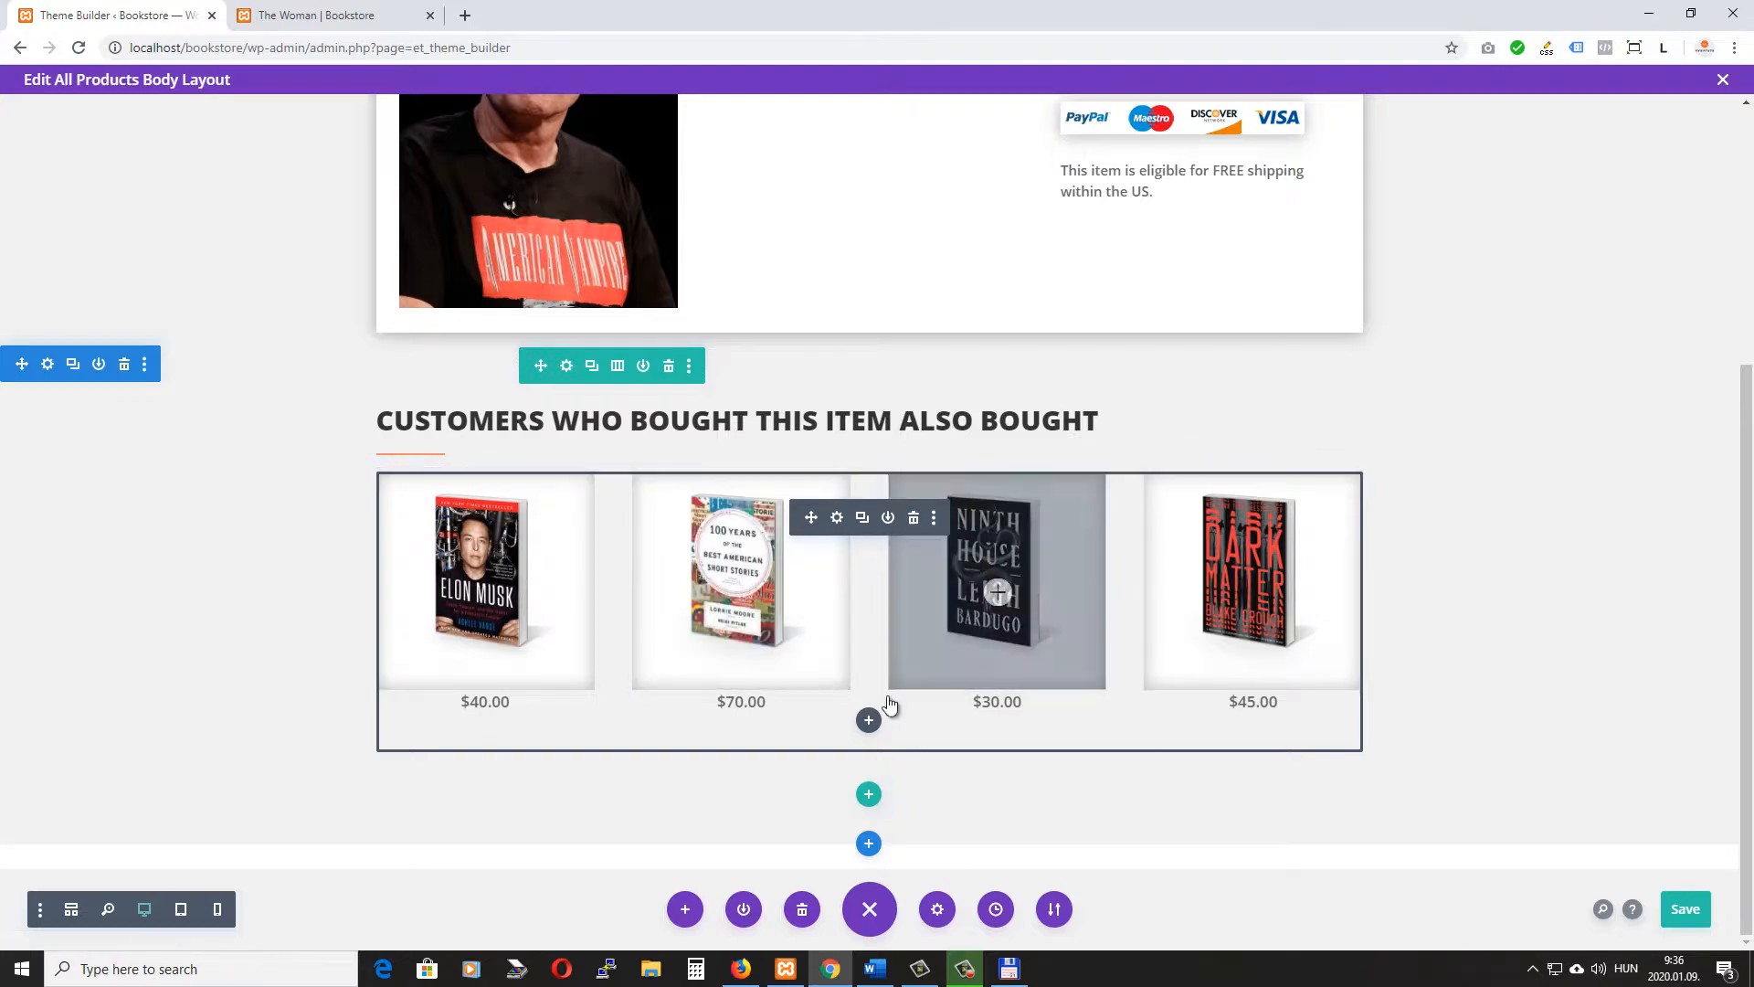
pyautogui.click(868, 796)
pyautogui.click(747, 460)
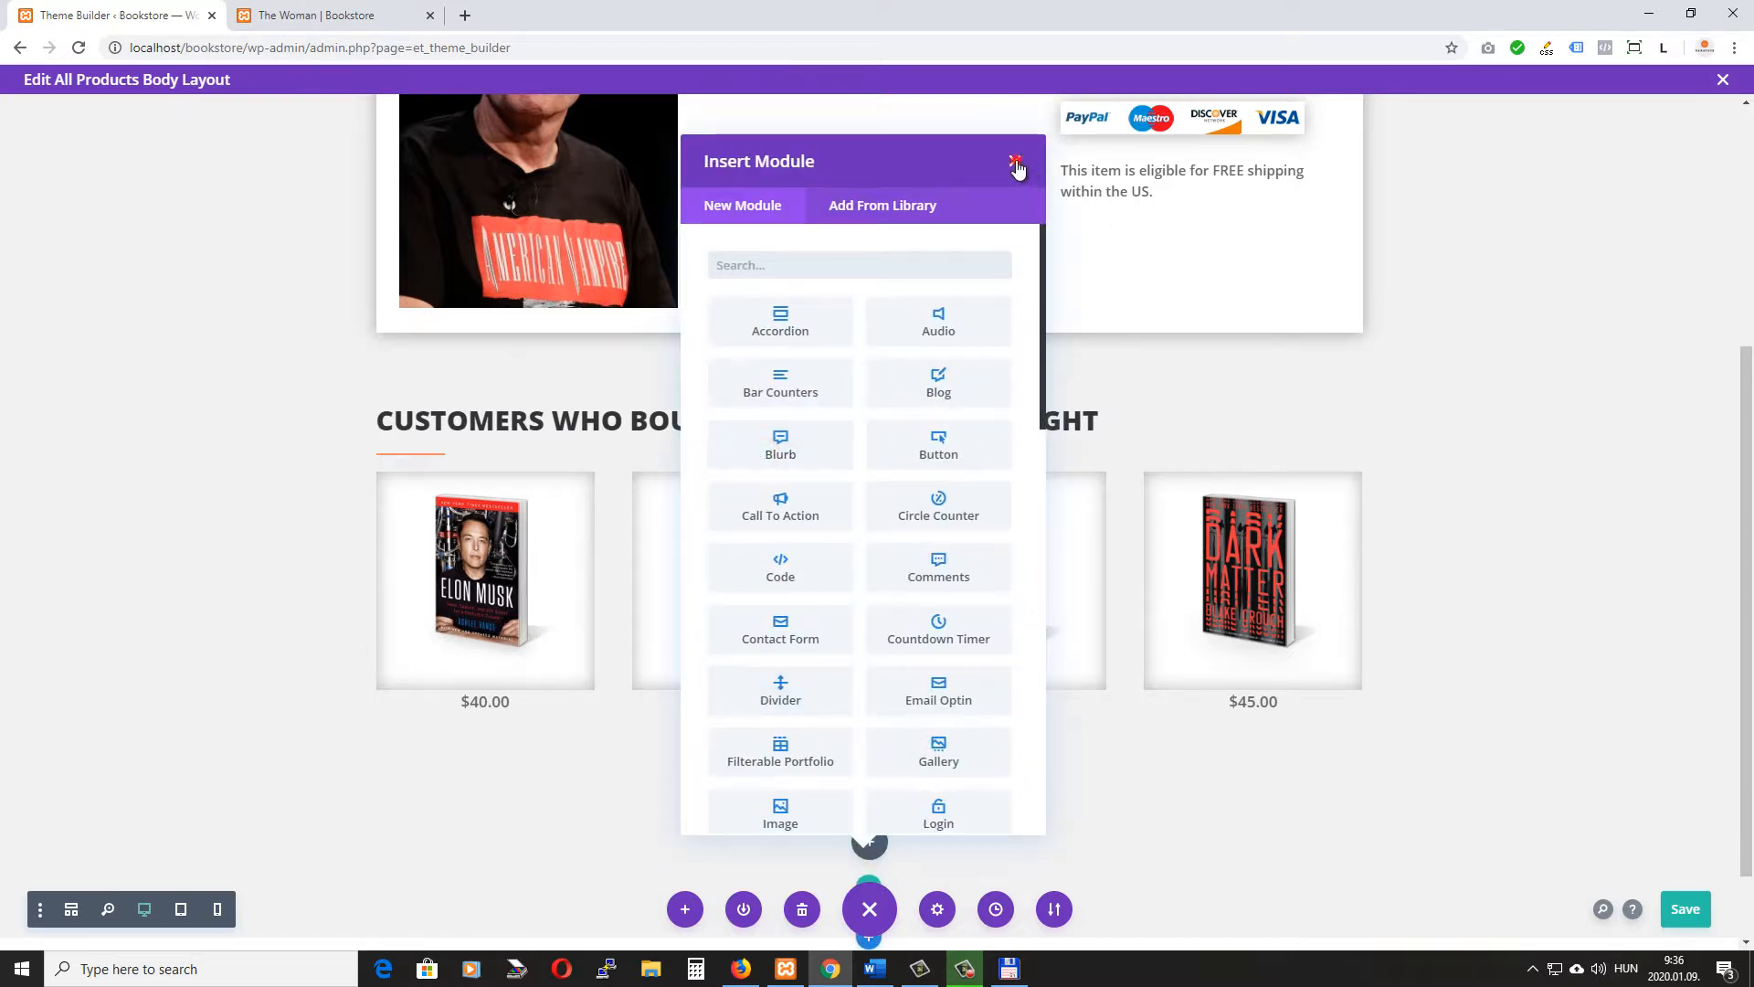
pyautogui.click(1015, 164)
pyautogui.scroll(-1, 325, 529)
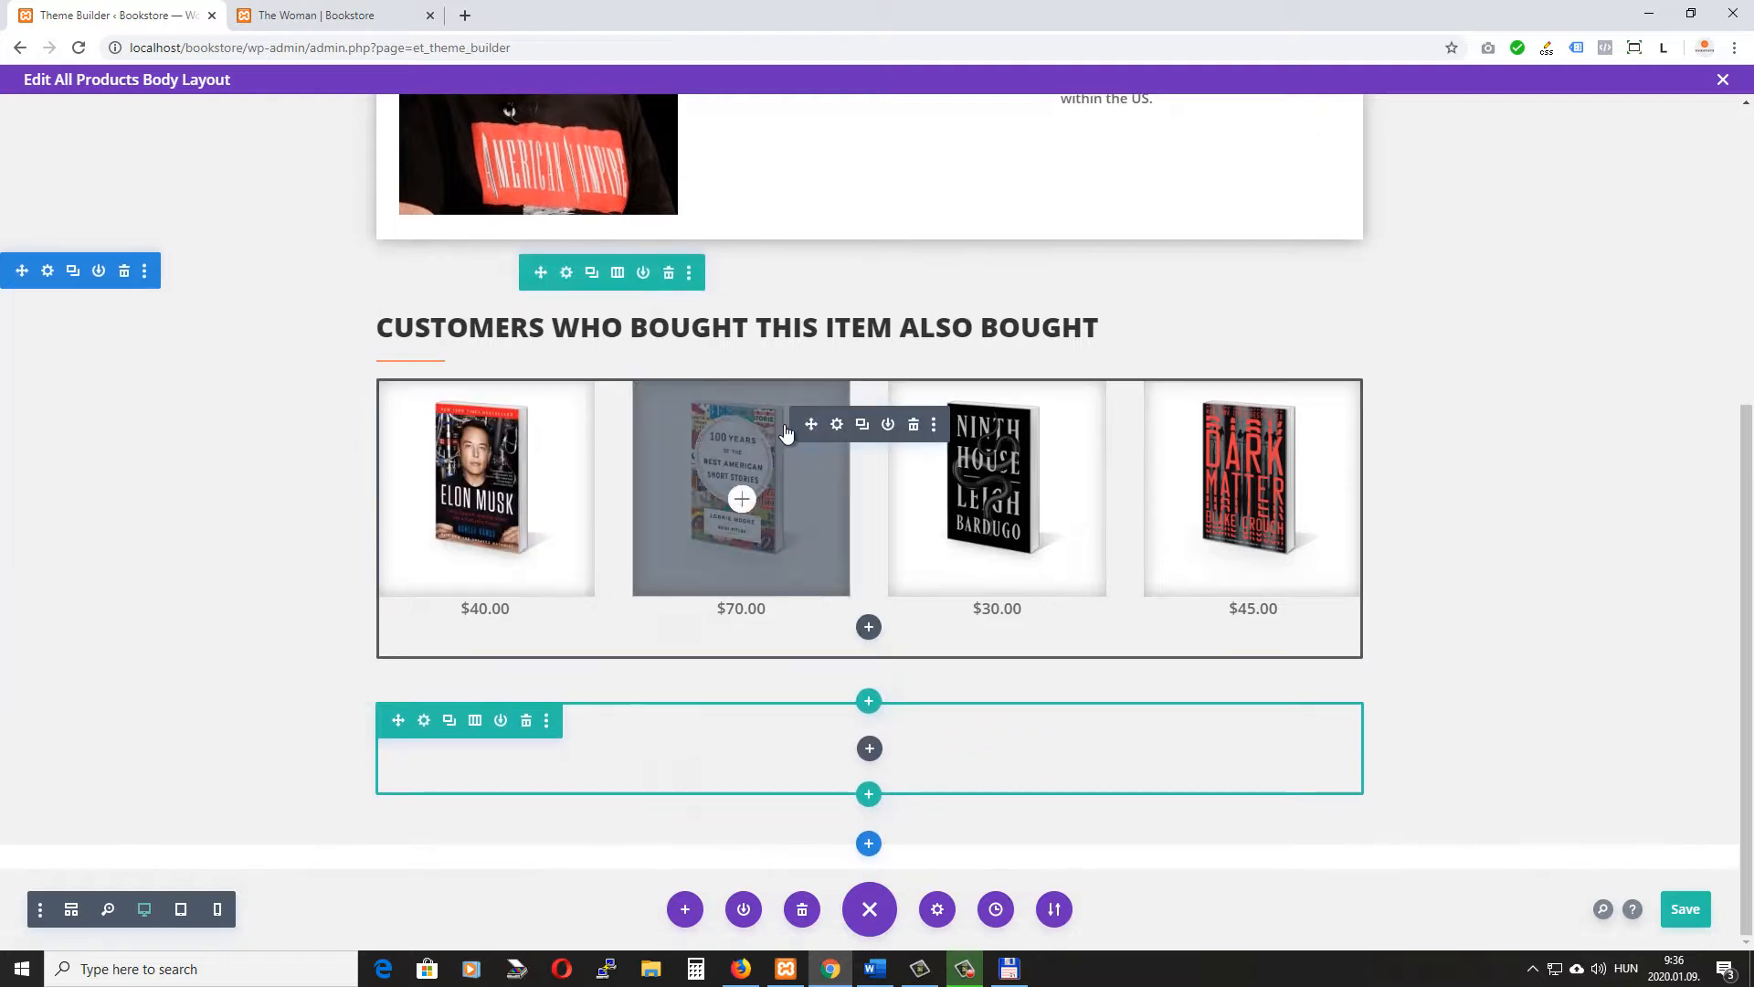
pyautogui.moveTo(810, 422); pyautogui.dragTo(785, 775)
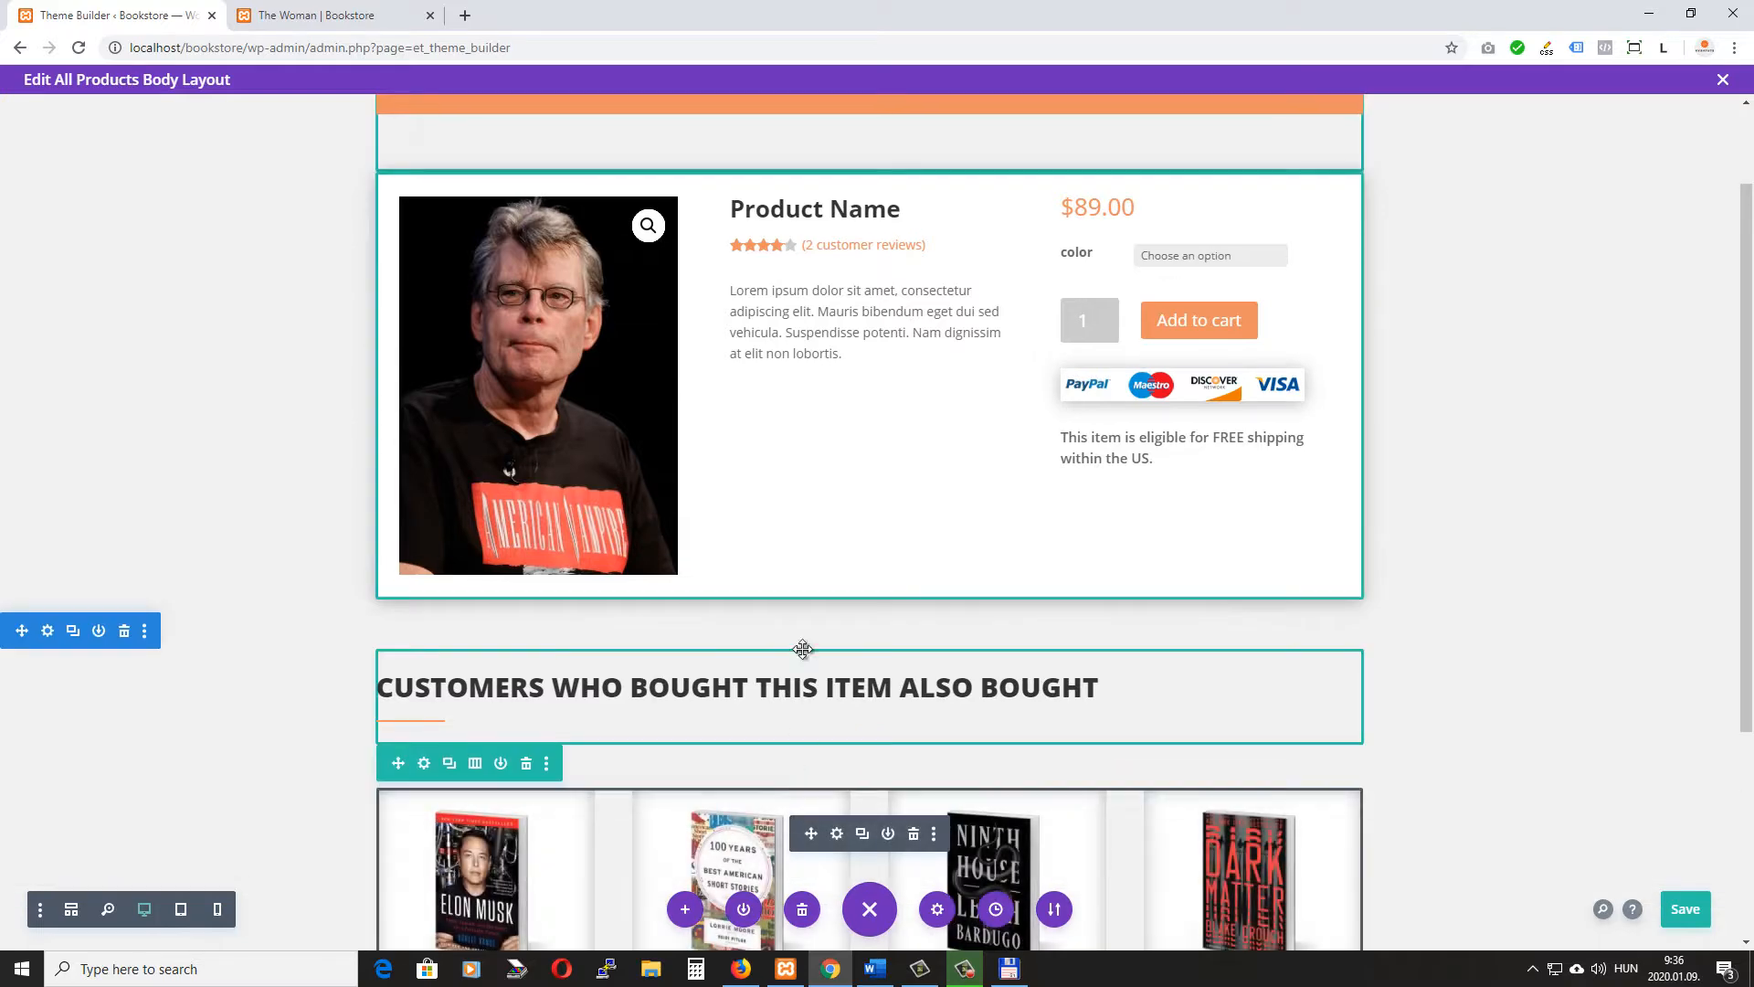
# Give the row holding the related products a white background color
pyautogui.scroll(-3, 848, 503)
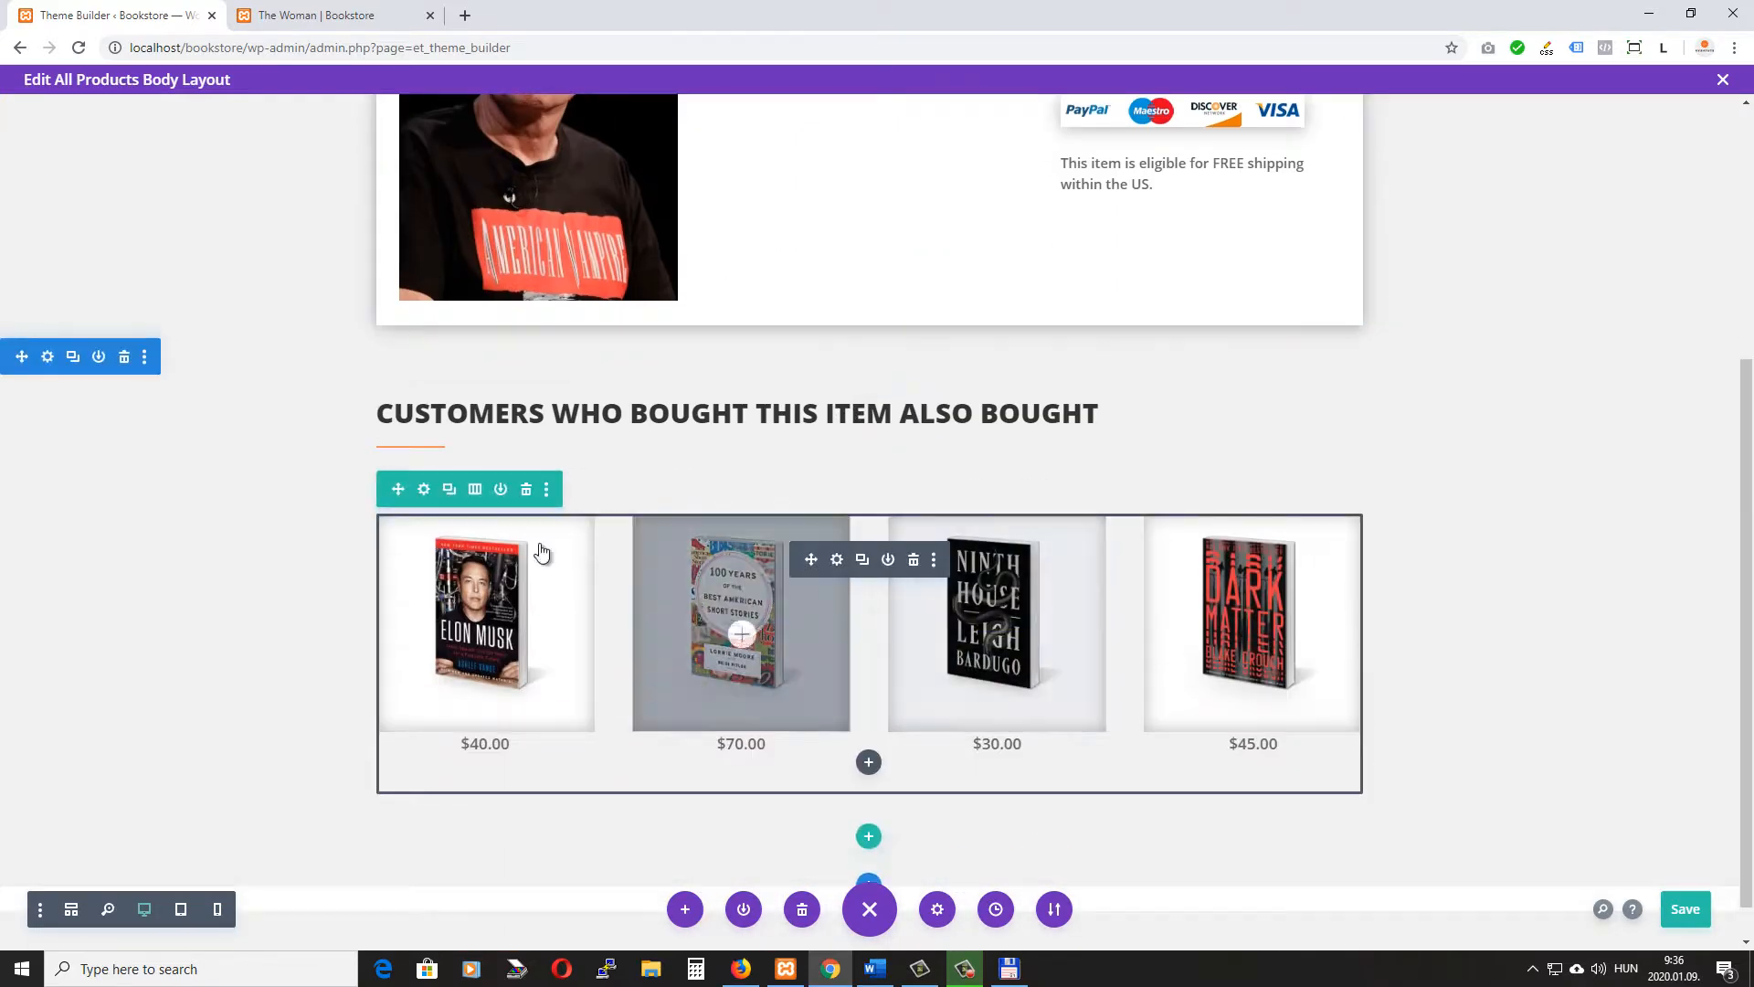
pyautogui.click(424, 490)
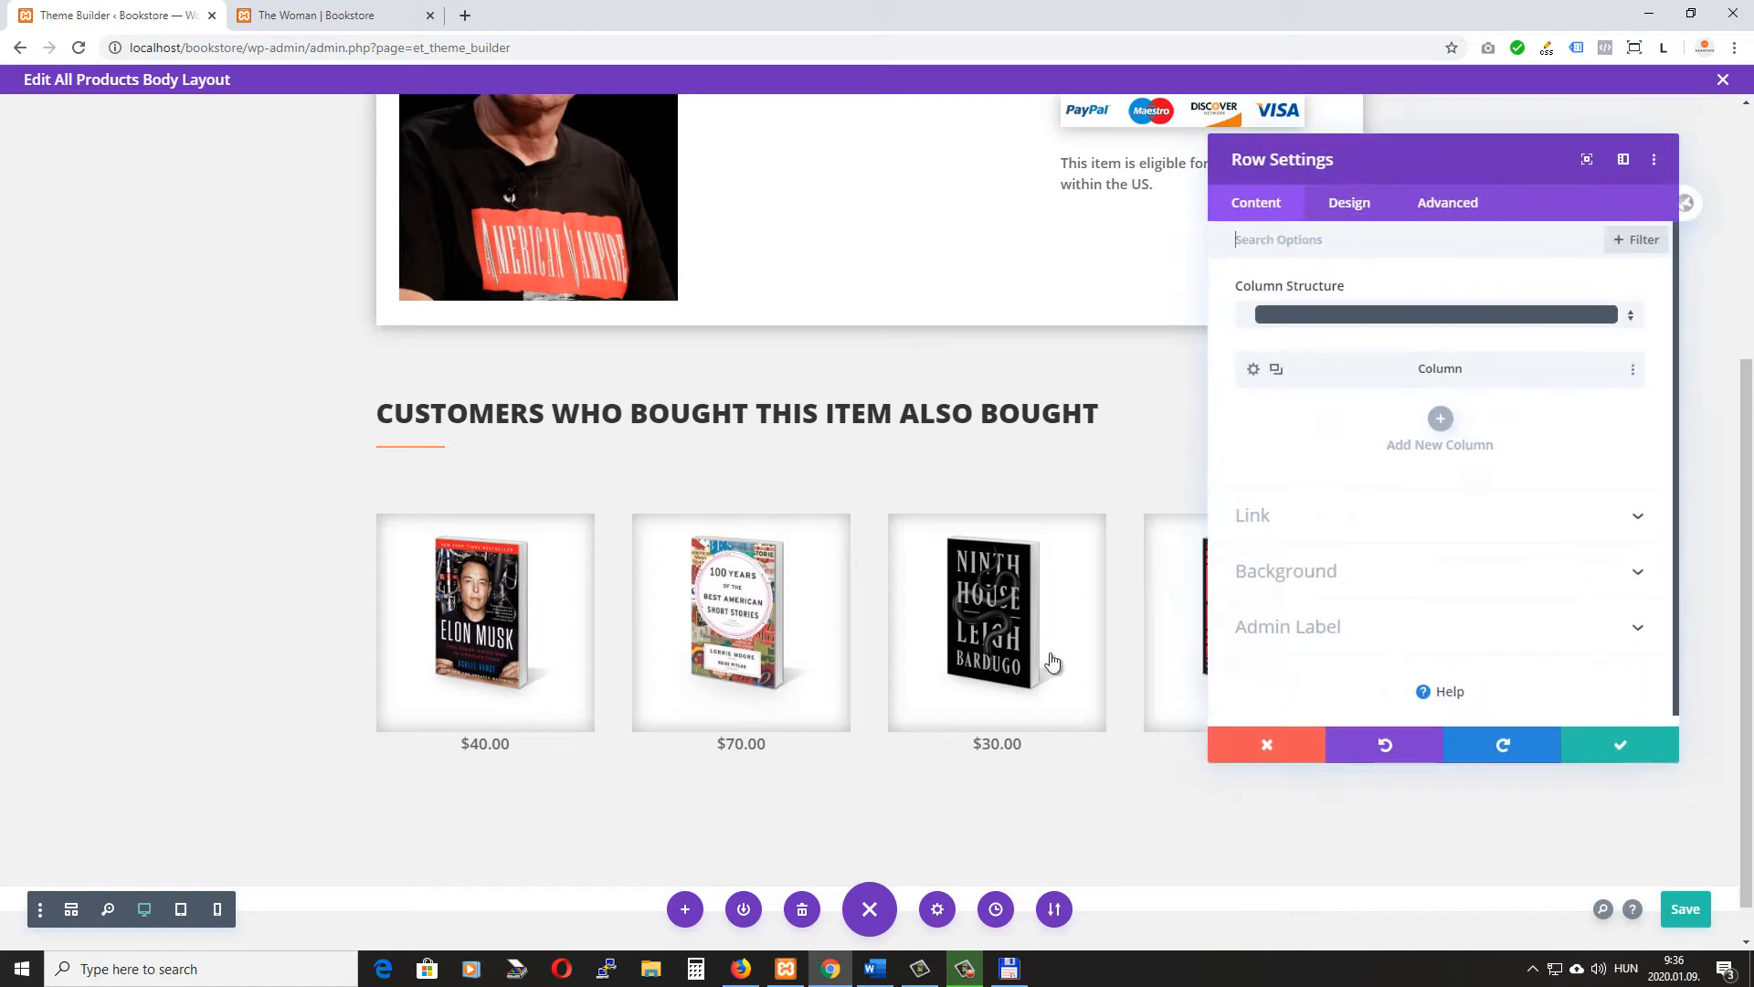
pyautogui.click(1342, 574)
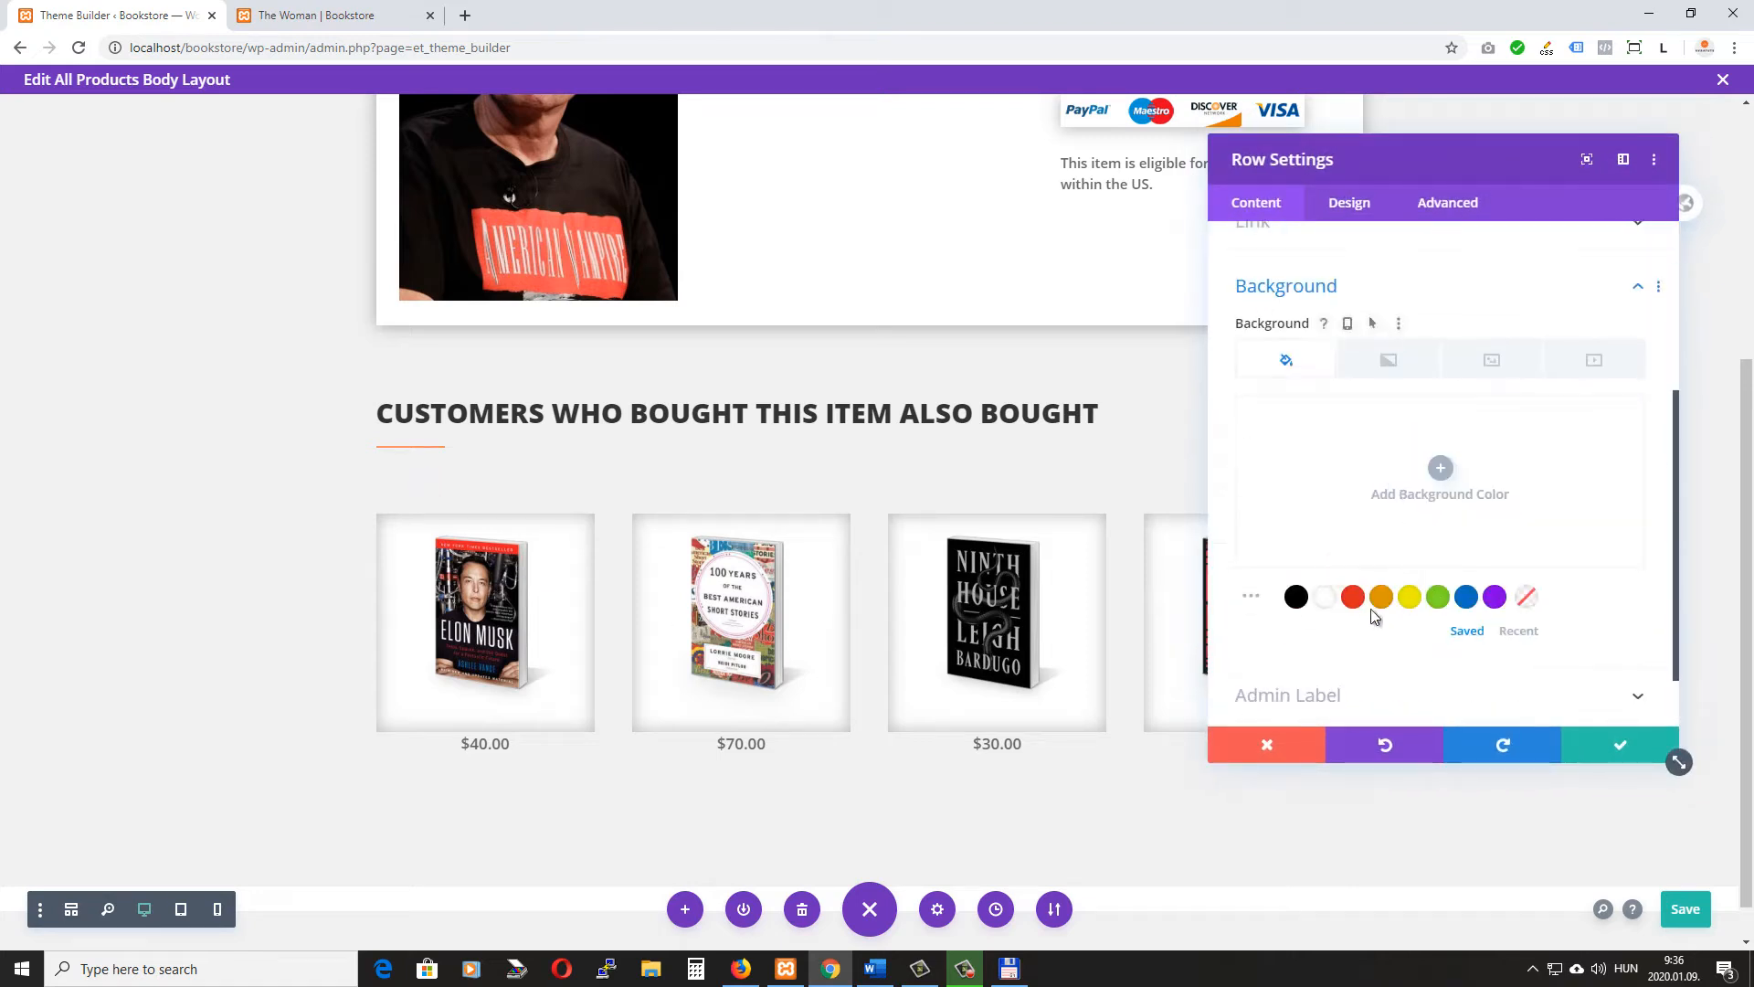
pyautogui.click(1324, 597)
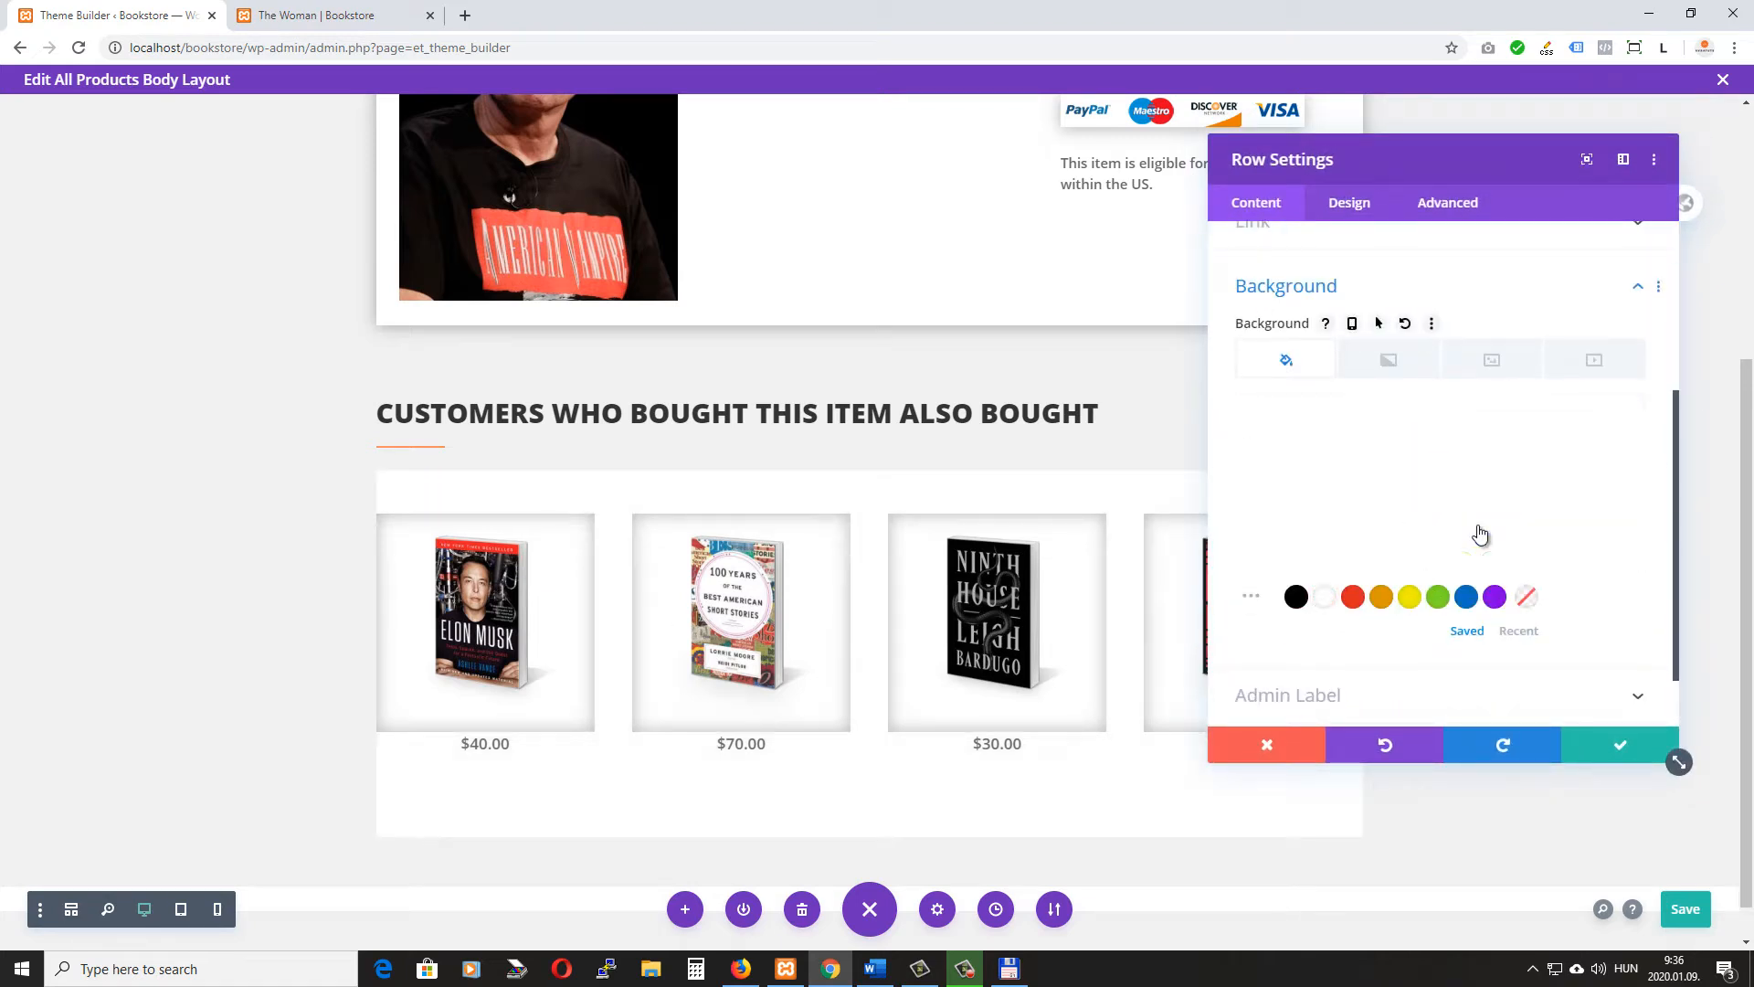
# Set linked left and right padding of 25px on the related products row
pyautogui.scroll(4, 1379, 578)
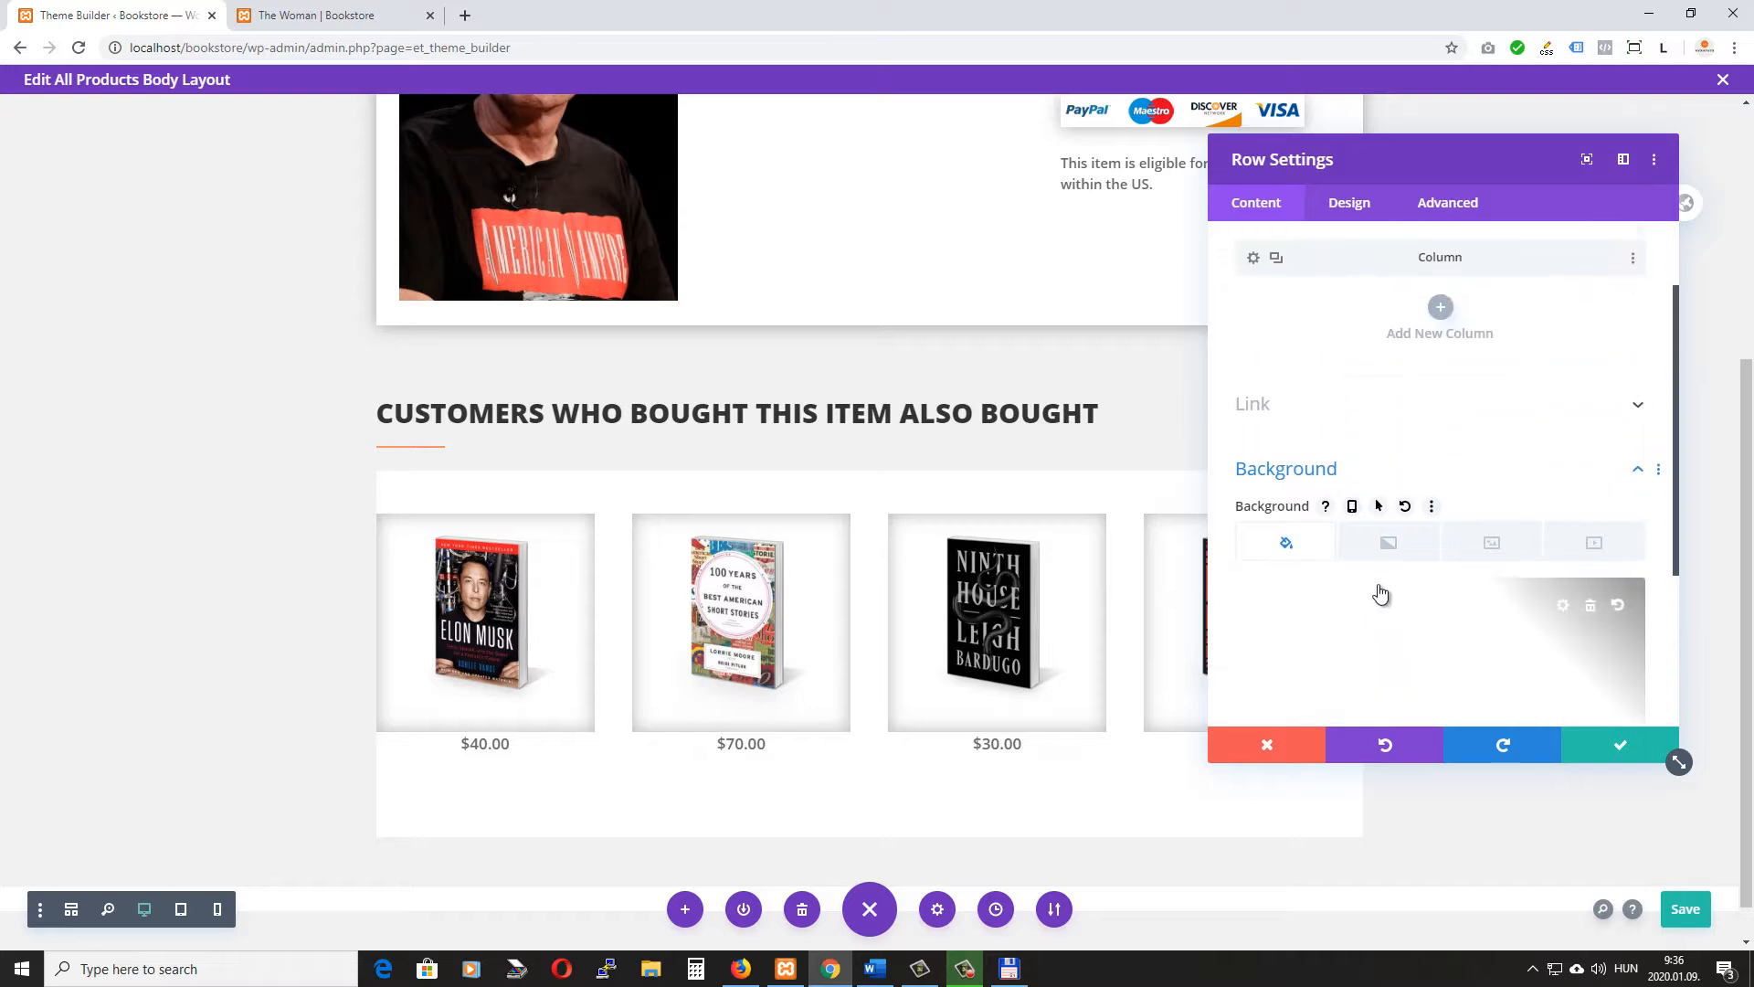
pyautogui.click(1346, 205)
pyautogui.click(1425, 338)
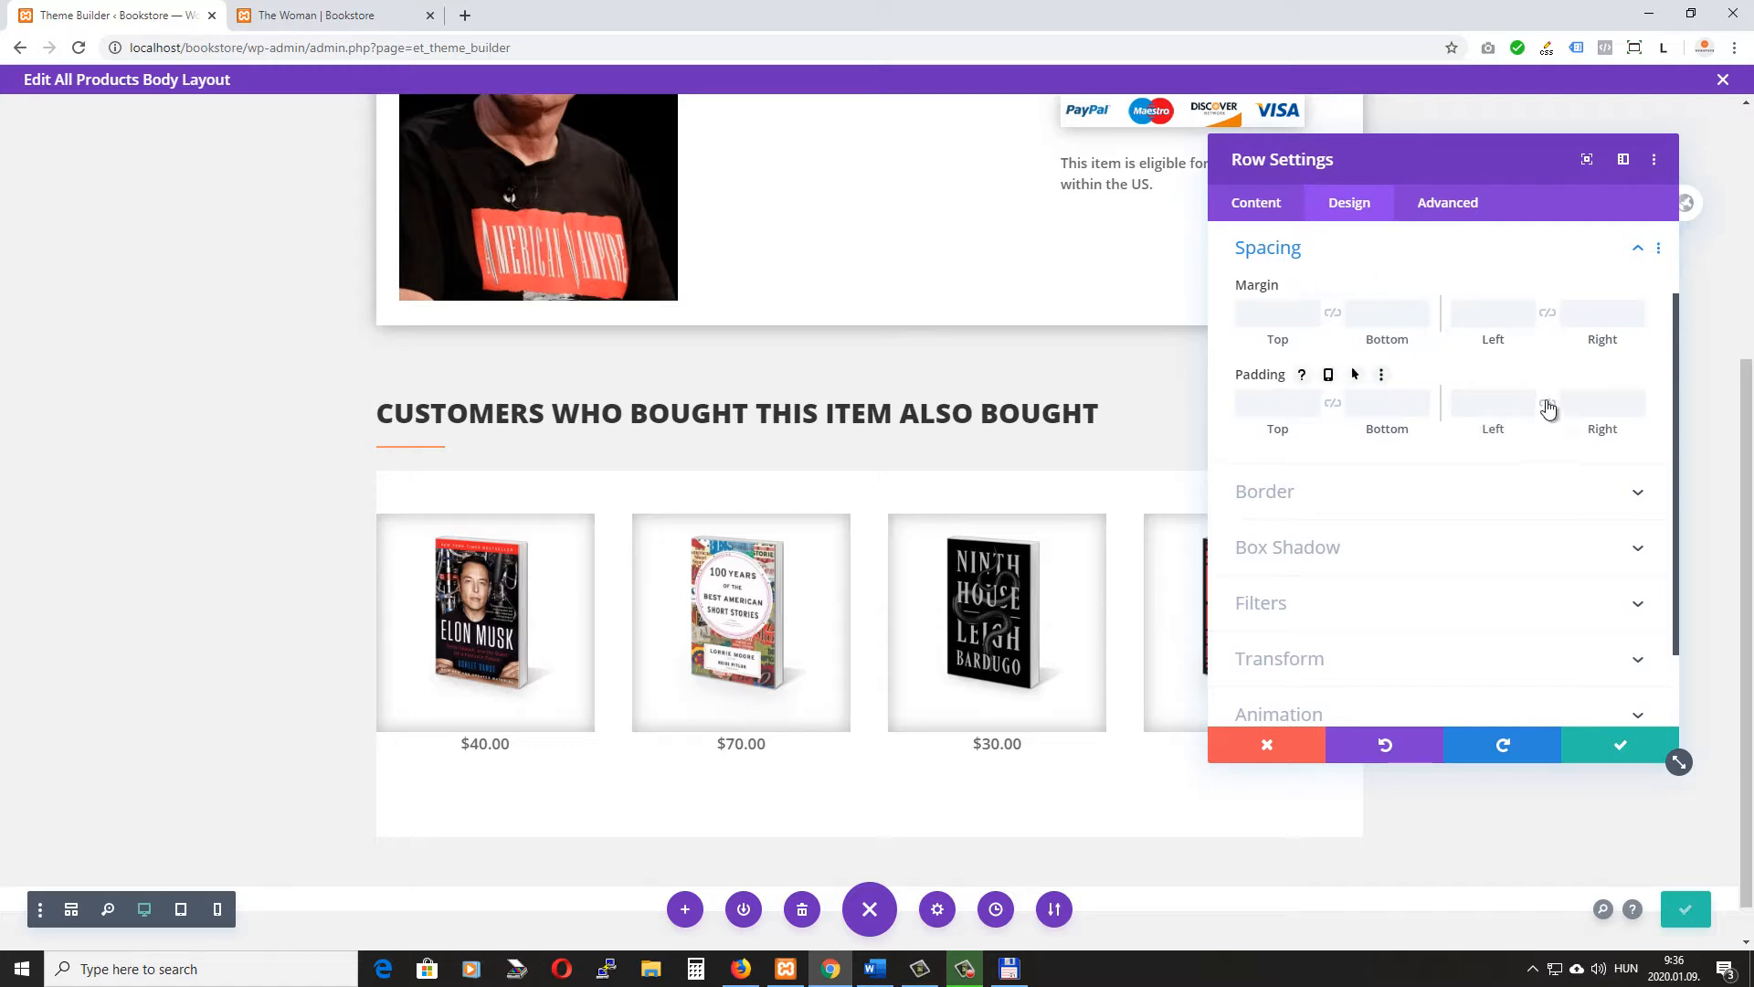
pyautogui.moveTo(1504, 161); pyautogui.dragTo(920, 227)
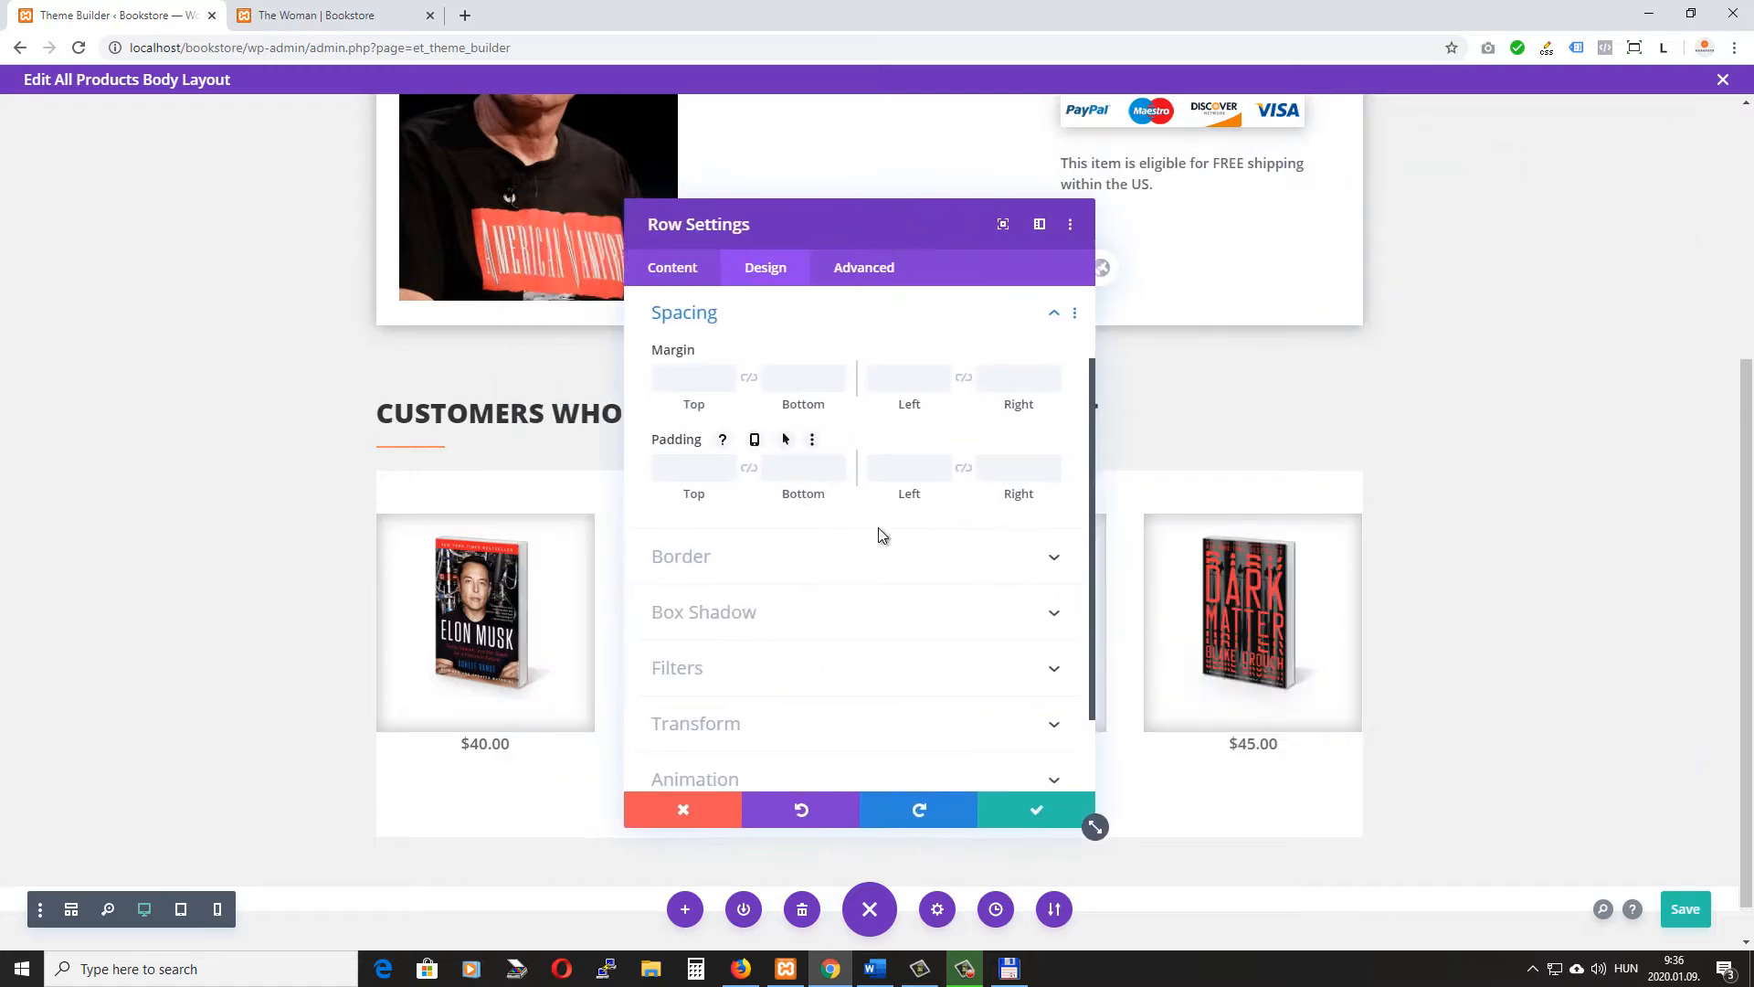
pyautogui.click(878, 470)
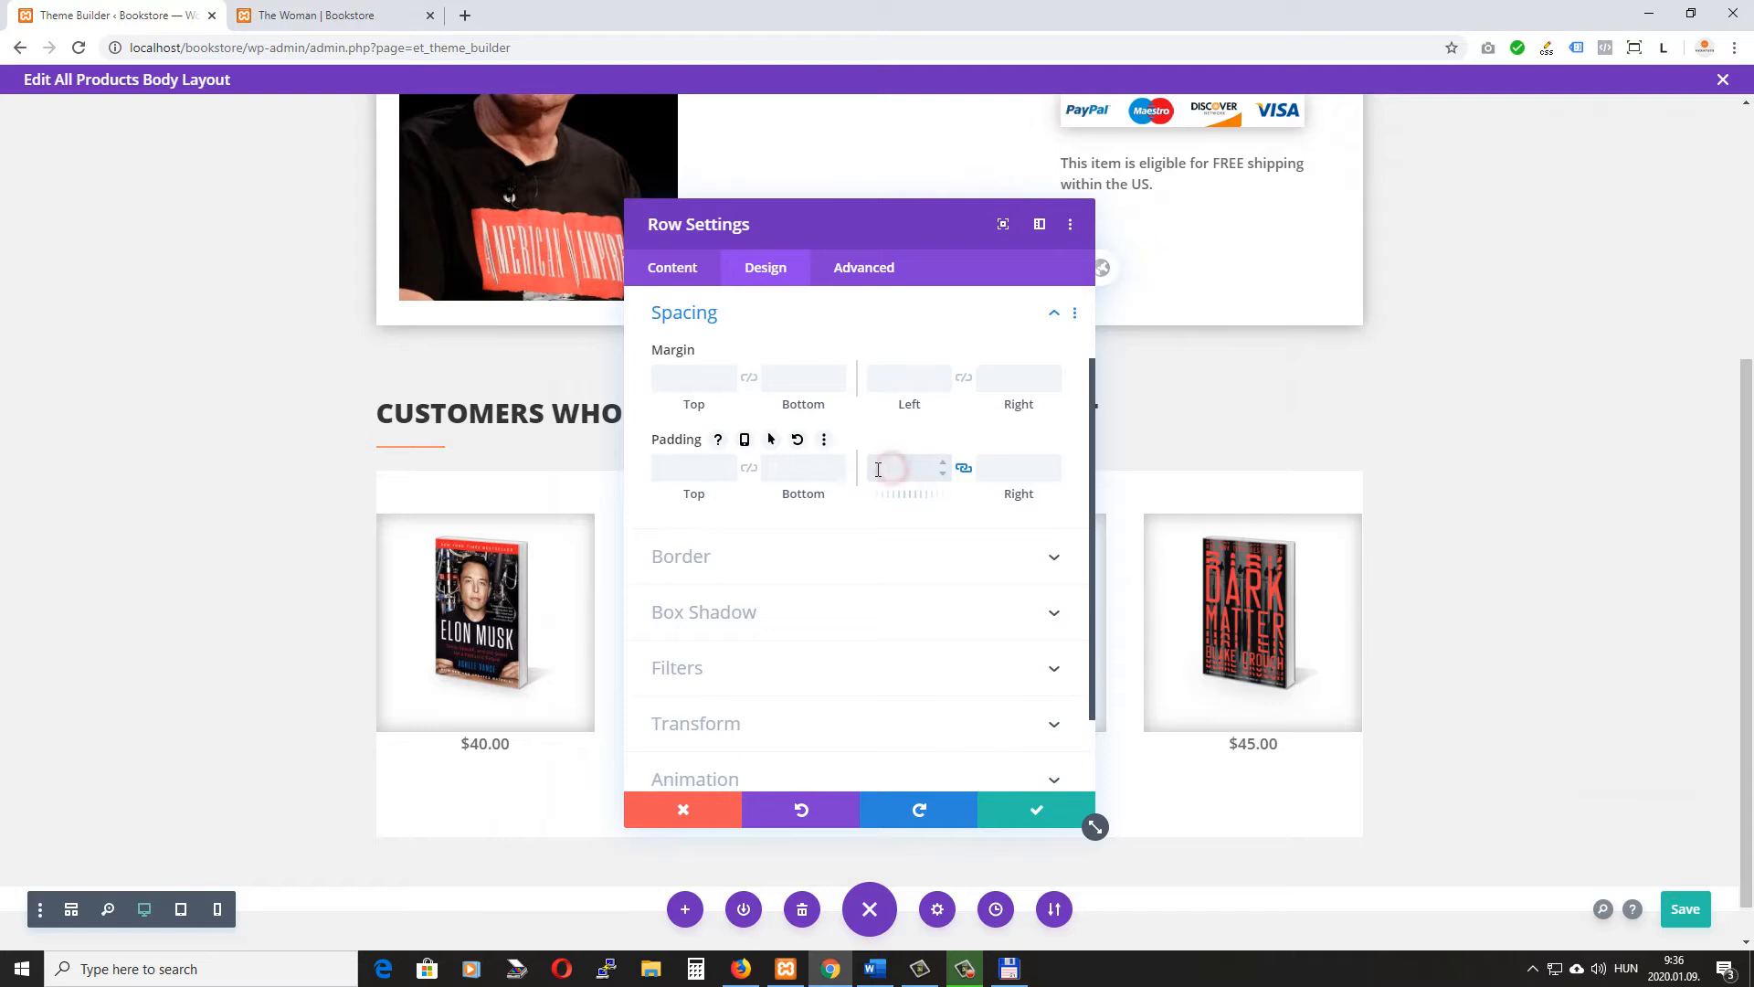
pyautogui.write('25px')
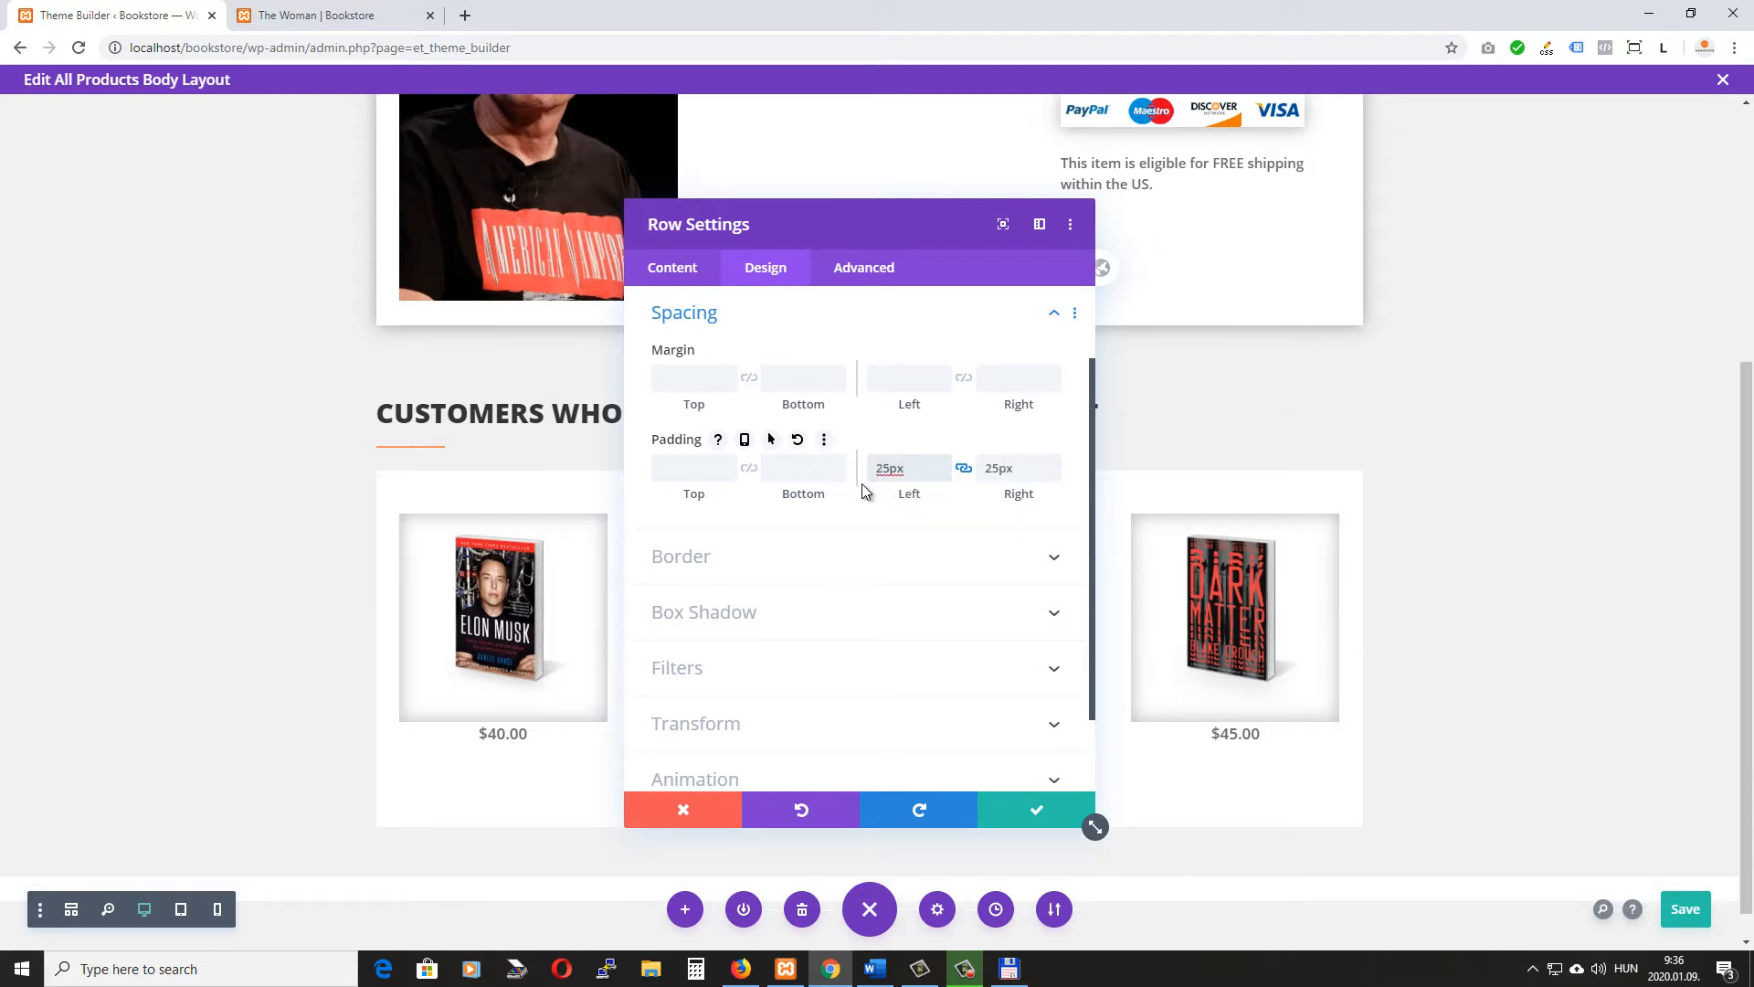
pyautogui.moveTo(863, 211); pyautogui.dragTo(1410, 141)
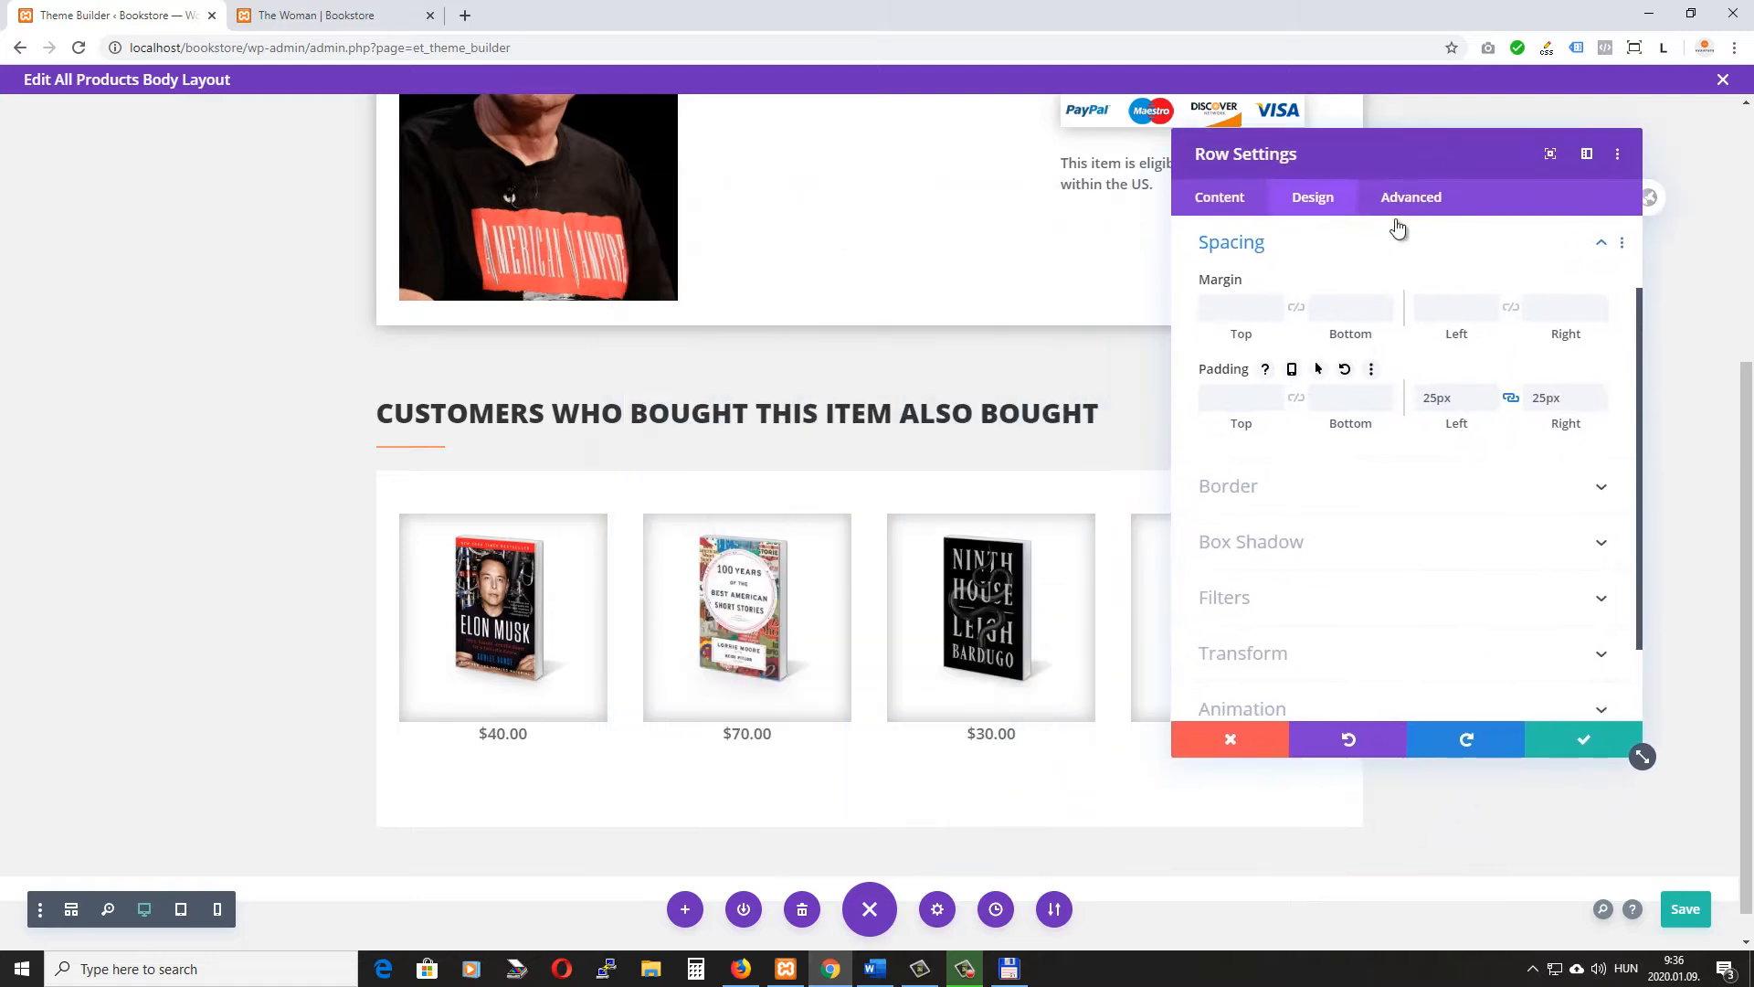
# Apply the first box shadow preset, with 2px vertical position and 18px blur, to the related products row and accept the row settings
pyautogui.scroll(-1, 1315, 511)
pyautogui.click(1315, 481)
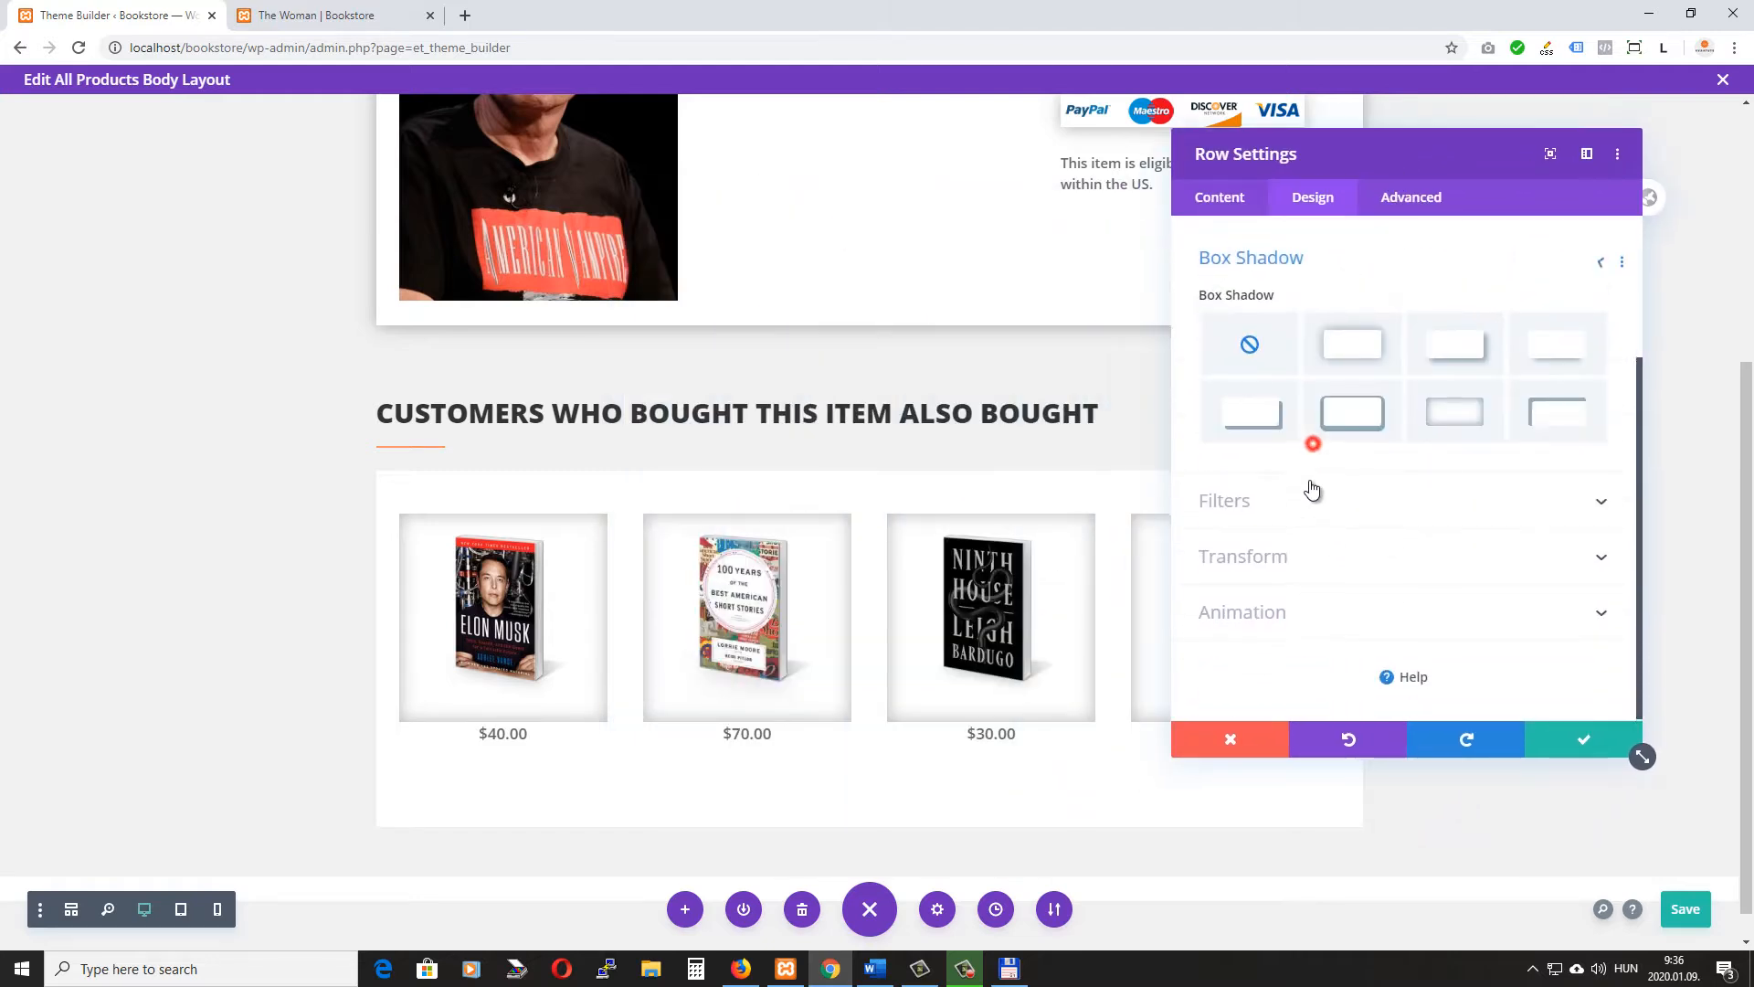
pyautogui.click(1365, 344)
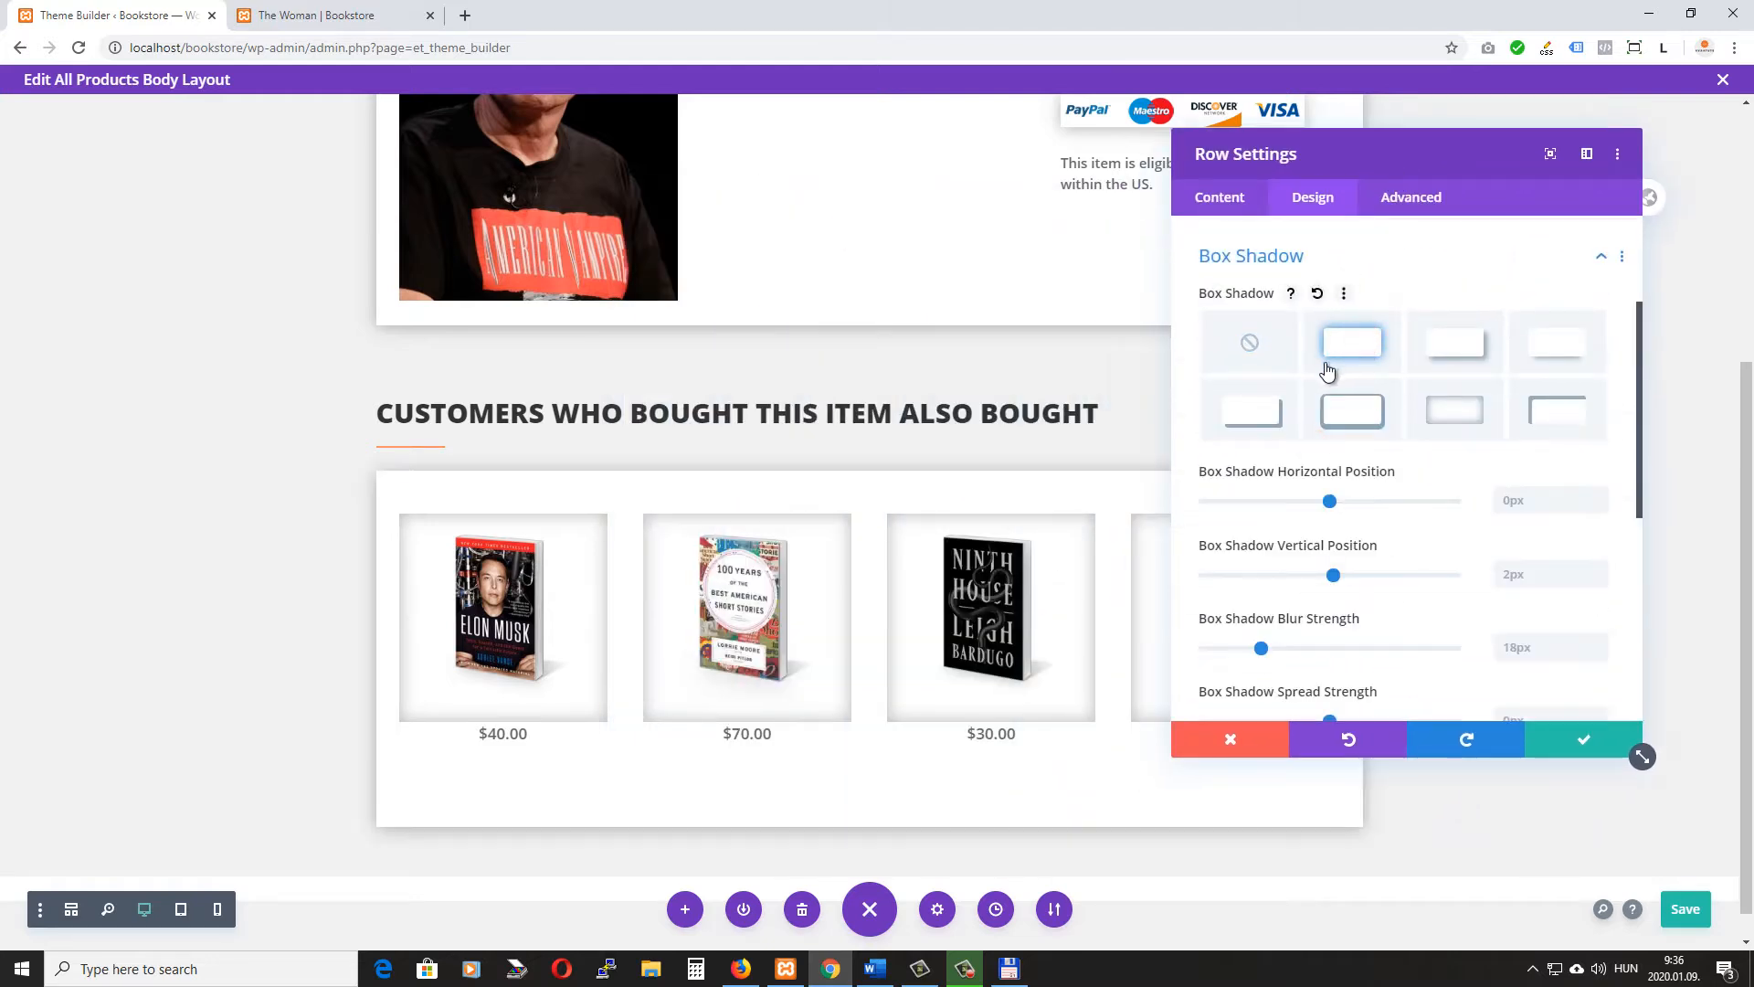
pyautogui.click(1583, 739)
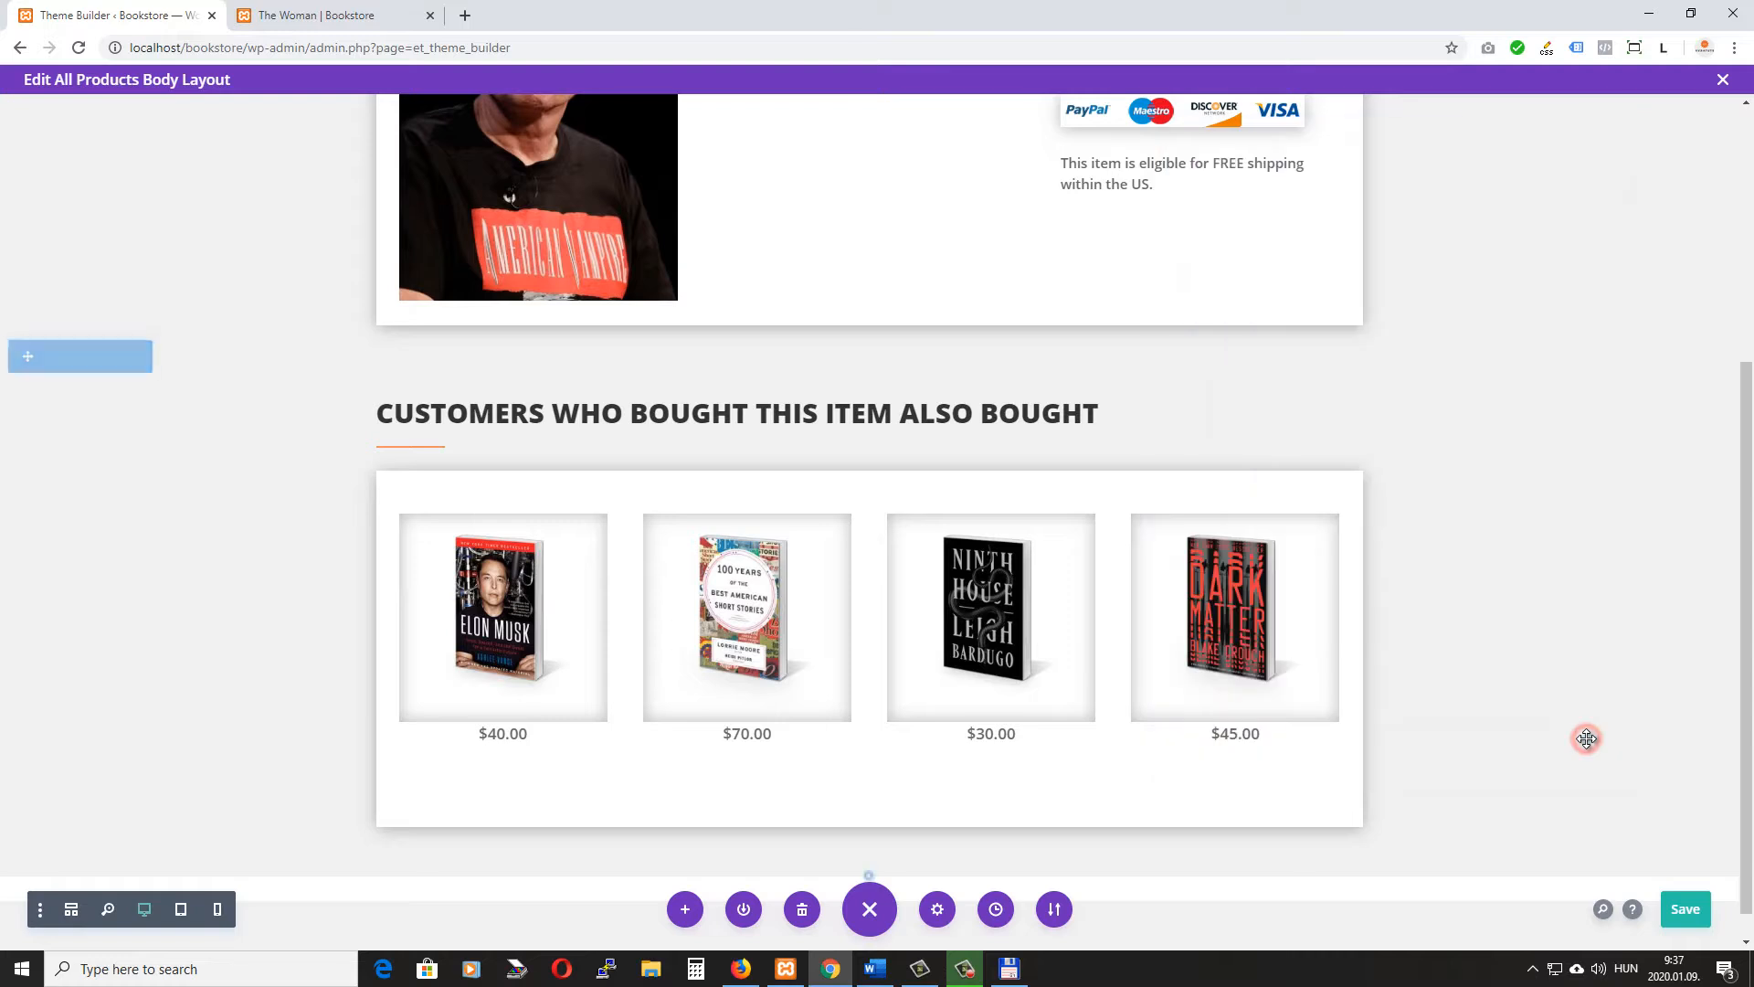
# Save the All Products body layout and reload The Woman product page in the other browser tab
pyautogui.click(1696, 911)
pyautogui.click(319, 15)
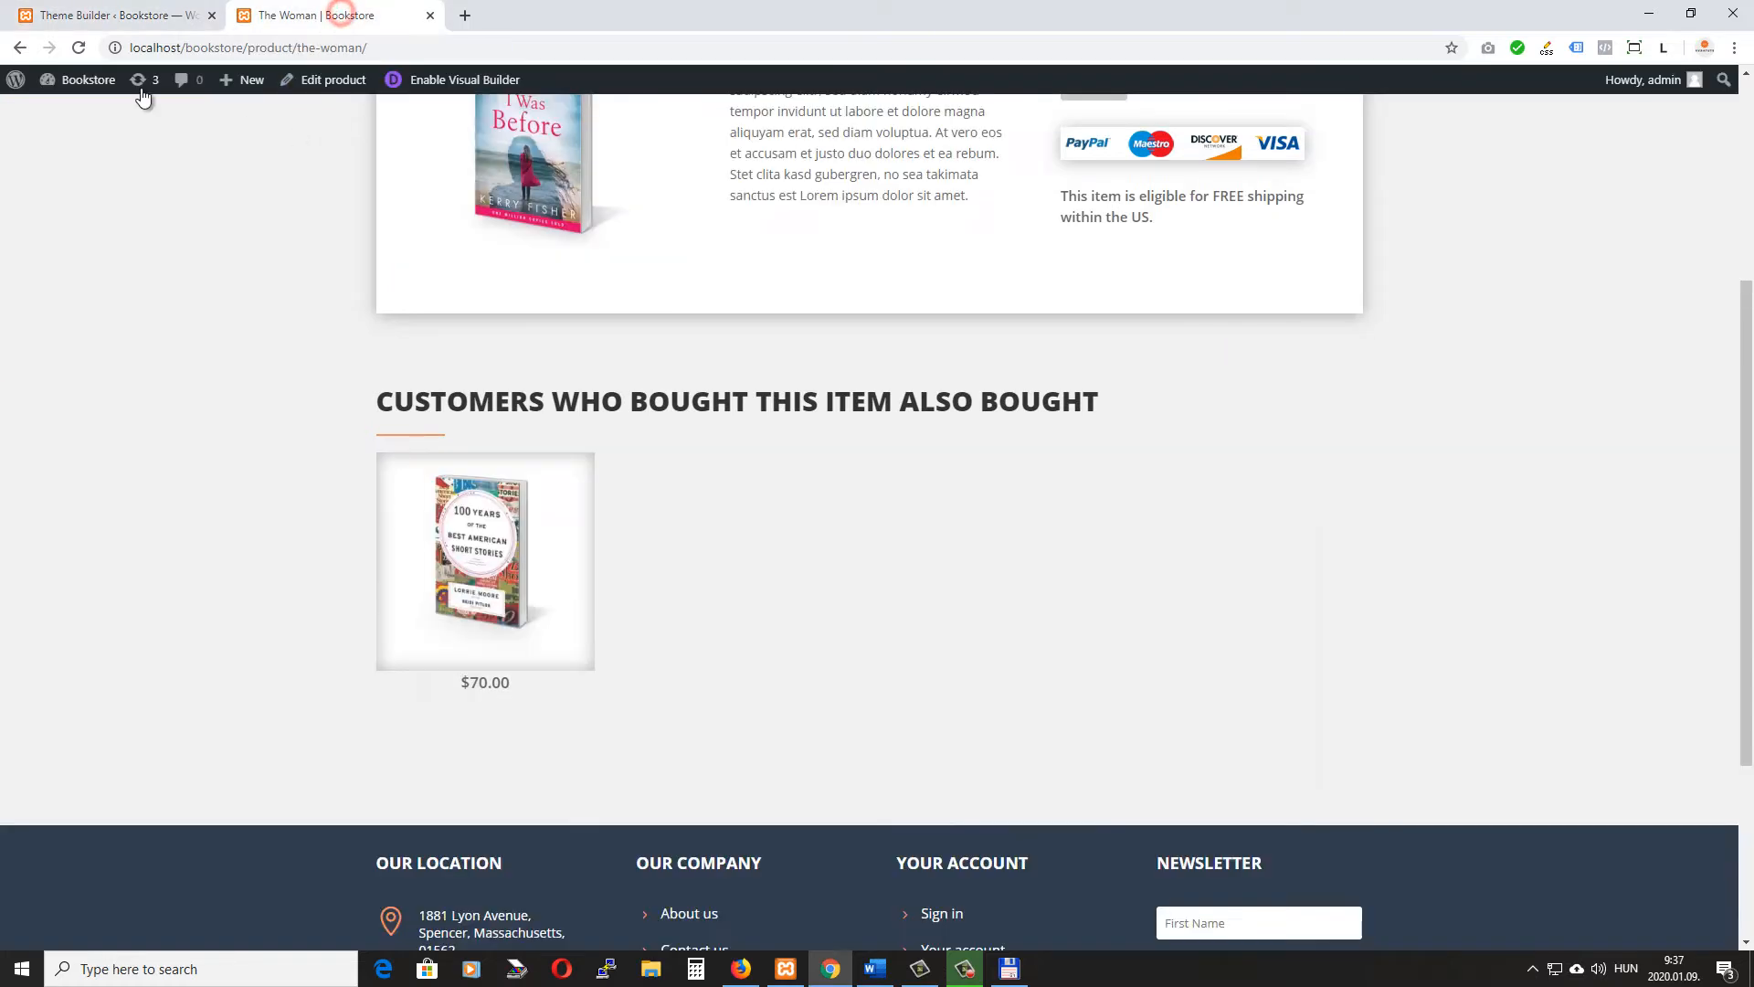
pyautogui.click(79, 47)
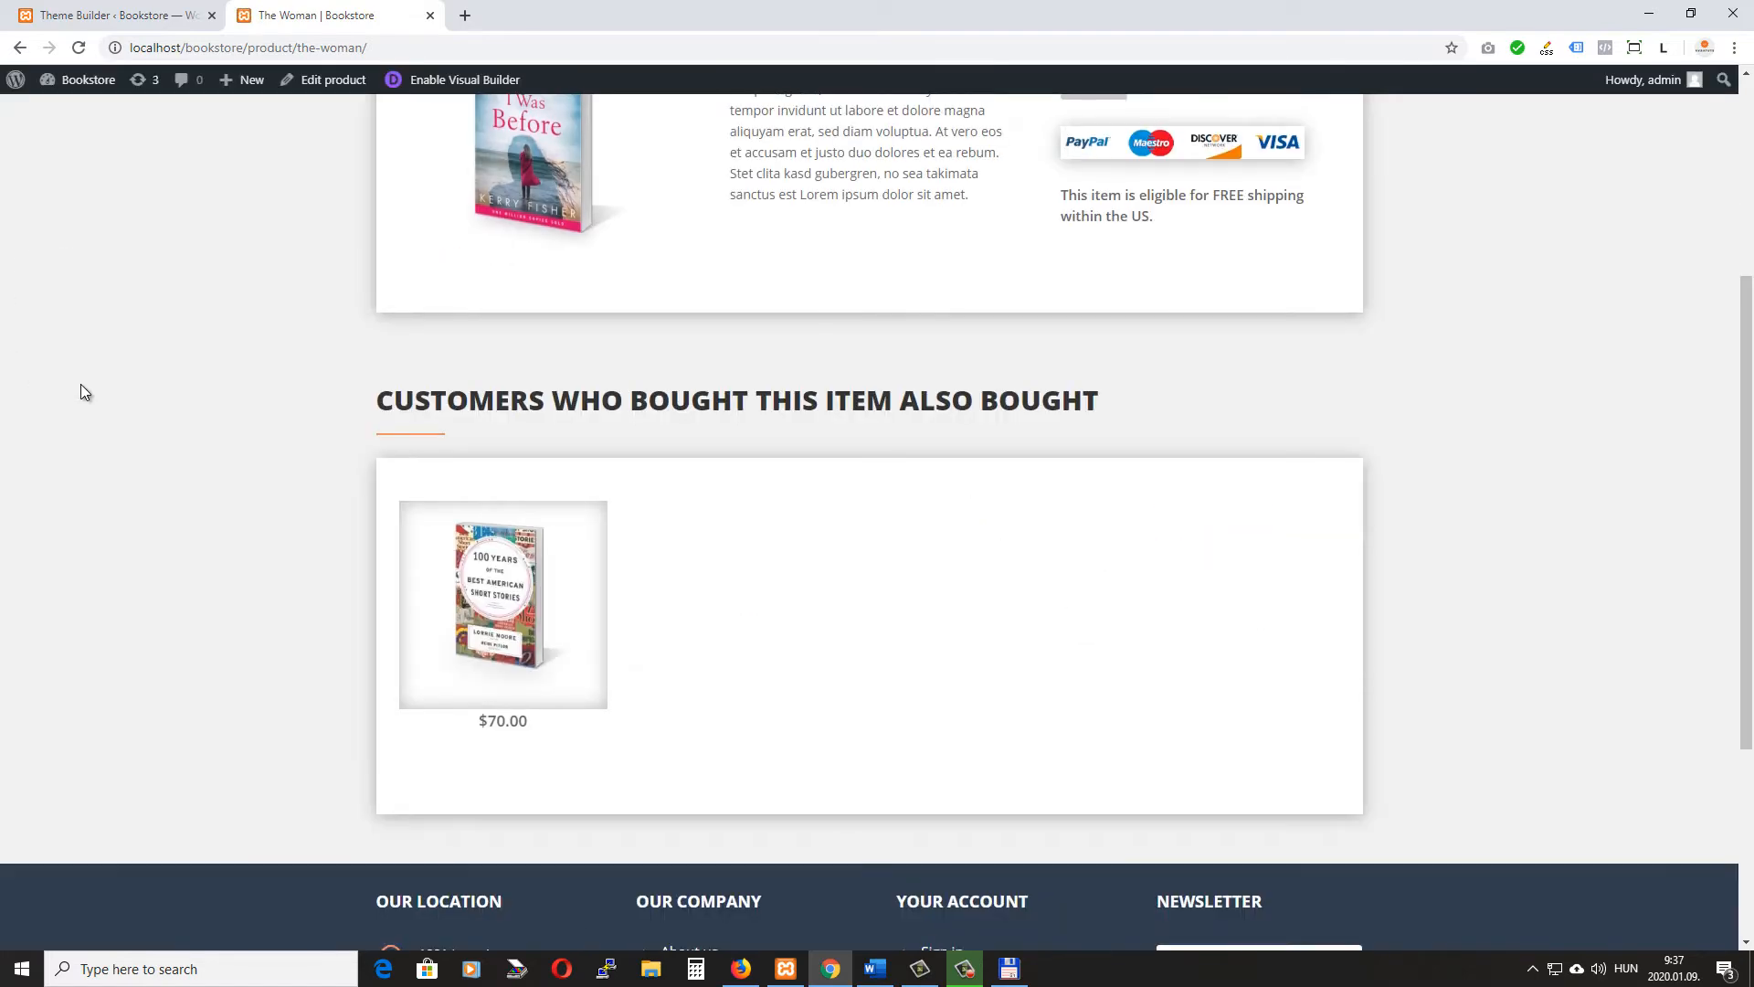
# Examine The Woman product page from header to footer, comparing the product details box with the related products row
pyautogui.scroll(-2, 80, 384)
pyautogui.scroll(2, 92, 429)
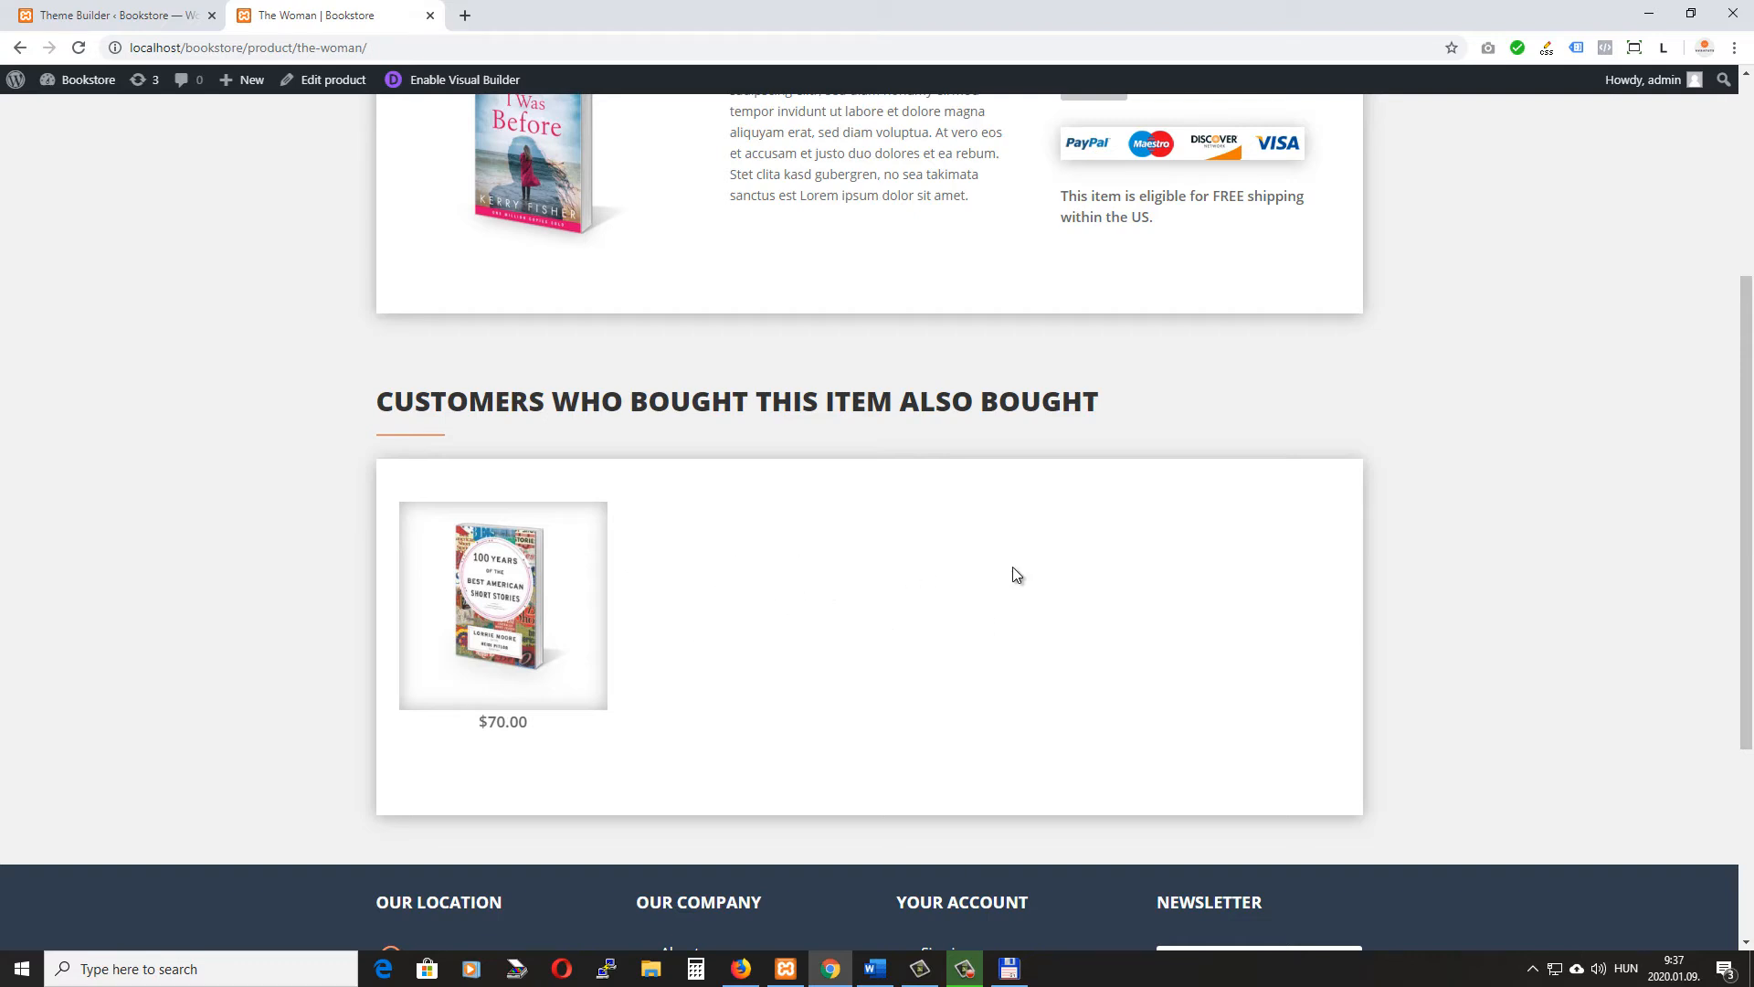
pyautogui.scroll(2, 1097, 612)
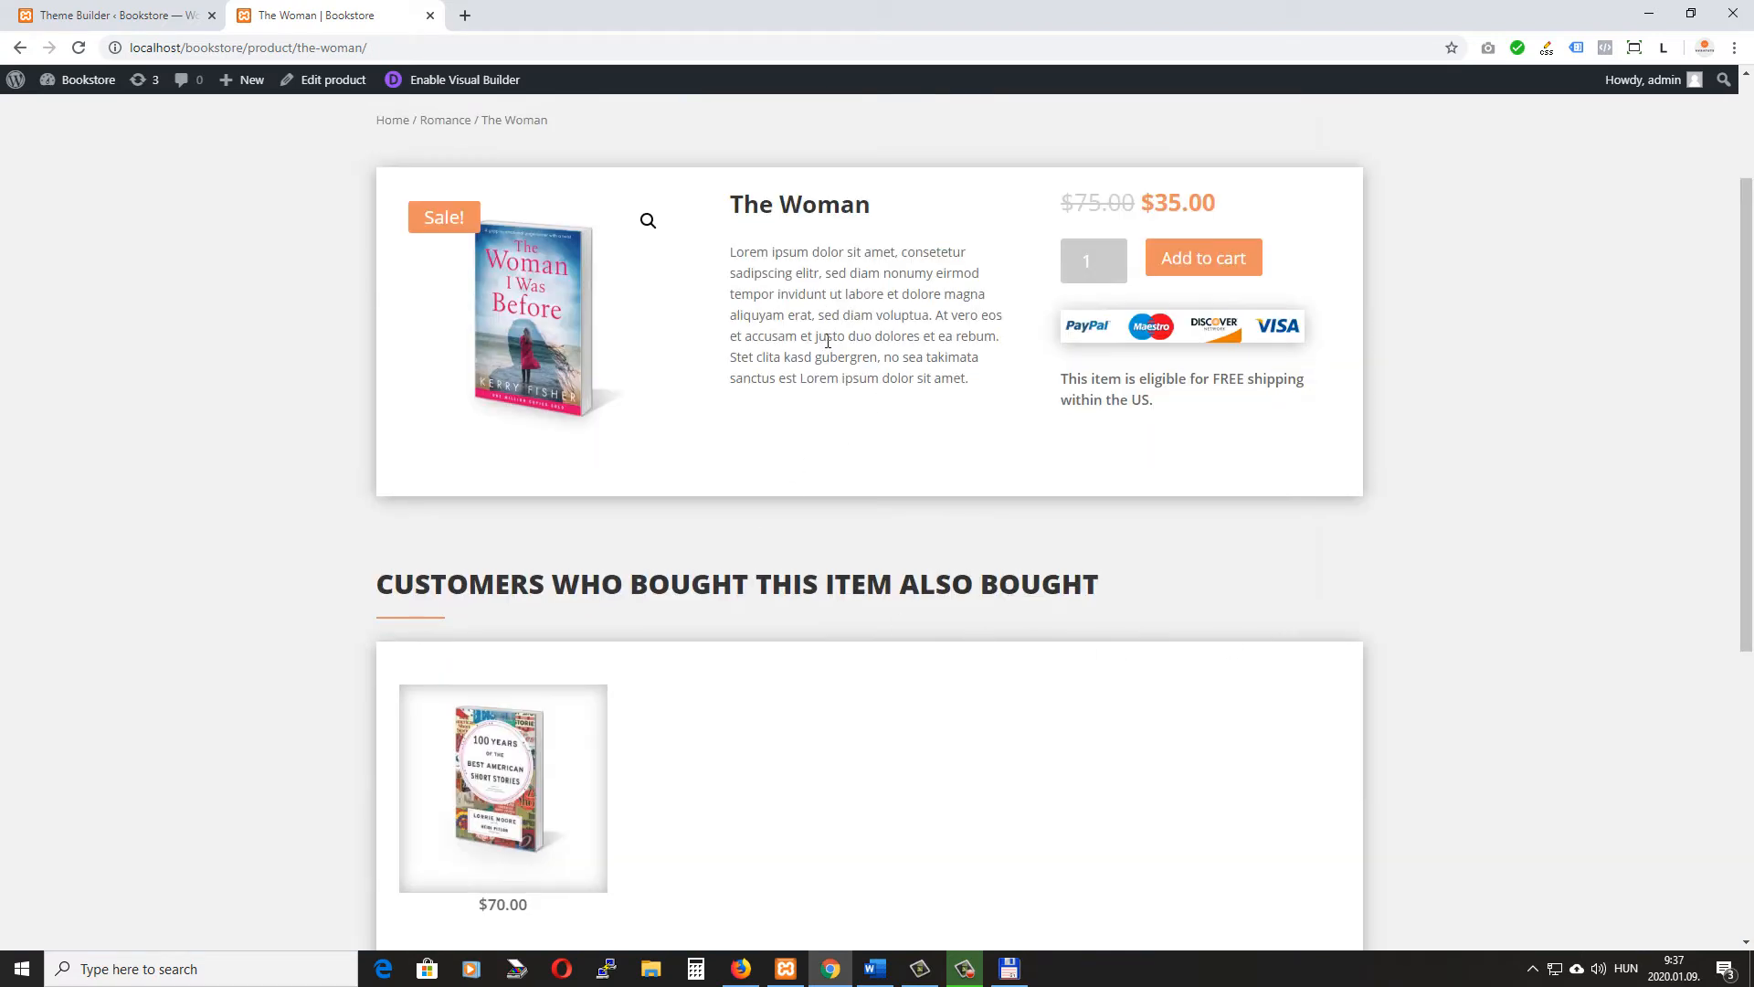
pyautogui.scroll(-2, 822, 299)
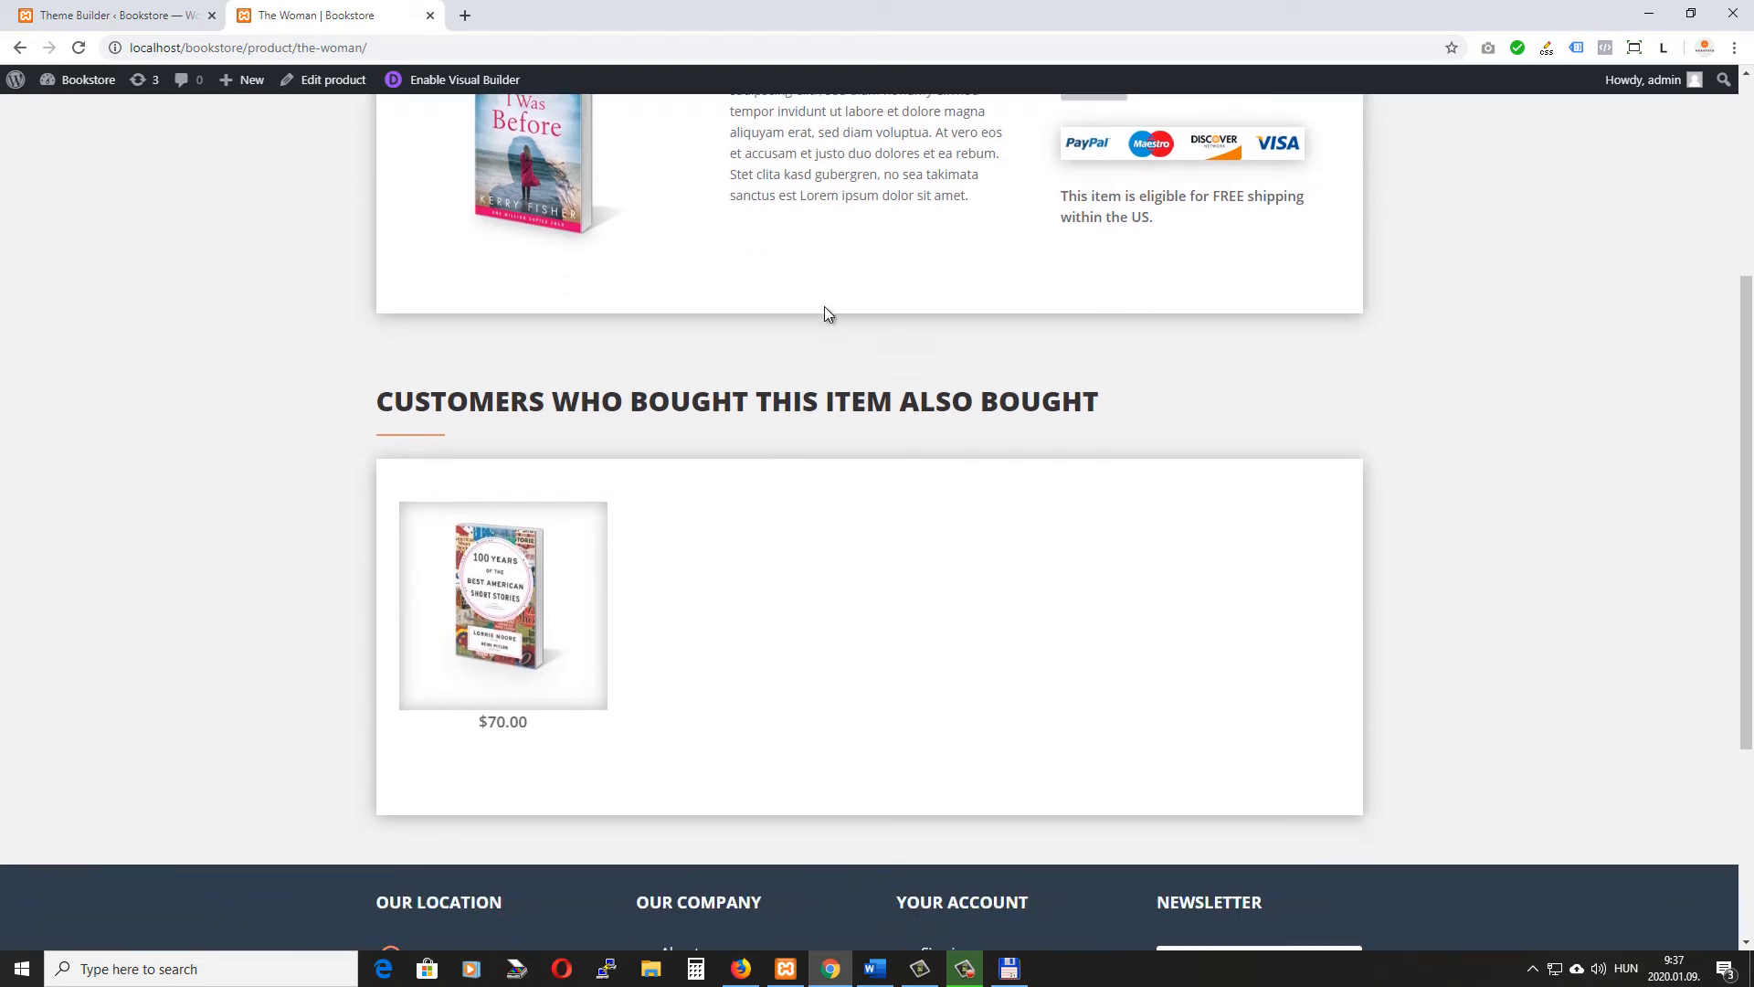
pyautogui.scroll(-1, 713, 535)
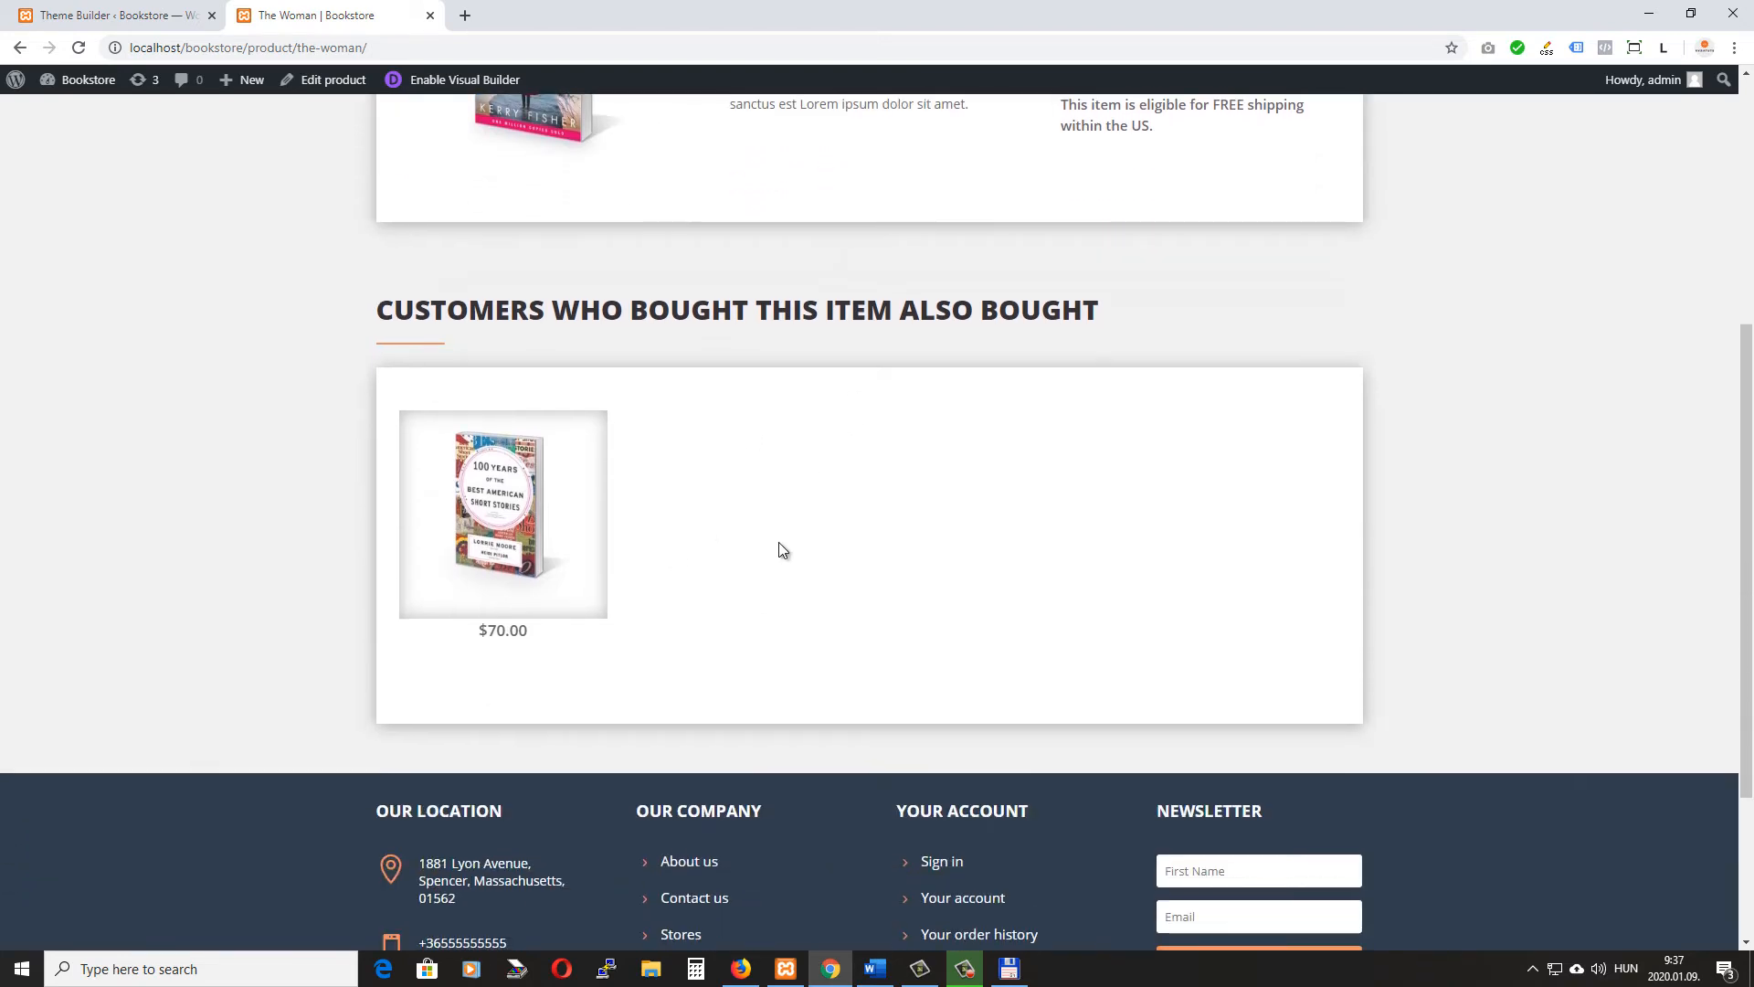
pyautogui.scroll(-1, 781, 548)
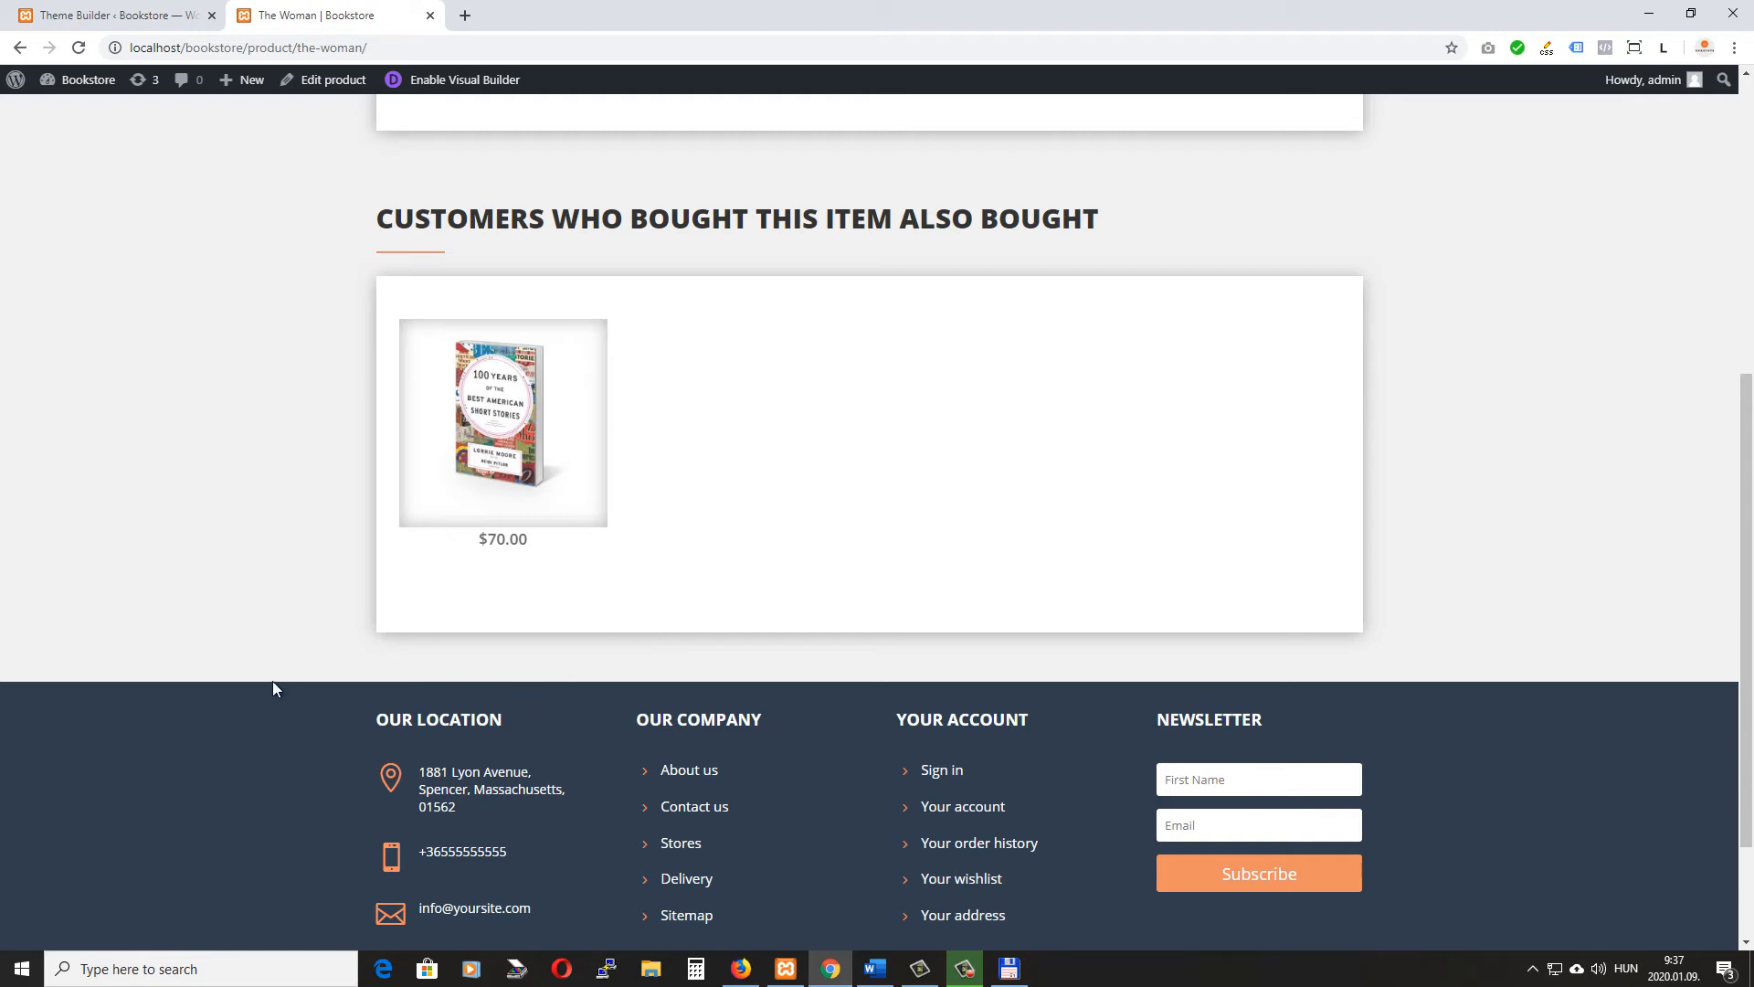
pyautogui.scroll(5, 931, 575)
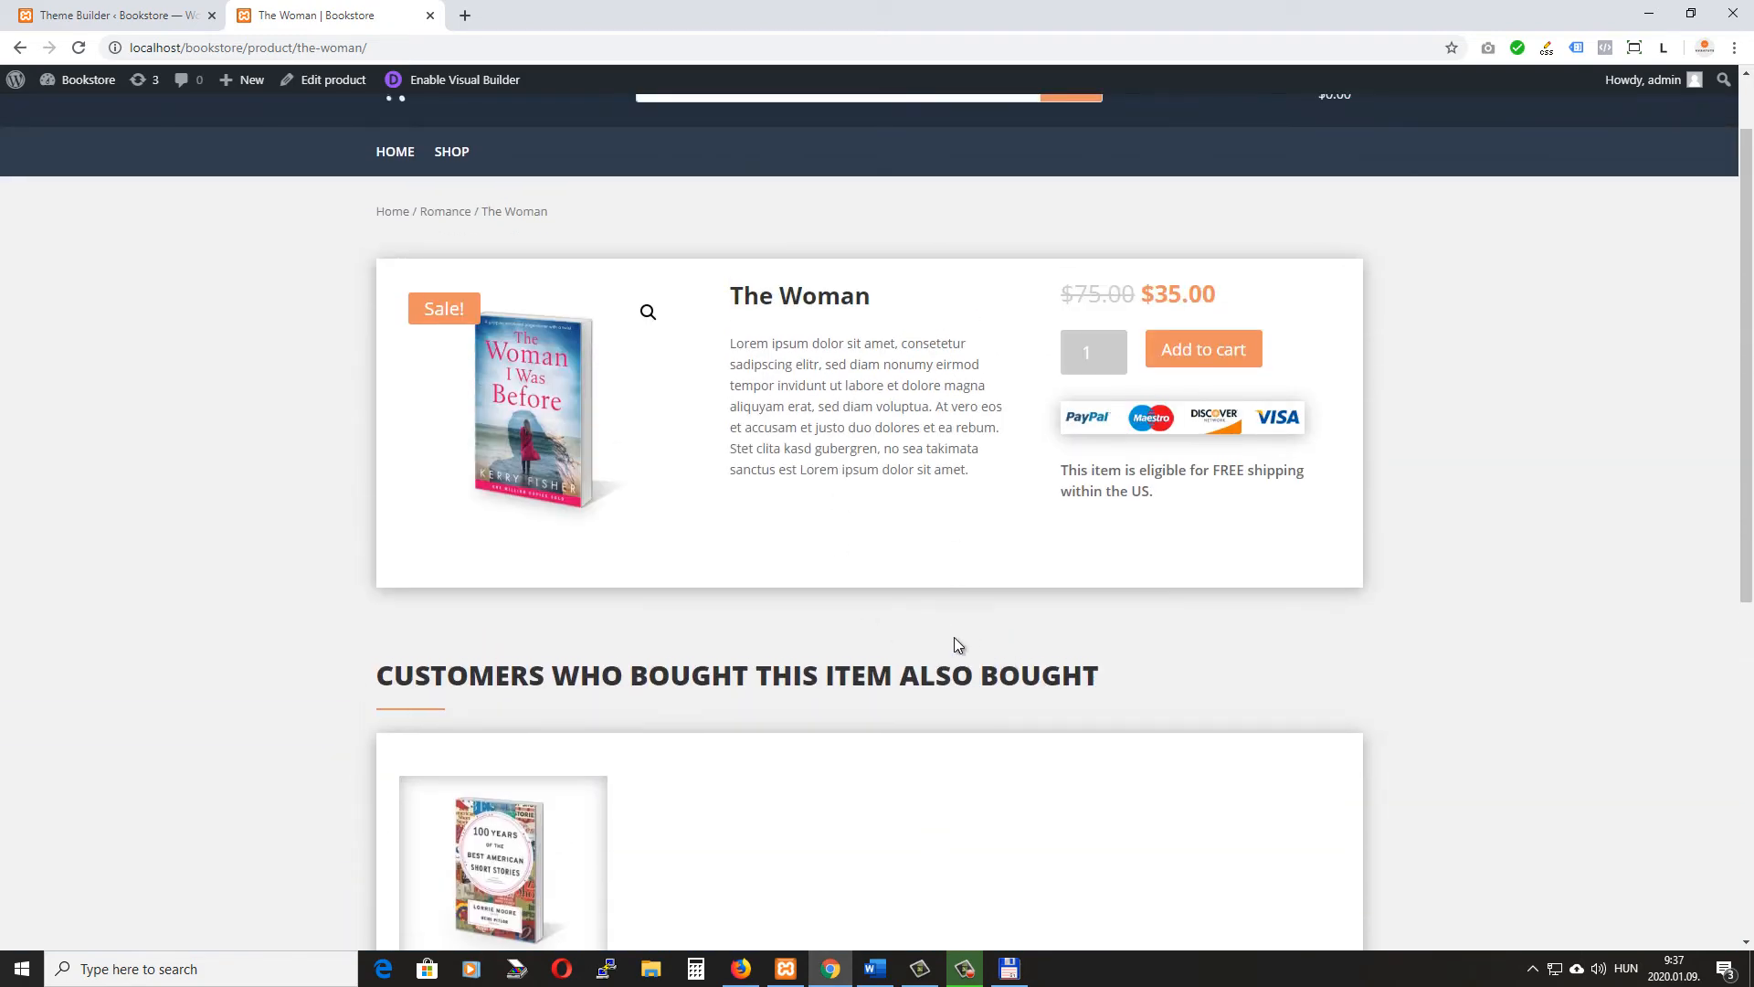
pyautogui.scroll(-2, 1051, 548)
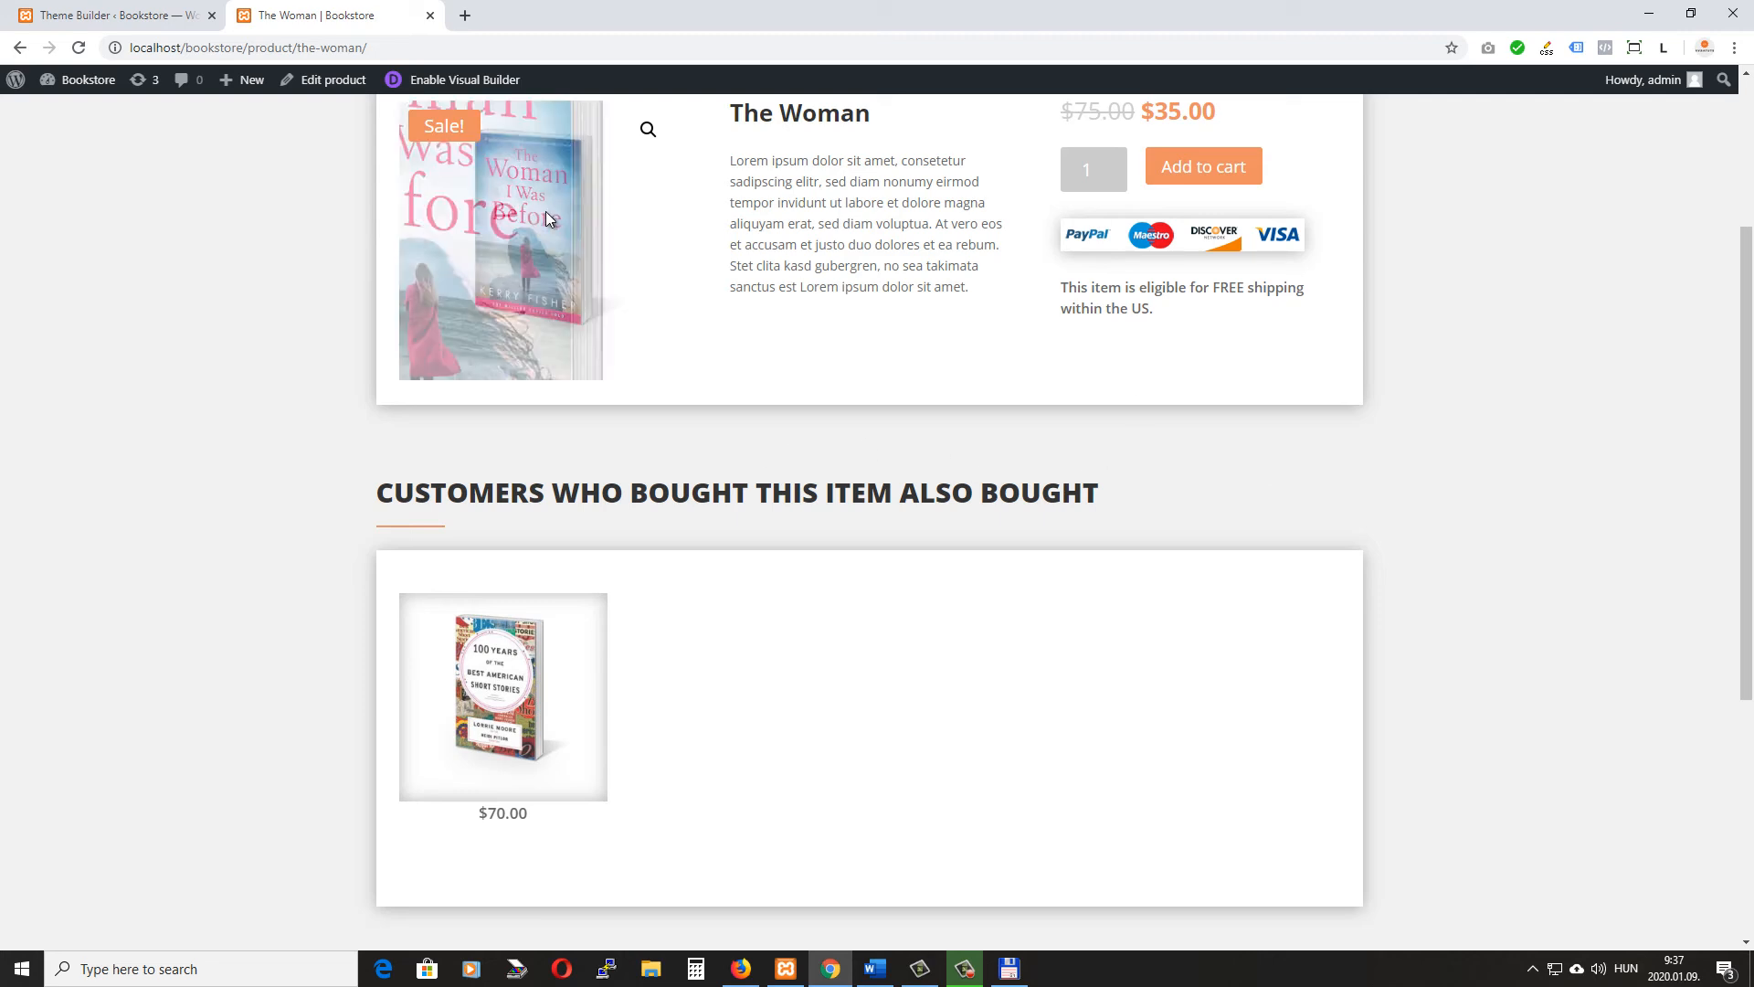
pyautogui.scroll(1, 959, 484)
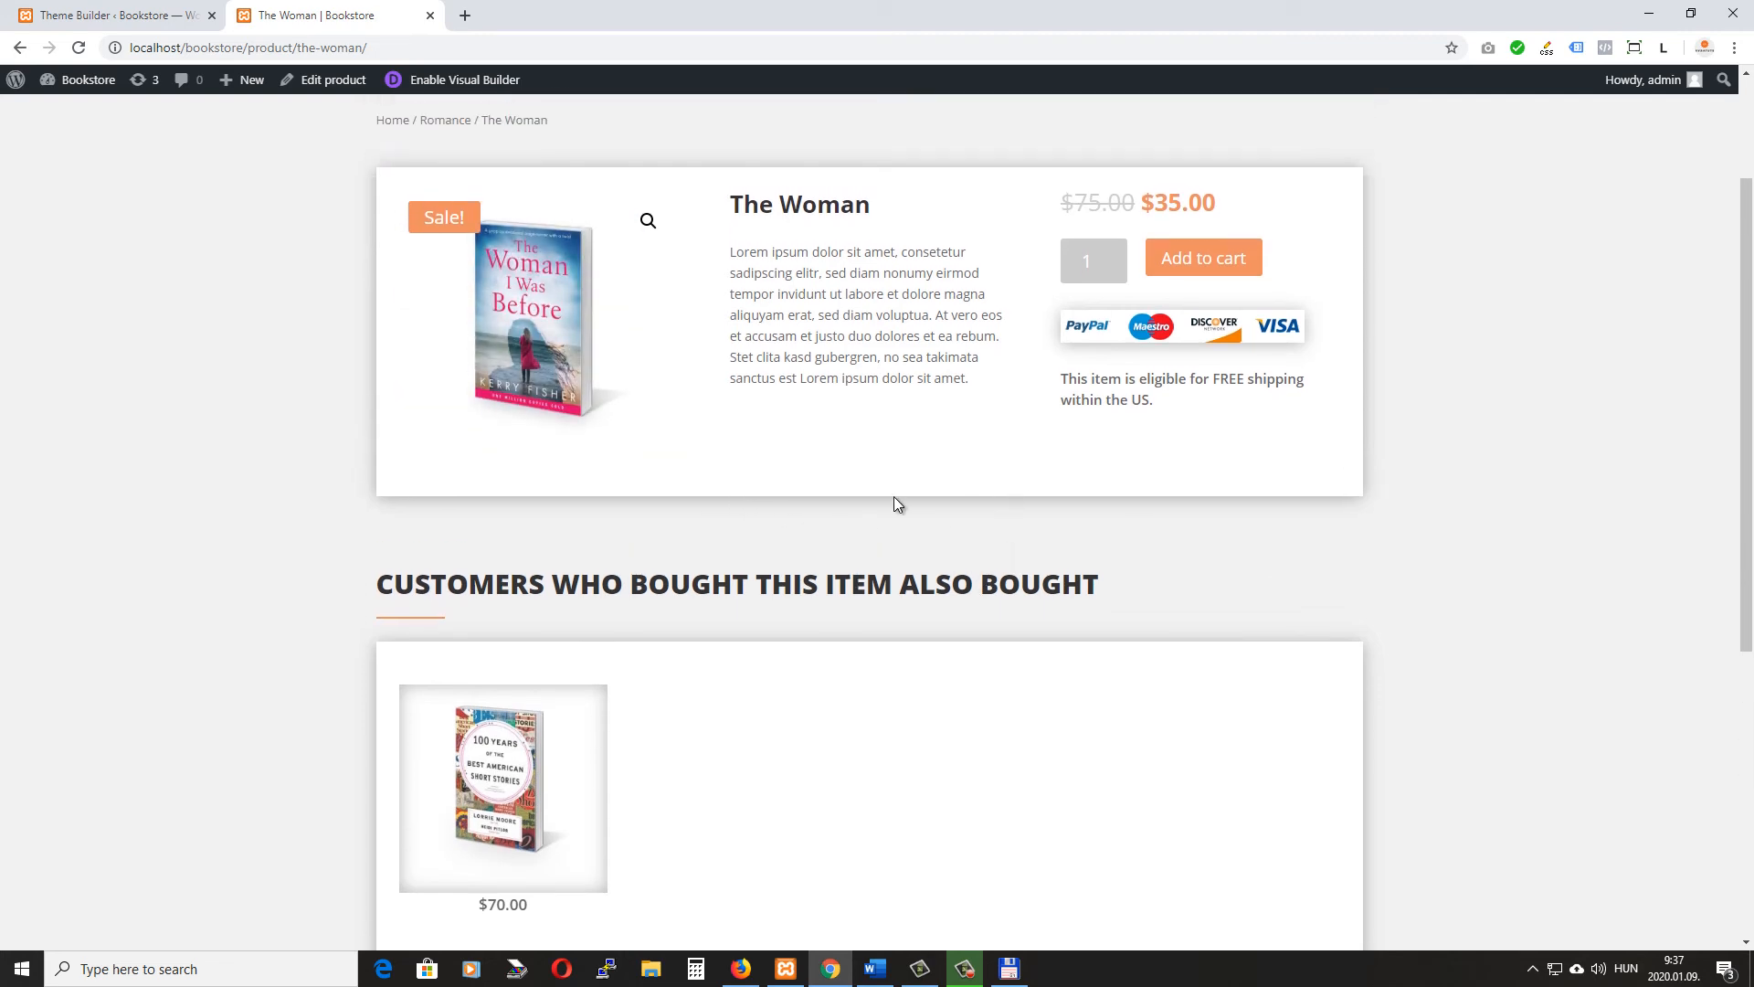
pyautogui.scroll(2, 936, 527)
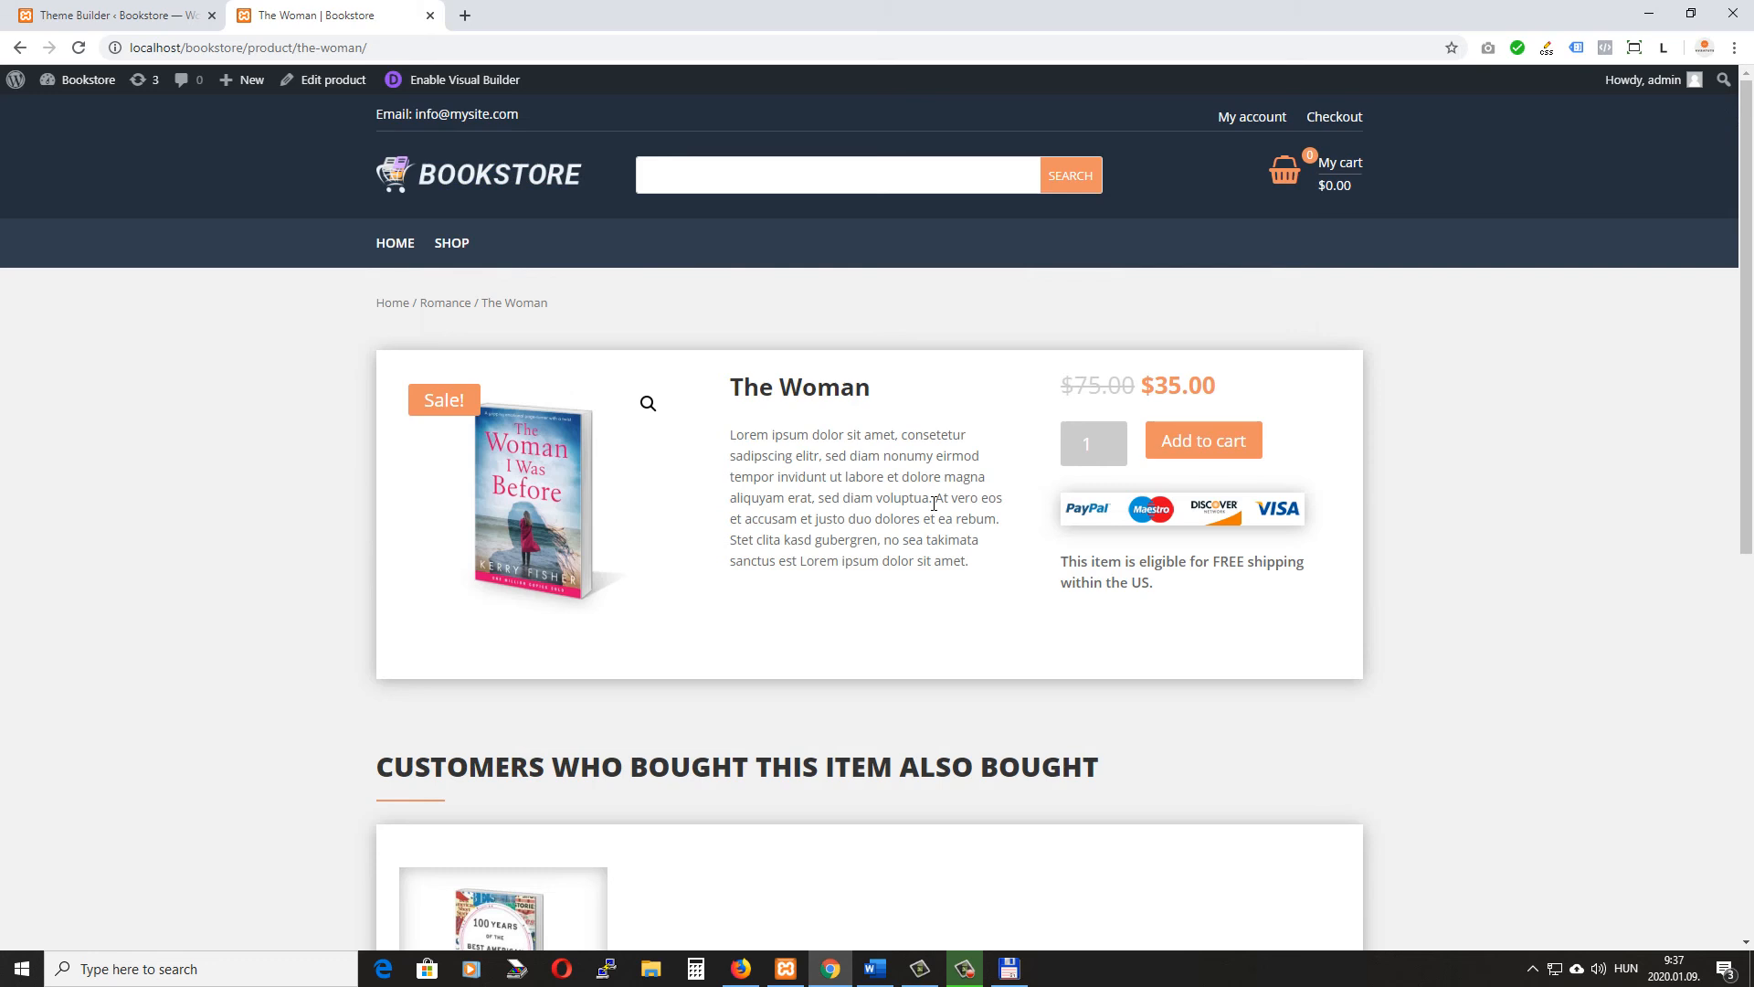
pyautogui.scroll(-2, 933, 503)
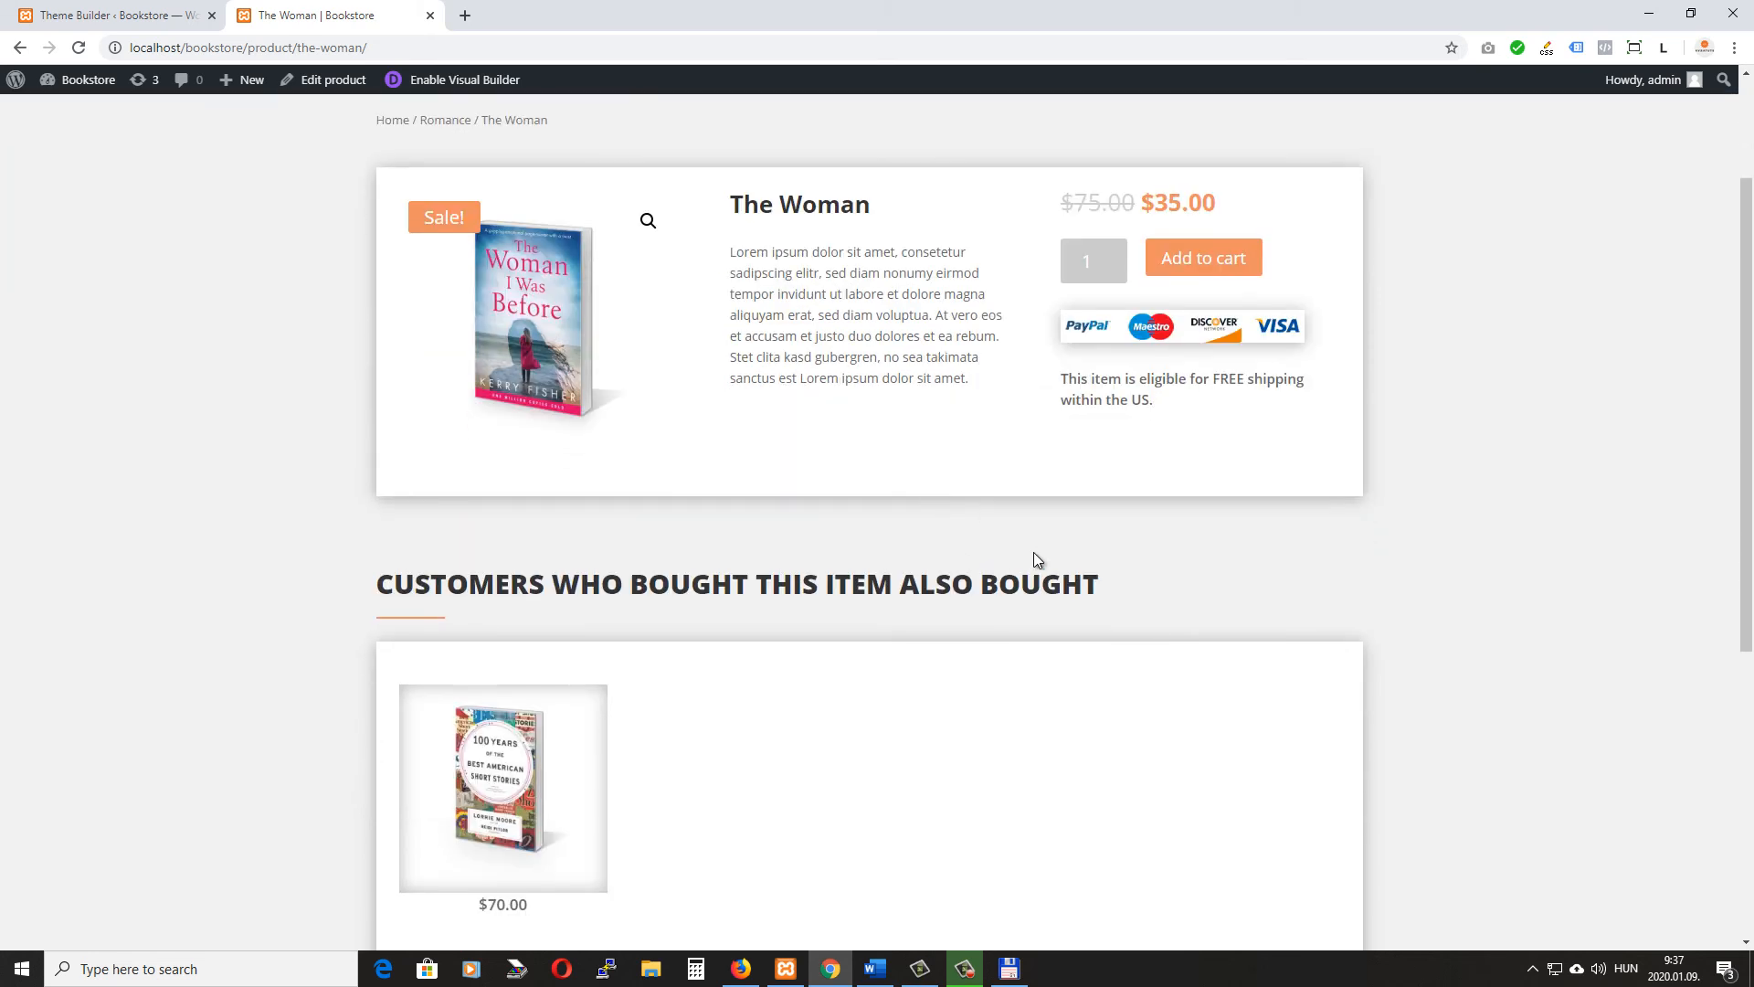